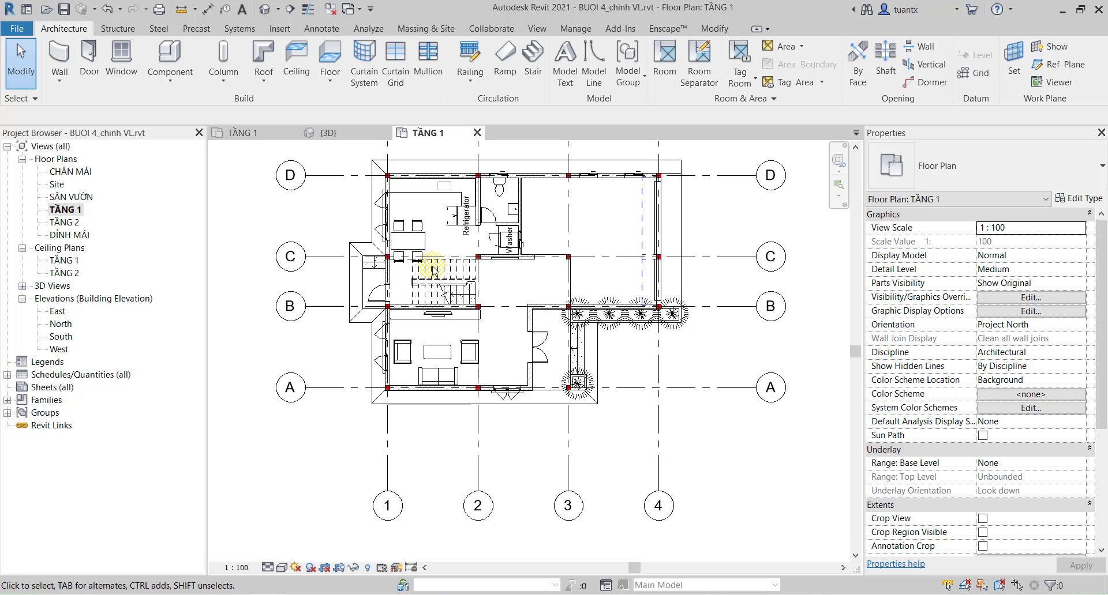
Switch to the {3D} view of the house, zoom out, and select its section box.
click(265, 9)
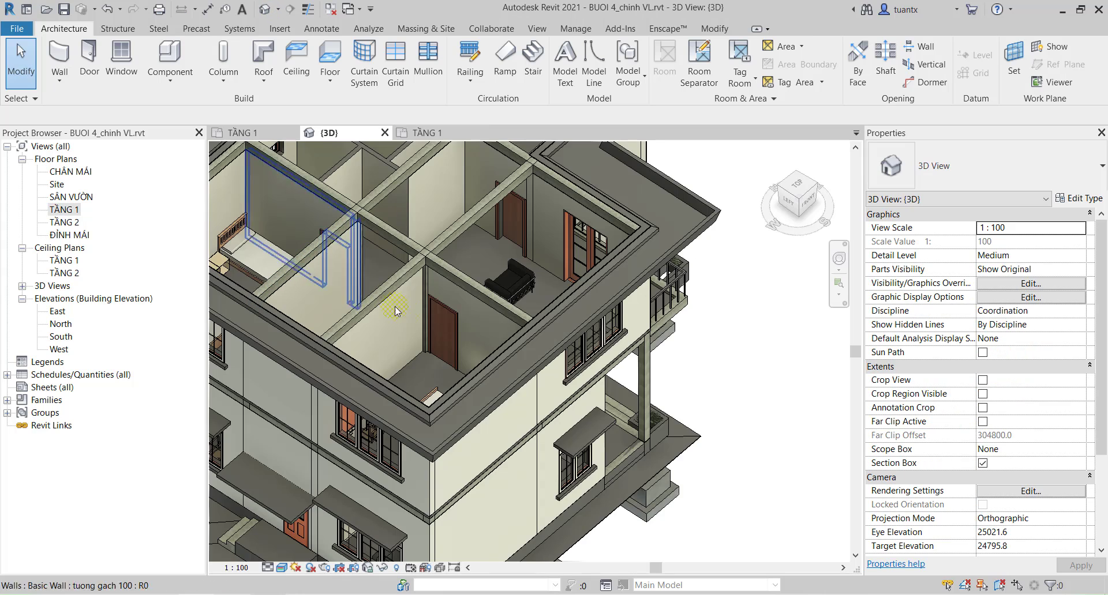
scroll(463, 333, down, 3)
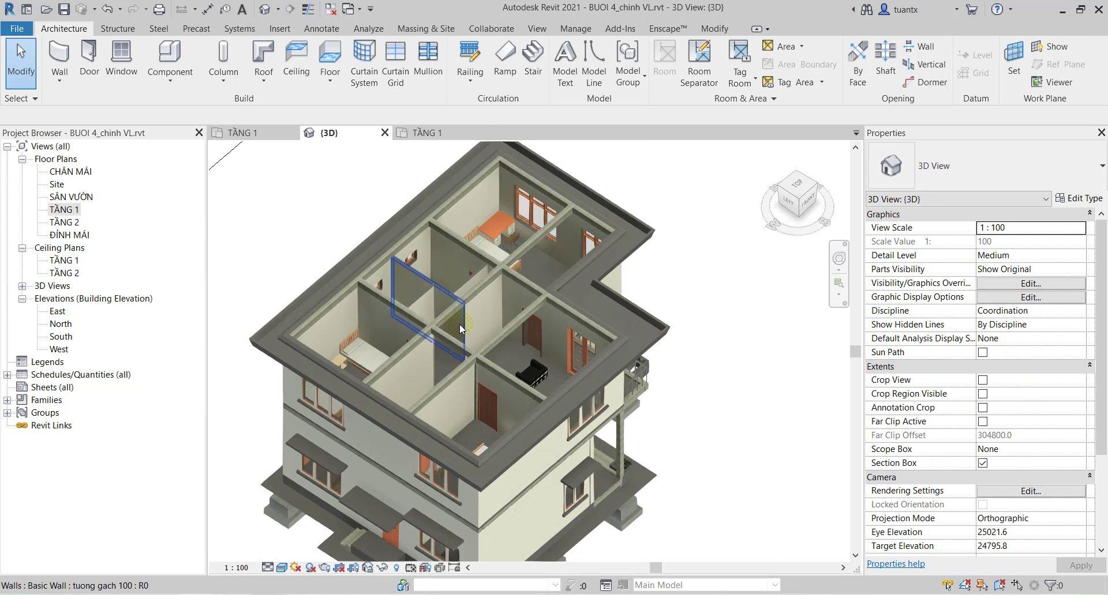
scroll(463, 333, up, 2)
middle_drag(450, 294, 521, 317)
scroll(520, 318, down, 2)
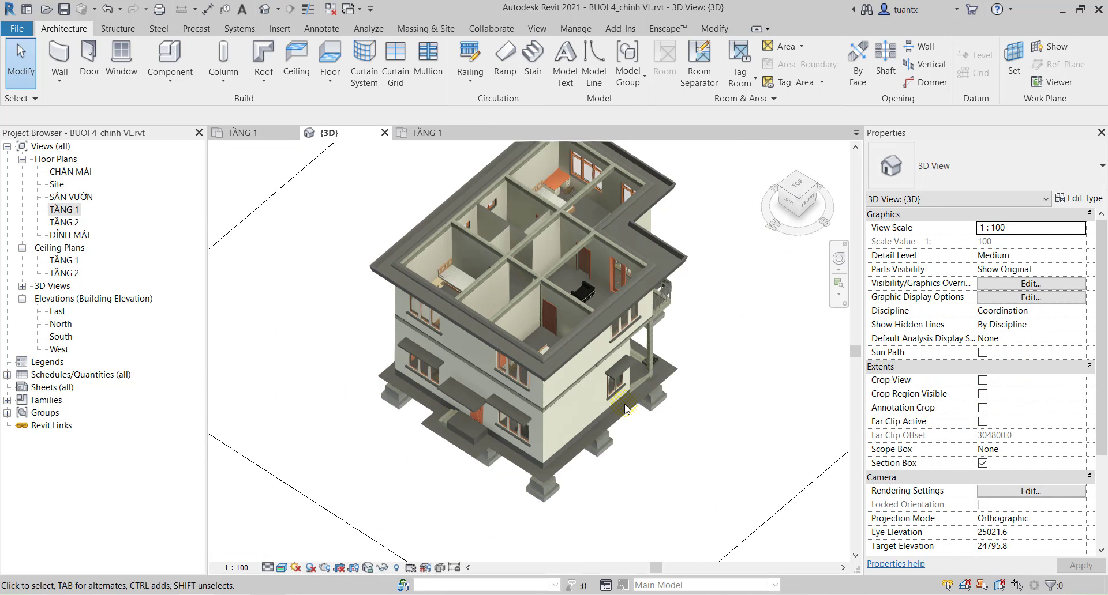
middle_drag(769, 428, 723, 398)
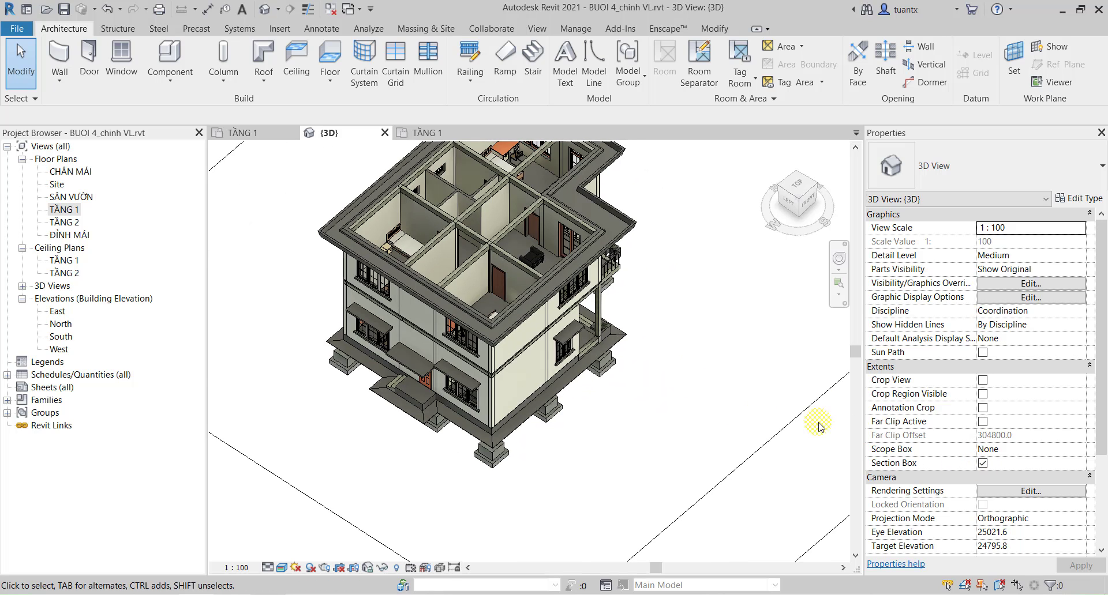
scroll(662, 386, down, 3)
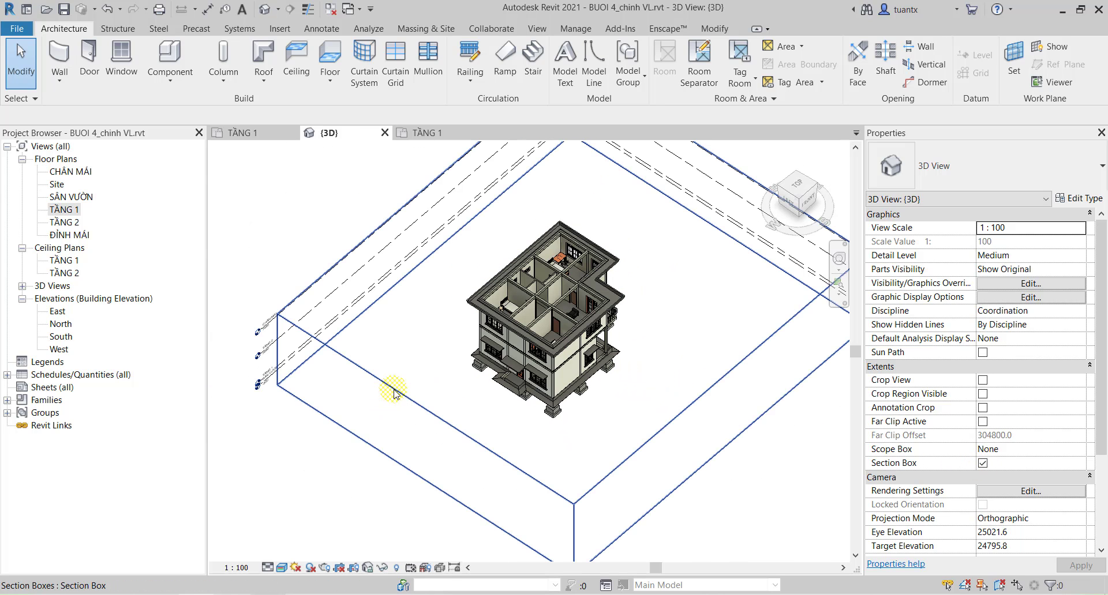
click(434, 351)
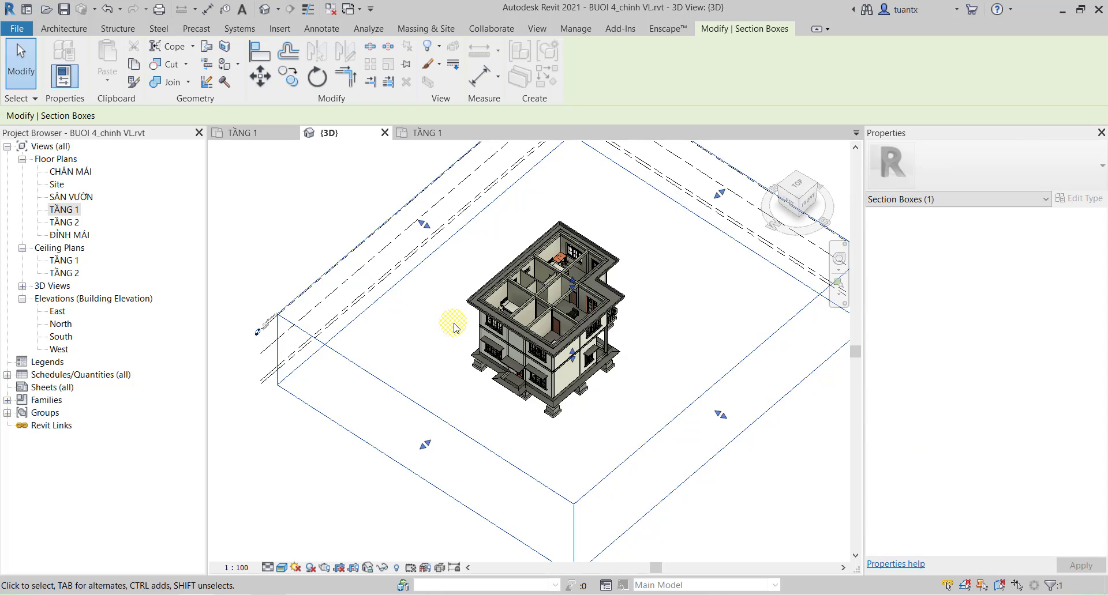
Drag the section box top up, then down to cut the house above the ground floor.
scroll(566, 289, down, 2)
drag(557, 292, 550, 244)
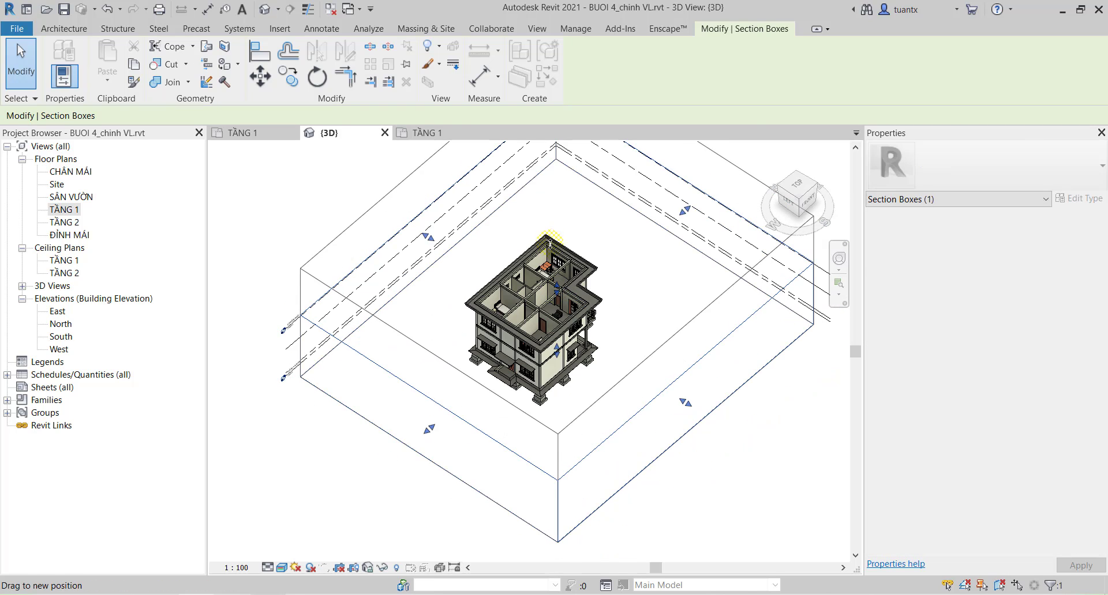
drag(543, 317, 533, 314)
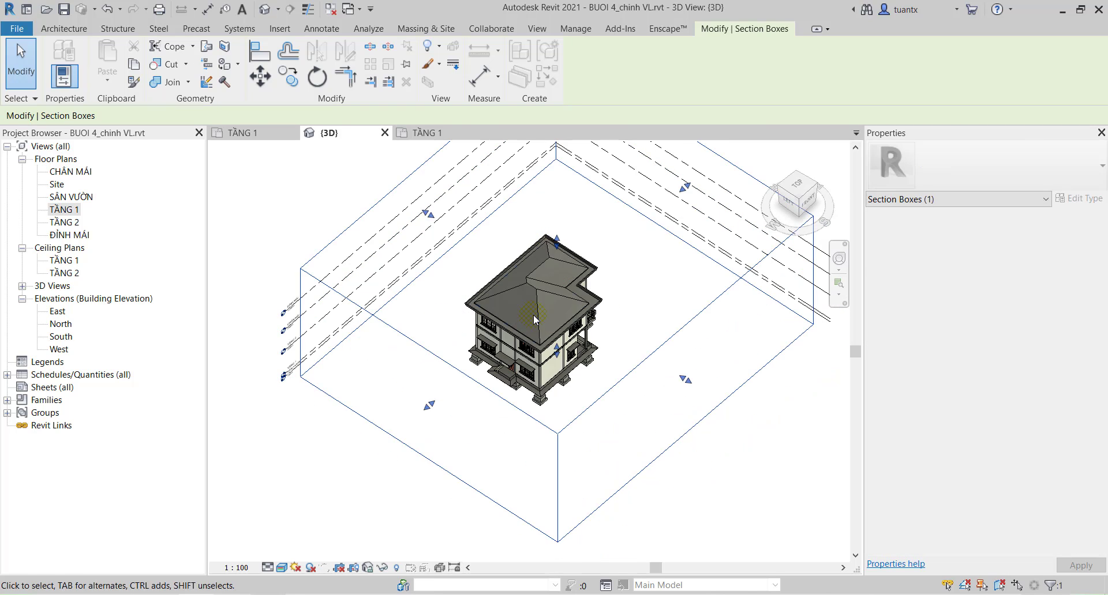
scroll(554, 249, up, 1)
drag(560, 239, 558, 320)
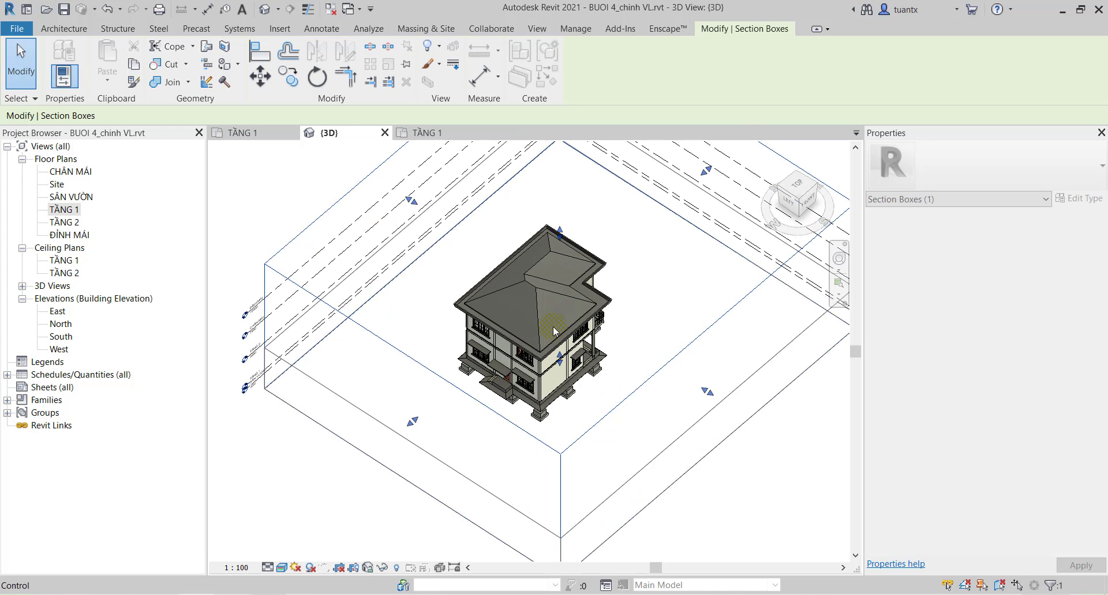
Orbit around the cut house, then open the TẦNG 1 floor plan.
scroll(551, 332, up, 1)
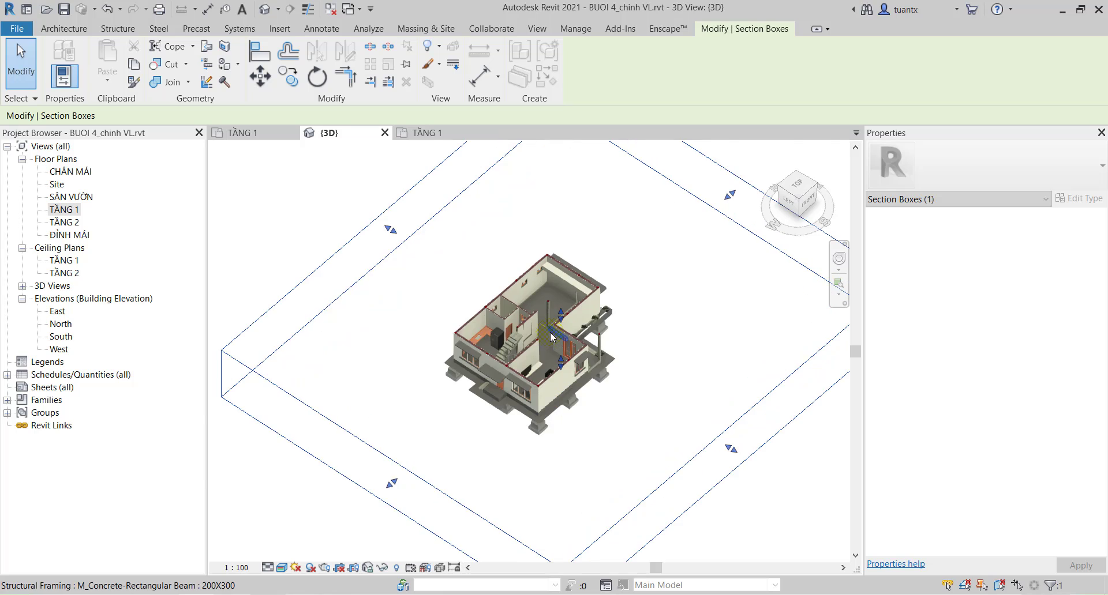
scroll(551, 335, up, 2)
scroll(554, 324, up, 1)
scroll(571, 300, up, 1)
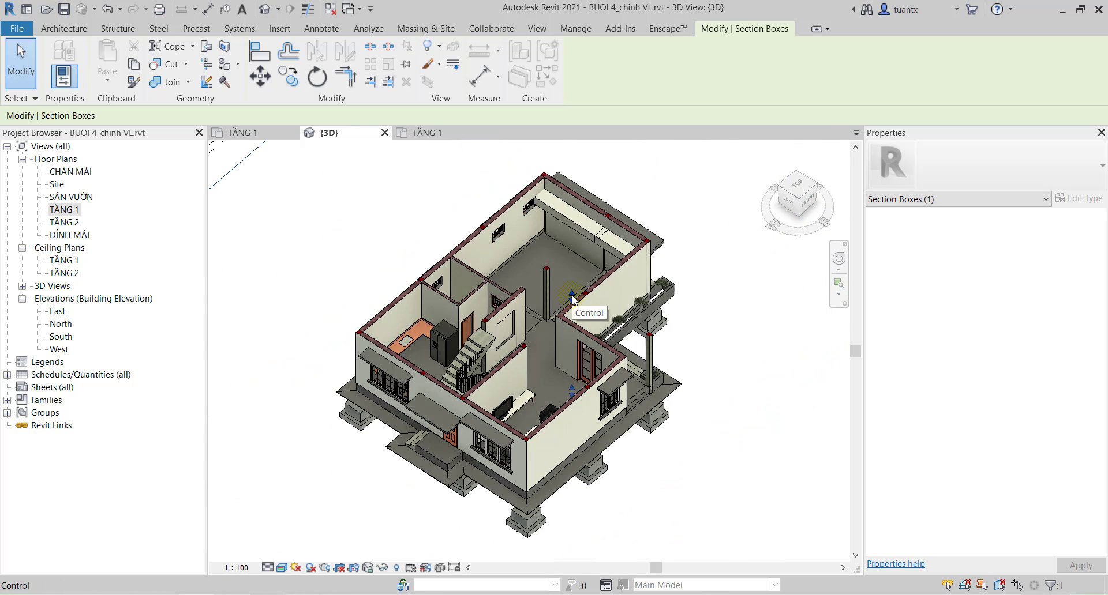
mouse_move(574, 301)
shift+middle_down()
mouse_move(579, 371)
mouse_move(193, 324)
mouse_move(416, 321)
mouse_move(404, 276)
mouse_move(531, 338)
shift+middle_up()
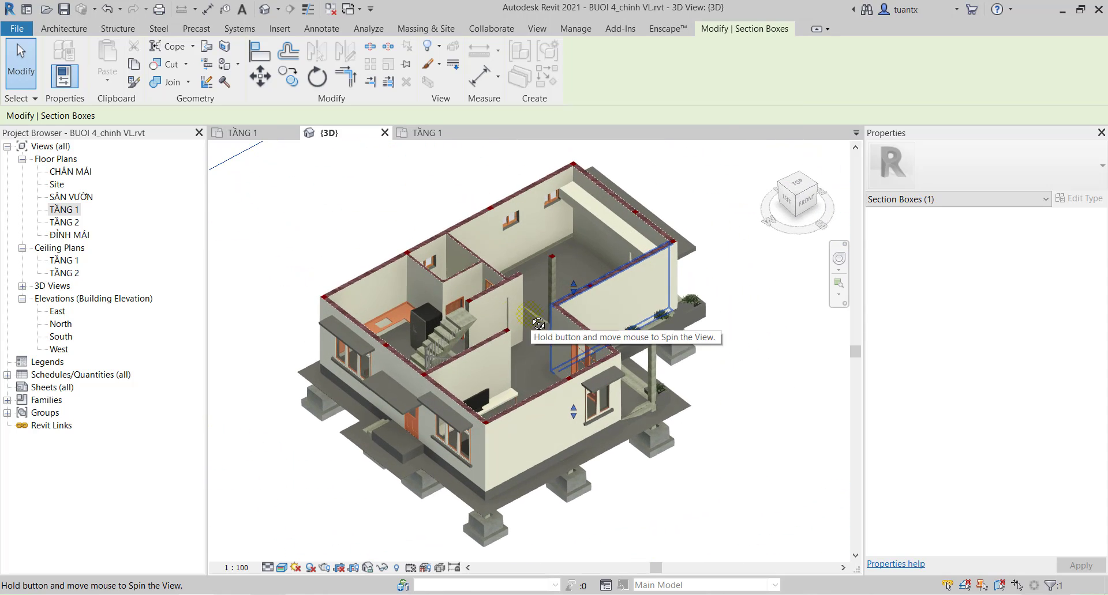
double_click(64, 210)
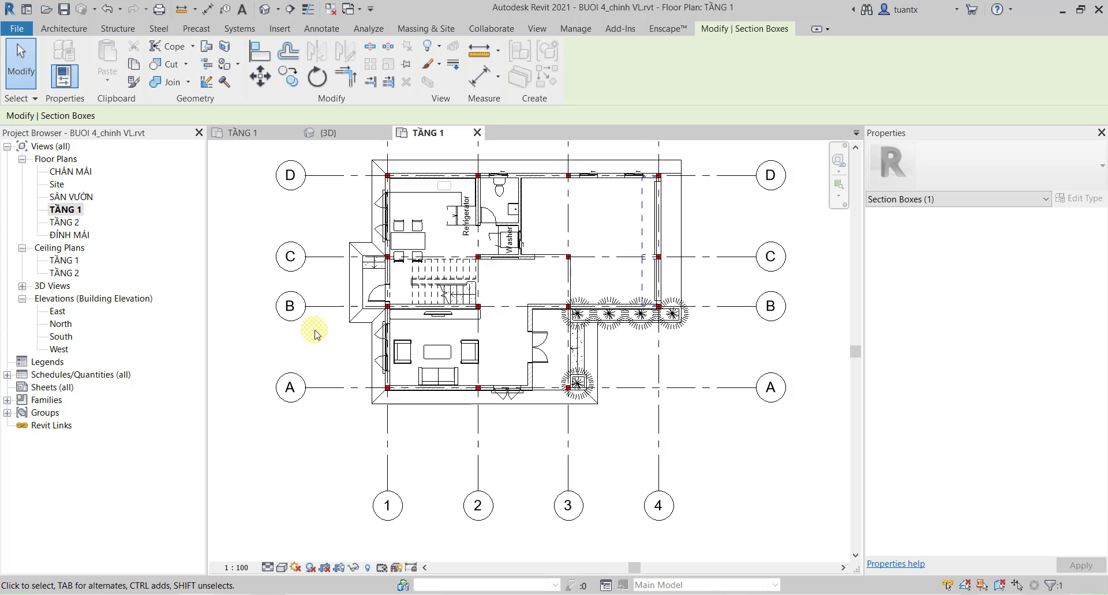
Zoom in and out around the TẦNG 1 floor plan at 1 : 100.
scroll(320, 337, up, 1)
scroll(309, 426, up, 1)
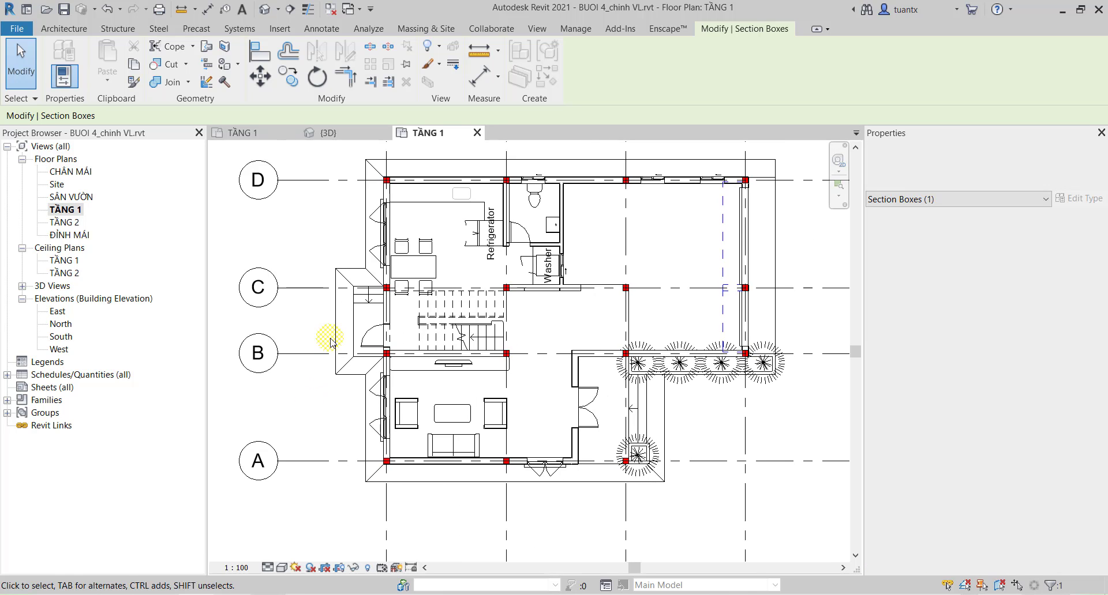
scroll(346, 300, down, 1)
scroll(381, 243, up, 2)
scroll(388, 210, up, 1)
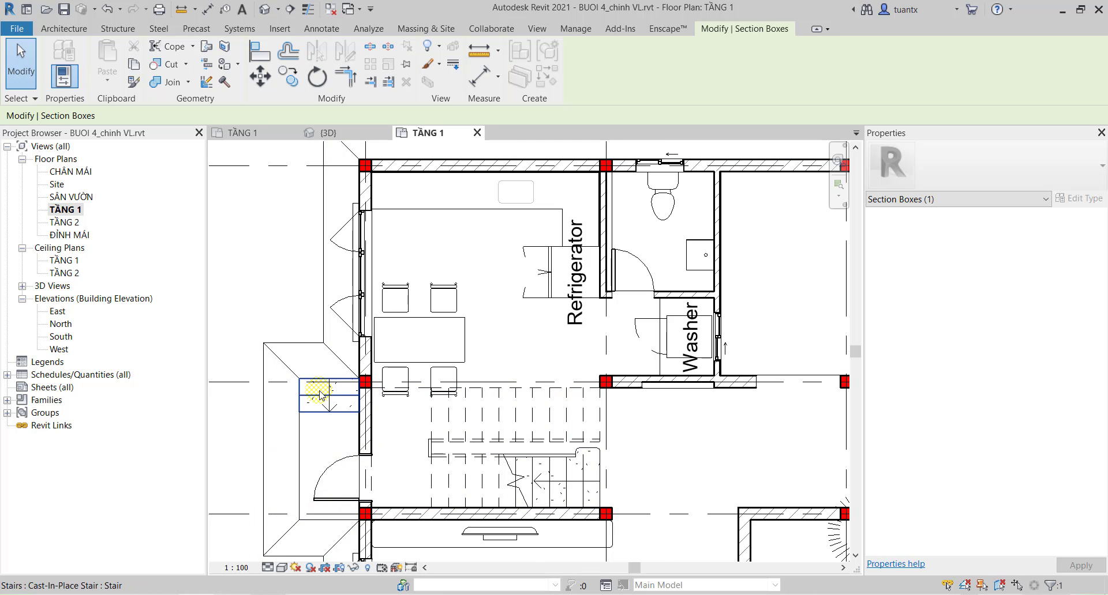
scroll(322, 380, down, 1)
scroll(473, 260, down, 1)
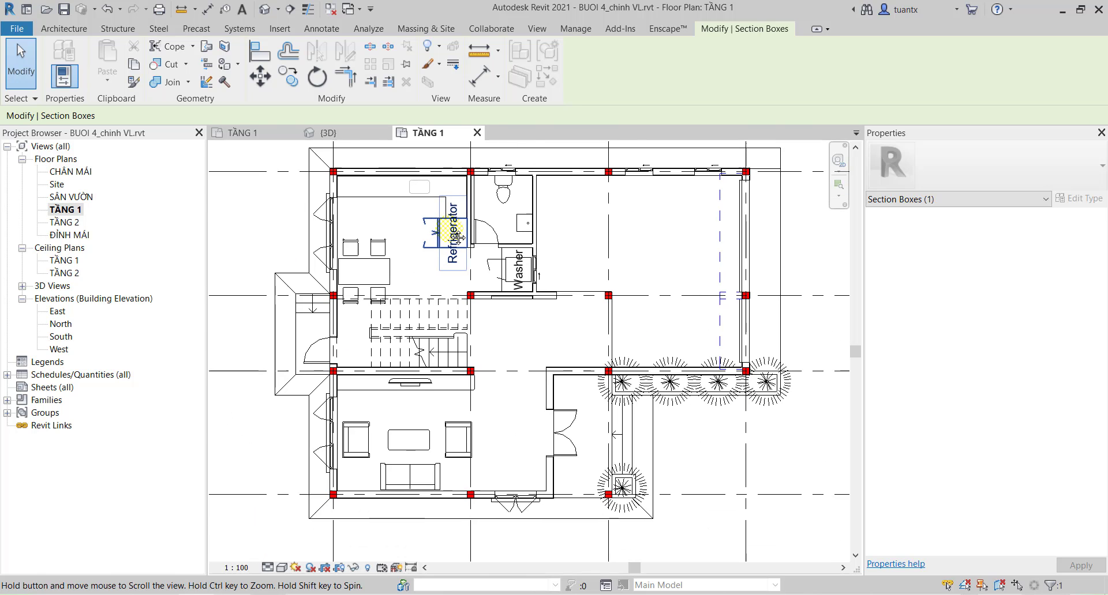
middle_drag(456, 233, 455, 234)
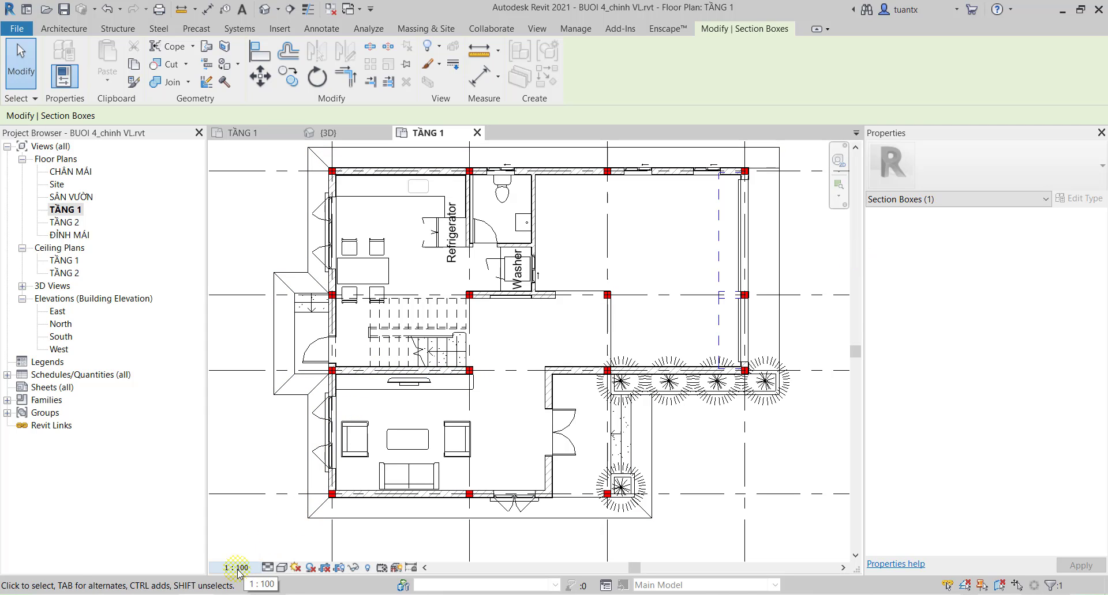
scroll(317, 440, down, 1)
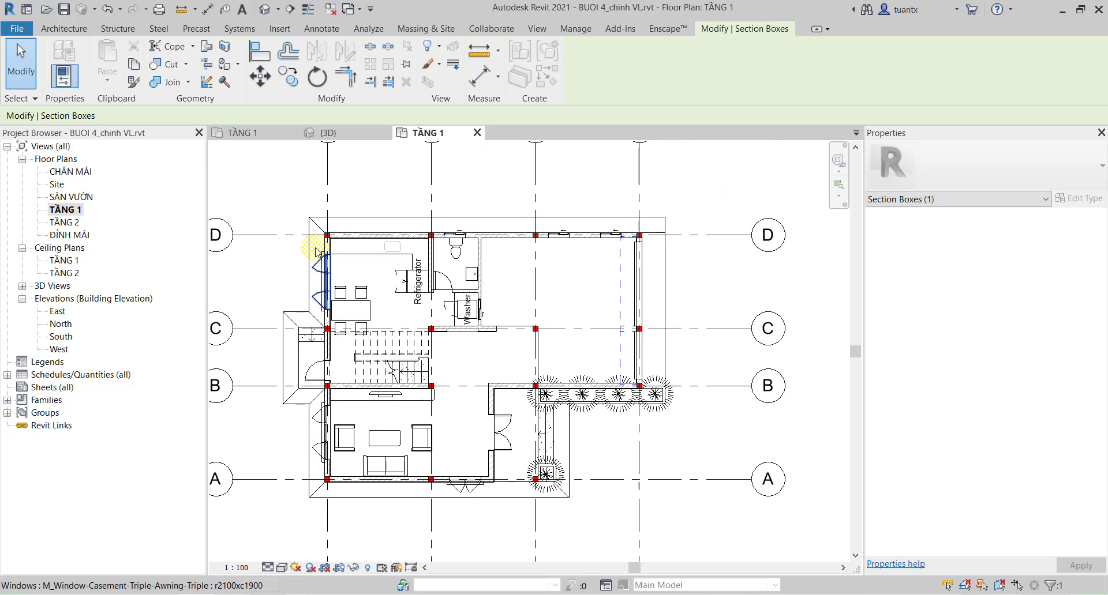
scroll(344, 223, up, 5)
scroll(344, 231, up, 2)
scroll(346, 247, down, 3)
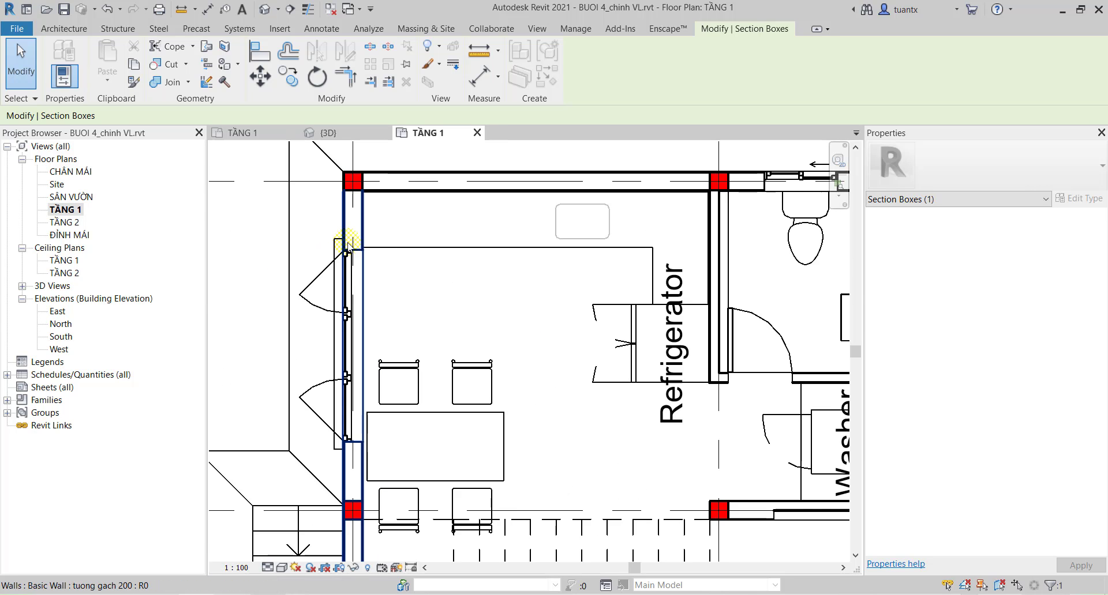
Set the TẦNG 1 view scale to 1 : 50.
click(236, 568)
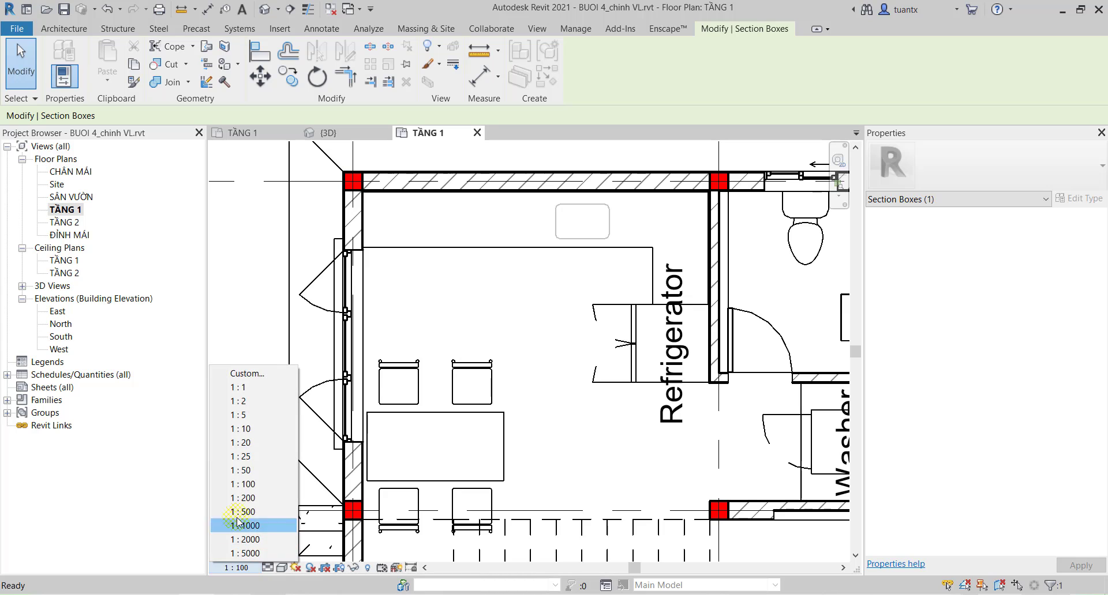
click(239, 471)
click(235, 471)
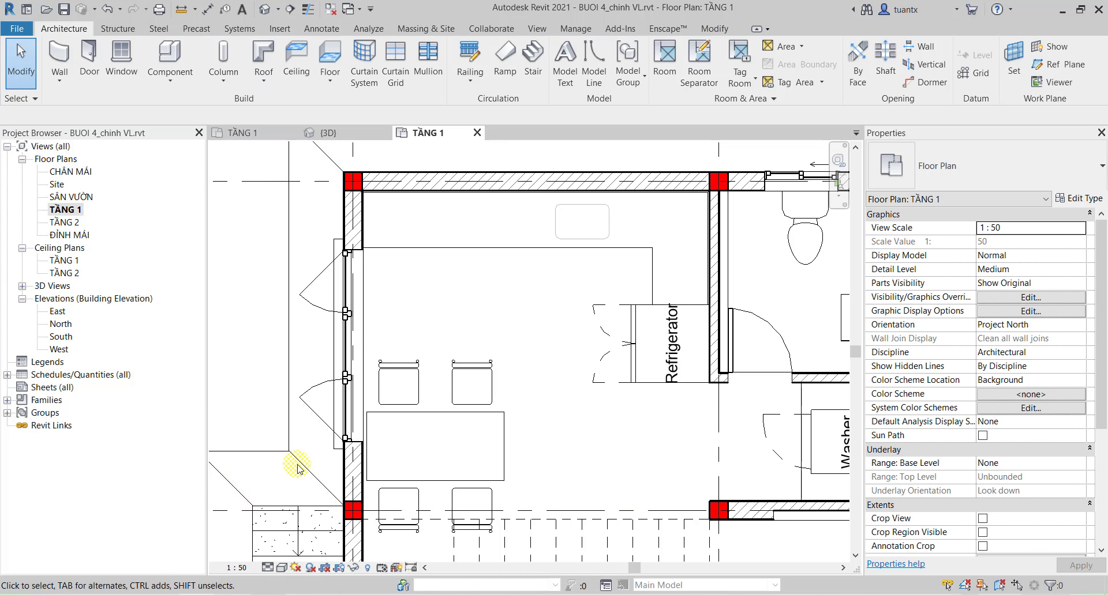
scroll(256, 340, down, 5)
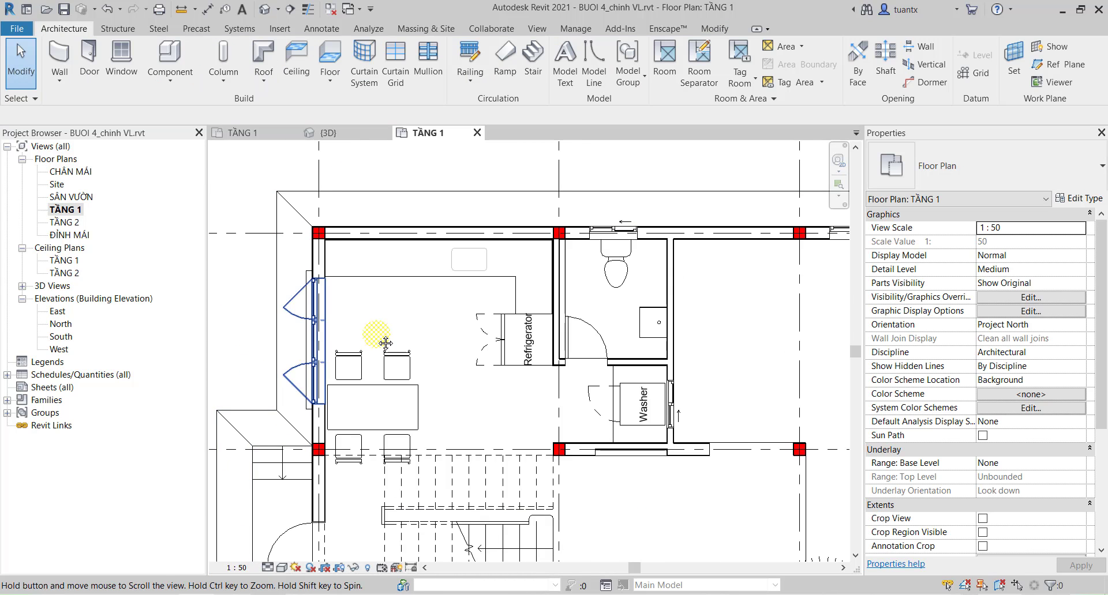
scroll(260, 462, up, 4)
Change the view scale to 1 : 25 and zoom out to compare.
click(236, 571)
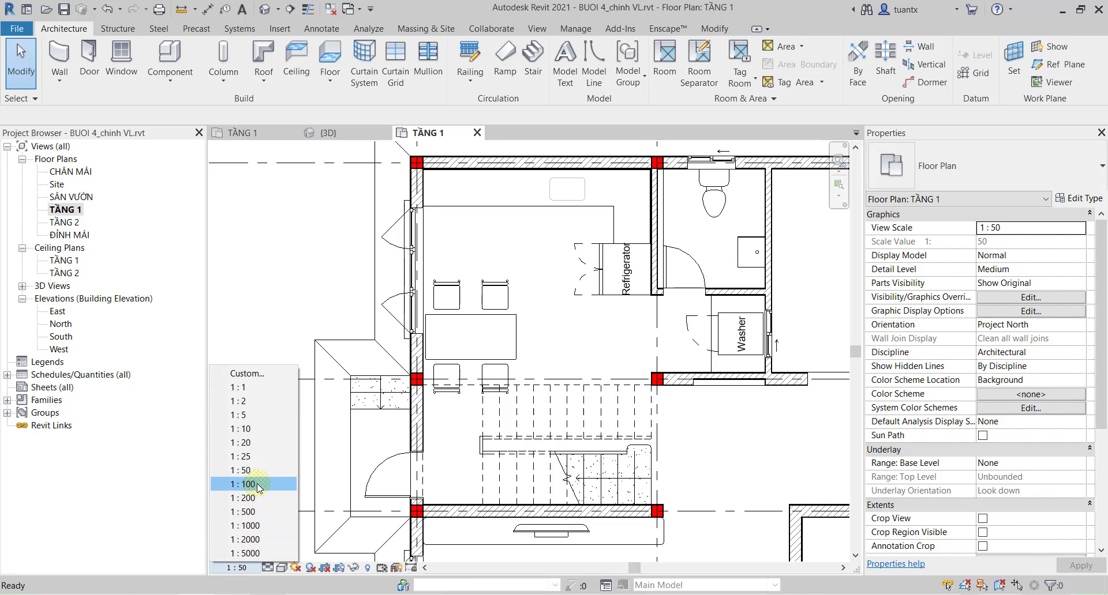
click(254, 459)
click(342, 434)
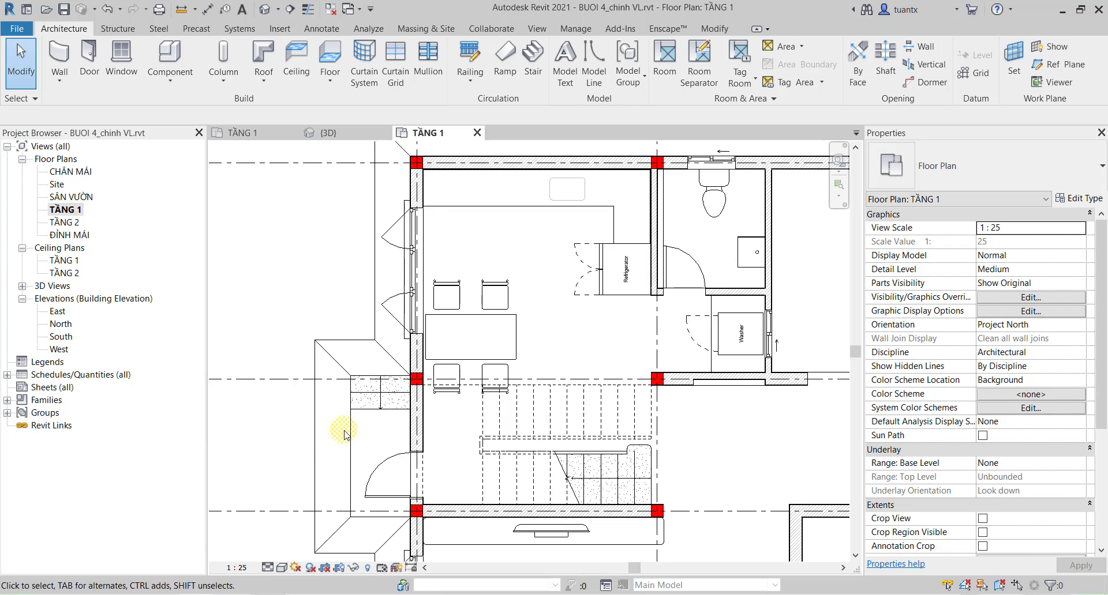
scroll(344, 434, down, 1)
scroll(346, 421, down, 1)
scroll(346, 421, down, 1)
scroll(346, 413, down, 1)
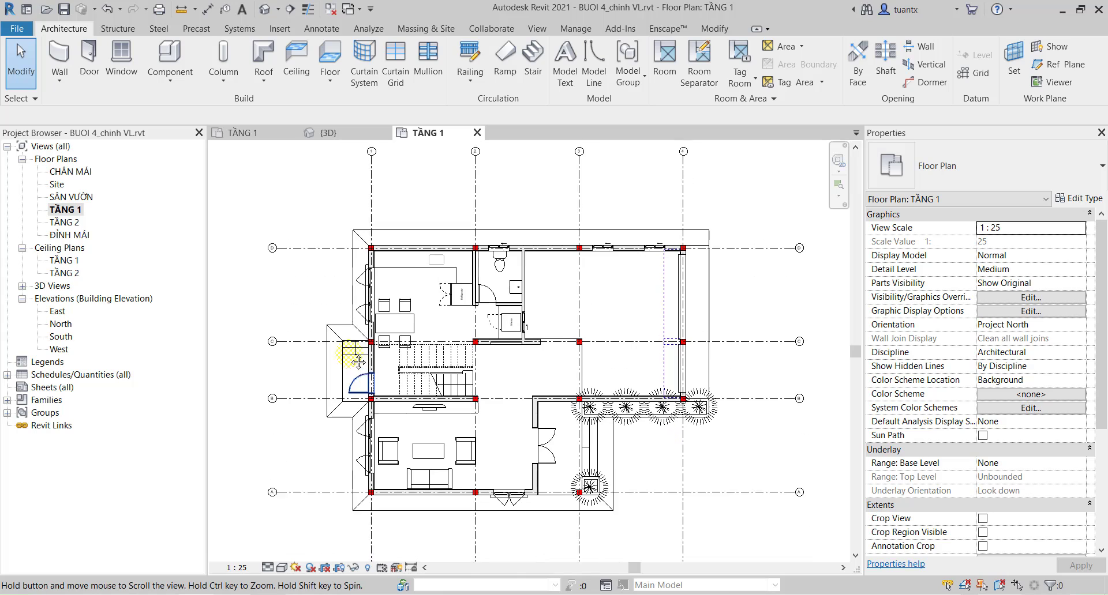
scroll(359, 362, down, 1)
scroll(352, 352, down, 1)
Select and deselect grid line C, then pan toward the living room.
click(301, 324)
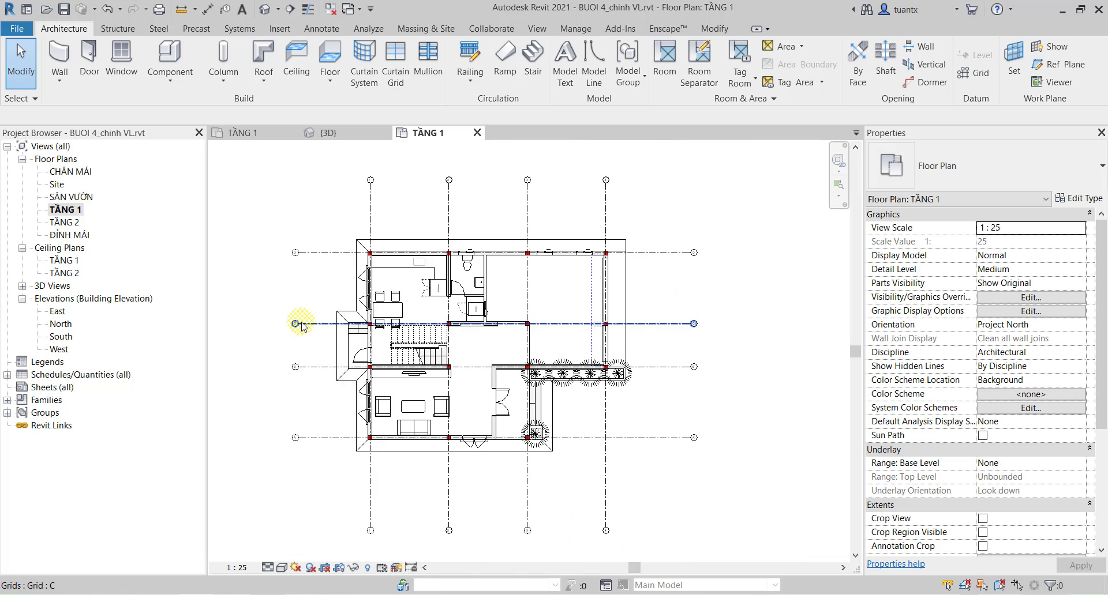
click(287, 201)
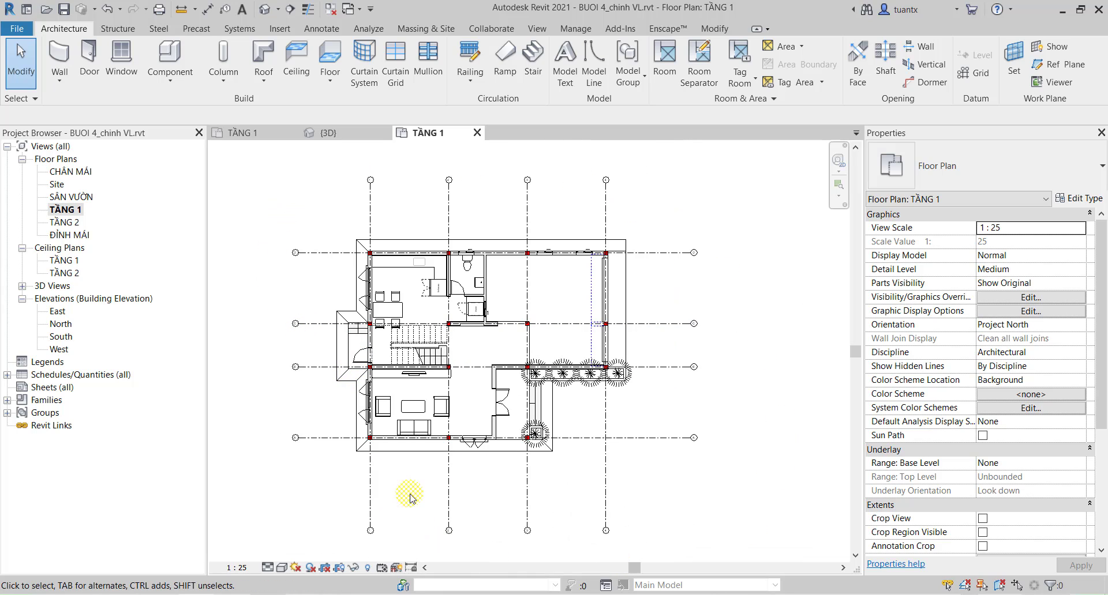
scroll(295, 437, up, 2)
scroll(295, 437, up, 1)
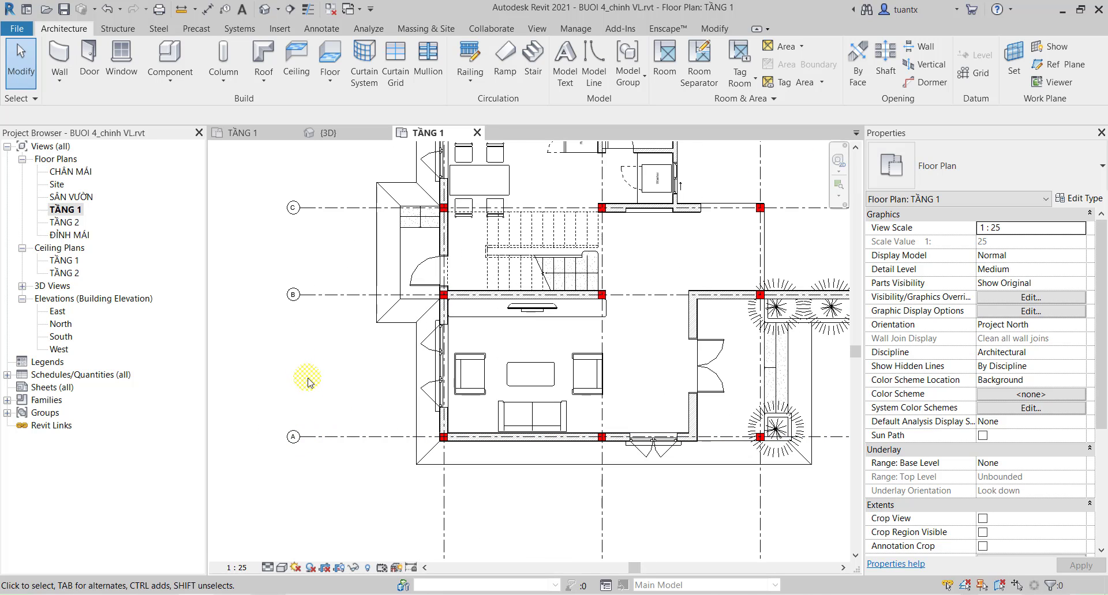
middle_drag(307, 382, 283, 445)
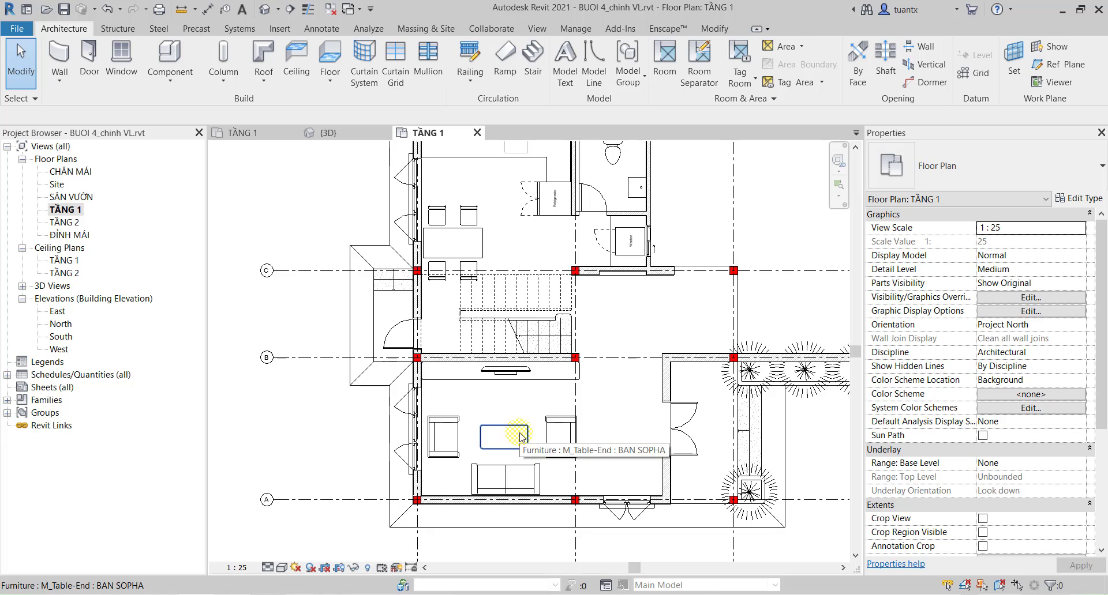
Set the view scale back to 1 : 50 and zoom to fit with ZF.
click(241, 569)
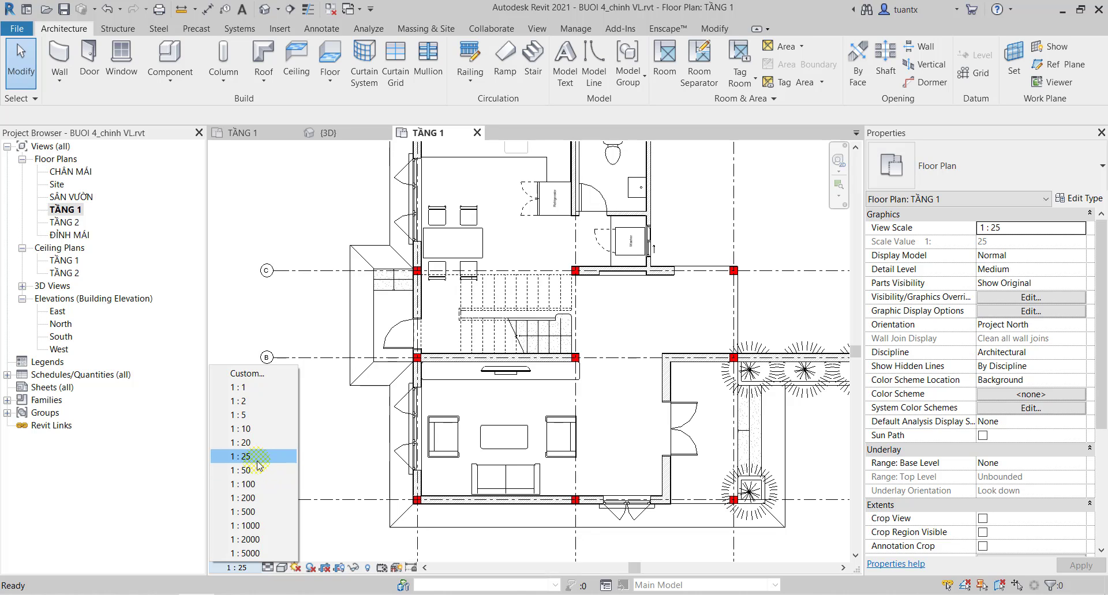
click(258, 476)
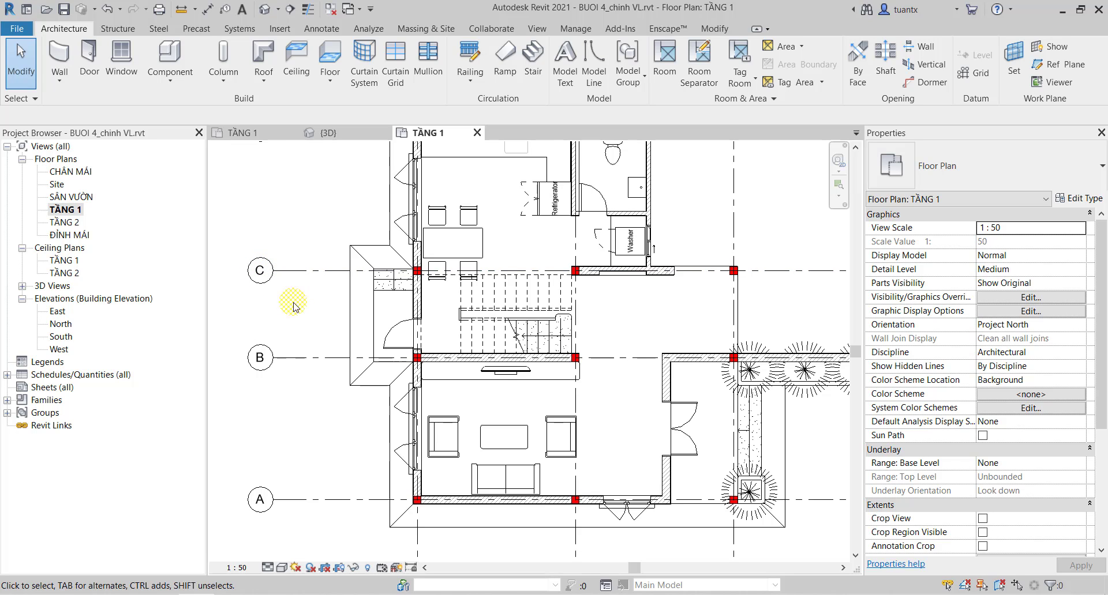
key(z)
key(f)
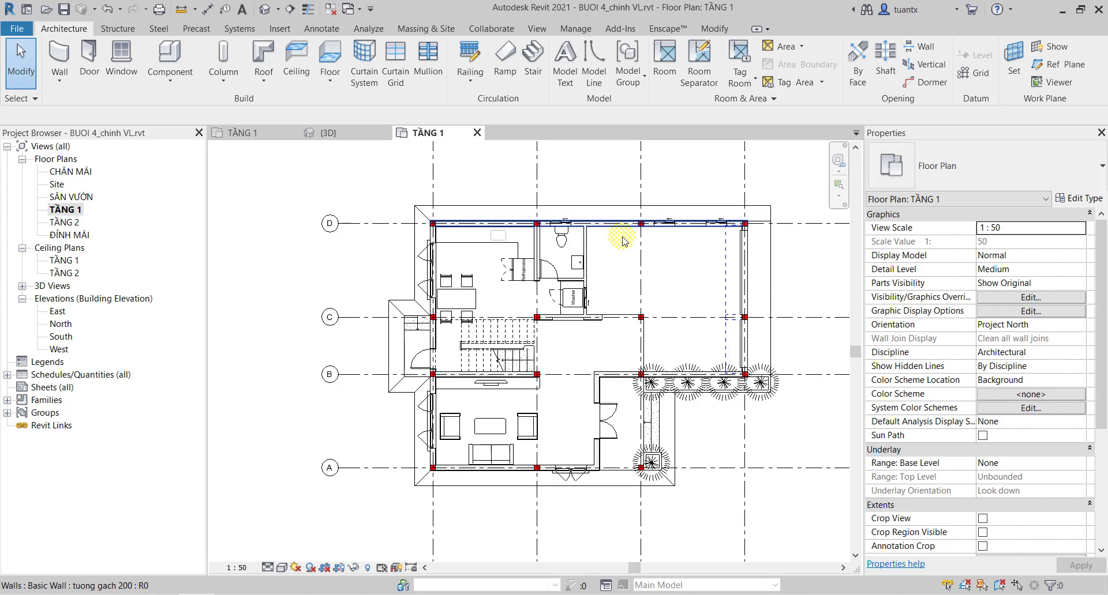
scroll(403, 227, up, 3)
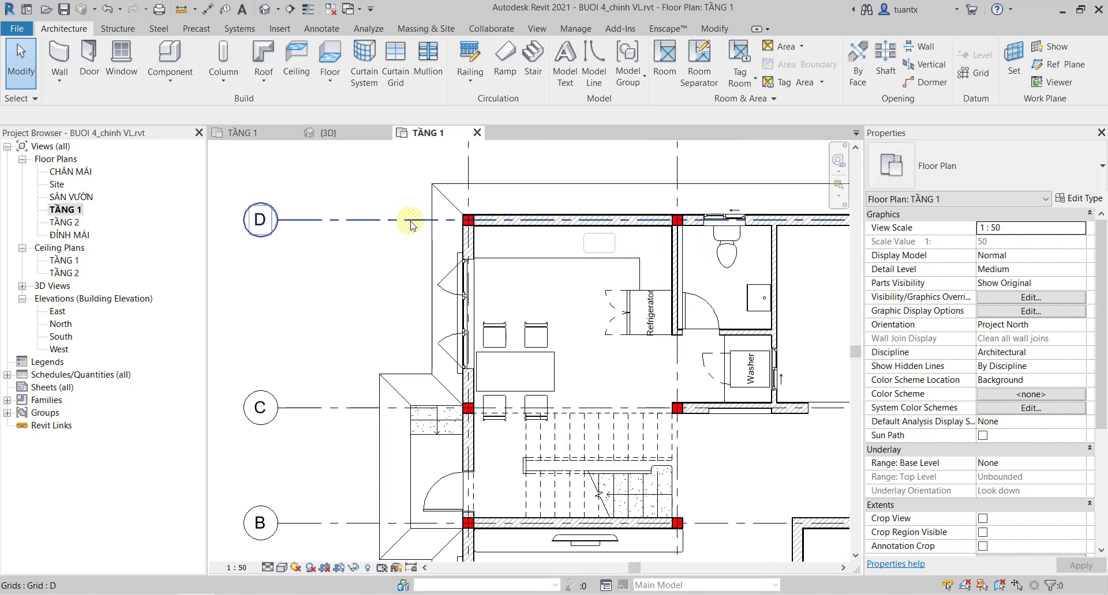
click(265, 568)
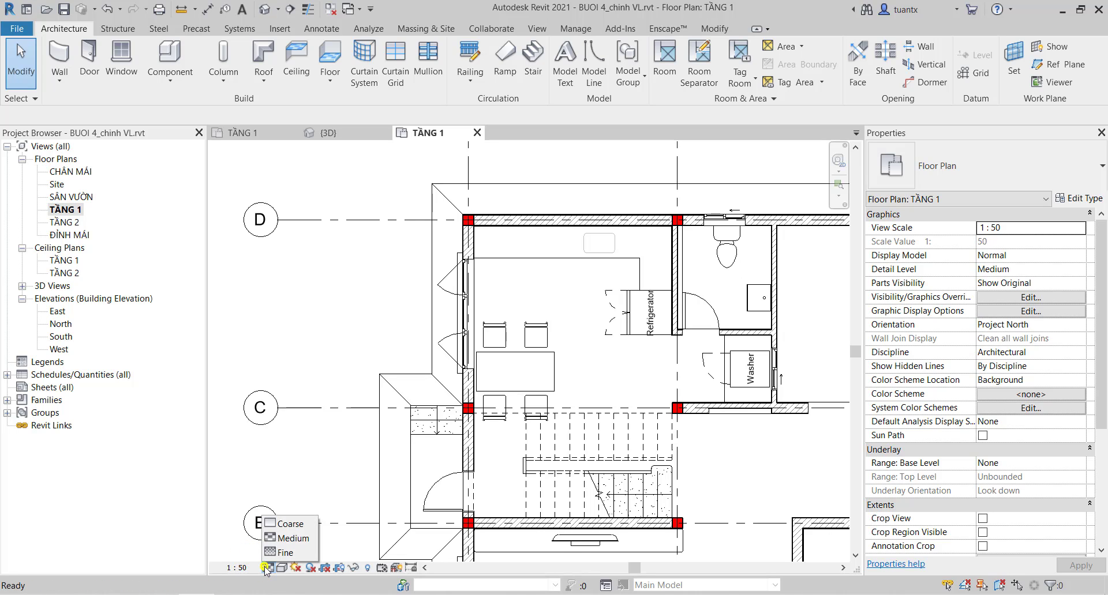
click(286, 543)
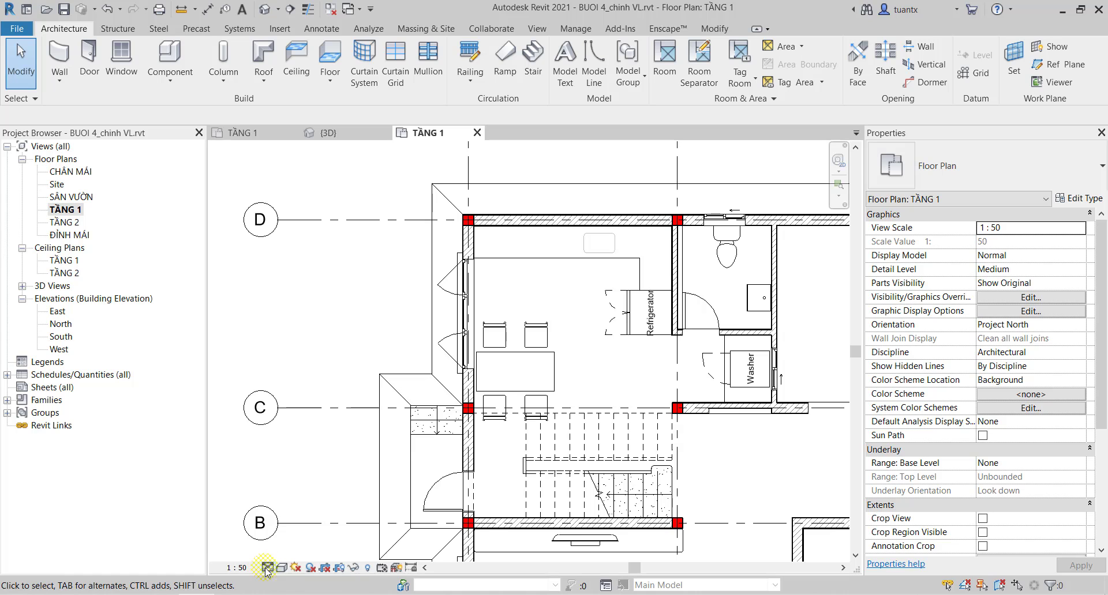
middle_drag(527, 267, 413, 316)
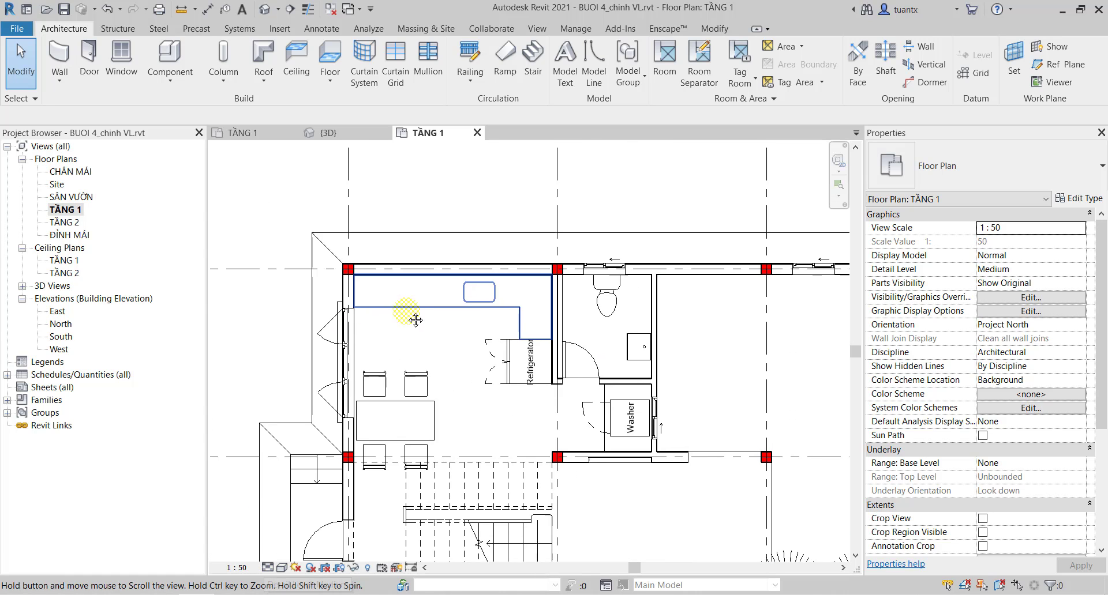
scroll(464, 355, down, 2)
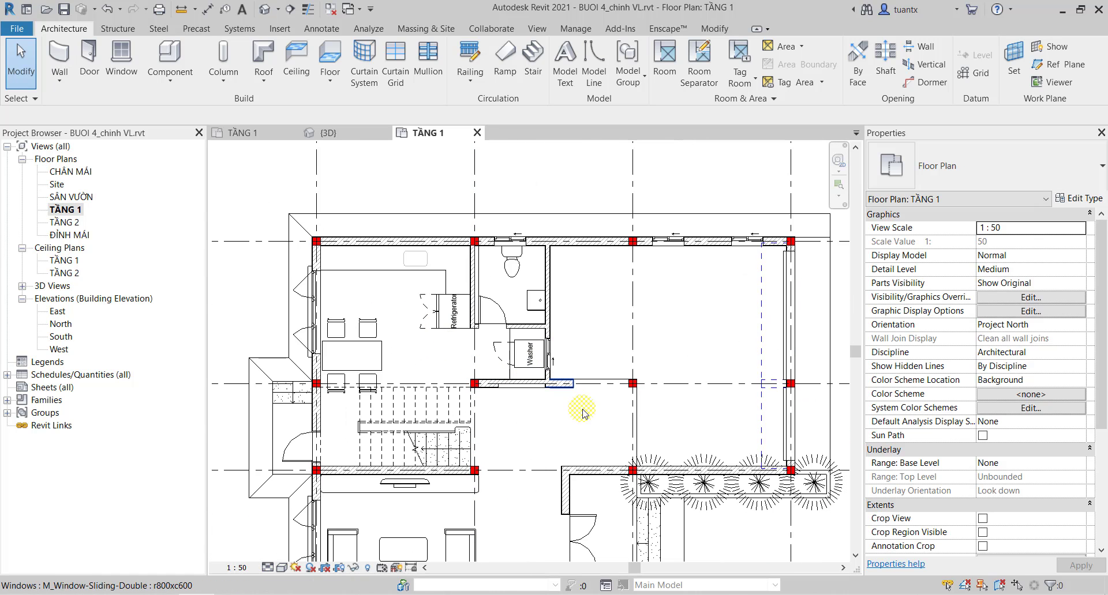
middle_drag(577, 413, 595, 286)
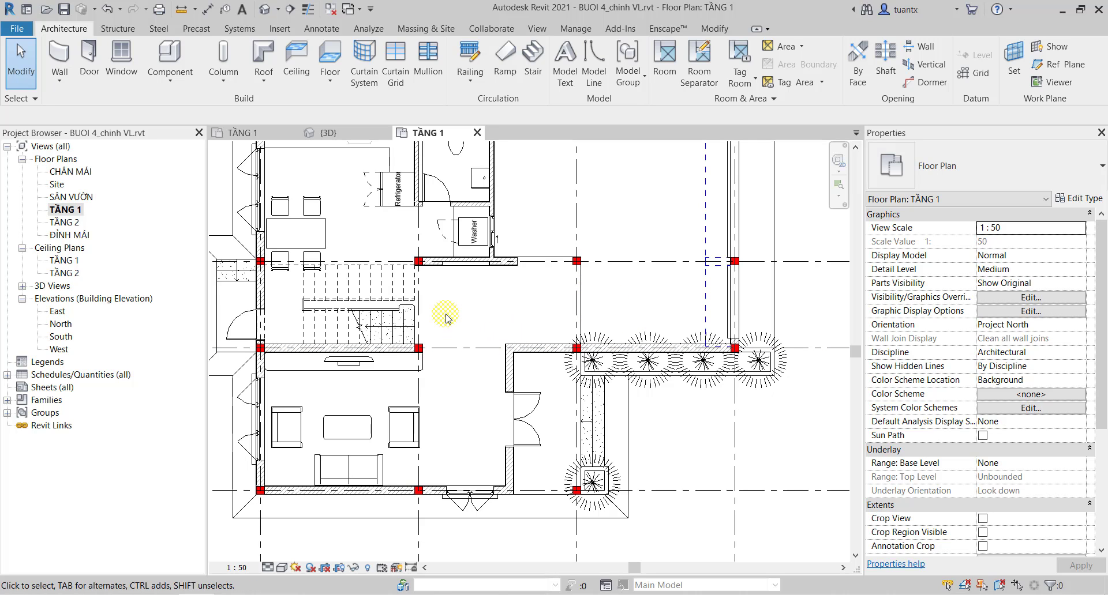
middle_drag(452, 312, 517, 370)
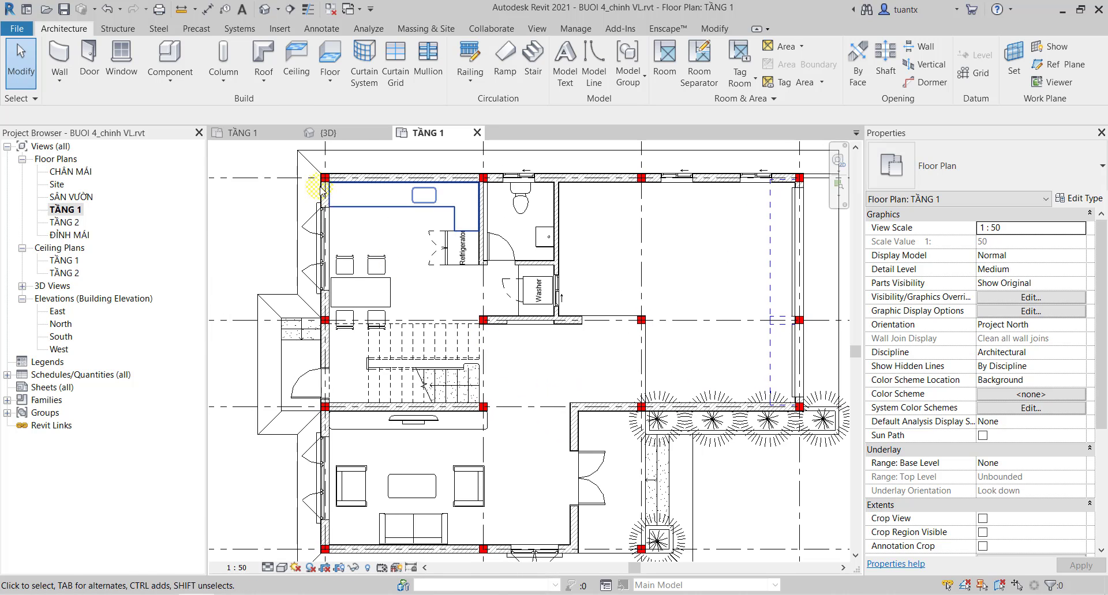
middle_drag(297, 254, 288, 316)
scroll(587, 308, down, 2)
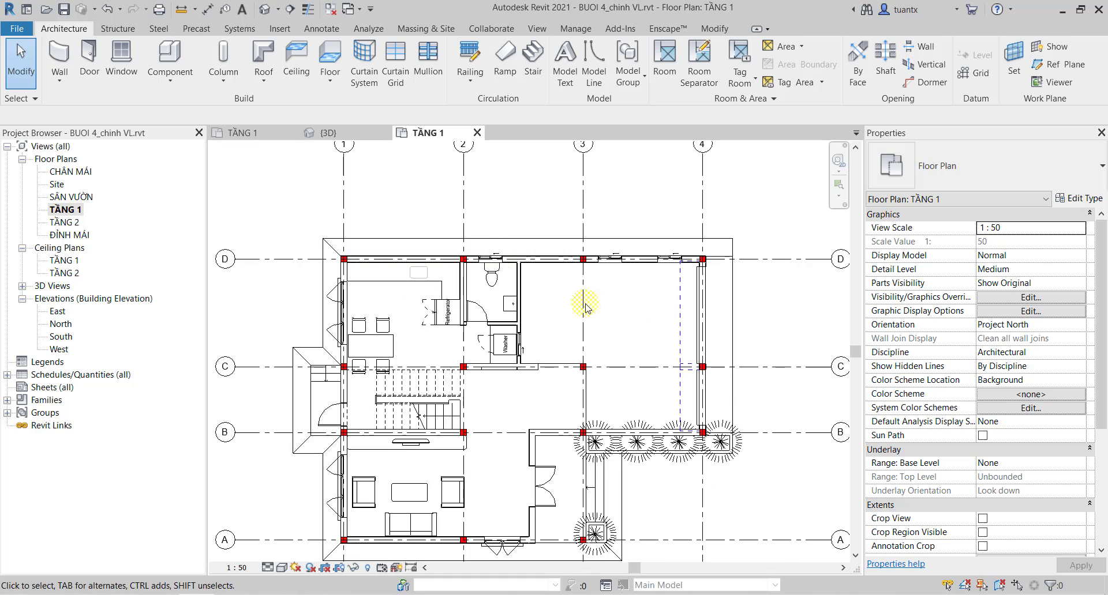
Bring up the Annotate ribbon tools over the TẦNG 1 plan.
click(311, 32)
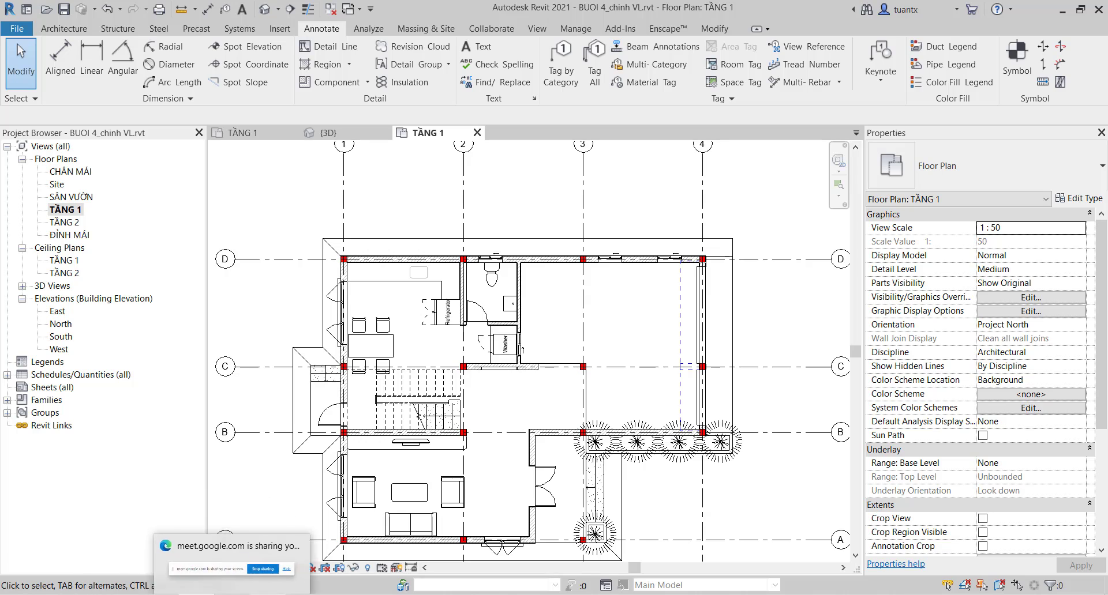
click(694, 586)
click(1047, 551)
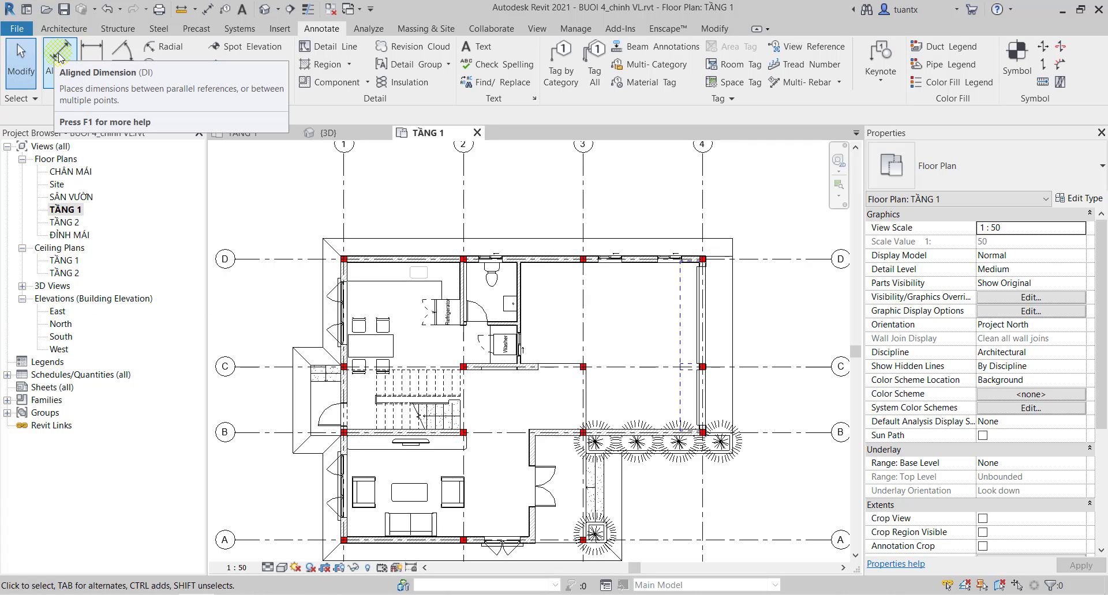
mouse_move(60, 59)
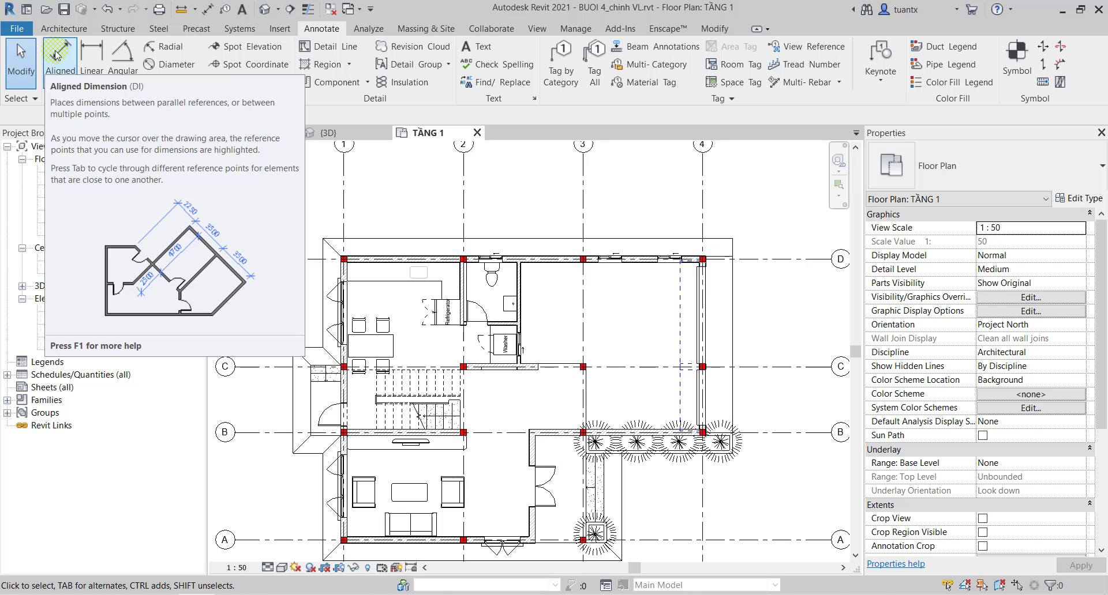
Place an aligned dimension across the kitchen and bathroom walls reading 3950 and 1900.
click(56, 55)
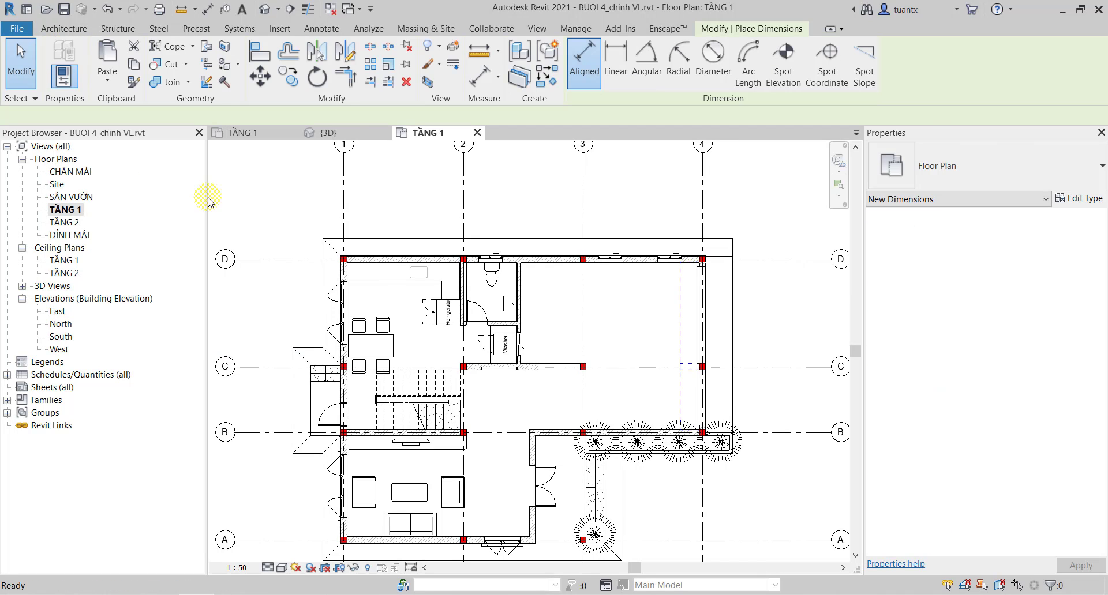
scroll(363, 270, up, 2)
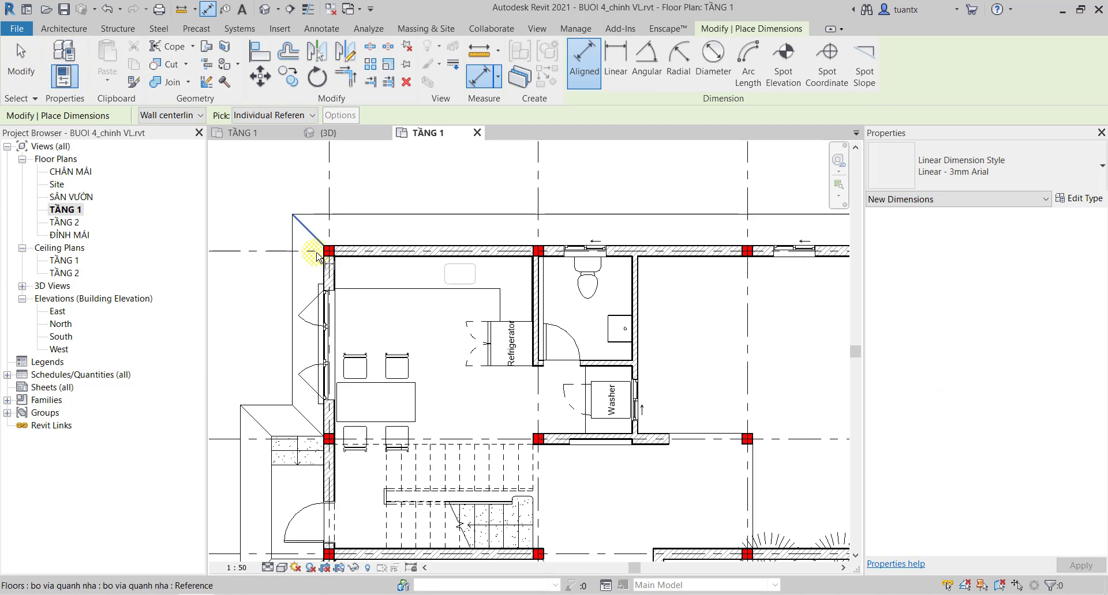
scroll(314, 254, up, 2)
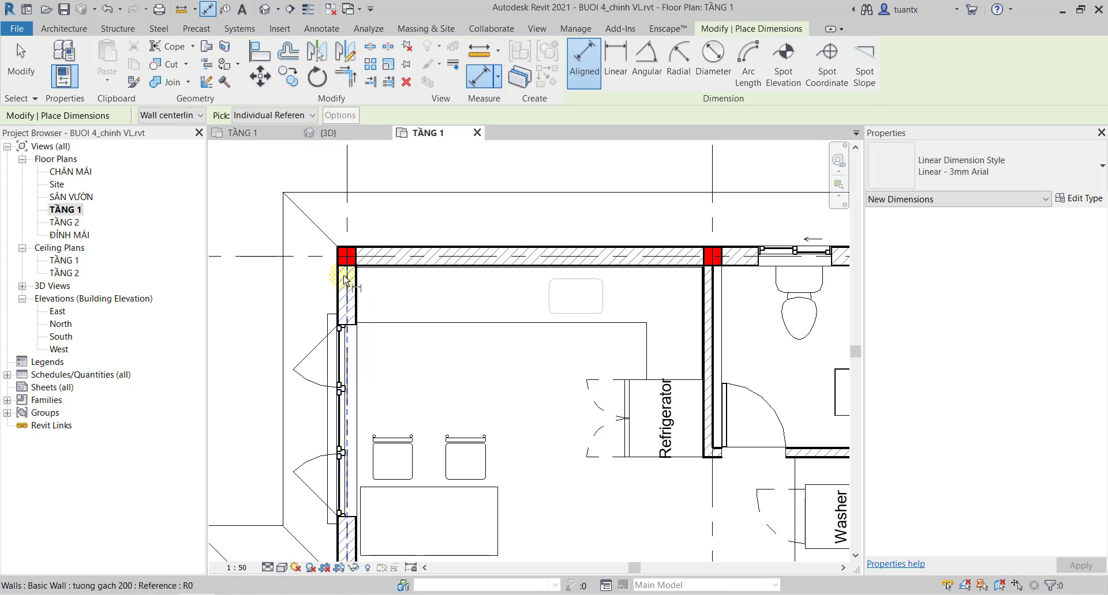
middle_drag(527, 284, 398, 264)
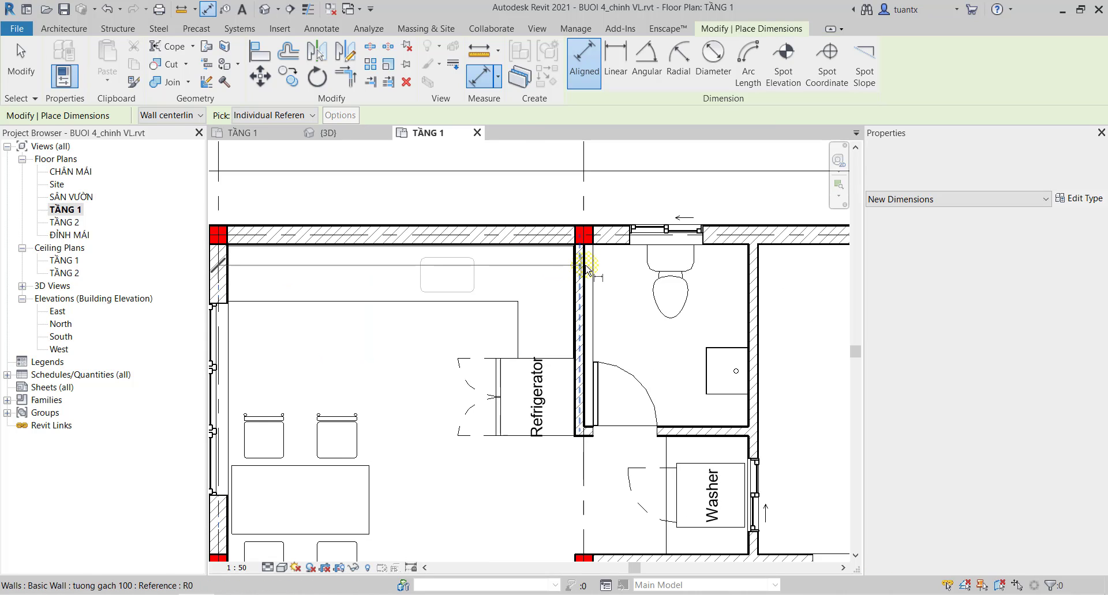
click(584, 267)
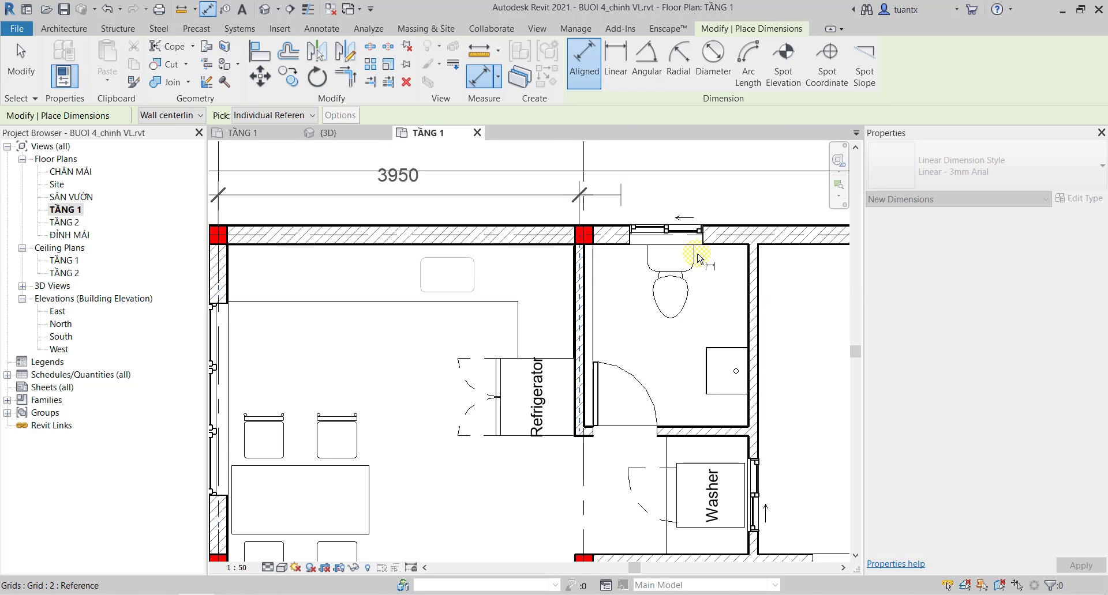
click(751, 280)
scroll(750, 283, down, 1)
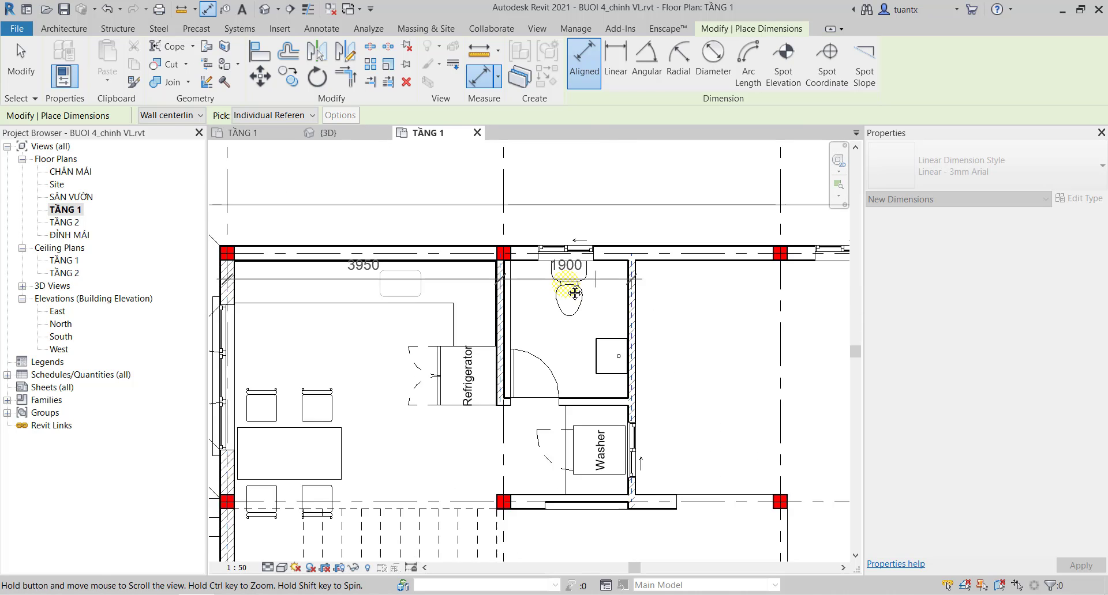
middle_drag(750, 283, 458, 290)
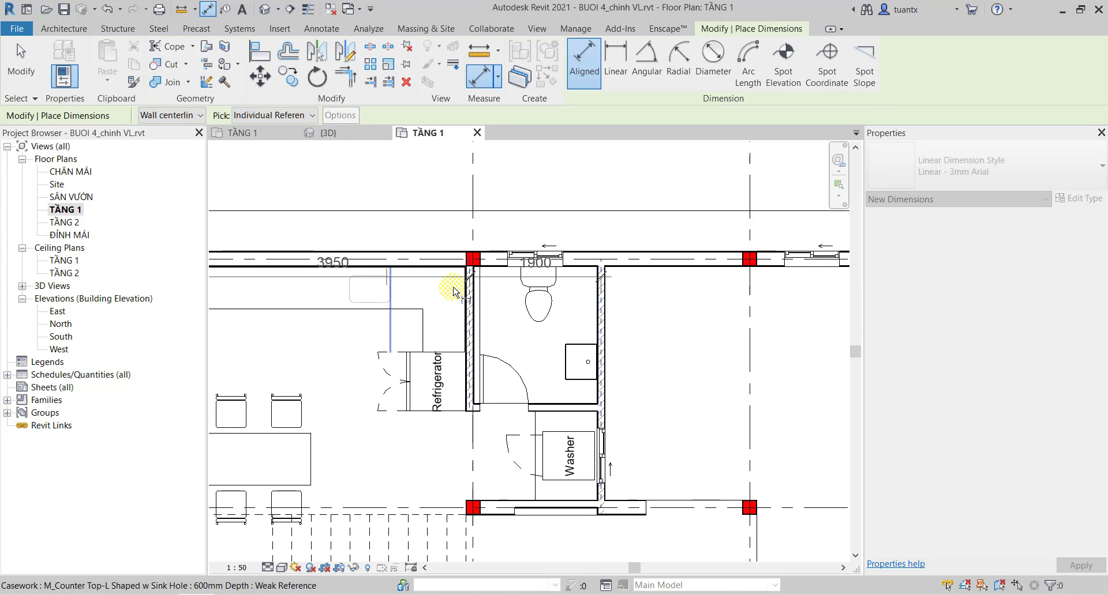
click(743, 302)
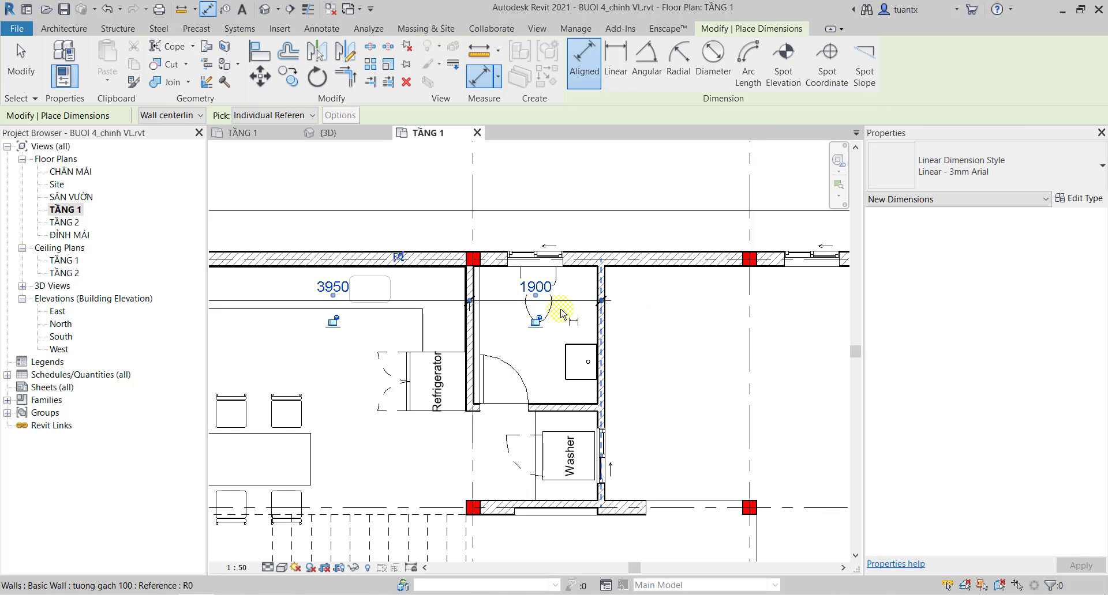
scroll(482, 277, up, 2)
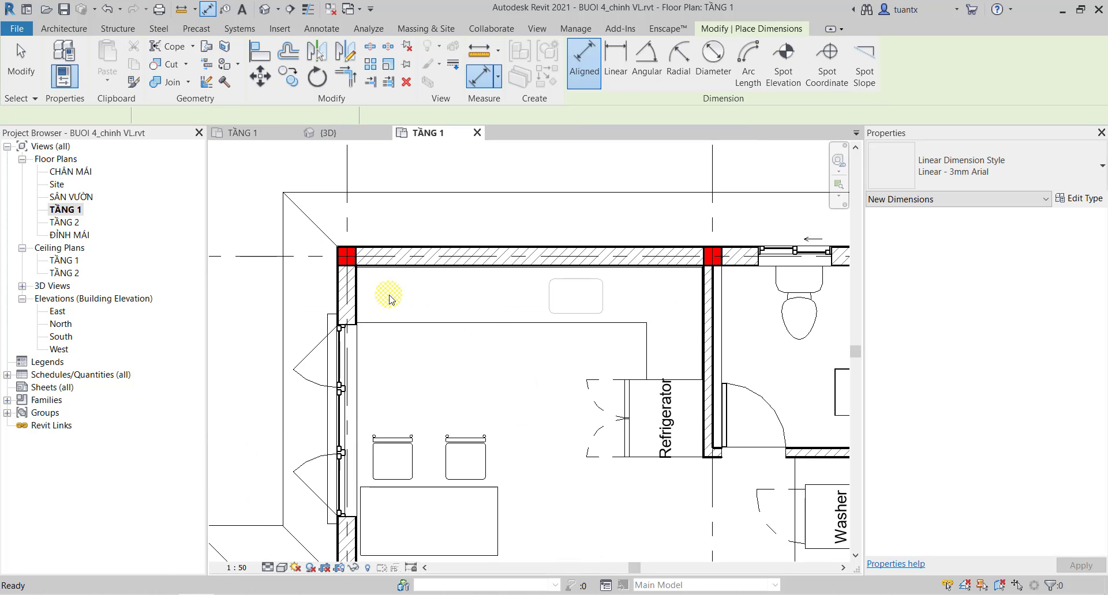
Place a 3950 / 4050 aligned dimension from the kitchen's left wall to grid 3.
key(Escape)
key(Escape)
click(585, 58)
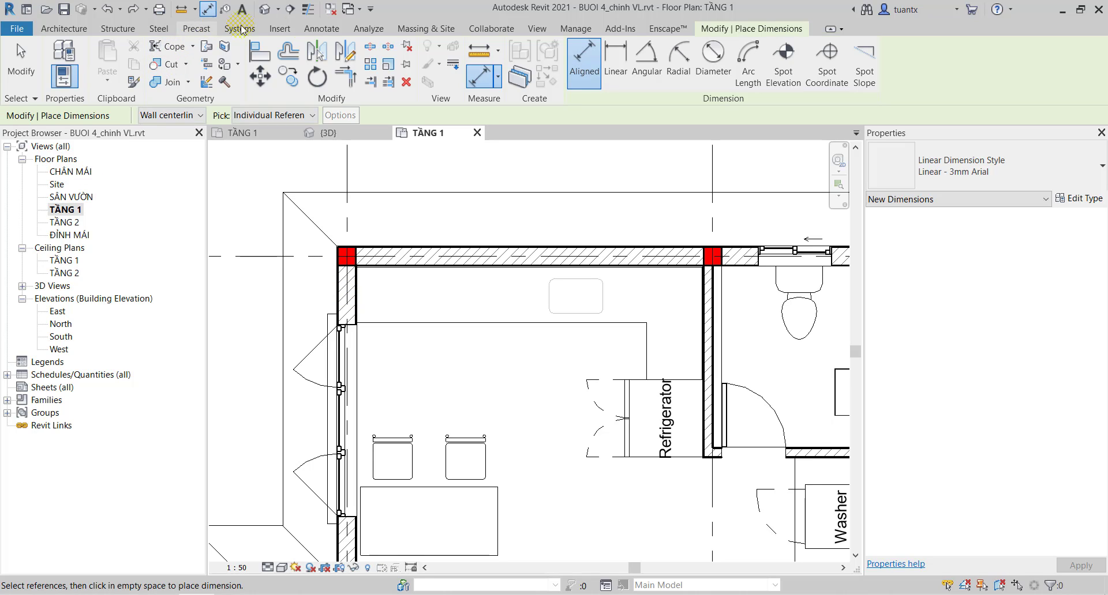
click(321, 29)
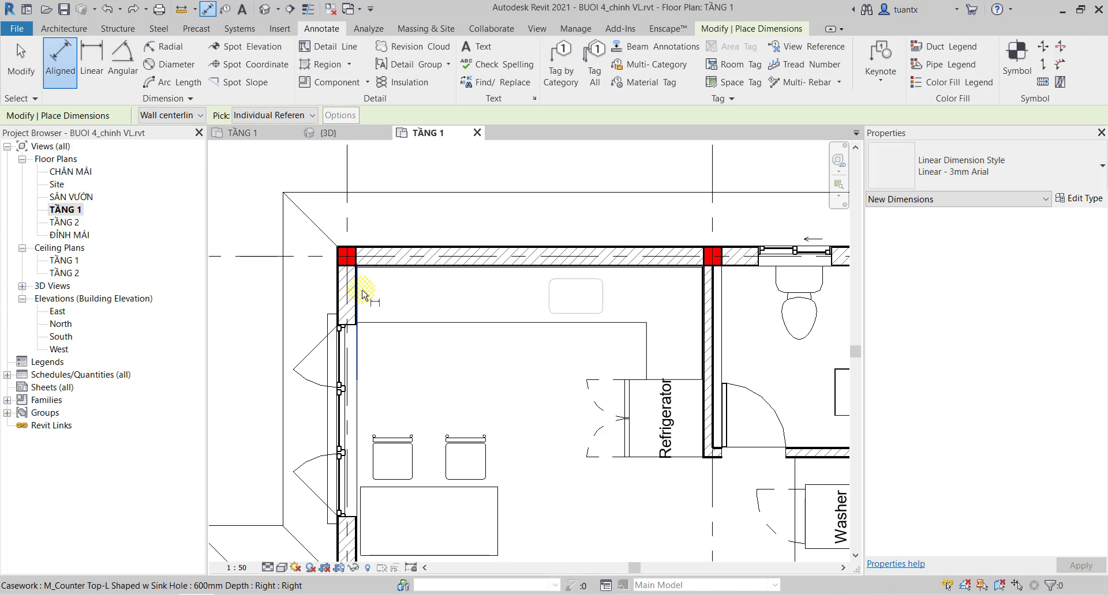
click(346, 284)
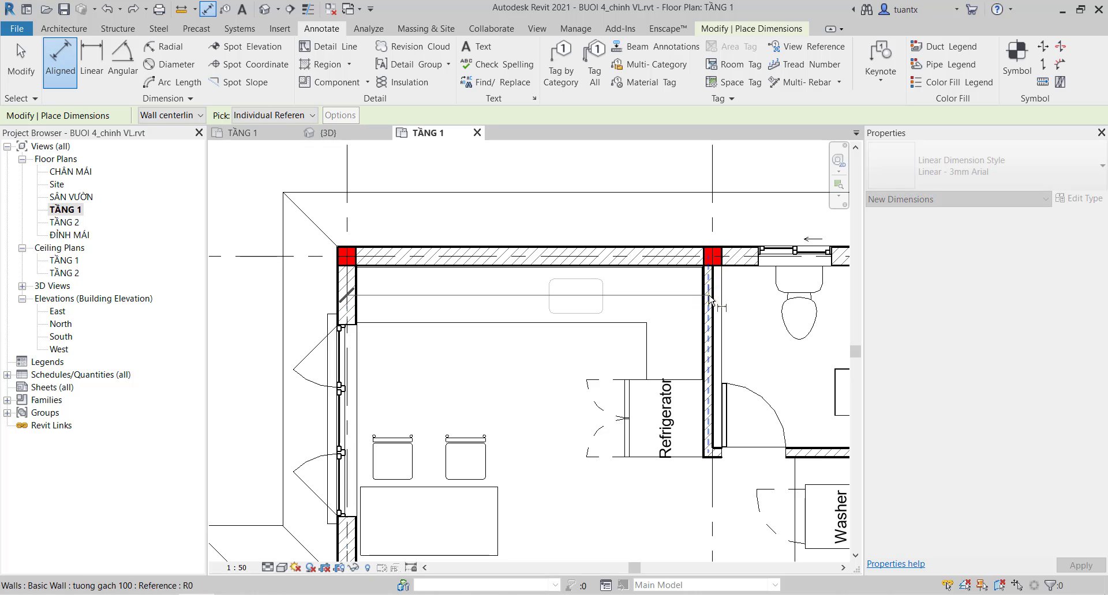
click(701, 292)
middle_drag(618, 304, 518, 296)
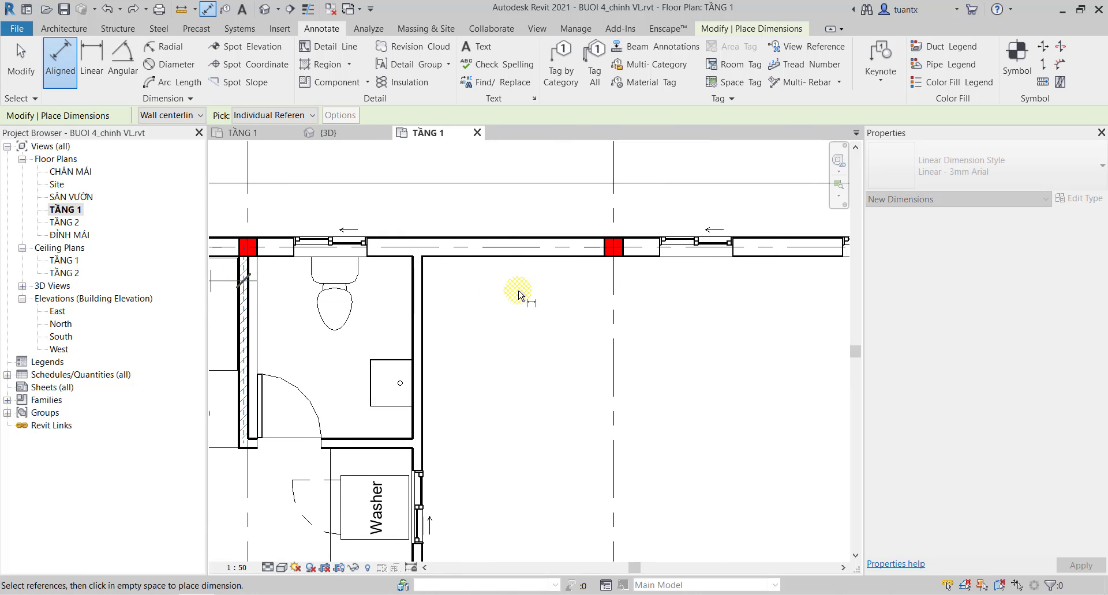
click(613, 286)
scroll(611, 288, down, 1)
scroll(576, 310, down, 2)
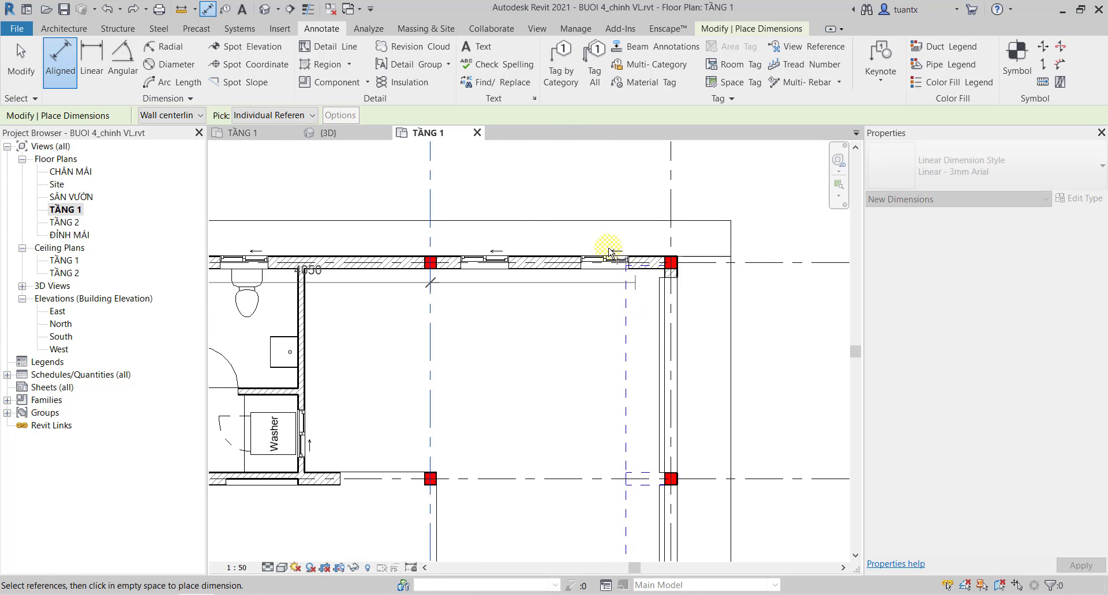
scroll(673, 247, down, 2)
scroll(647, 292, down, 1)
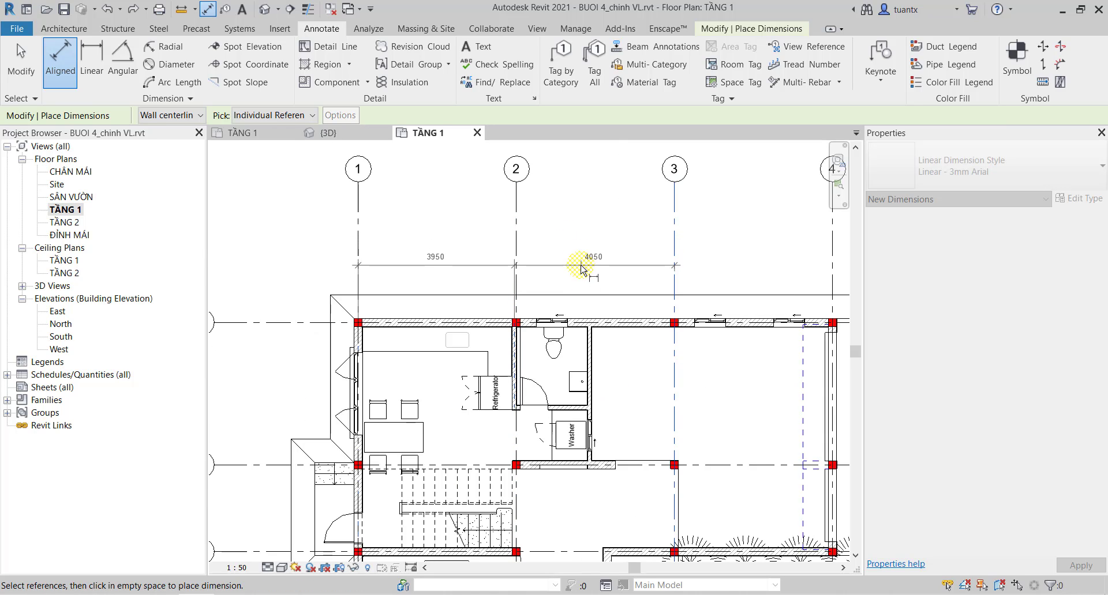
click(577, 264)
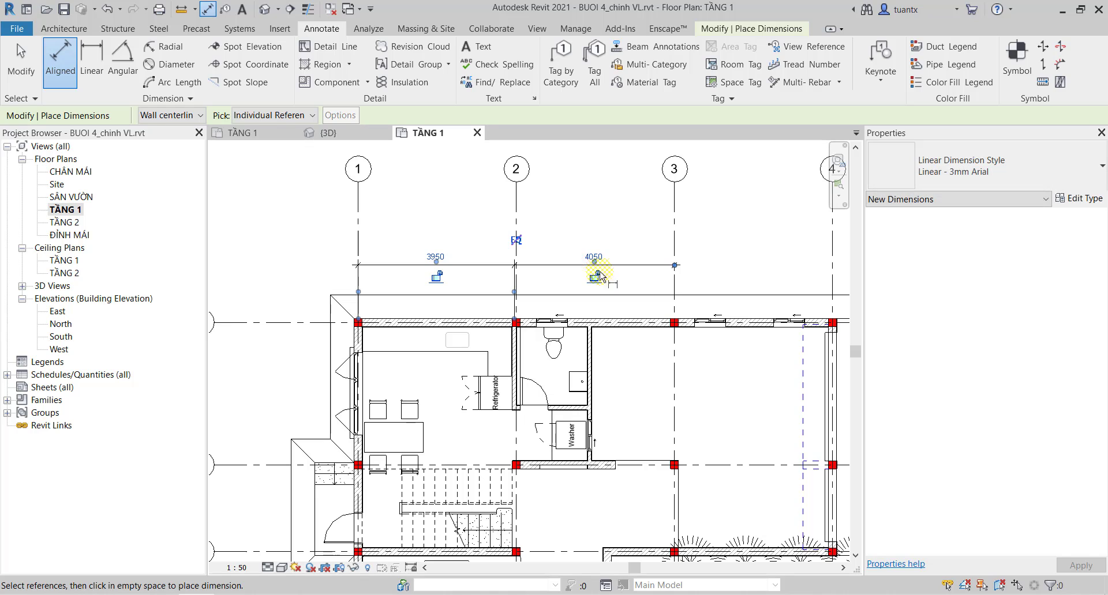
click(568, 260)
Add a 4100 / 900 dimension from grid 3 to gridline 4, level with 4050.
scroll(568, 263, up, 1)
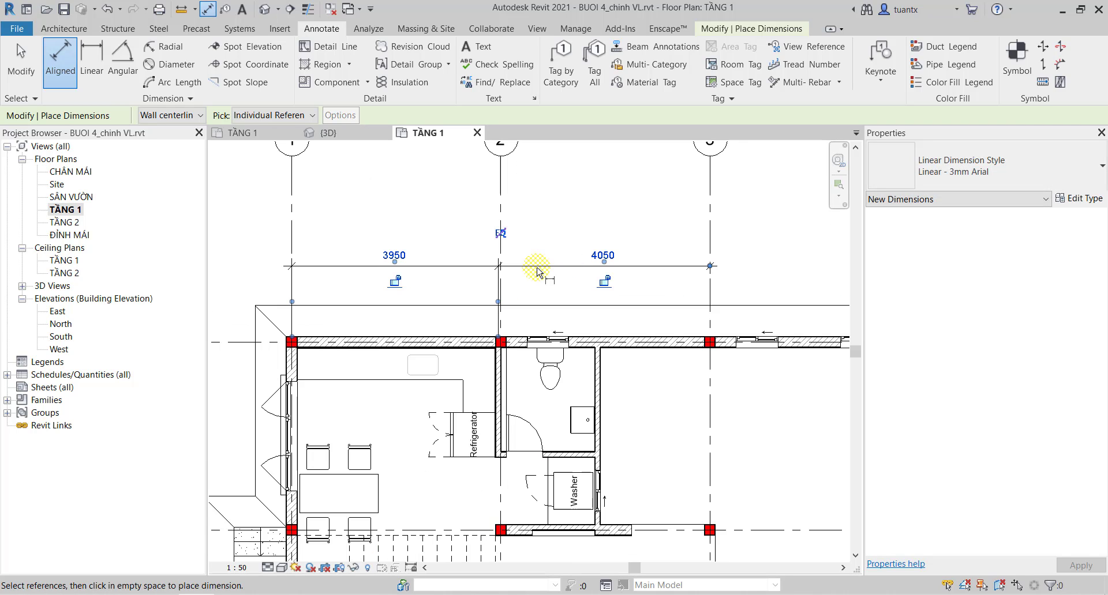
scroll(494, 267, up, 2)
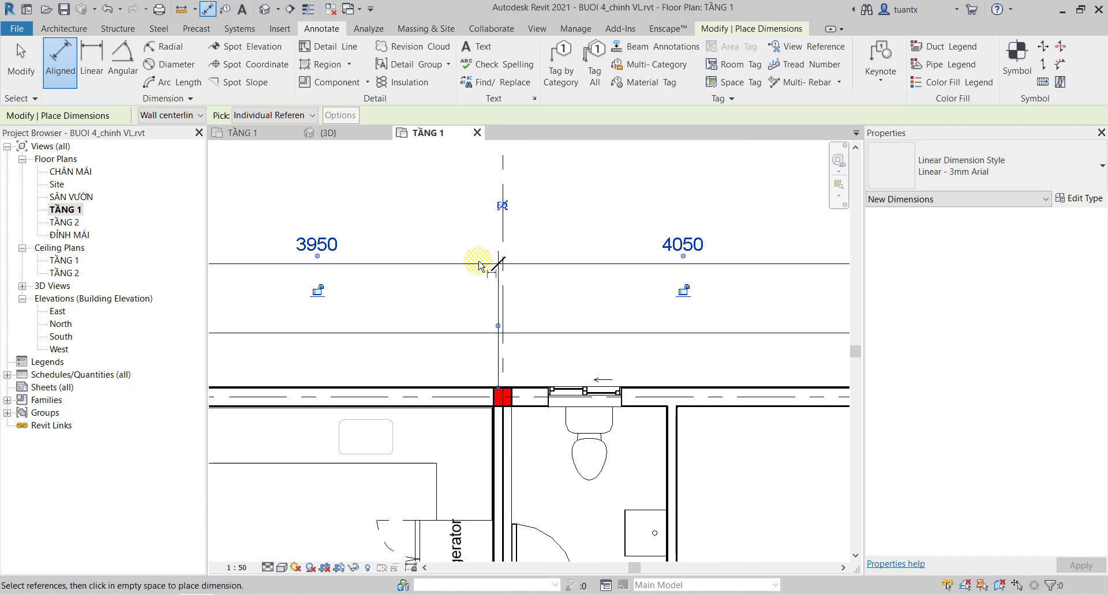
scroll(427, 254, down, 1)
scroll(414, 255, down, 1)
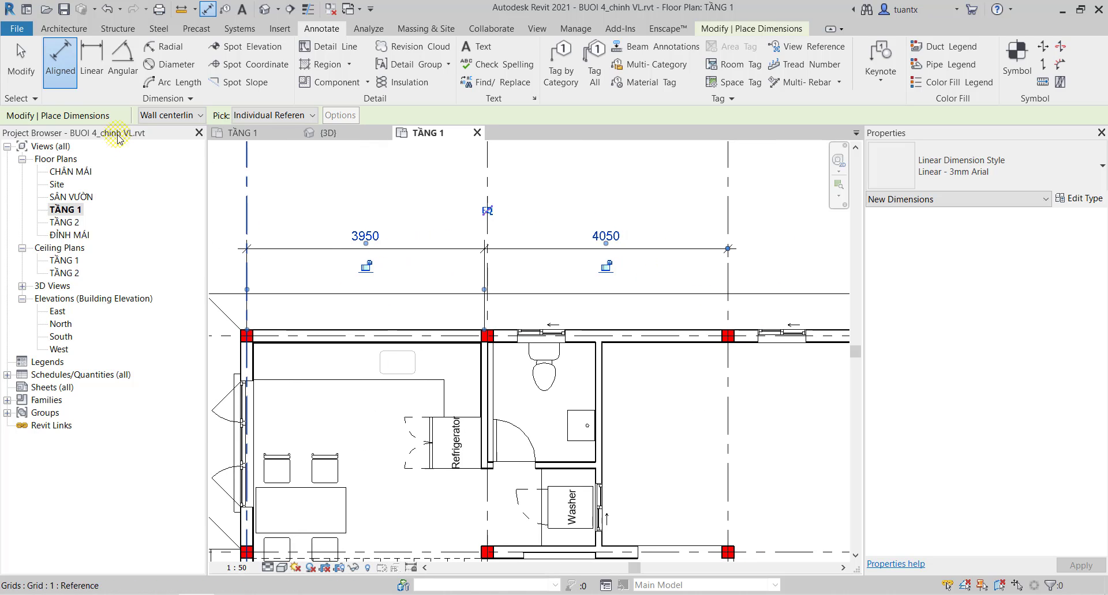
scroll(494, 248, down, 1)
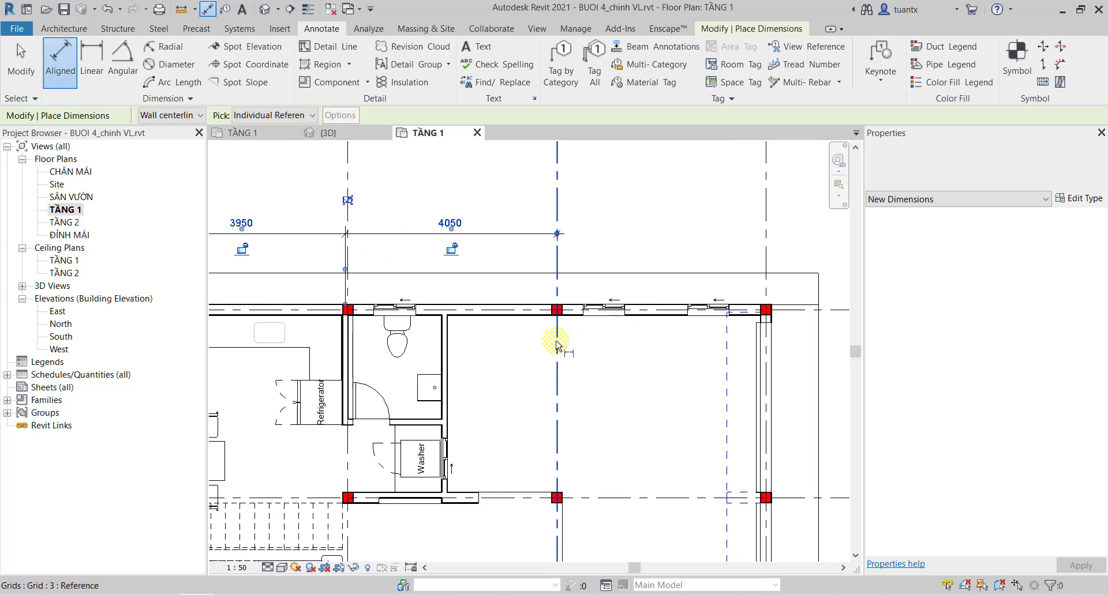
click(60, 58)
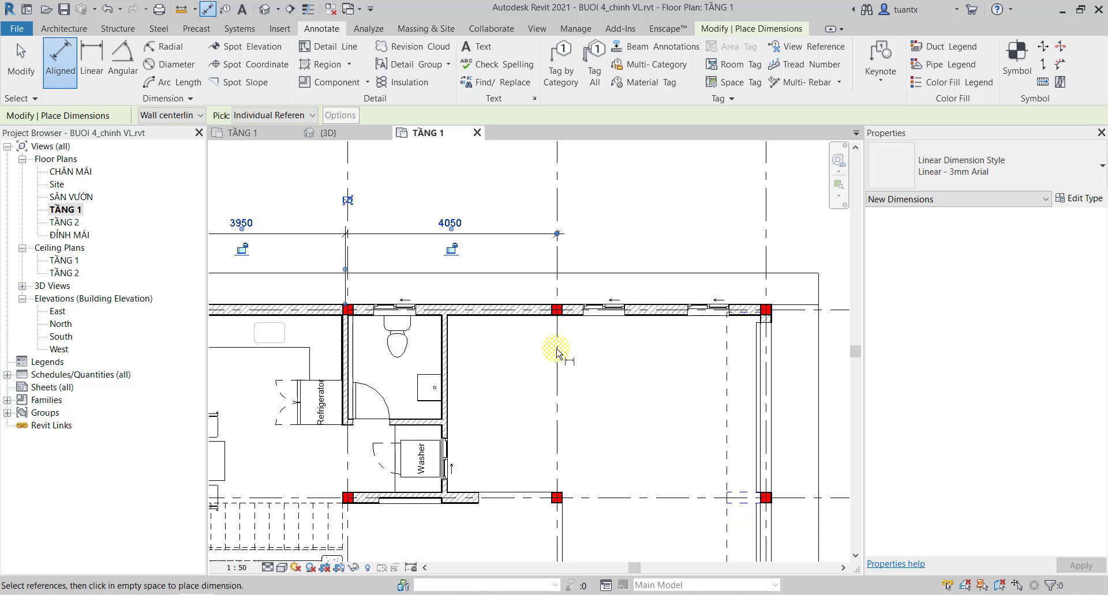
click(560, 345)
middle_drag(735, 327, 536, 306)
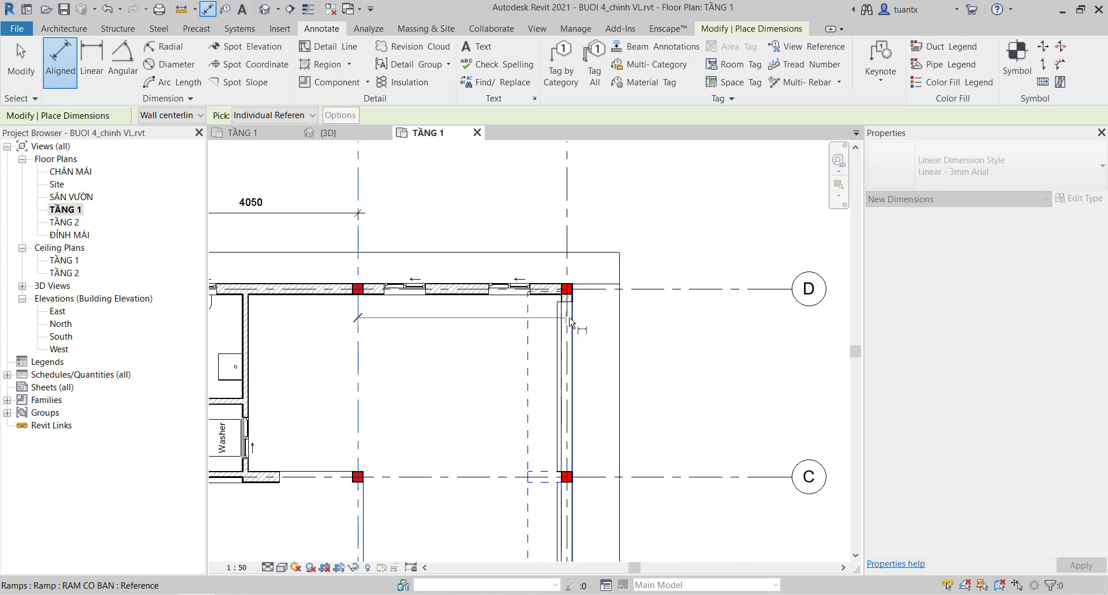
click(572, 317)
click(621, 317)
click(385, 222)
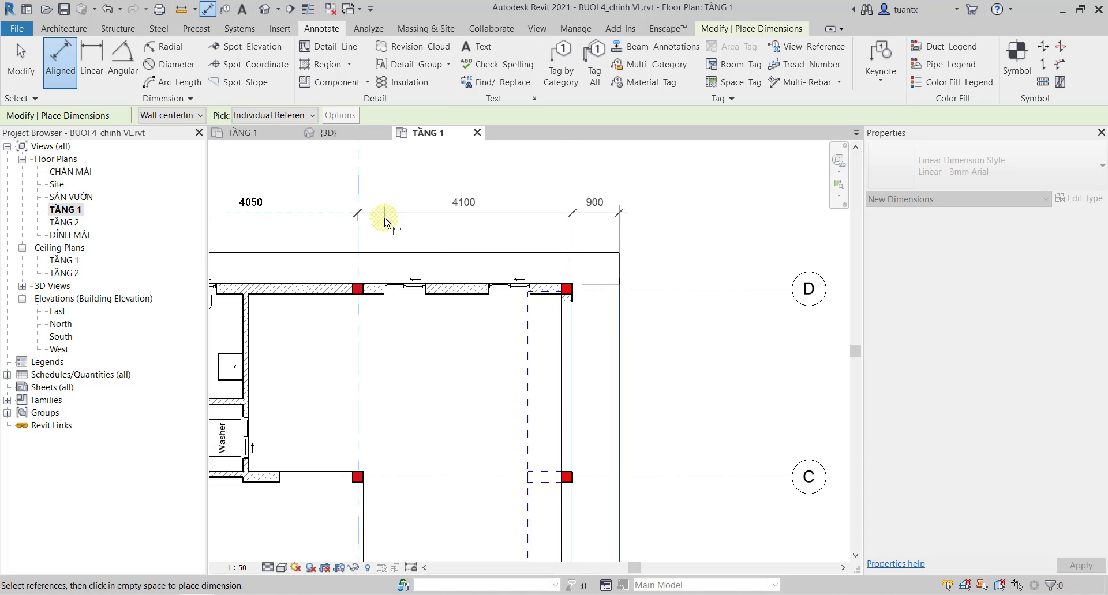
Check the new dimensions and adjust the witness line between 4050 and 4100.
middle_drag(456, 230, 650, 242)
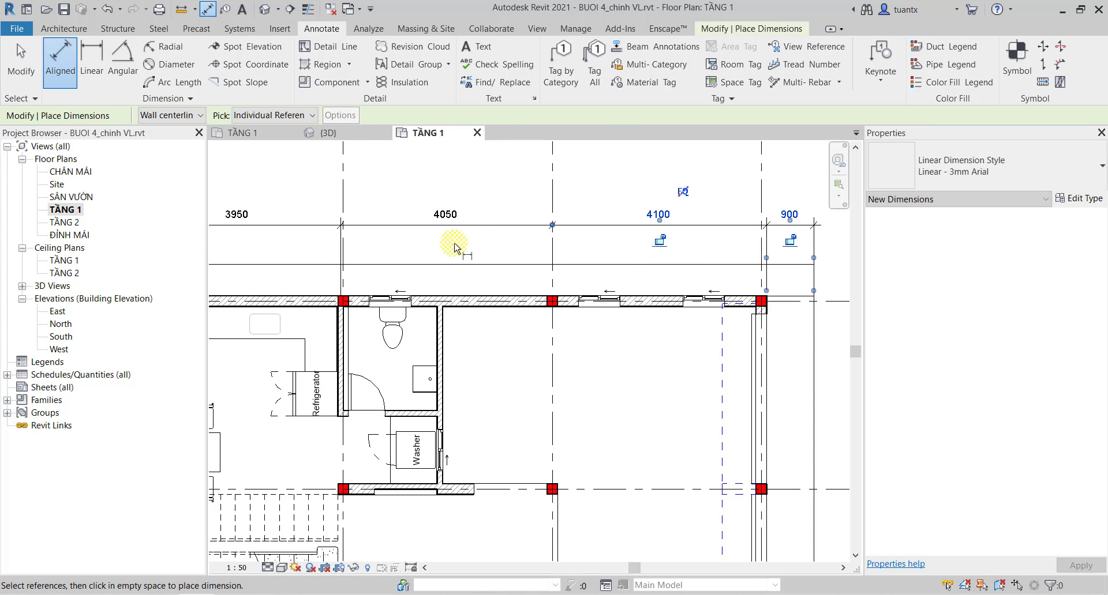
mouse_move(380, 268)
middle_down()
mouse_move(615, 276)
mouse_move(321, 279)
middle_up()
scroll(487, 219, up, 3)
click(484, 247)
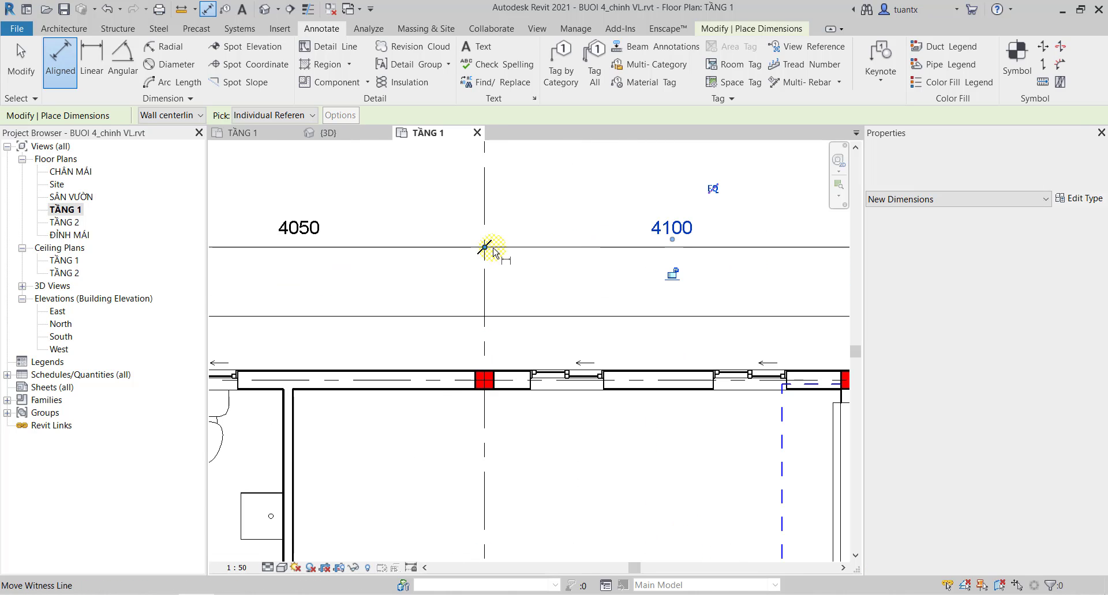
scroll(498, 253, down, 3)
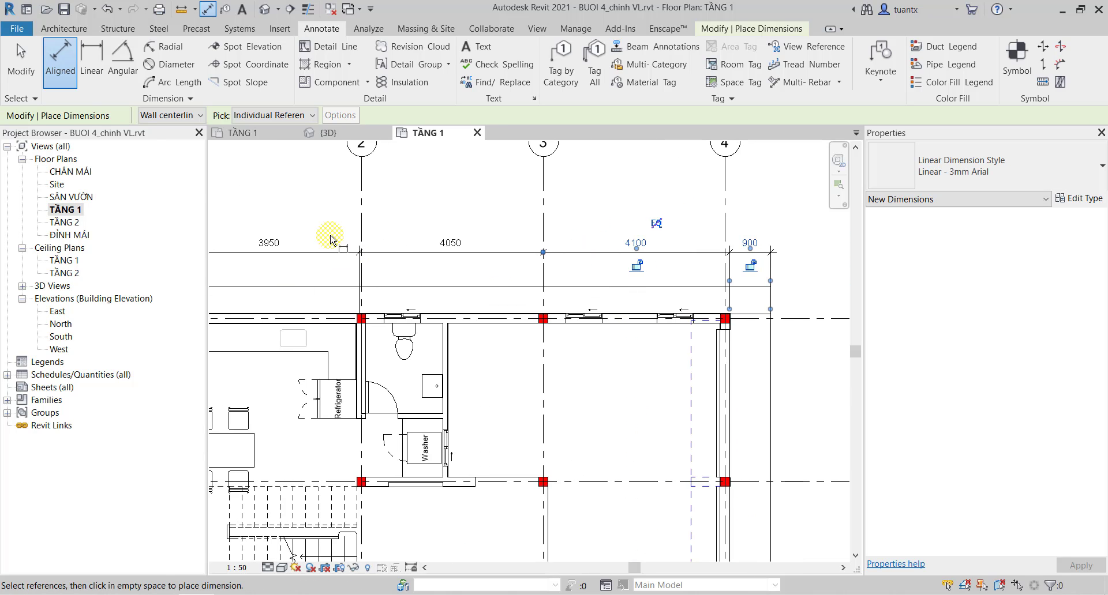
click(28, 72)
click(92, 58)
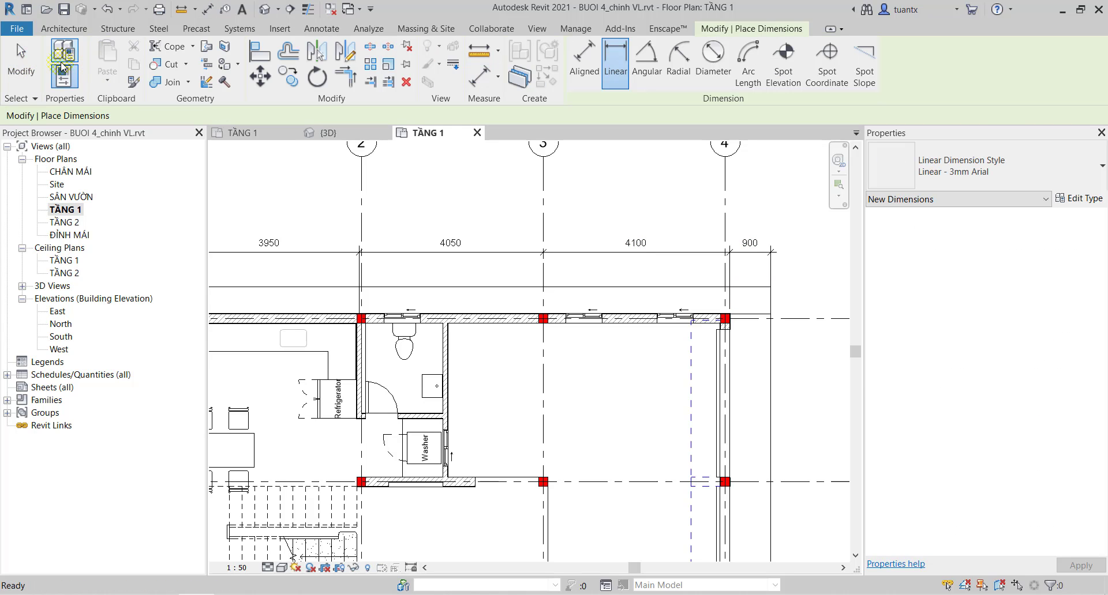
Start an aligned dimension and zoom to the grid 1/D wall corner.
click(318, 34)
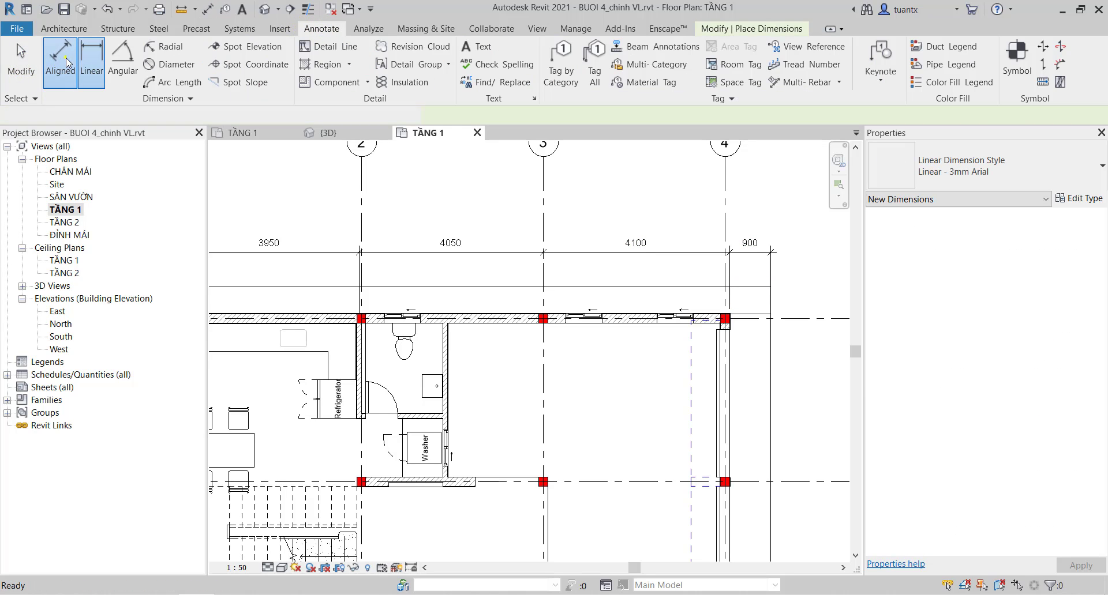
click(64, 57)
scroll(388, 268, down, 1)
middle_drag(618, 280, 458, 317)
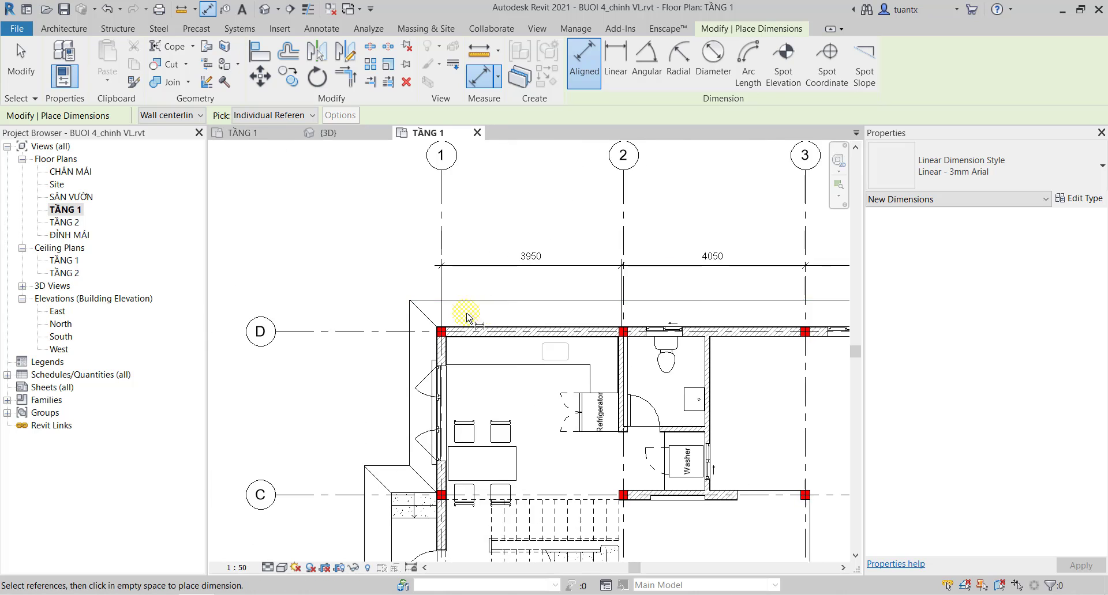
scroll(458, 317, up, 1)
scroll(446, 310, up, 2)
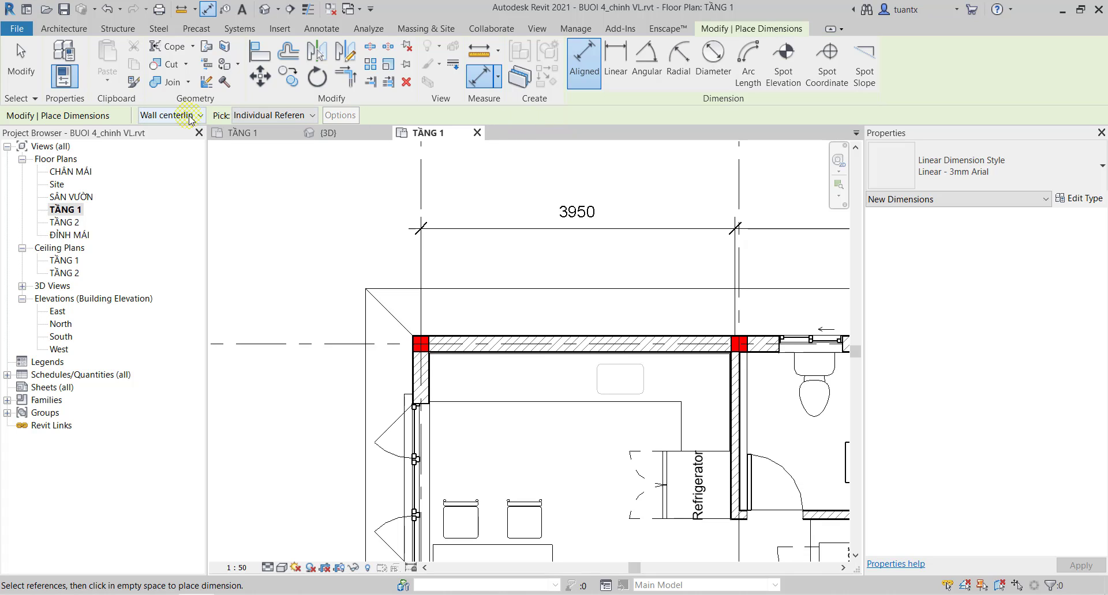
Keep Wall centerlines as the wall reference and pick the left wall as first reference.
click(189, 116)
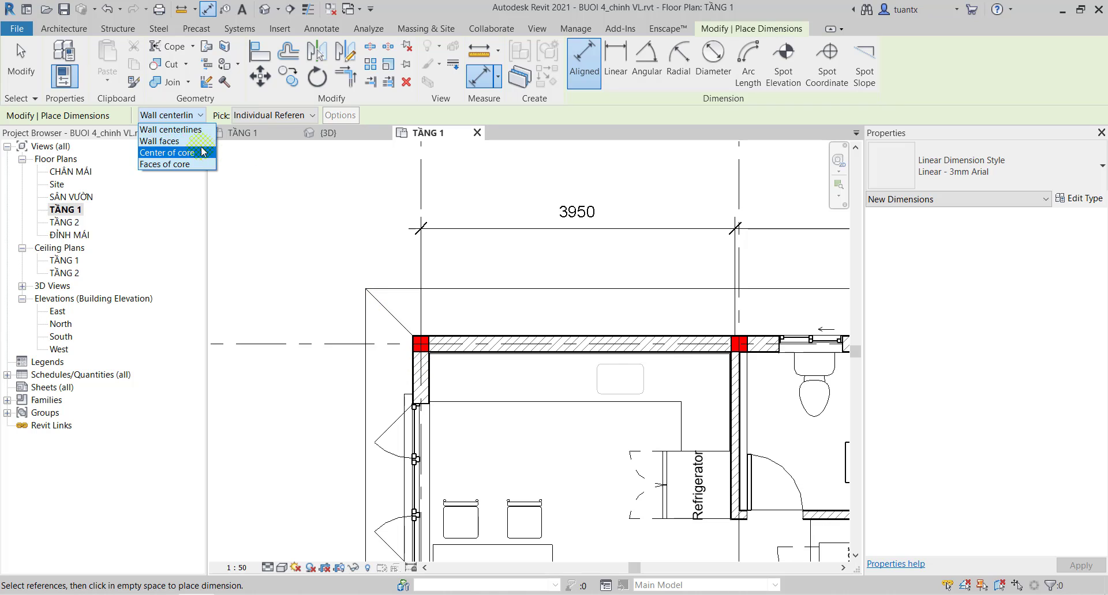
click(179, 130)
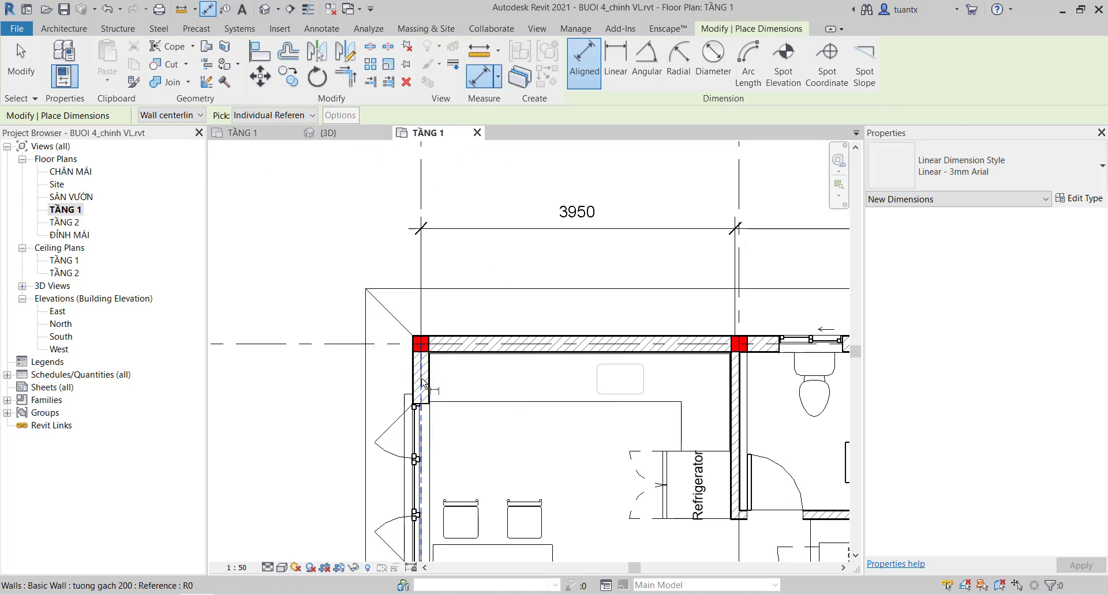
click(424, 380)
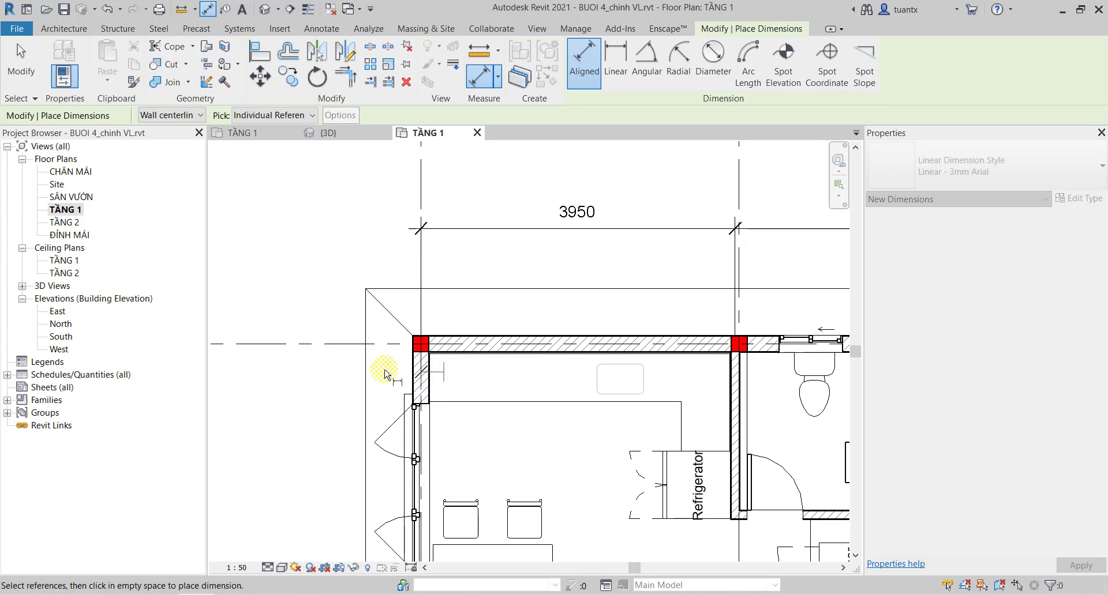
scroll(418, 370, up, 2)
scroll(404, 363, up, 2)
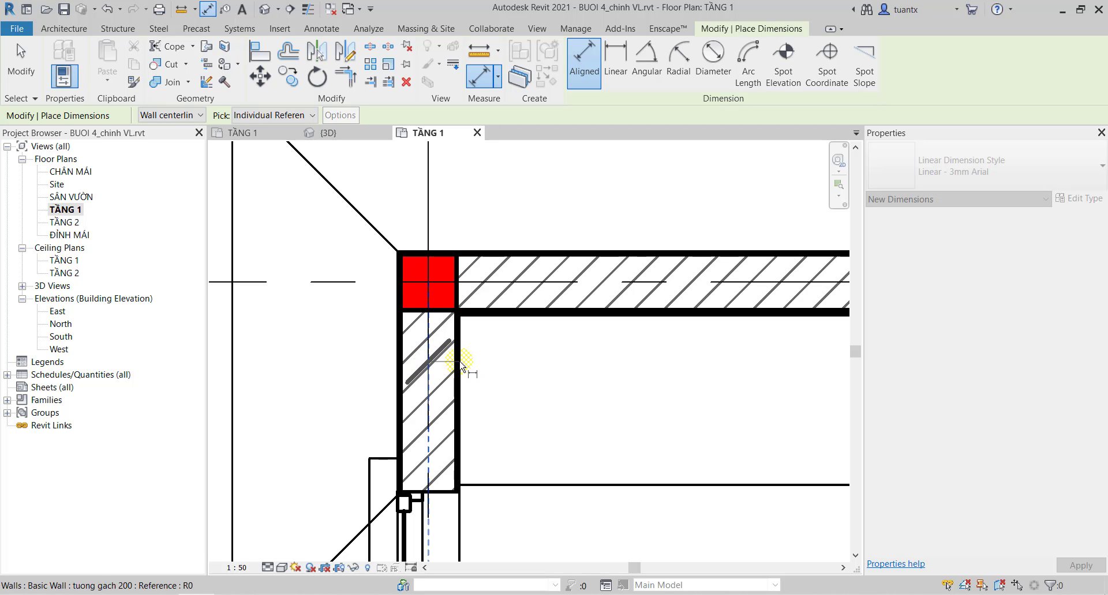
scroll(427, 346, down, 3)
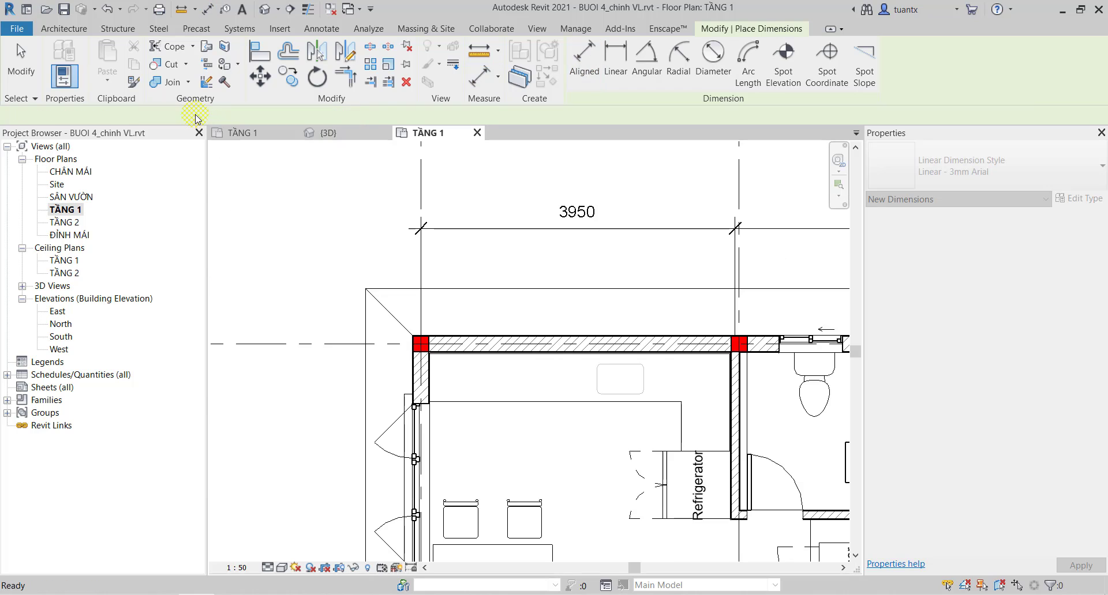
click(185, 115)
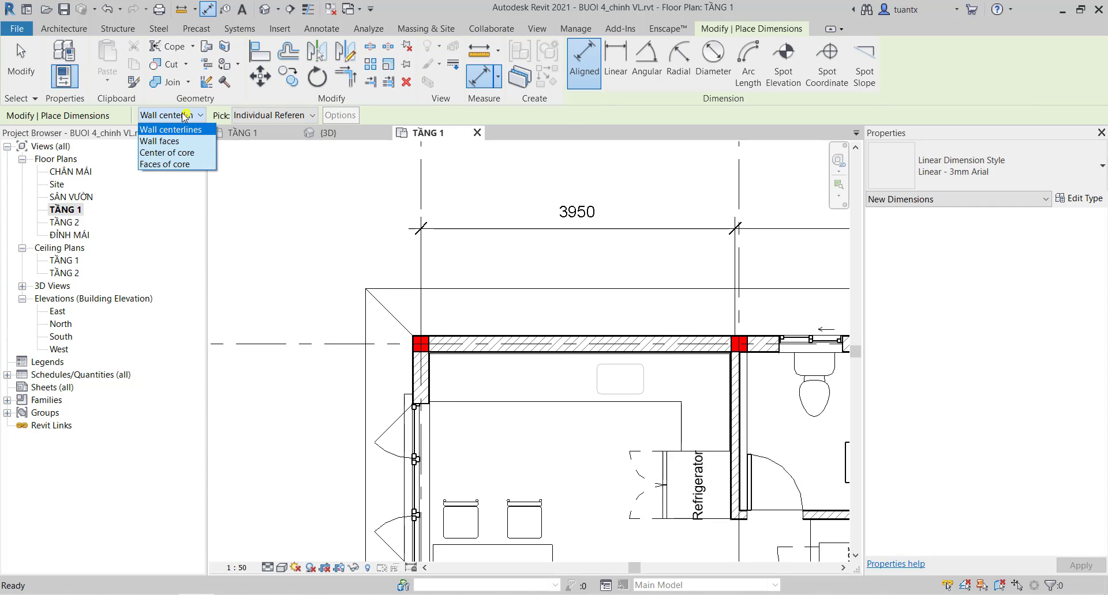
Switch the dimension wall reference to Wall faces and turn on Thin Lines (TL).
click(168, 142)
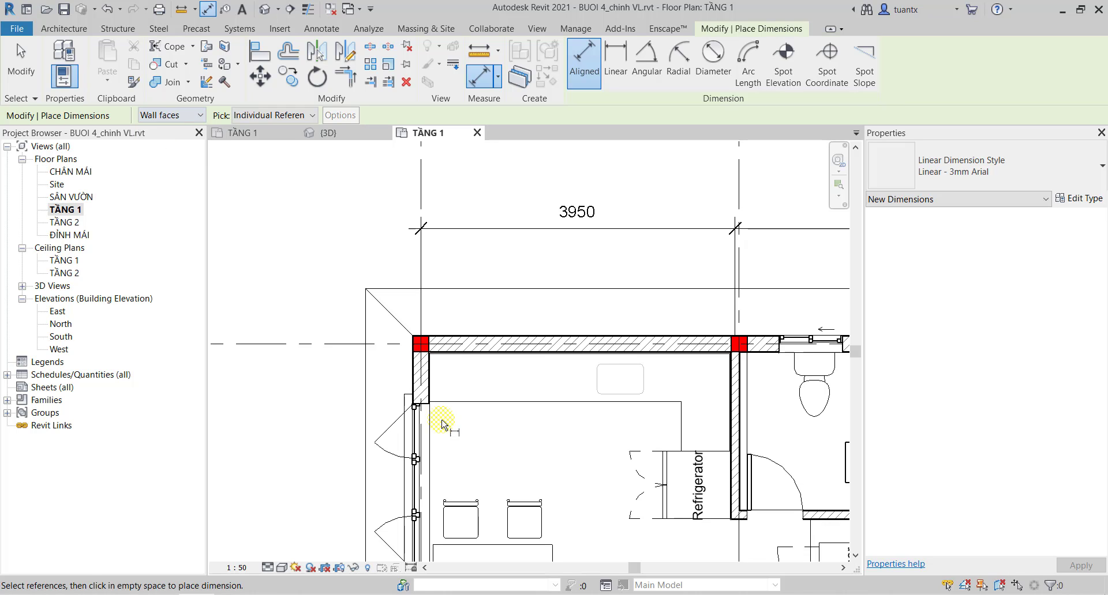
scroll(432, 386, up, 4)
scroll(407, 366, up, 4)
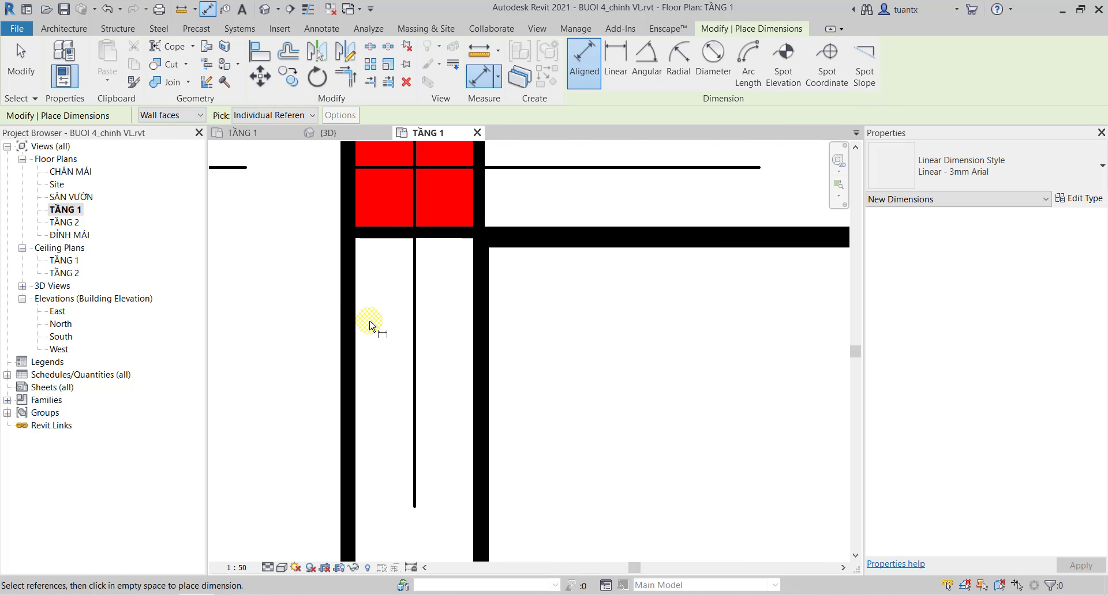
key(t)
key(l)
scroll(343, 269, up, 2)
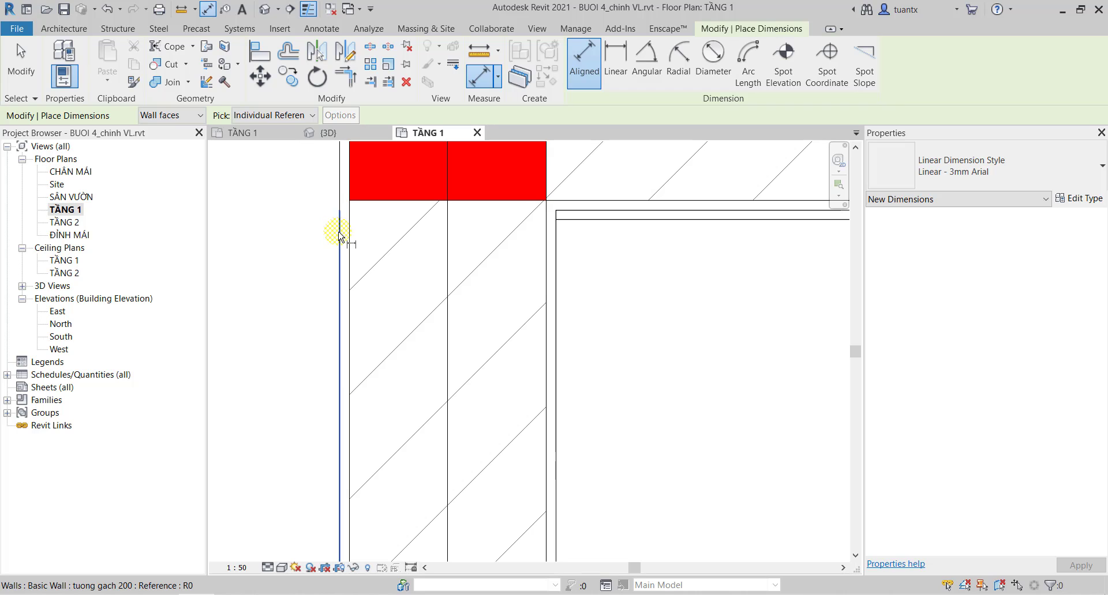
Pick opposite wall faces at the corner walls, including the 100 wall, to test face references.
click(338, 236)
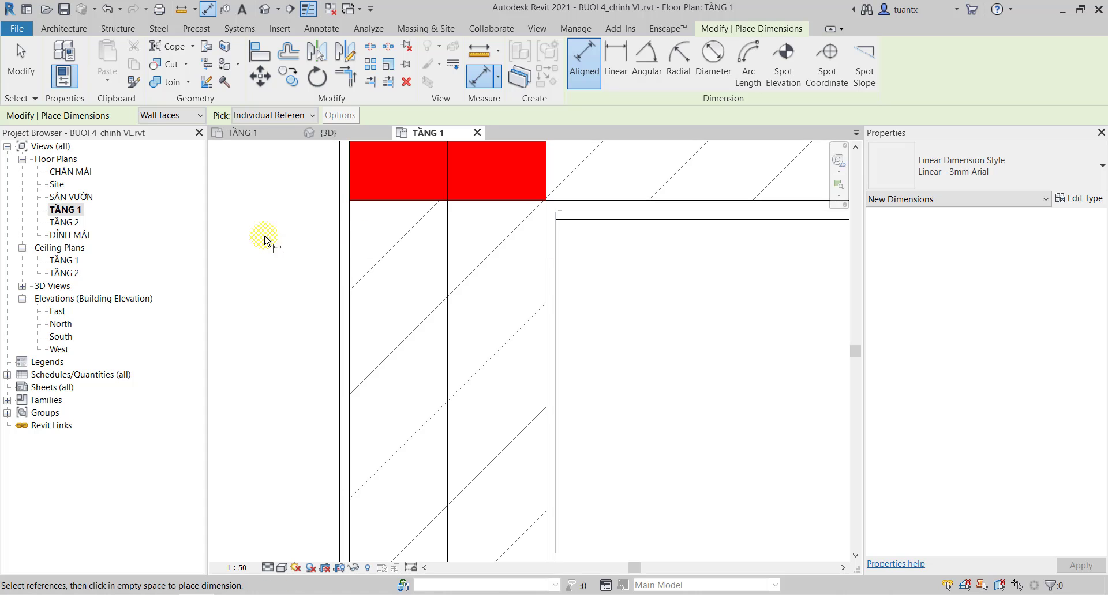
click(555, 260)
scroll(522, 276, down, 1)
scroll(523, 276, down, 2)
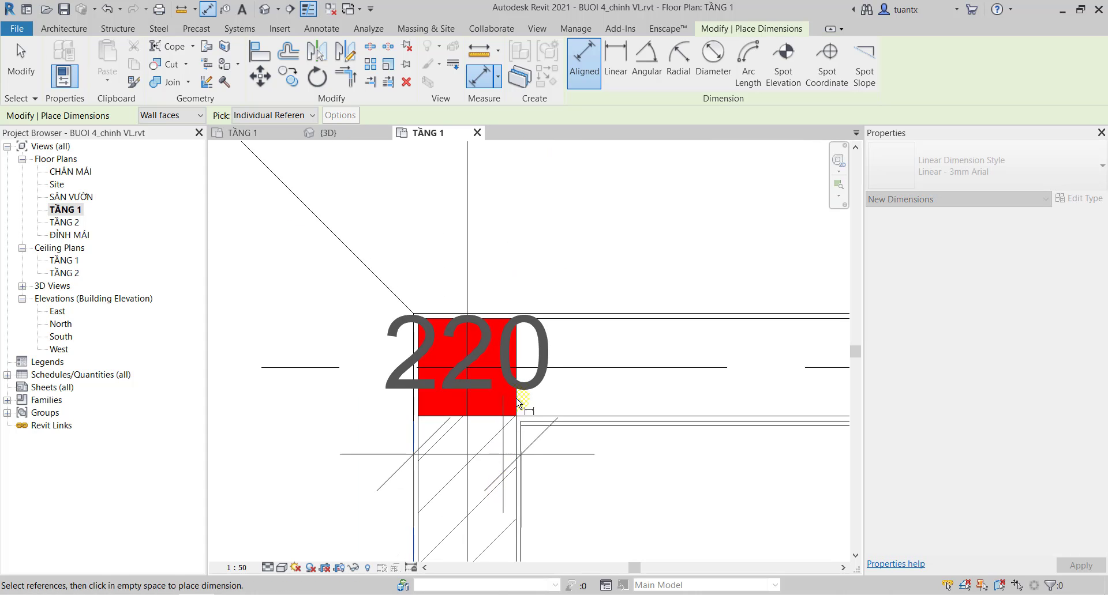
mouse_move(541, 260)
middle_down()
mouse_move(520, 297)
mouse_move(311, 288)
middle_up()
scroll(582, 297, down, 2)
scroll(663, 289, up, 1)
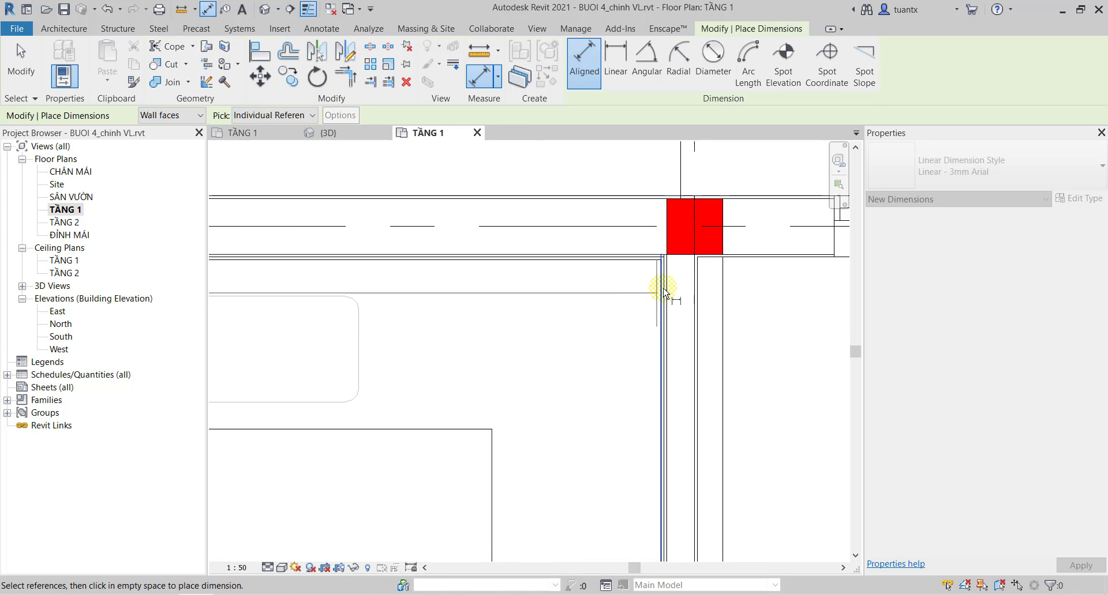
scroll(663, 267, up, 3)
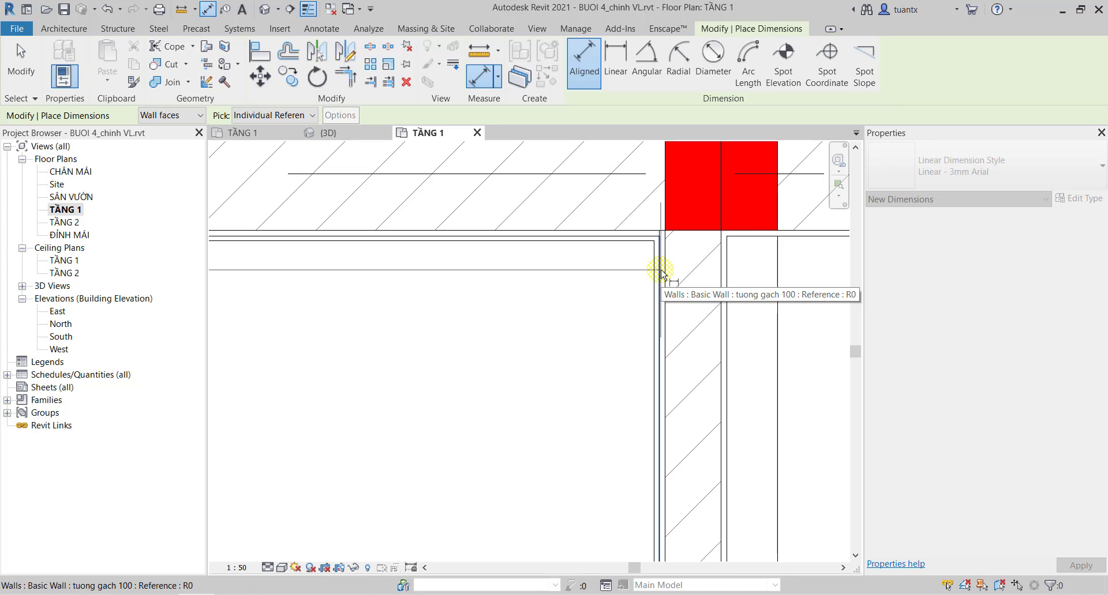
click(693, 278)
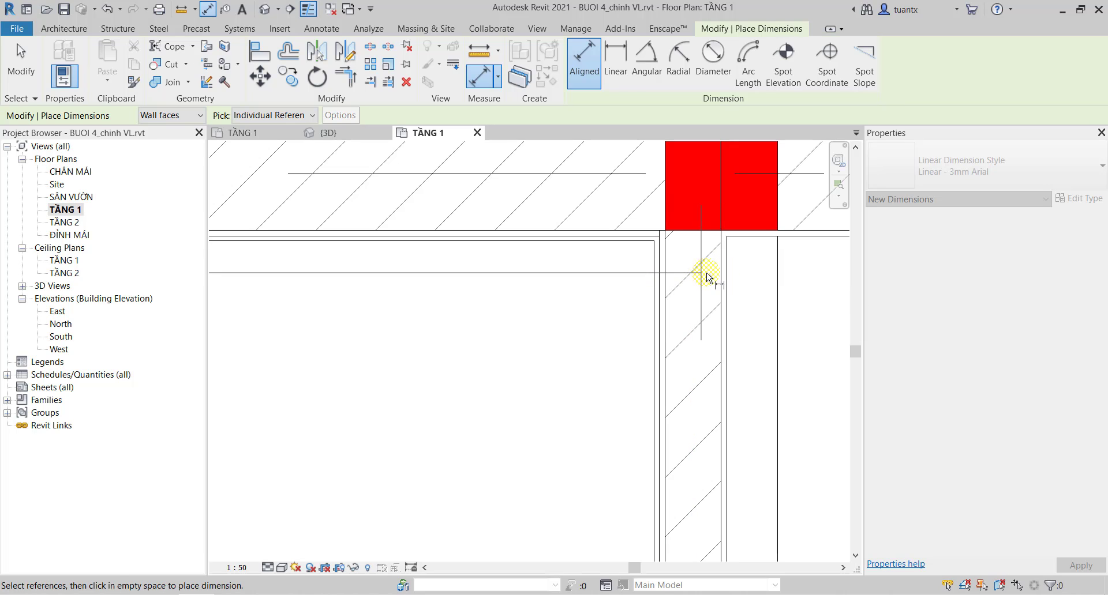
scroll(448, 248, down, 1)
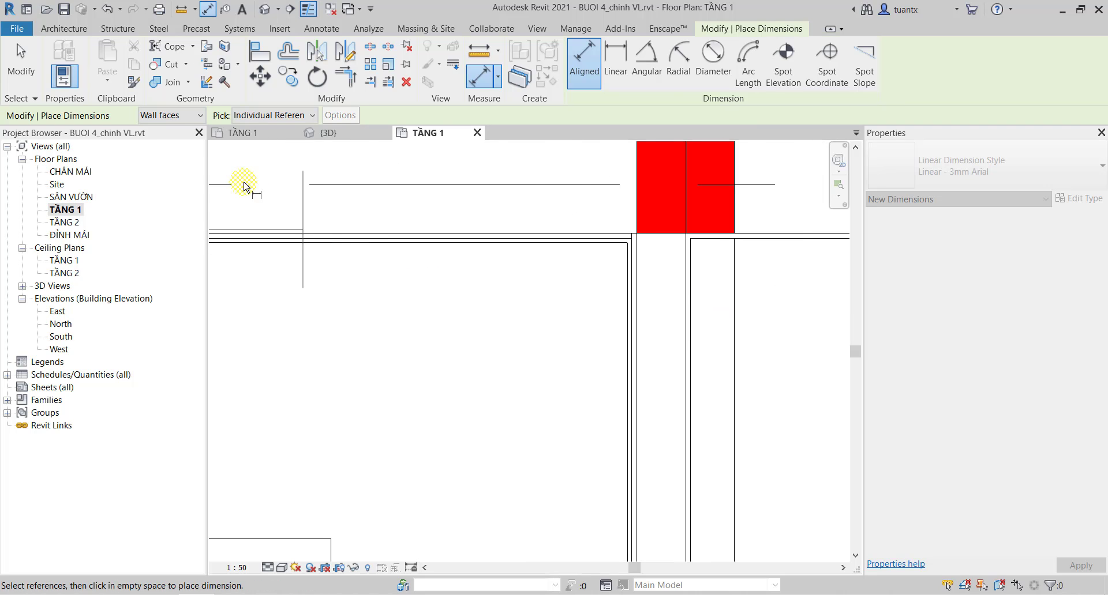
click(188, 119)
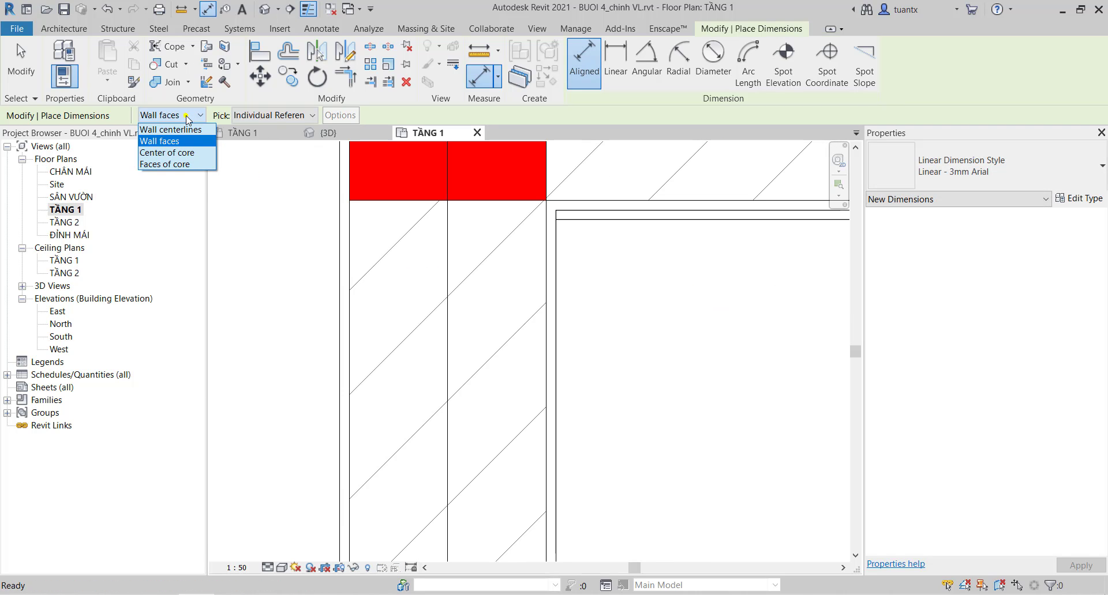
Set the wall reference to Center of core and check it on the corner walls.
click(174, 155)
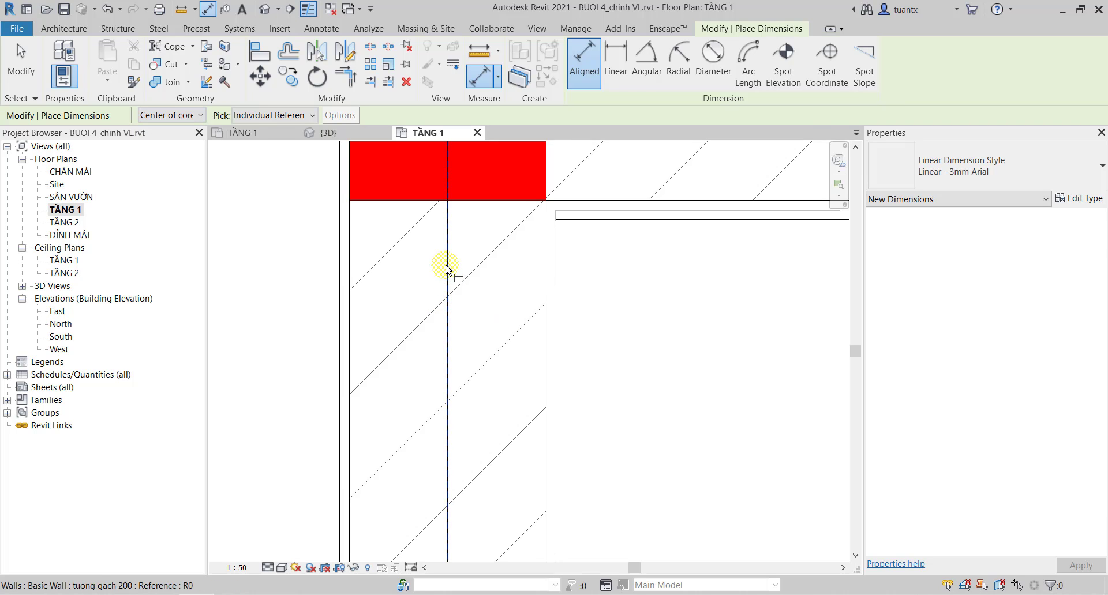
scroll(454, 285, down, 2)
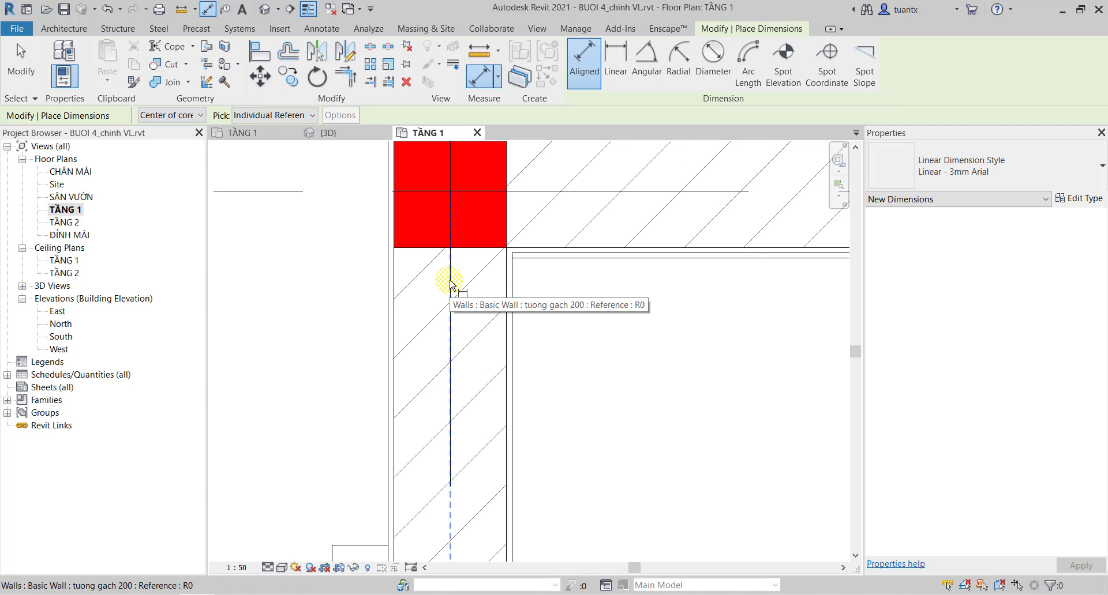
scroll(358, 279, down, 5)
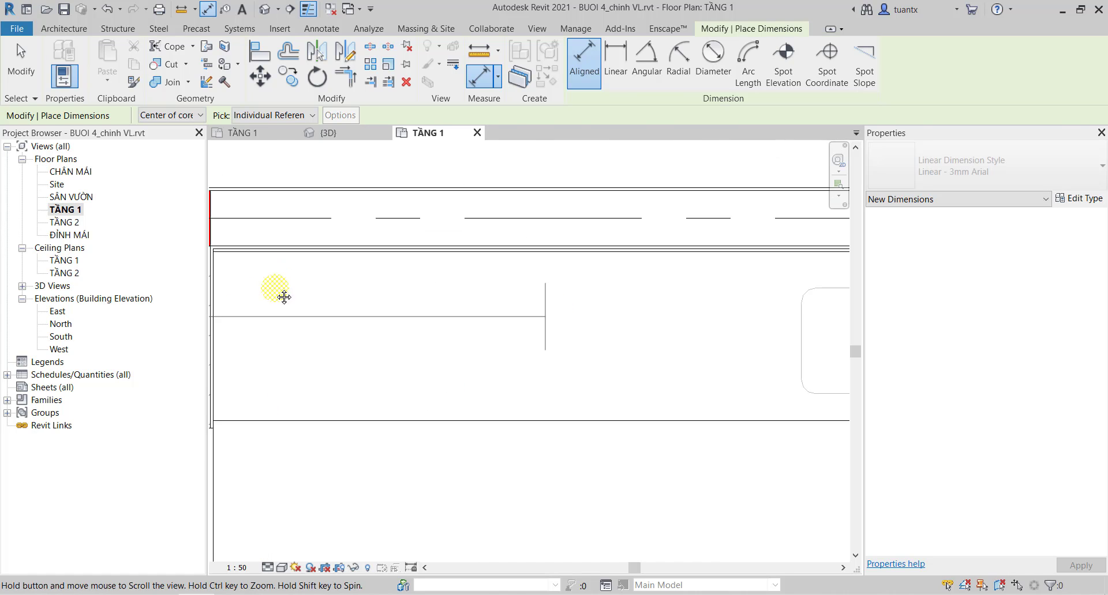
scroll(633, 284, up, 4)
scroll(608, 247, up, 2)
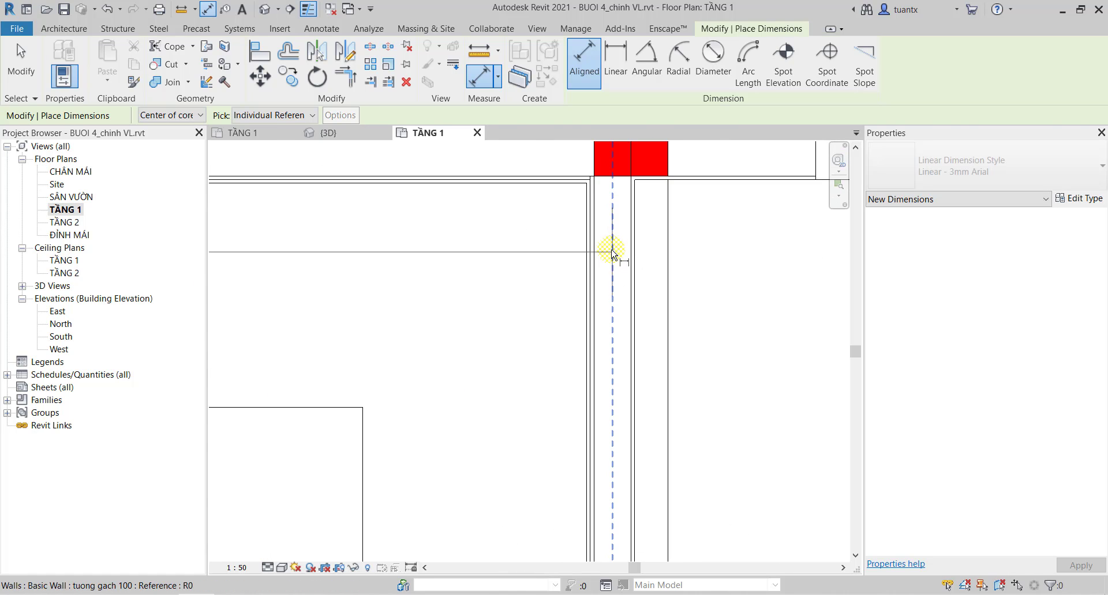
scroll(609, 227, up, 2)
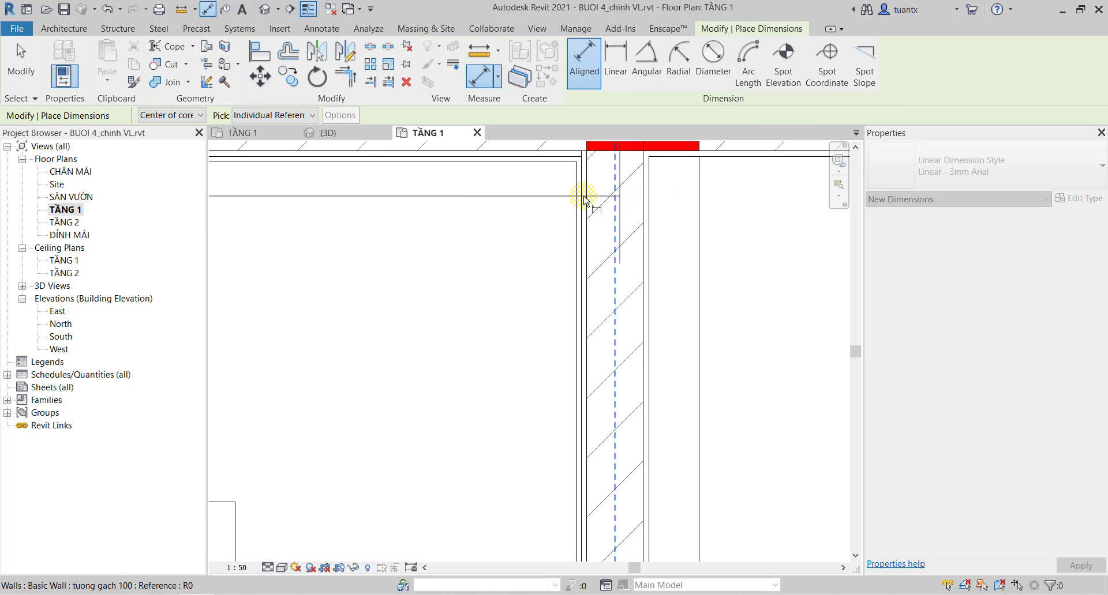
click(177, 120)
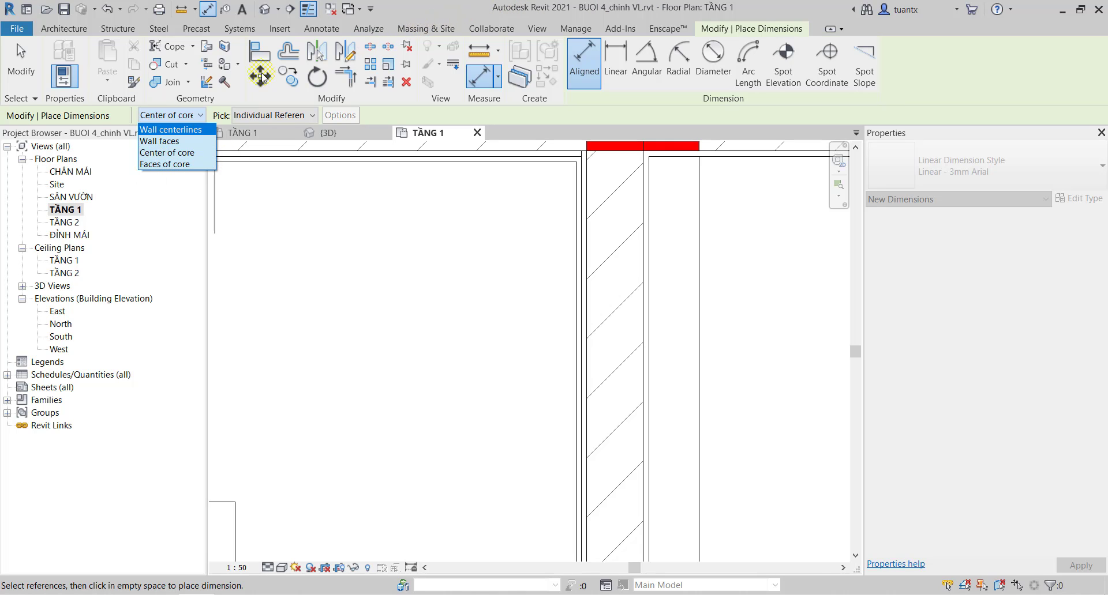
Set the dimension reference to Faces of core and pick the inner wall face beside the red column.
click(165, 165)
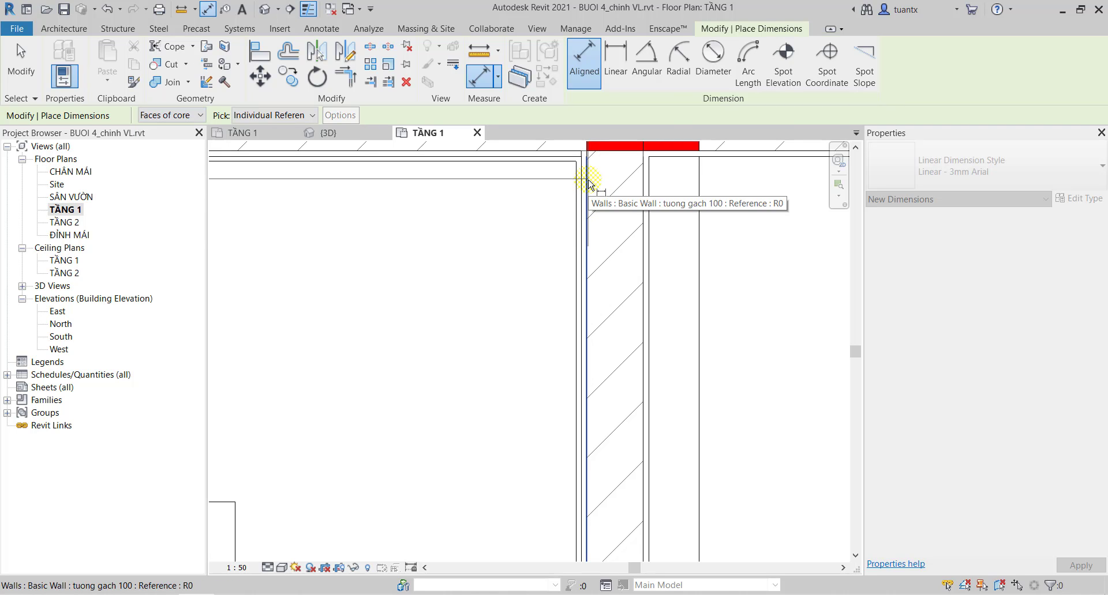
middle_drag(590, 184, 598, 234)
scroll(598, 235, up, 1)
scroll(606, 230, up, 1)
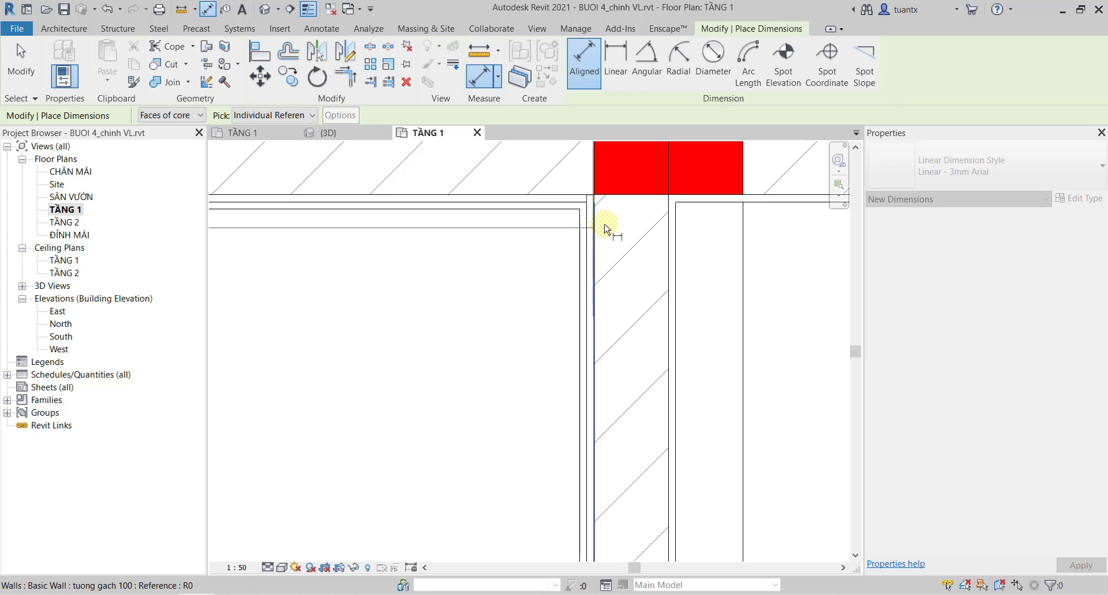
click(596, 228)
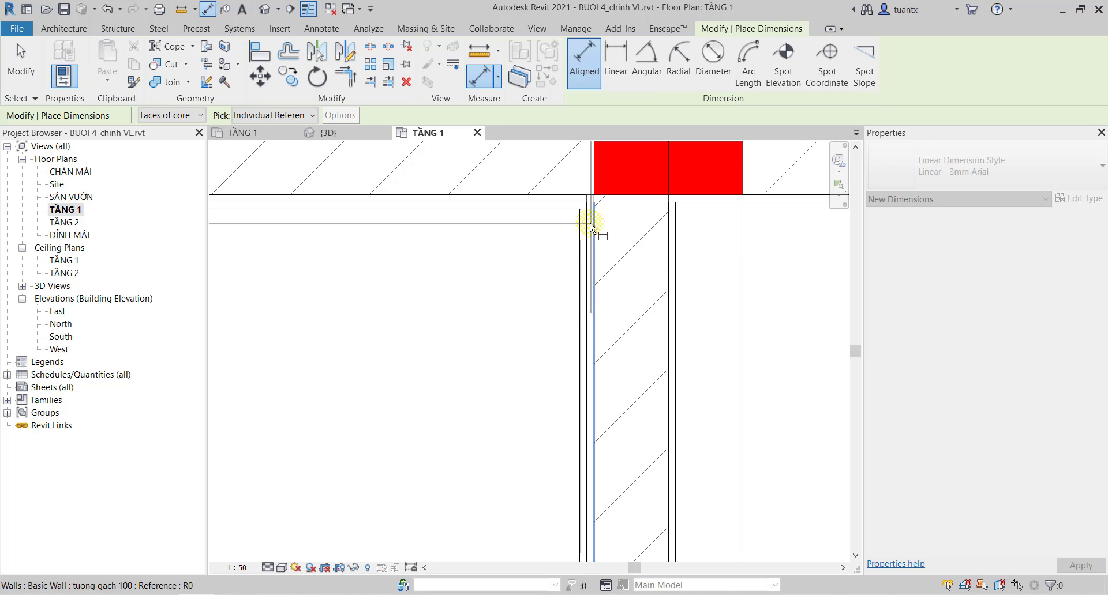
scroll(580, 210, down, 1)
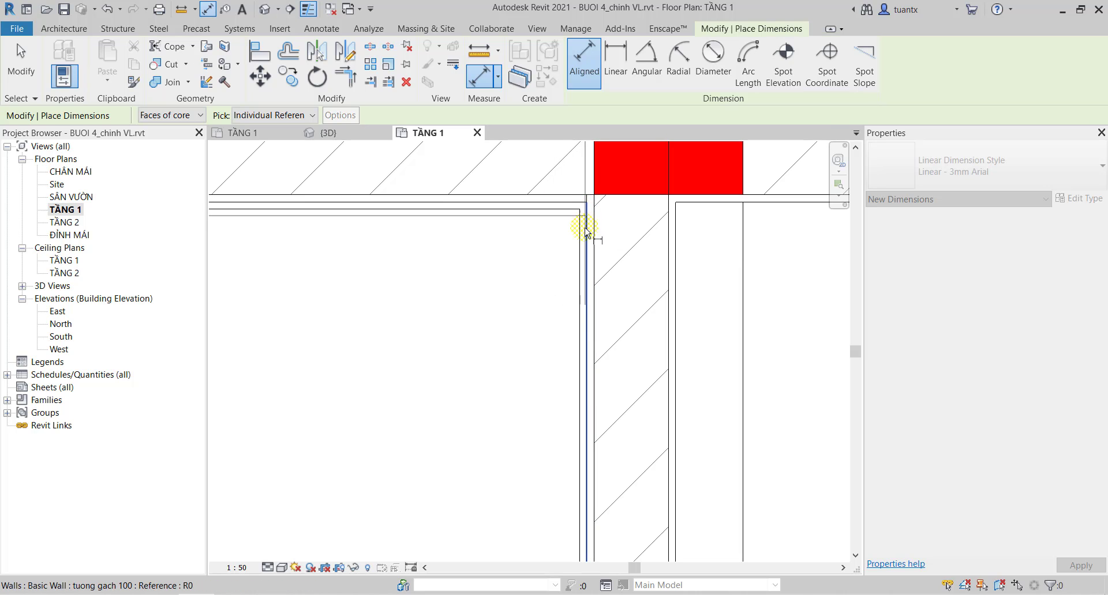
scroll(554, 269, down, 1)
scroll(532, 292, down, 1)
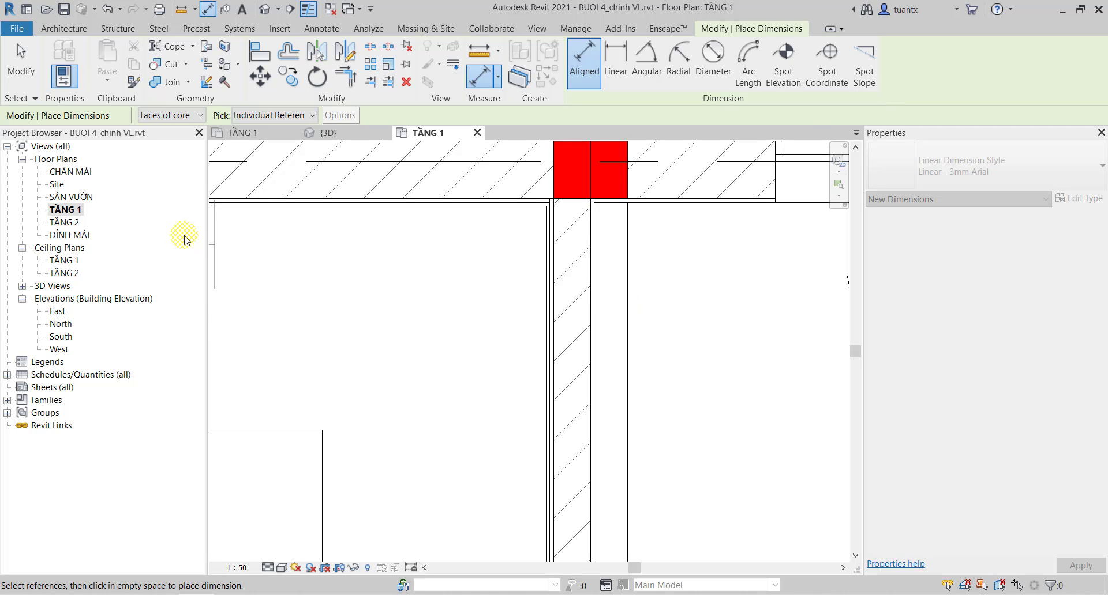
Switch the Aligned dimension wall reference to Faces of core.
click(74, 30)
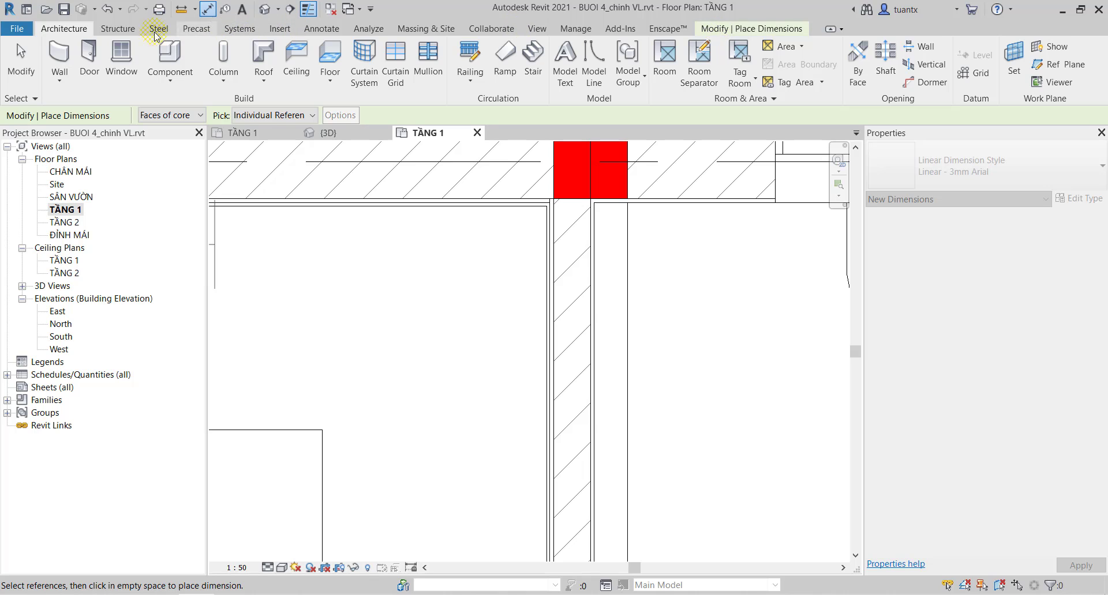
click(321, 28)
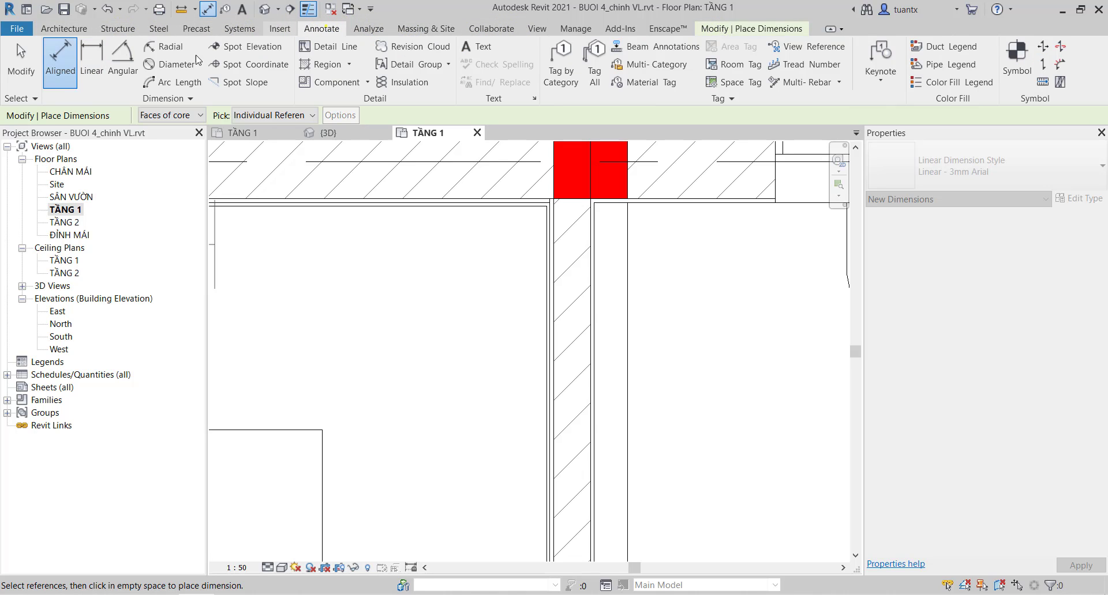
click(171, 115)
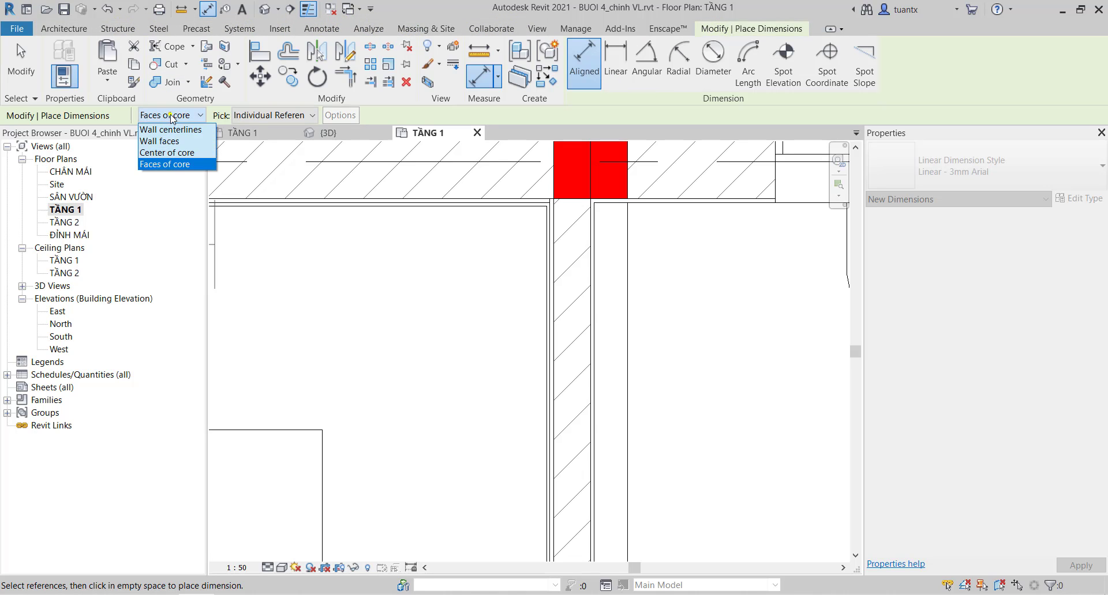
click(164, 164)
scroll(470, 260, down, 2)
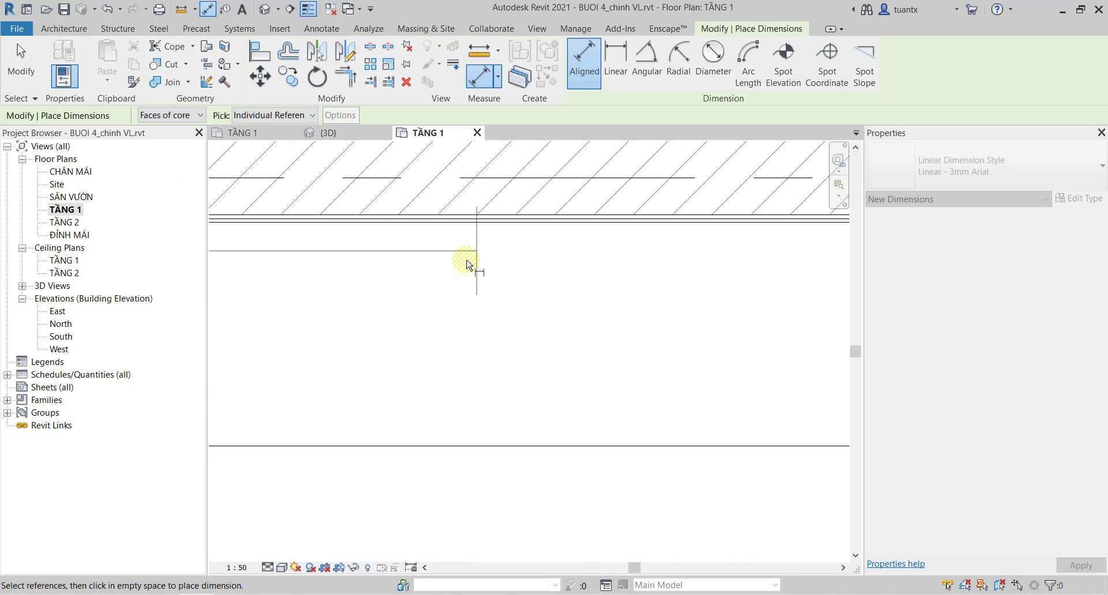
scroll(789, 273, down, 1)
scroll(450, 270, up, 2)
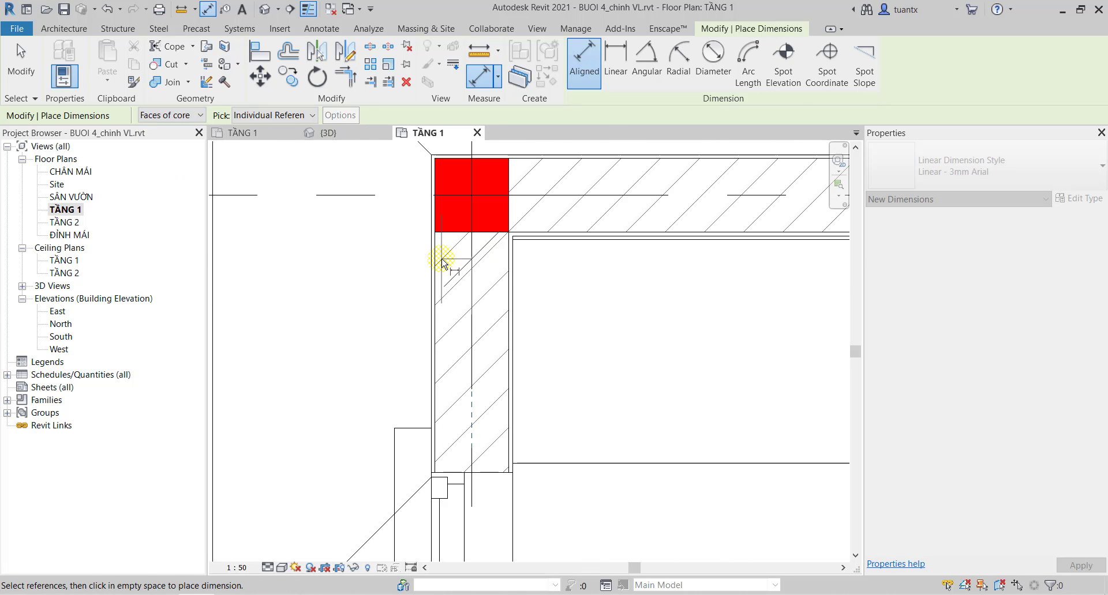
scroll(441, 266, up, 1)
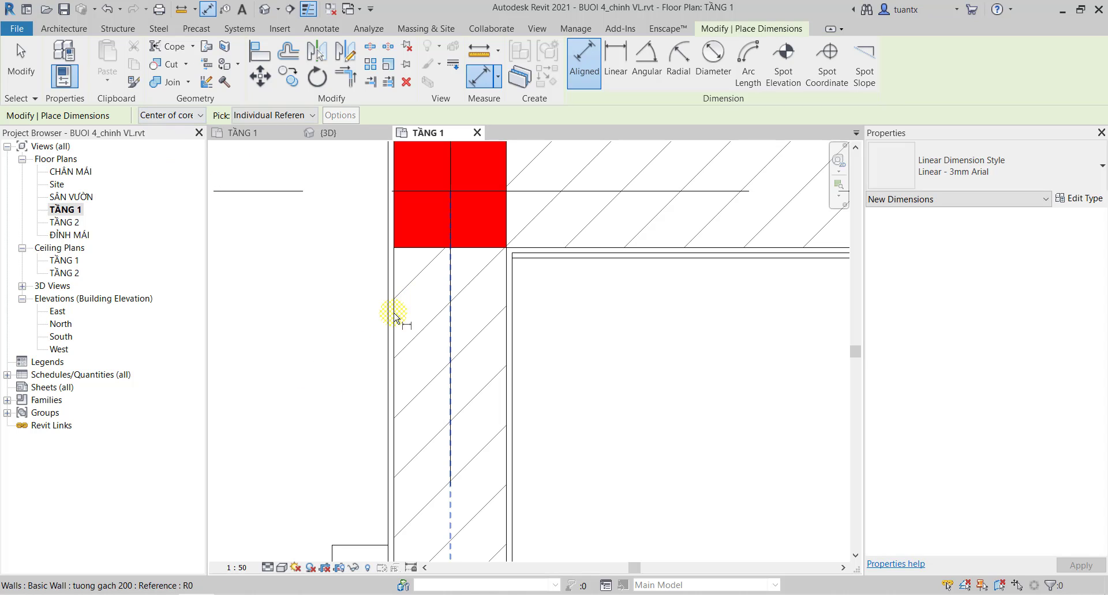
click(395, 316)
click(169, 116)
click(162, 166)
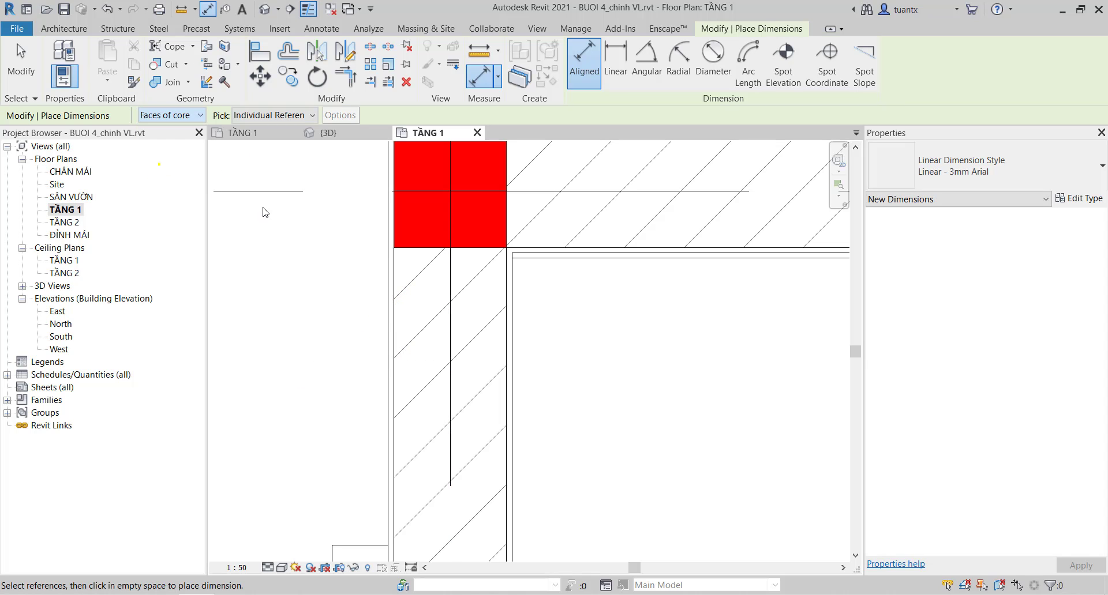
Pick both core faces of the 200 wall at the start of the top wall.
click(395, 281)
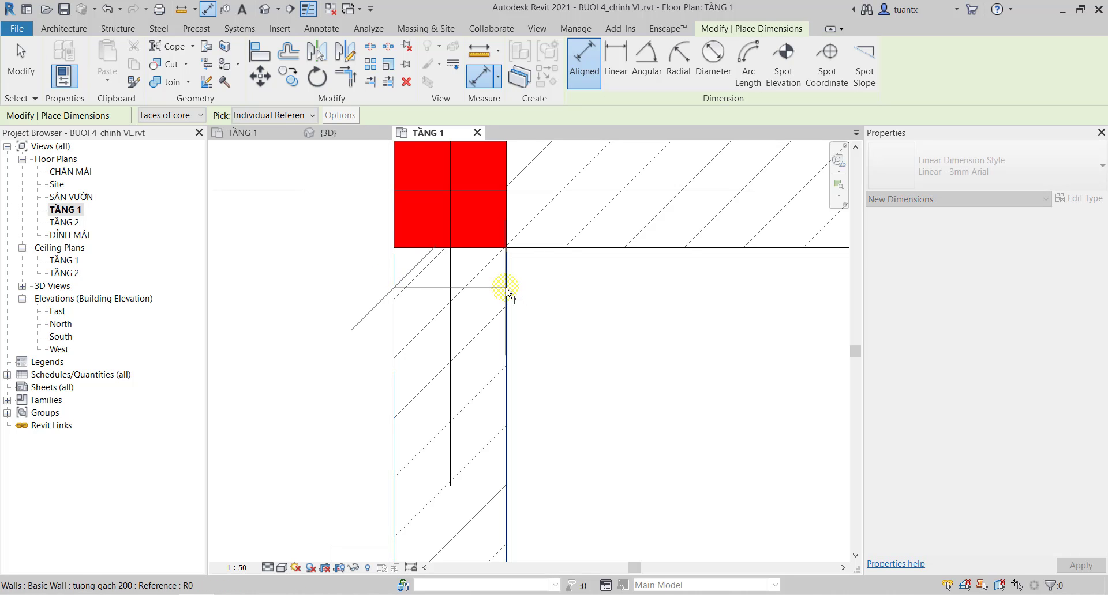
scroll(534, 307, down, 3)
click(534, 307)
middle_drag(534, 307, 445, 279)
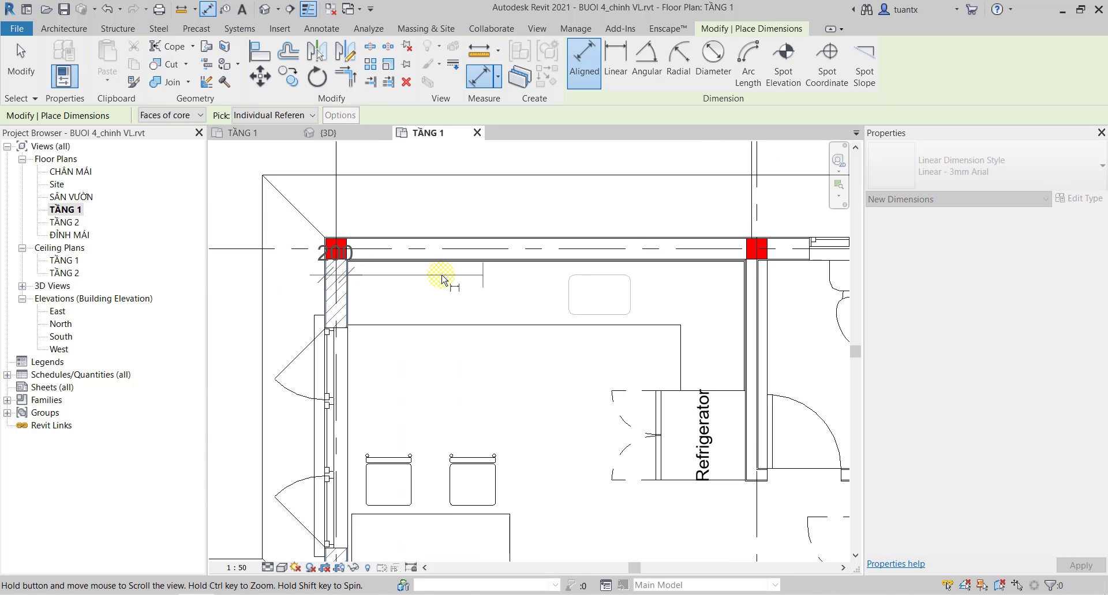
scroll(445, 279, up, 1)
scroll(247, 239, up, 2)
scroll(247, 239, up, 3)
scroll(277, 215, up, 2)
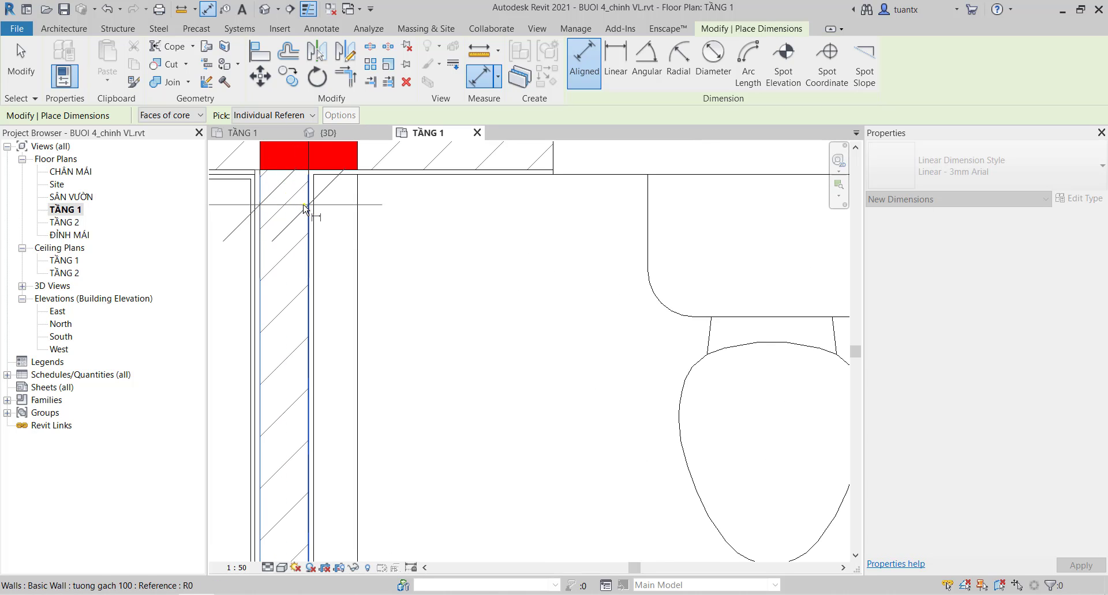
scroll(306, 213, down, 1)
scroll(372, 252, down, 2)
scroll(372, 252, down, 2)
Continue along the top wall to the red wall end, completing the 100, 1800, 100, 6000, 200 string.
middle_drag(367, 238, 354, 241)
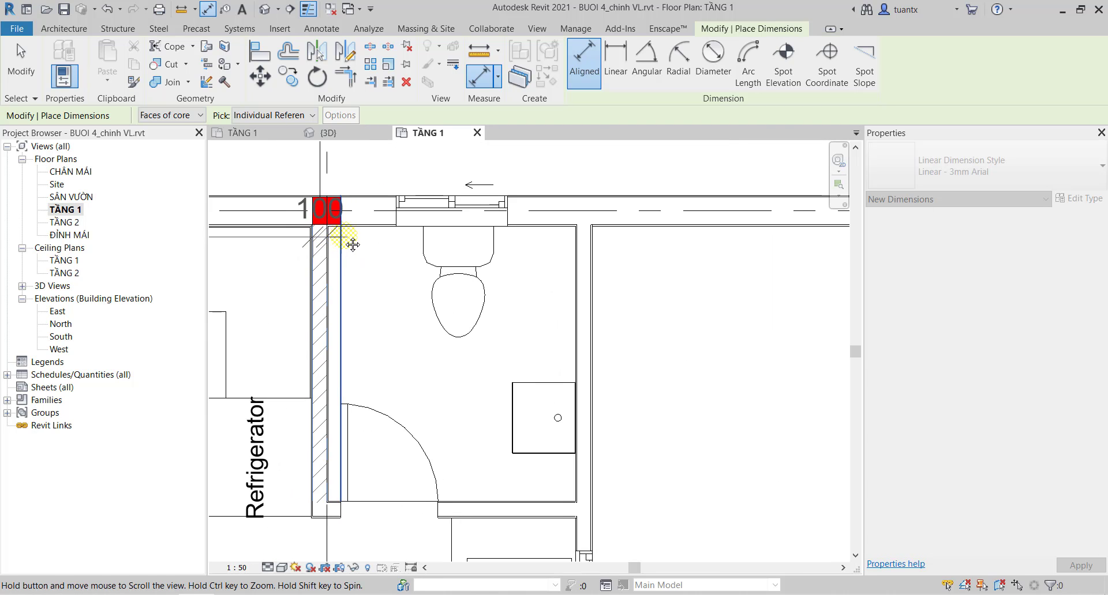
scroll(589, 239, up, 2)
scroll(589, 238, up, 2)
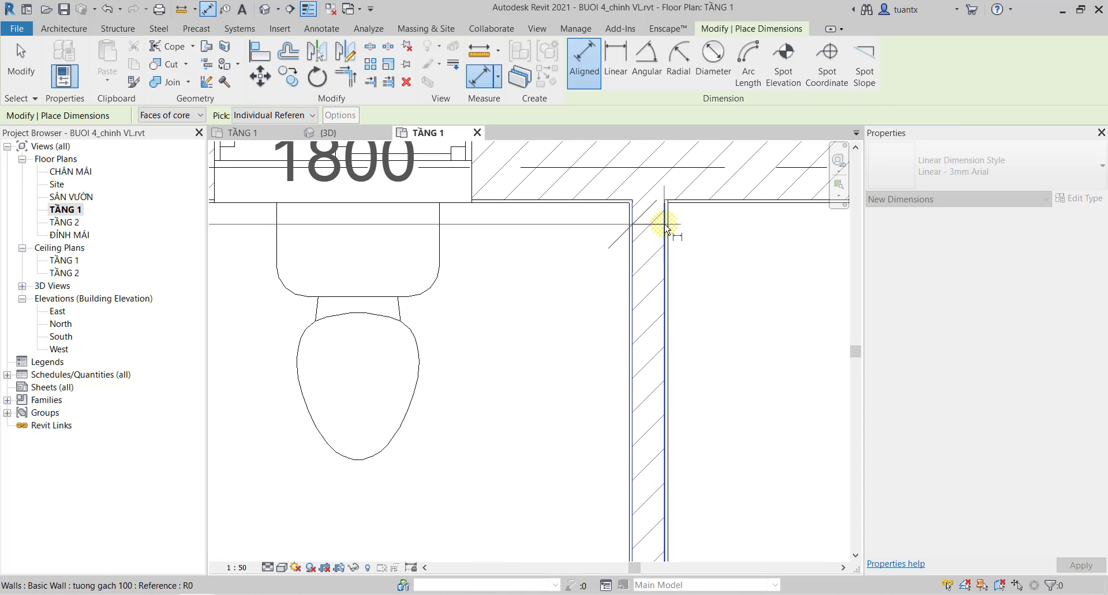
scroll(657, 221, down, 1)
middle_drag(657, 221, 358, 230)
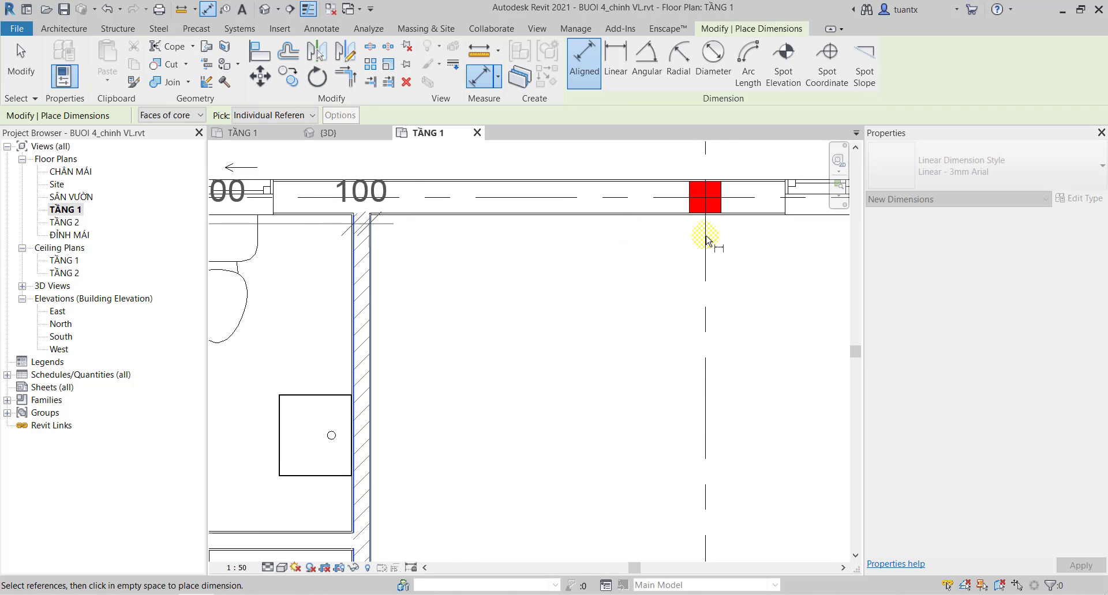
mouse_move(712, 240)
middle_down()
mouse_move(407, 240)
mouse_move(747, 248)
middle_up()
scroll(748, 248, up, 1)
scroll(755, 237, up, 2)
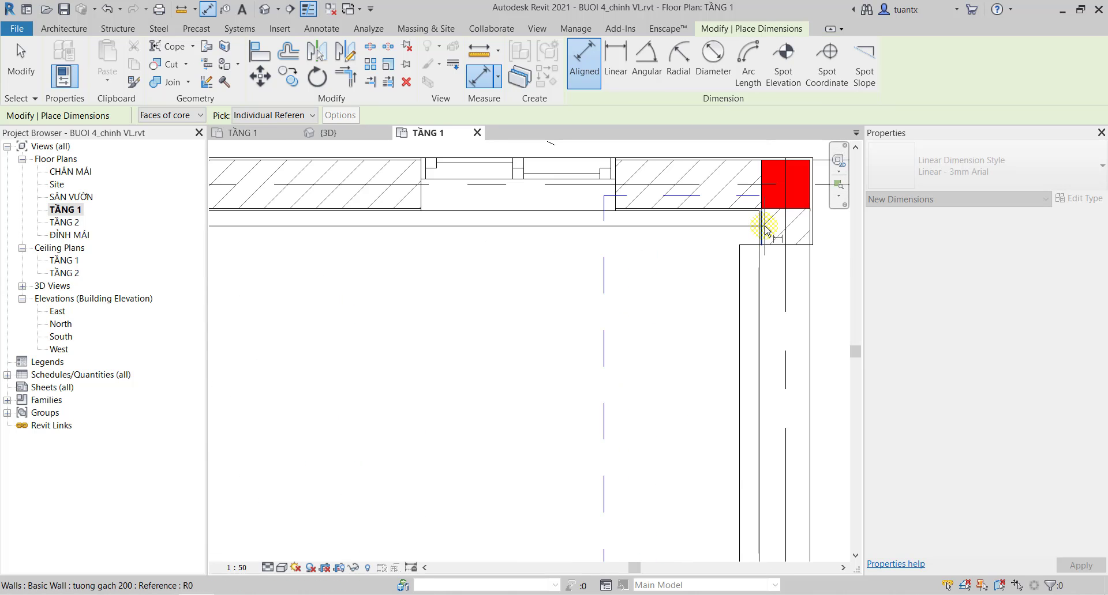
scroll(789, 232, up, 1)
scroll(799, 227, up, 1)
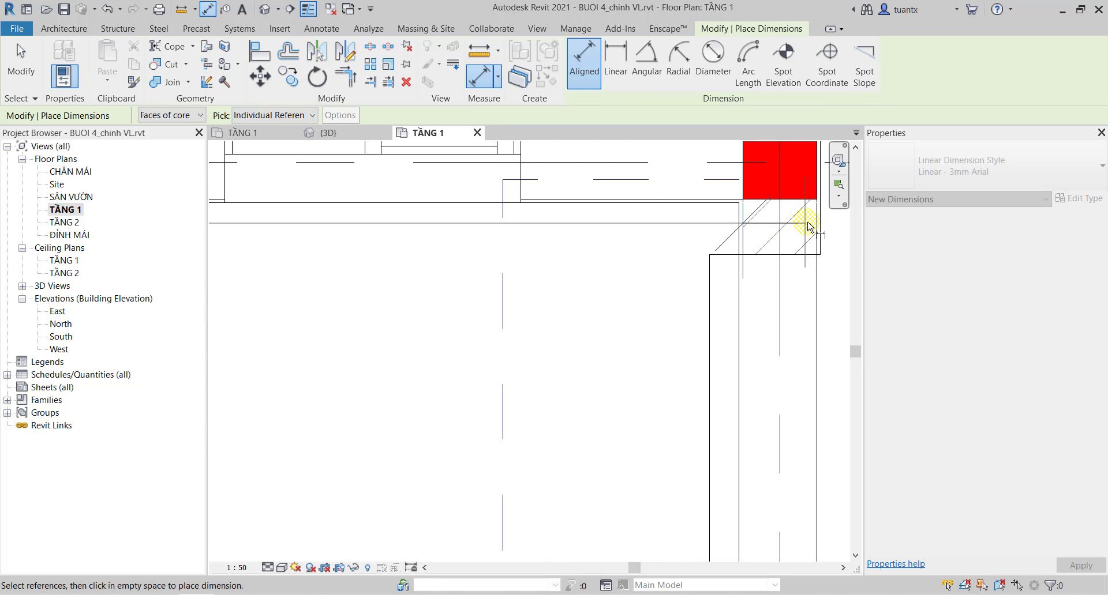
scroll(814, 225, down, 2)
scroll(717, 210, down, 2)
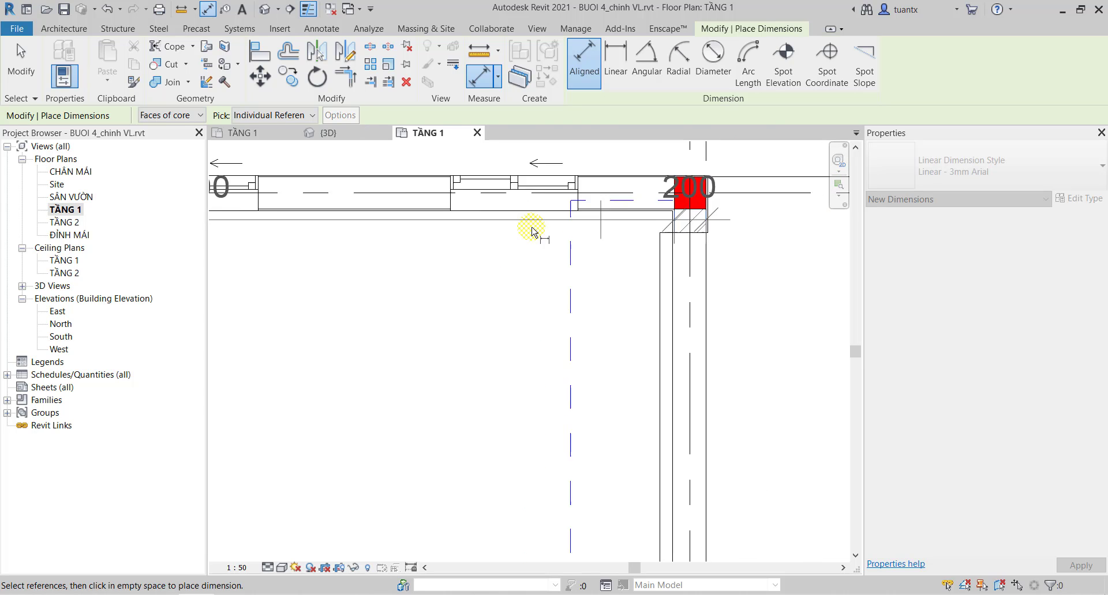
middle_drag(531, 230, 534, 289)
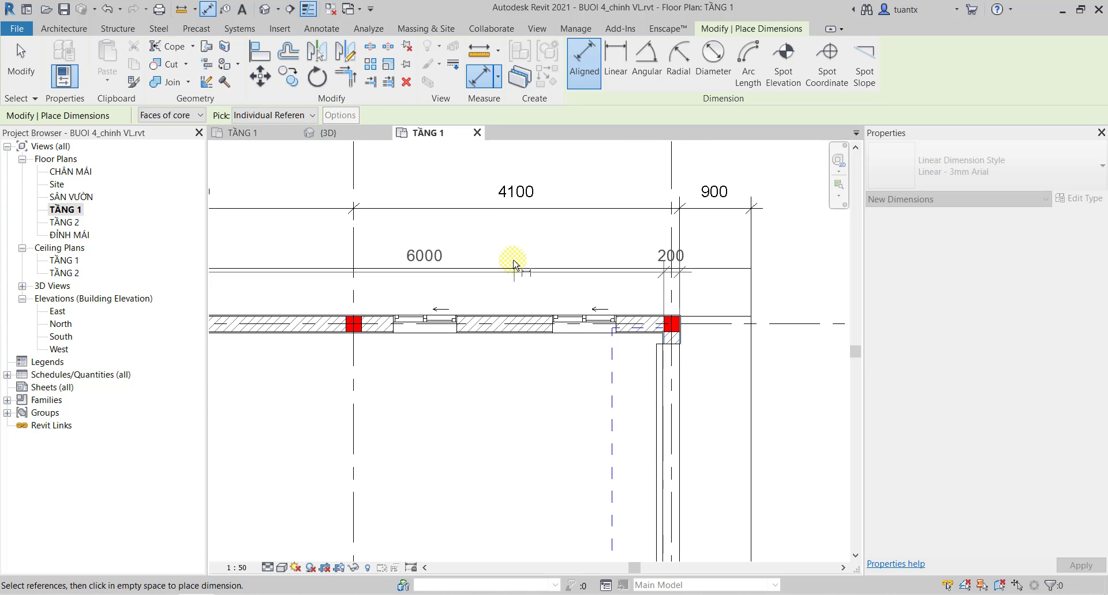
scroll(517, 250, down, 2)
middle_drag(577, 285, 641, 304)
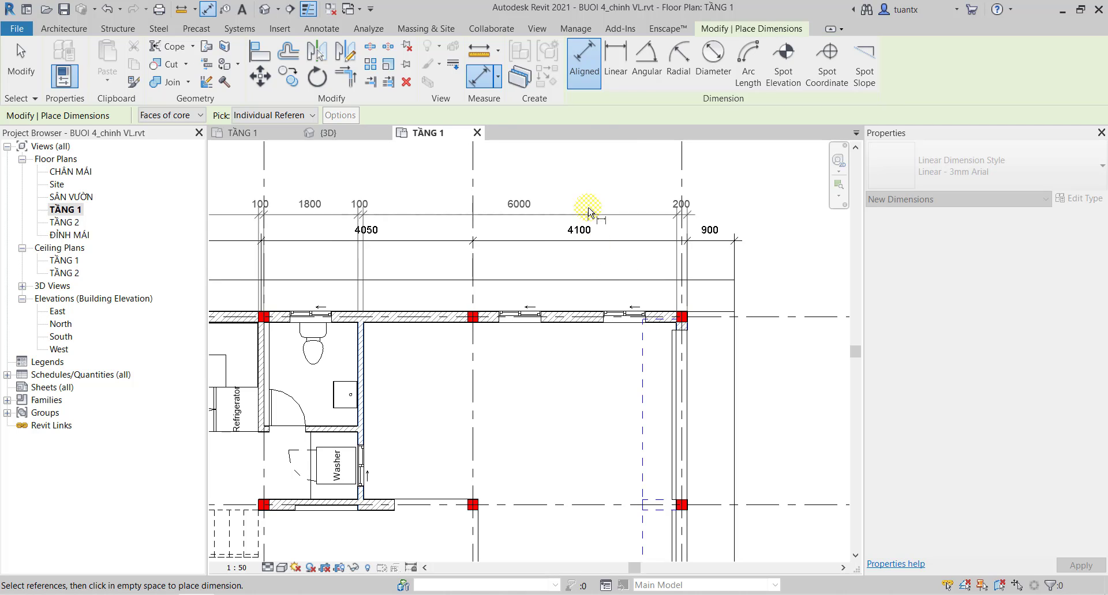
Place the 100/1800/100/6000/200 dimension string above the top wall.
click(588, 203)
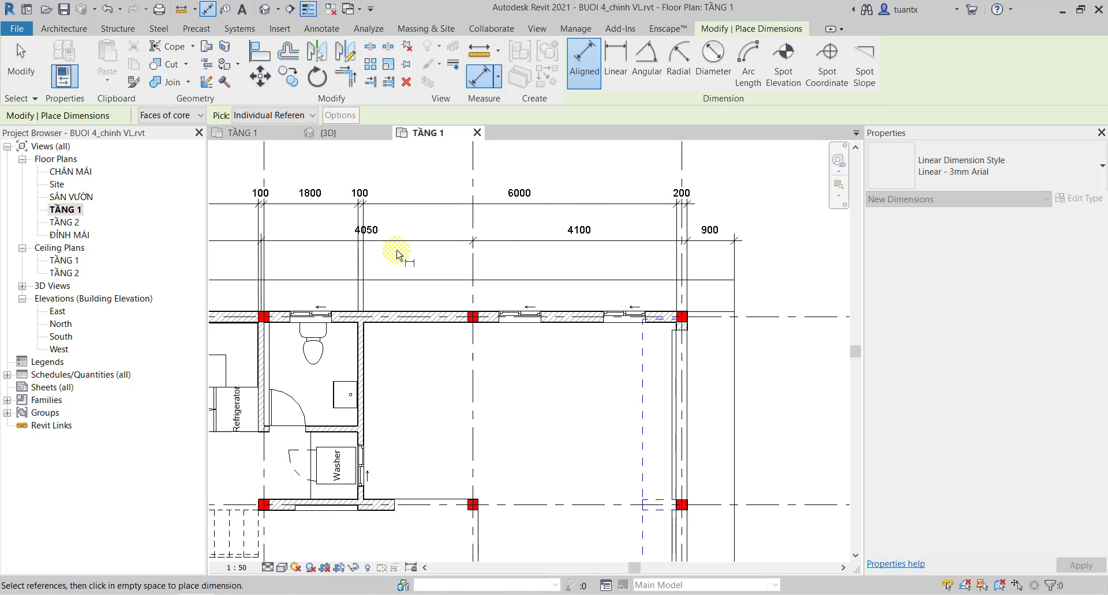
middle_drag(395, 255, 507, 259)
click(716, 253)
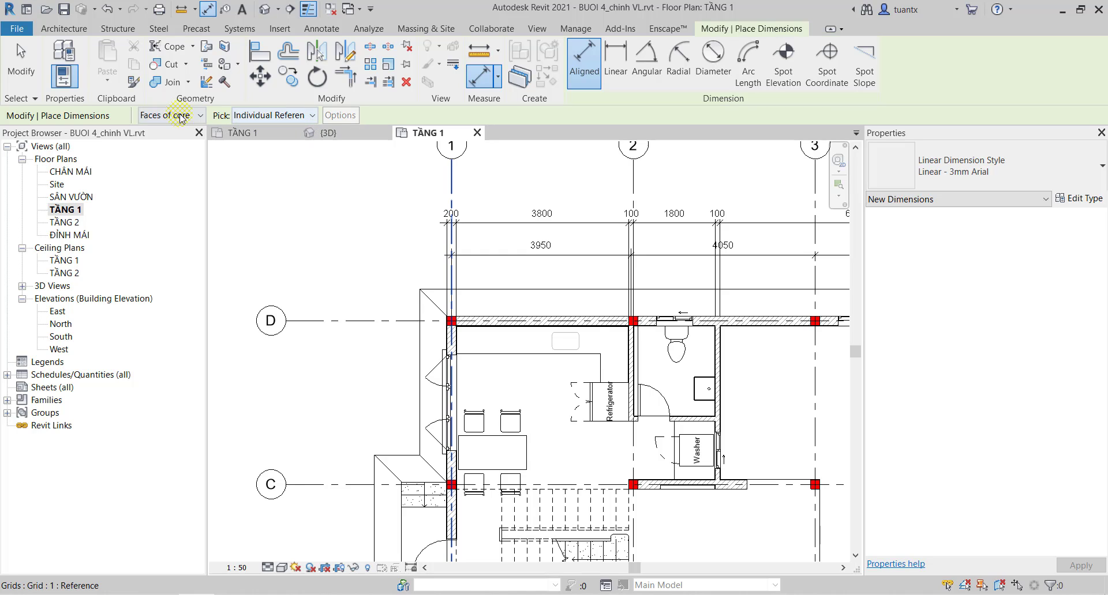
Change the Pick option from Individual References to Entire Walls.
click(254, 118)
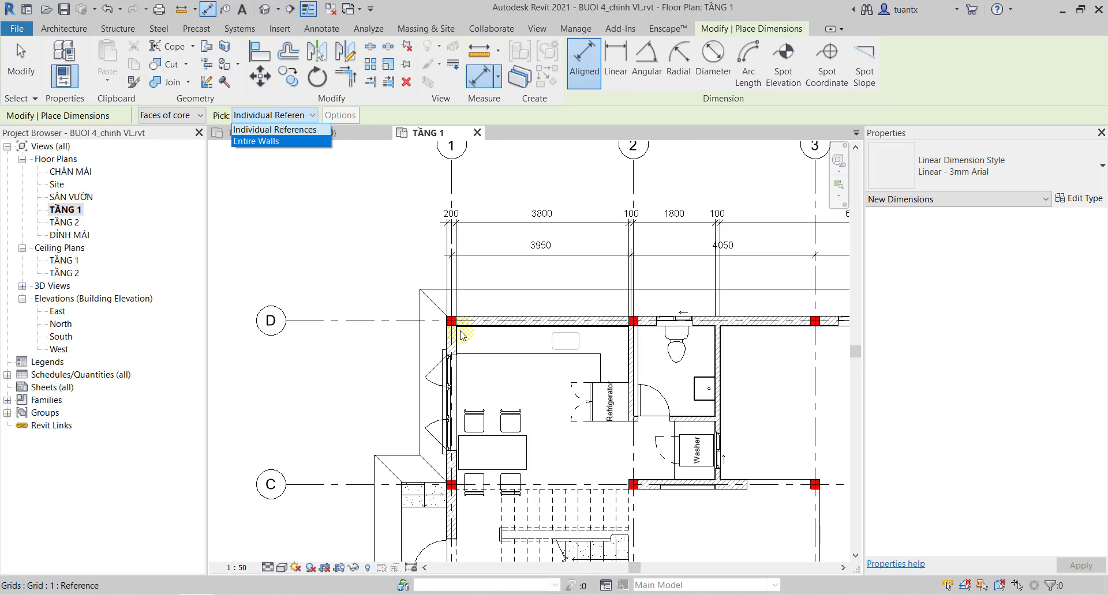
click(277, 118)
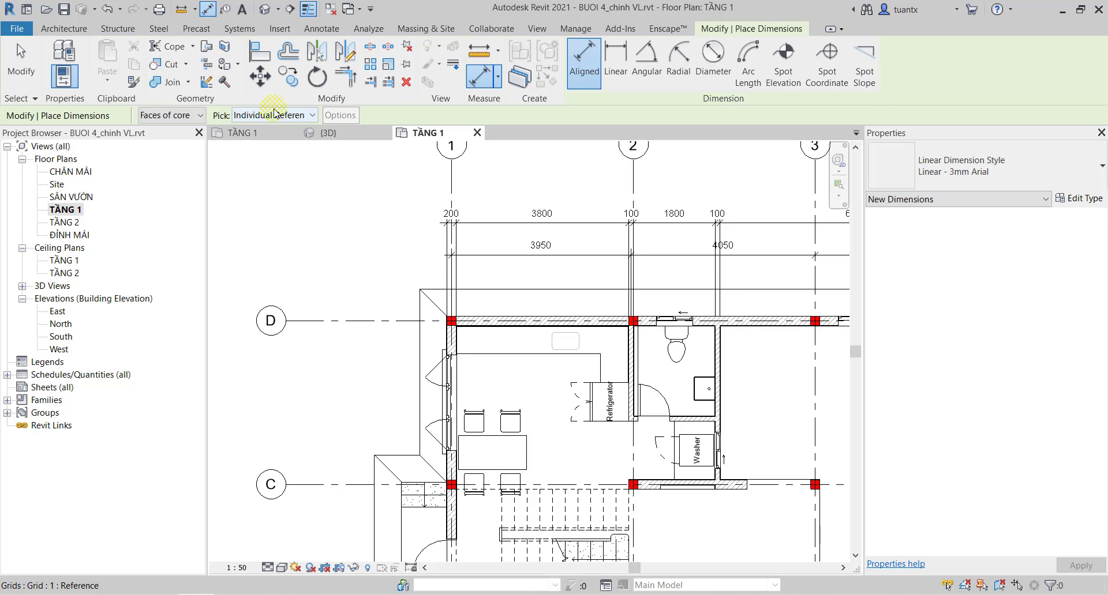
scroll(404, 340, down, 3)
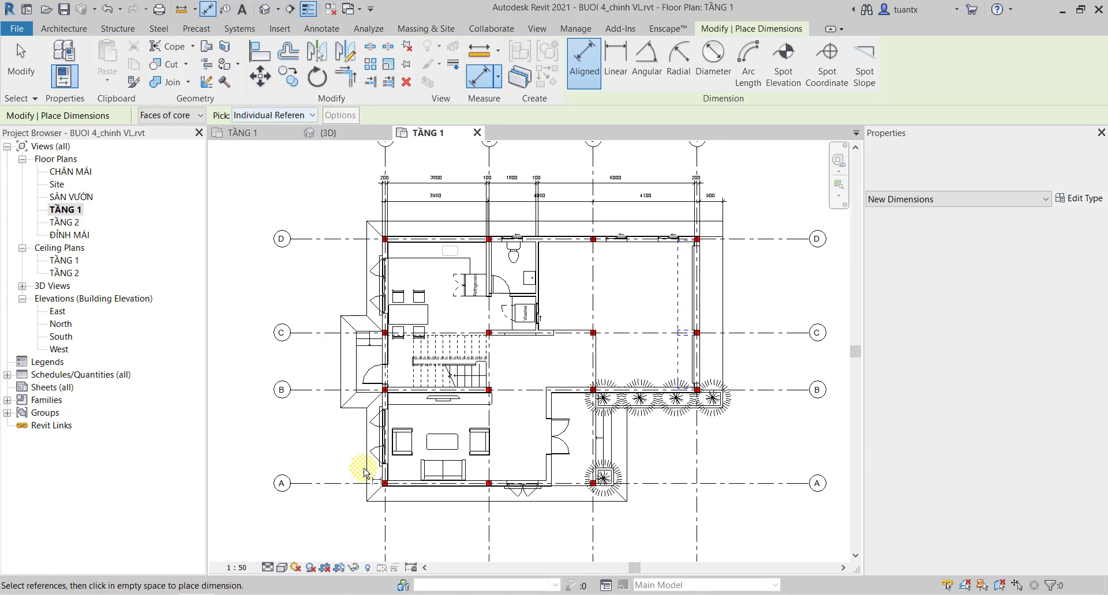
click(271, 115)
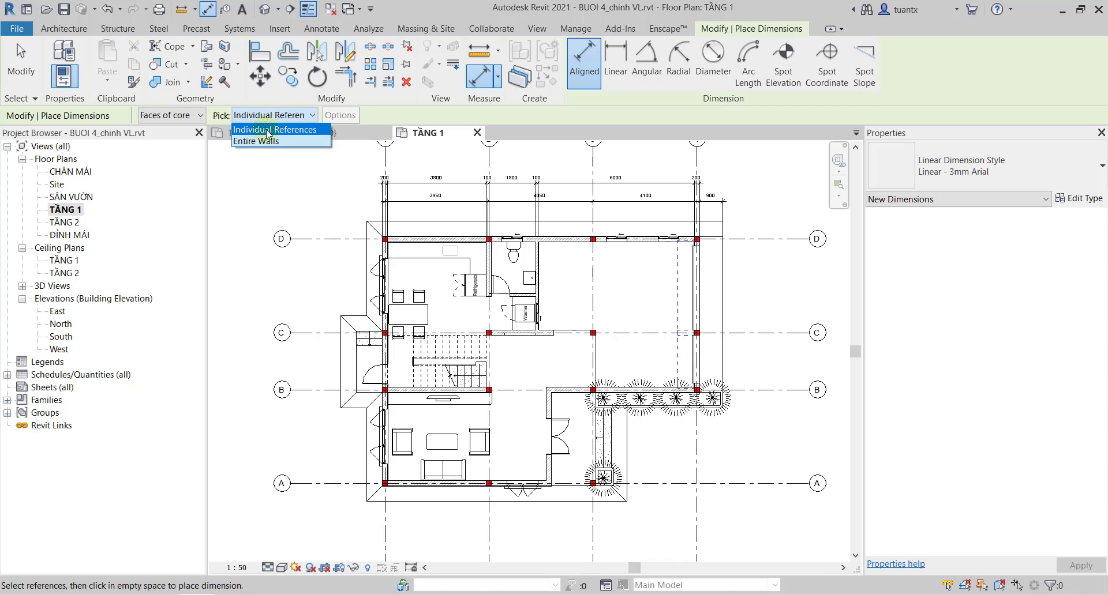
click(262, 142)
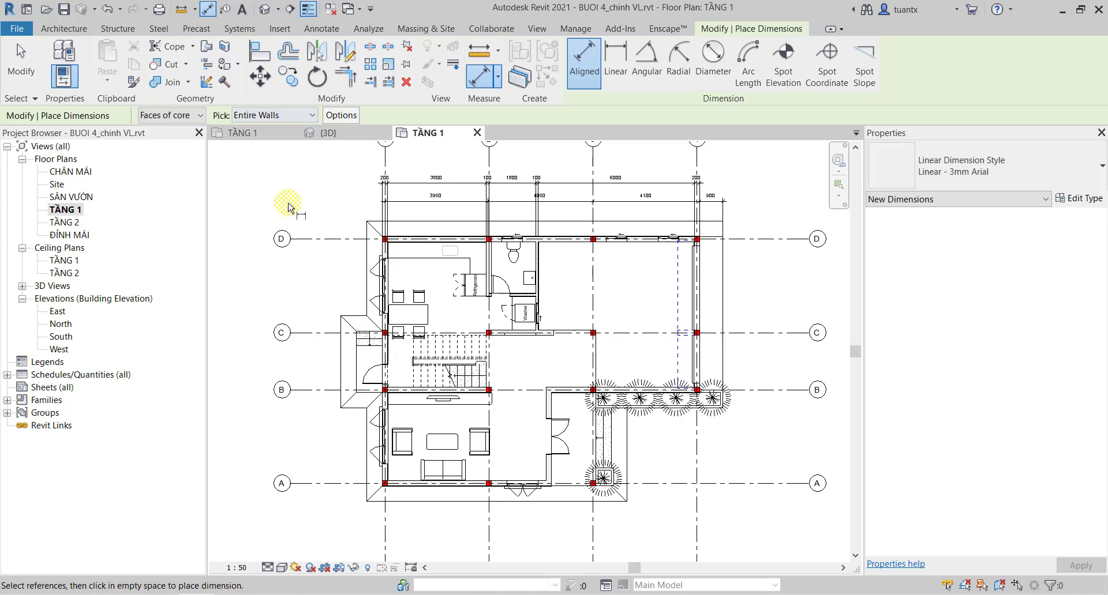
scroll(354, 280, up, 3)
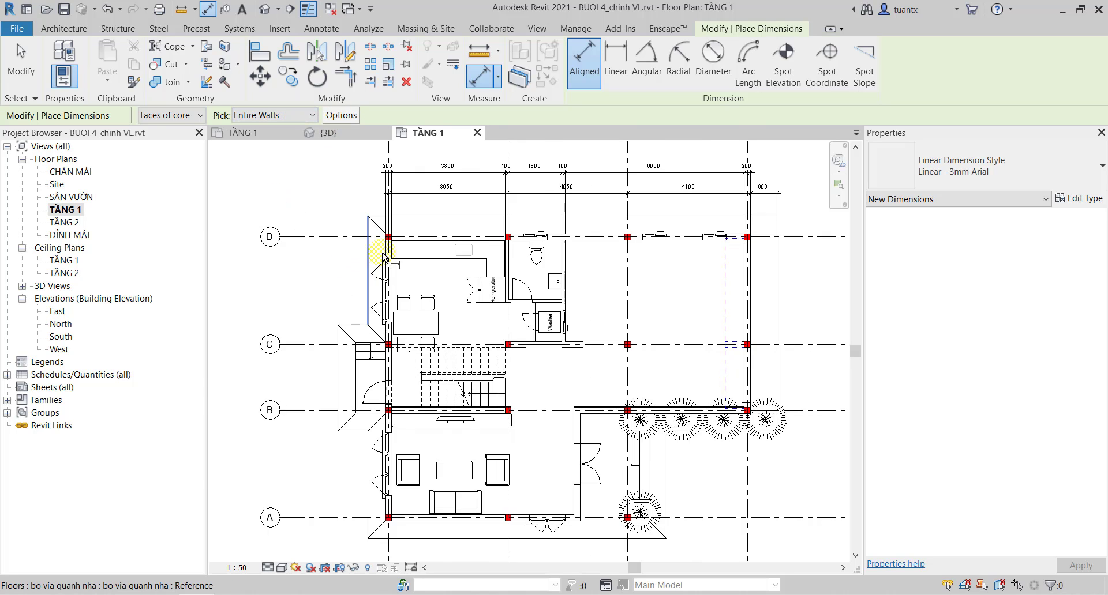
In Auto Dimension Options, enable Openings with Widths and Intersecting Walls, then confirm.
click(326, 123)
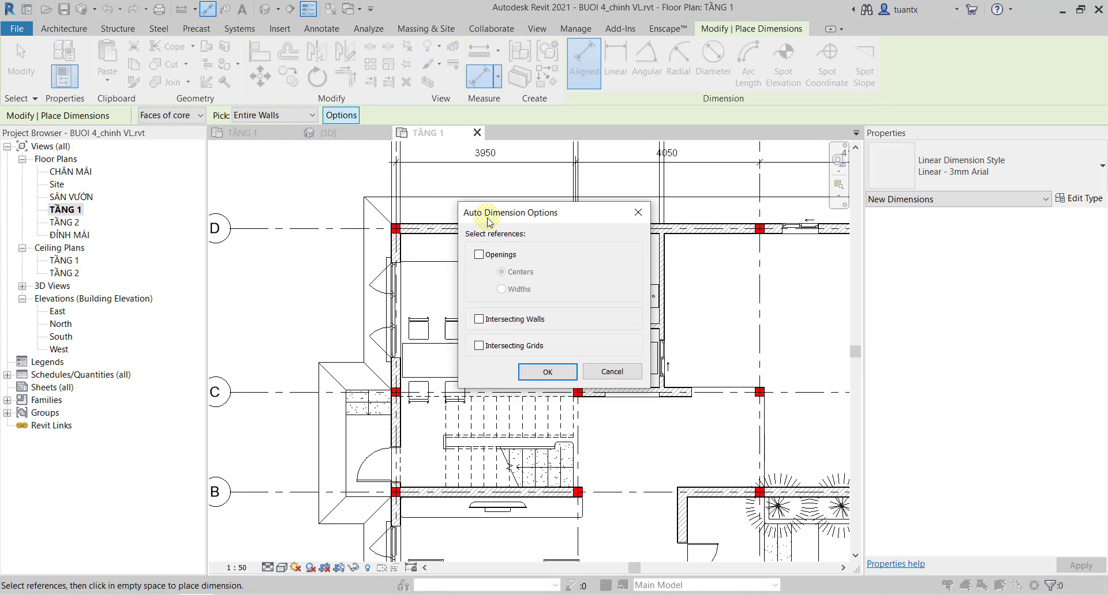
mouse_move(517, 223)
mouse_down()
mouse_move(507, 76)
mouse_move(418, 89)
mouse_move(435, 89)
mouse_up()
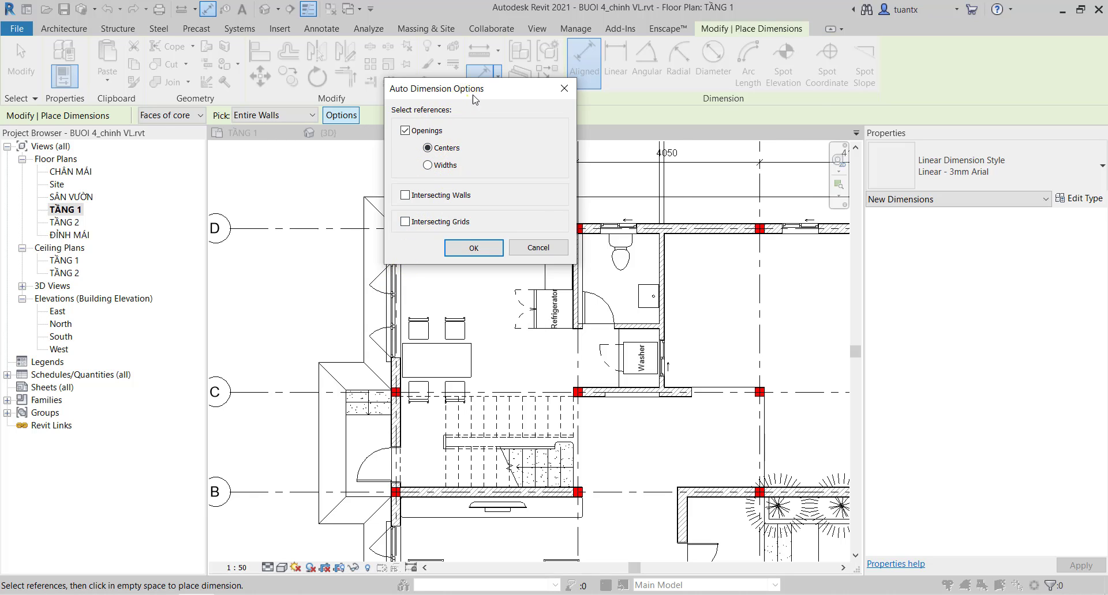
drag(474, 99, 707, 86)
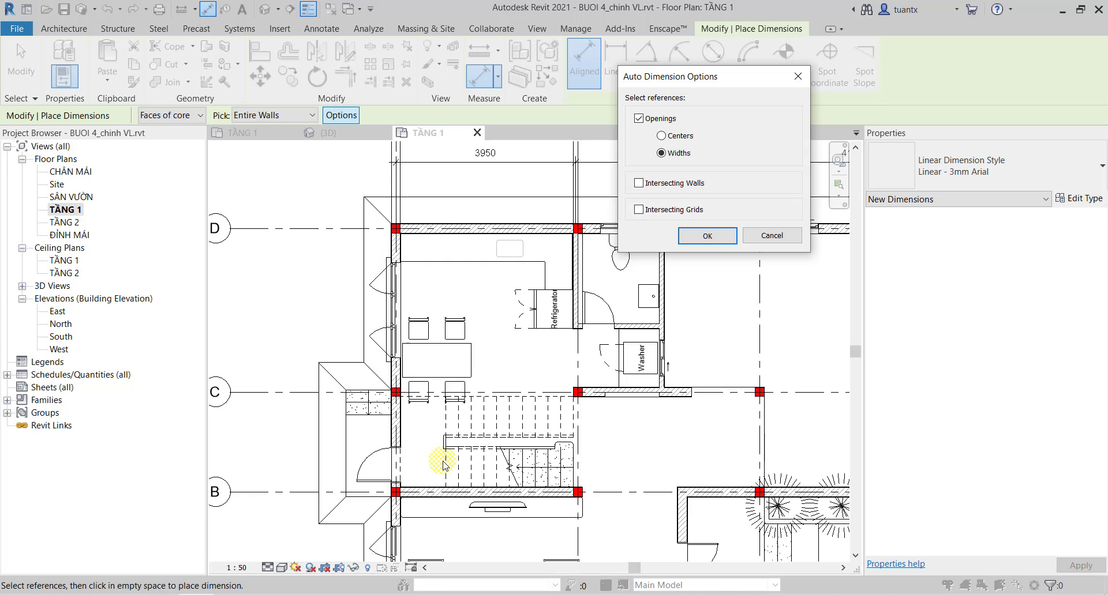
drag(675, 86, 715, 56)
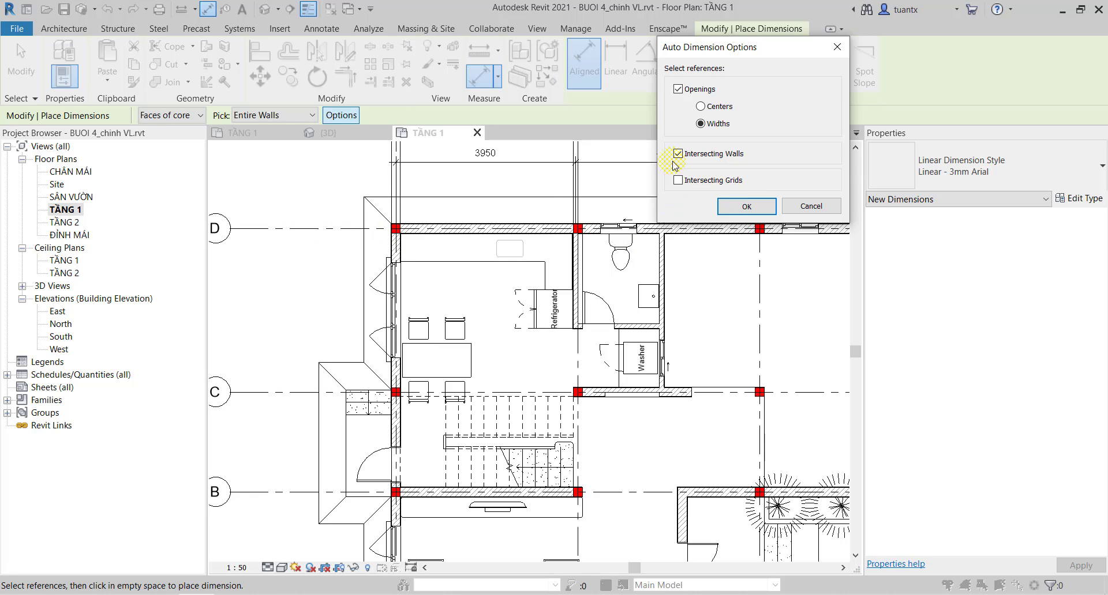
click(736, 205)
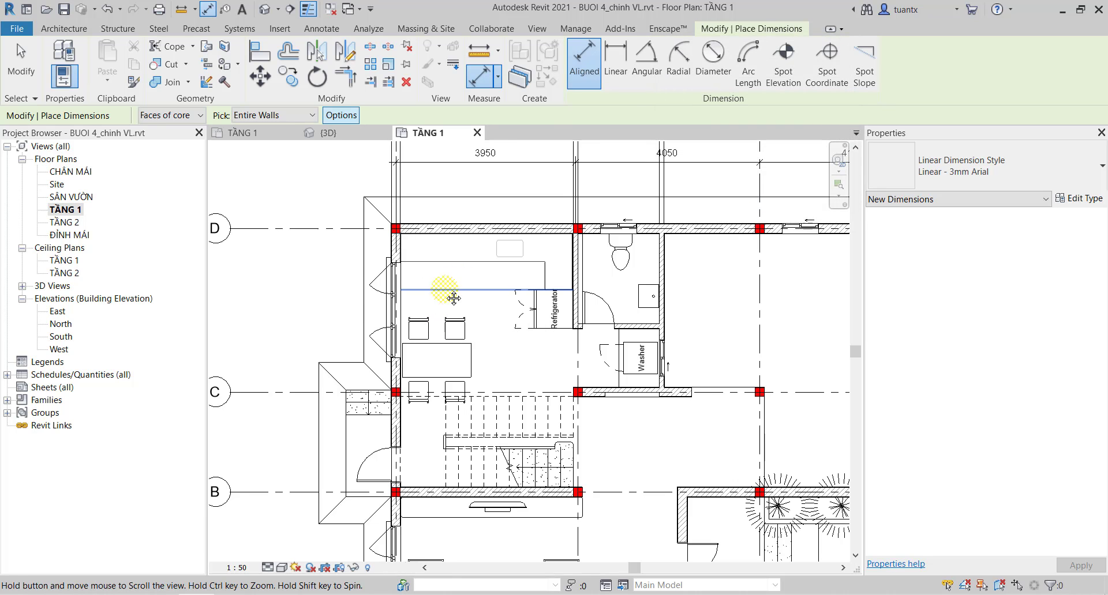
Dimension the entire left exterior wall, placing the string just outside it.
middle_drag(452, 296, 542, 245)
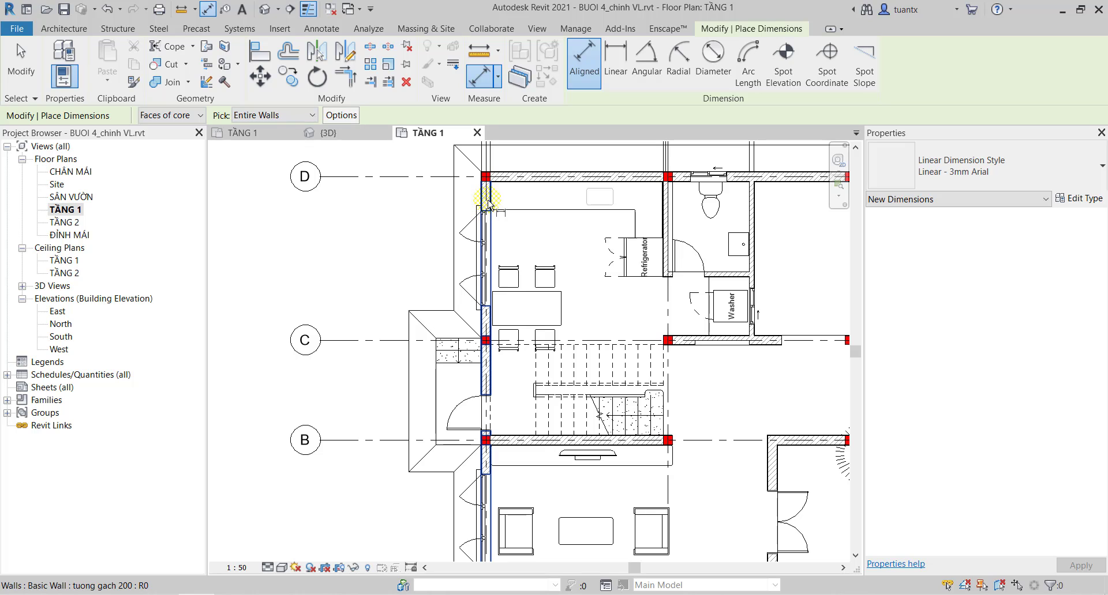
scroll(498, 228, down, 2)
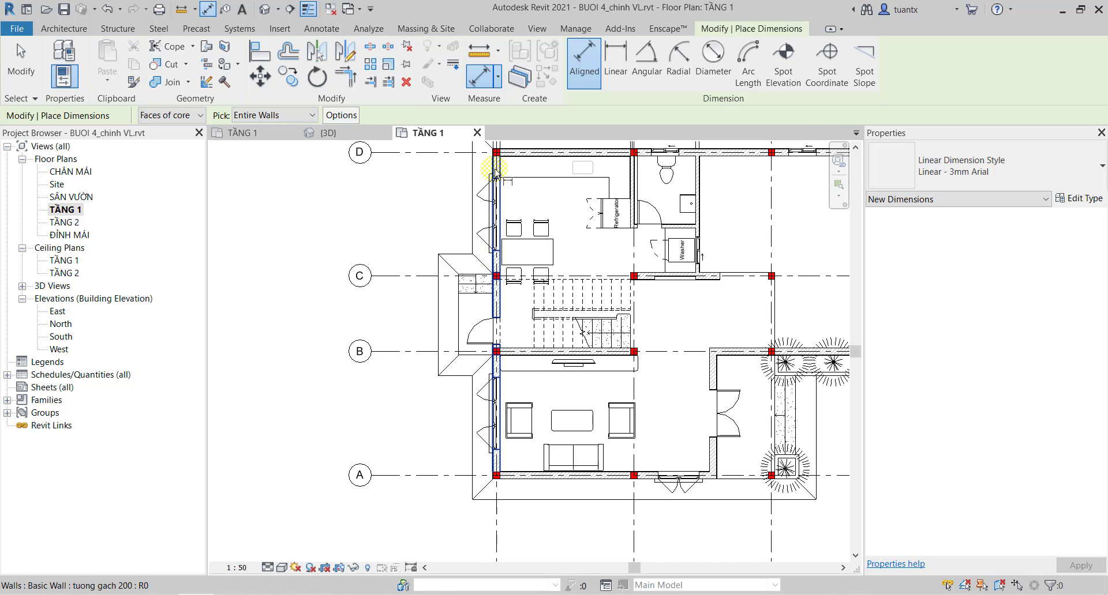
click(498, 171)
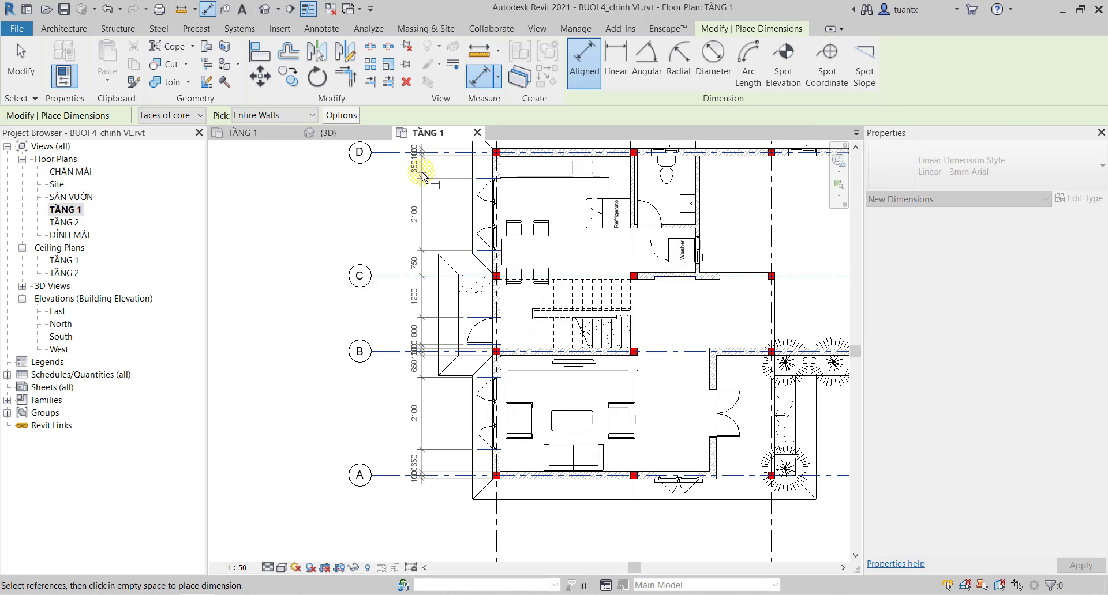
click(413, 169)
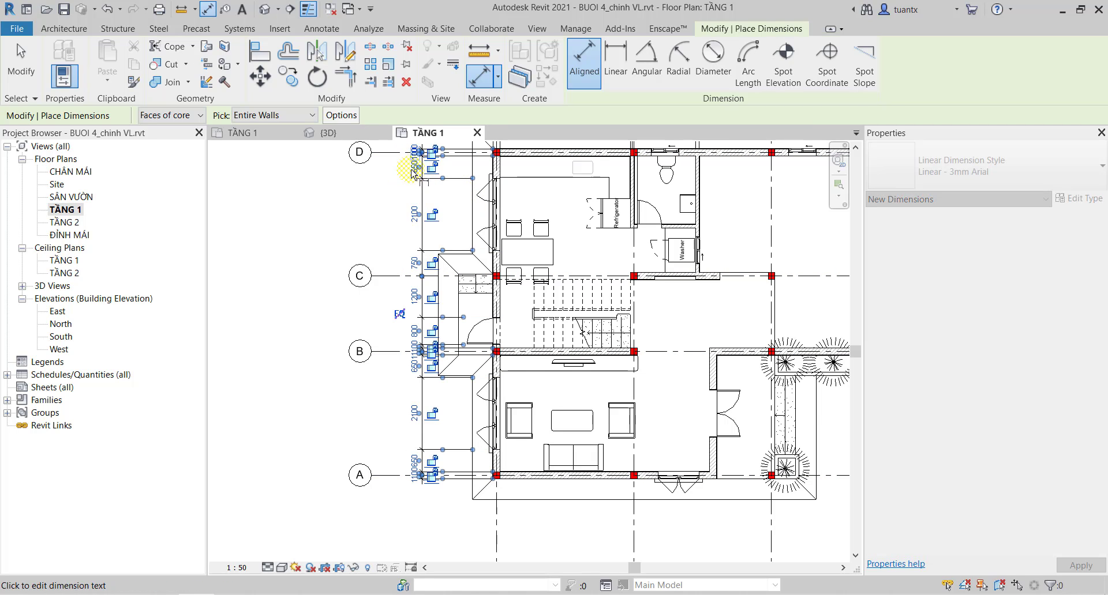
scroll(408, 168, up, 2)
Check the left-wall string from grid D down: 750, 1200, 800, 1100, 650, 2100.
middle_drag(443, 188, 432, 297)
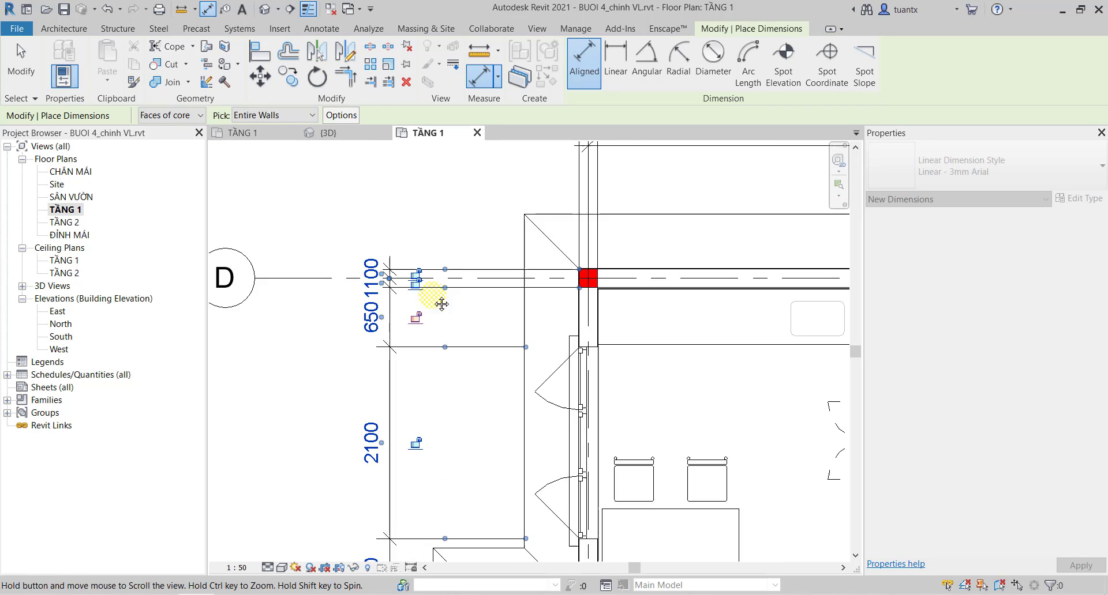
scroll(519, 248, up, 2)
scroll(584, 271, up, 1)
scroll(571, 295, up, 2)
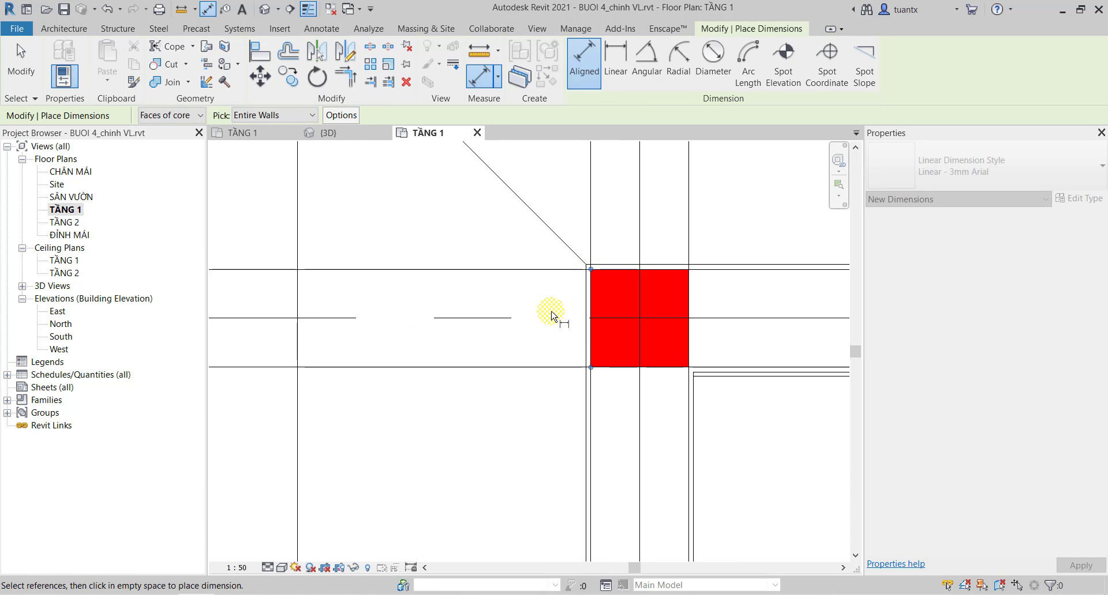
scroll(824, 328, down, 2)
scroll(488, 322, up, 3)
scroll(392, 332, down, 2)
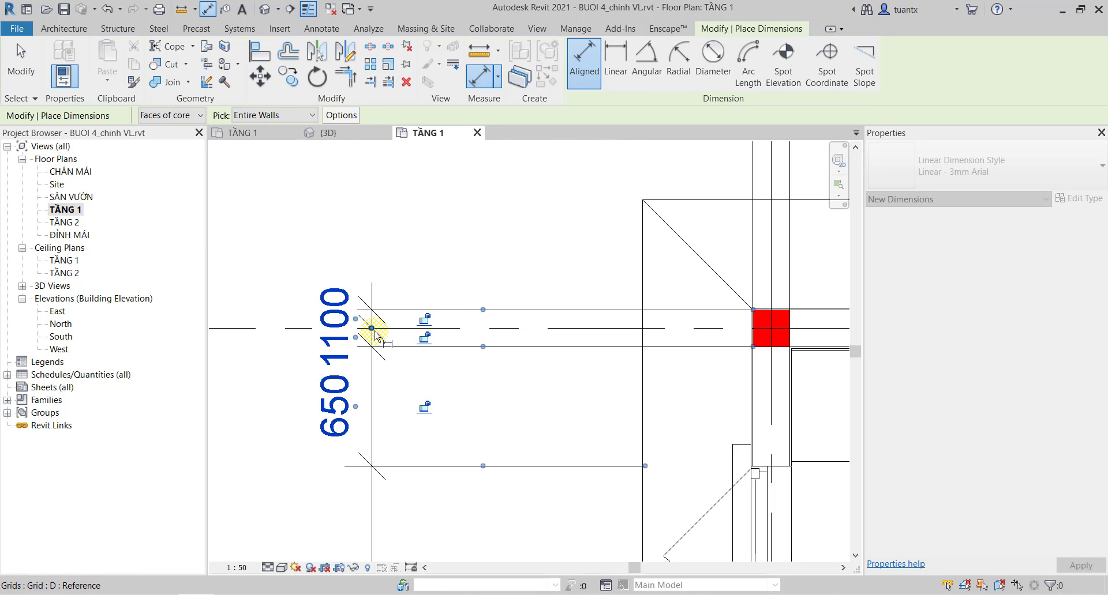
mouse_move(300, 339)
middle_down()
mouse_move(478, 350)
mouse_move(263, 247)
middle_up()
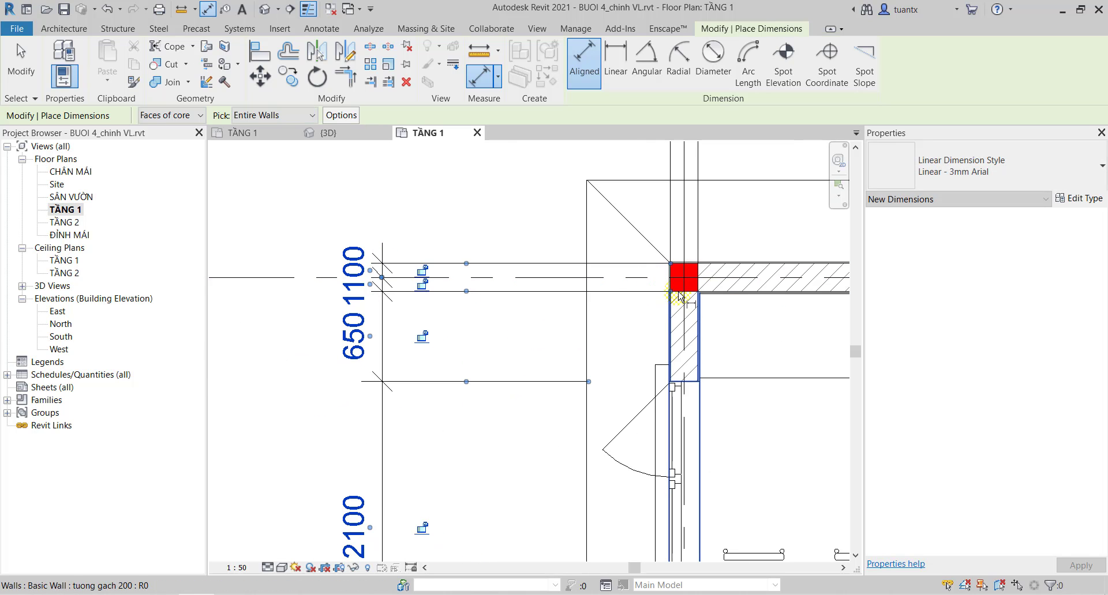
middle_drag(648, 291, 619, 223)
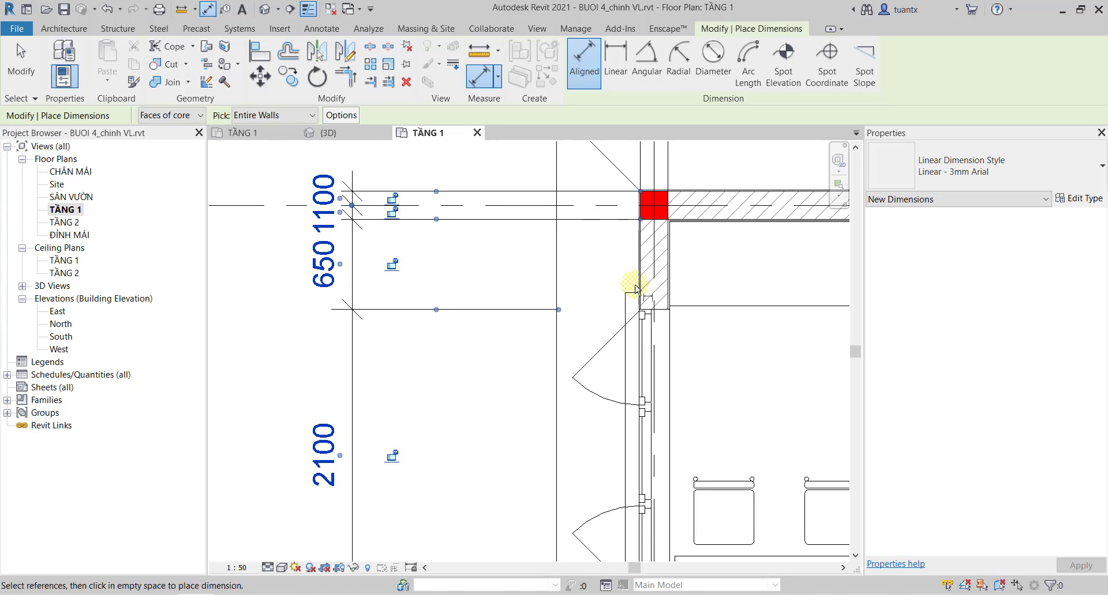
middle_drag(641, 299, 633, 257)
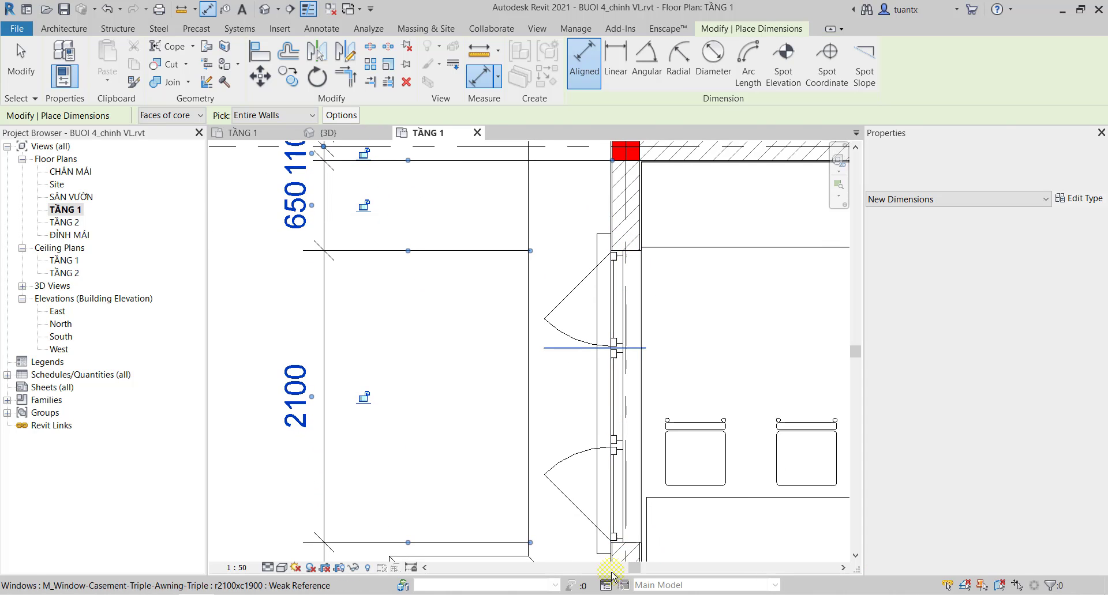
middle_drag(635, 557, 583, 366)
middle_drag(568, 531, 545, 388)
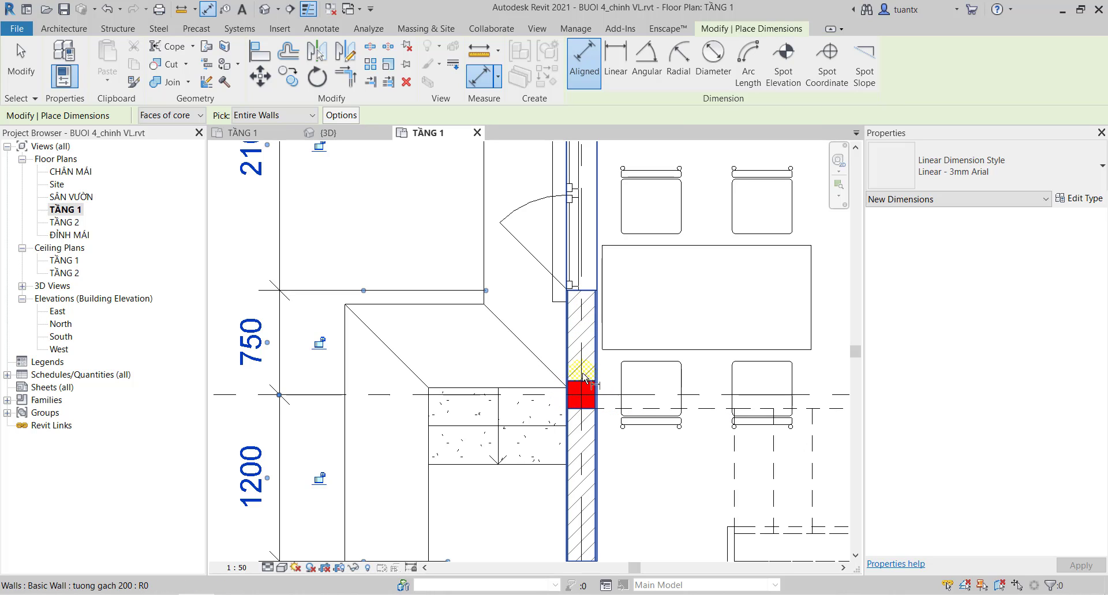
scroll(580, 397, down, 2)
middle_drag(600, 427, 599, 397)
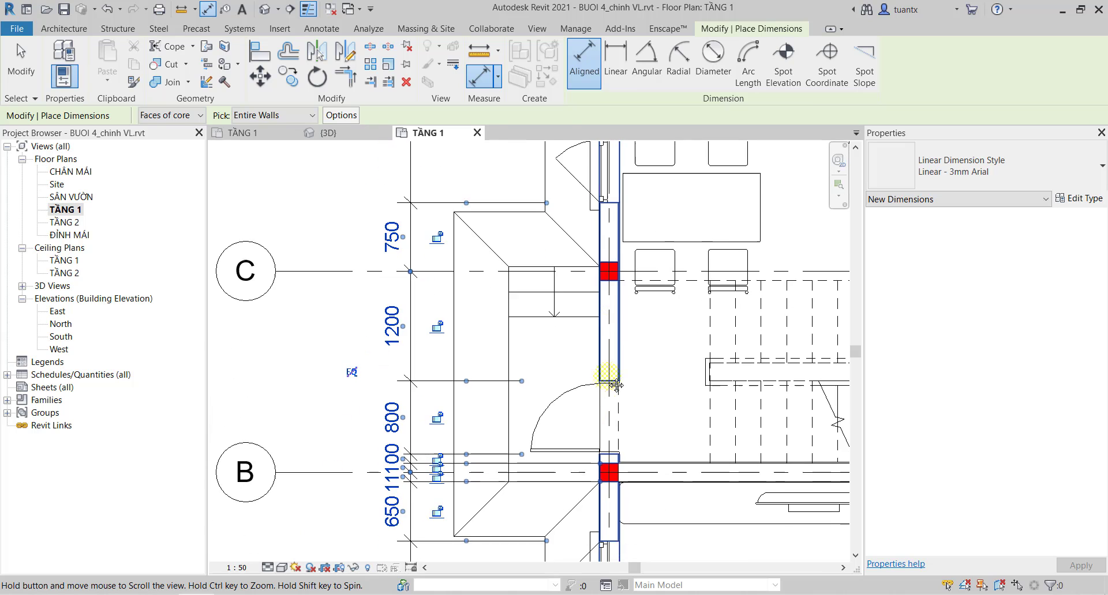
middle_drag(610, 476, 596, 410)
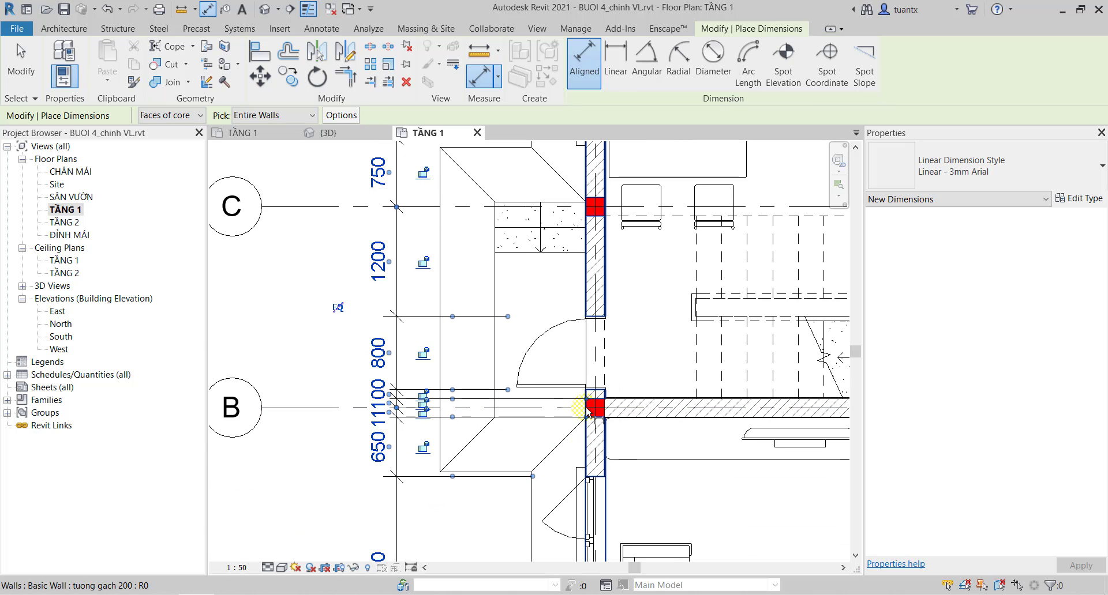
scroll(537, 404, down, 1)
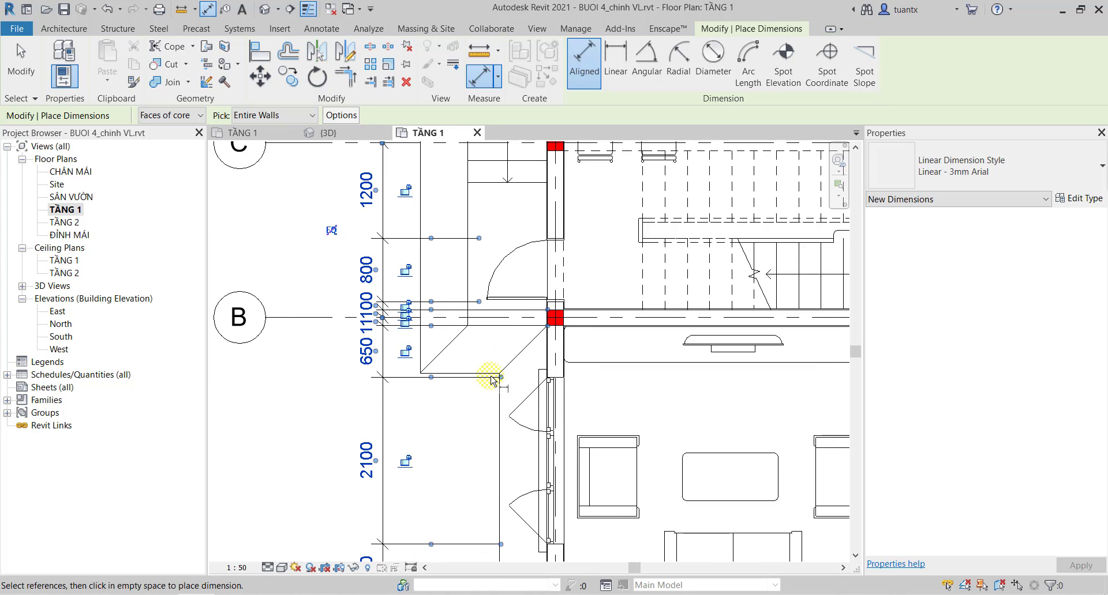
scroll(497, 380, down, 1)
scroll(497, 381, down, 1)
scroll(487, 396, down, 1)
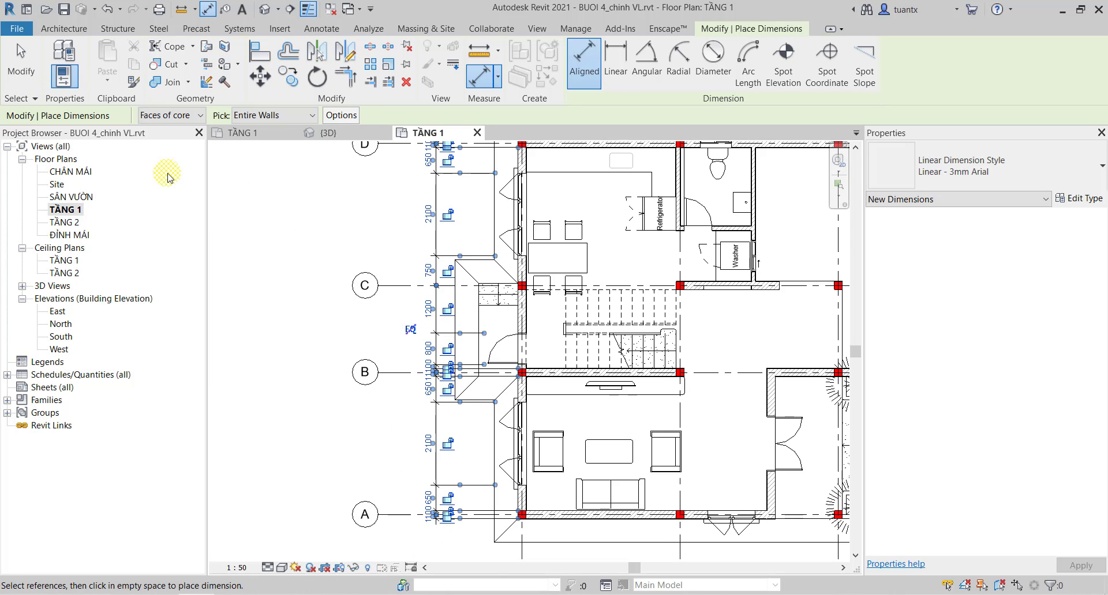
Exit the dimension tool and select the left-wall dimension string near grid D.
click(21, 61)
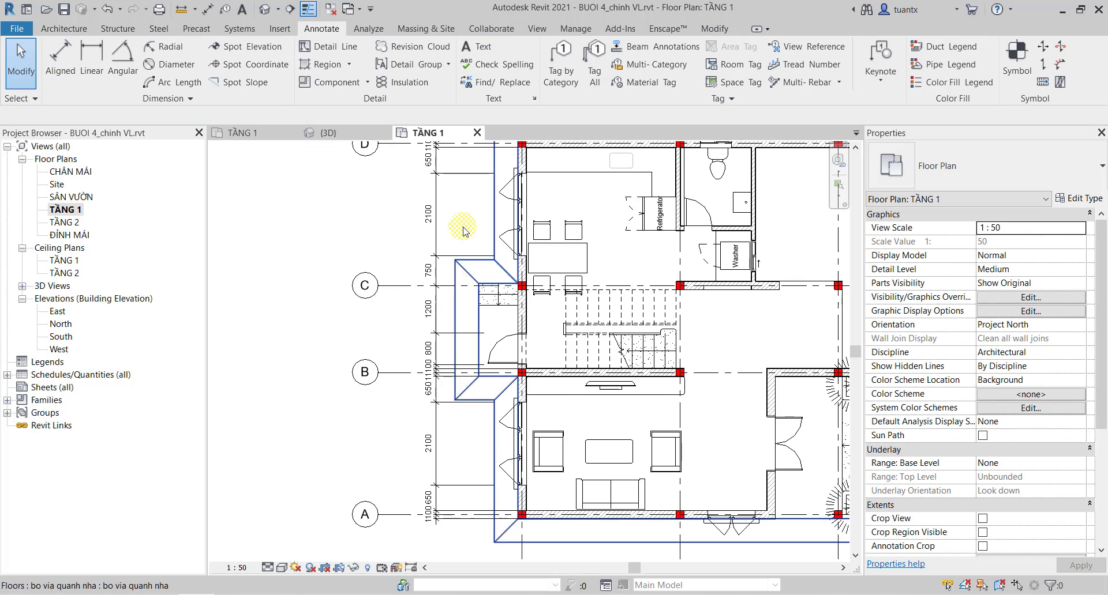
scroll(439, 184, up, 1)
scroll(439, 185, up, 1)
scroll(450, 369, up, 1)
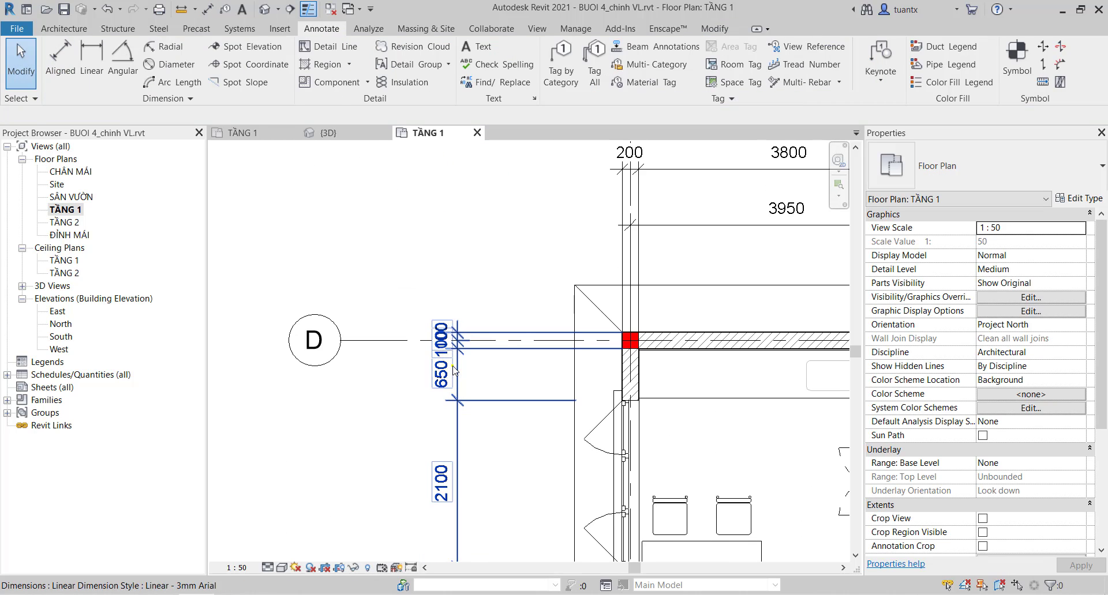
click(461, 374)
scroll(456, 358, up, 1)
scroll(456, 357, up, 1)
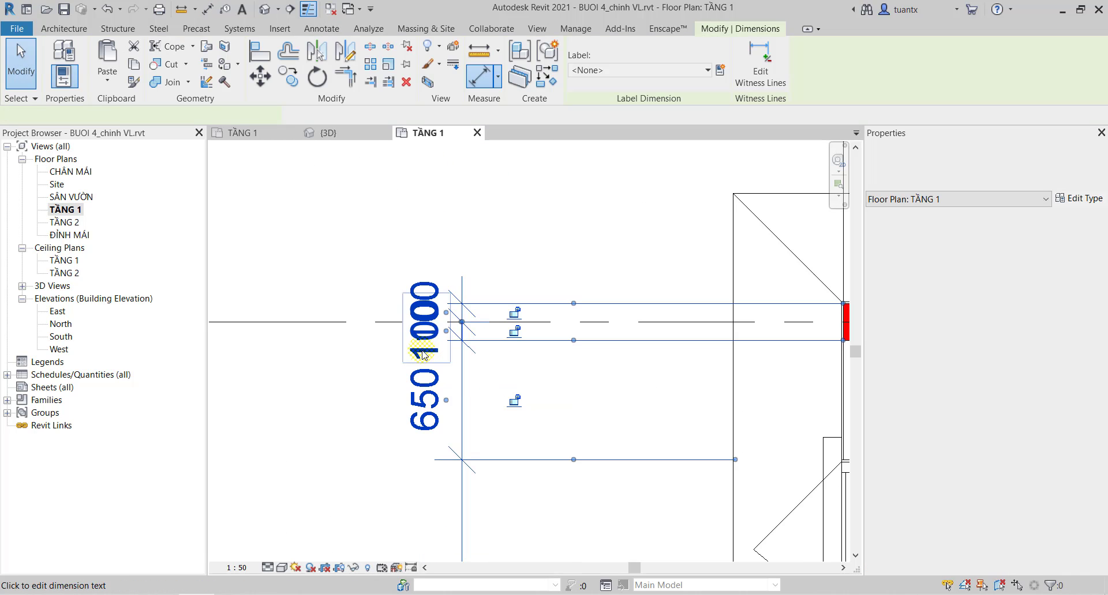
click(568, 416)
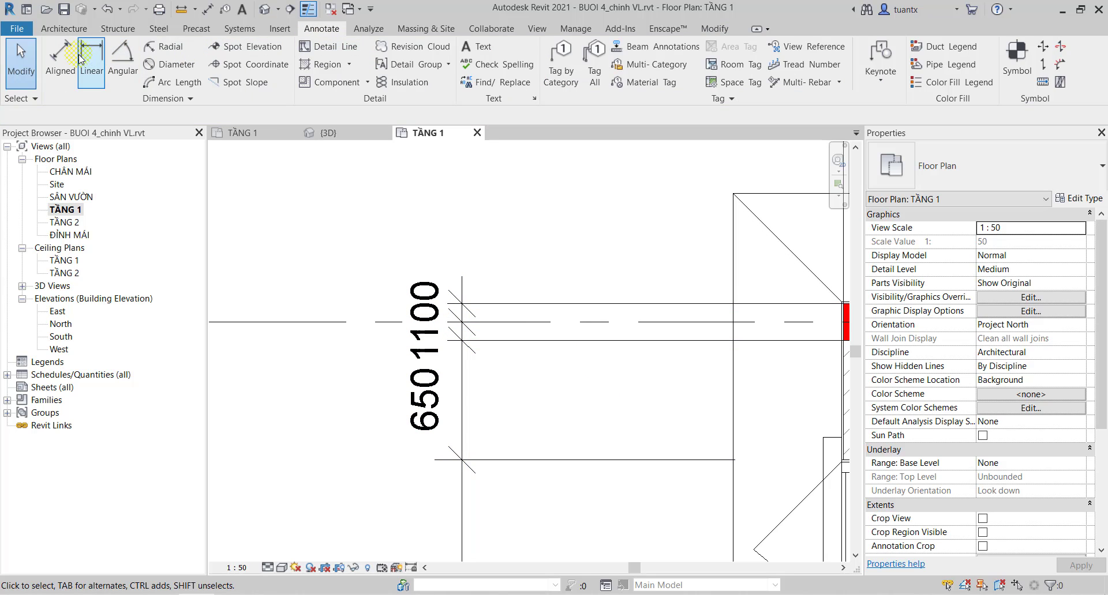
click(465, 412)
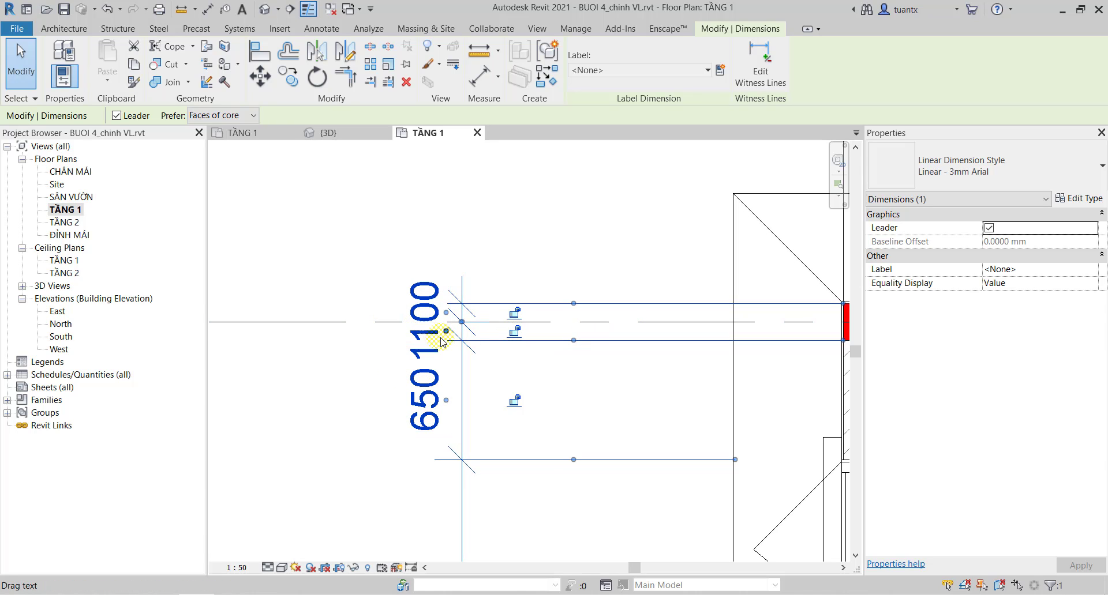
Drag the overlapping 100 value near grid D upward so it sits on a leader.
mouse_move(462, 332)
middle_down()
mouse_move(300, 326)
mouse_move(304, 318)
middle_up()
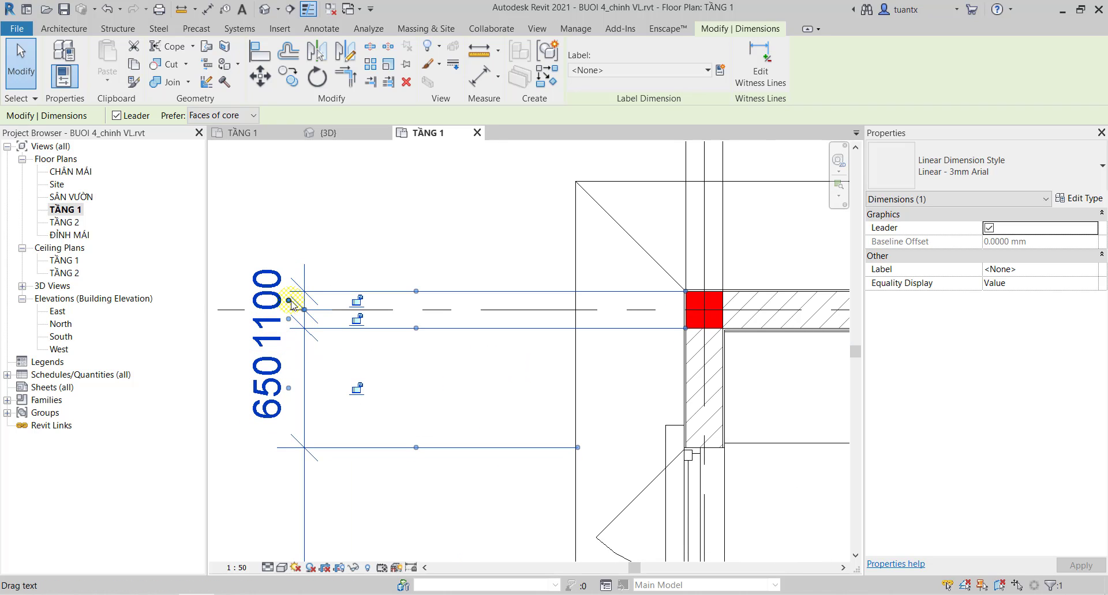
mouse_move(289, 301)
mouse_down()
mouse_move(280, 258)
mouse_move(288, 236)
mouse_up()
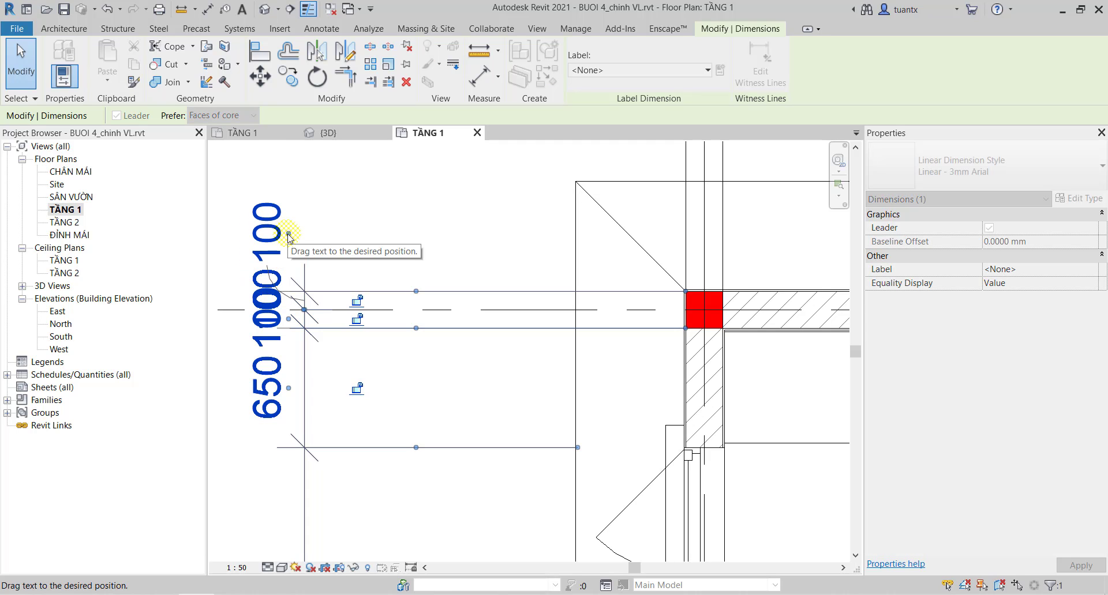
drag(289, 236, 288, 235)
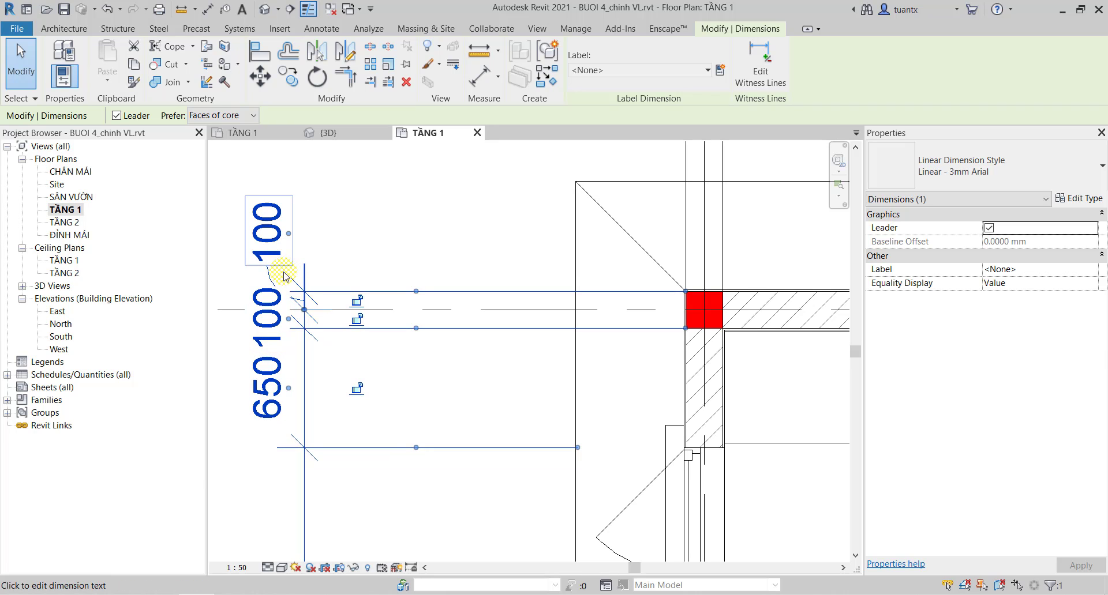
scroll(492, 238, down, 2)
scroll(473, 314, down, 2)
Pull the two stacked 100 values at grid B apart onto separate leaders.
scroll(460, 427, down, 2)
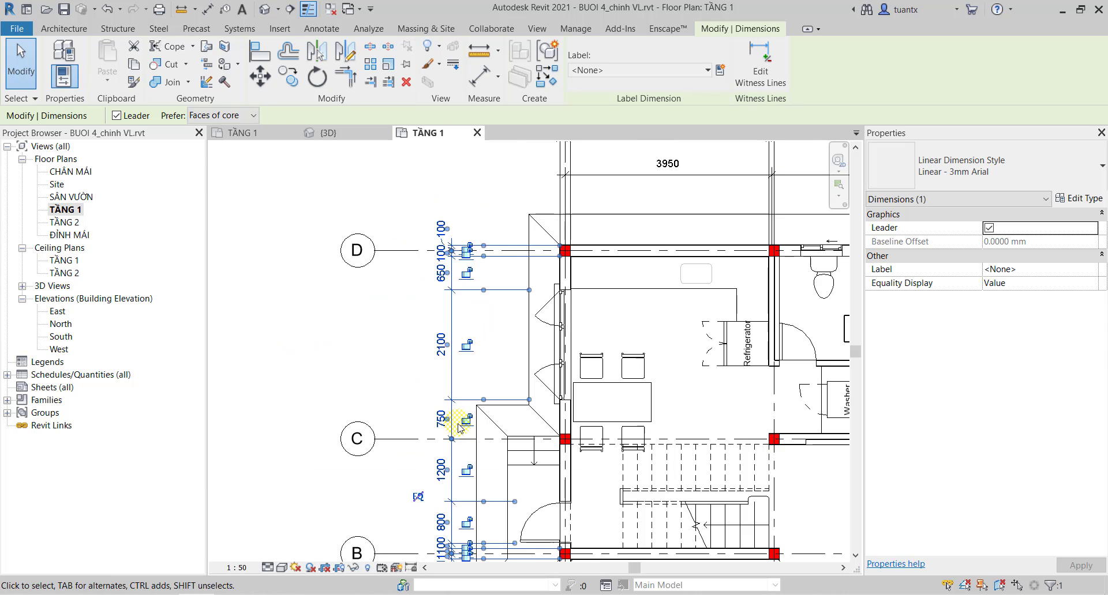
middle_drag(460, 427, 444, 294)
scroll(441, 404, up, 2)
scroll(444, 469, up, 3)
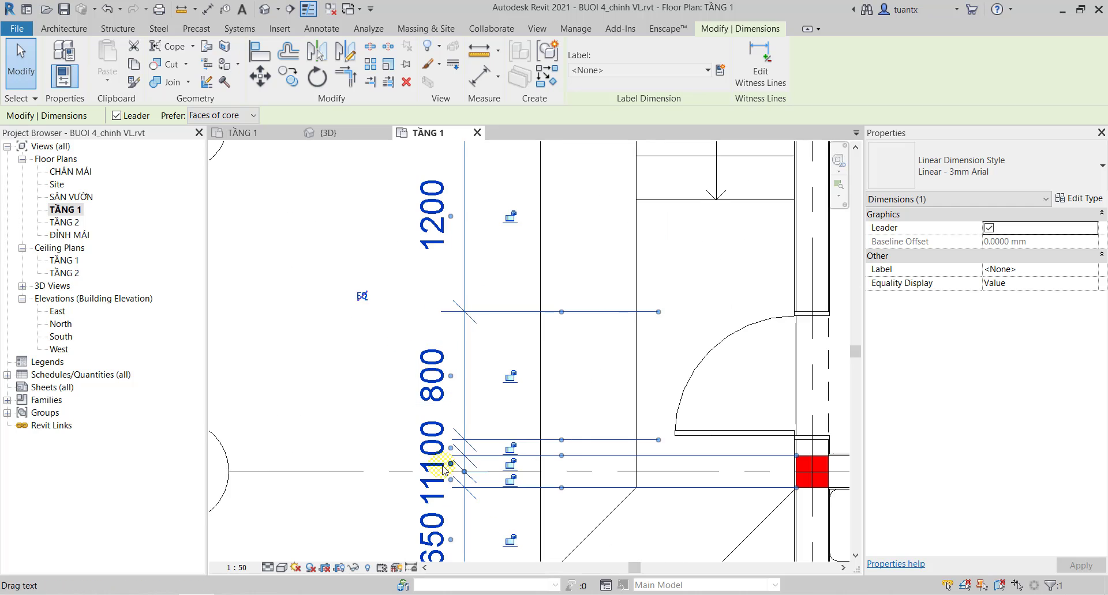
middle_drag(450, 456, 343, 337)
scroll(344, 337, up, 1)
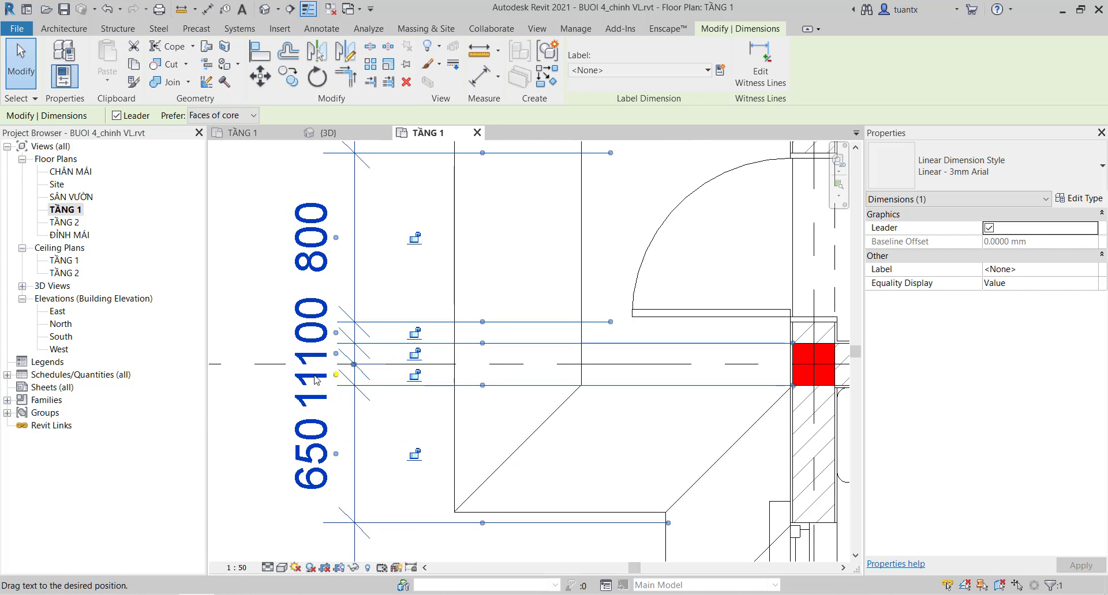
drag(316, 380, 262, 381)
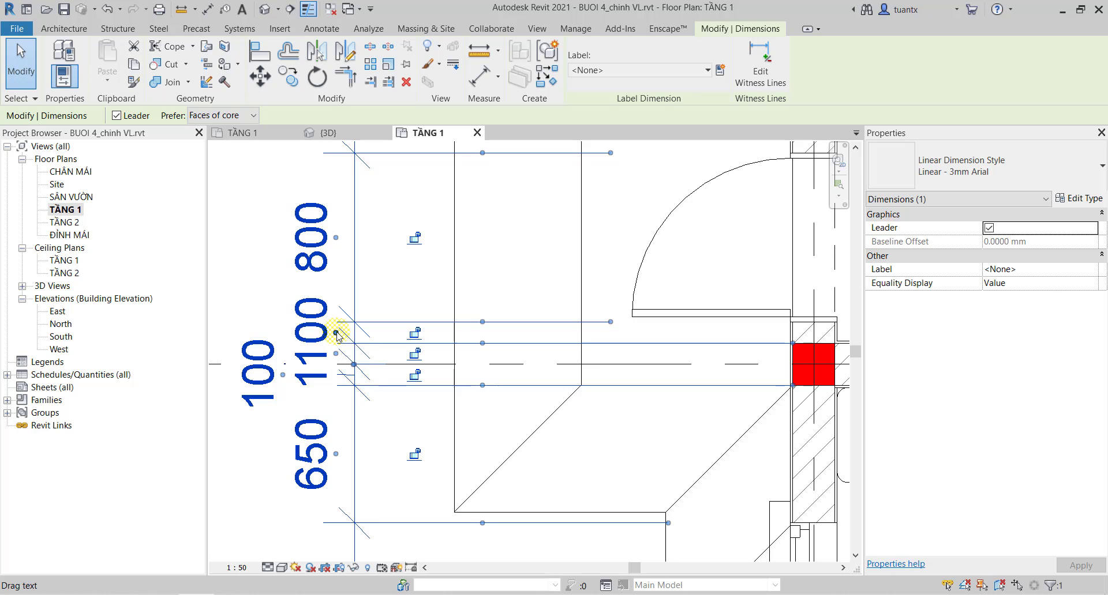
mouse_move(336, 333)
mouse_down()
mouse_move(391, 312)
mouse_move(407, 290)
mouse_up()
Separate the 100 and 650 values near grid A, then deselect the dimension.
scroll(410, 309, down, 2)
middle_drag(430, 381, 421, 271)
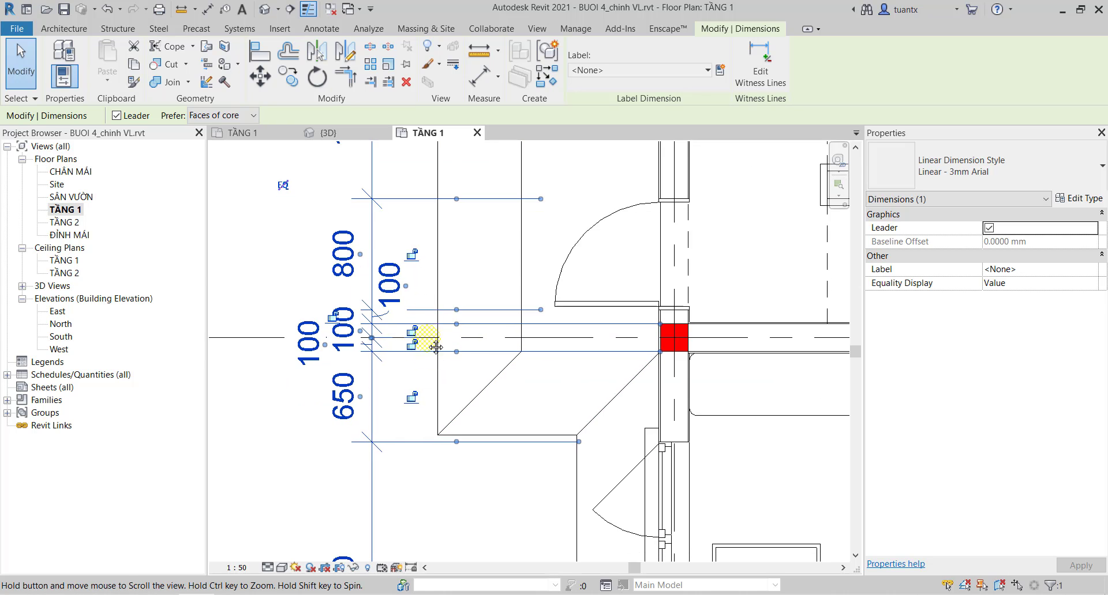
scroll(431, 240, down, 2)
middle_drag(462, 390, 469, 252)
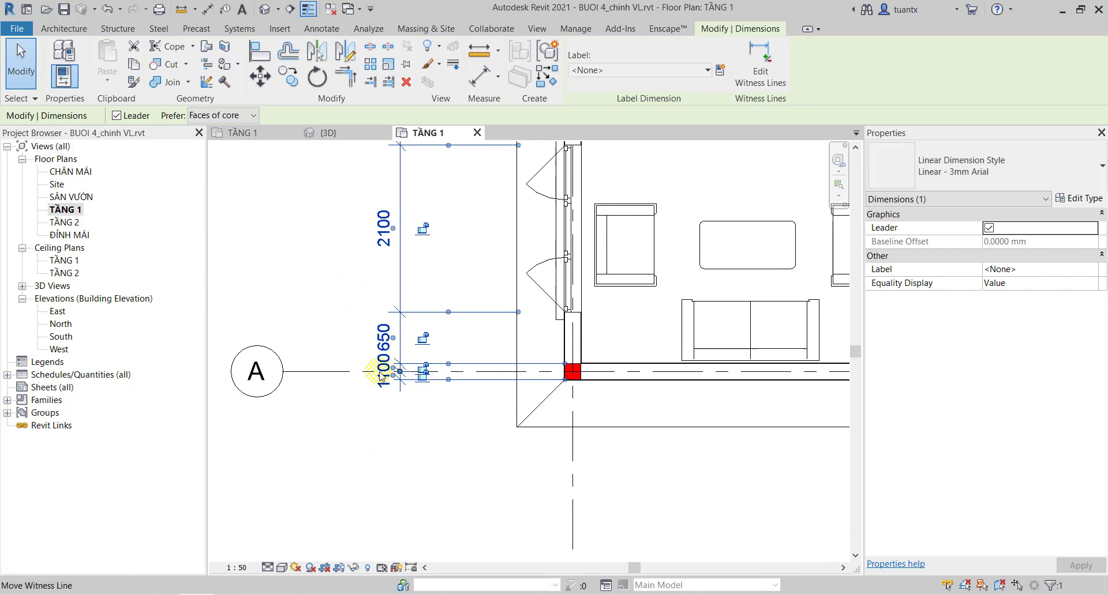
scroll(393, 444, up, 3)
scroll(410, 384, up, 1)
drag(411, 389, 364, 429)
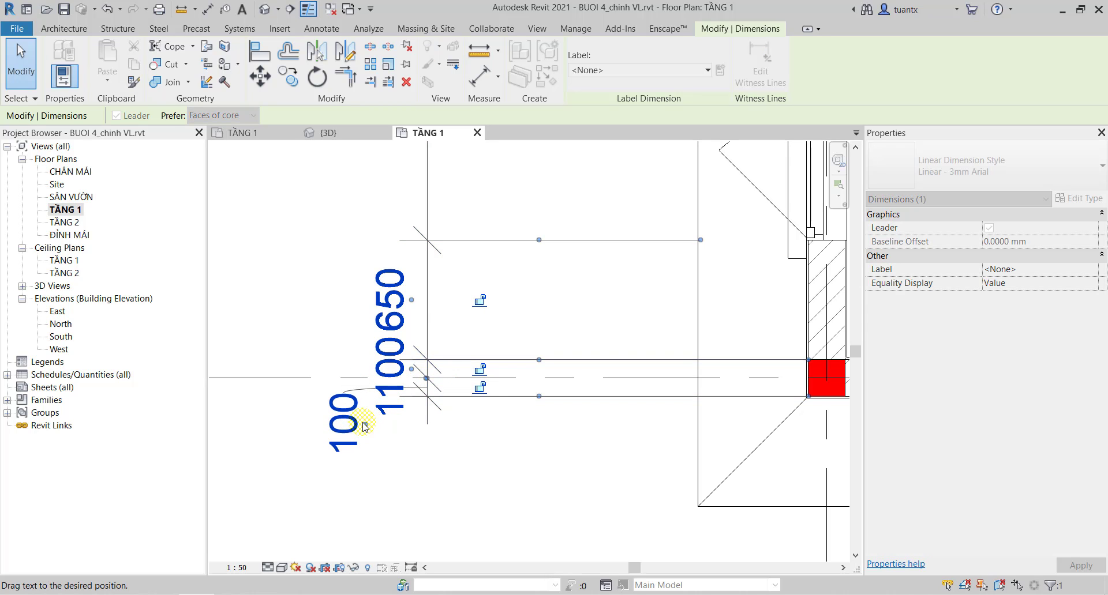
drag(365, 428, 360, 421)
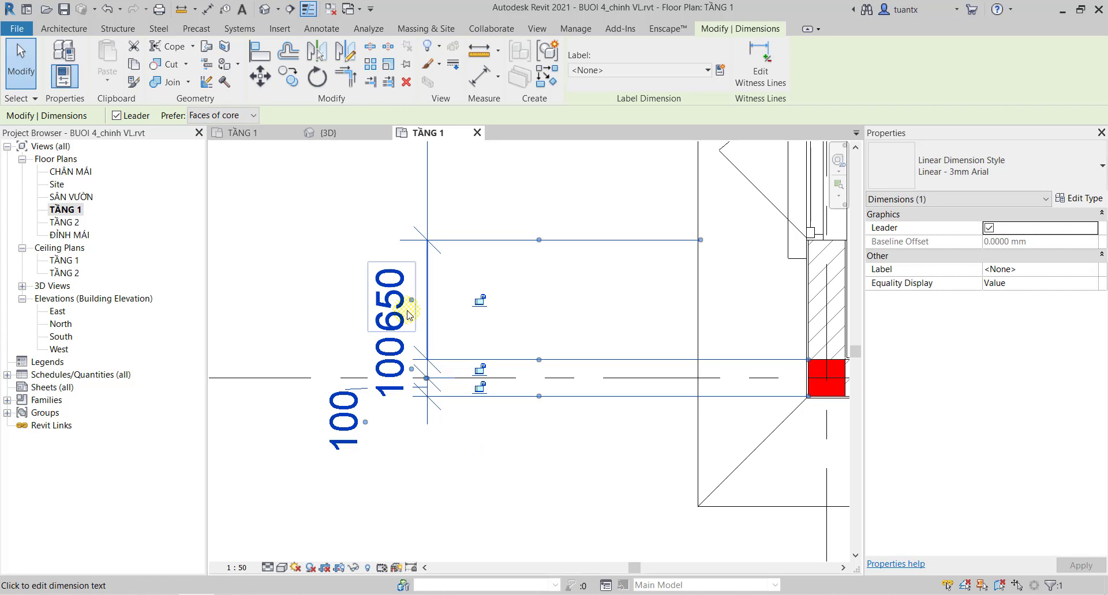
scroll(514, 414, down, 1)
scroll(514, 414, down, 1)
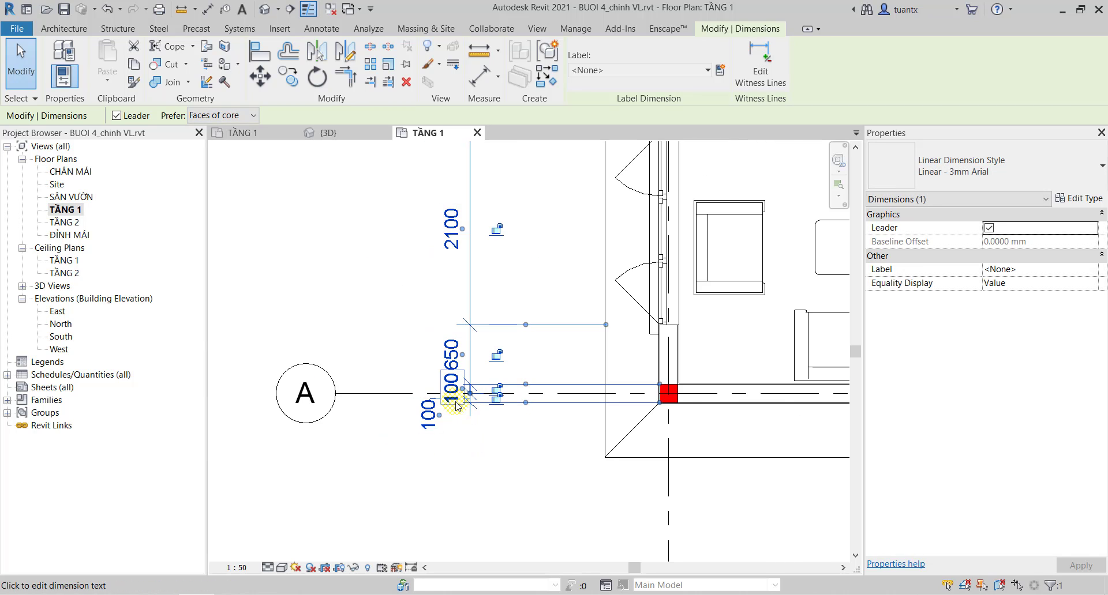
scroll(462, 404, up, 1)
scroll(466, 346, up, 1)
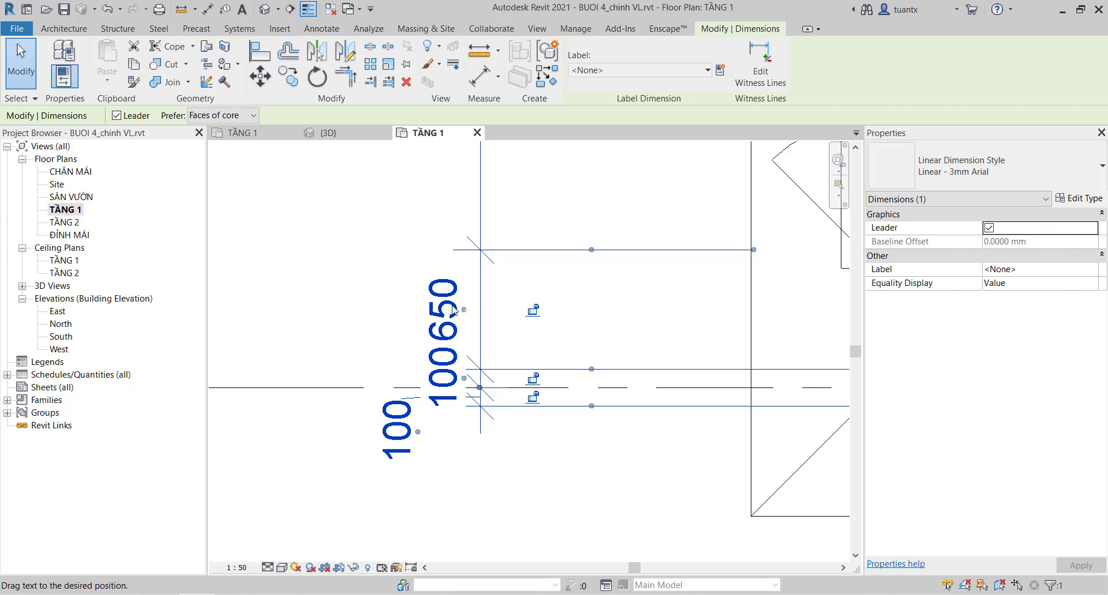
drag(465, 313, 425, 310)
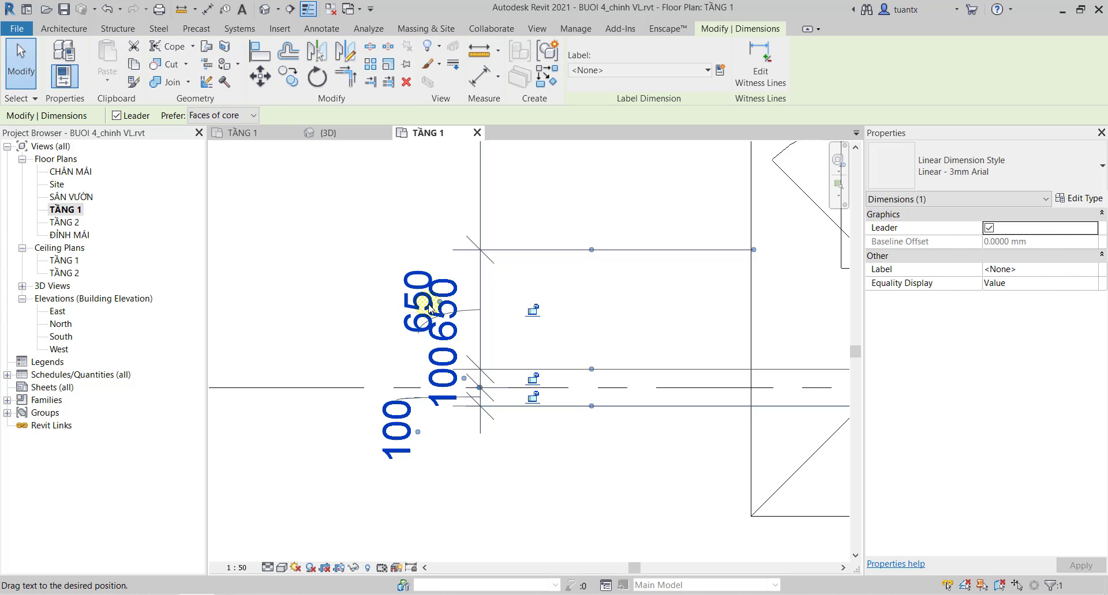
click(603, 317)
scroll(609, 320, down, 2)
scroll(618, 341, down, 1)
Start Aligned dimensioning with Pick kept on Entire Walls; review Auto Dimension Options and cancel.
scroll(619, 342, down, 2)
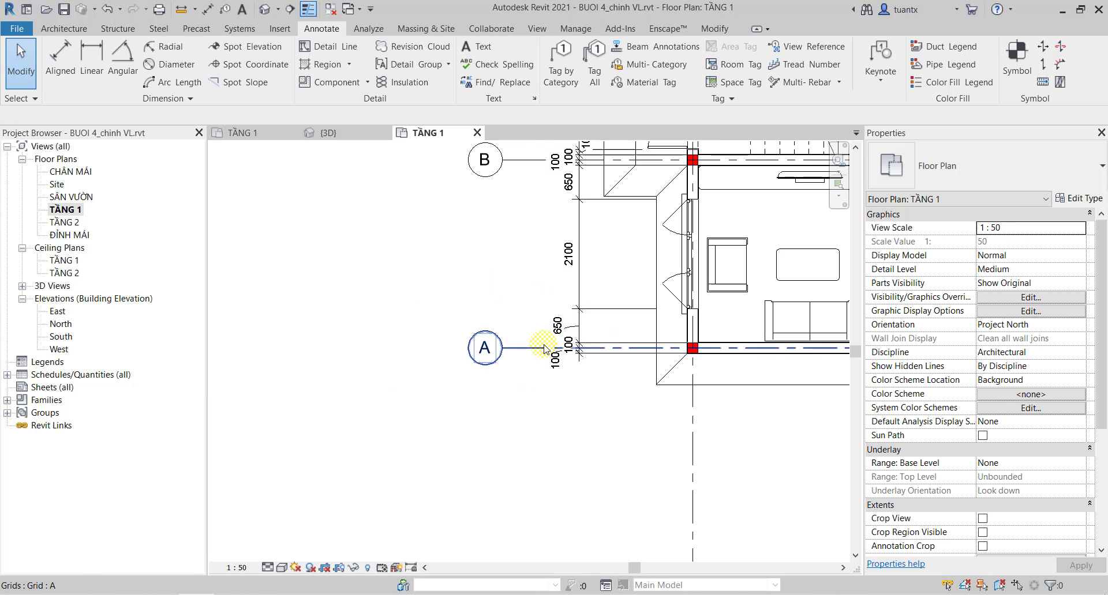
scroll(428, 344, down, 1)
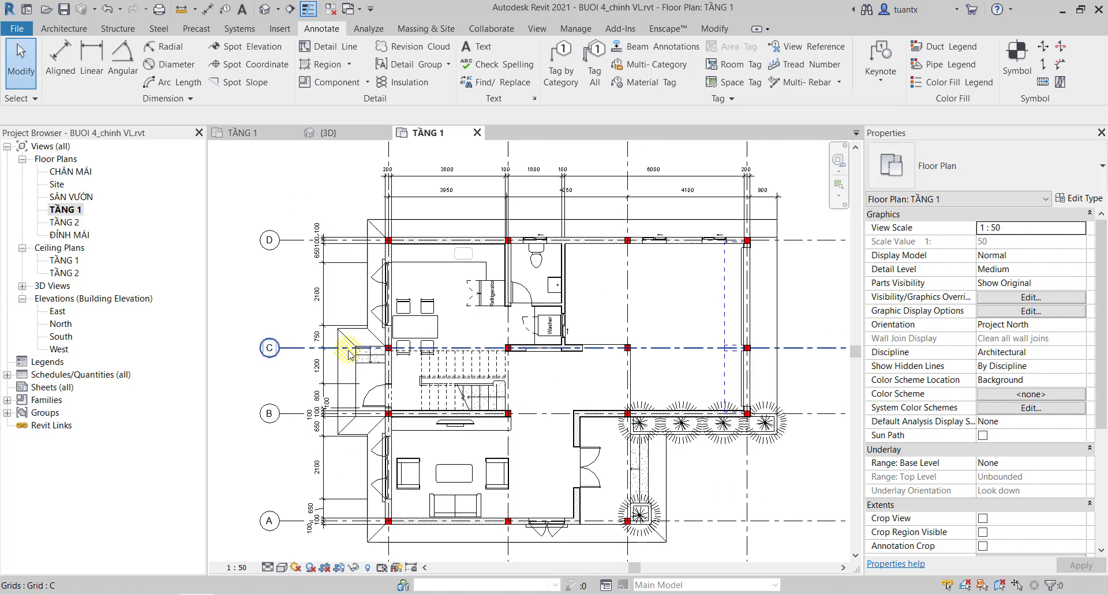
click(61, 57)
click(287, 116)
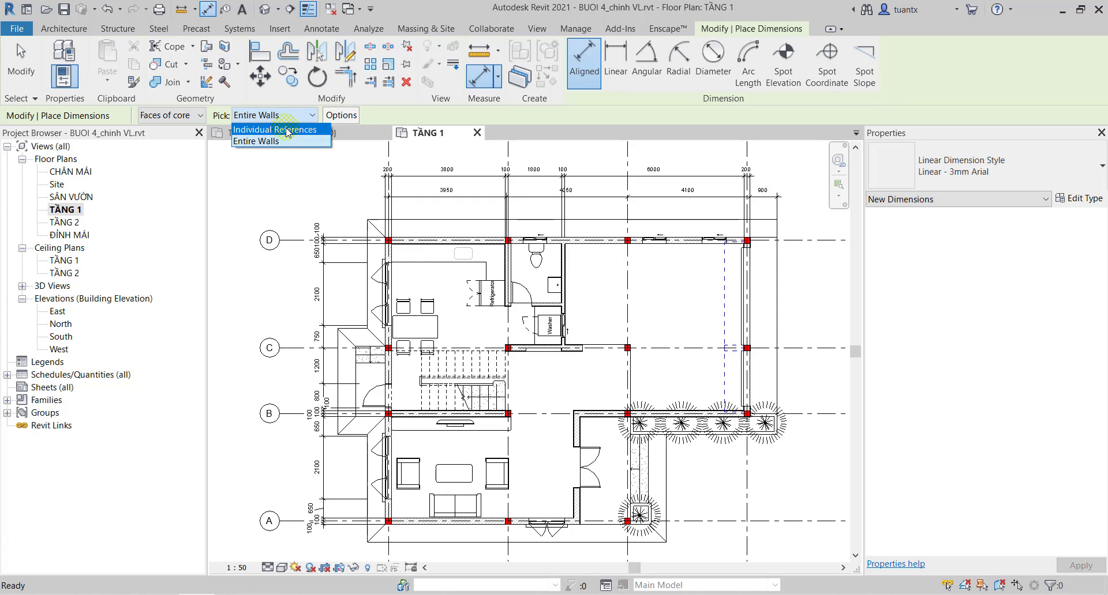
click(280, 141)
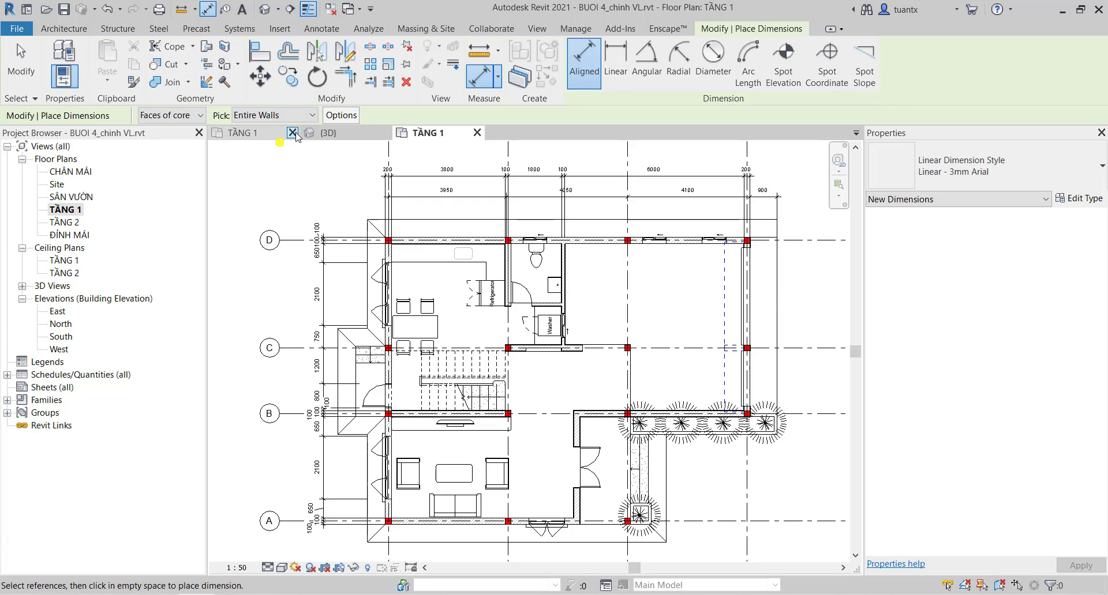
click(341, 115)
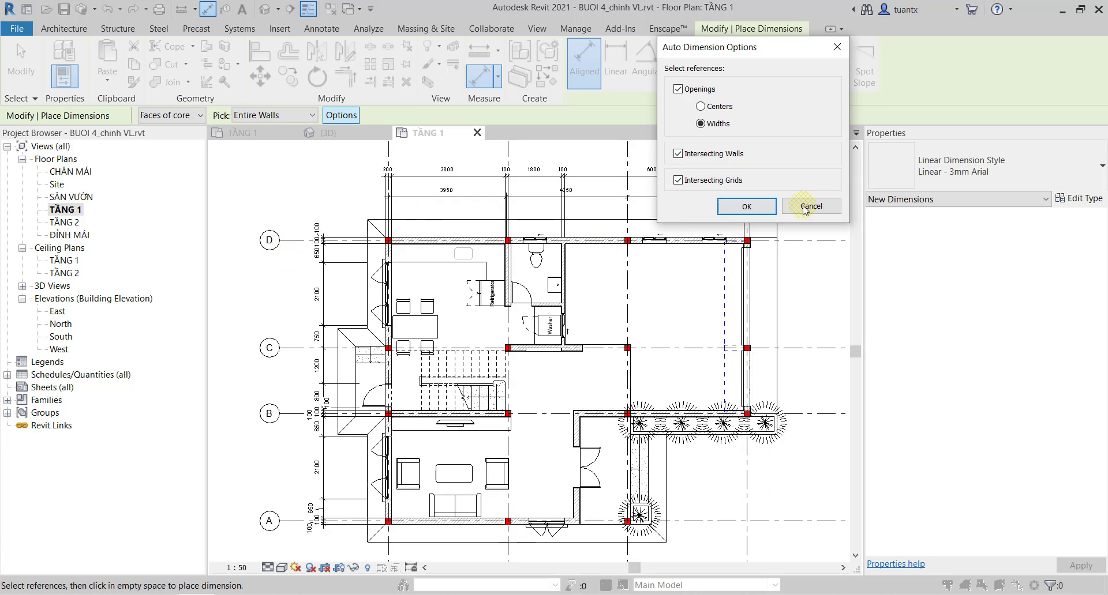
click(747, 206)
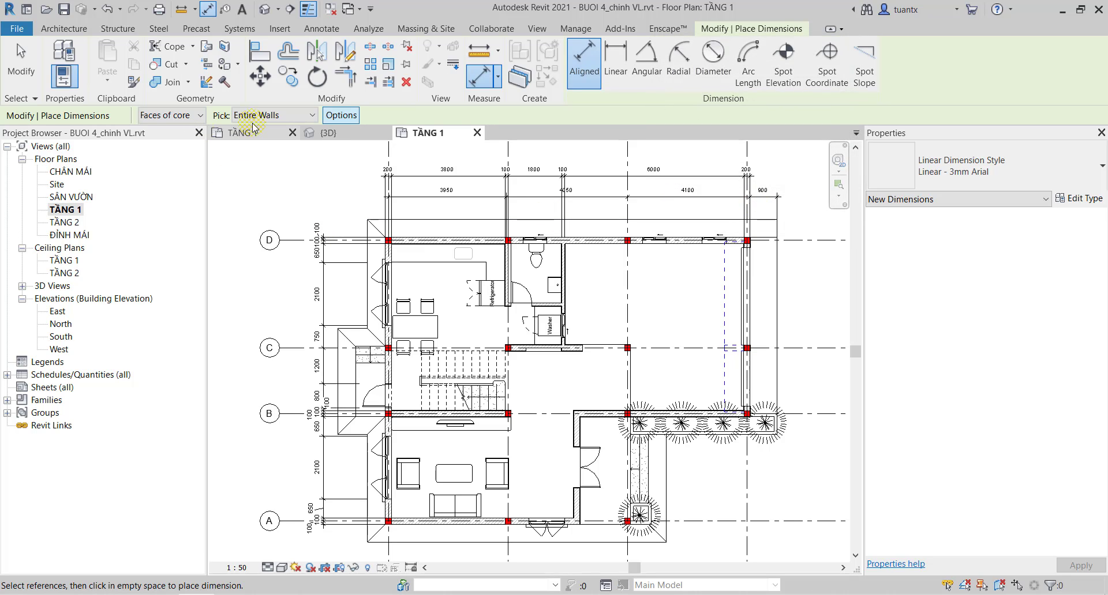
Switch Pick back to Individual References, keep Faces of core, and exit the dimension tool.
click(274, 115)
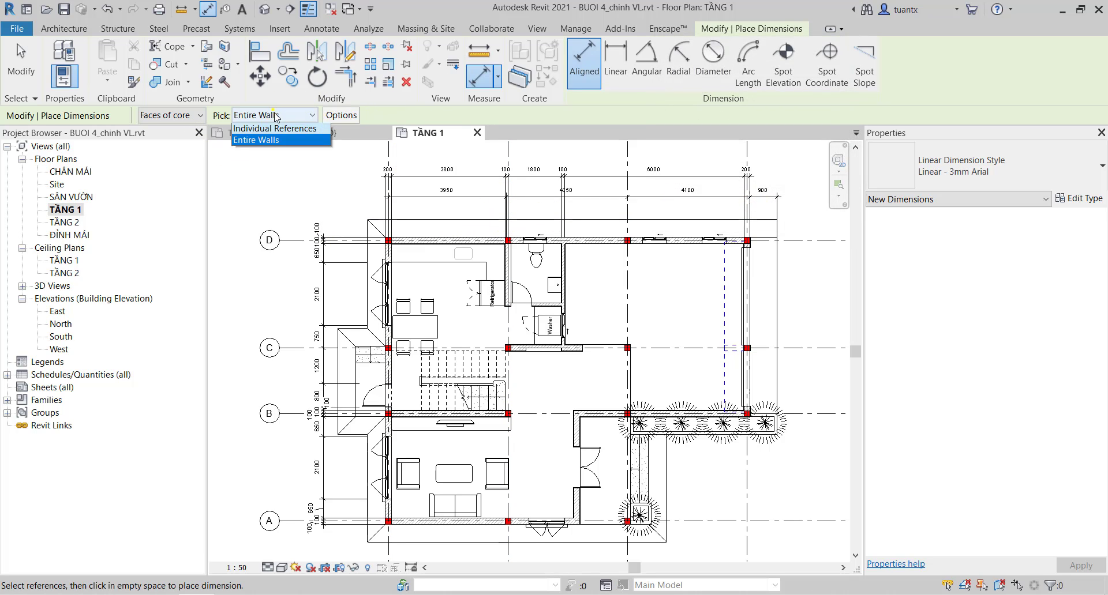
click(265, 128)
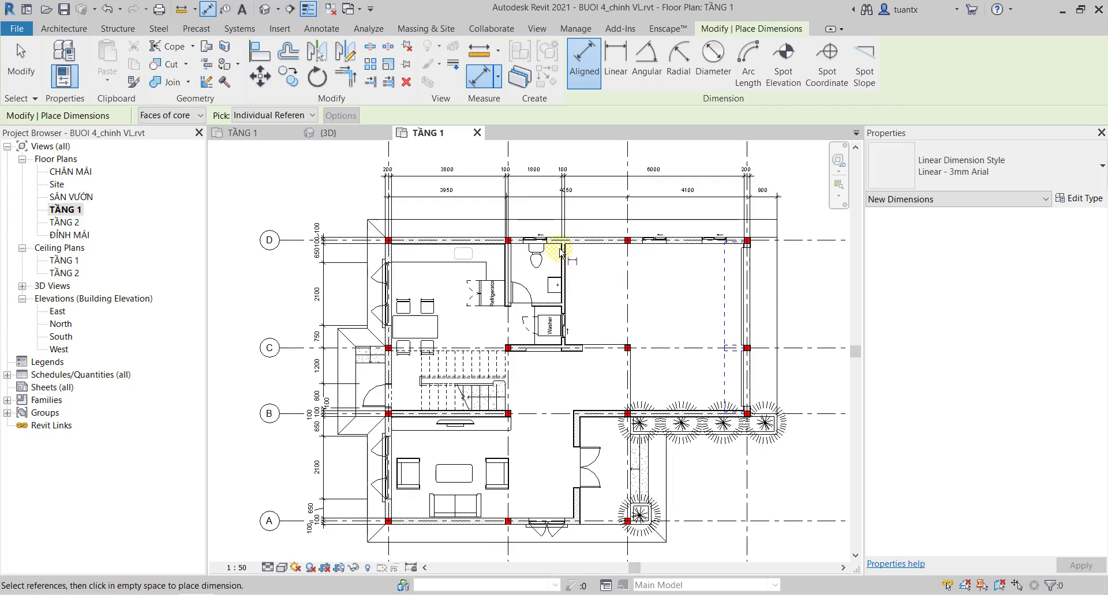
scroll(565, 244, up, 2)
click(166, 115)
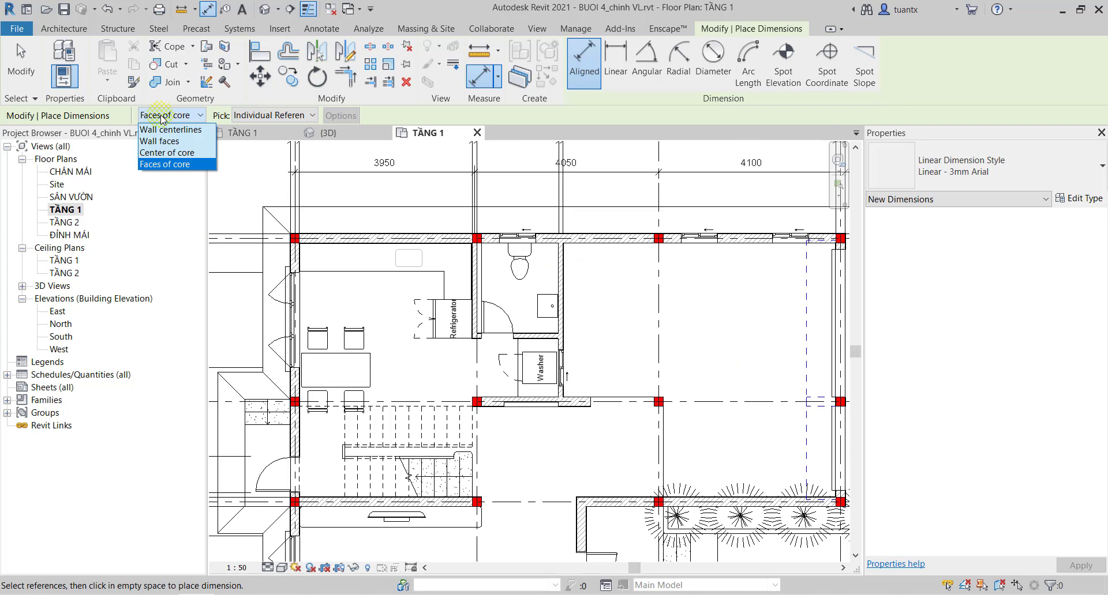
click(164, 115)
click(163, 115)
click(454, 7)
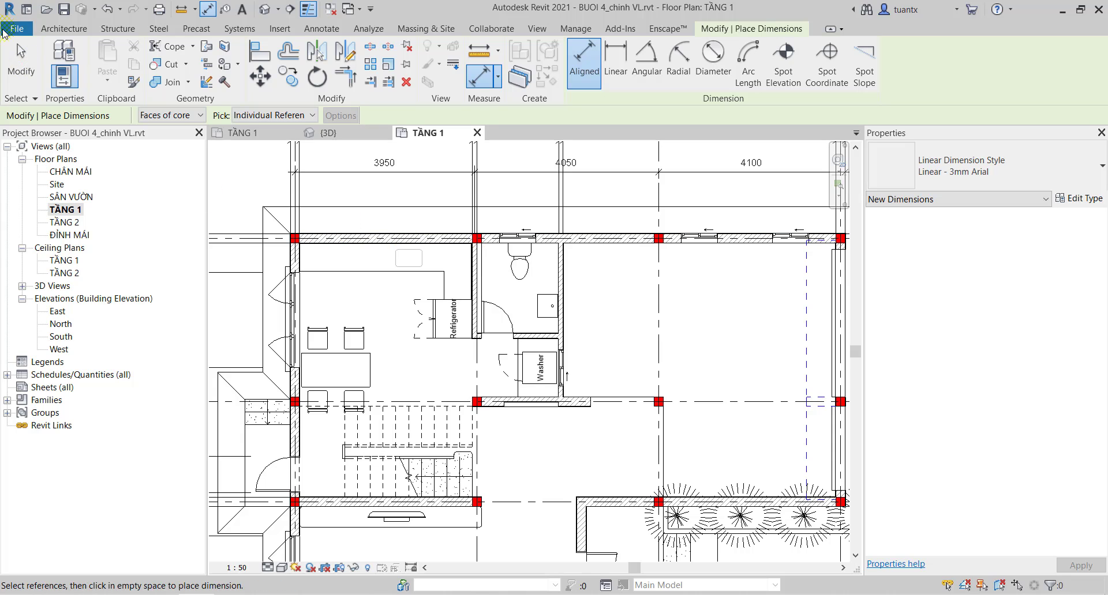
click(21, 61)
Pan to the 3950 dimension, select it to check its style, then deselect it.
scroll(527, 168, down, 2)
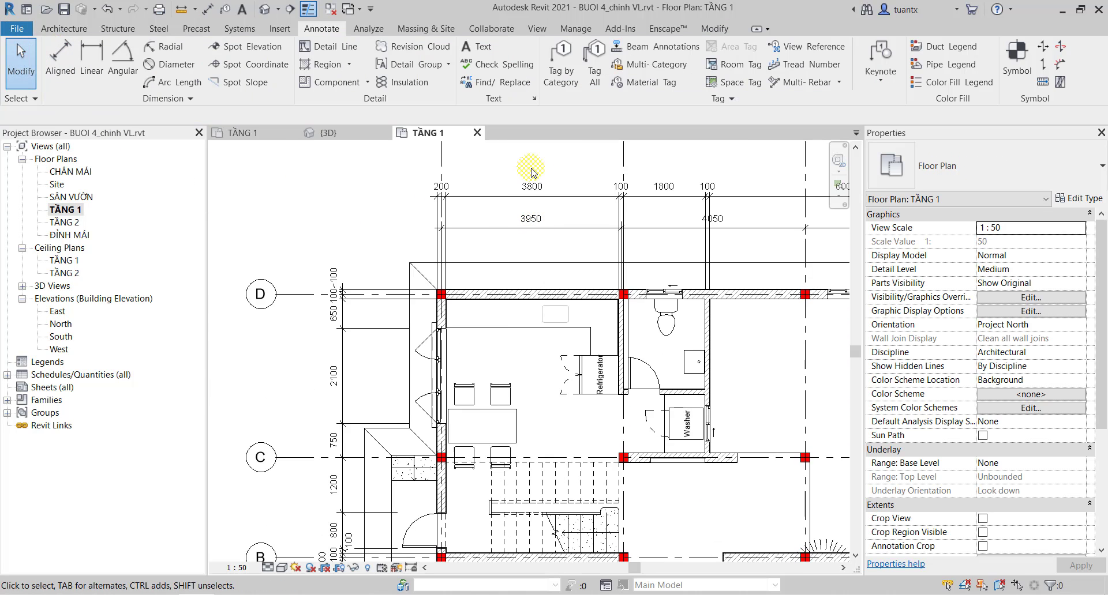
scroll(417, 267, up, 2)
middle_drag(417, 267, 404, 228)
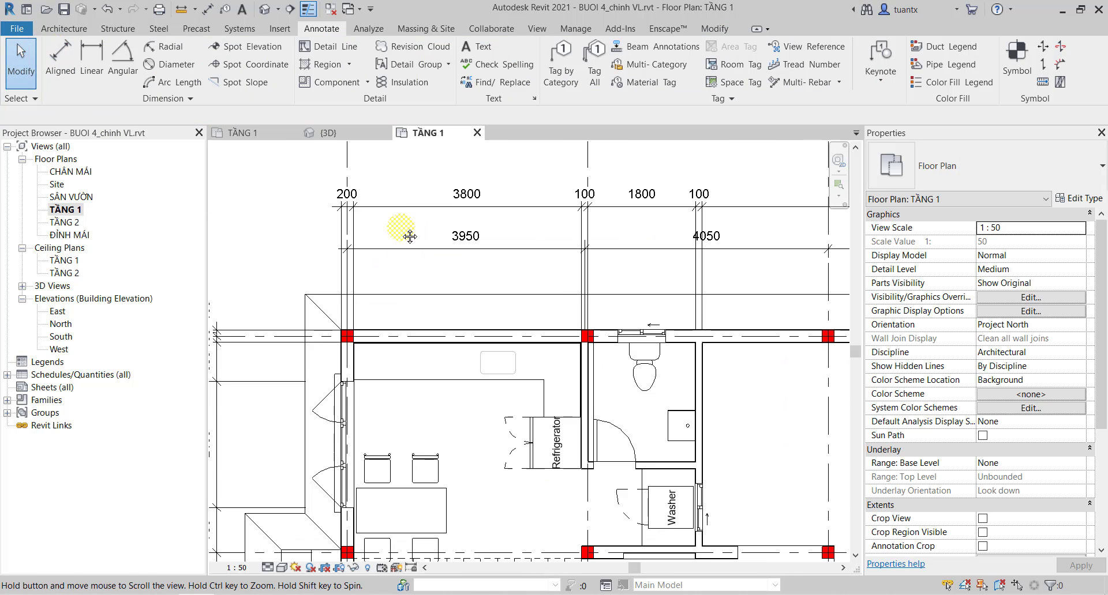
scroll(404, 227, up, 2)
scroll(417, 228, up, 2)
scroll(469, 248, down, 1)
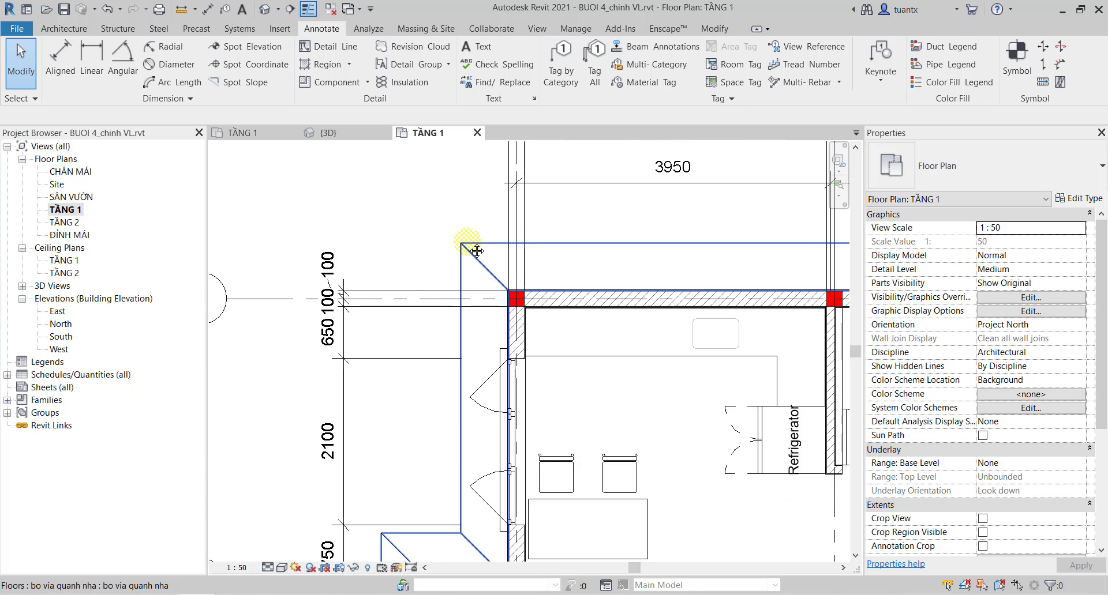
mouse_move(469, 248)
middle_down()
mouse_move(358, 383)
mouse_move(289, 309)
middle_up()
middle_drag(322, 346, 252, 335)
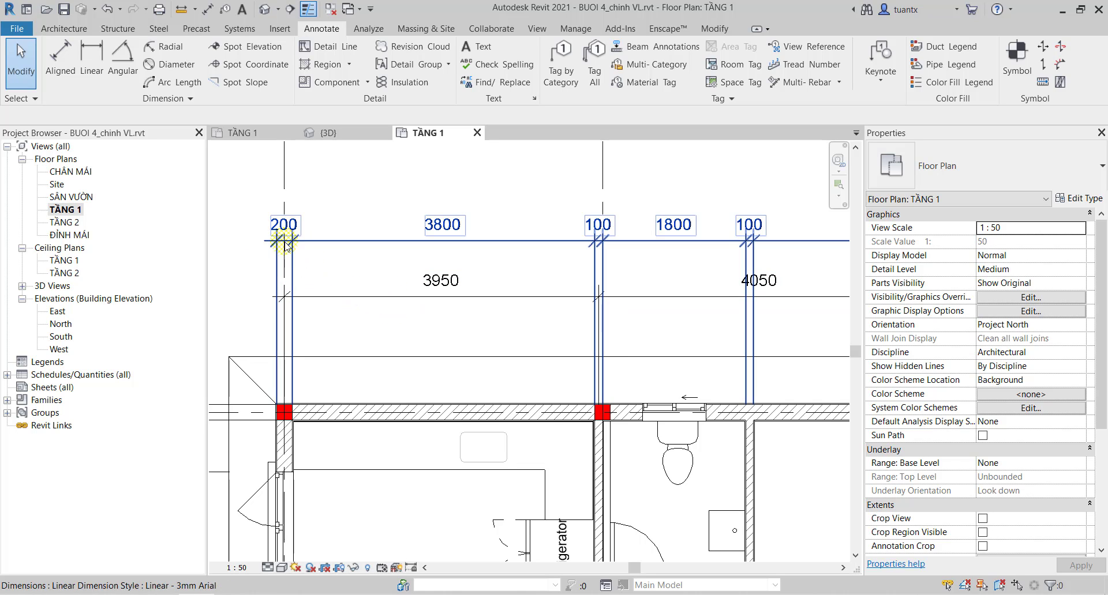
click(444, 313)
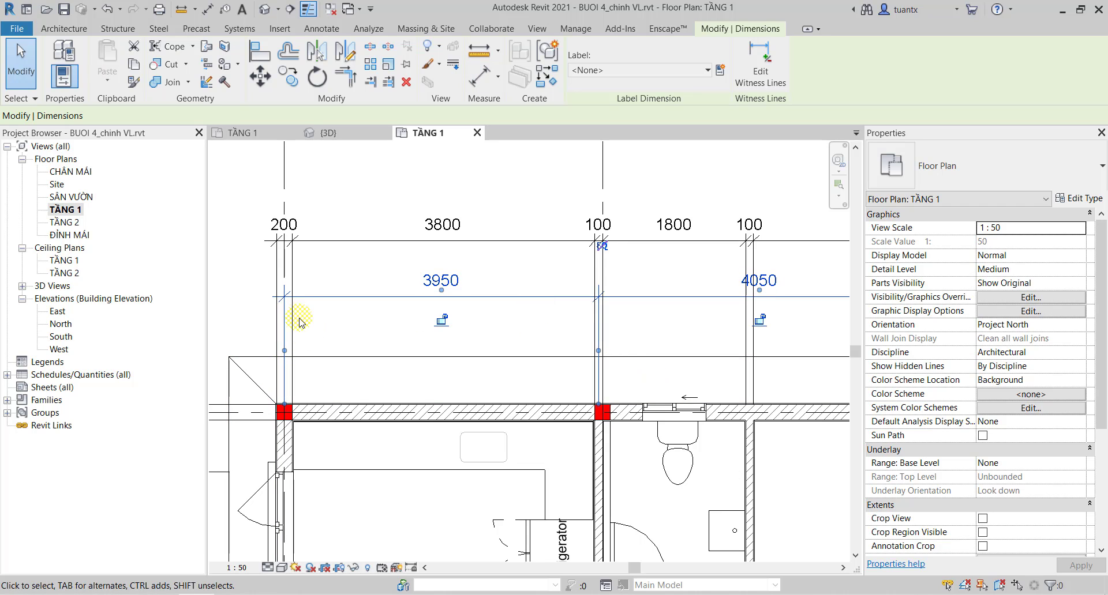
click(282, 293)
key(Escape)
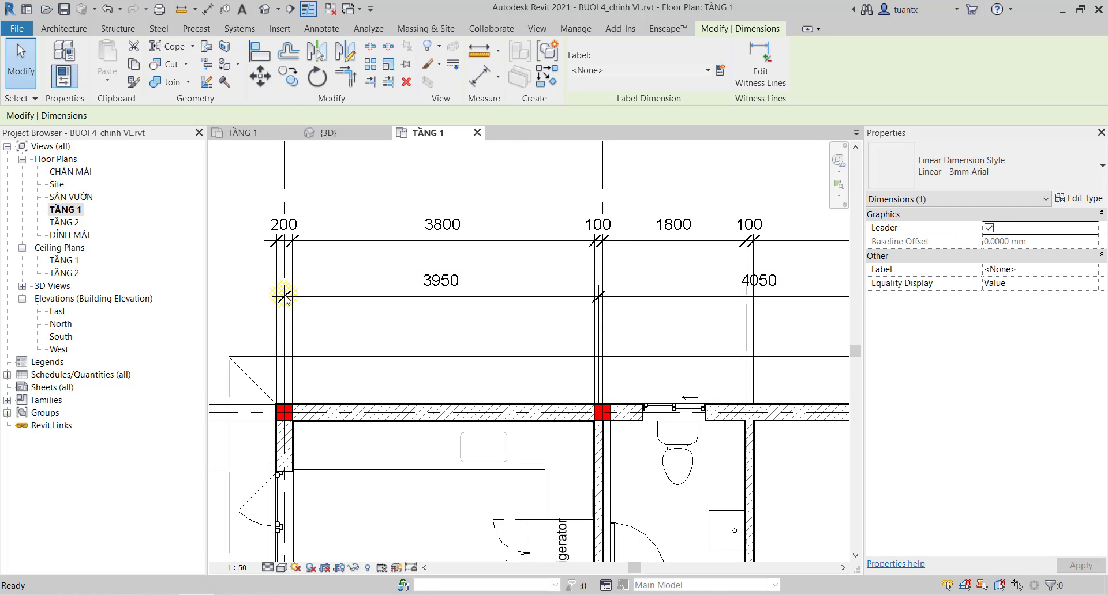
Select the 200/3800/100/1800/100 dimension string above grid D.
scroll(278, 299, up, 1)
scroll(278, 300, up, 1)
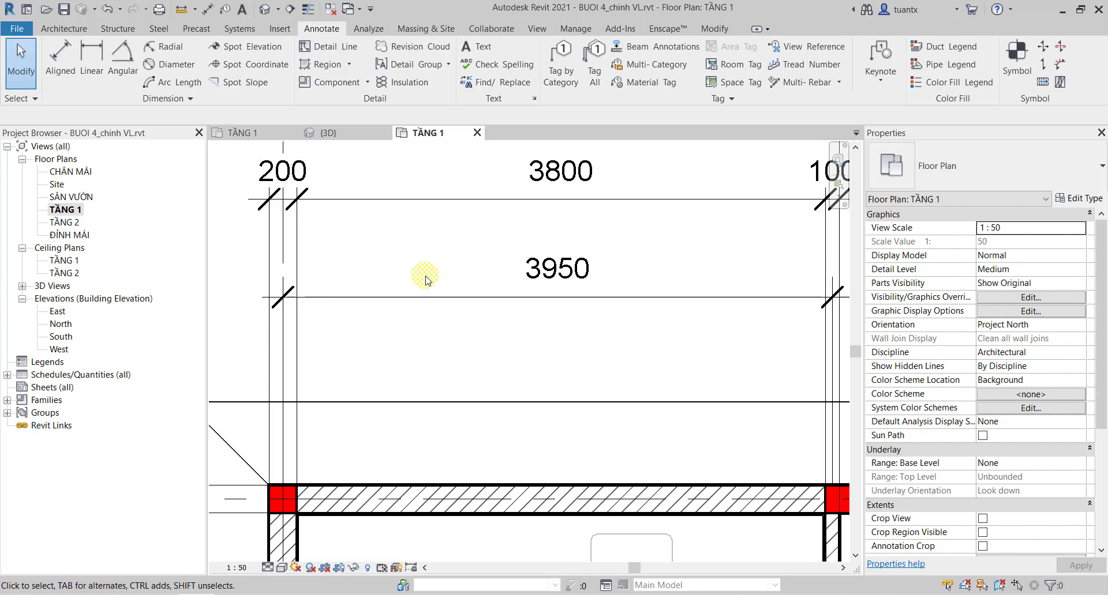
scroll(532, 272, down, 3)
scroll(427, 288, up, 1)
middle_drag(369, 300, 518, 194)
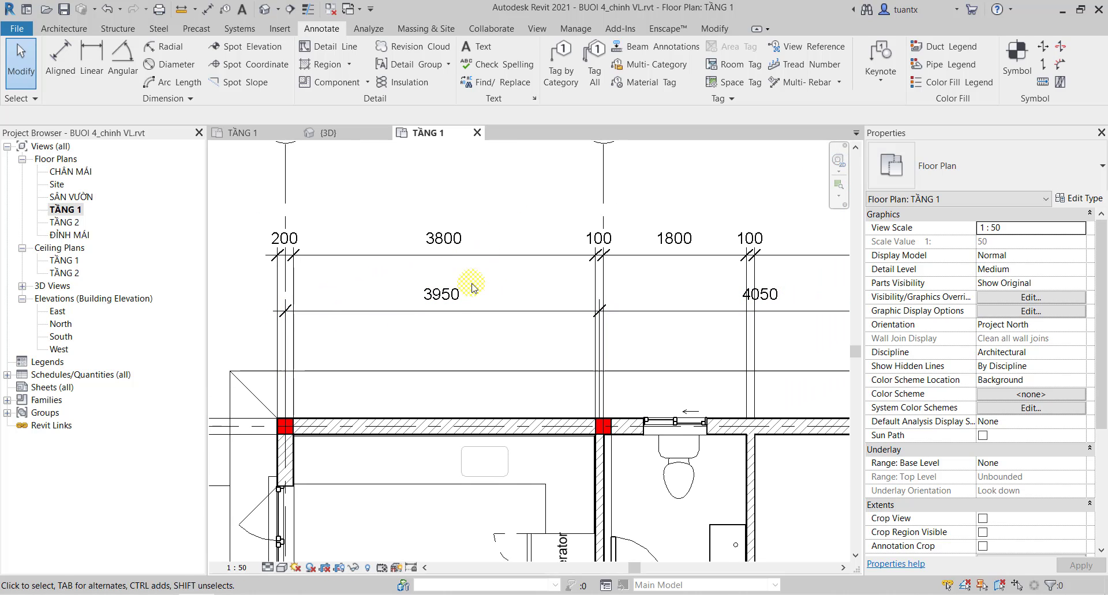
click(488, 254)
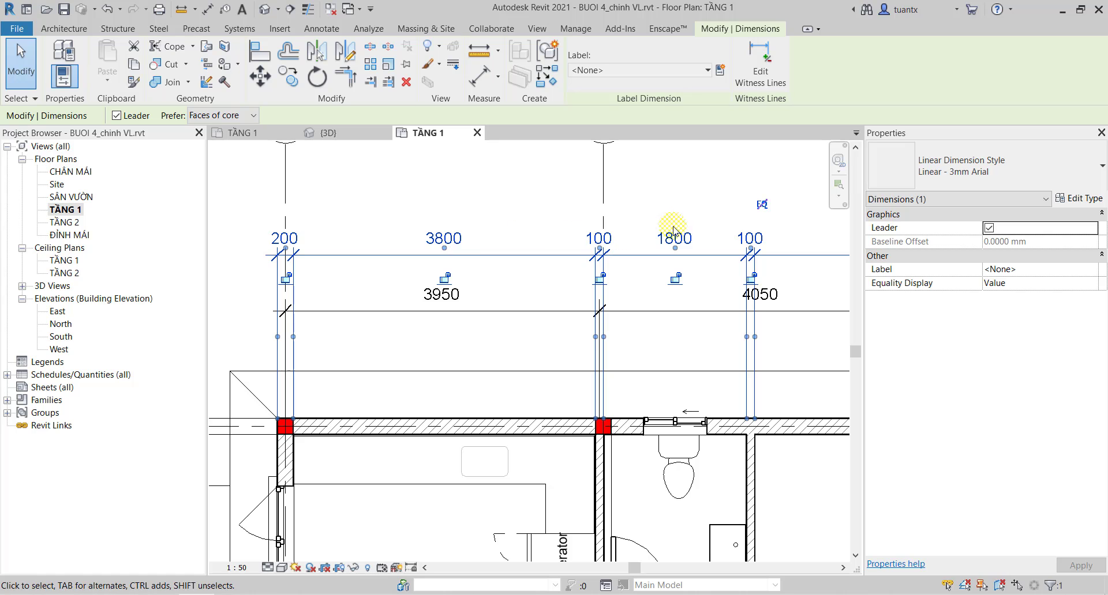
Duplicate the Linear - 3mm Arial type and name the copy 'Linear - 2.5mm Arial'.
click(1075, 199)
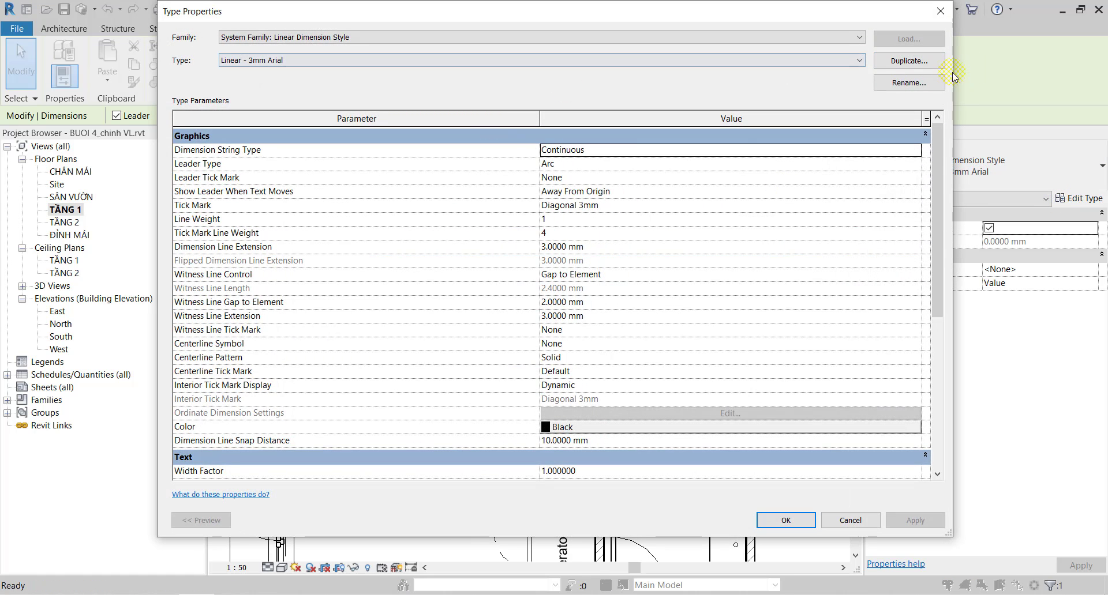
click(928, 67)
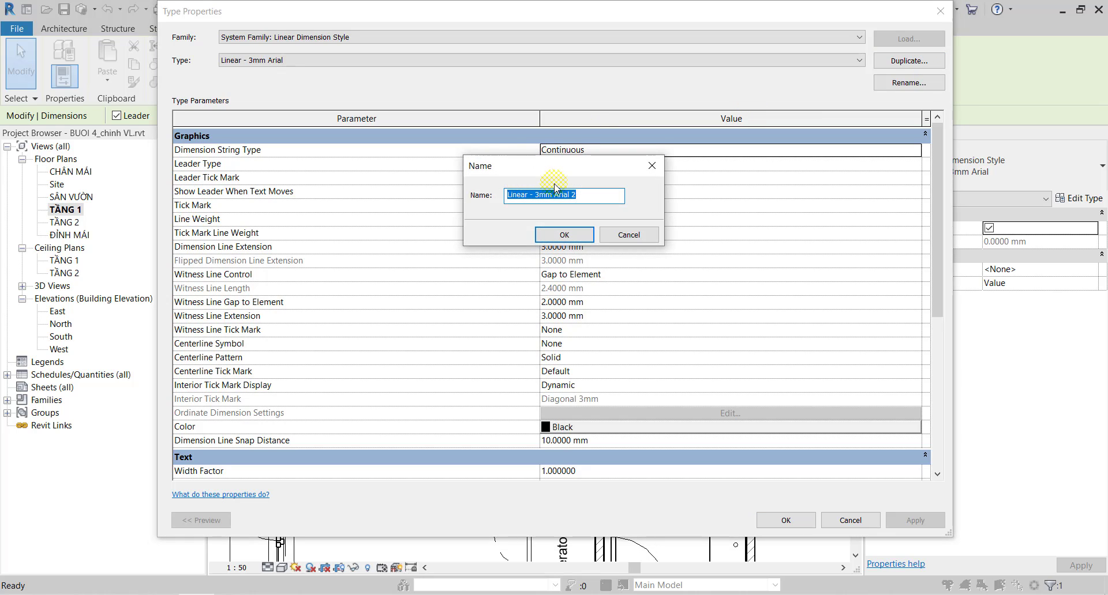
drag(548, 168, 656, 105)
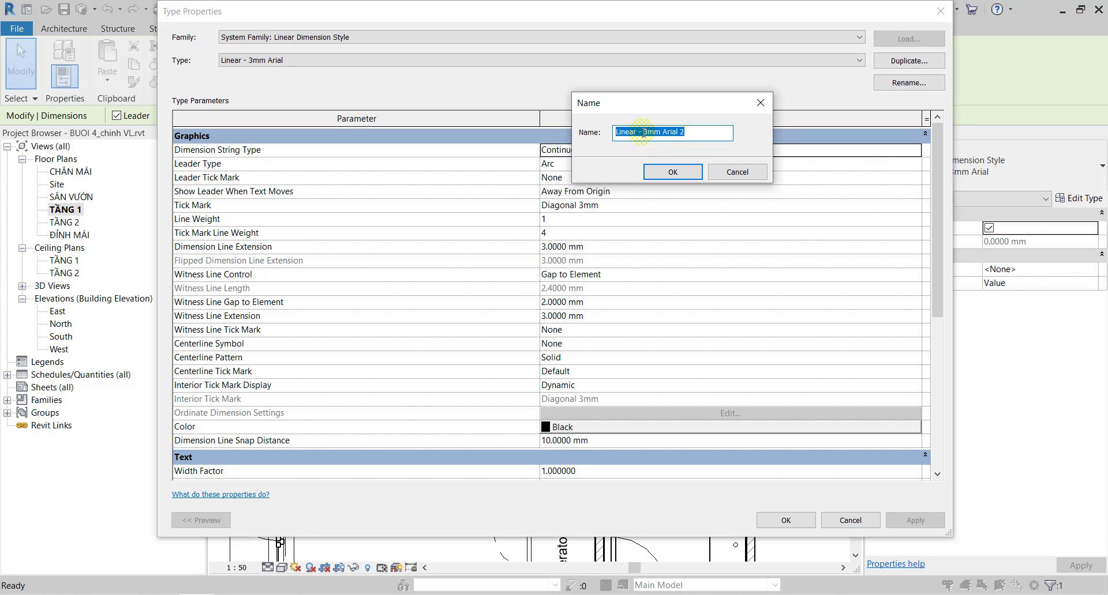
click(642, 132)
text(2.5)
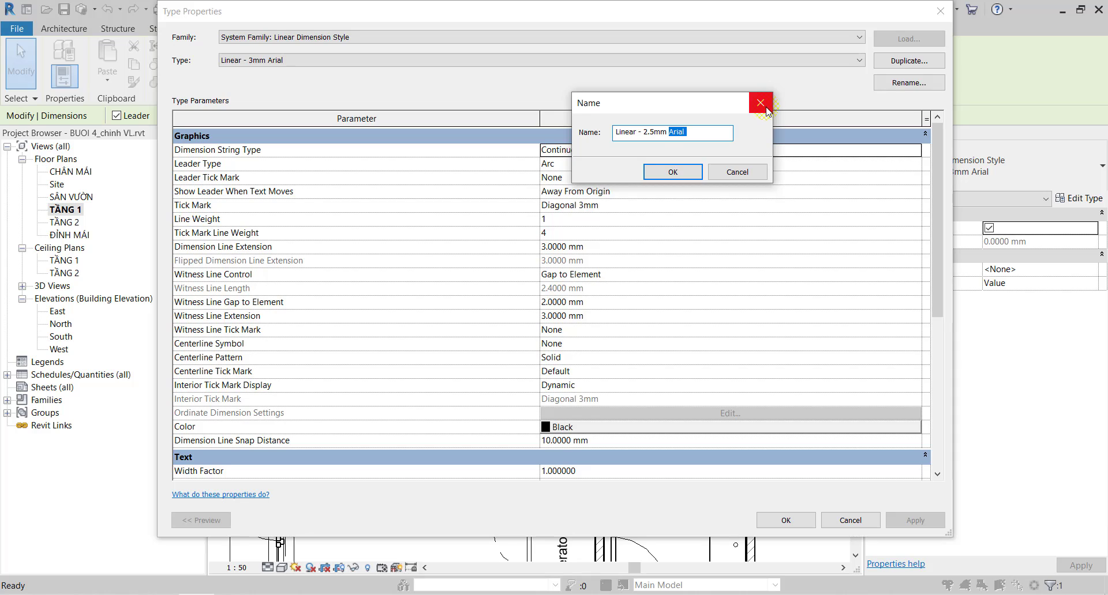
drag(693, 105, 681, 63)
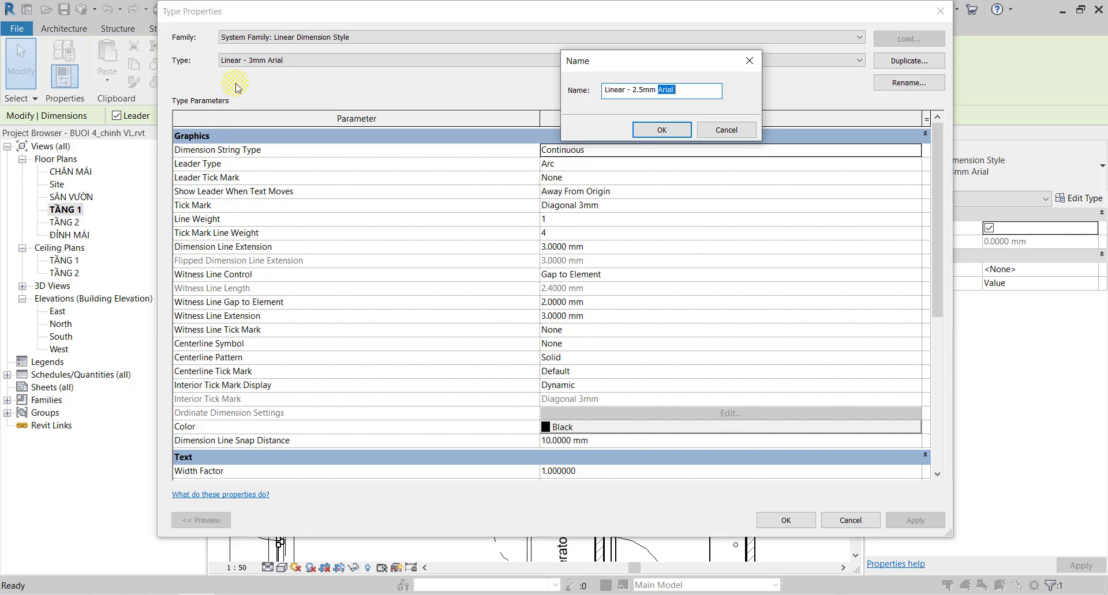
drag(595, 65, 396, 112)
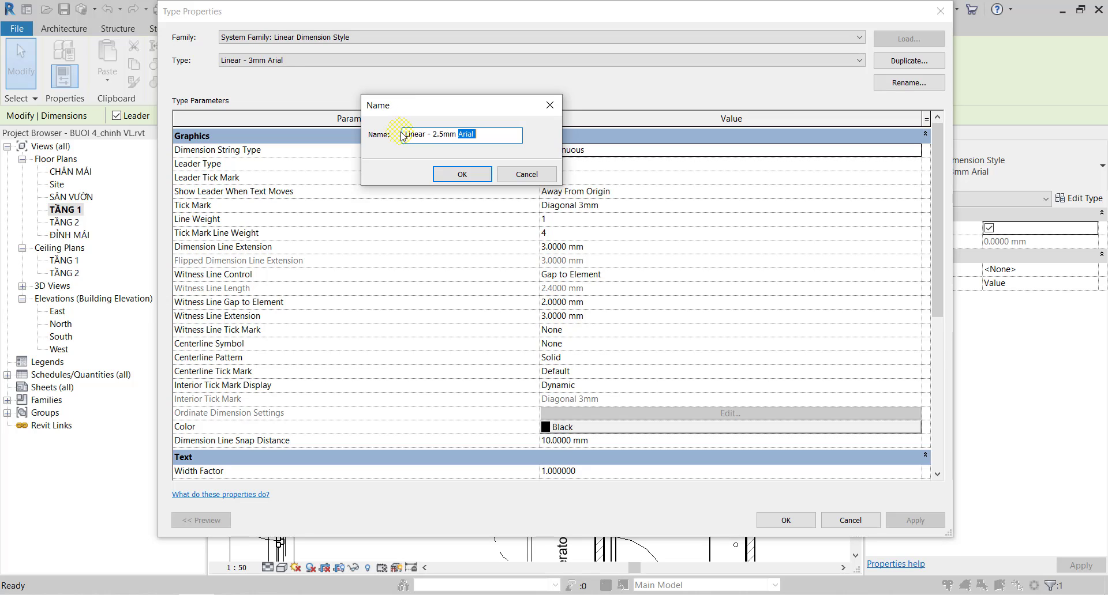
mouse_move(444, 114)
mouse_down()
mouse_move(631, 93)
mouse_move(524, 22)
mouse_move(468, 47)
mouse_up()
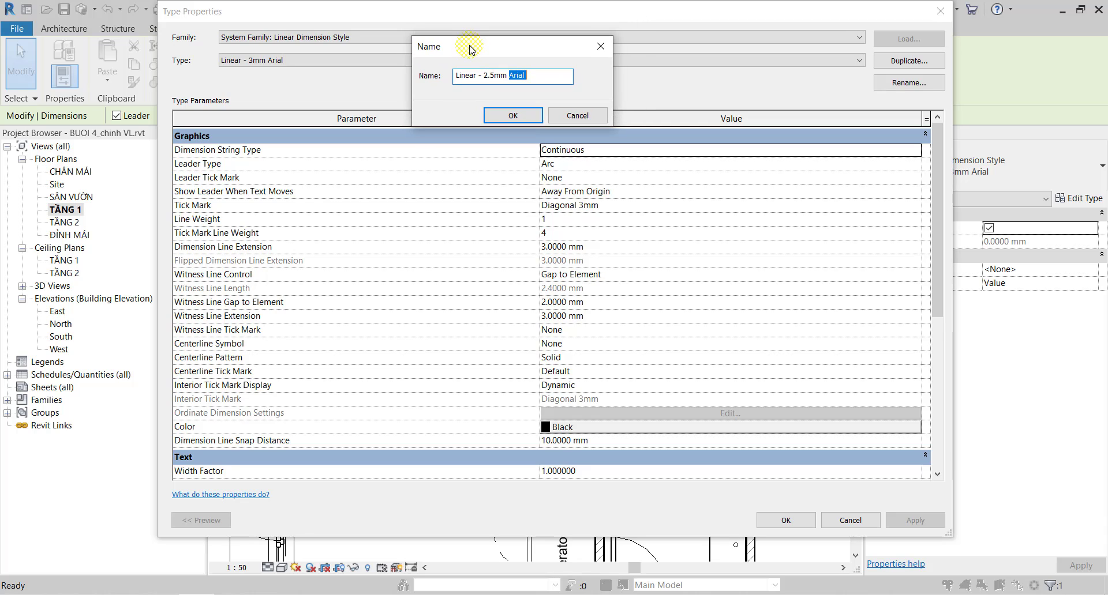
click(513, 116)
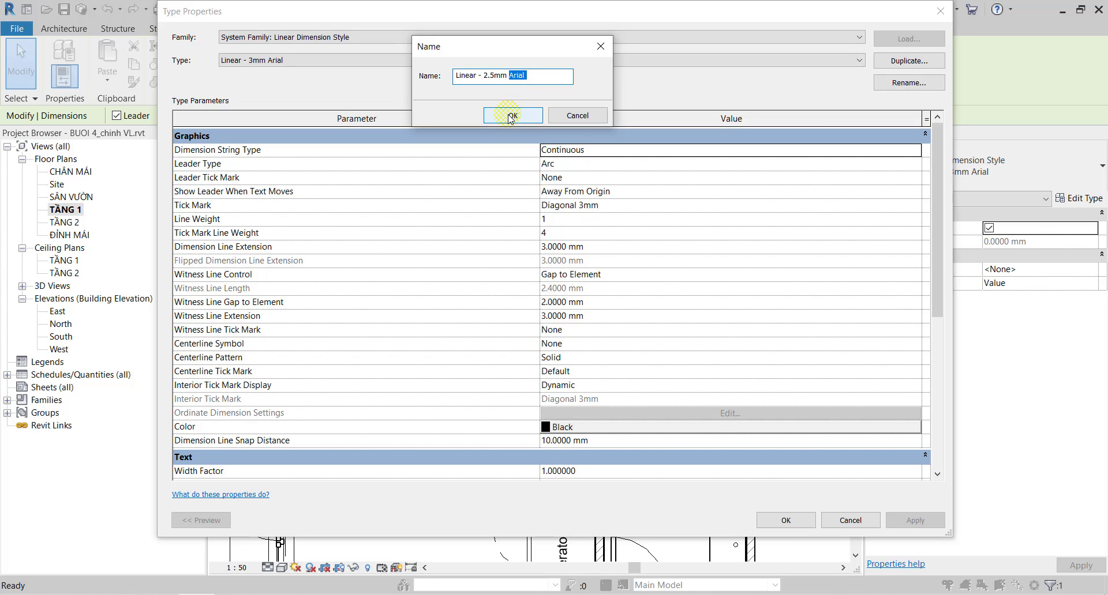
Confirm the 'Linear - 2.5mm Arial' name and narrow the Type Properties dialog to reveal the plan.
click(511, 116)
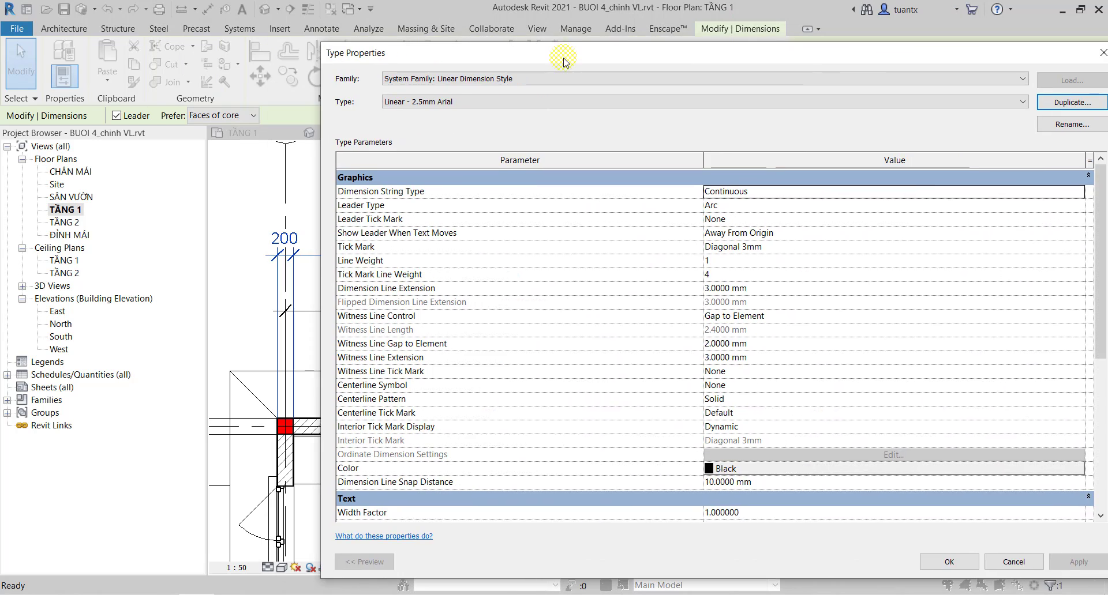
mouse_move(733, 6)
mouse_down()
mouse_move(219, 12)
mouse_move(519, 33)
mouse_up()
click(342, 81)
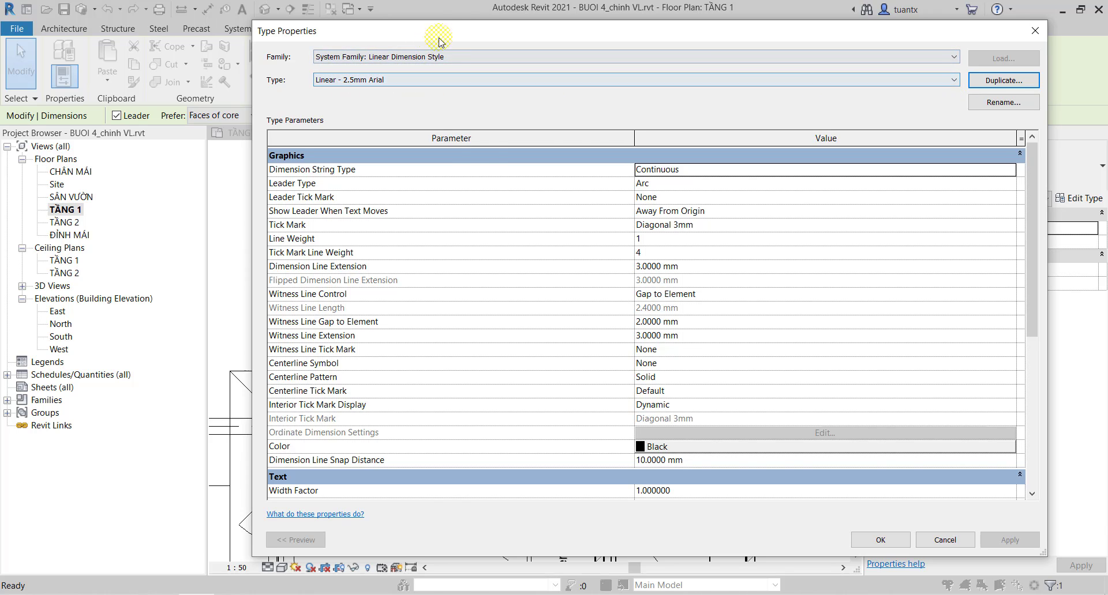
drag(436, 30, 447, 25)
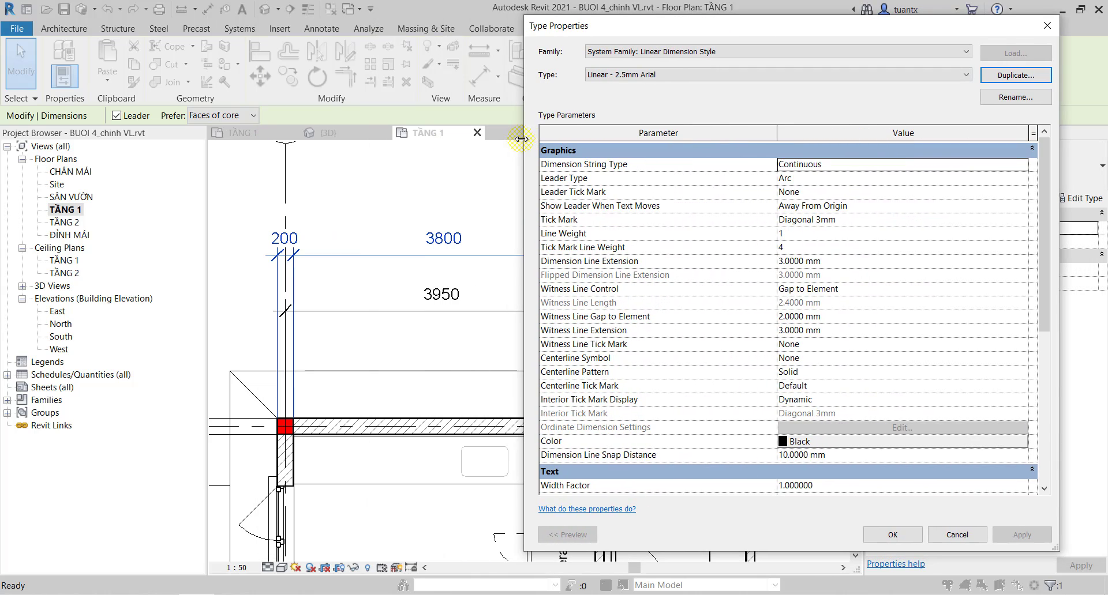
drag(262, 135, 522, 135)
drag(724, 27, 763, 52)
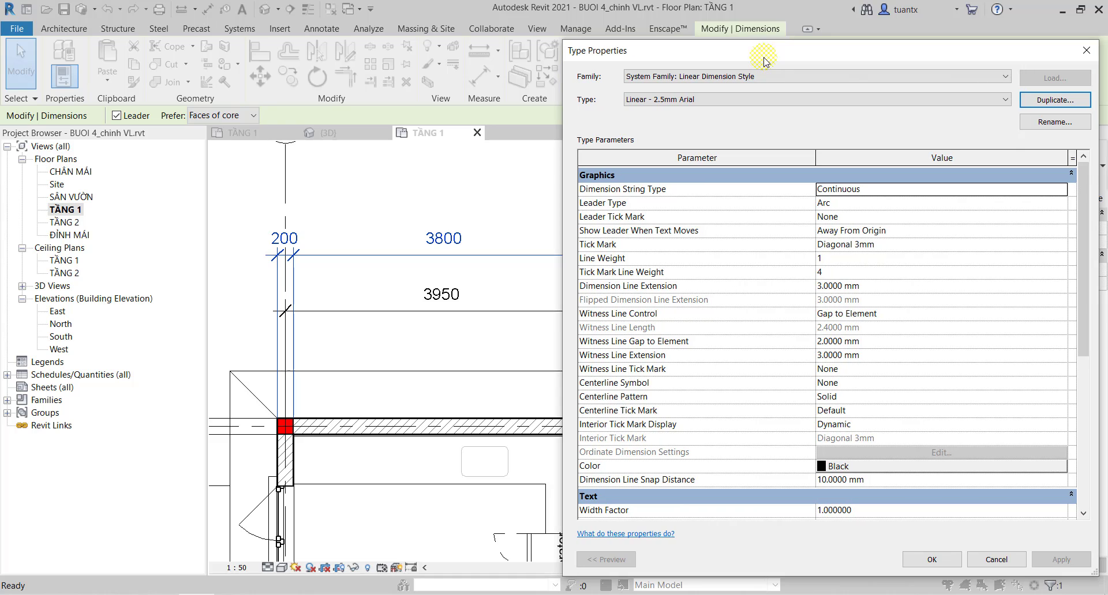
mouse_move(1083, 195)
mouse_down()
mouse_move(1101, 271)
mouse_move(1088, 157)
mouse_up()
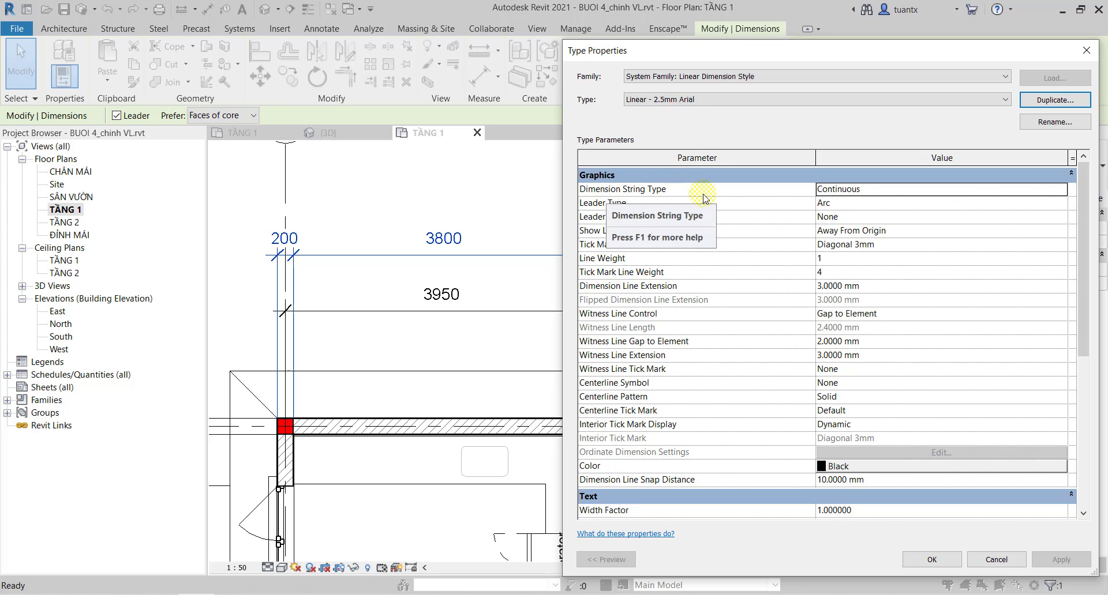
Leave Dimension String Type as Continuous and Leader Type as Arc, and close the dialog.
click(1005, 191)
click(1060, 189)
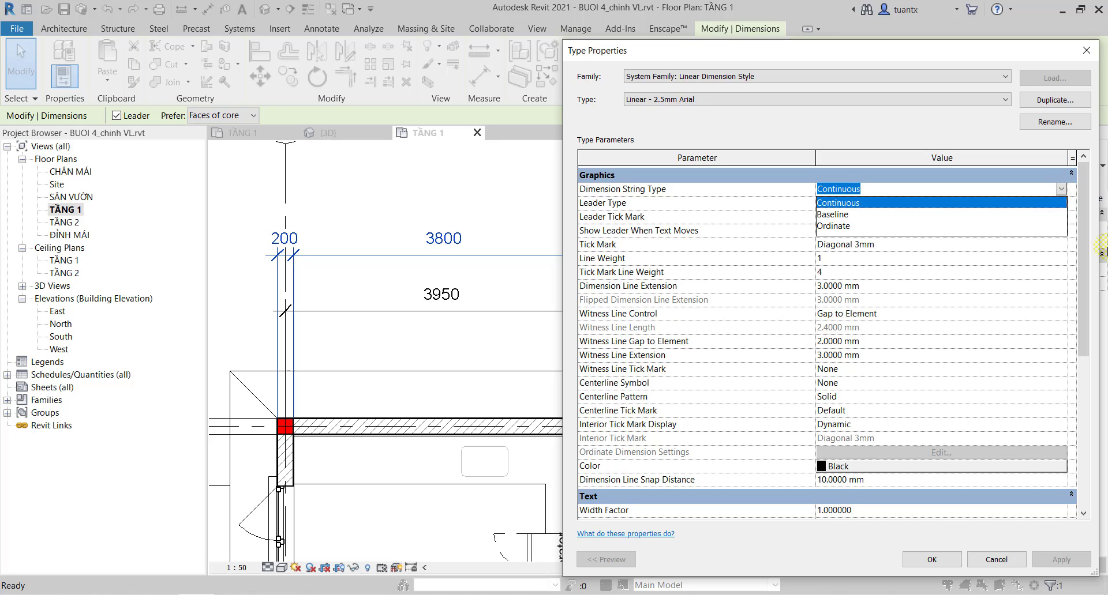
click(769, 195)
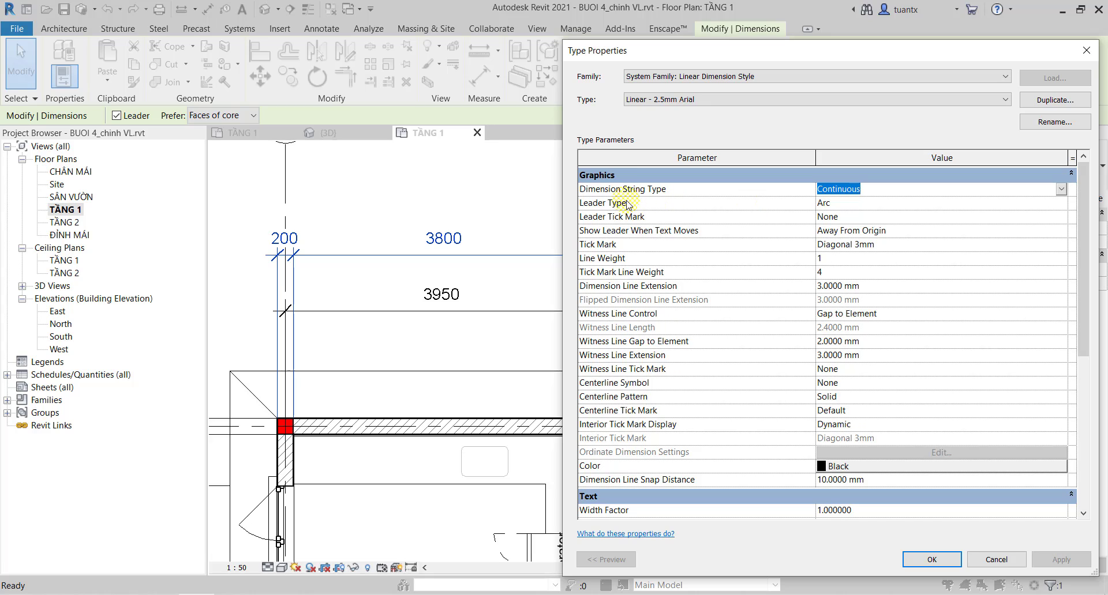
click(828, 204)
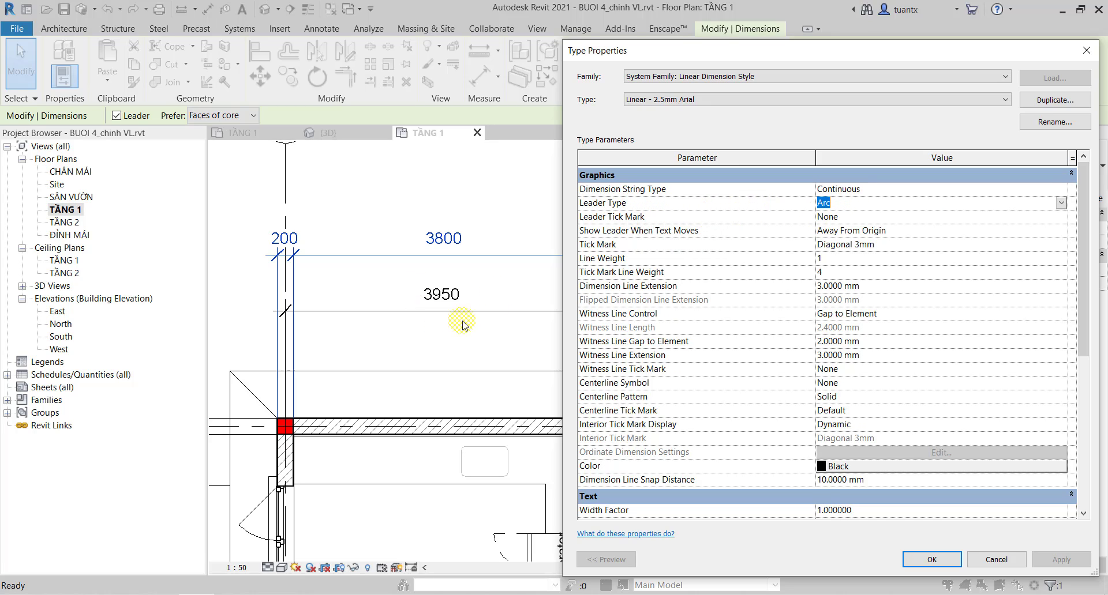
click(925, 565)
Pan to the dimensions along the left wall and clear the selection.
scroll(601, 290, down, 3)
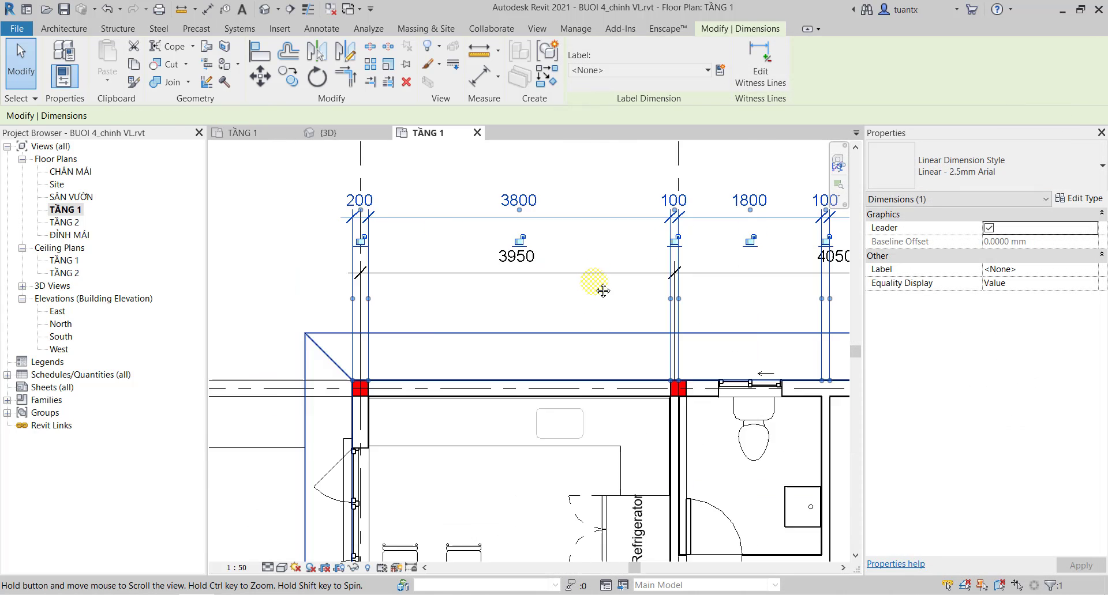
scroll(545, 299, down, 2)
mouse_move(544, 299)
middle_down()
mouse_move(386, 354)
mouse_move(435, 441)
mouse_move(432, 329)
middle_up()
scroll(409, 407, up, 3)
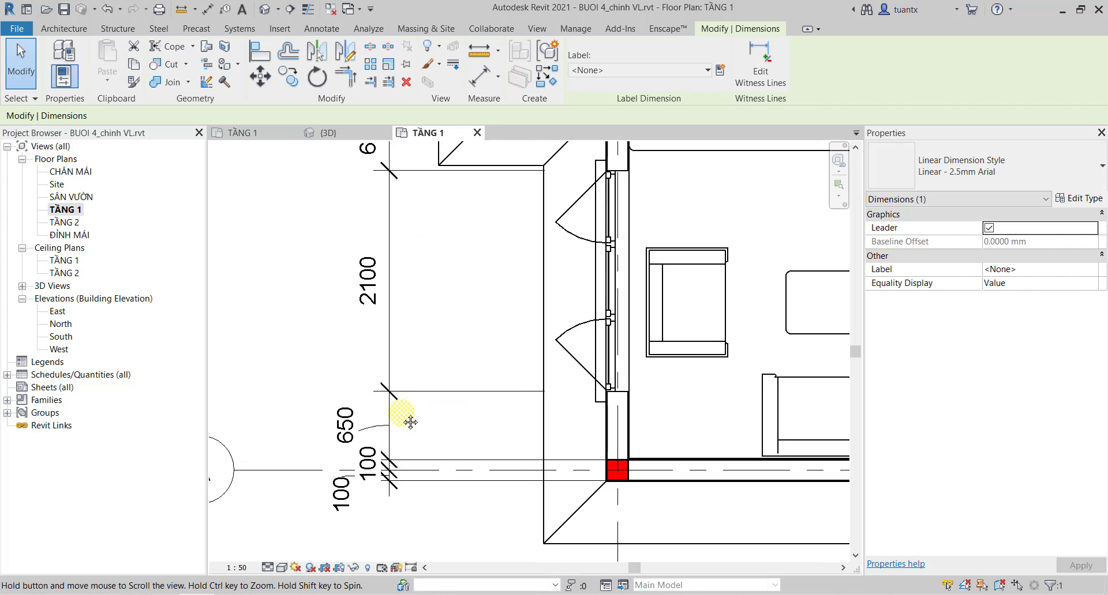
mouse_move(403, 421)
middle_down()
mouse_move(385, 454)
mouse_move(352, 363)
middle_up()
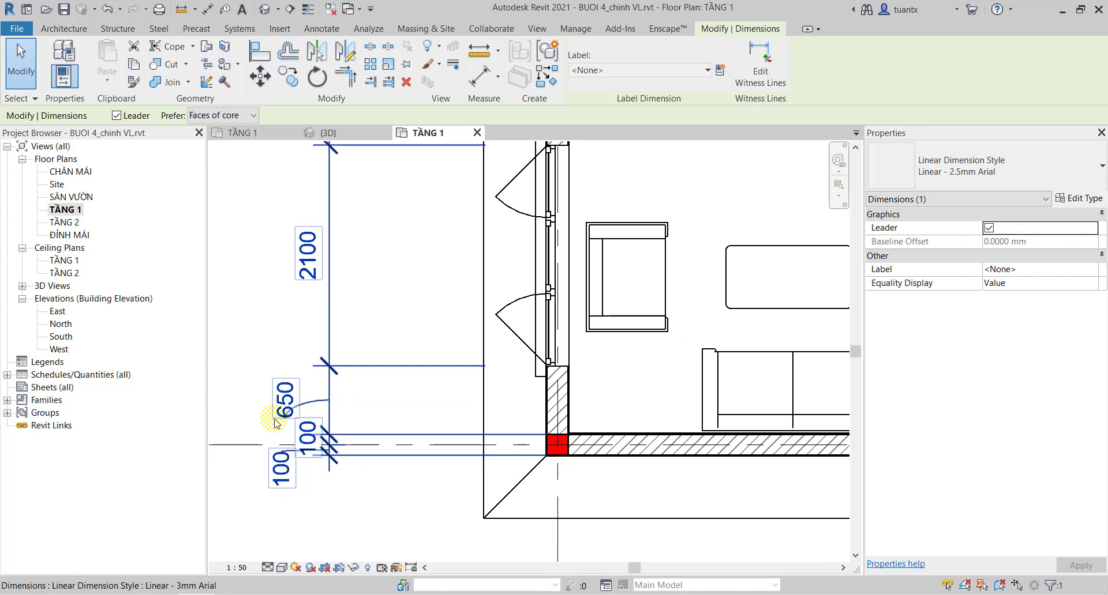
click(246, 383)
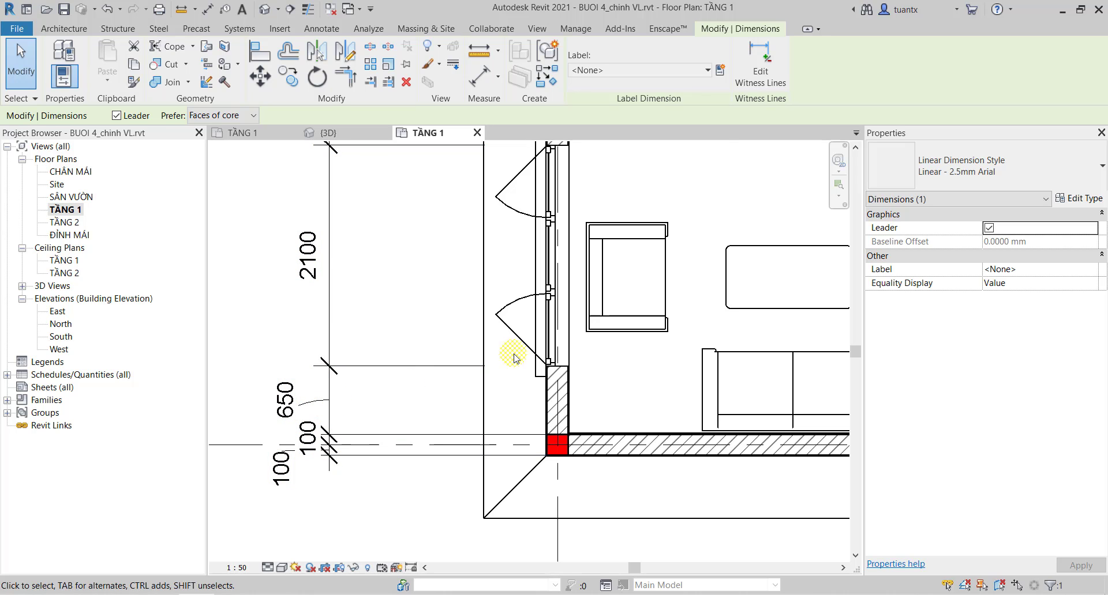
Change the Linear - 2.5mm Arial Leader Type from Arc to Line and apply it.
click(1088, 200)
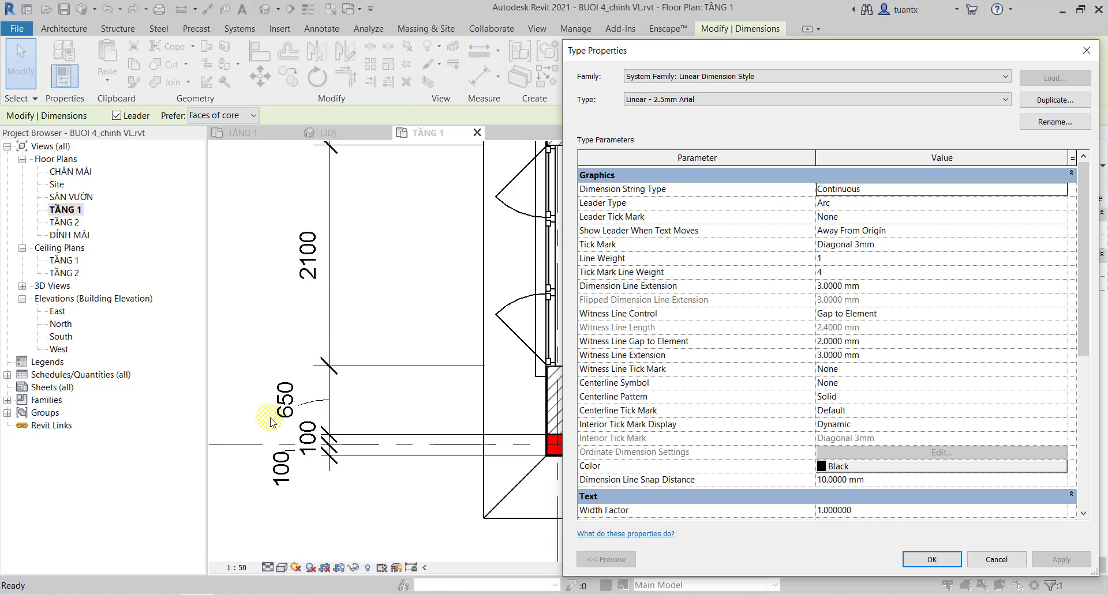
click(865, 204)
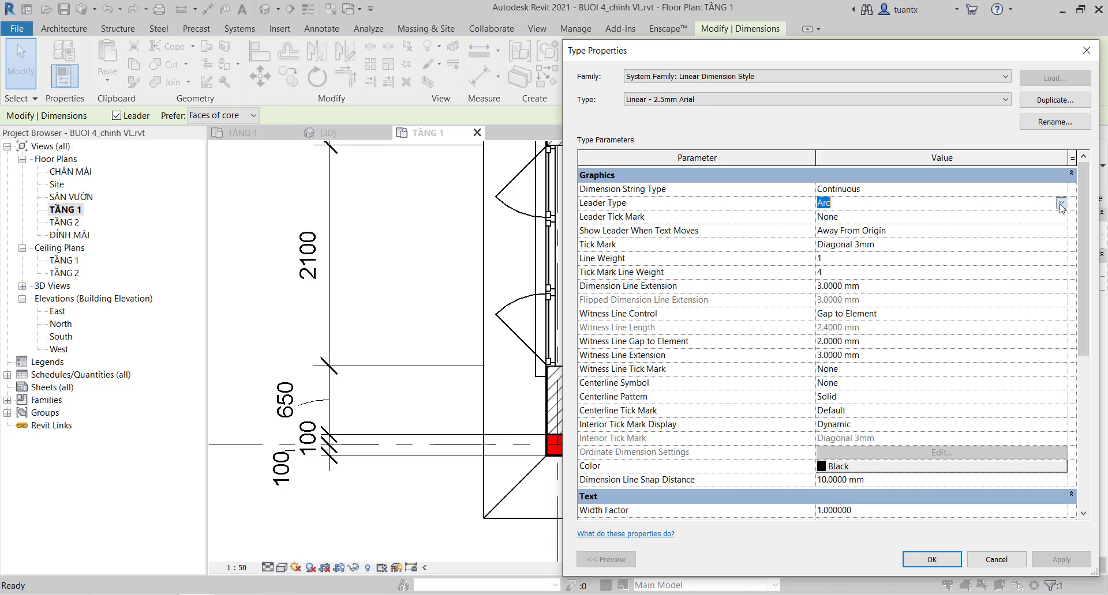
click(1060, 203)
click(823, 216)
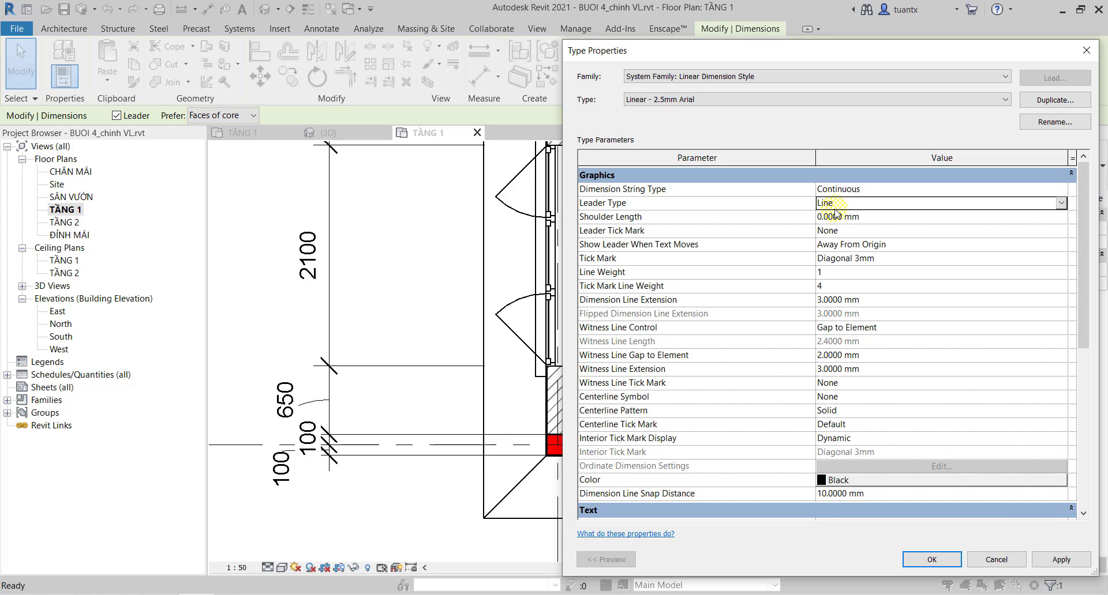
click(1061, 560)
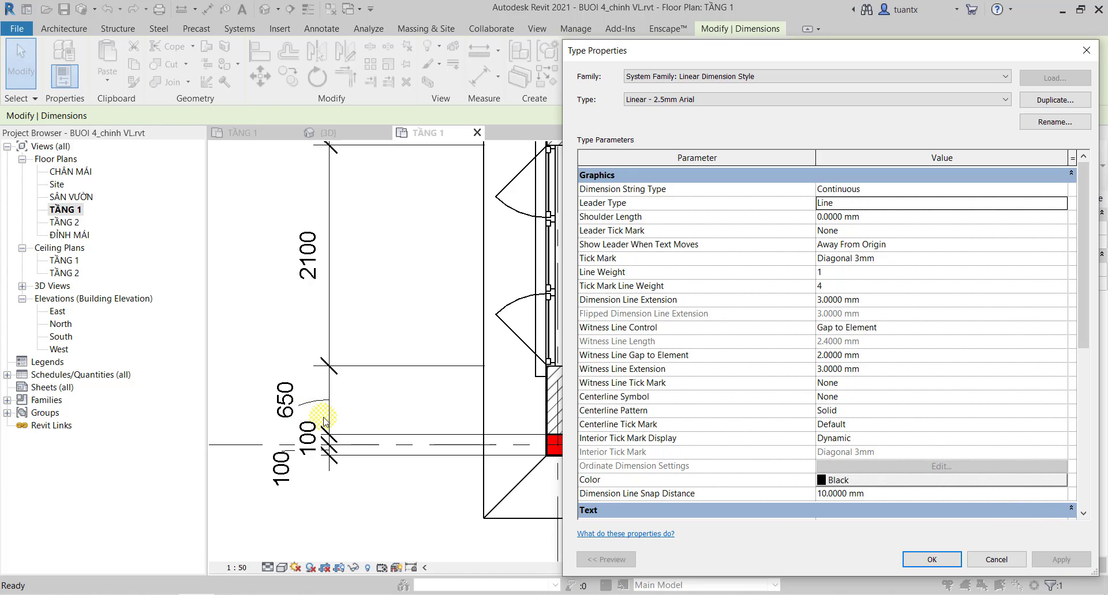
click(930, 560)
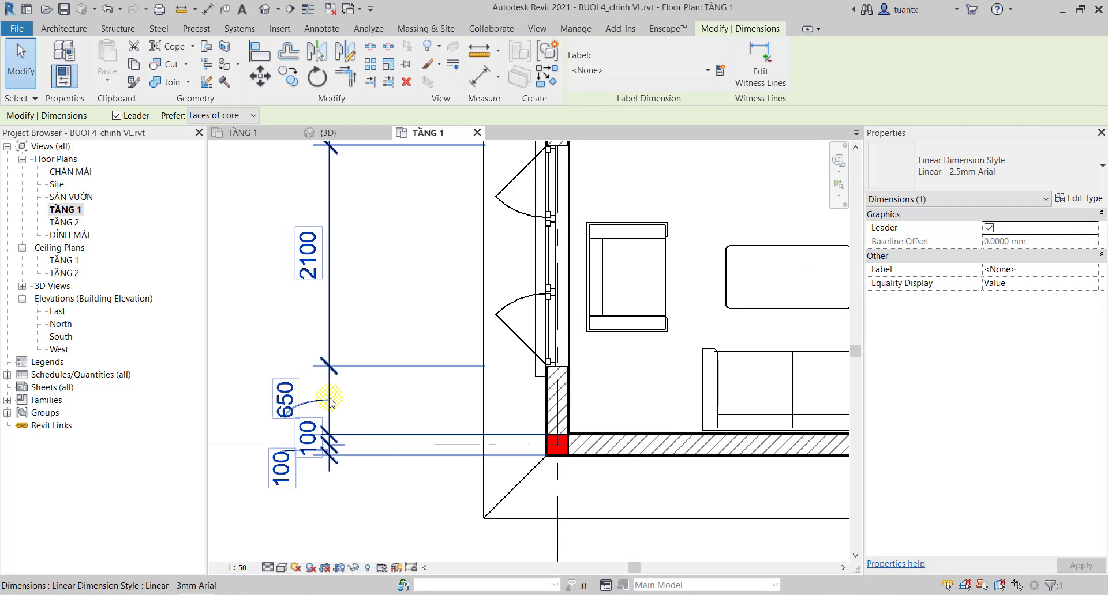
Switch the vertical dimensions to the Linear - 2.5mm Arial type.
click(927, 172)
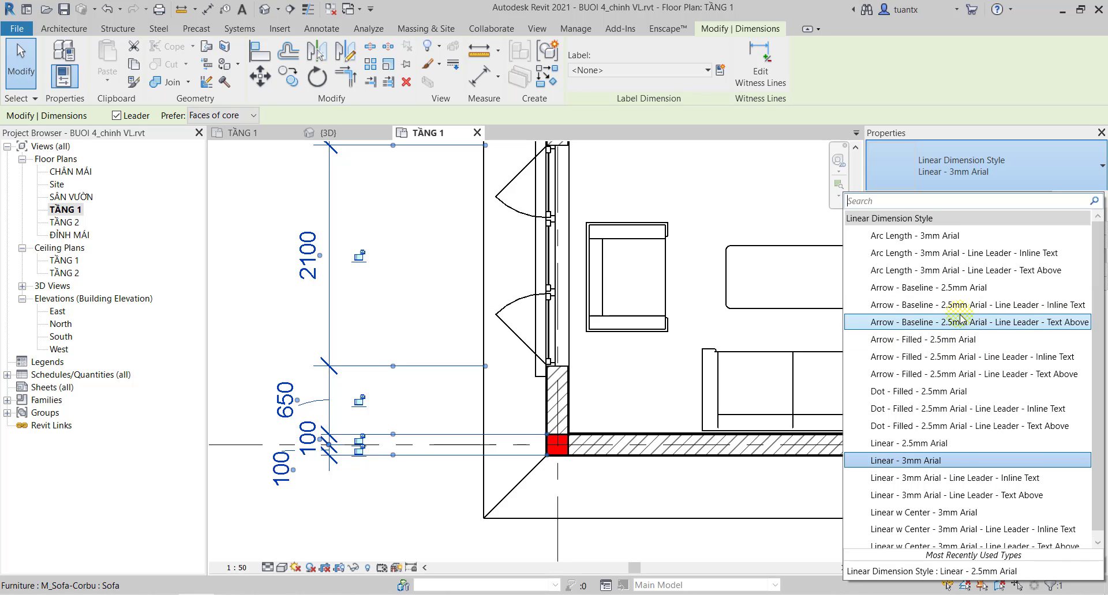
scroll(975, 323, down, 1)
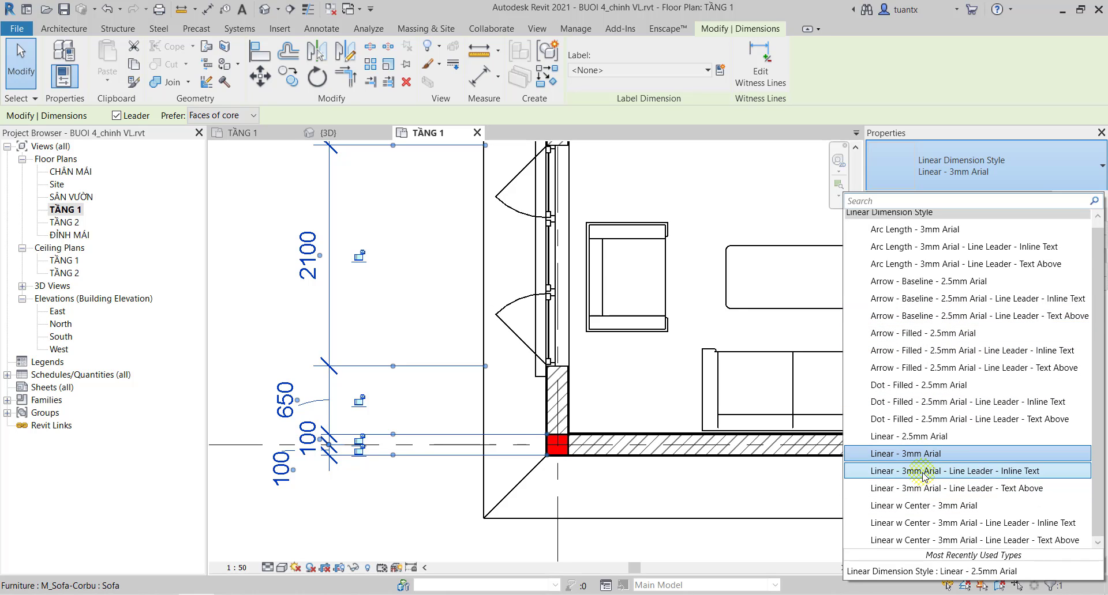
click(915, 438)
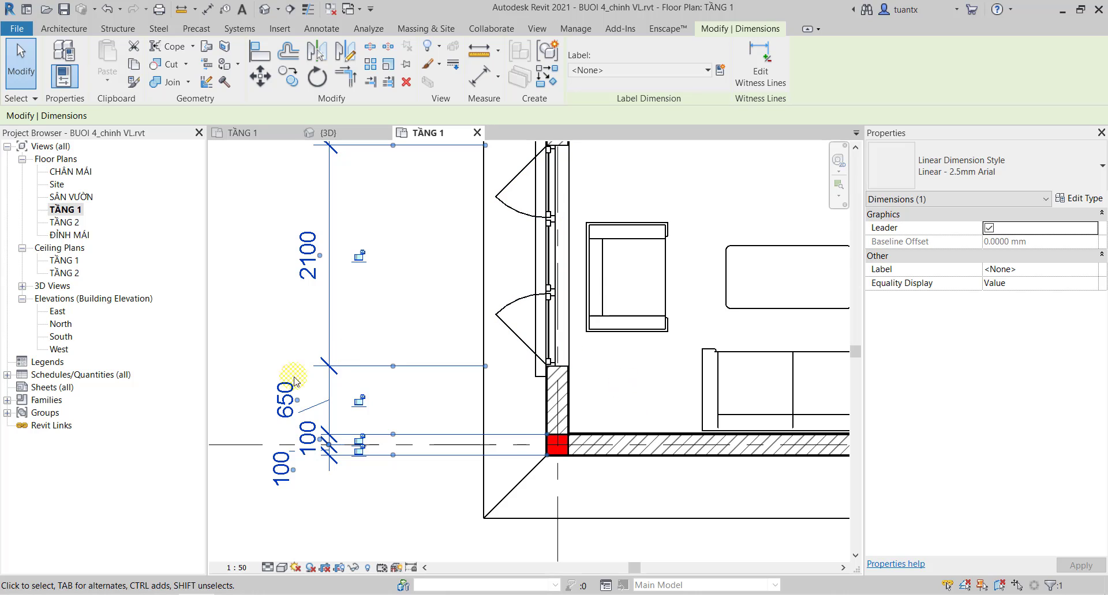
Drag the 650 dimension text up-left onto a leader and reopen the type properties.
click(311, 415)
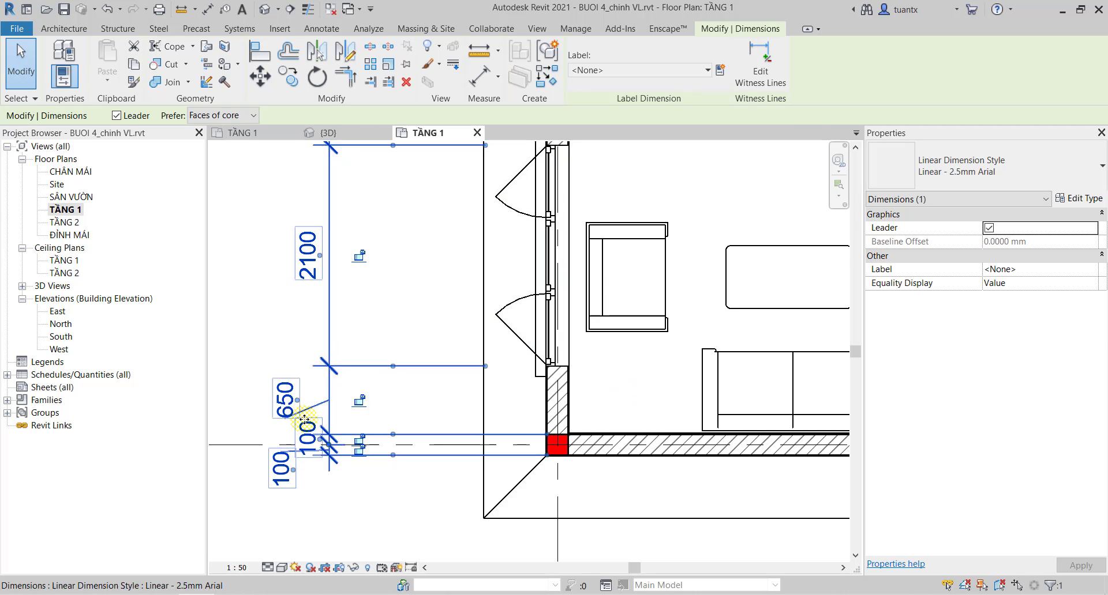
drag(294, 398, 257, 370)
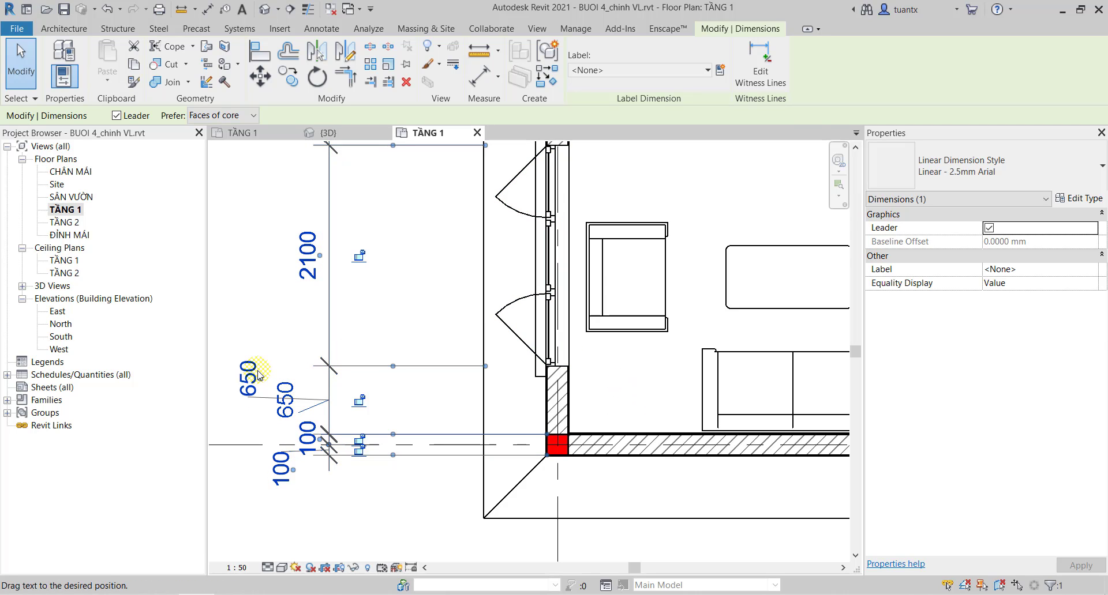
click(1080, 198)
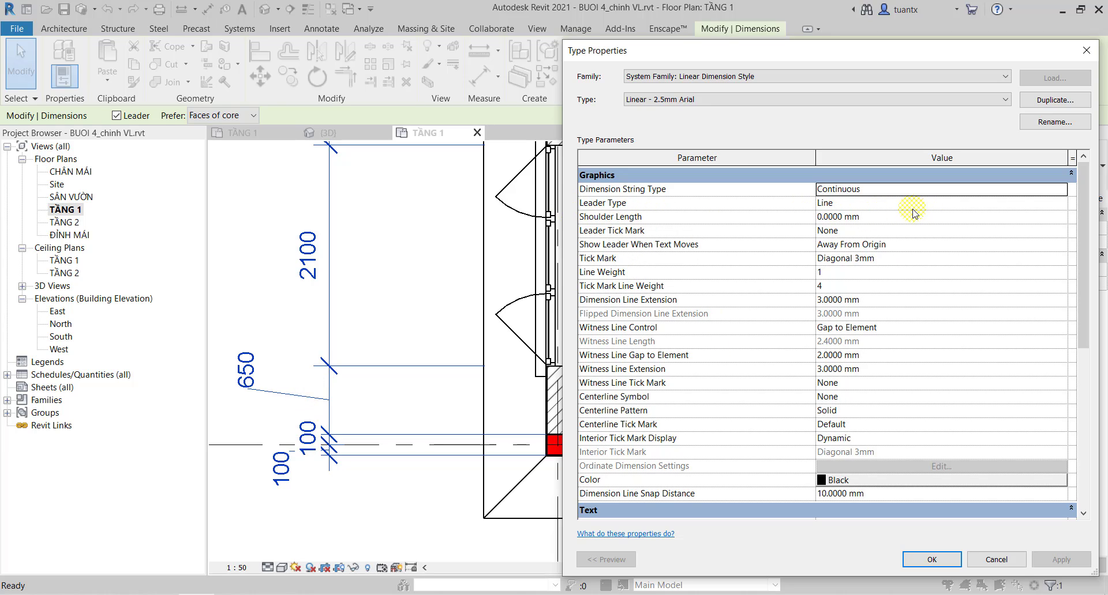
Try an Arc leader type, then set Leader Type back to Line.
click(885, 209)
click(1061, 203)
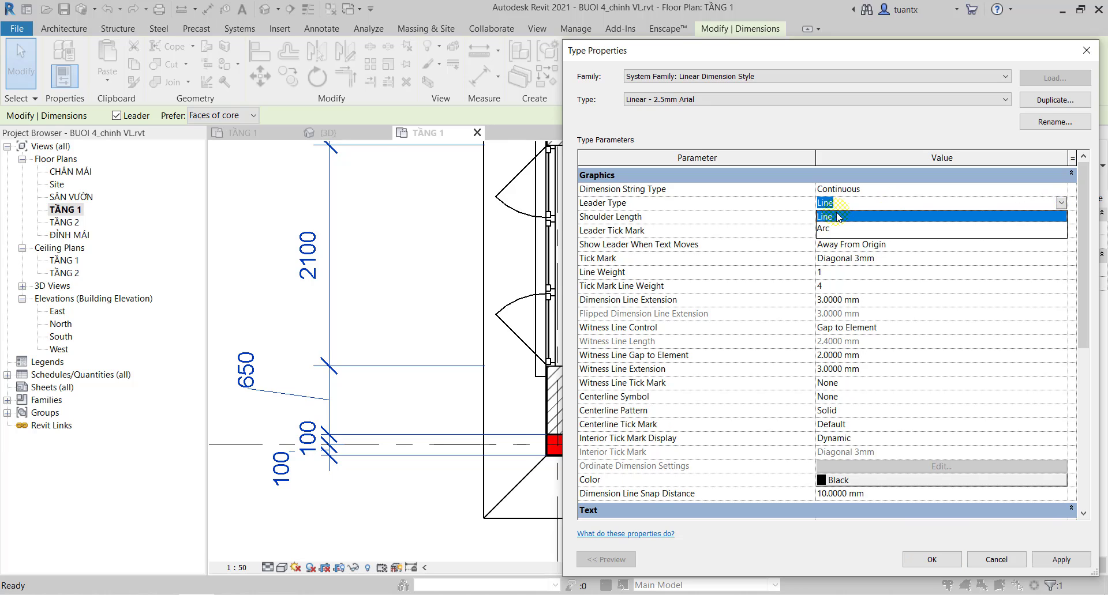
click(834, 218)
click(814, 217)
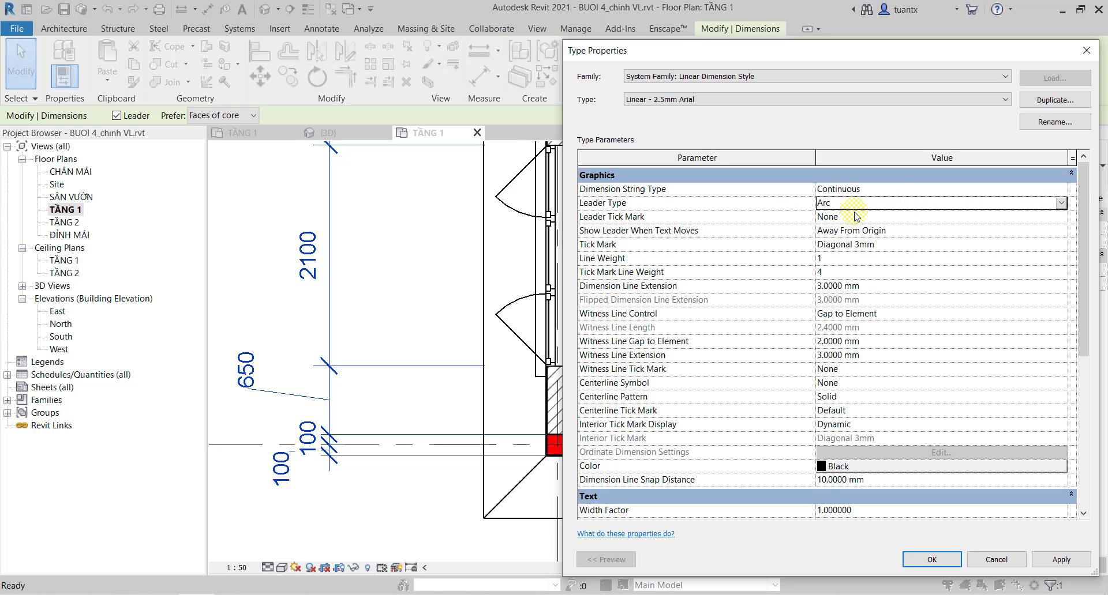
click(1061, 203)
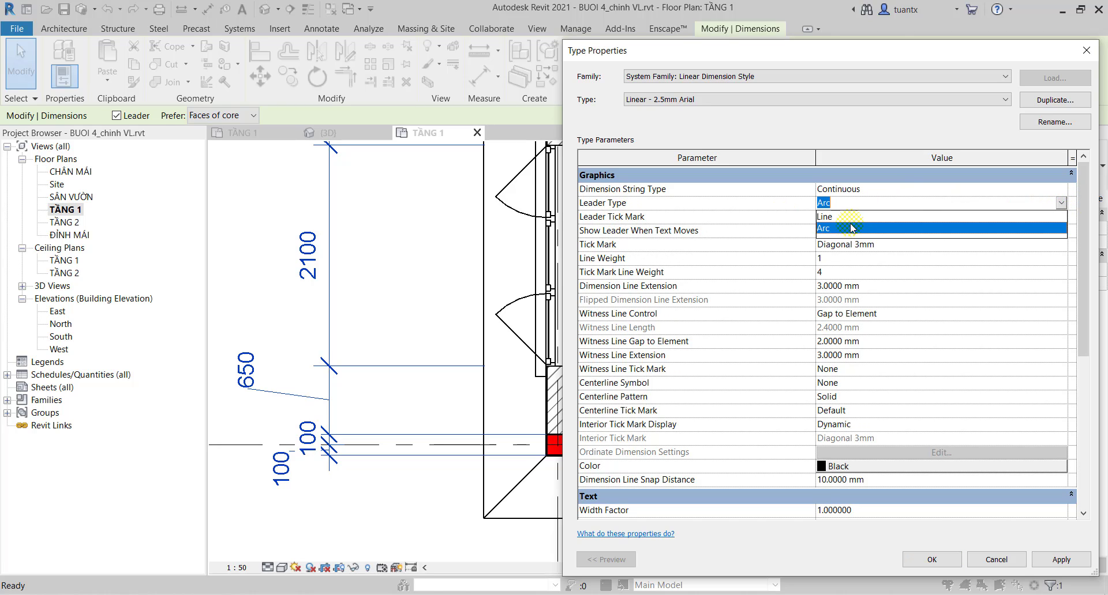
click(834, 217)
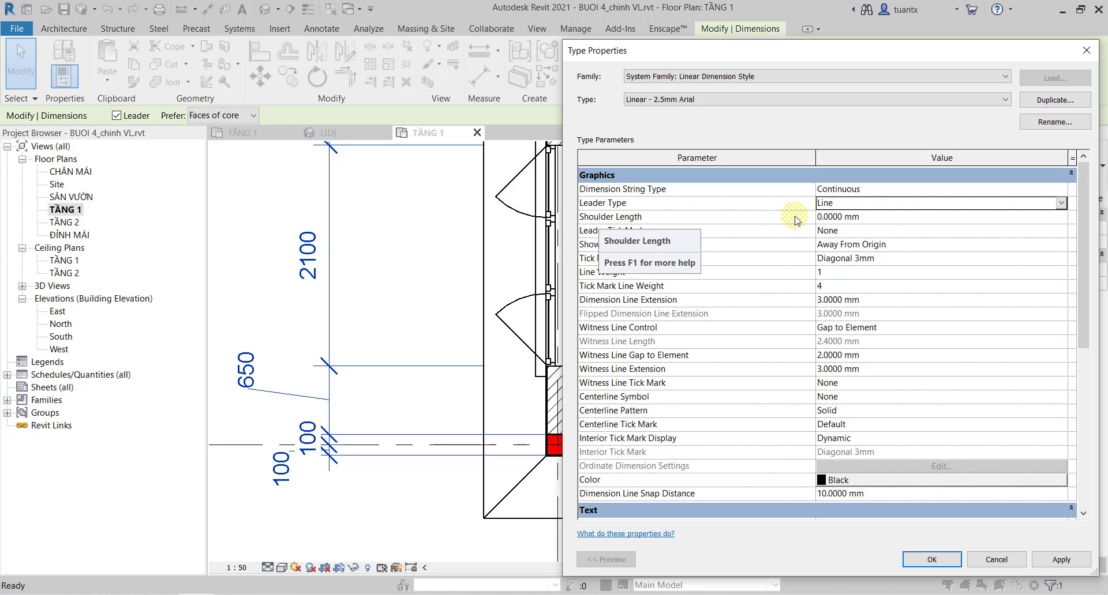
Set Shoulder Length to 5 mm, apply, then change it to 3 mm and apply.
click(866, 218)
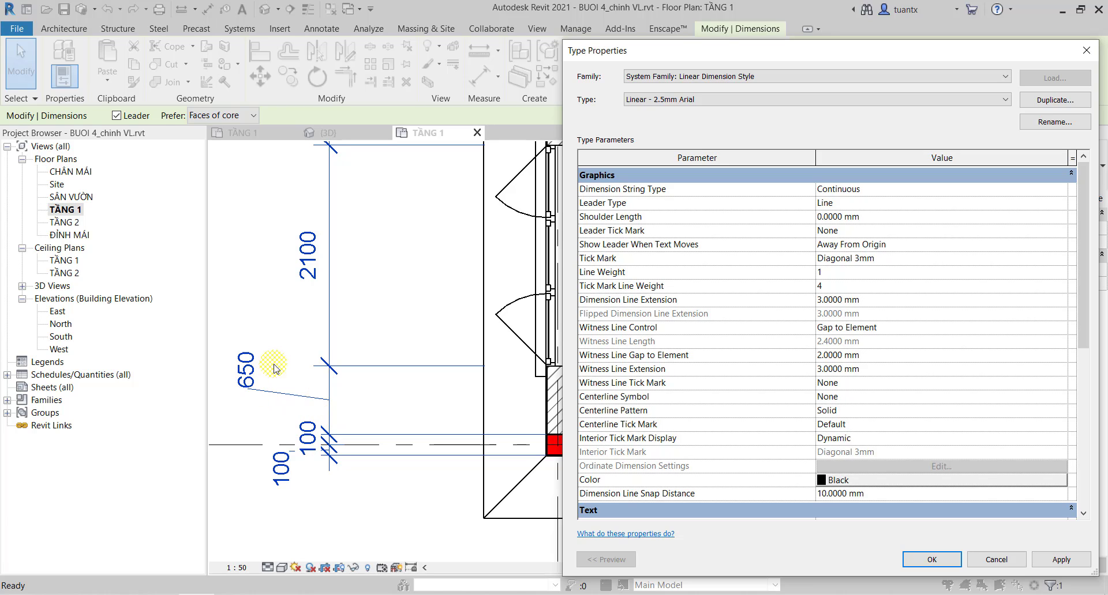
double_click(874, 216)
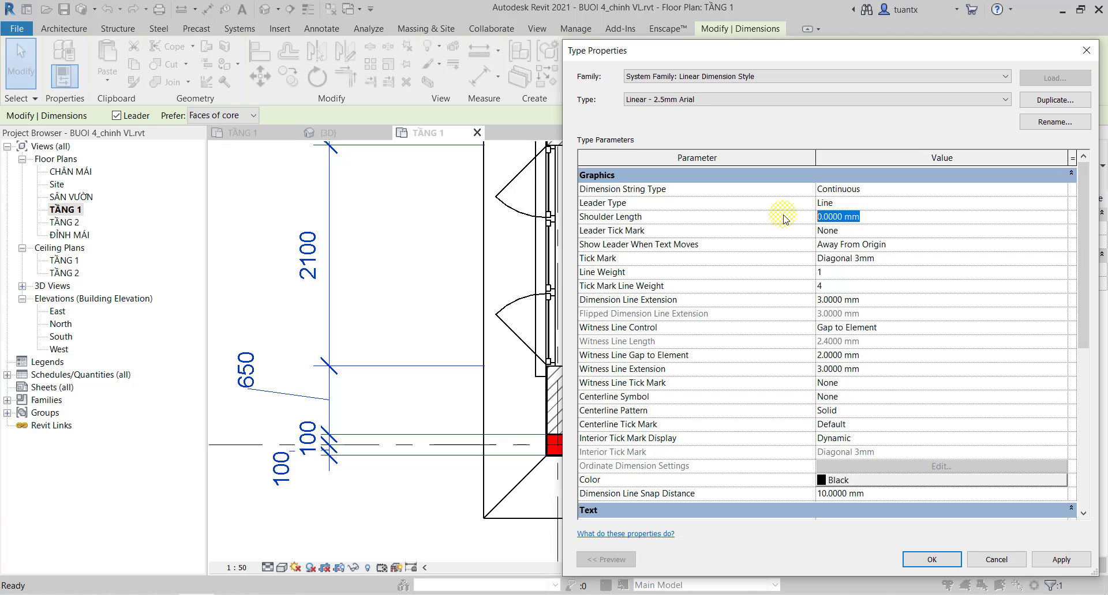
text(5)
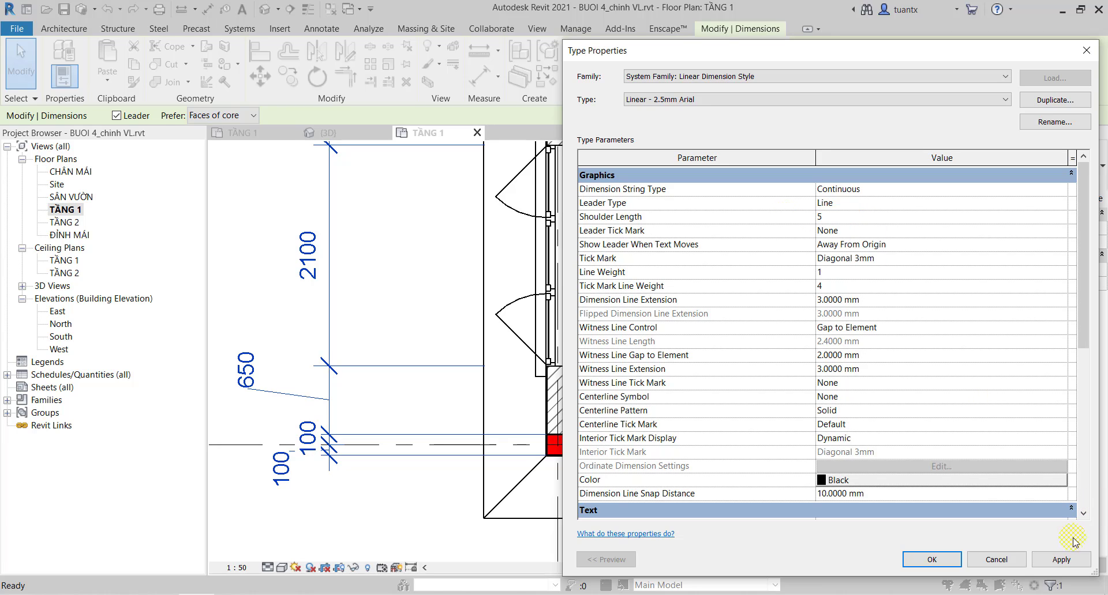
click(1061, 559)
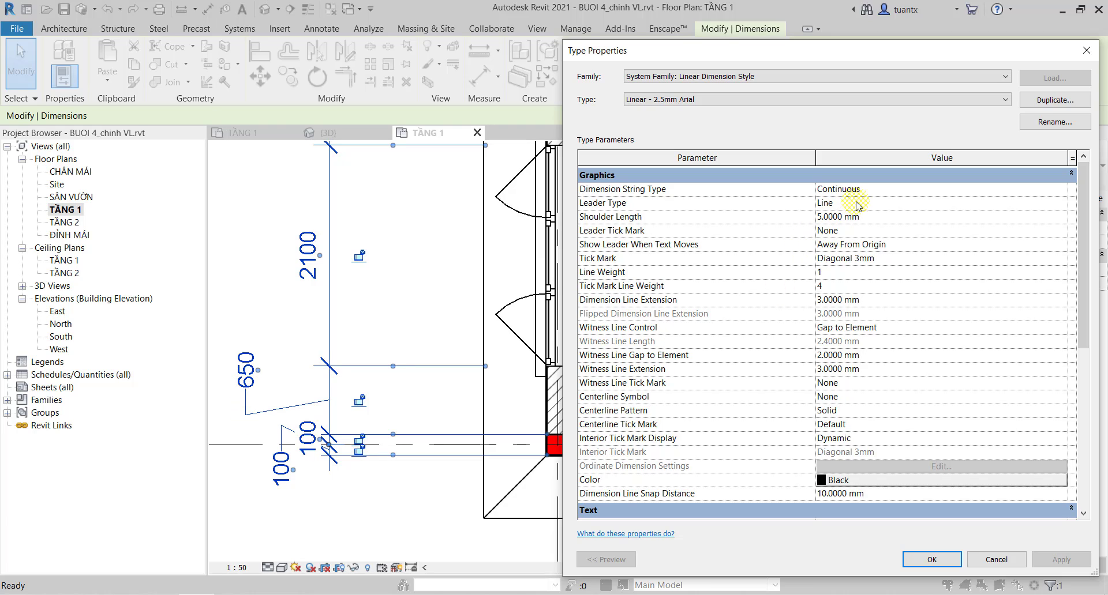
click(865, 217)
double_click(866, 216)
text(3)
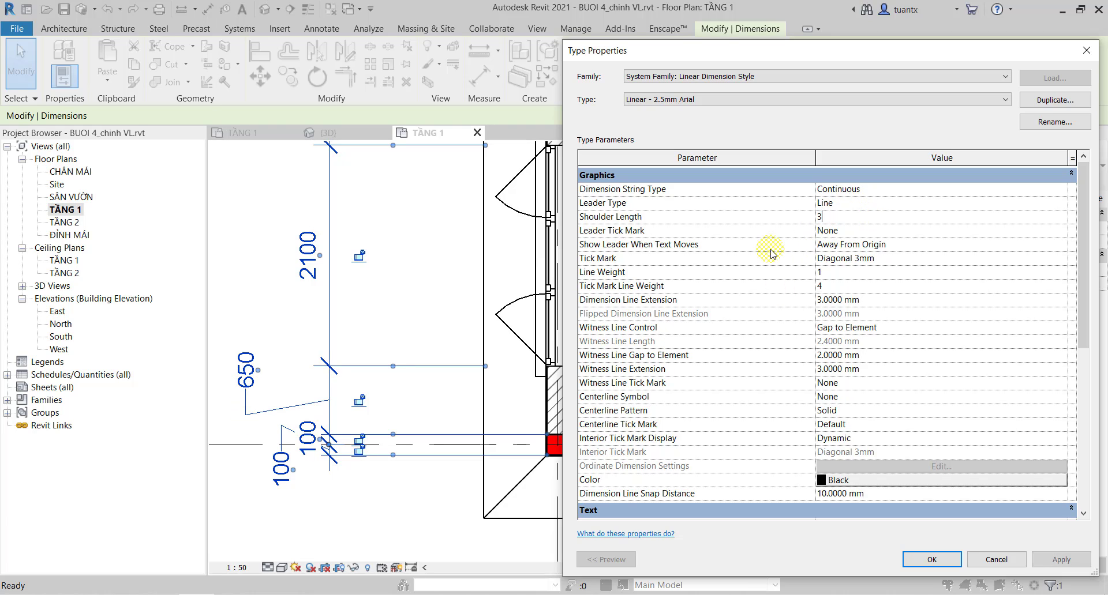
click(1072, 558)
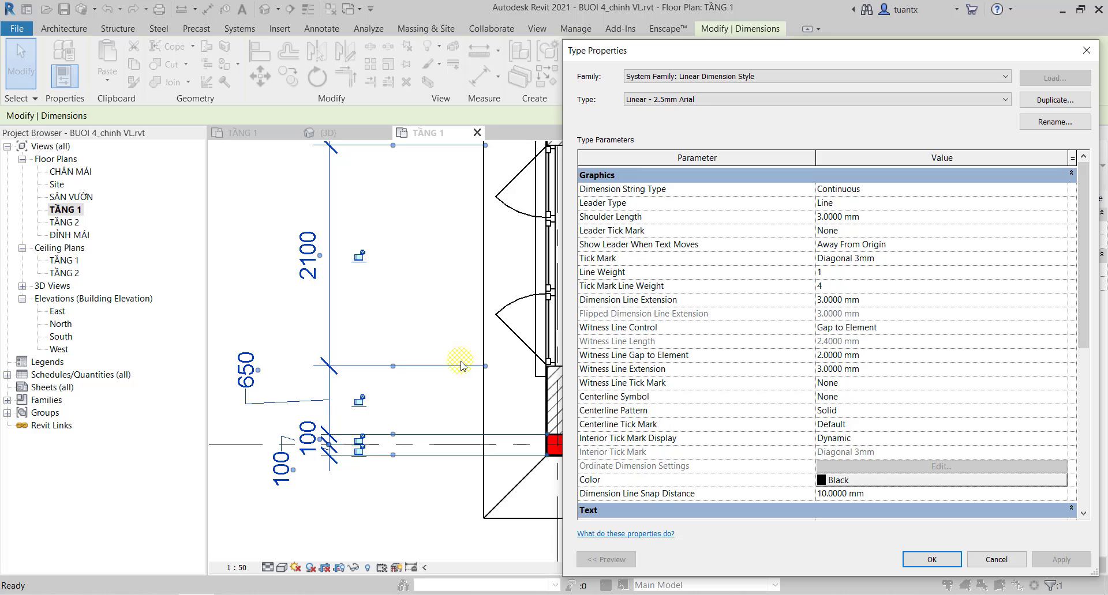
Try Arrow 15 Degree, Arrow Filled 15 Degree and Arrow Filled 20 Degree leader ticks.
click(1060, 230)
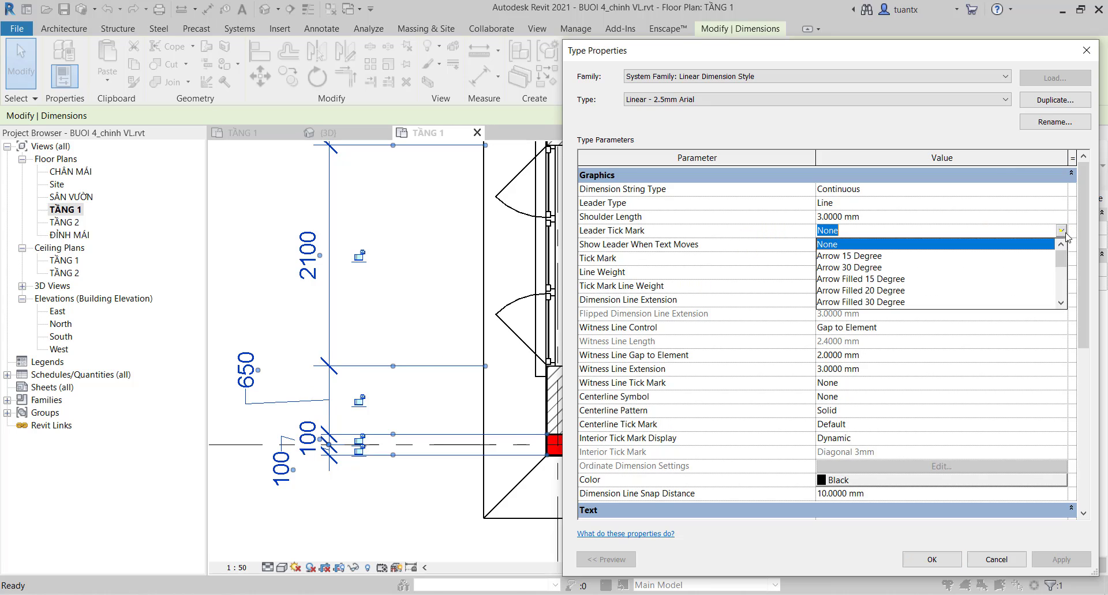
click(867, 256)
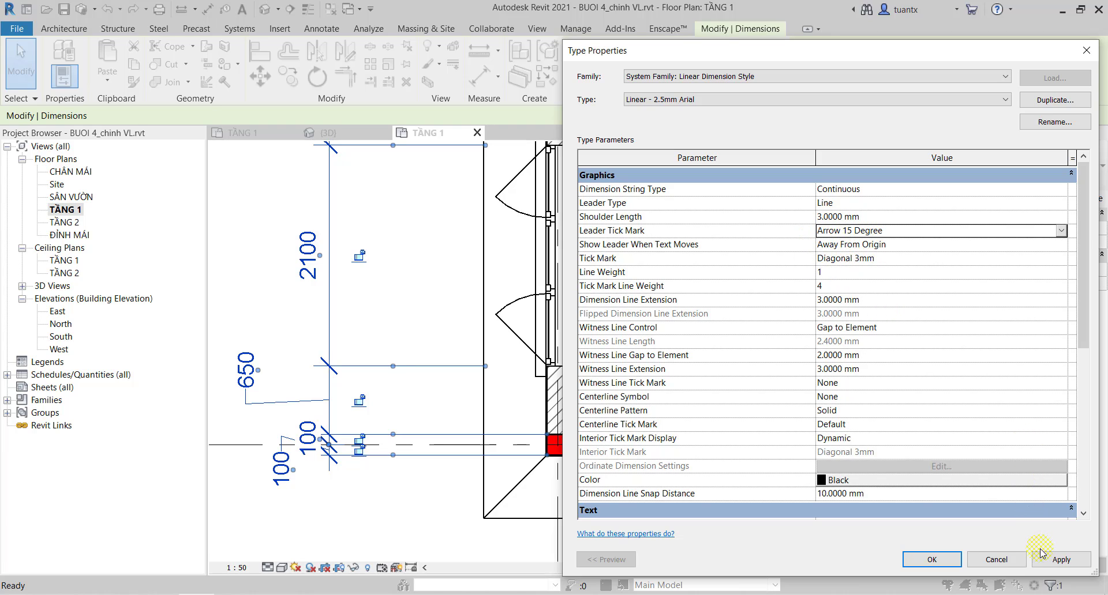
click(1053, 560)
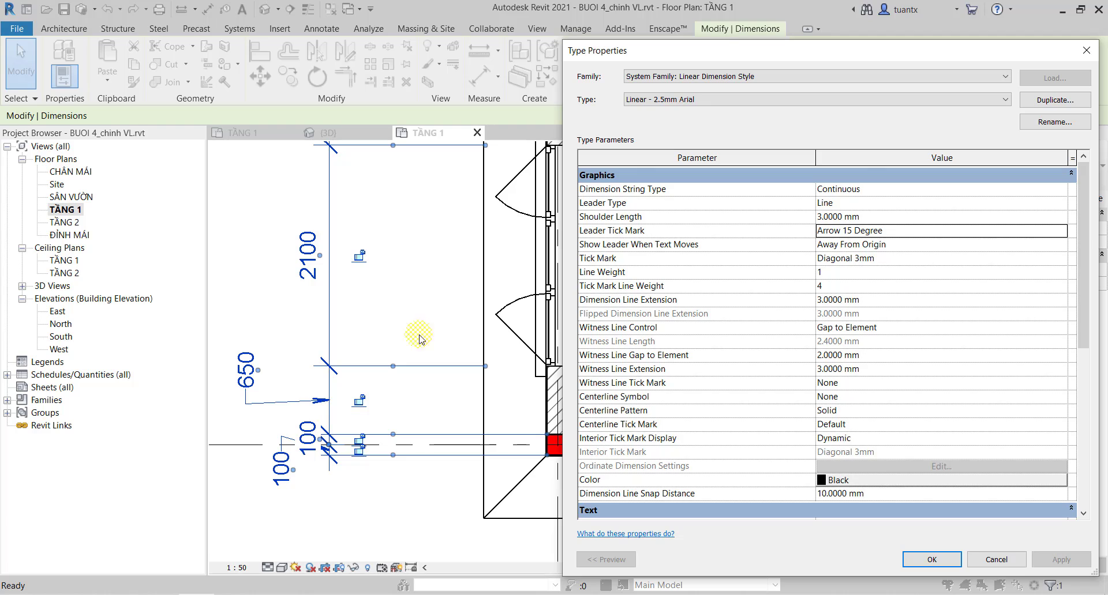
click(989, 232)
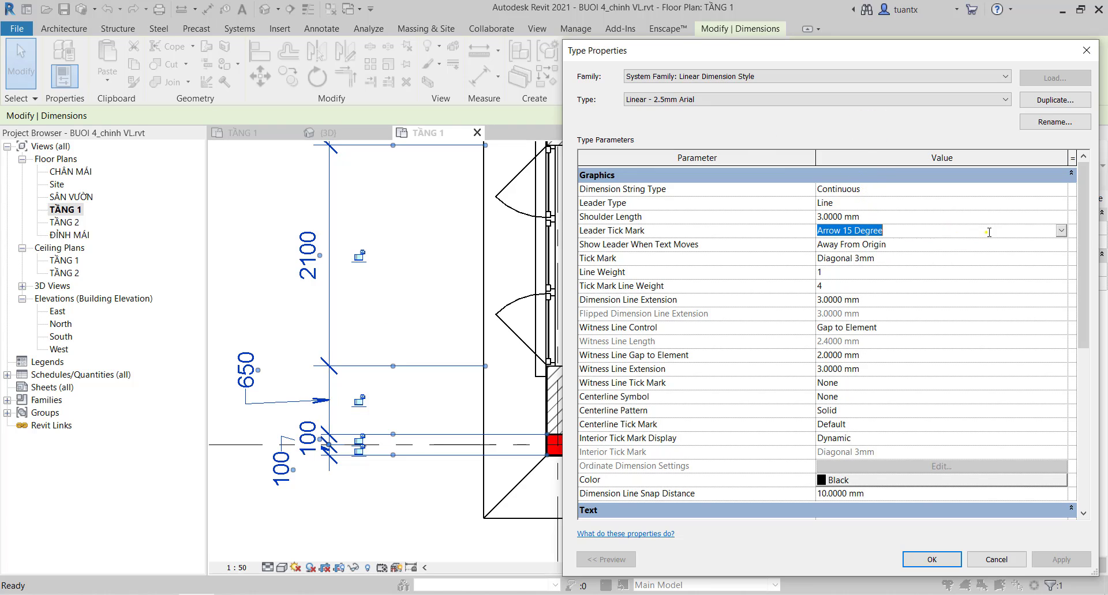
click(1062, 230)
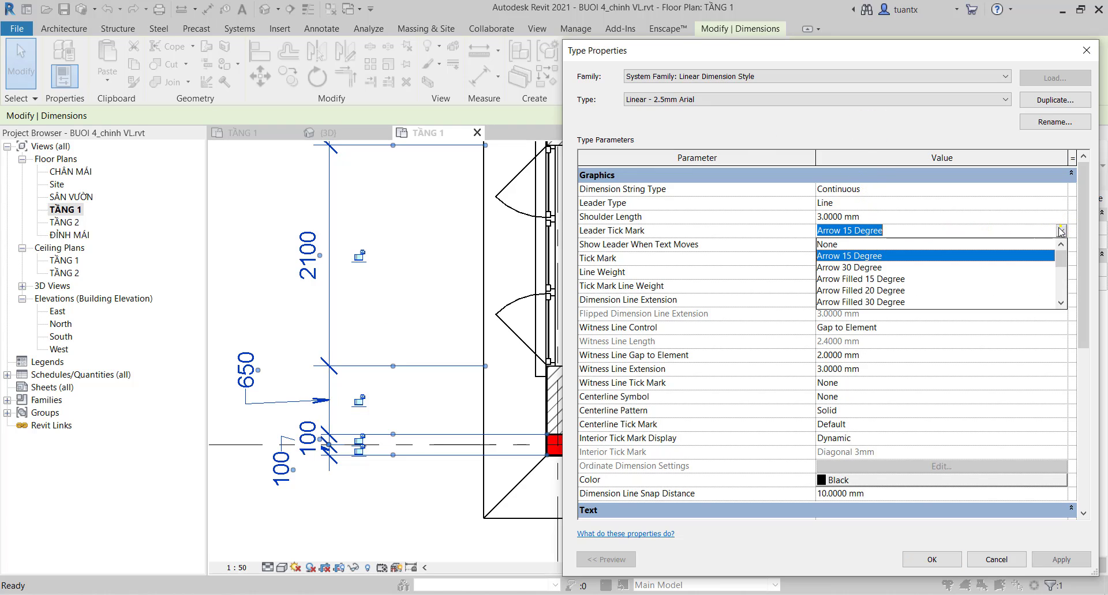
click(877, 279)
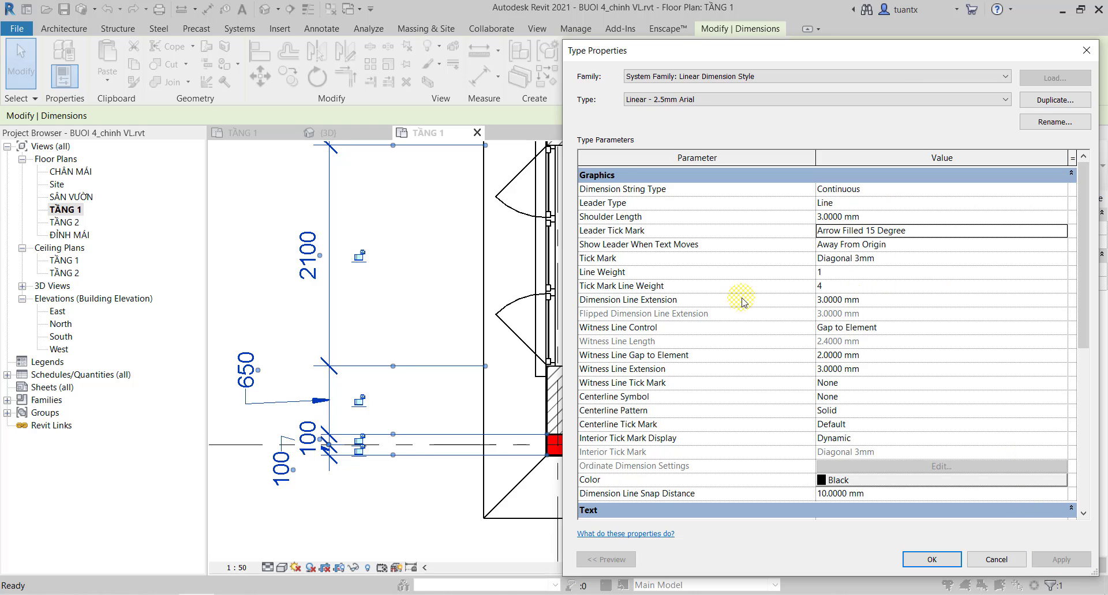
click(940, 231)
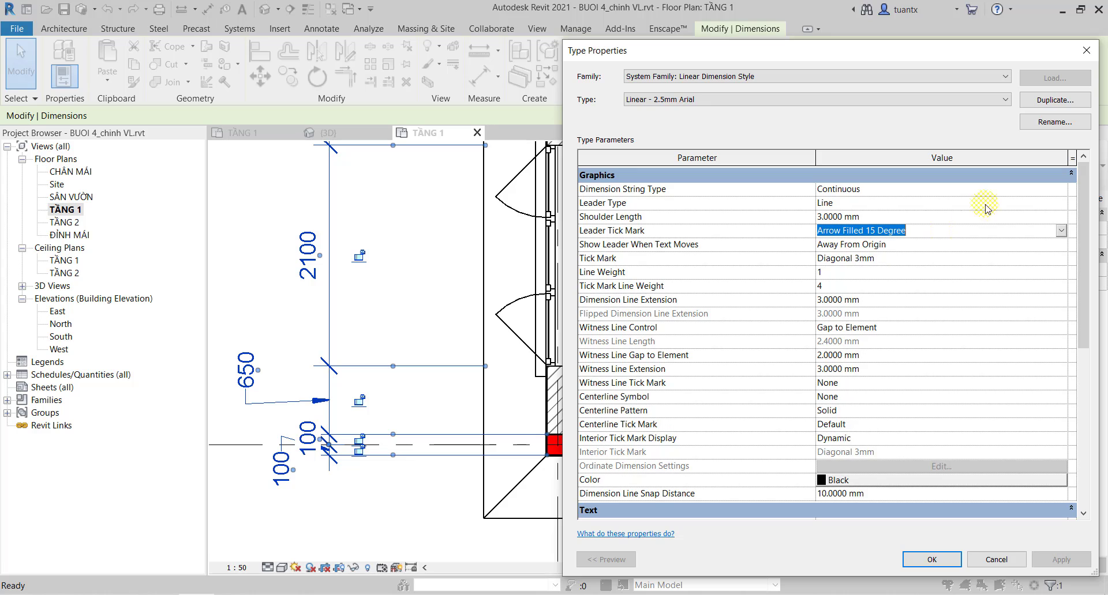
click(1062, 231)
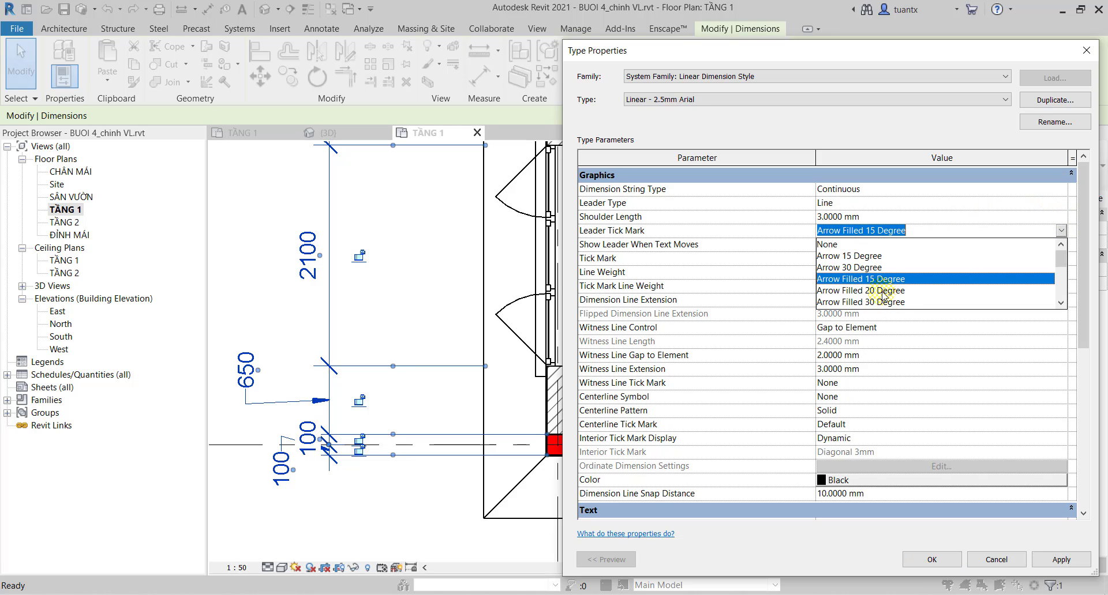
click(882, 293)
click(1061, 560)
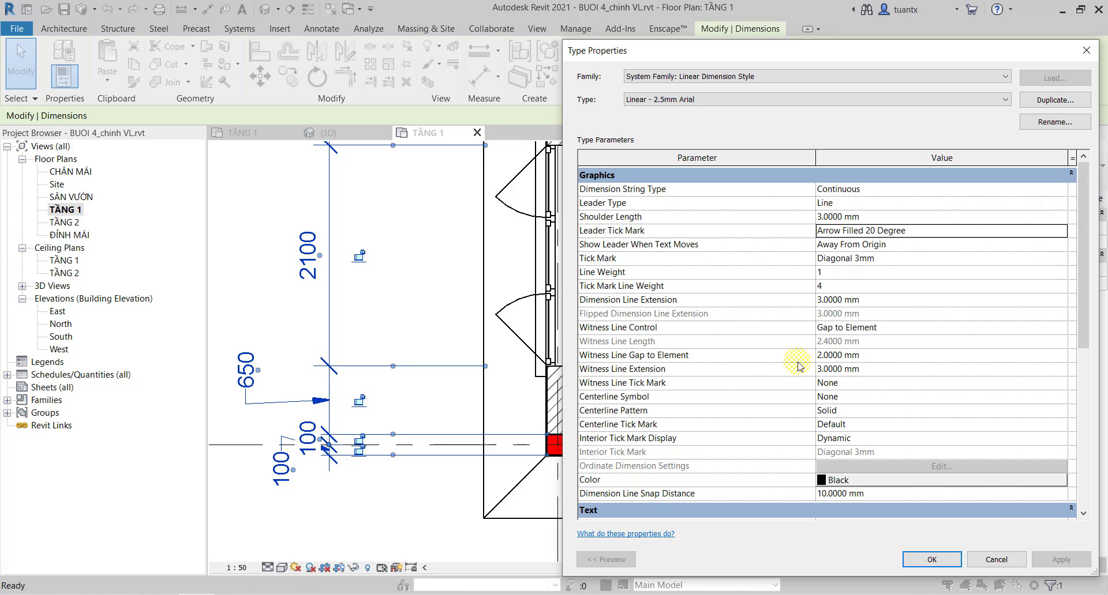
Try Diagonal 2mm and then Filled Dot 2mm leader ticks, applying Filled Dot 2mm.
click(944, 217)
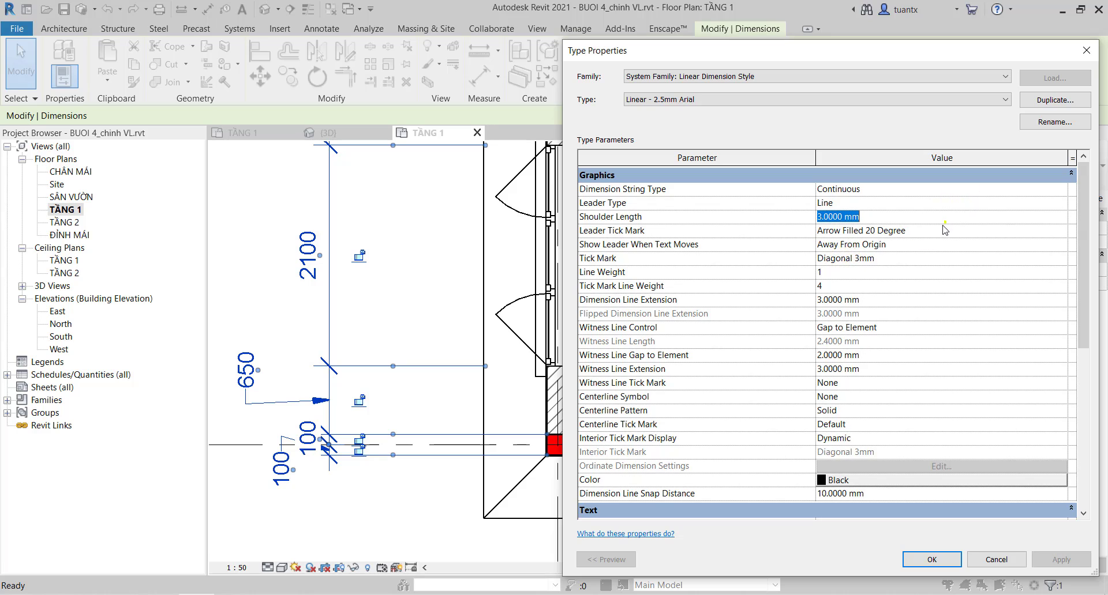
click(1062, 231)
scroll(878, 283, down, 1)
scroll(880, 282, down, 1)
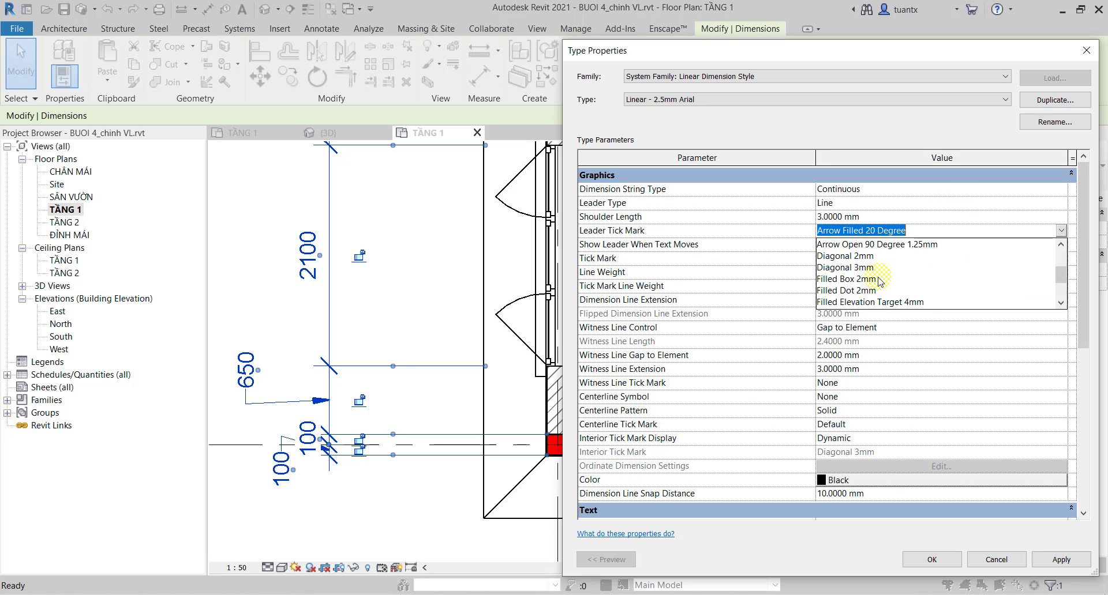
click(856, 256)
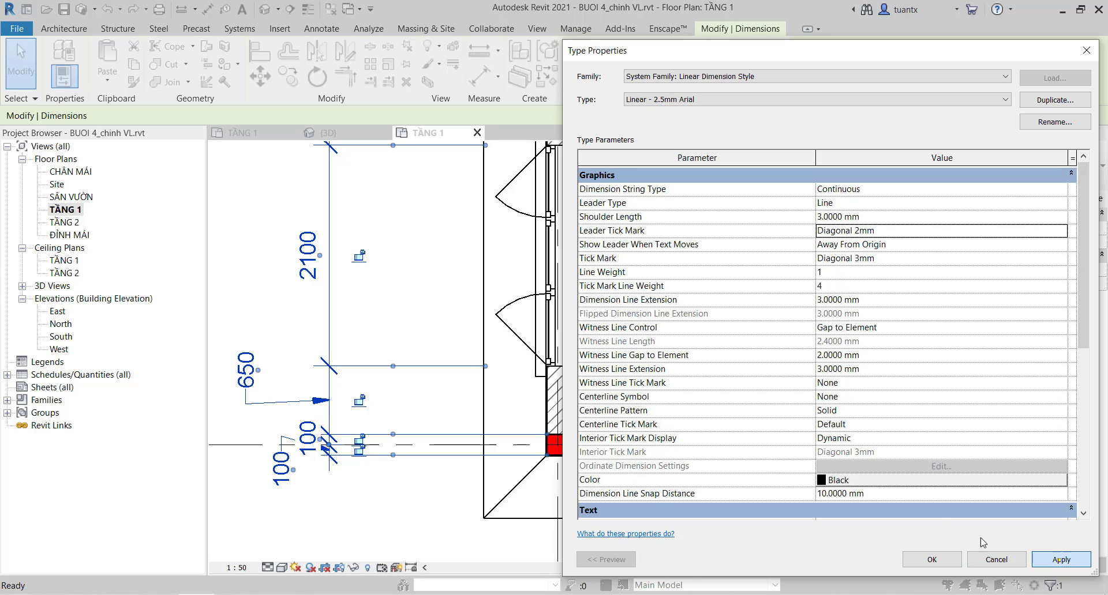
click(954, 232)
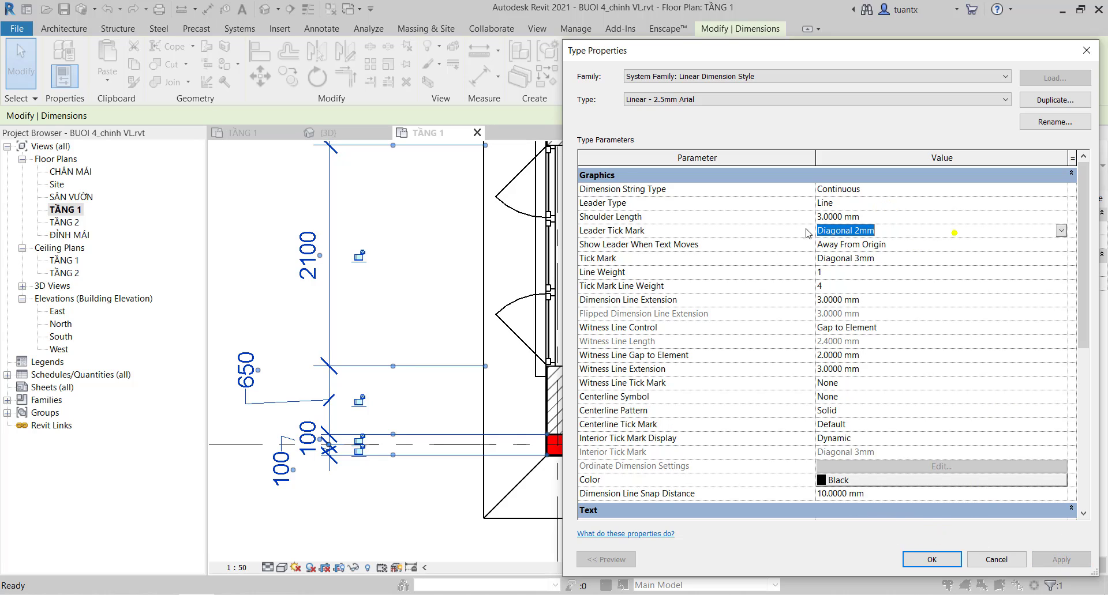
click(1061, 231)
scroll(841, 297, down, 2)
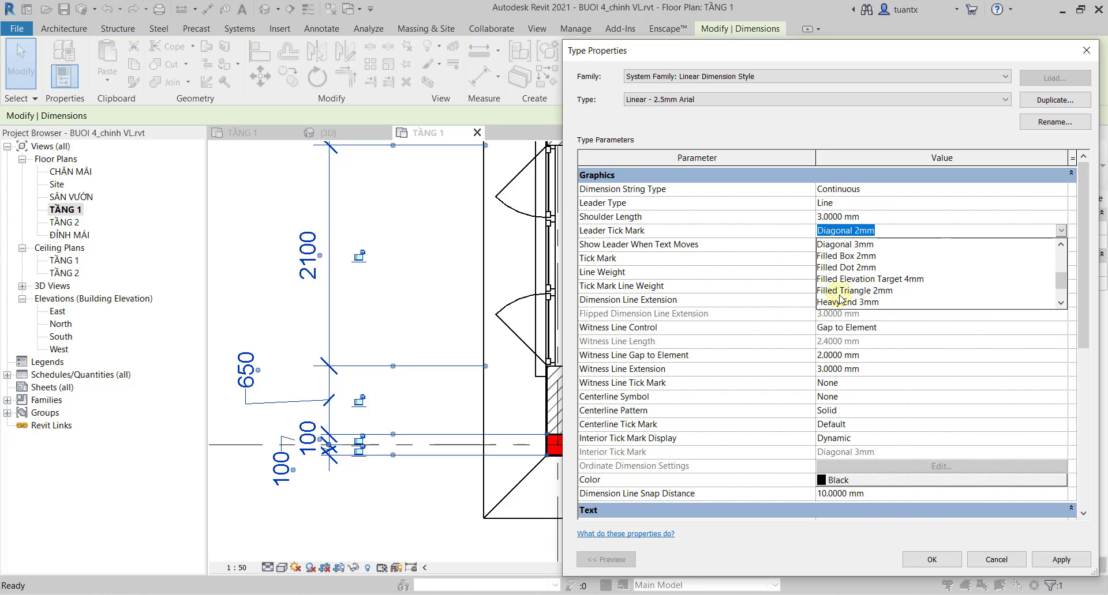
click(848, 268)
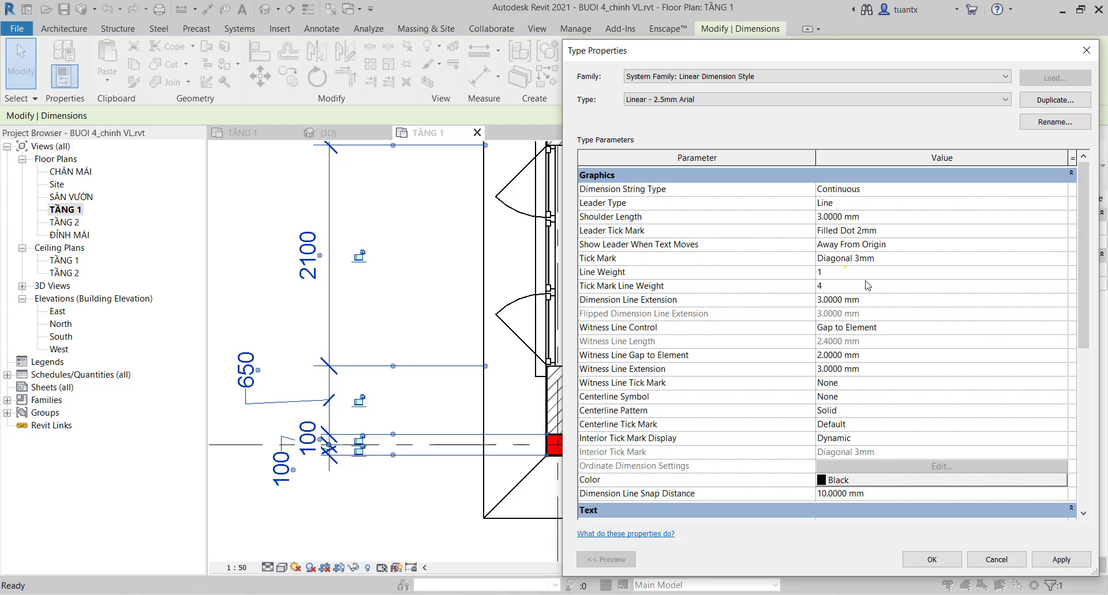
click(1037, 551)
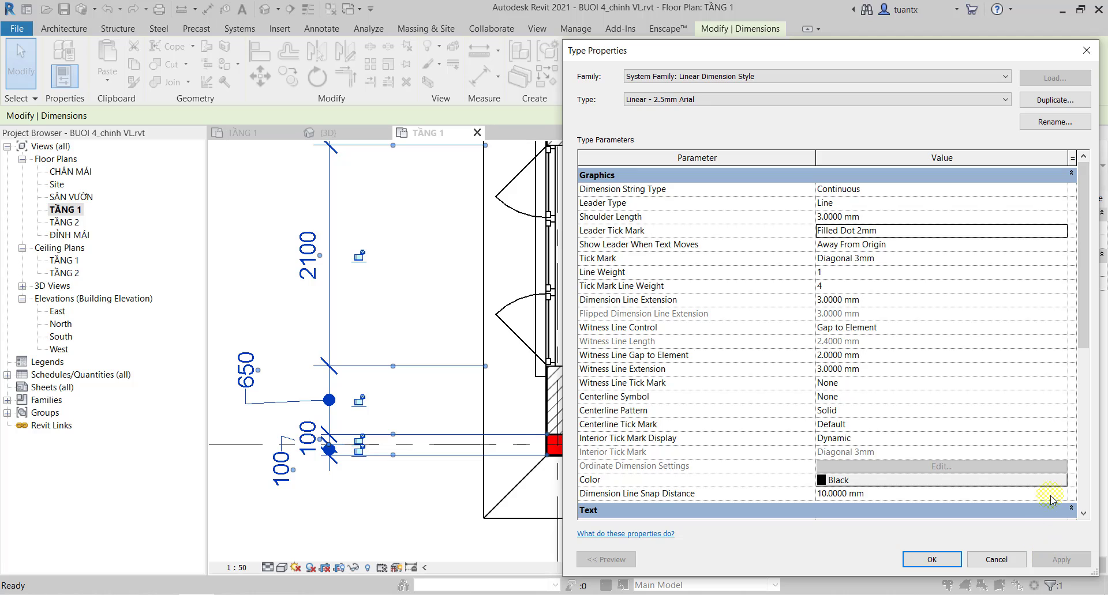
Set the leader tick back to Arrow Filled 15 Degree and apply it.
click(1062, 231)
click(1061, 230)
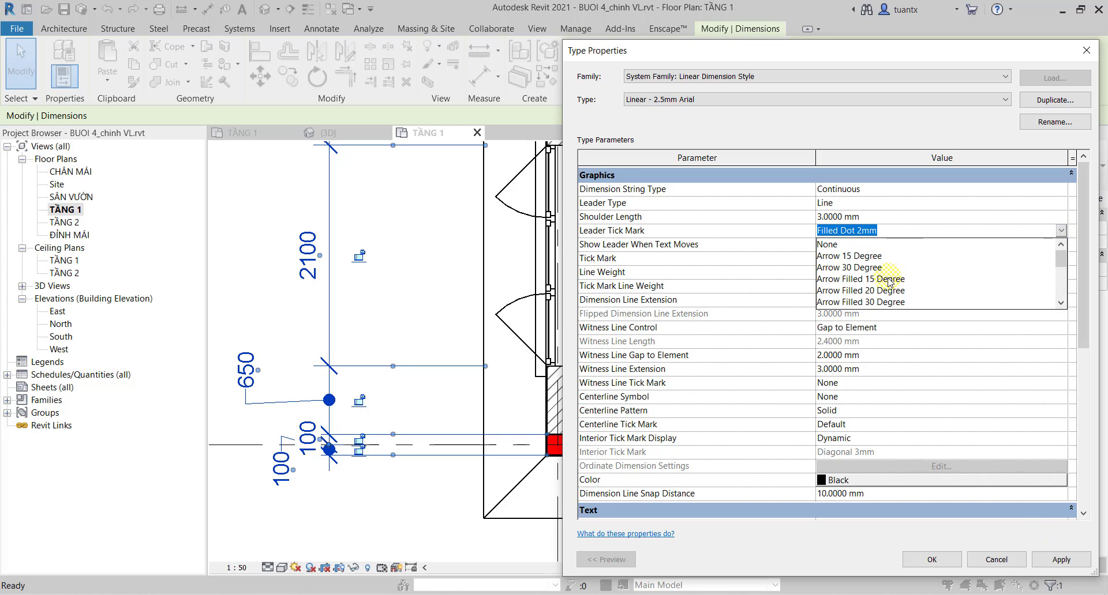
click(887, 280)
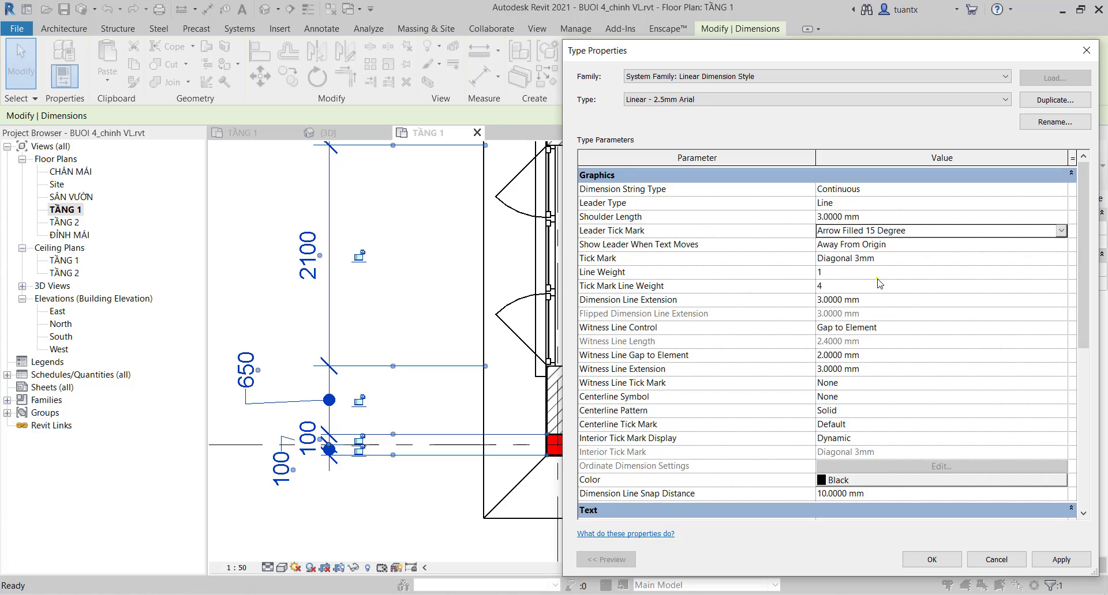
click(1060, 561)
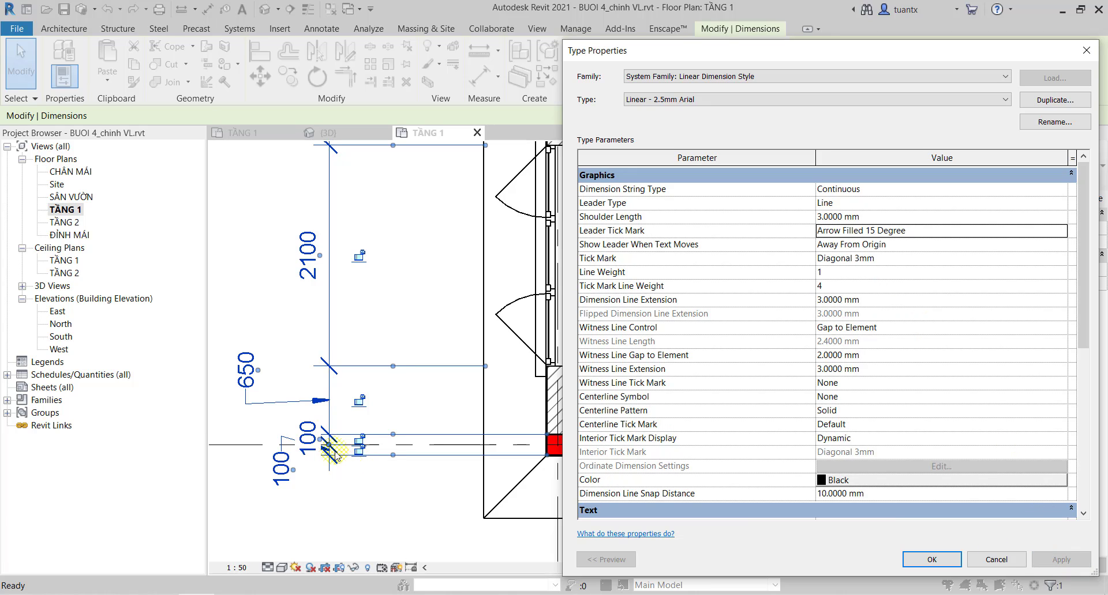
click(256, 374)
click(341, 403)
Keep the leader as Line and the Dimension String Type as Continuous.
click(794, 205)
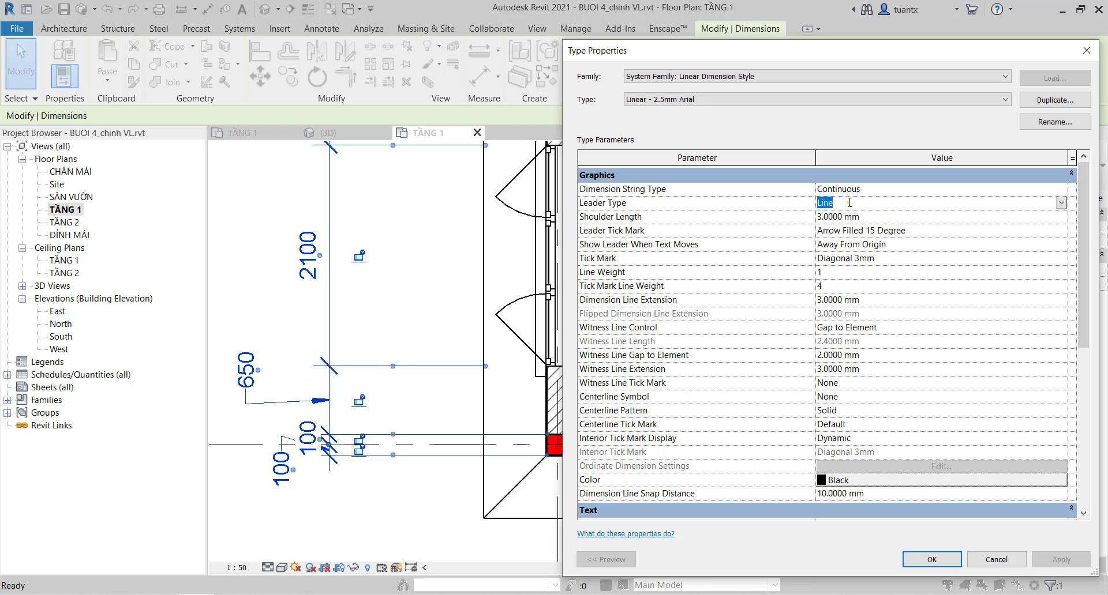
click(1061, 204)
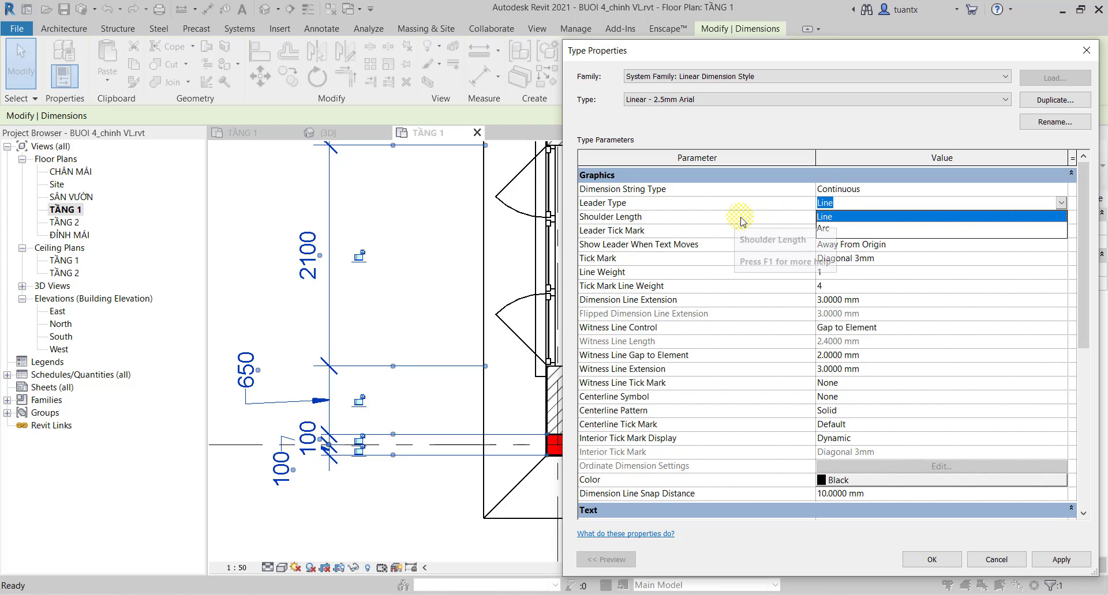
click(852, 199)
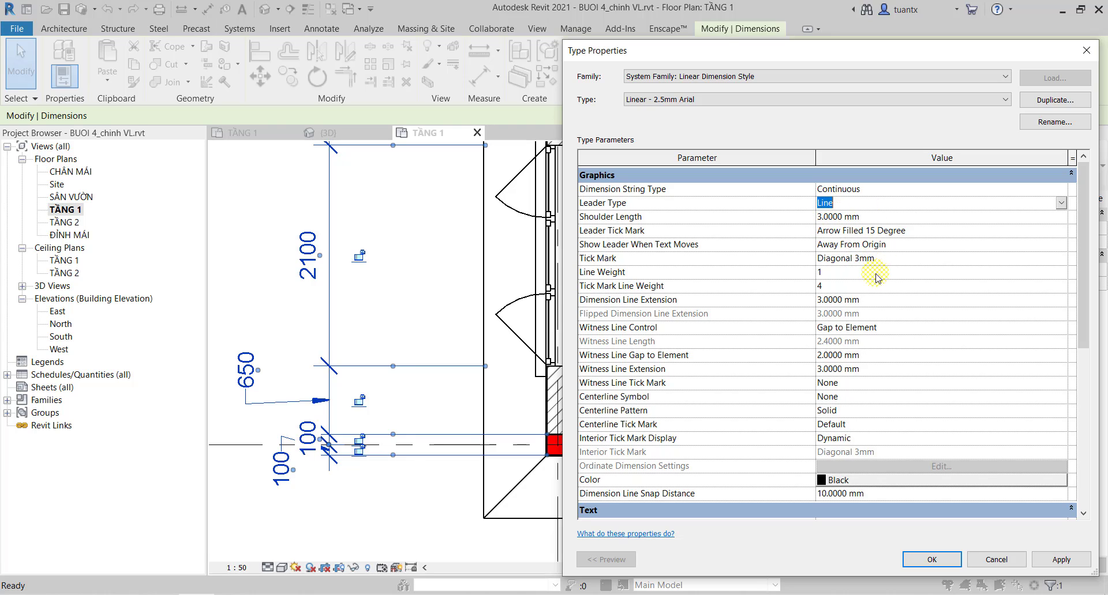
click(992, 190)
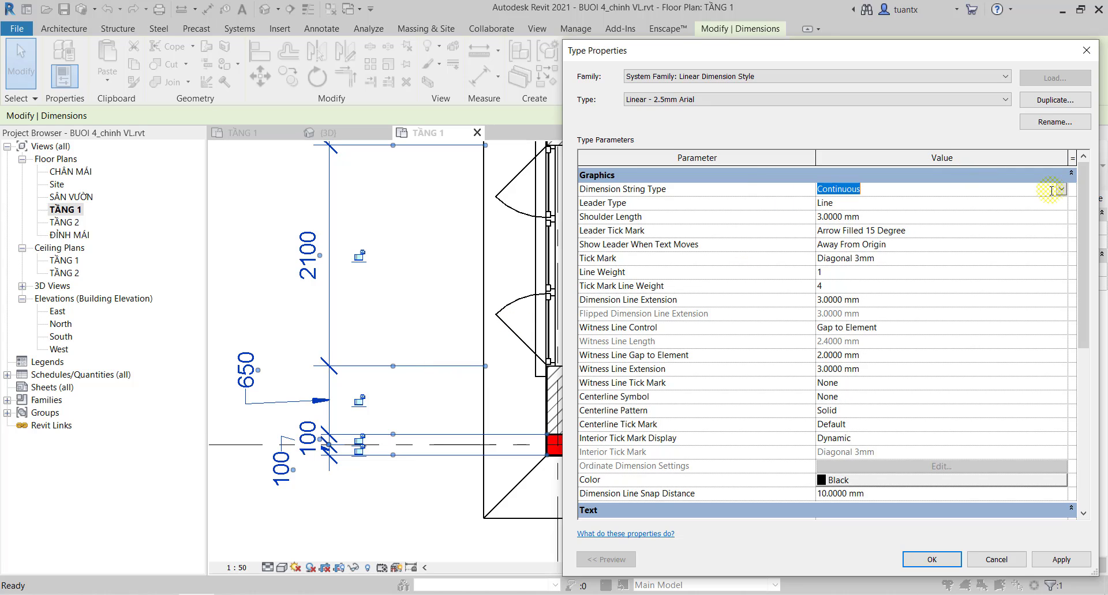
click(1061, 189)
click(1060, 190)
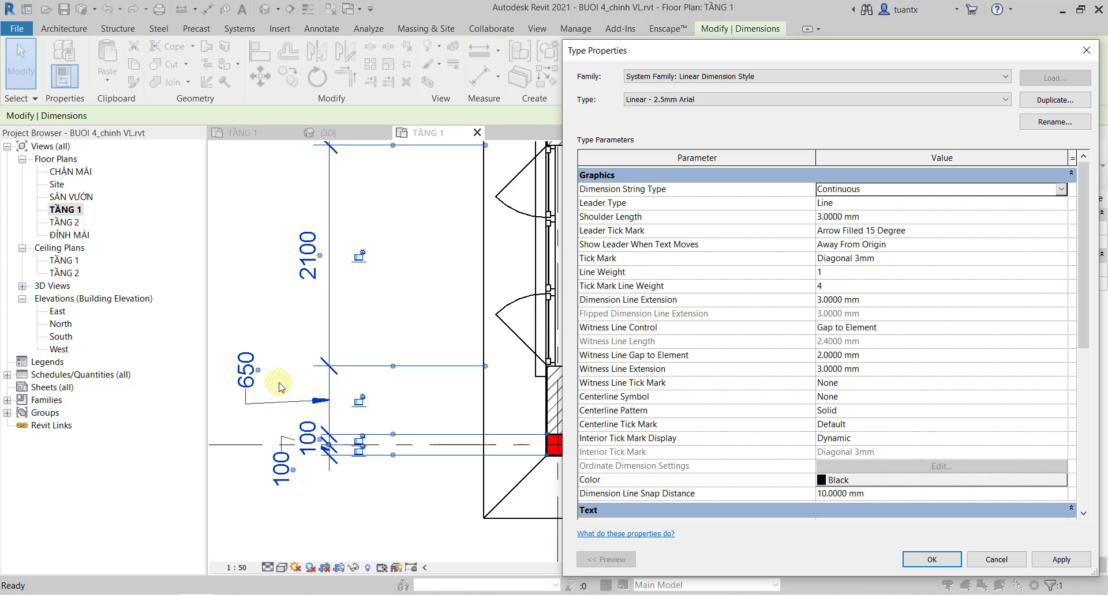
Try Beyond Witness Lines for Show Leader When Text Moves, revert to Away From Origin, and close.
click(899, 246)
click(1062, 245)
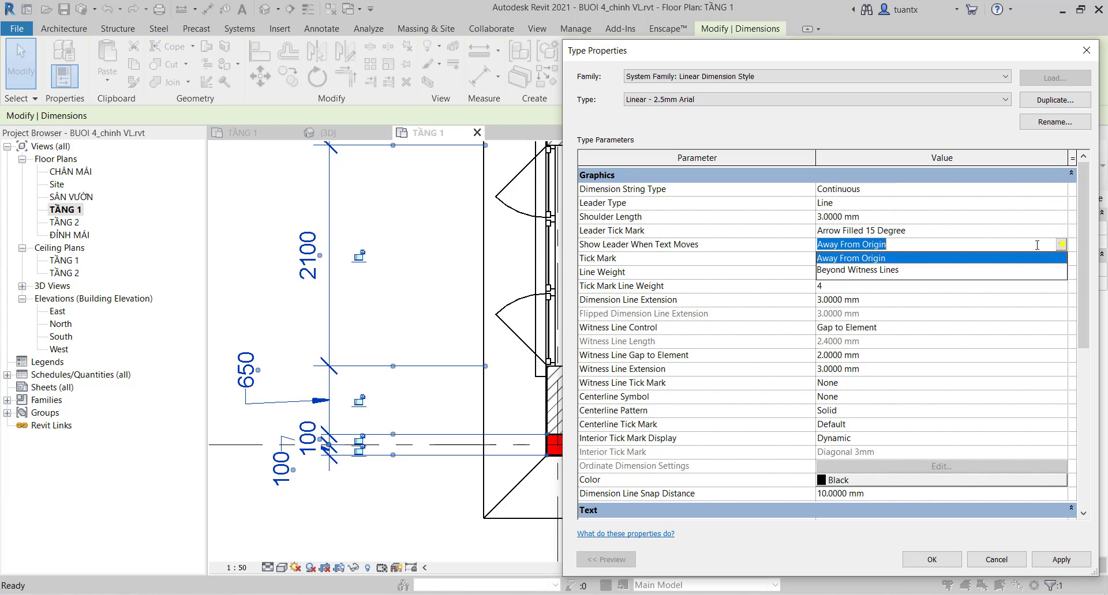
click(835, 272)
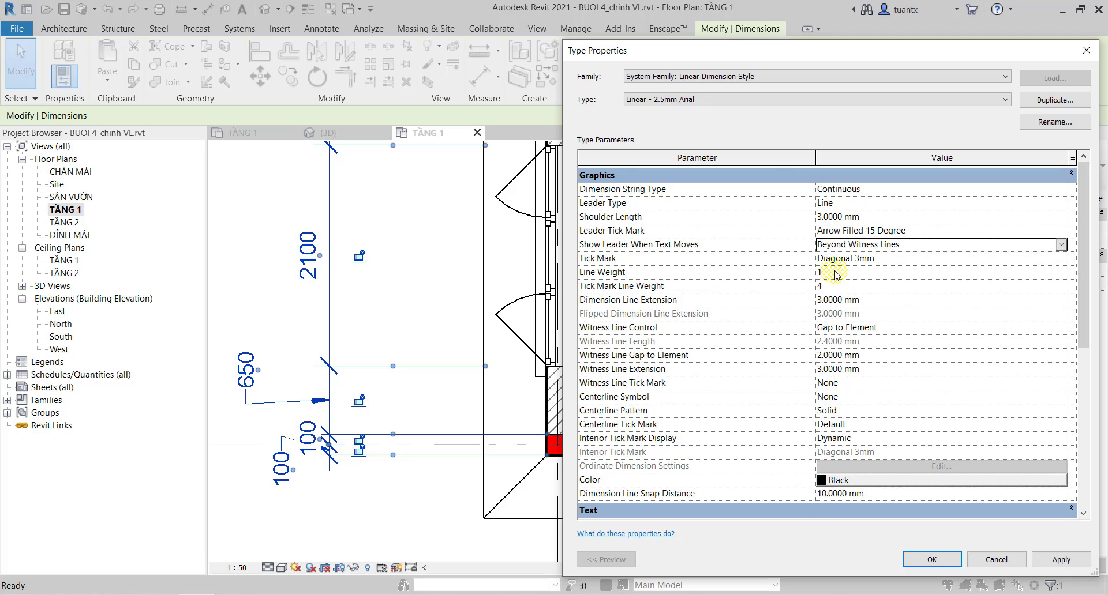
click(1030, 559)
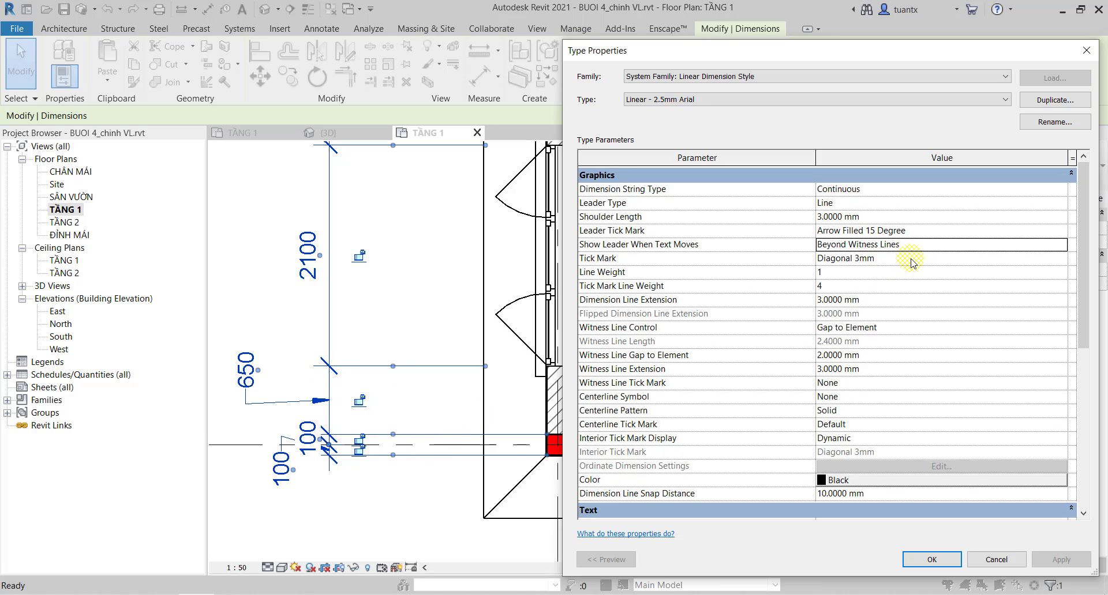
click(934, 245)
click(1058, 245)
click(866, 258)
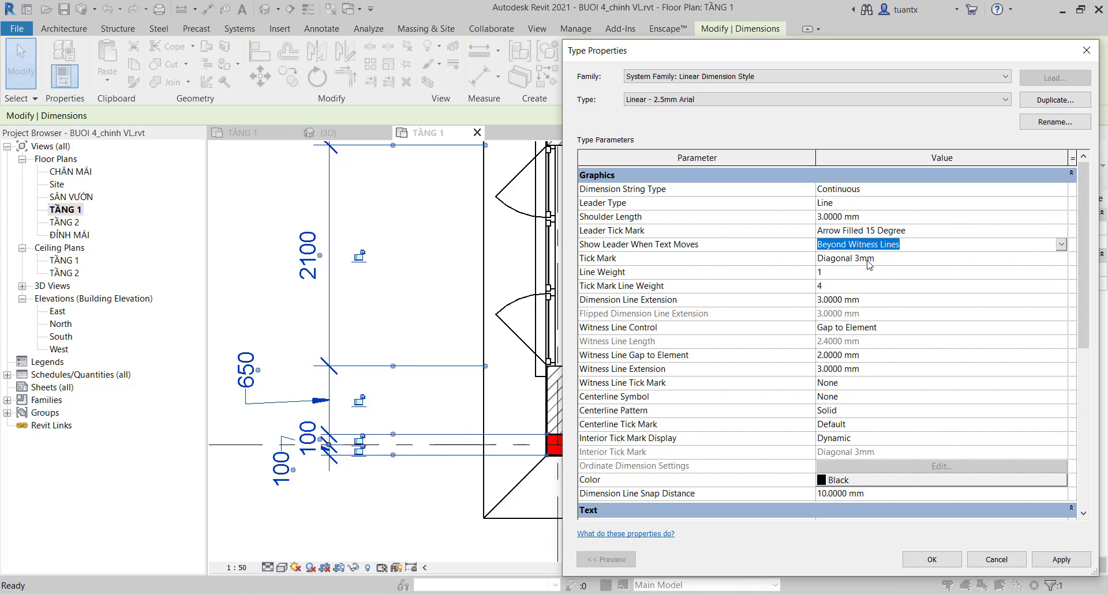
click(1058, 563)
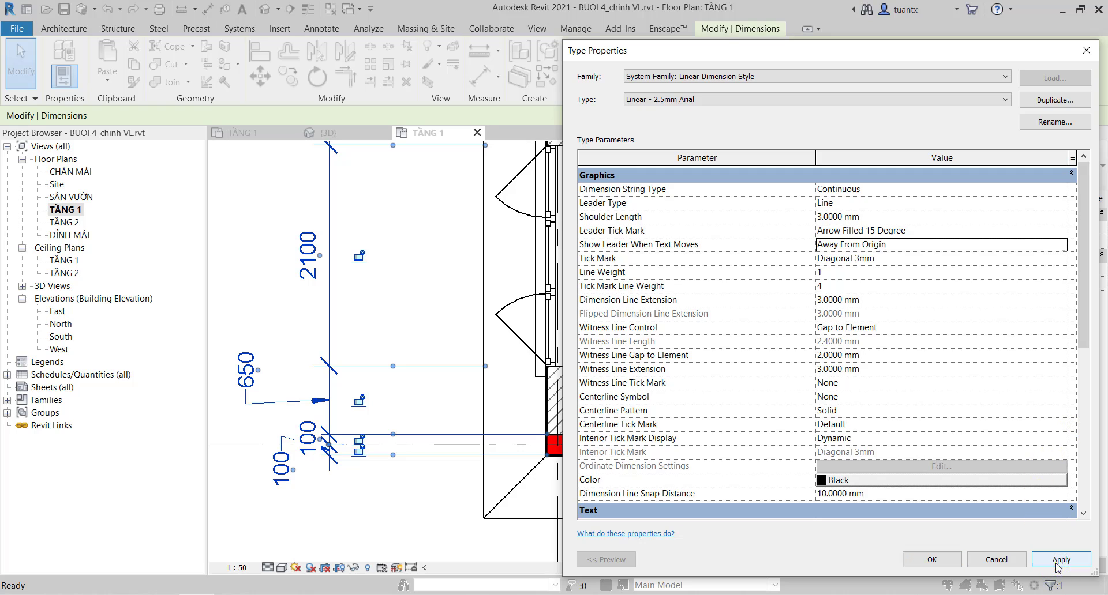
click(931, 559)
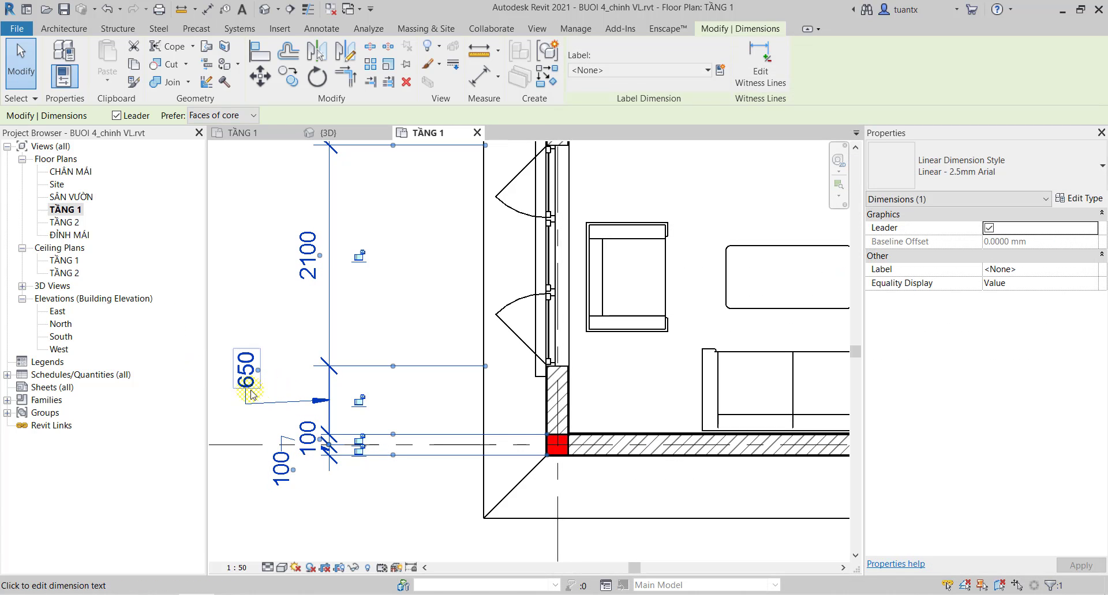
Drag the 2100 dimension text left onto a filled-arrow leader and reopen the type properties.
middle_drag(304, 241, 356, 341)
mouse_move(357, 343)
mouse_down()
mouse_move(337, 361)
mouse_move(396, 403)
mouse_move(337, 357)
mouse_up()
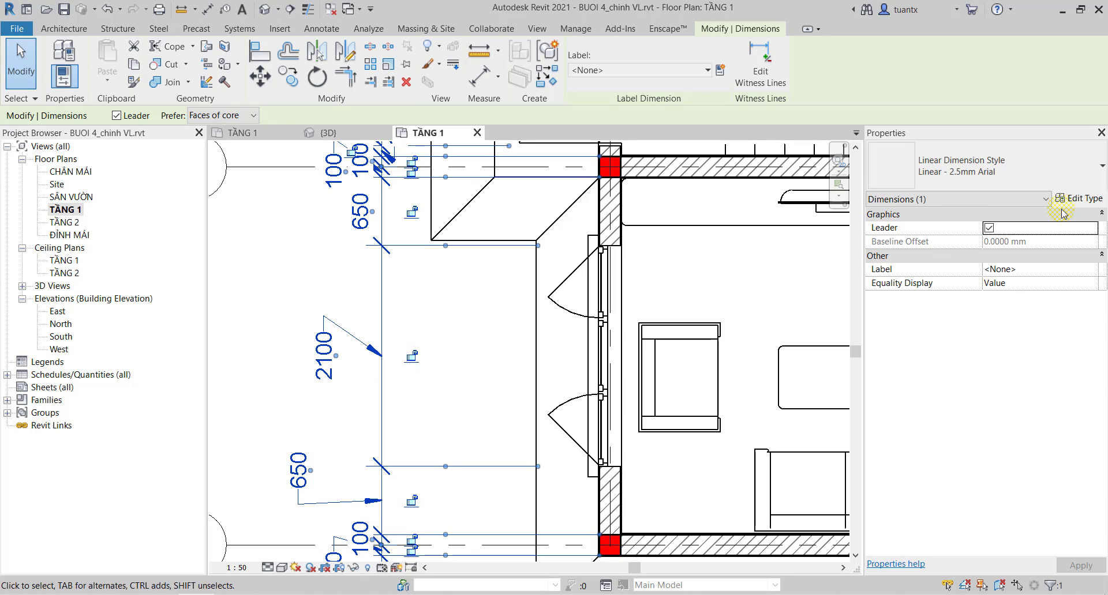
click(1079, 198)
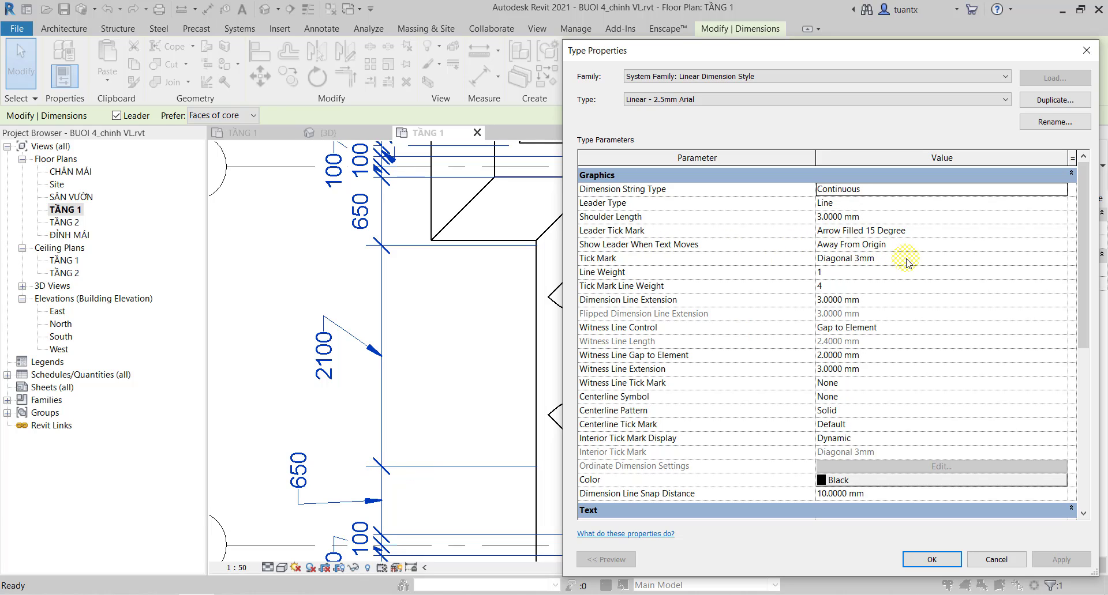
Set the Tick Mark to Diagonal 2mm and apply it.
click(886, 258)
click(1062, 259)
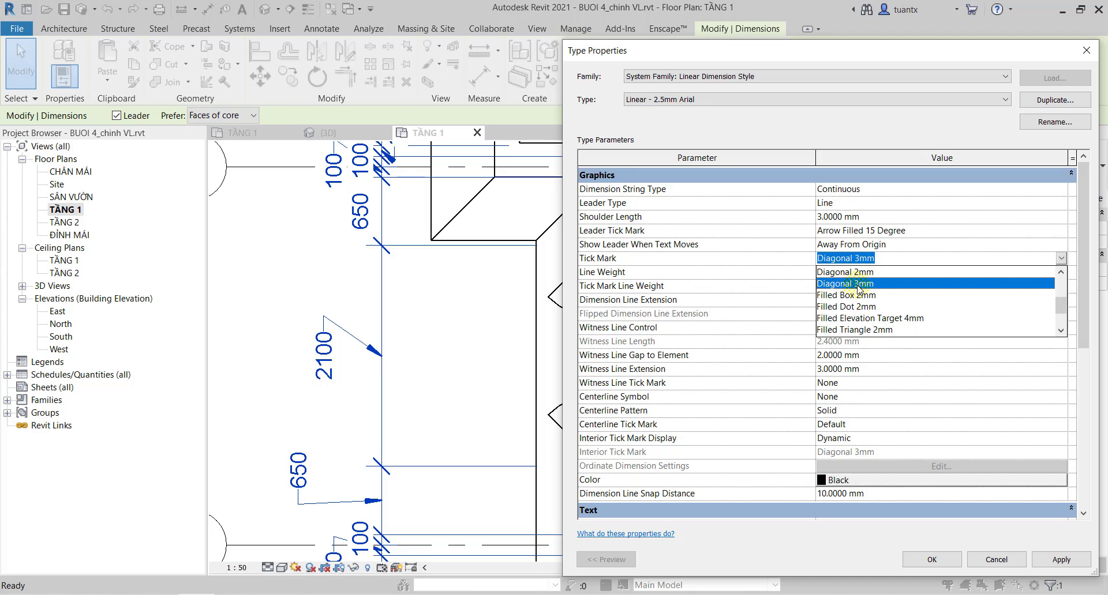
click(854, 272)
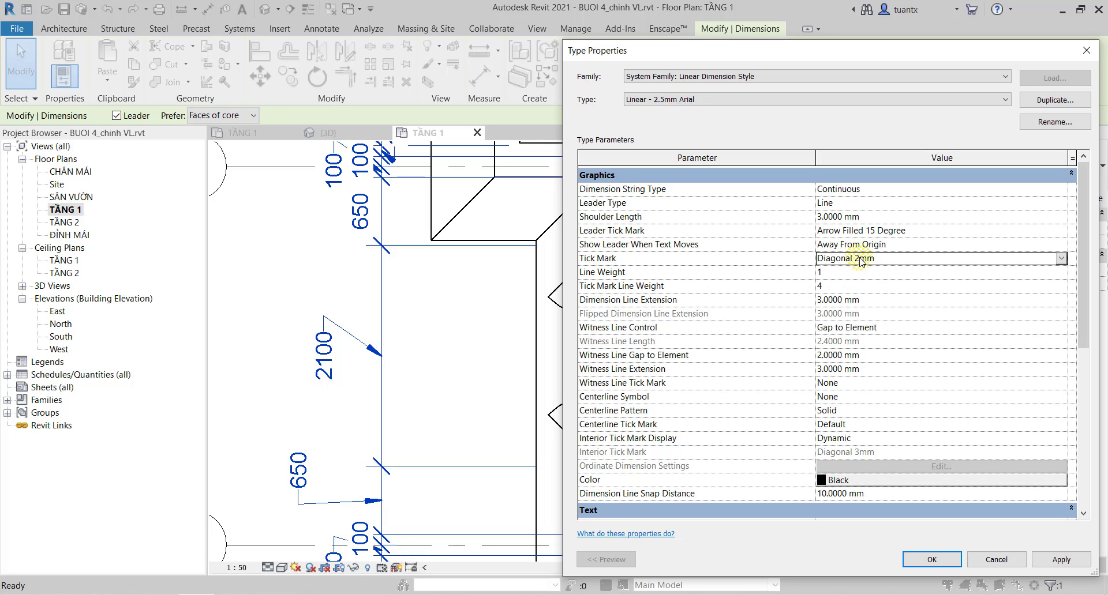
click(1060, 559)
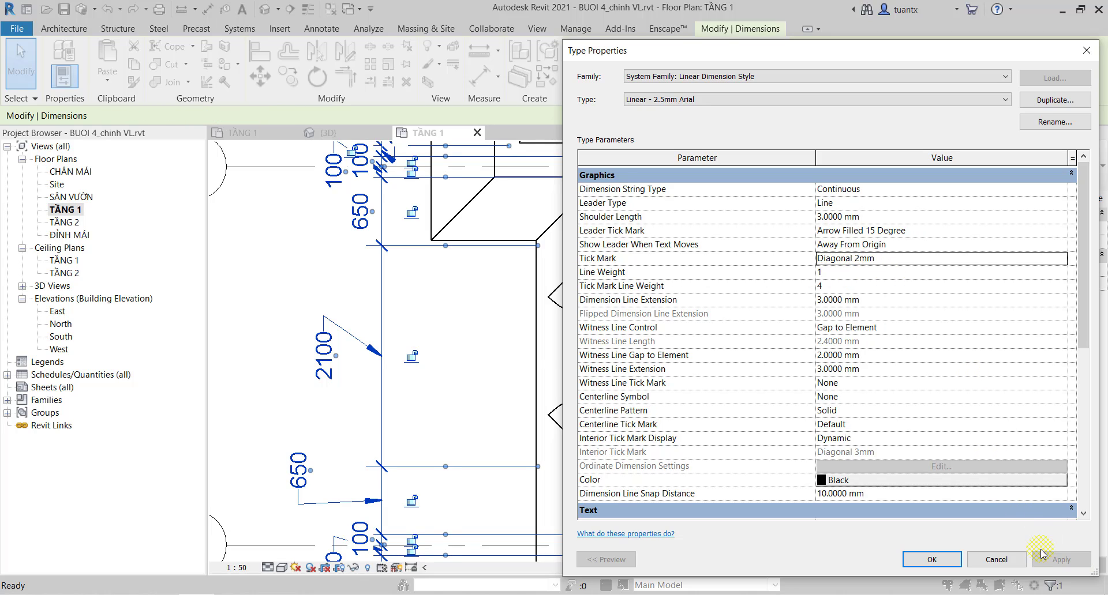
Test Filled Dot 2mm tick marks, then return to Diagonal 2mm and apply.
click(1066, 260)
click(1062, 259)
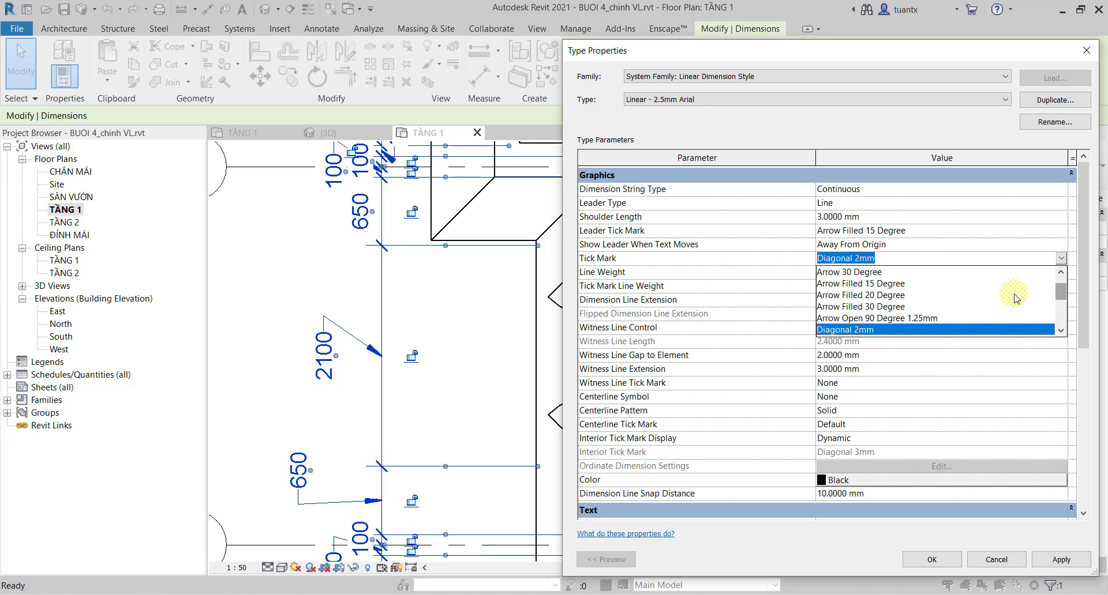
drag(1068, 286, 1063, 326)
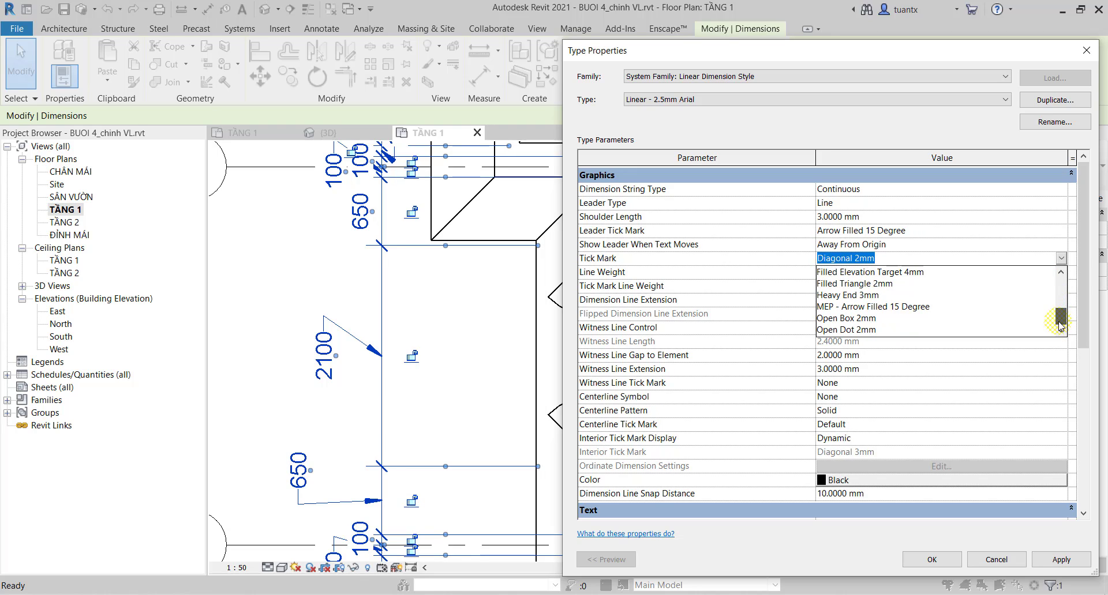
drag(1060, 321, 1061, 312)
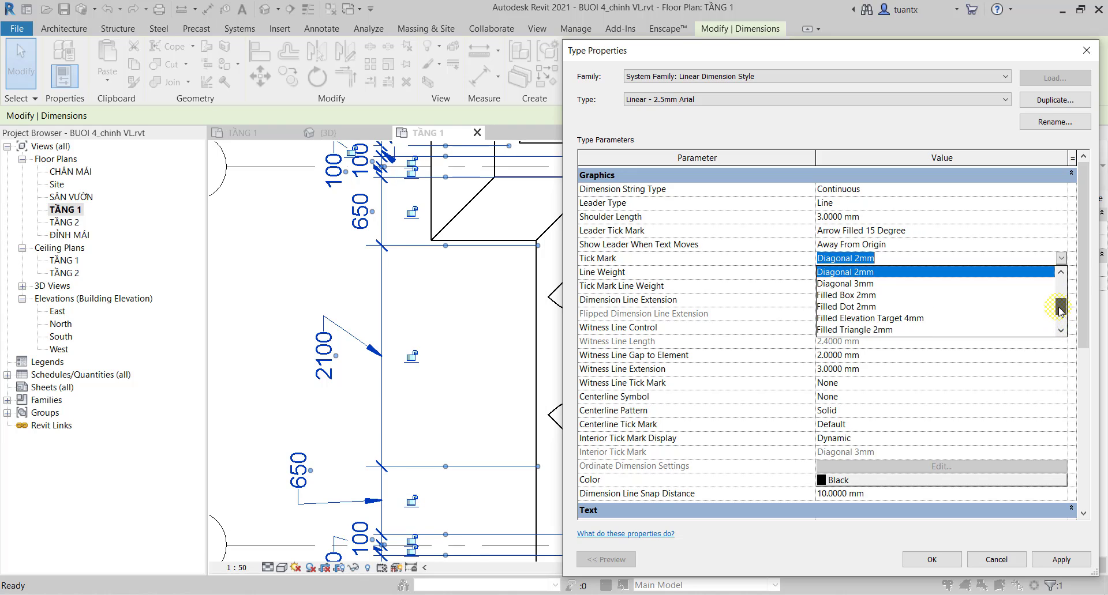
click(859, 295)
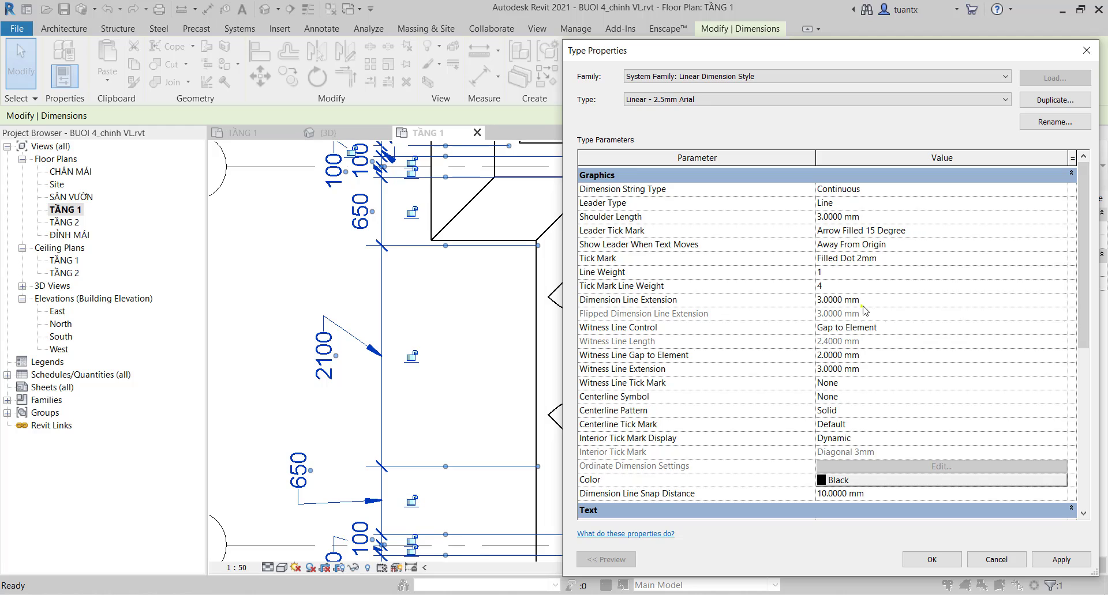
click(1071, 567)
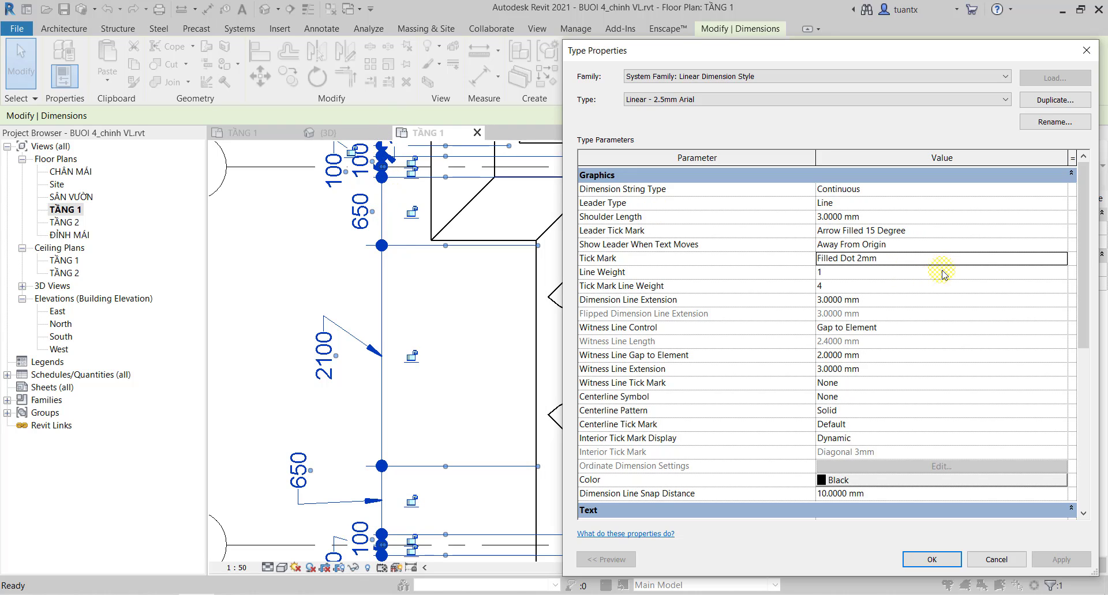
click(1064, 260)
click(1061, 259)
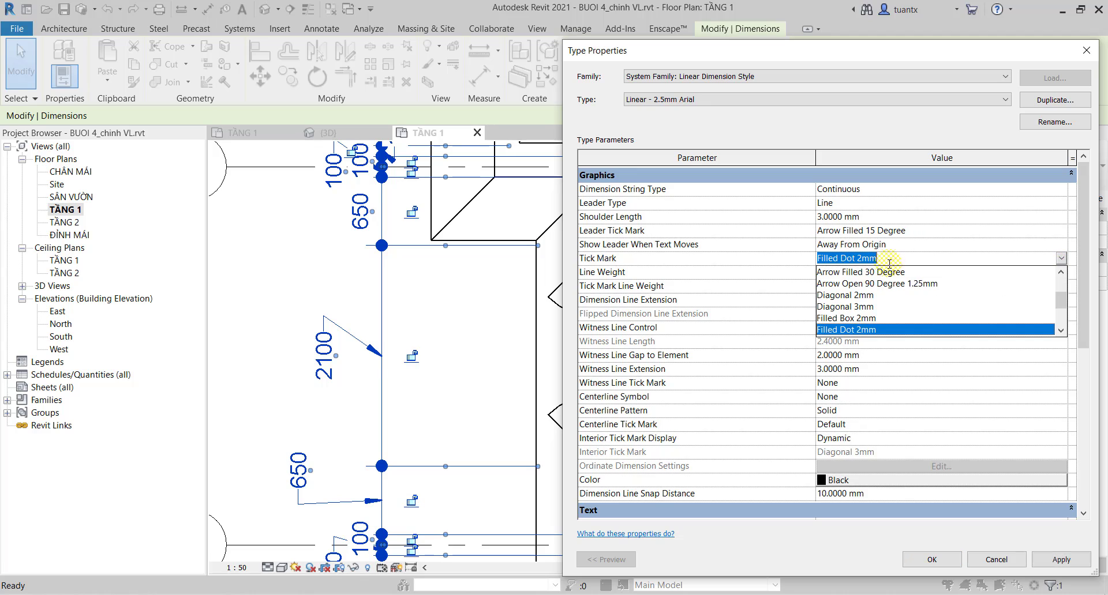
click(848, 295)
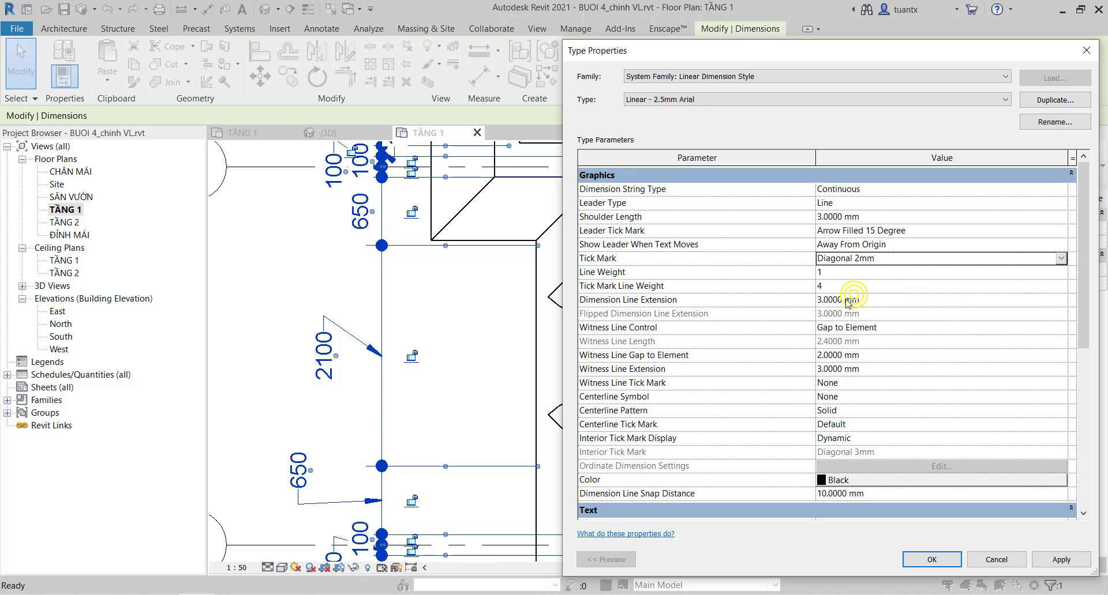
click(1060, 559)
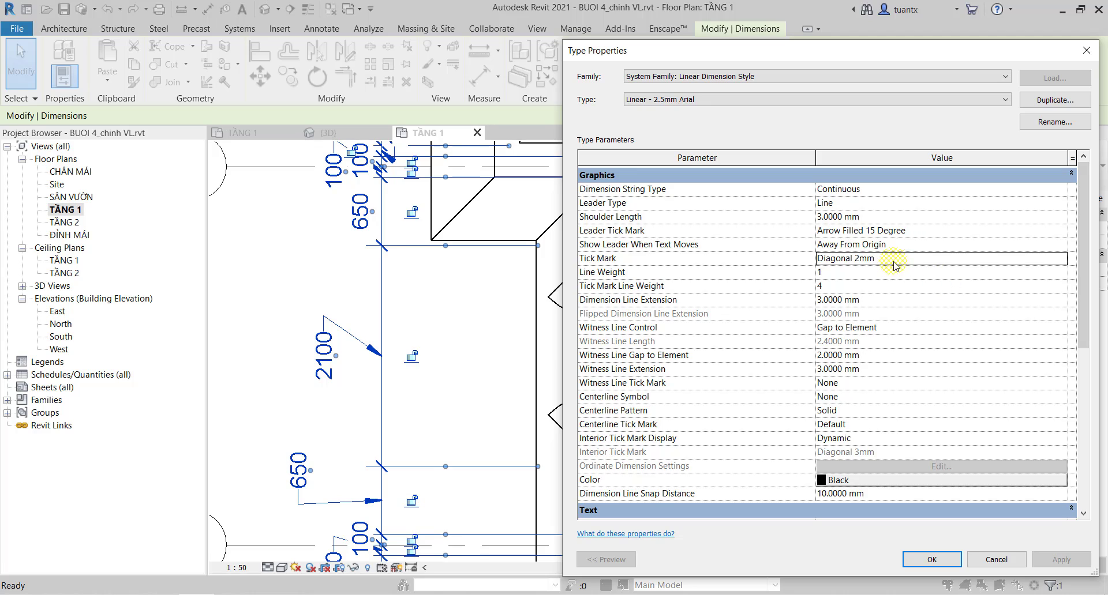
Review the tick mark choices and the Line Weight and Tick Mark Line Weight descriptions.
click(874, 261)
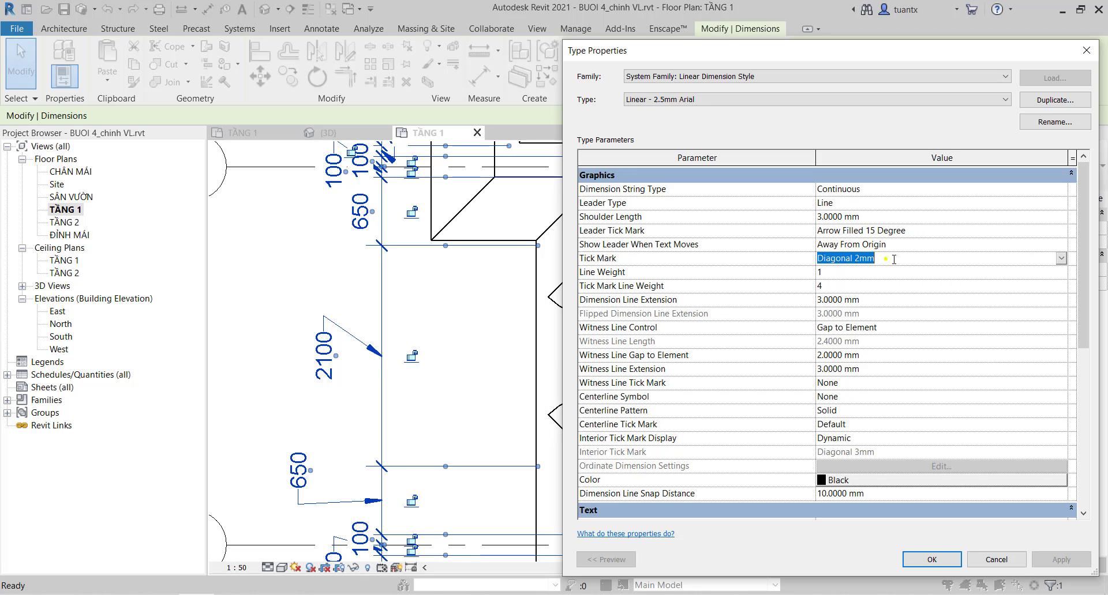
click(1062, 261)
click(1061, 258)
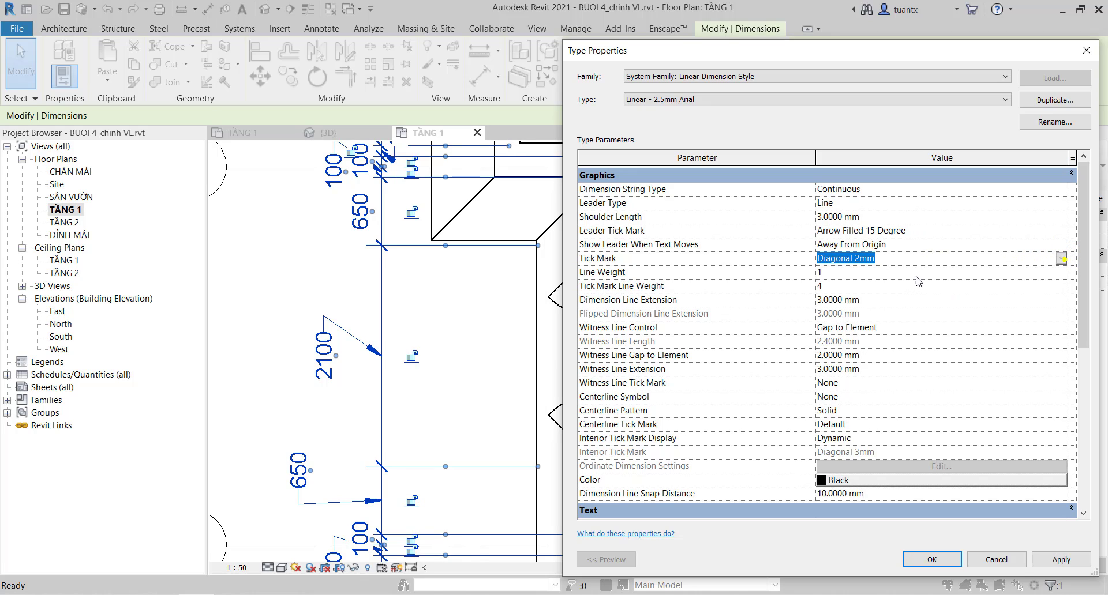
click(613, 272)
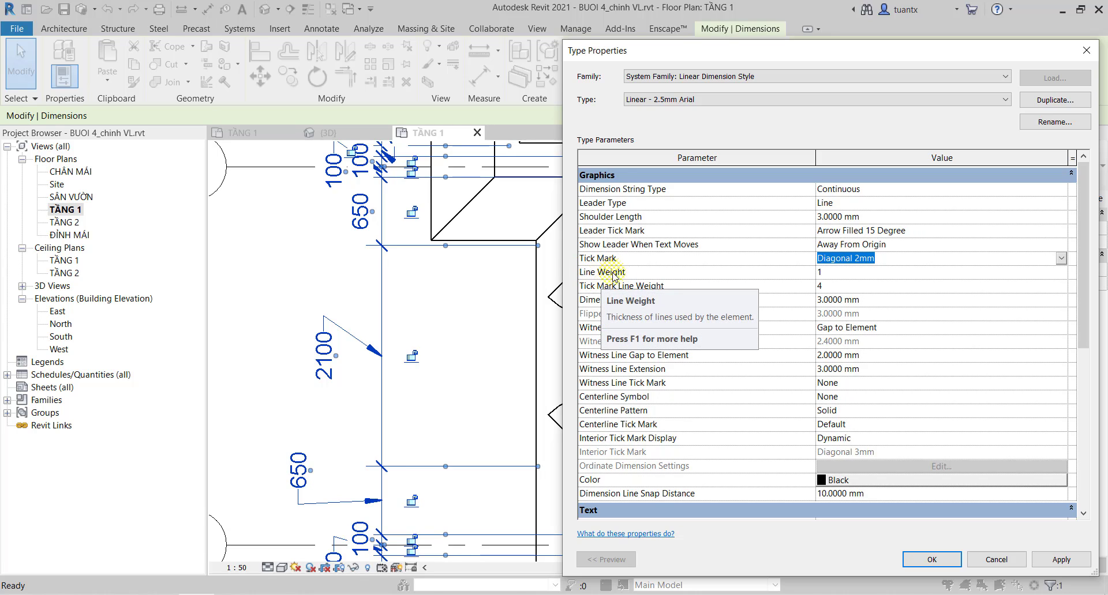
click(584, 286)
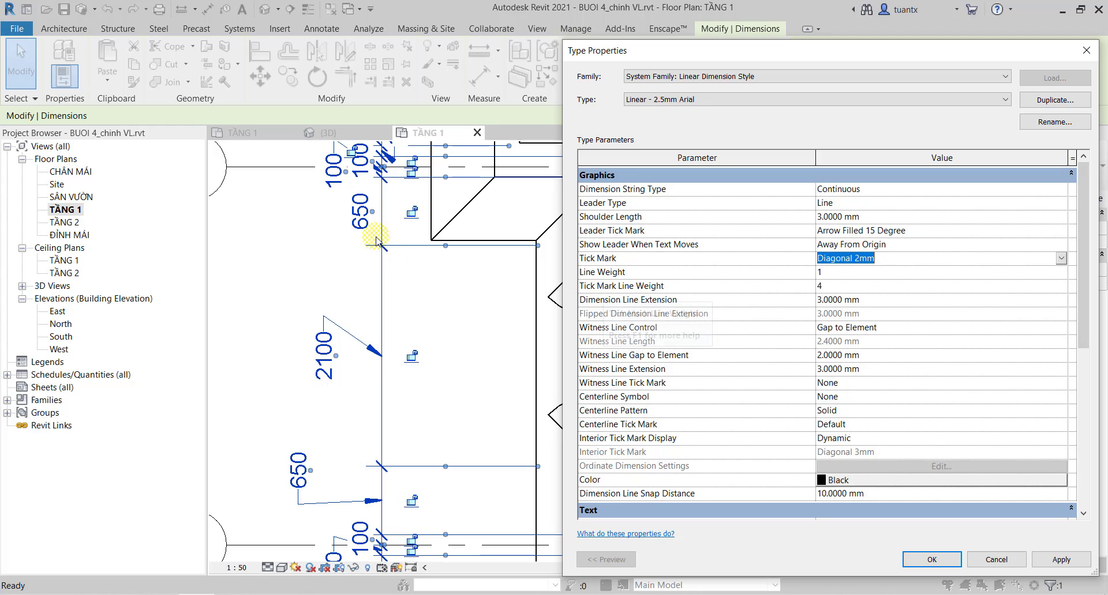
Leave the Linear - 2.5mm Arial dimension line weight at 1 and confirm the Type Properties.
click(833, 273)
click(1062, 274)
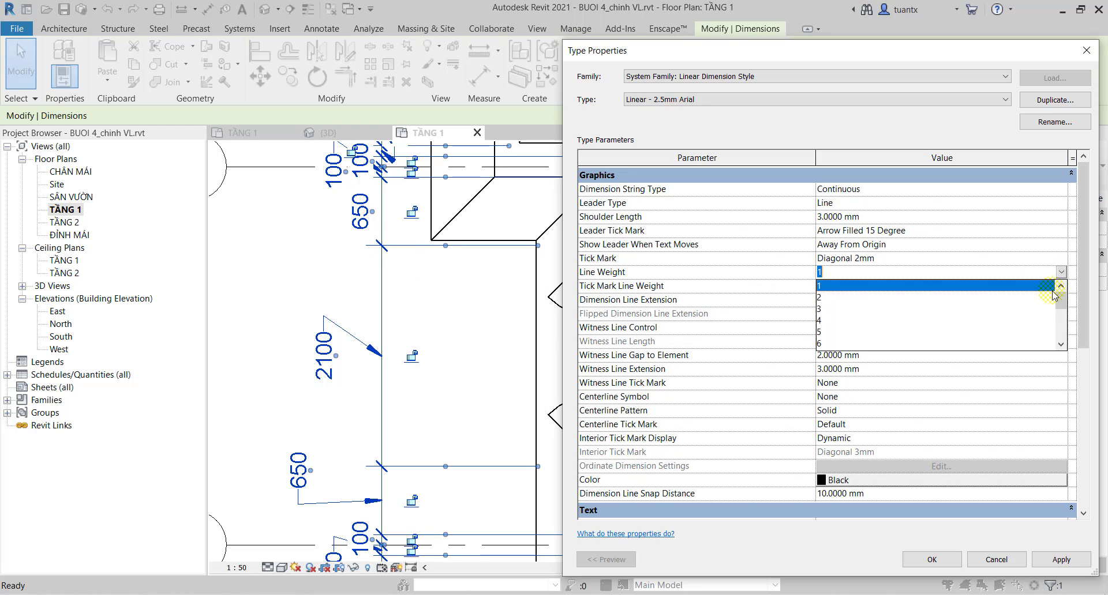
mouse_move(1061, 294)
mouse_down()
mouse_move(1065, 326)
mouse_move(1065, 291)
mouse_up()
click(1062, 272)
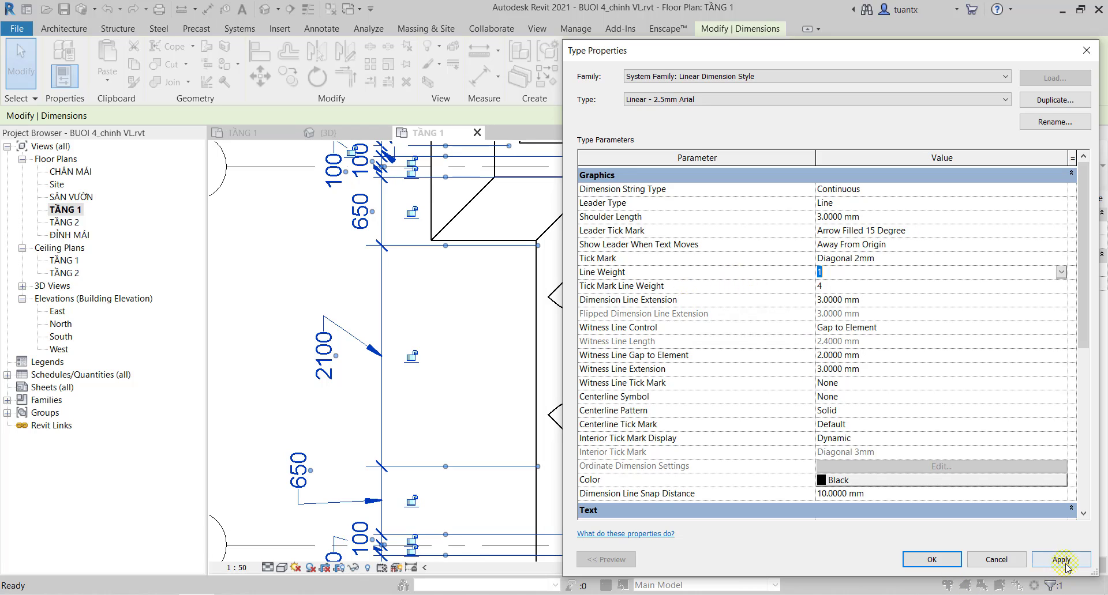
click(934, 559)
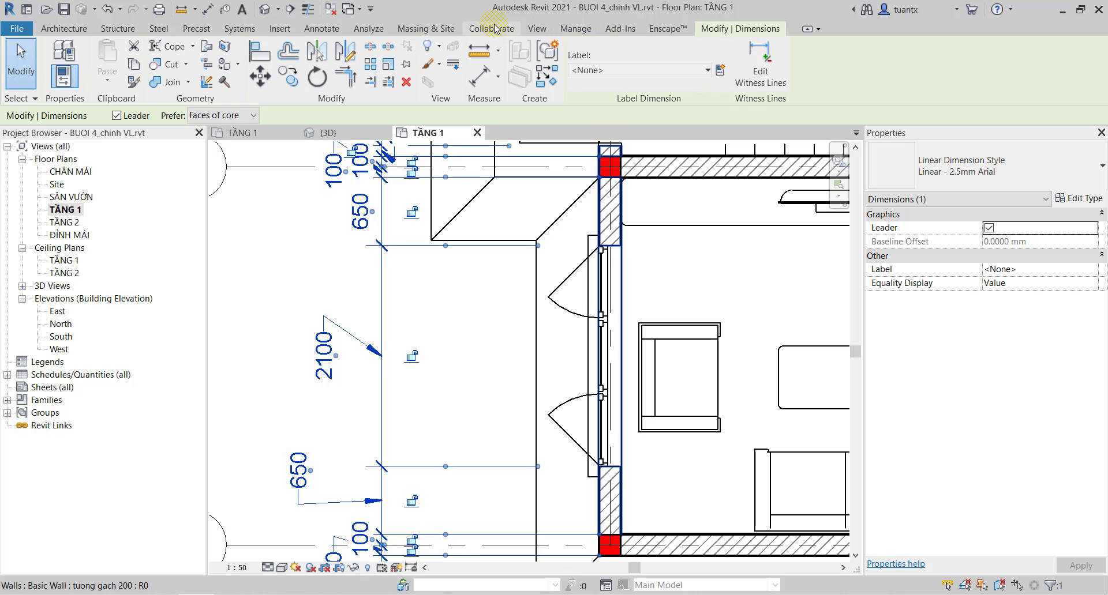
Open Manage > Additional Settings > Line Weights, then enlarge and reposition the dialog to show all 16 rows.
click(571, 25)
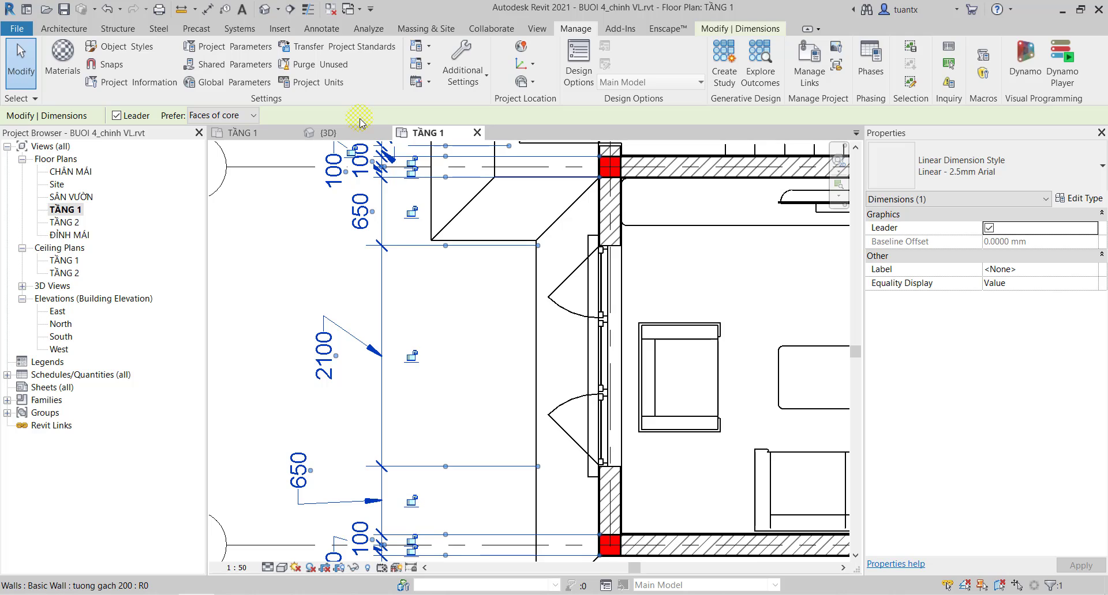
click(479, 83)
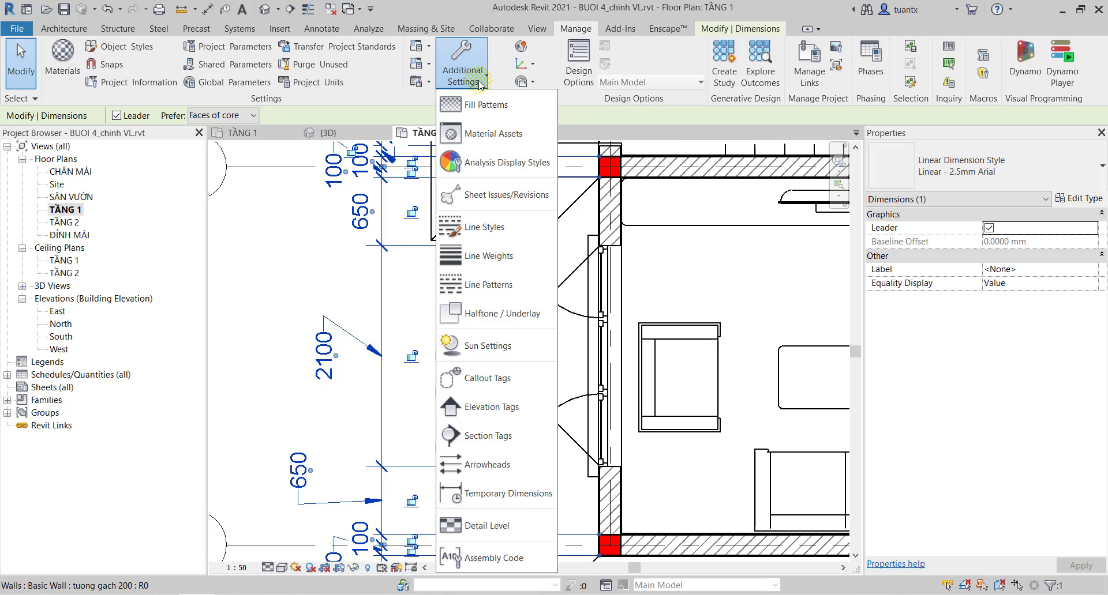
click(488, 260)
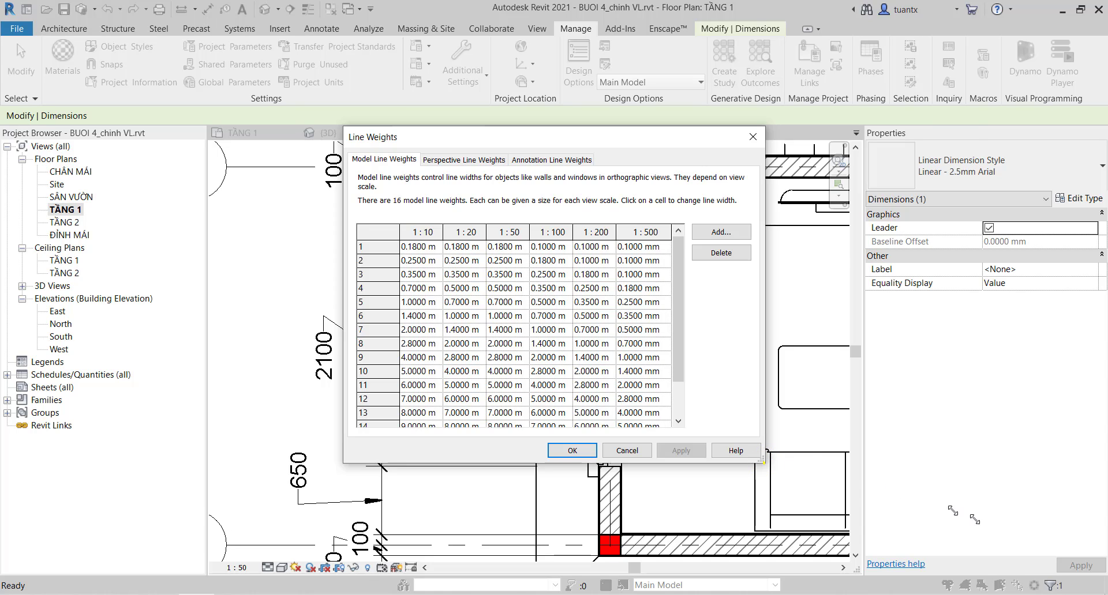
drag(761, 460, 1022, 541)
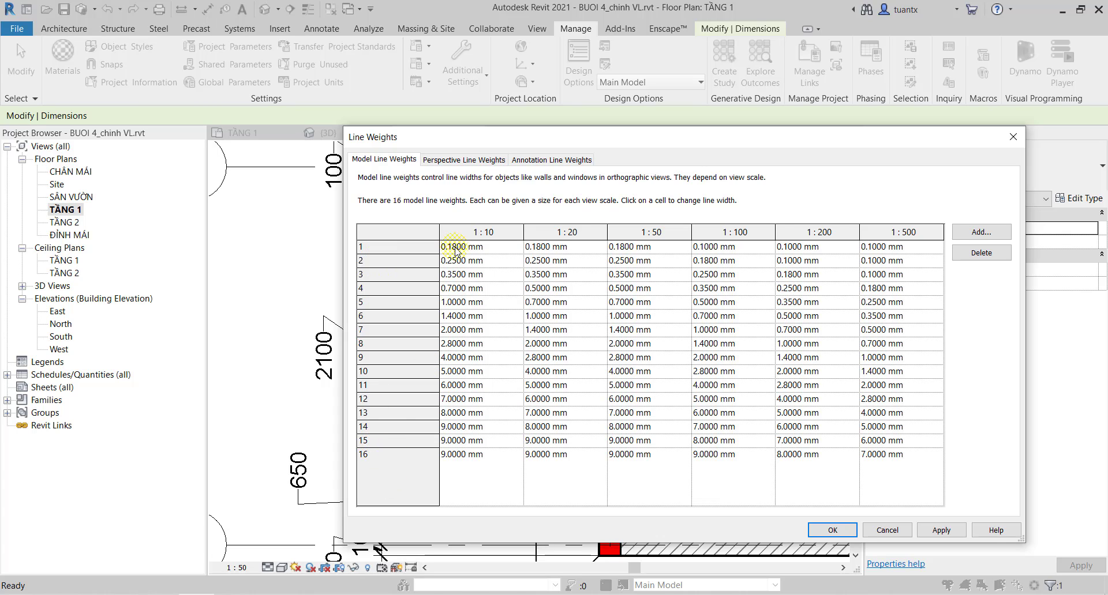
drag(715, 139, 596, 102)
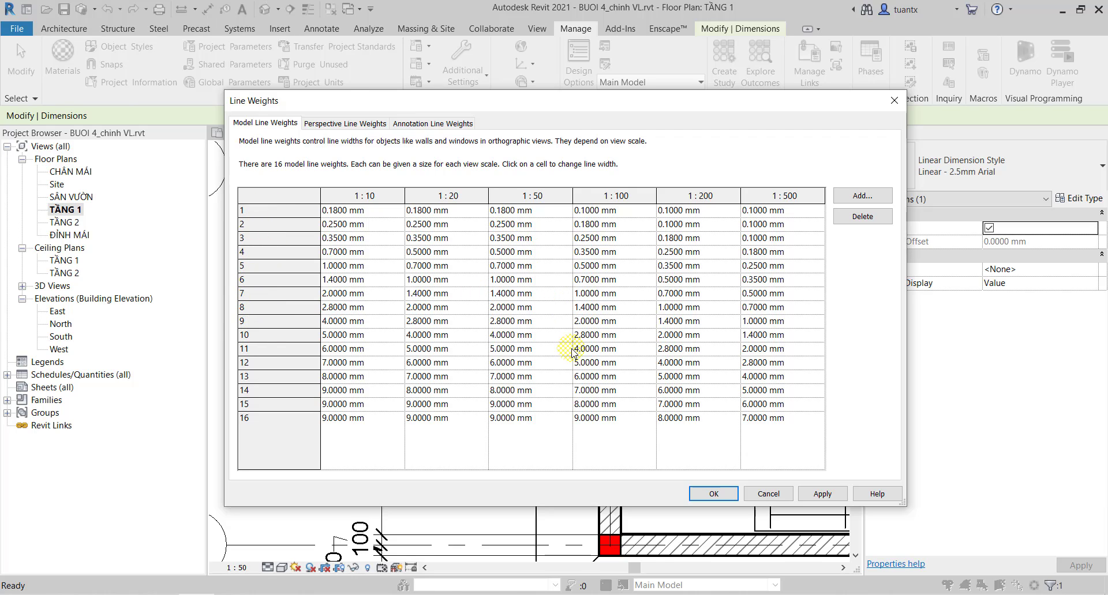
Apply and confirm the model line weight settings, then deselect the dimension on the TẦNG 1 plan.
click(822, 493)
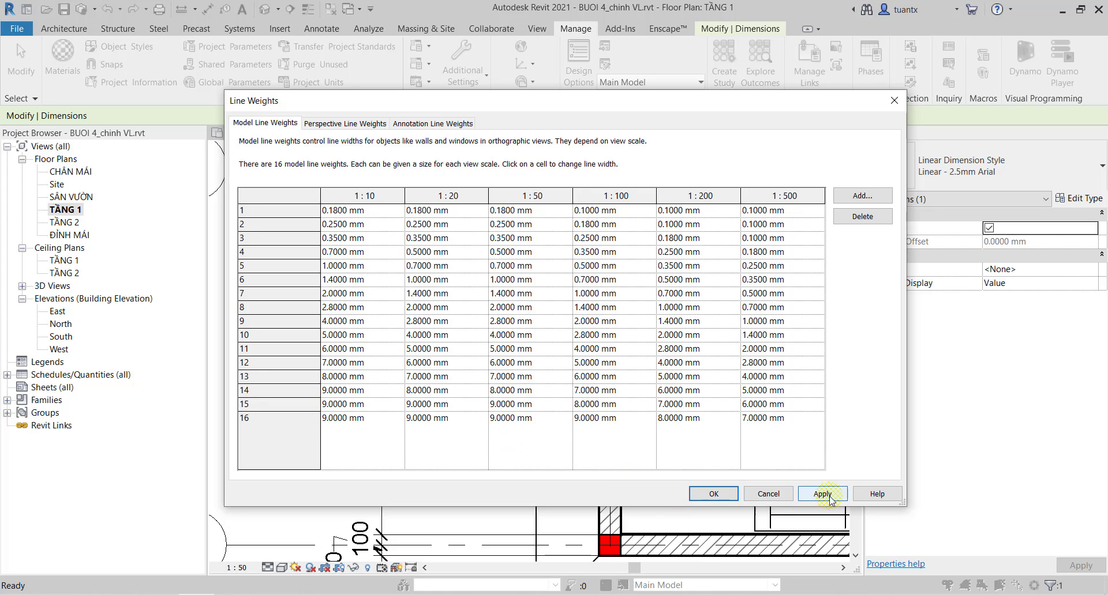
click(714, 493)
click(594, 234)
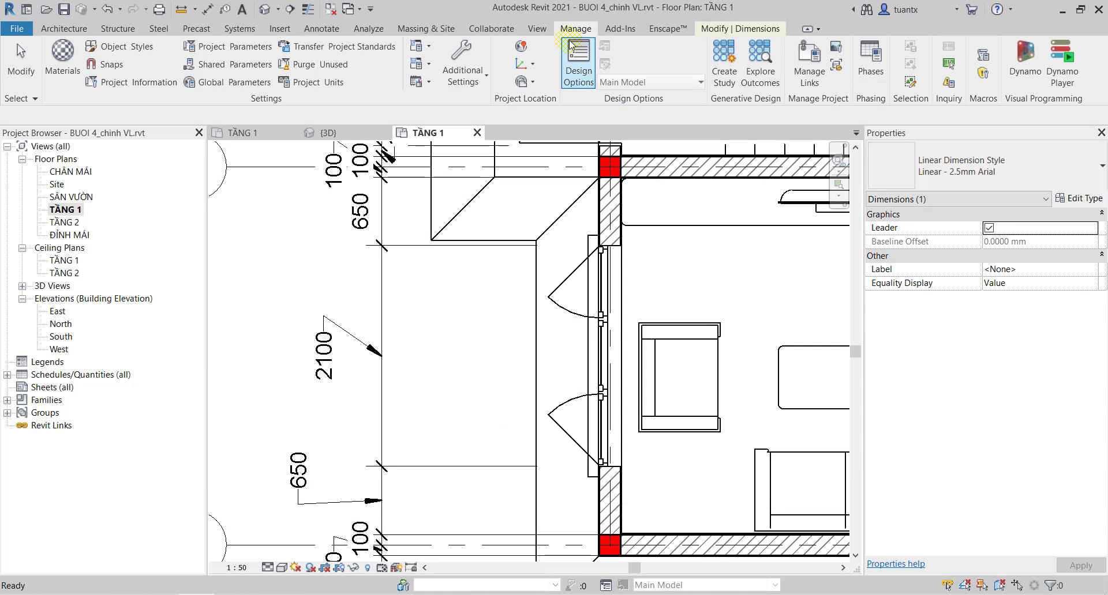
click(476, 84)
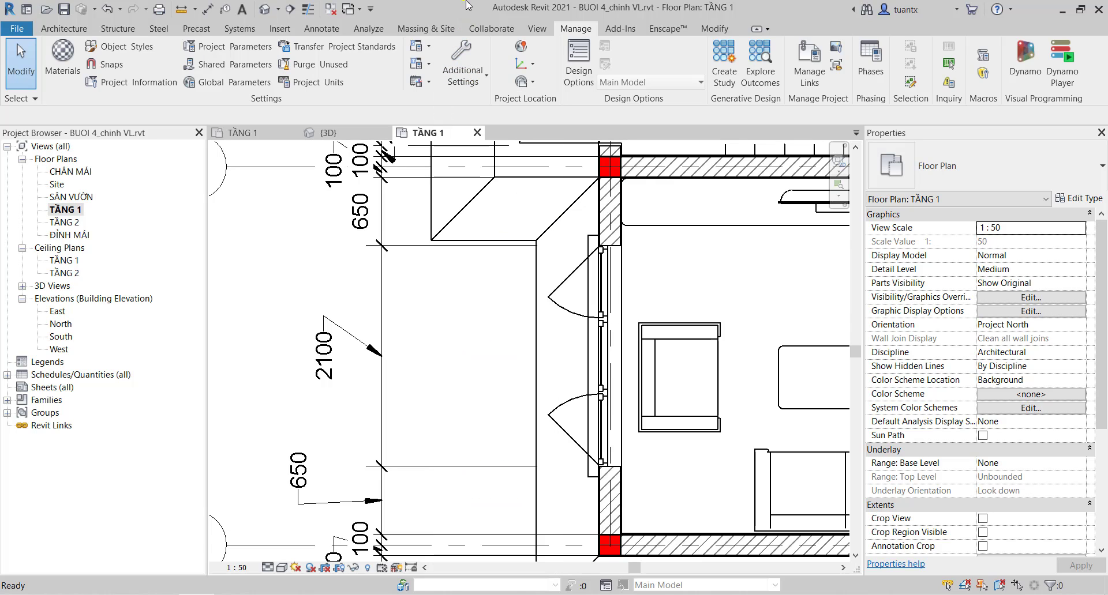
Raise the Linear - 2.5mm Arial tick mark line weight from 4 to 5 and apply it.
click(383, 318)
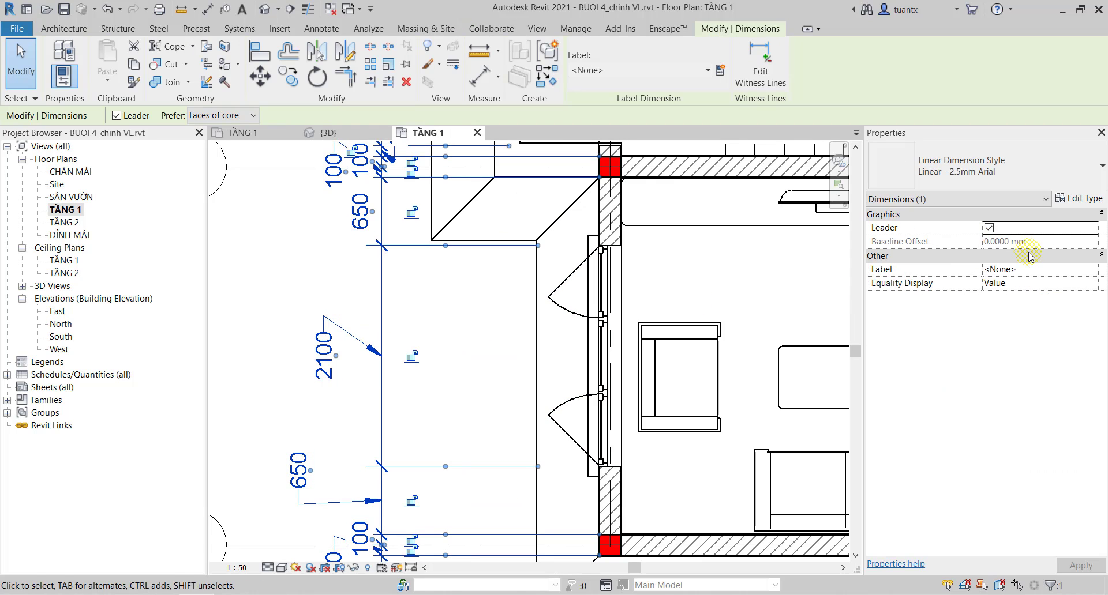
click(1073, 198)
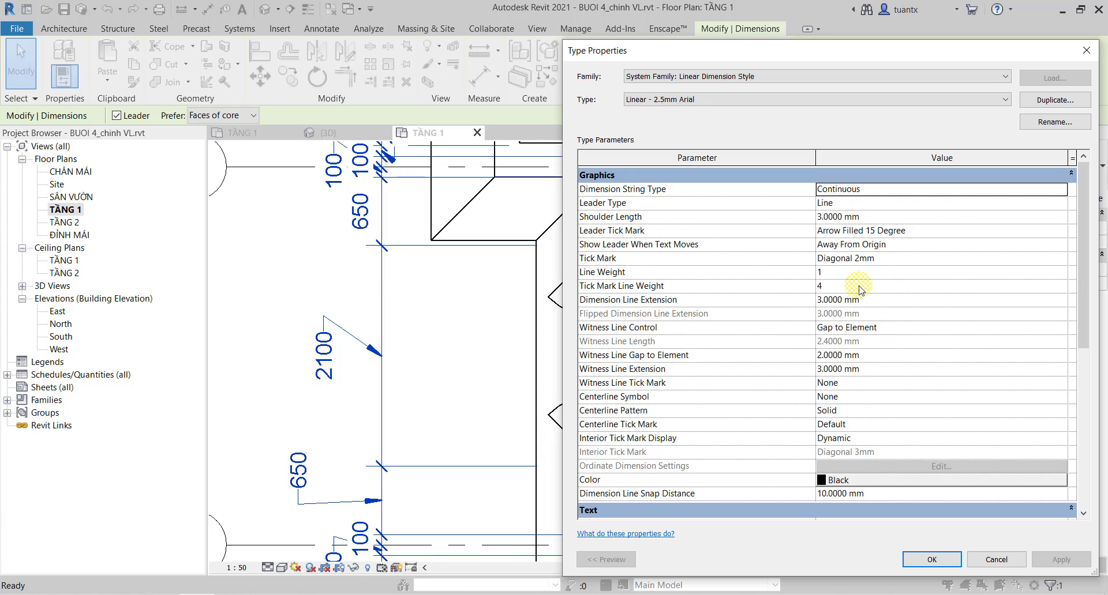
click(859, 286)
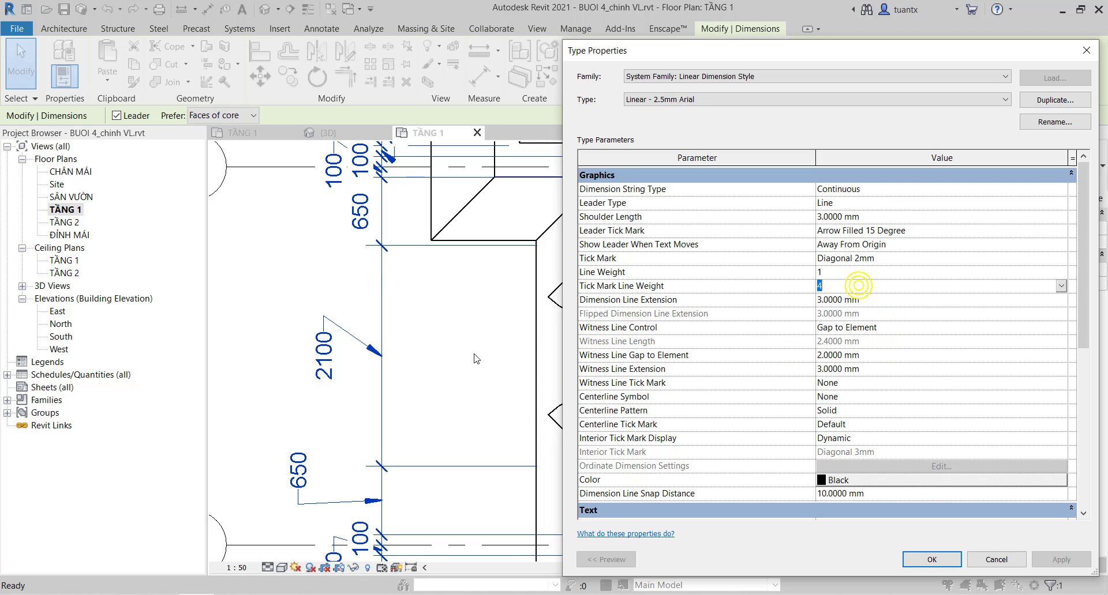
click(1062, 287)
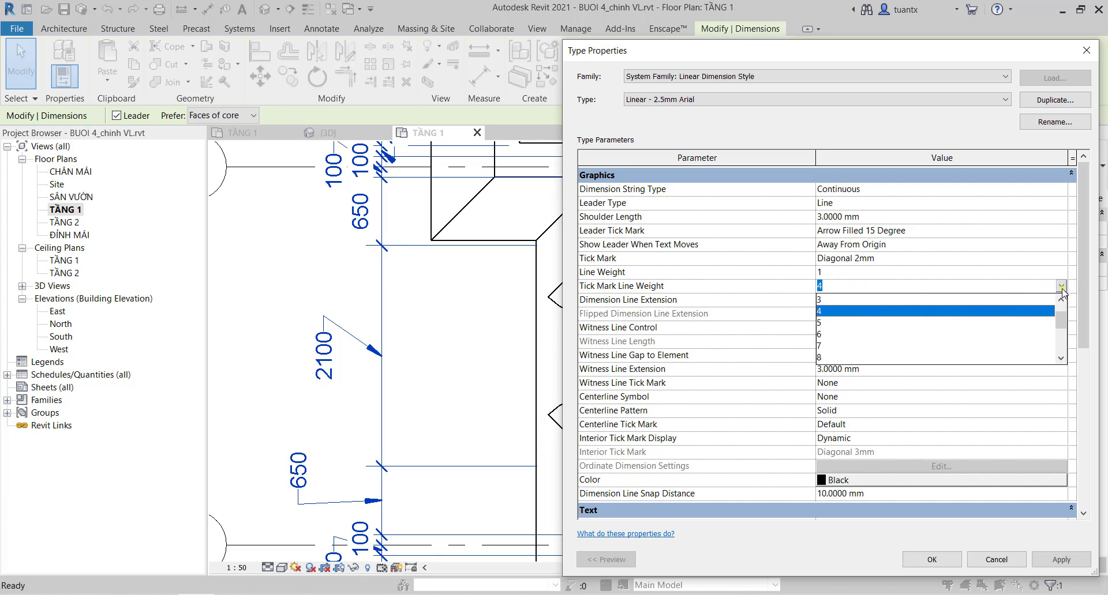
click(822, 325)
click(823, 287)
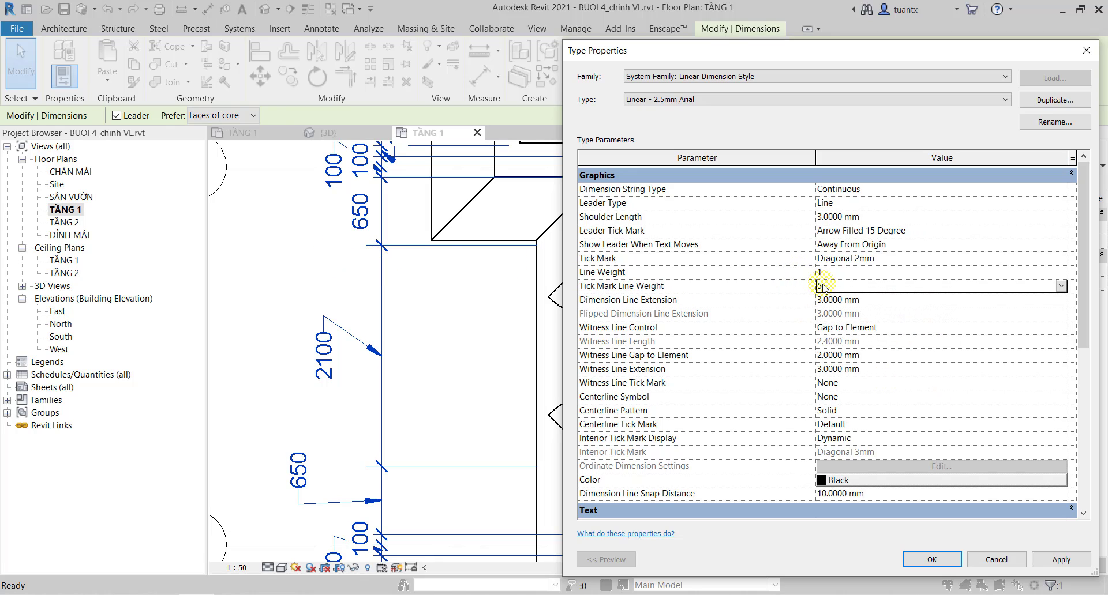
click(1059, 559)
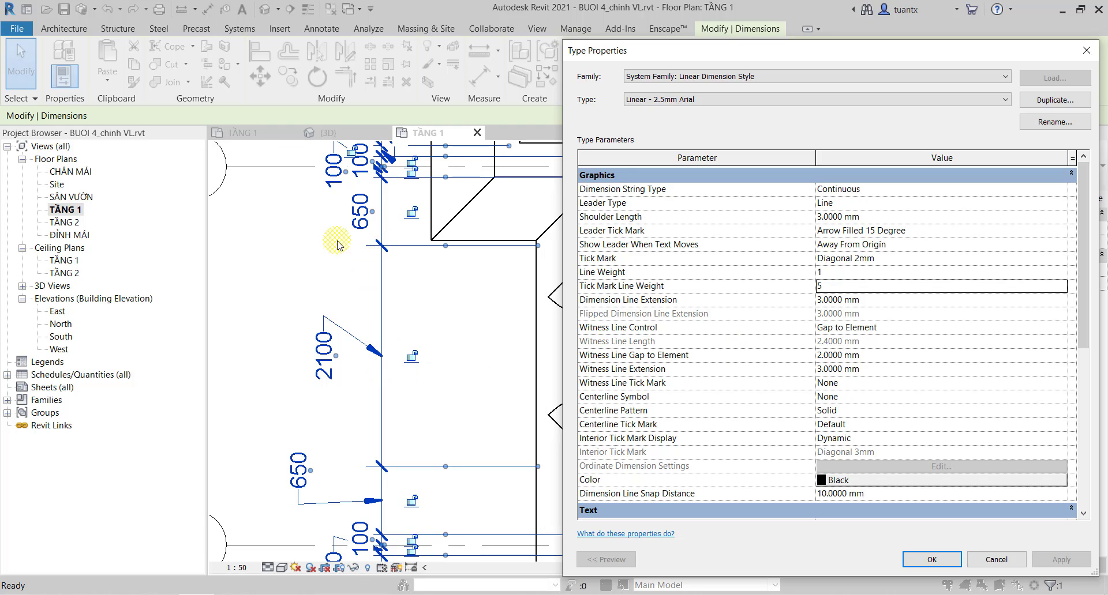
click(997, 560)
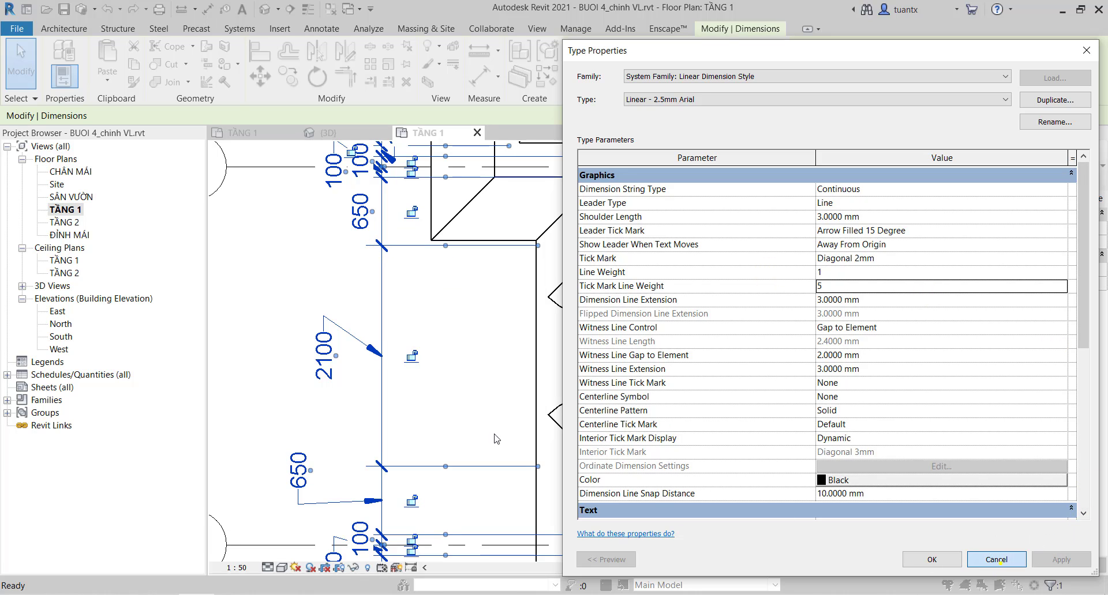
Set the dimension type's Dimension Line Extension to 2 mm and apply.
scroll(453, 411, up, 2)
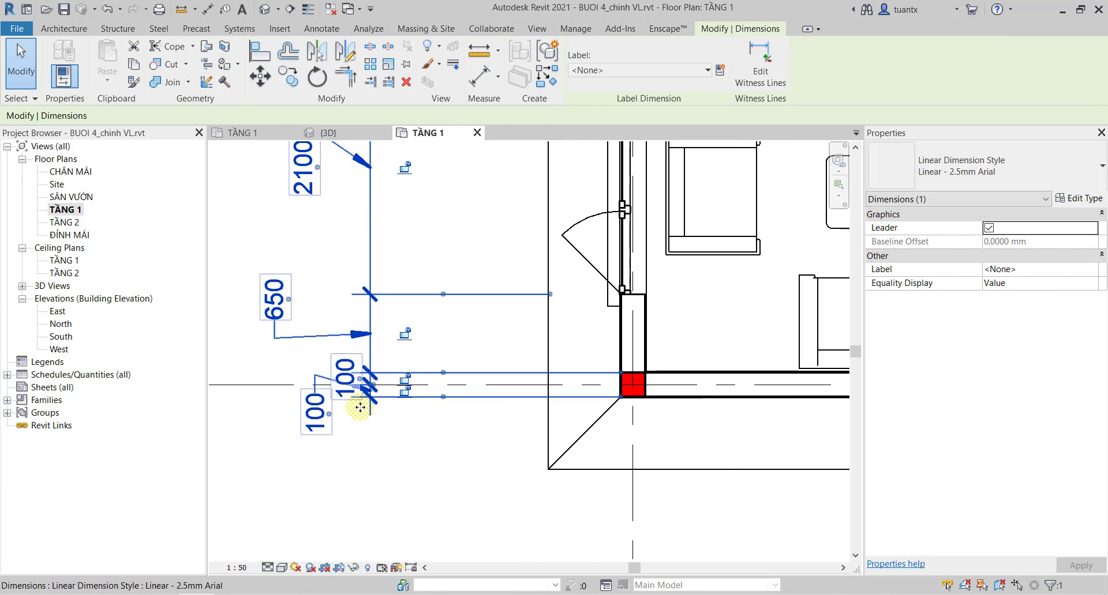
scroll(362, 408, up, 3)
scroll(360, 415, down, 1)
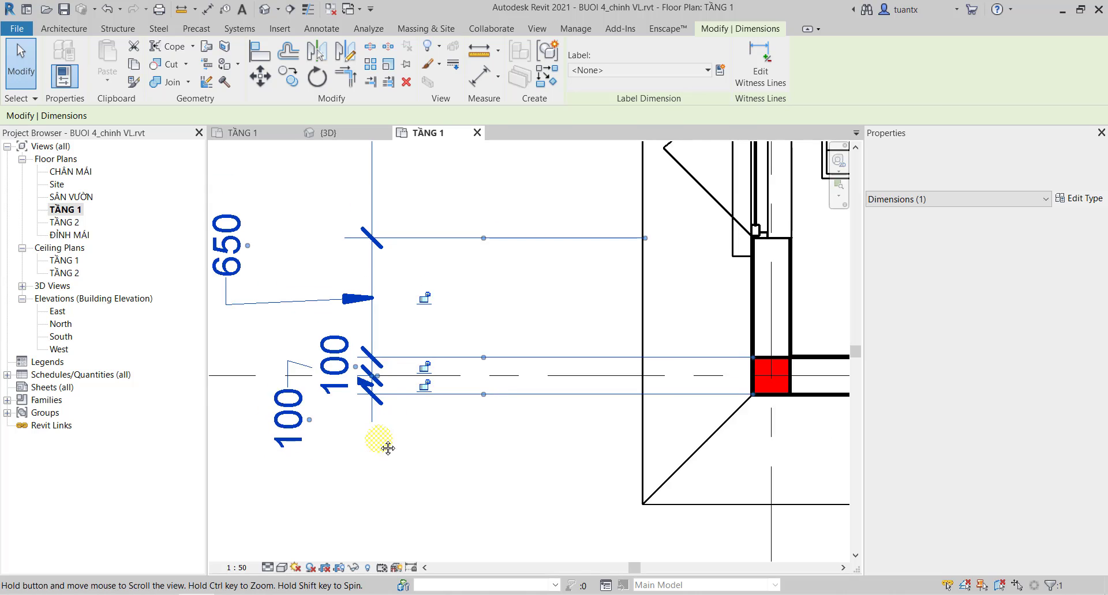
middle_drag(388, 447, 379, 468)
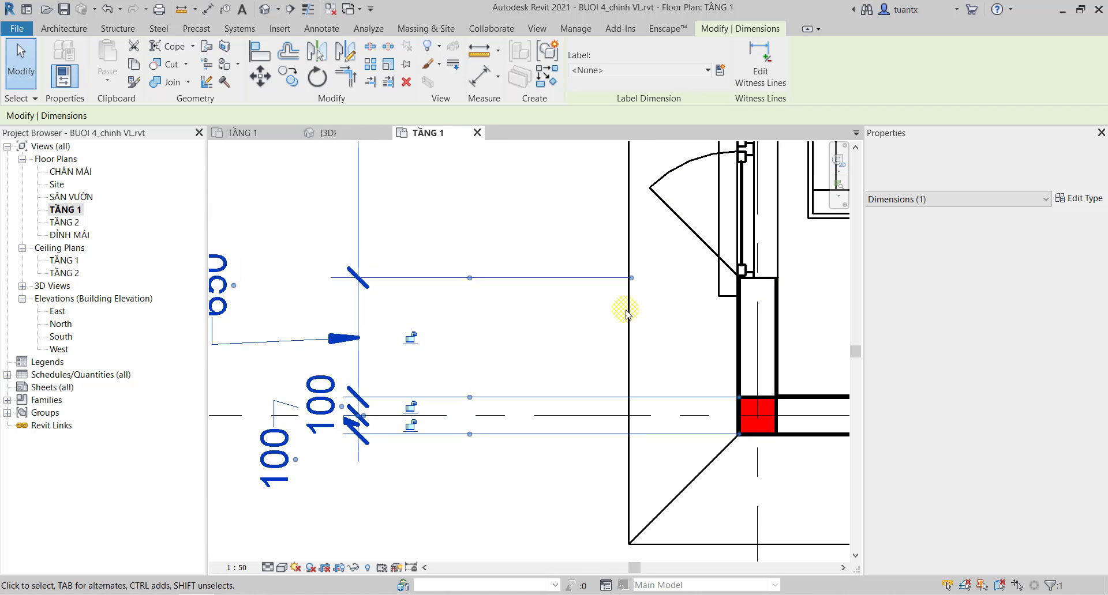
click(454, 398)
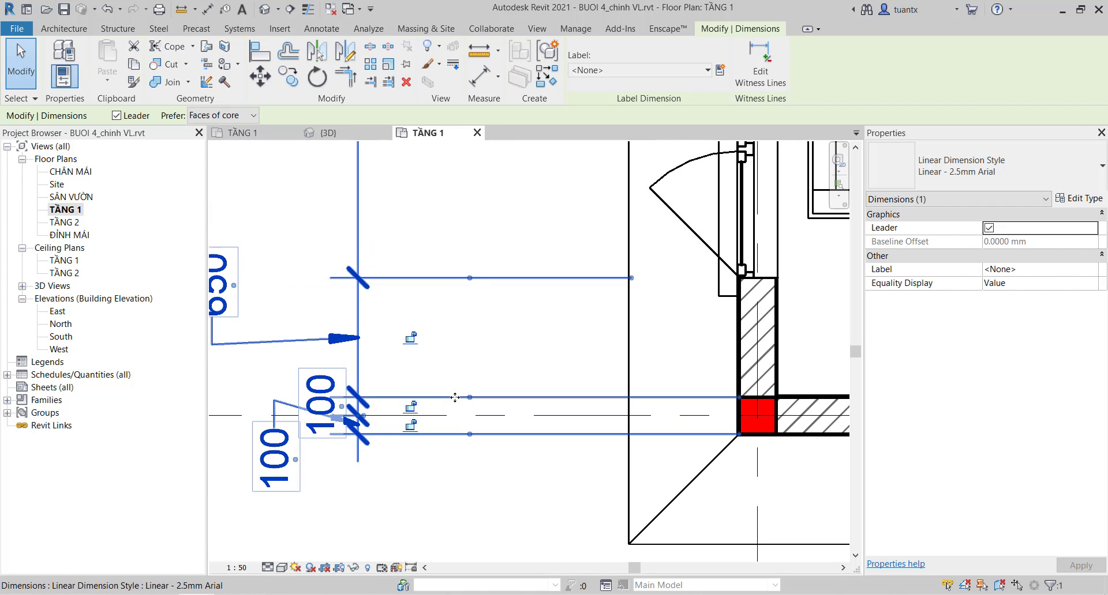
click(1076, 198)
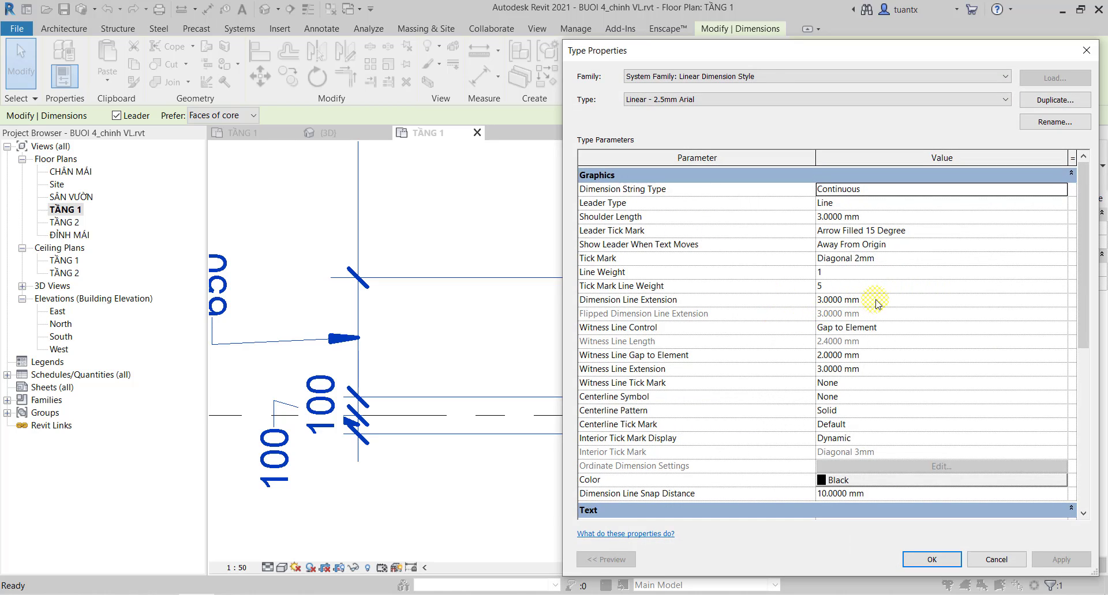
click(875, 301)
text(2)
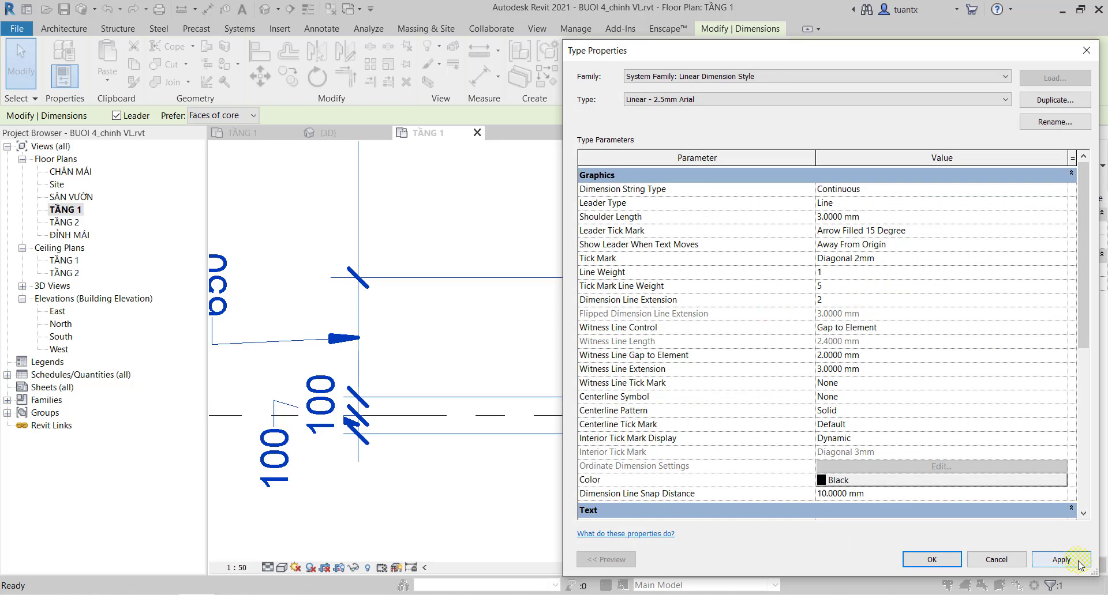
click(1076, 563)
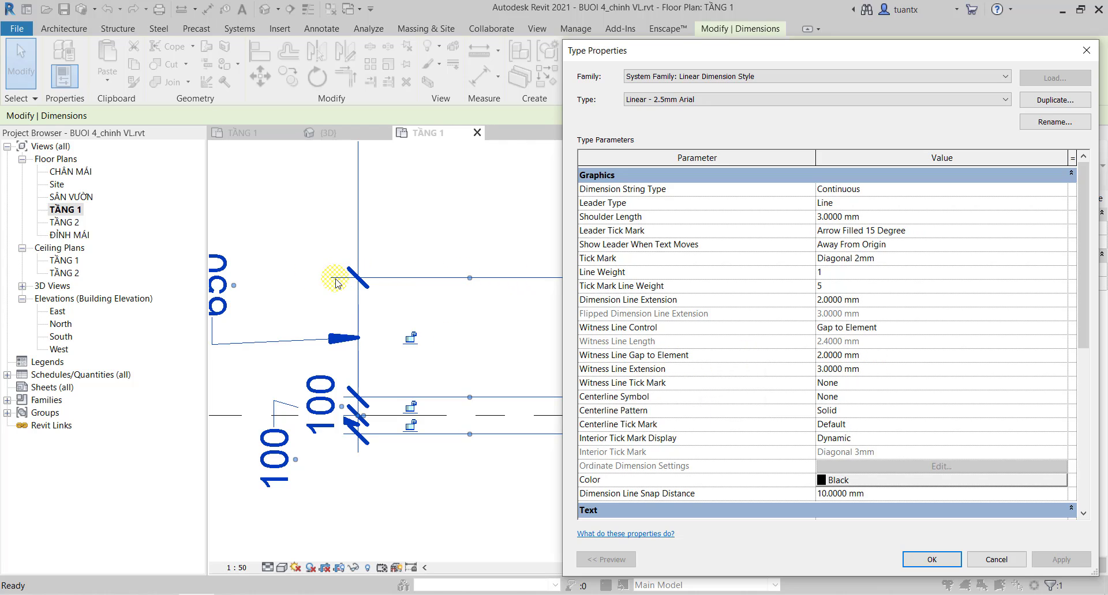
Change Witness Line Extension from 3 mm to 2 mm and apply.
click(852, 369)
drag(876, 369, 803, 370)
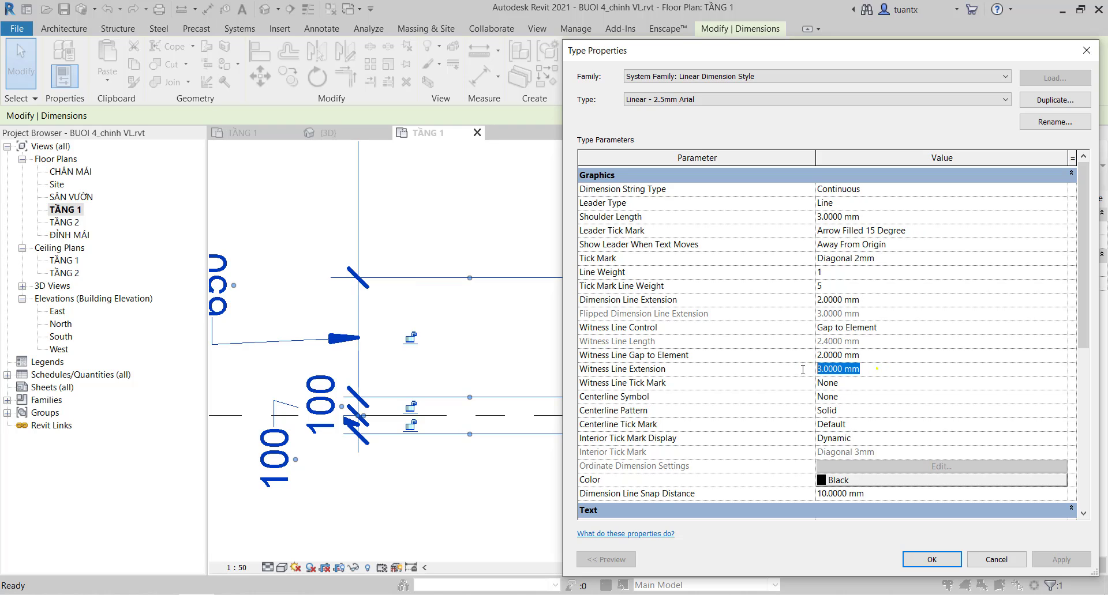
text(2)
key(Return)
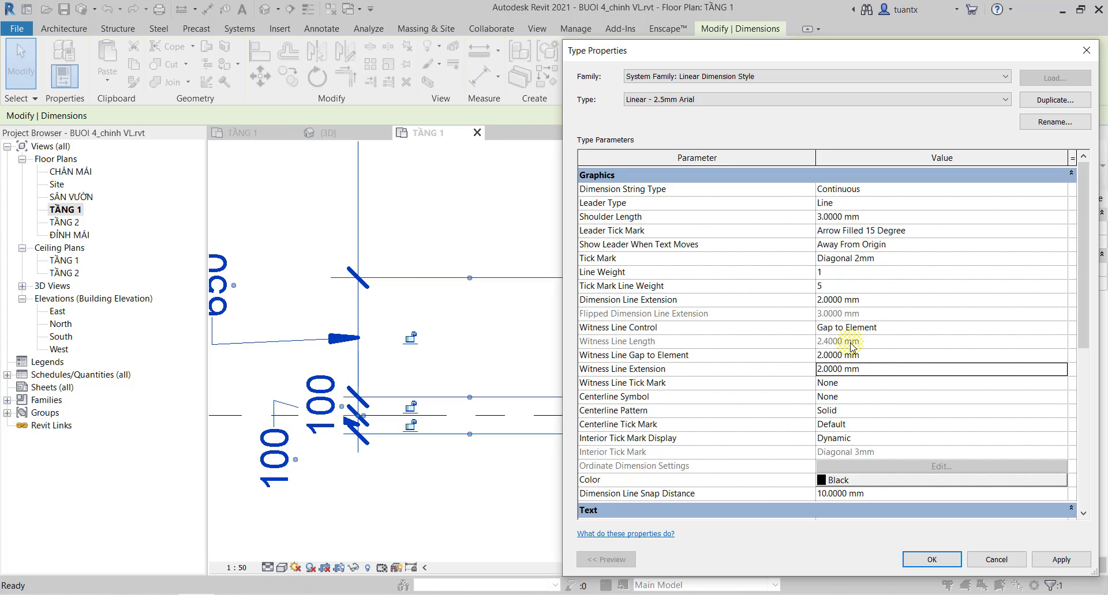
click(1089, 560)
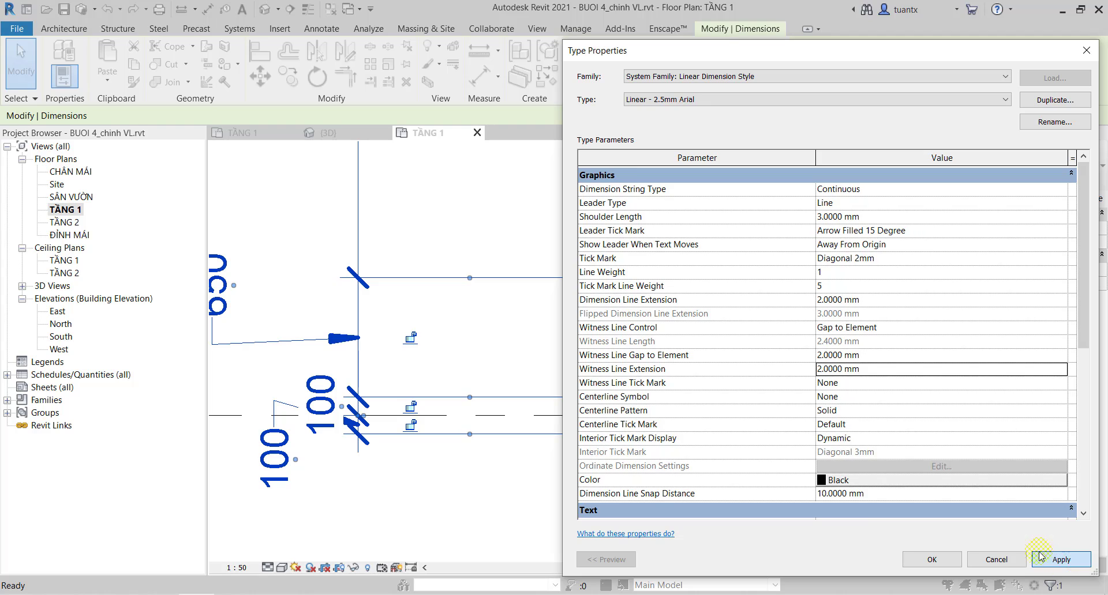
click(345, 283)
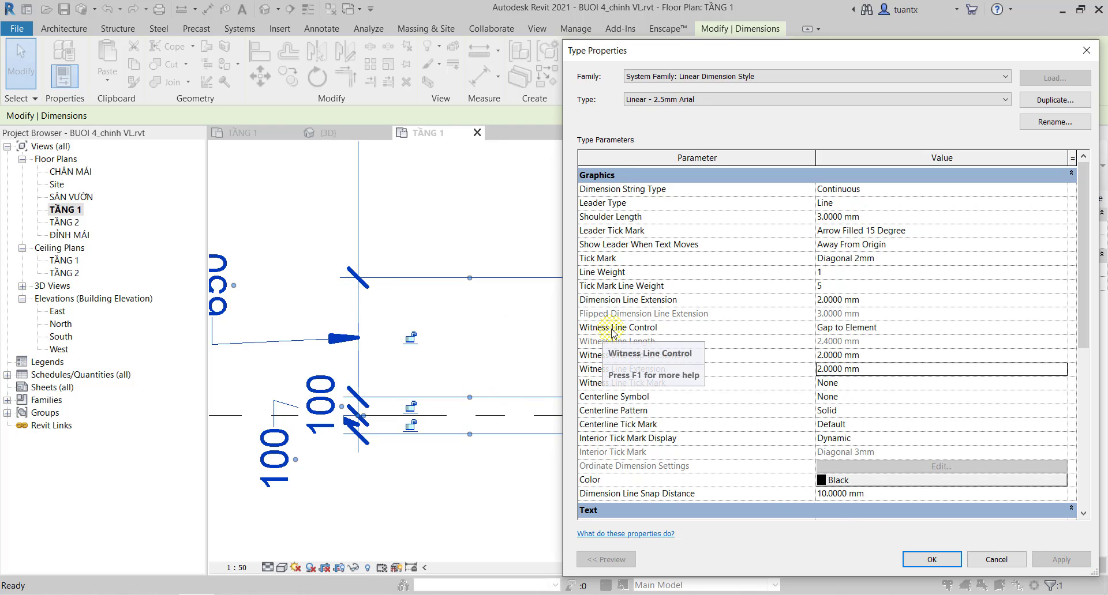
Switch the dimension type's Witness Line Control to Fixed to Dimension Line.
click(903, 328)
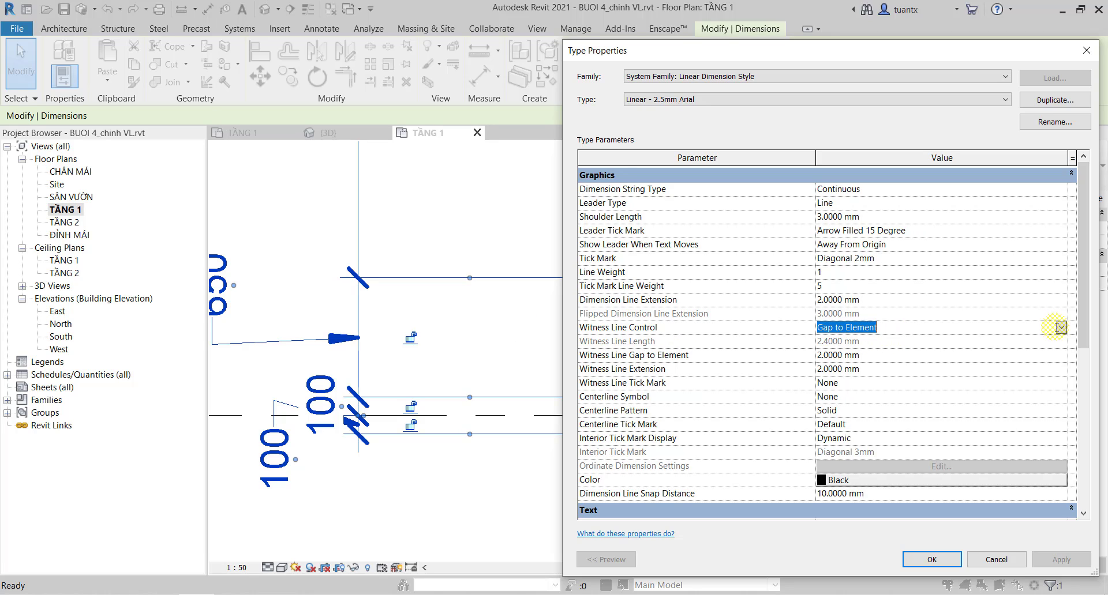
click(1060, 327)
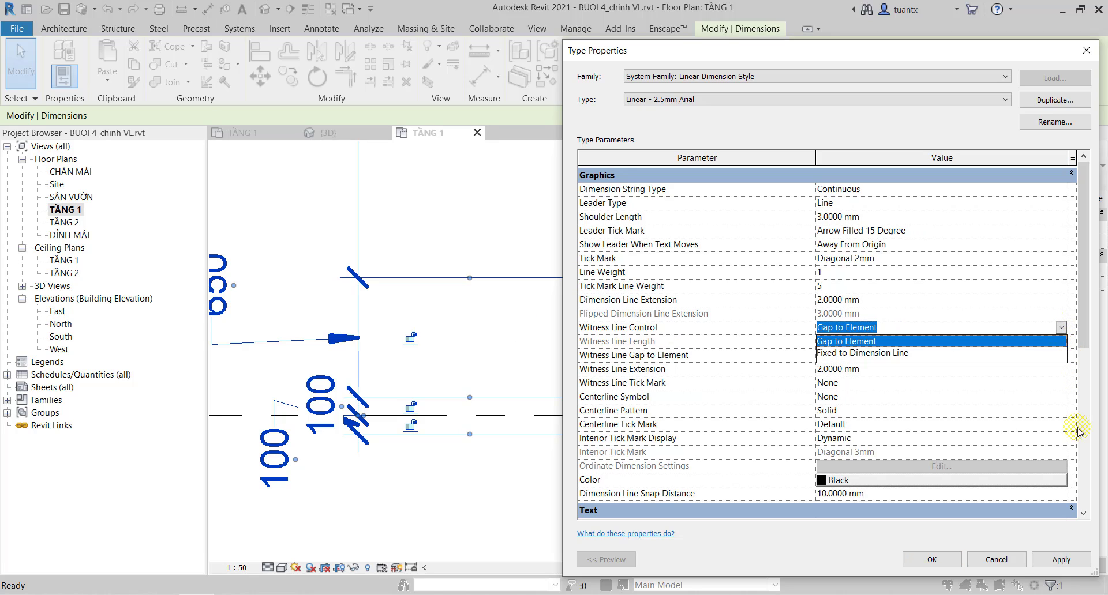
click(1011, 567)
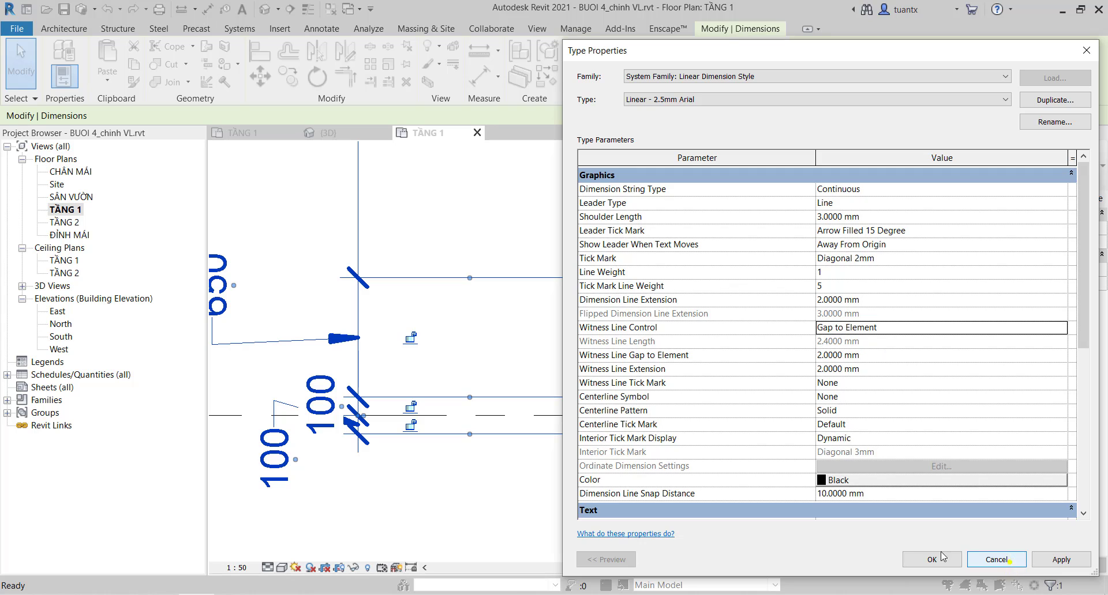
mouse_move(823, 55)
mouse_down()
mouse_move(926, 84)
mouse_move(1022, 56)
mouse_move(1012, 56)
mouse_up()
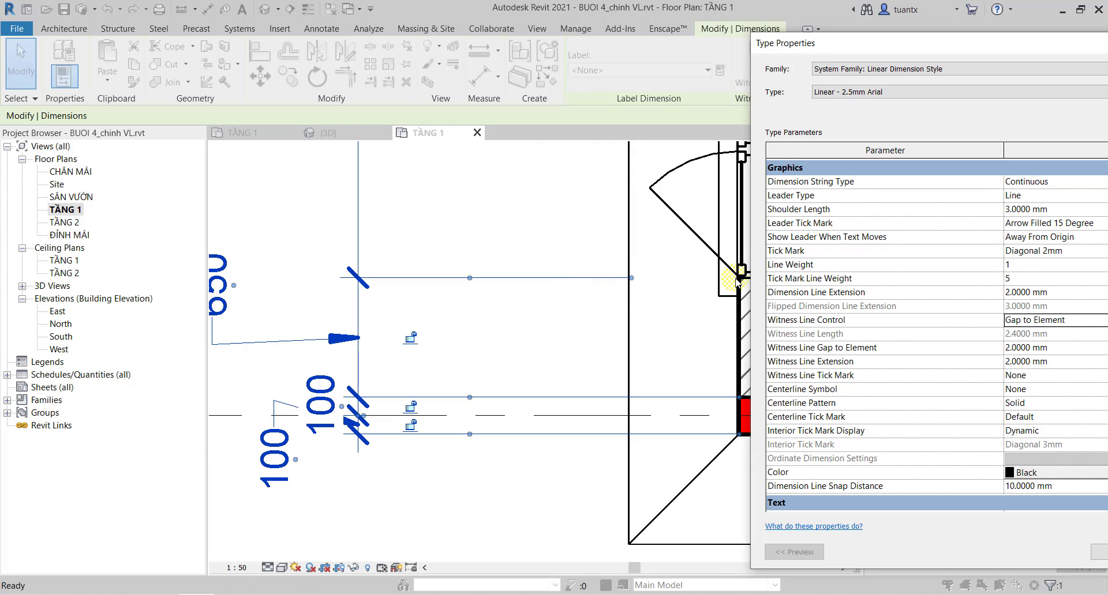
drag(841, 47, 721, 15)
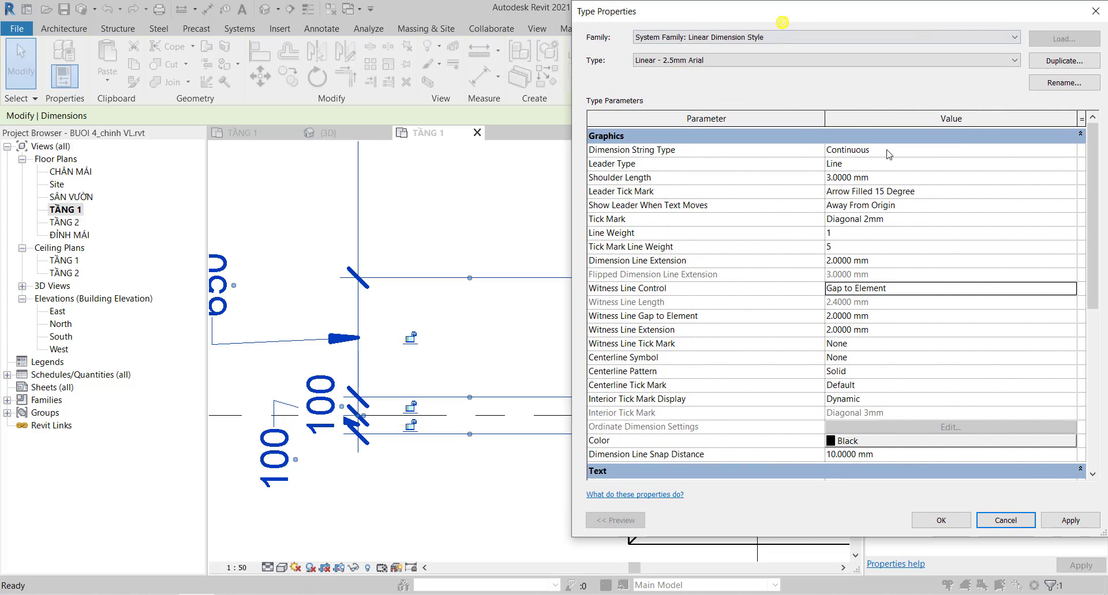
click(1073, 289)
click(1070, 288)
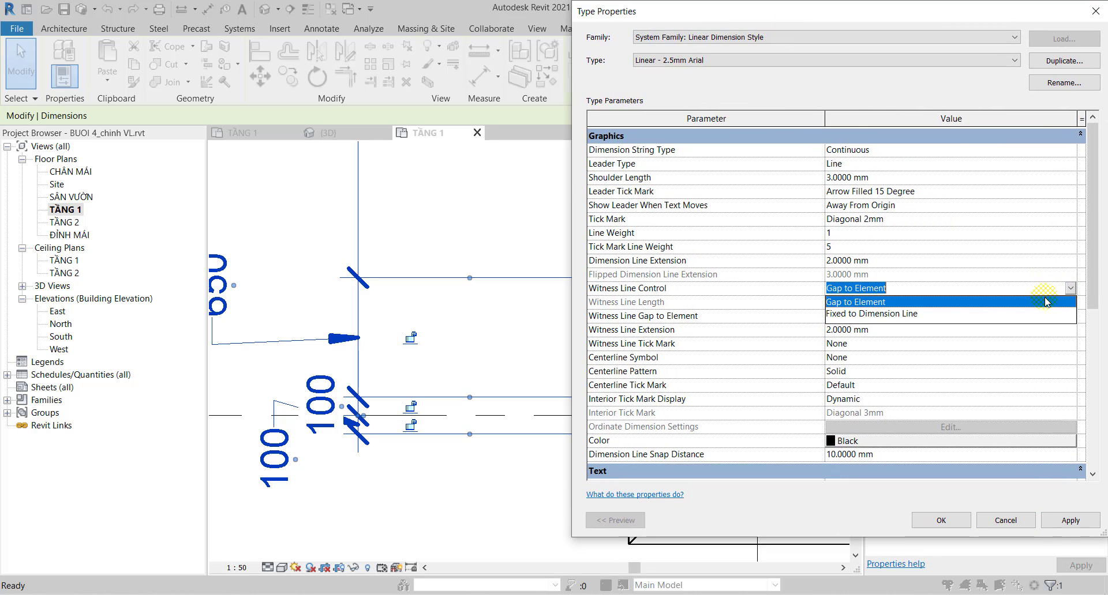
click(864, 316)
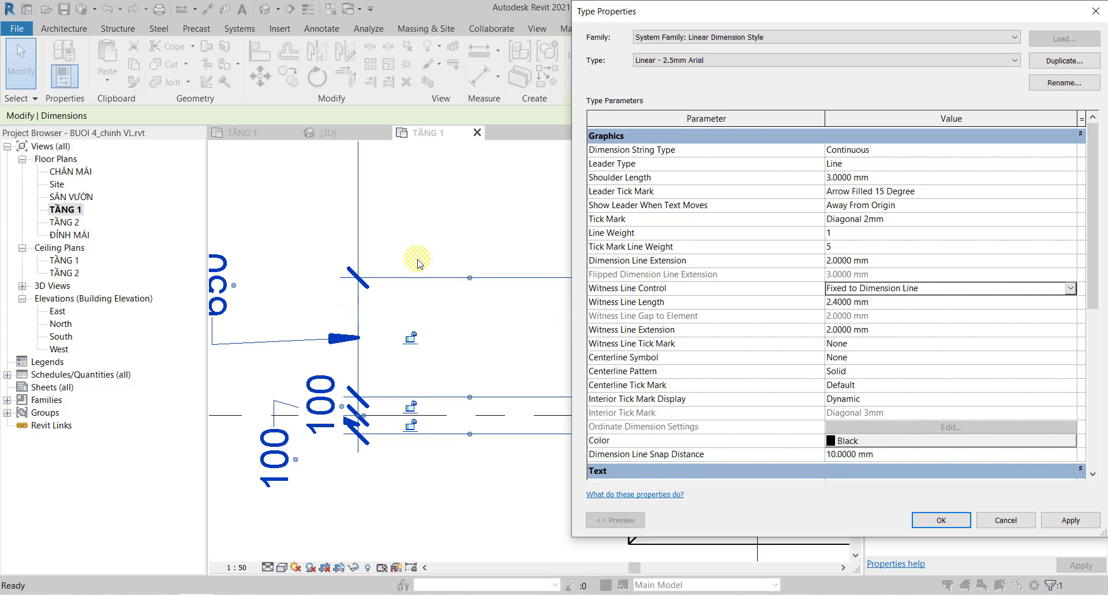
drag(821, 17, 960, 7)
click(494, 266)
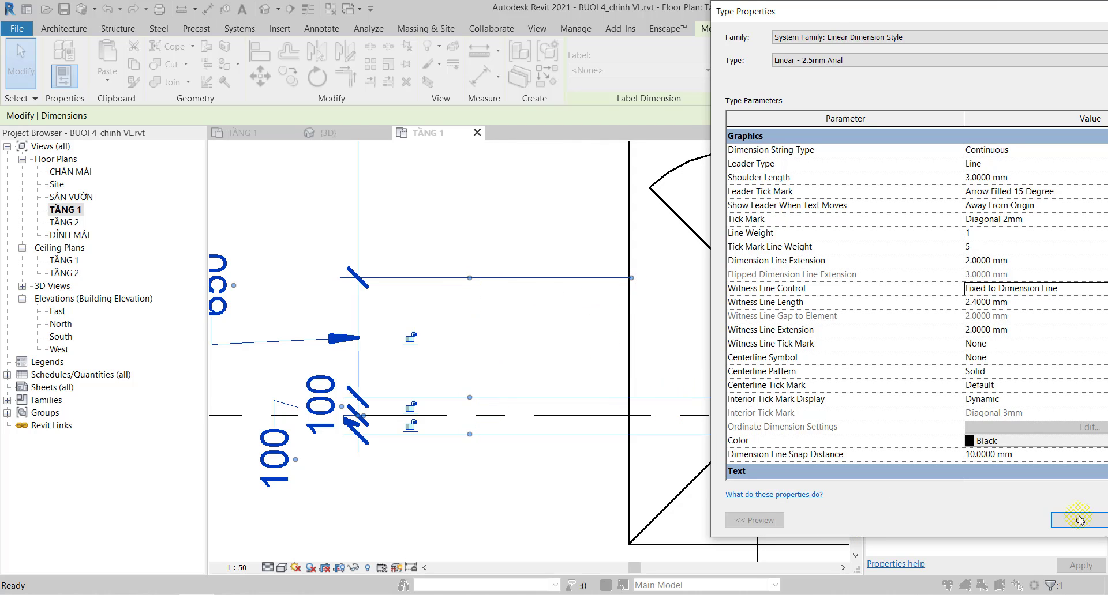
drag(856, 26, 952, 29)
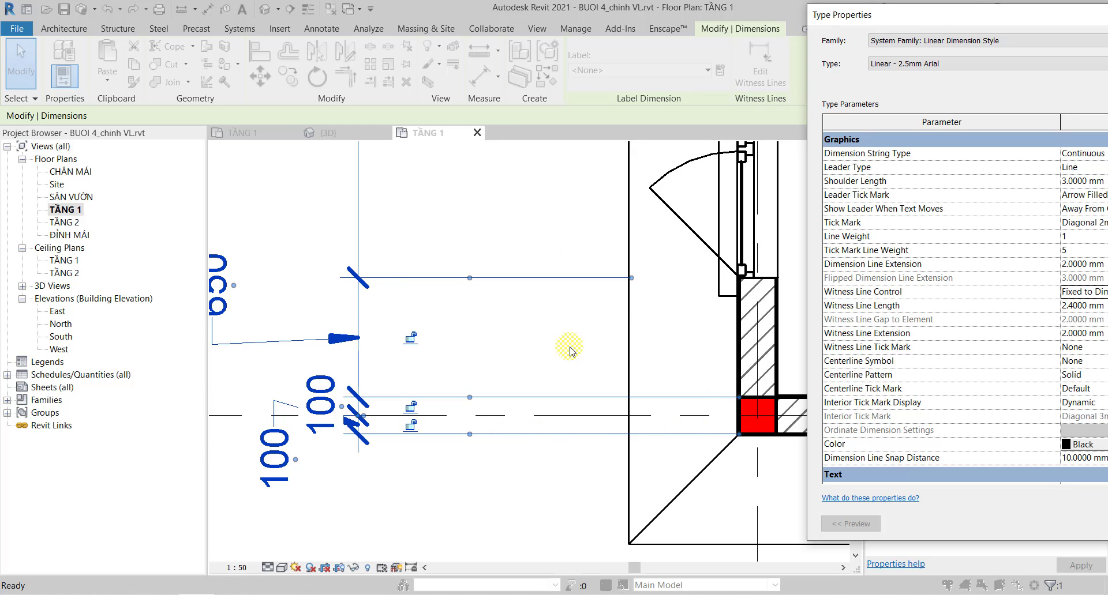
drag(858, 21, 695, 18)
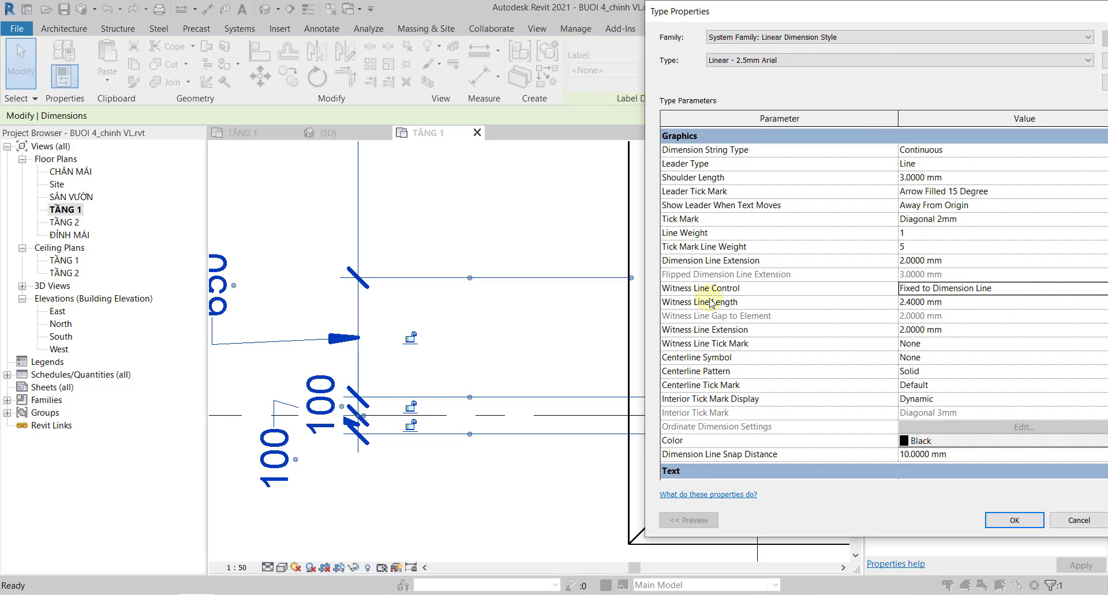
Set Witness Line Length to 7 mm and apply.
click(922, 301)
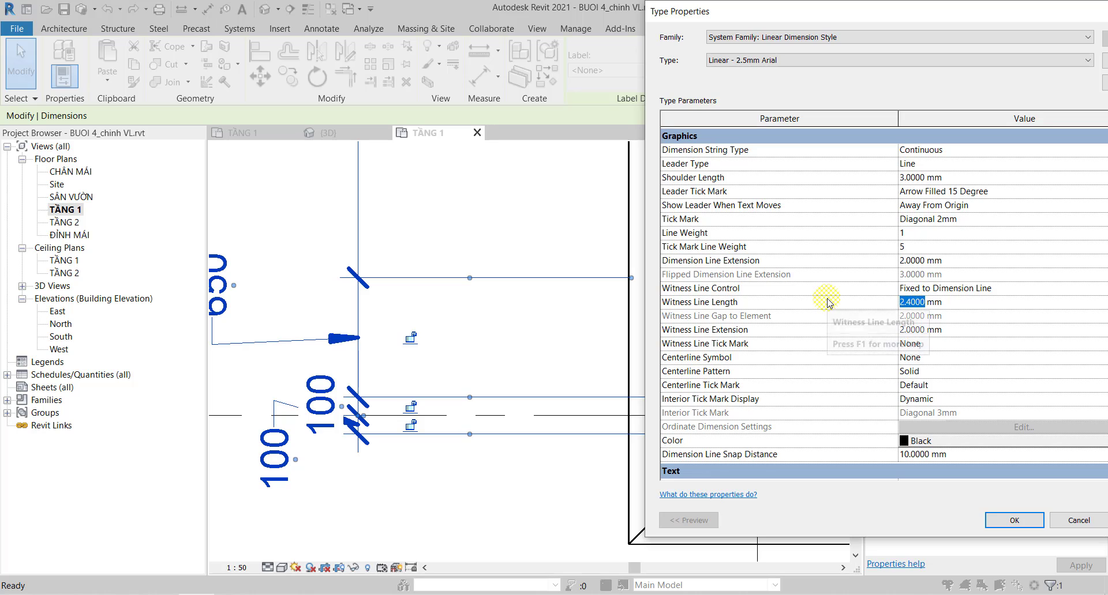
text(7)
click(914, 306)
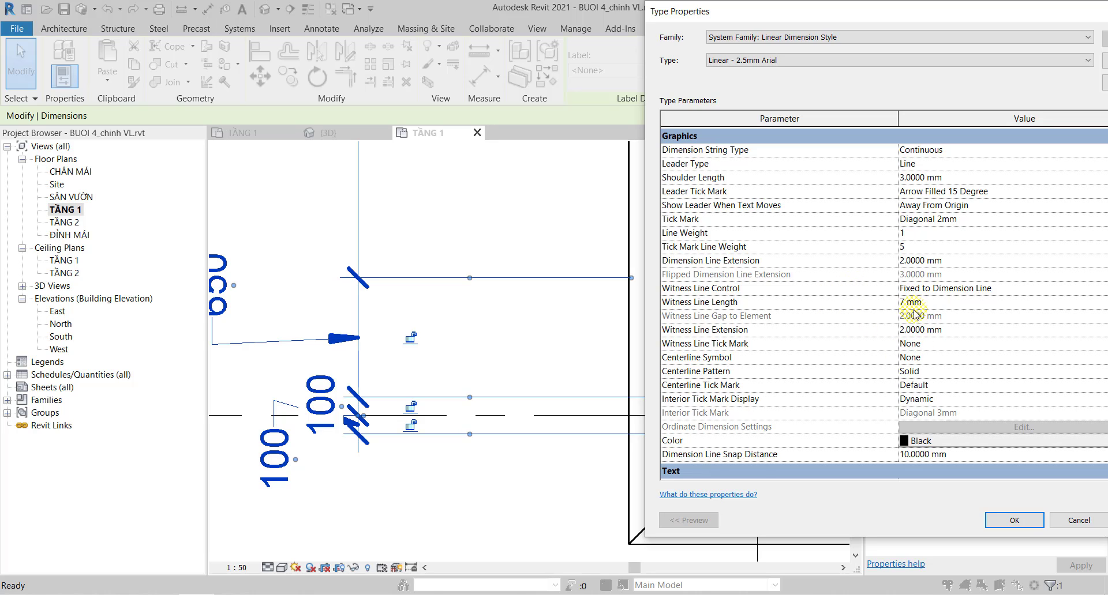
drag(868, 45, 732, 45)
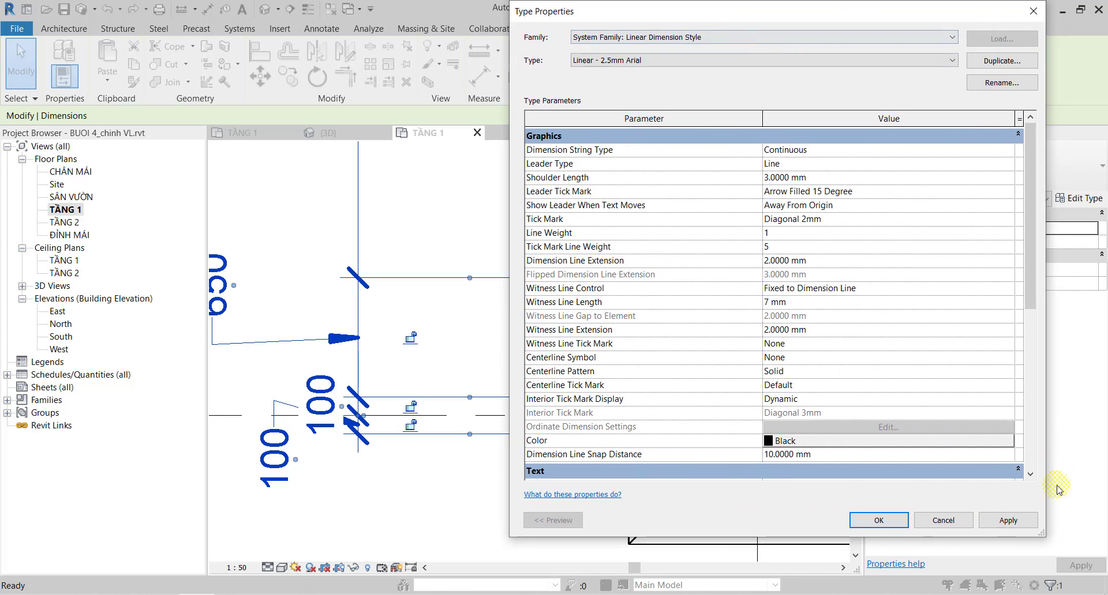
click(896, 523)
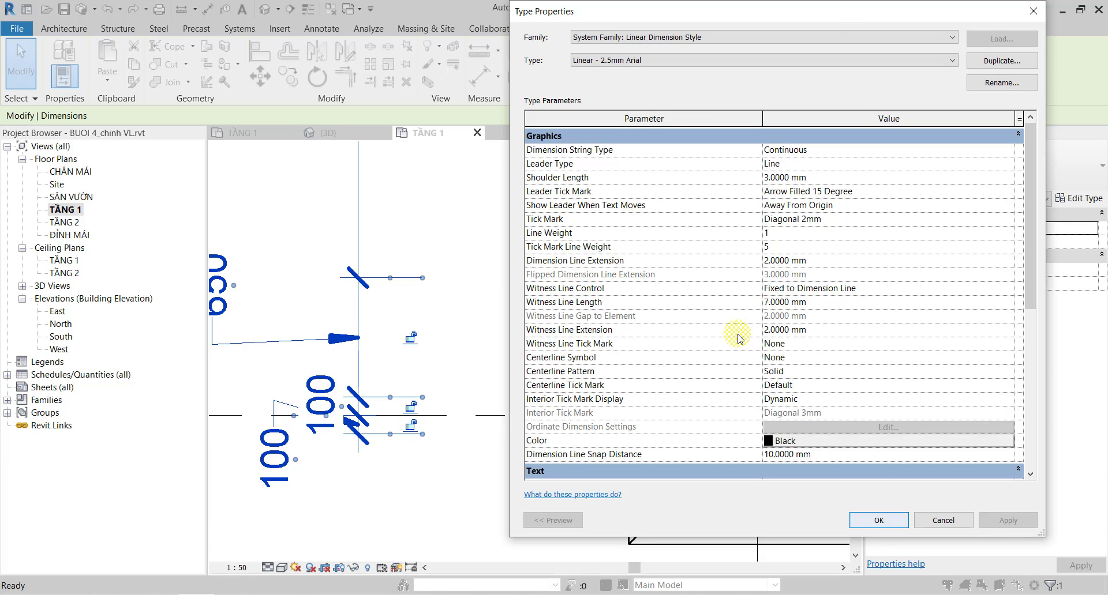
drag(833, 10, 1055, 15)
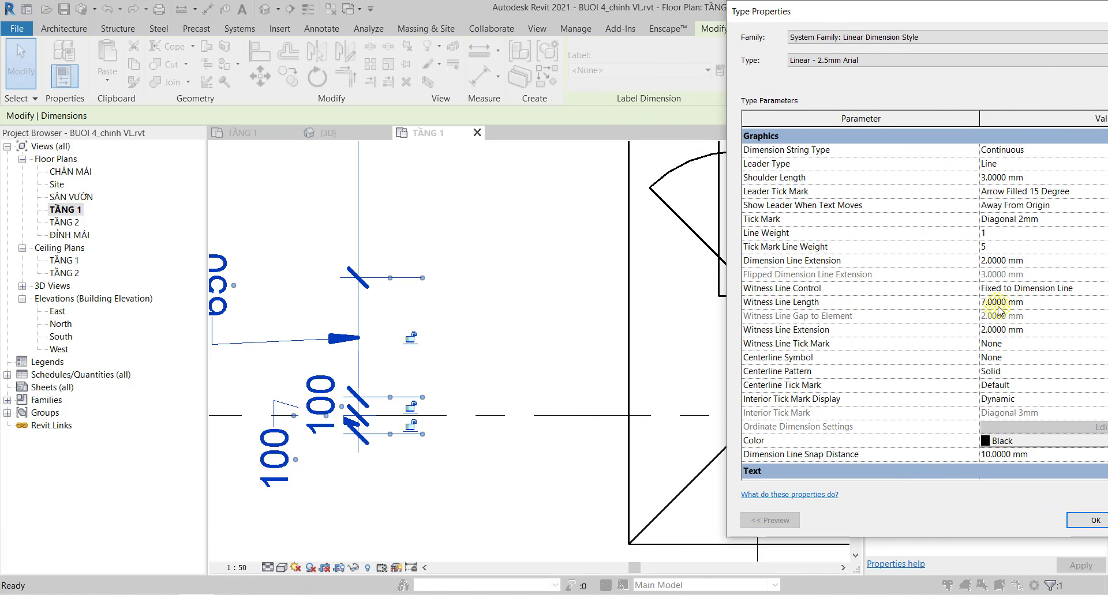
click(361, 297)
Close Type Properties with OK, then pan to the top dimensions and select the 4100/900 string.
click(1095, 521)
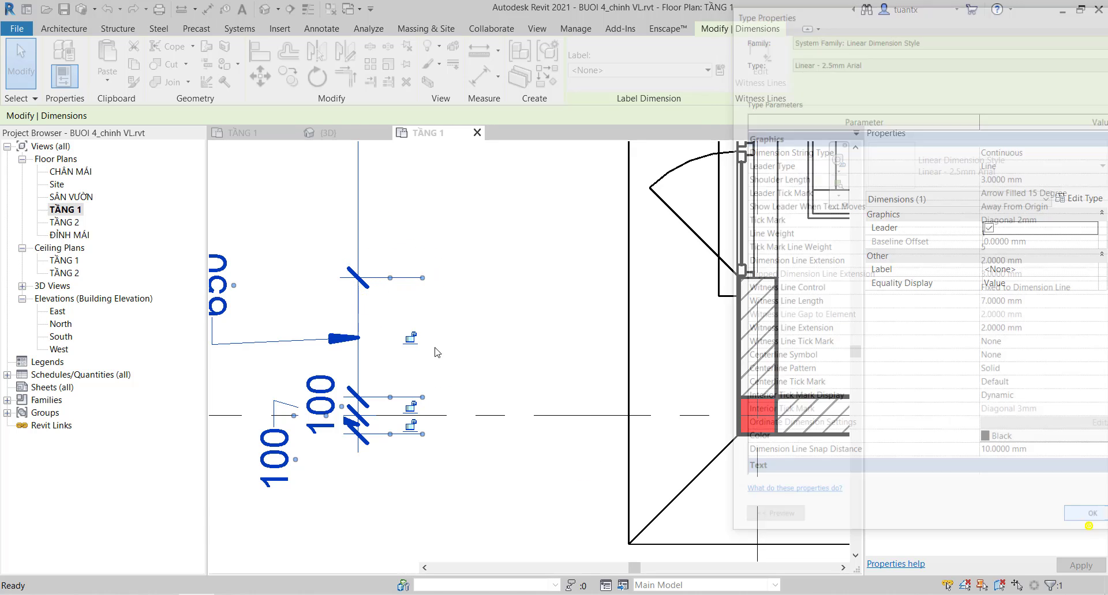
scroll(497, 321, down, 3)
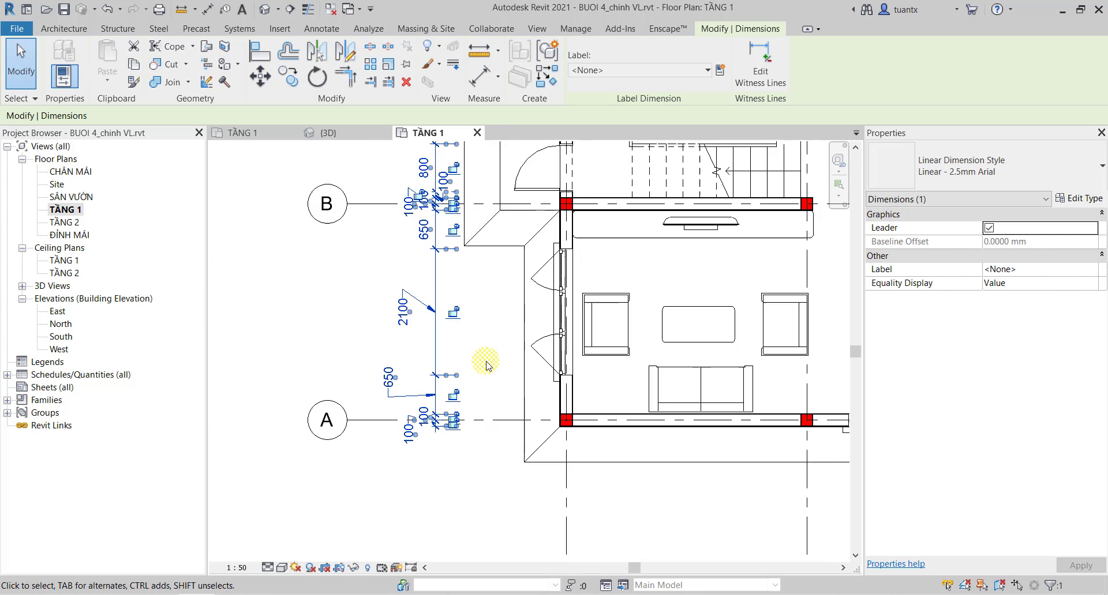
middle_drag(492, 294, 482, 486)
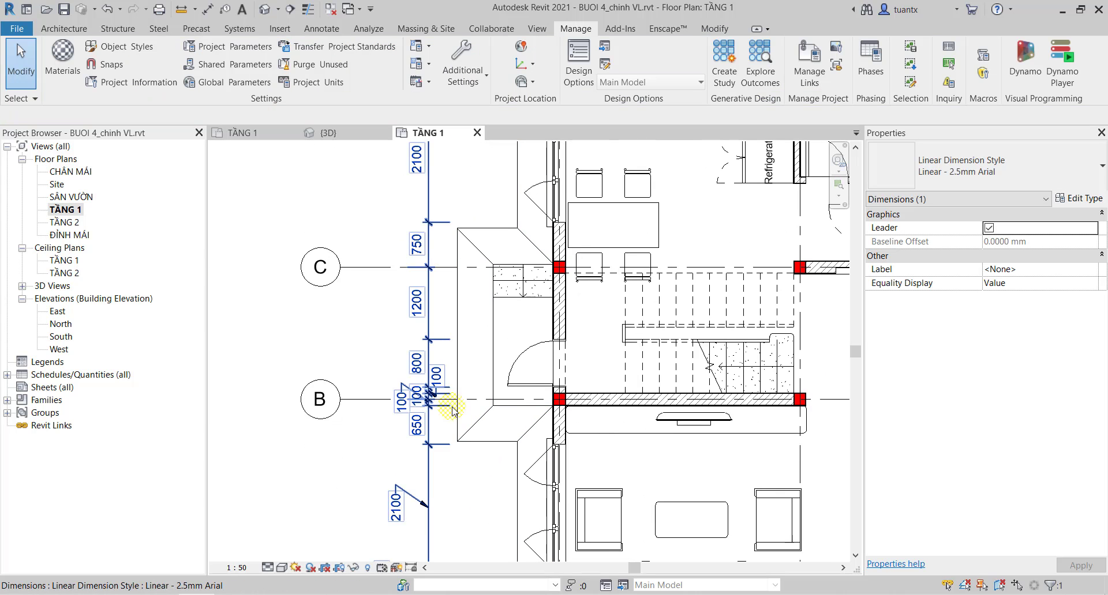
middle_drag(414, 169, 453, 281)
middle_drag(626, 212, 499, 256)
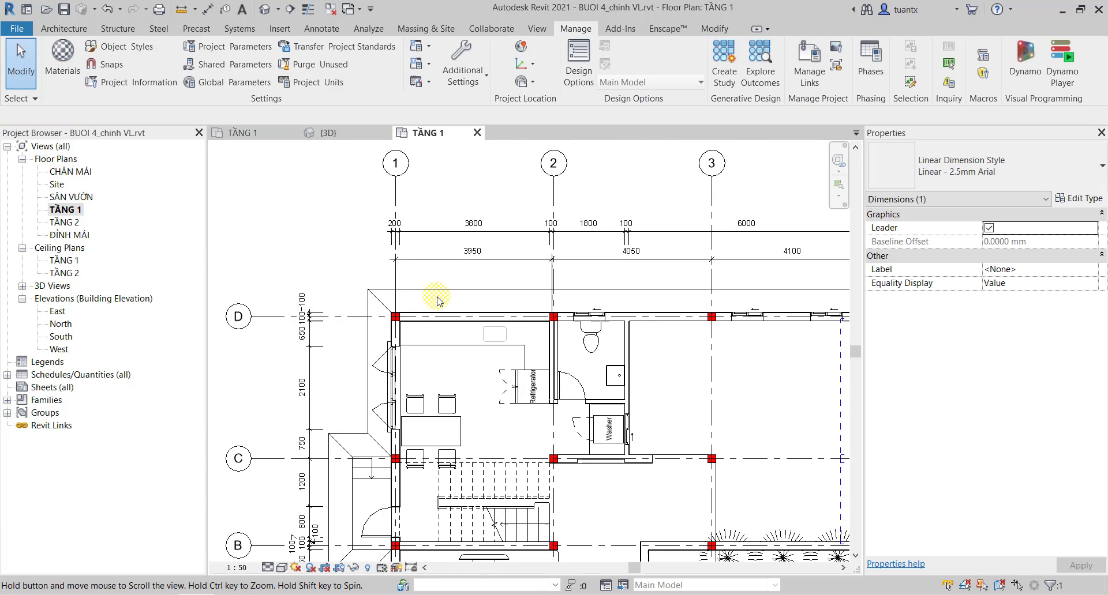
click(499, 255)
key(Escape)
middle_drag(433, 267, 267, 274)
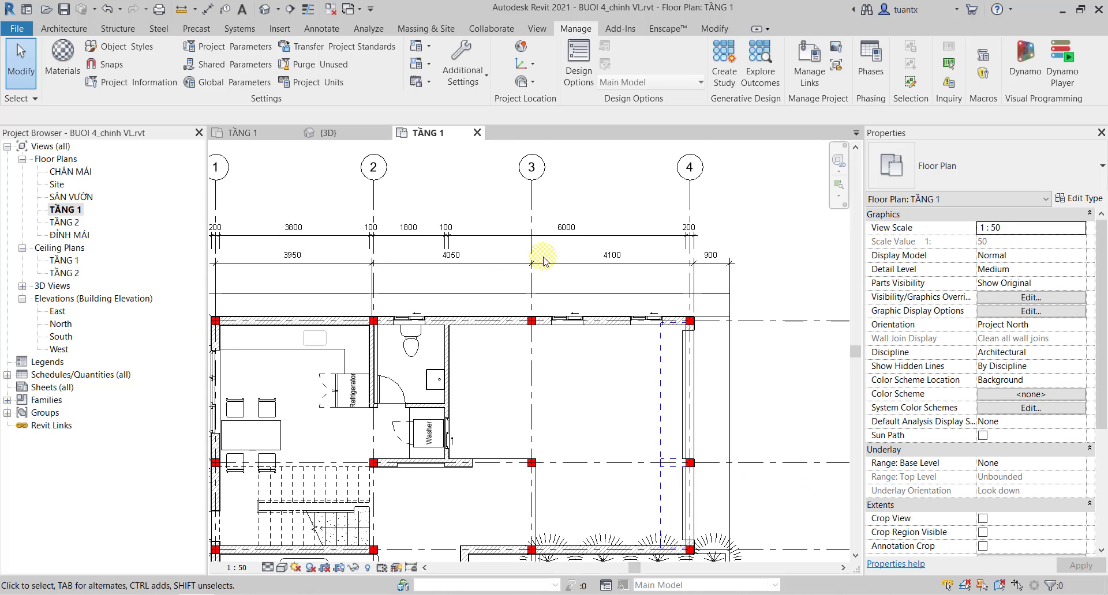
click(607, 264)
click(607, 264)
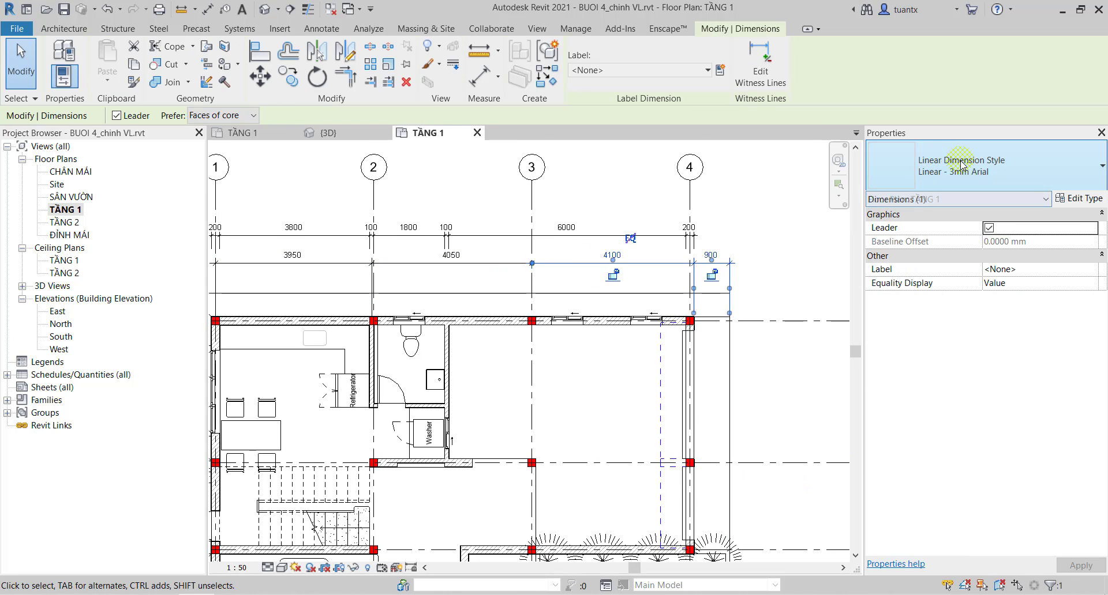
Change the 4100/900 dimension to the Linear - 2.5mm Arial type.
click(947, 173)
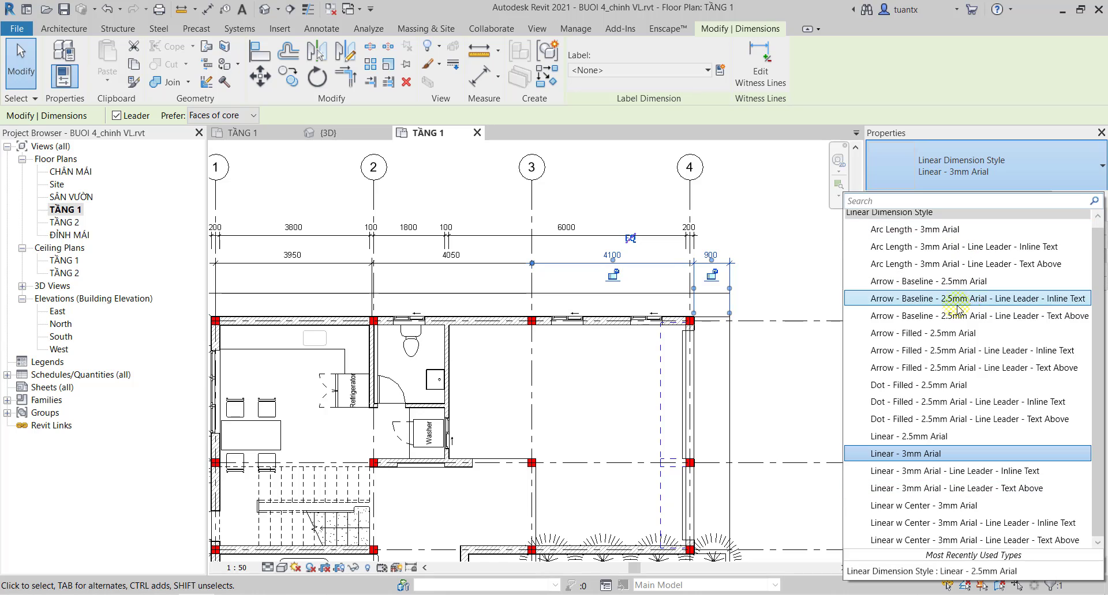
click(943, 442)
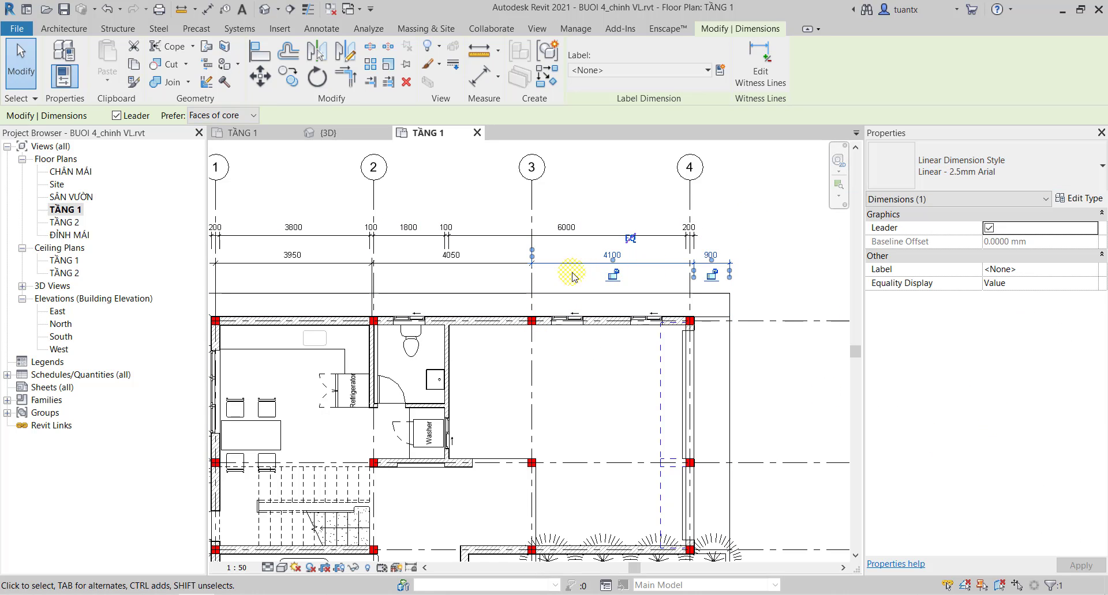
middle_drag(675, 284, 745, 277)
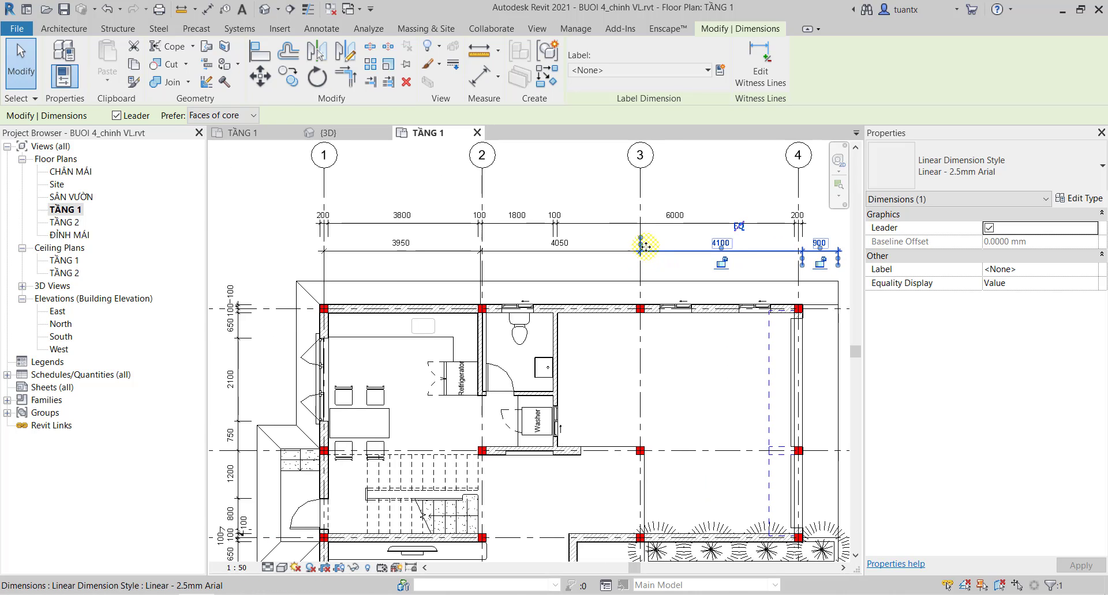
scroll(638, 254, up, 2)
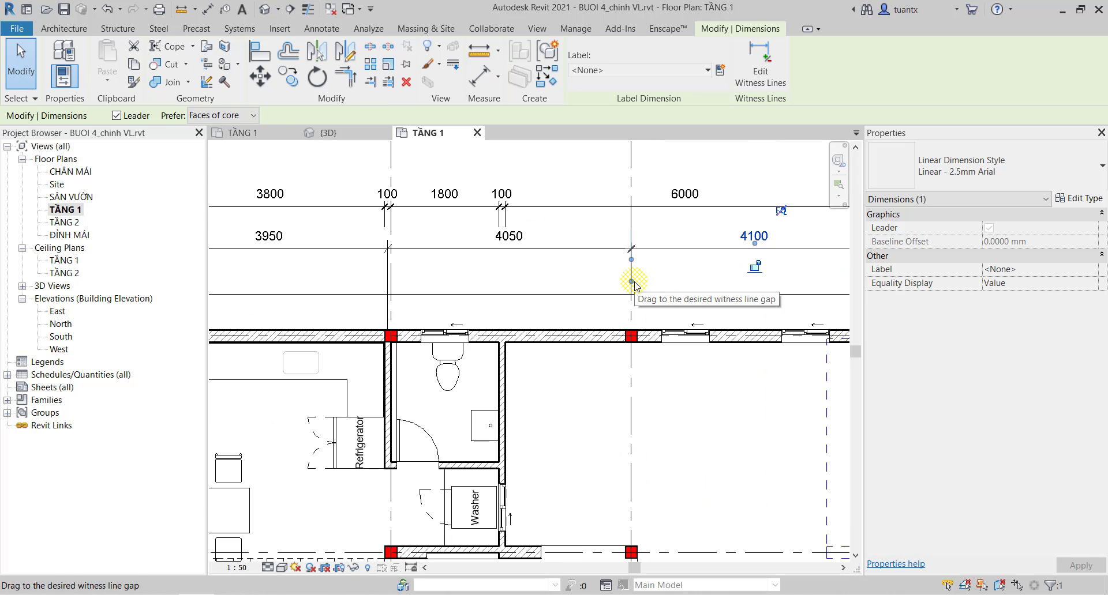
drag(635, 274, 554, 277)
Select the left vertical dimension chain and open its Type Properties.
scroll(554, 277, down, 2)
scroll(553, 242, down, 2)
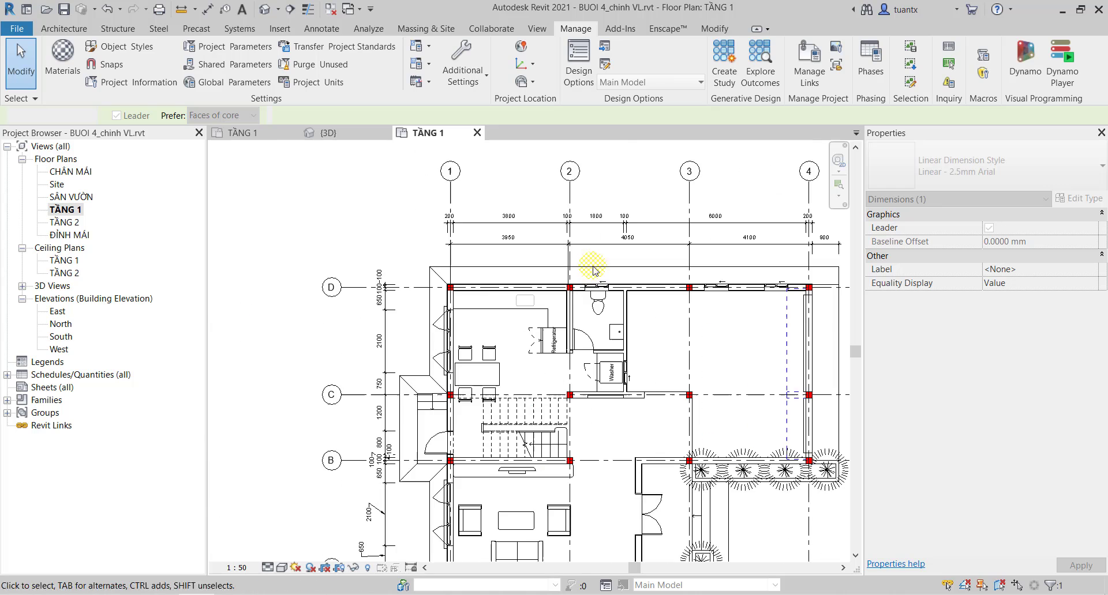
scroll(445, 248, up, 2)
click(453, 264)
middle_drag(454, 265, 490, 152)
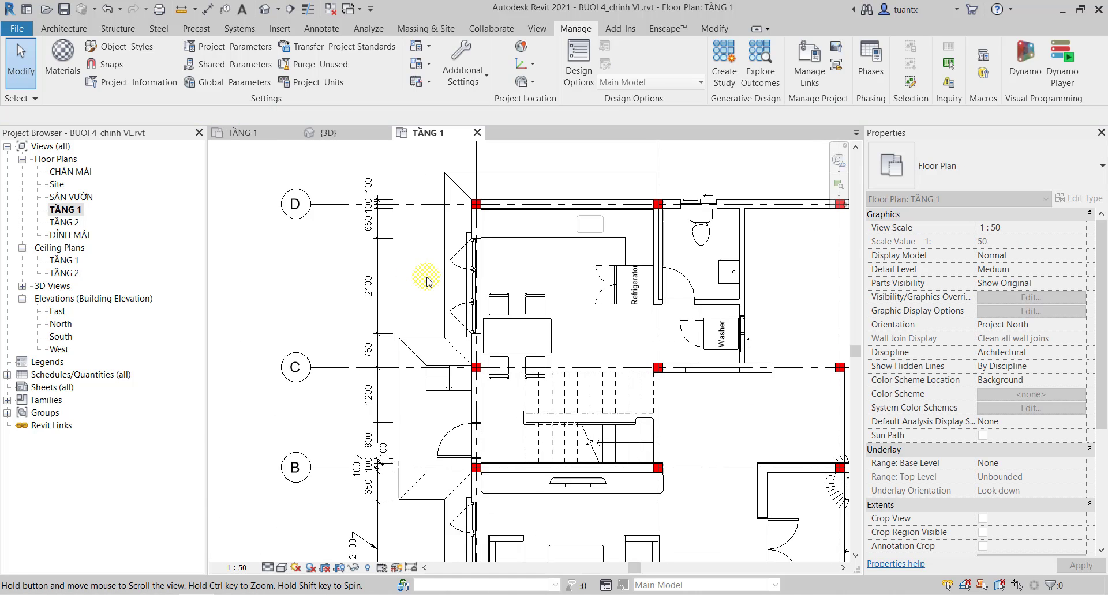
click(386, 277)
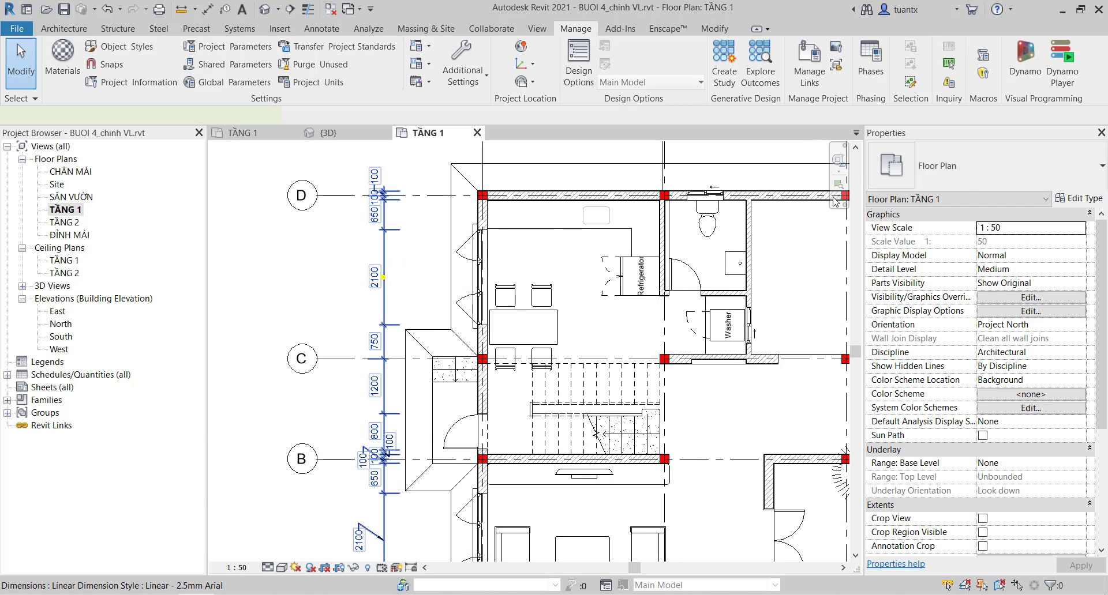
click(385, 277)
click(1090, 198)
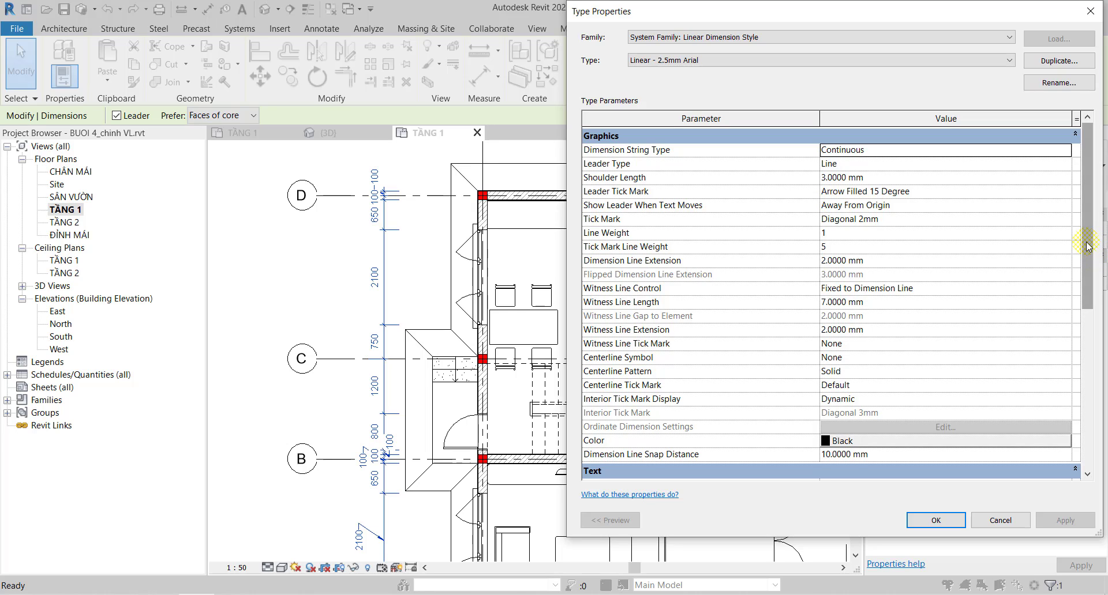
Scroll to the Text parameters of Linear - 2.5mm Arial and close the dialog unchanged.
drag(1087, 246, 1087, 317)
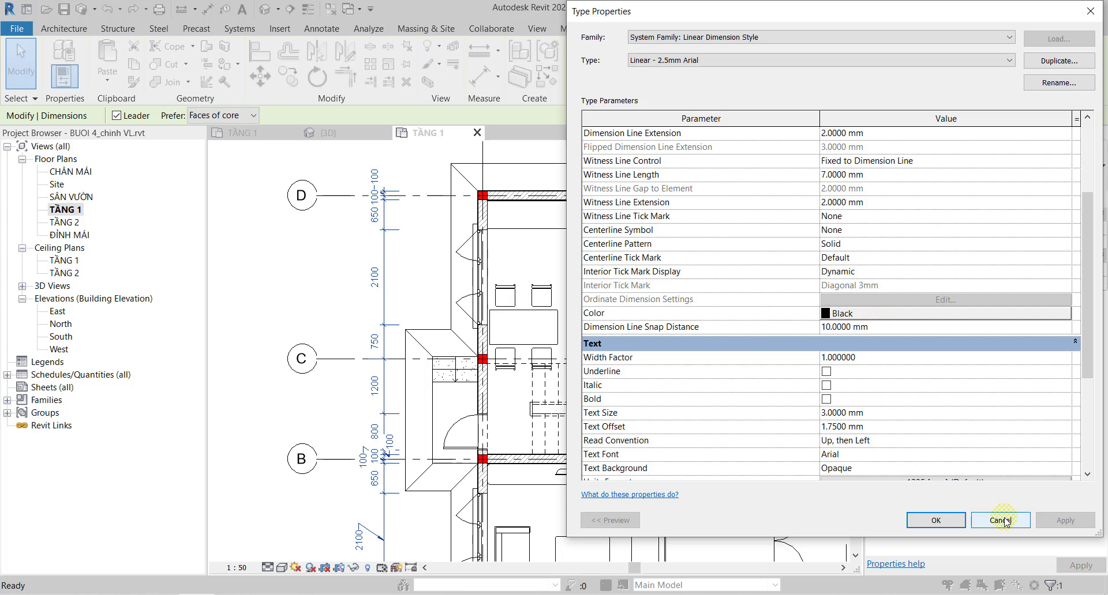
click(926, 520)
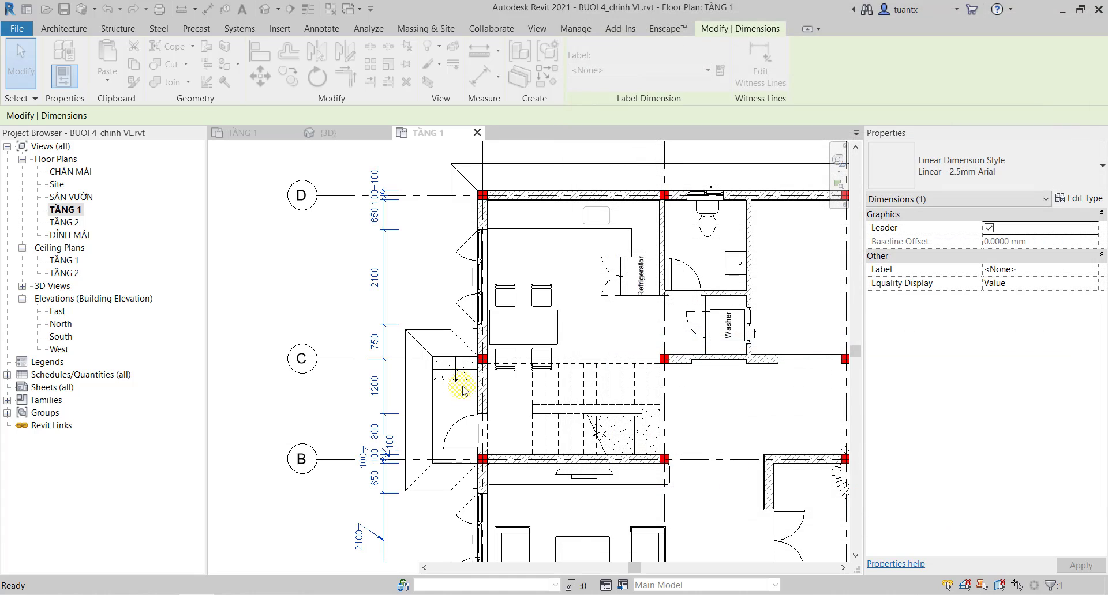
Start the Aligned dimension tool and save BUOI 4_chinh VL.rvt when reminded.
scroll(447, 347, down, 2)
scroll(440, 321, down, 2)
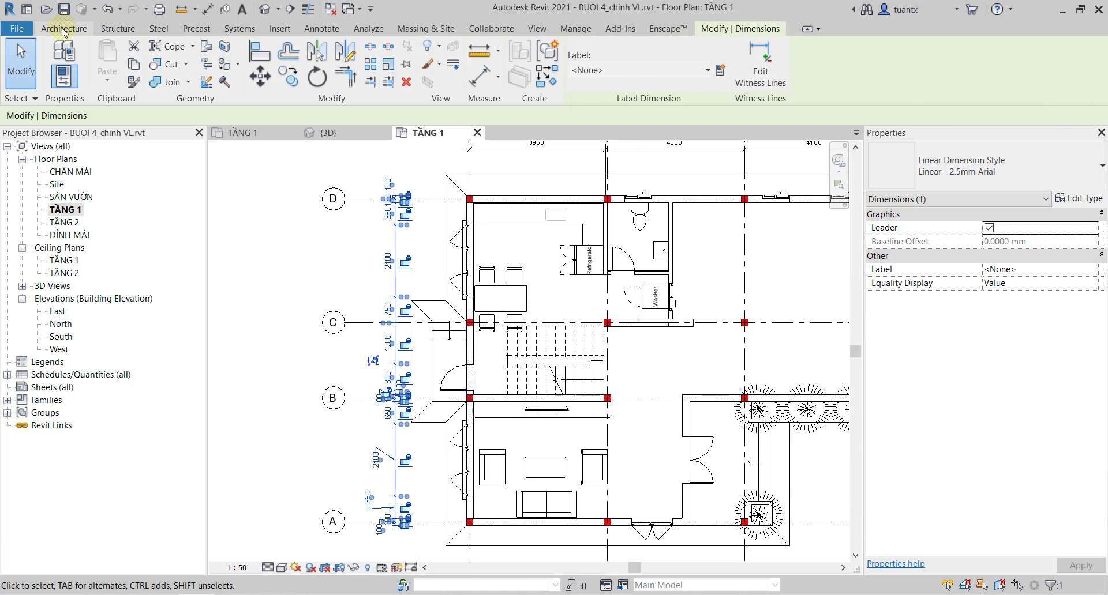
click(323, 29)
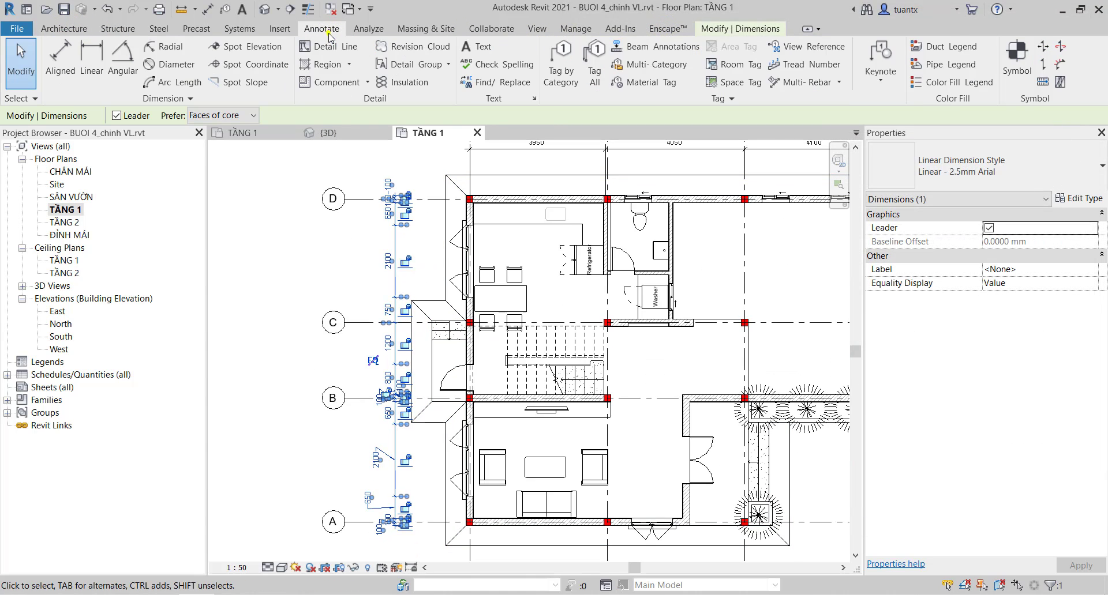
click(54, 58)
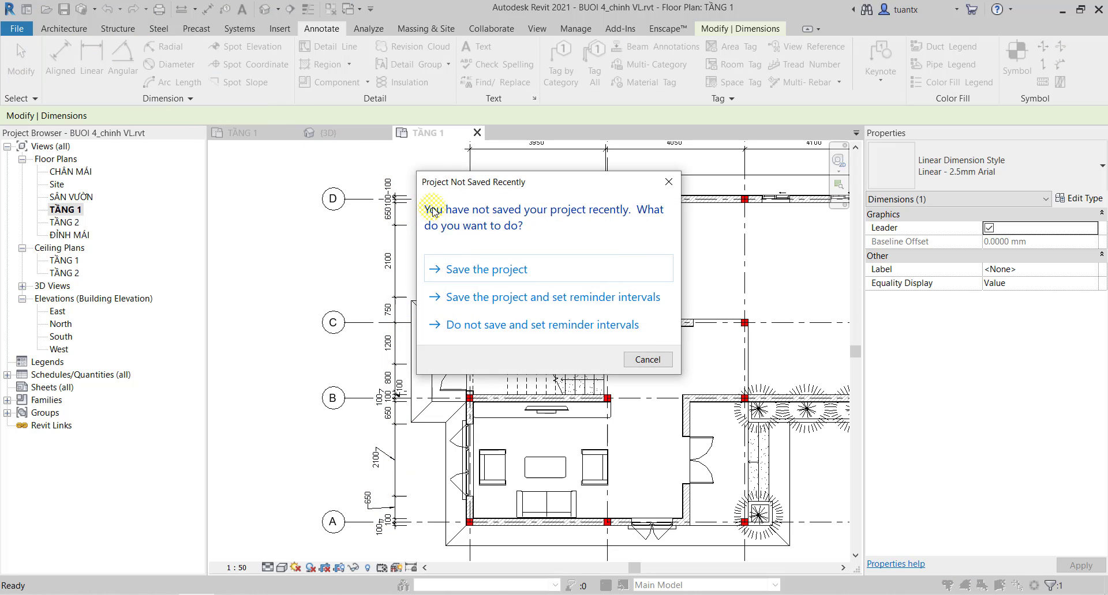
click(476, 277)
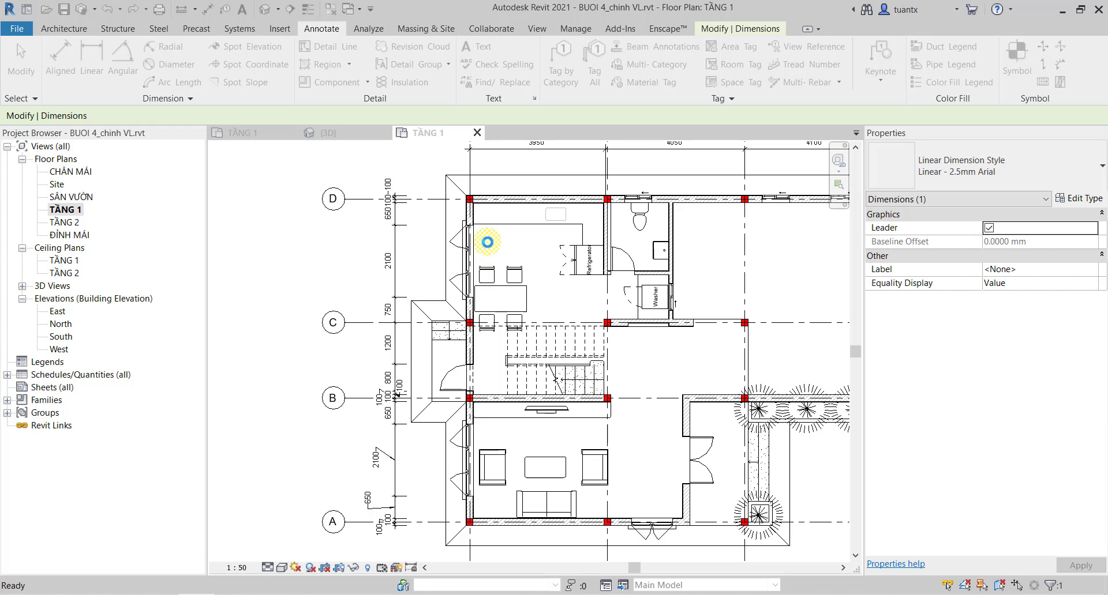
key(ctrl+s)
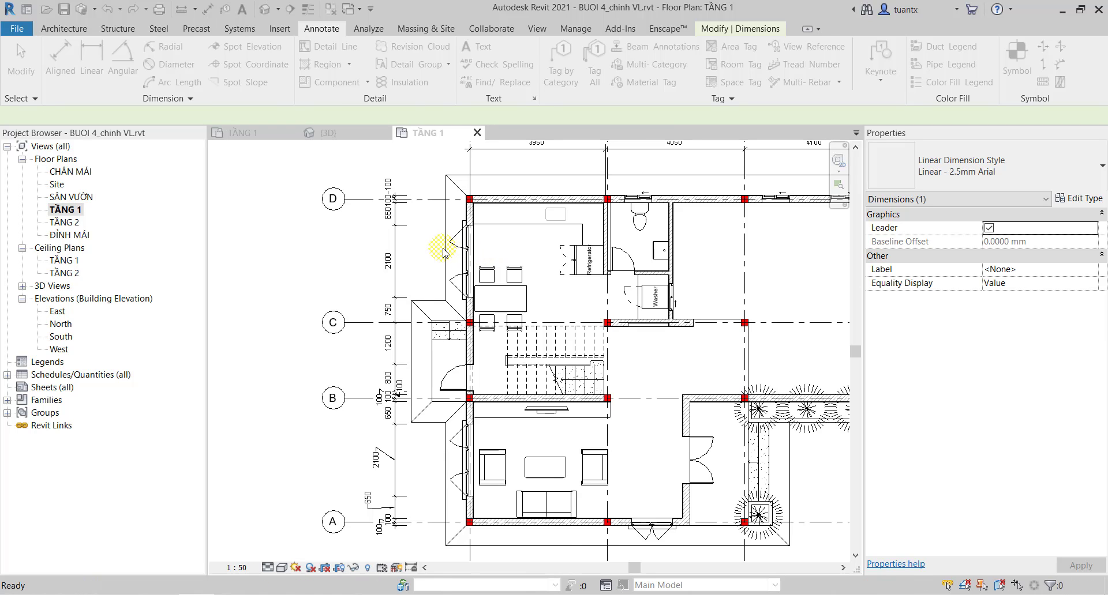
Use DI to dimension grids D, C, B and A, placing the chain left of the plan.
key(d)
key(i)
click(437, 199)
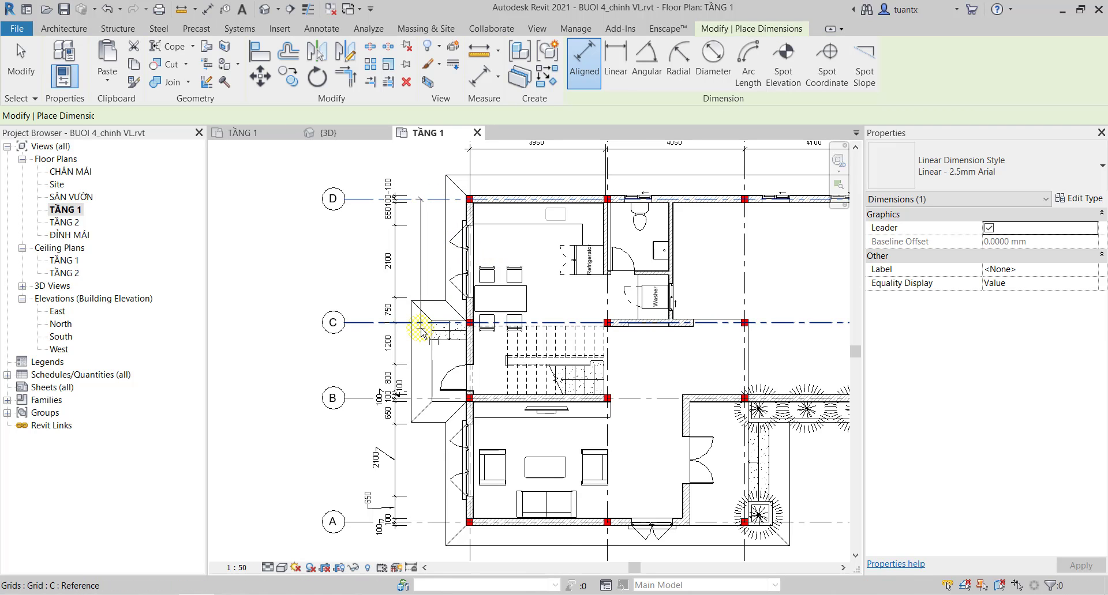
click(424, 324)
click(416, 398)
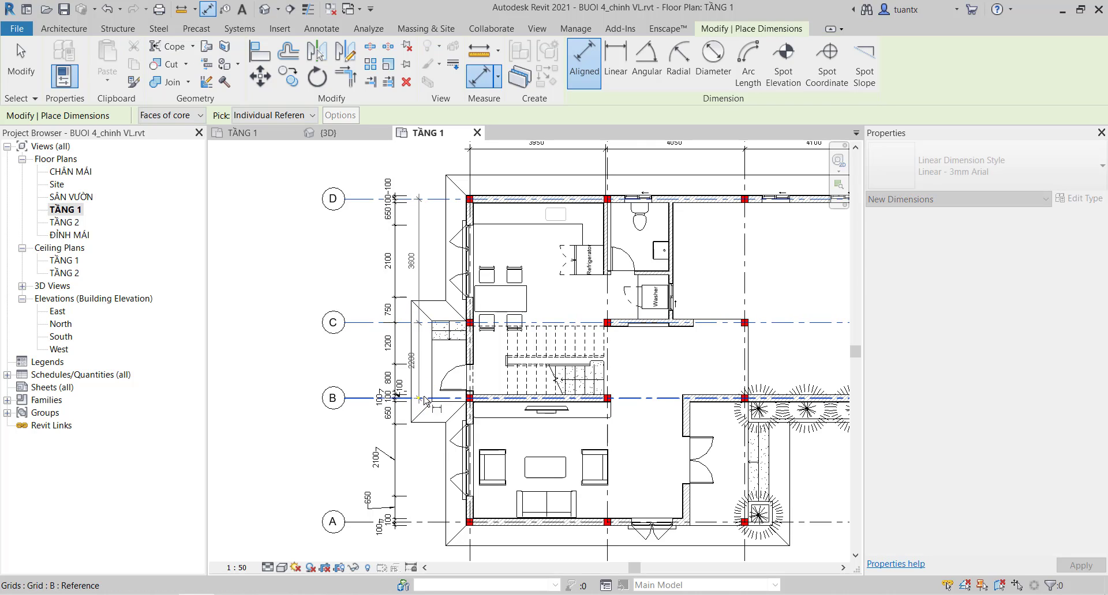
middle_drag(437, 381, 429, 267)
click(424, 408)
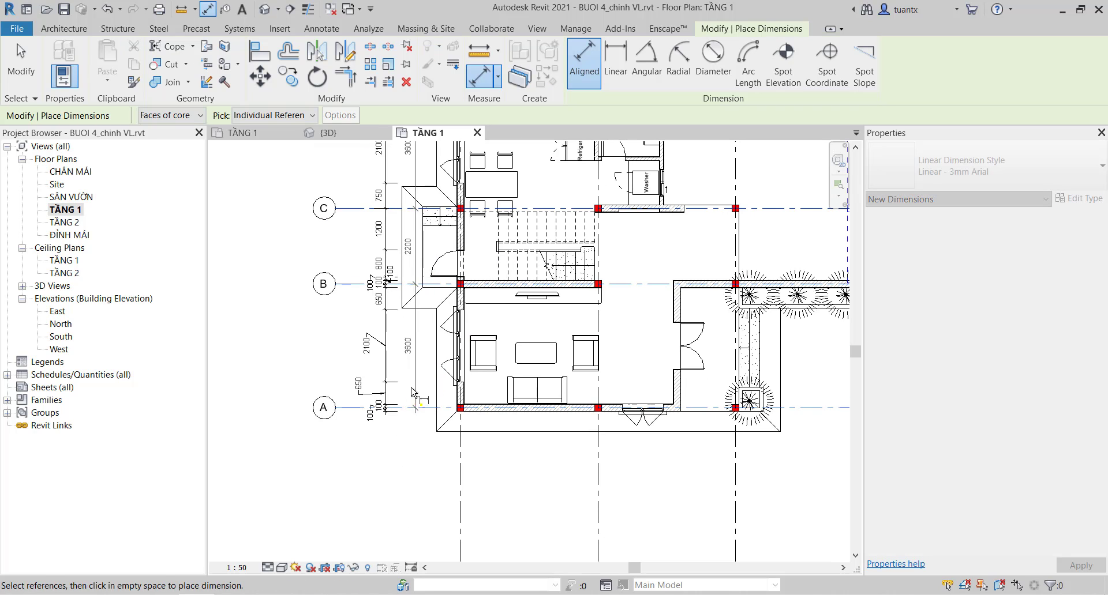
middle_drag(365, 317, 453, 408)
scroll(435, 247, up, 2)
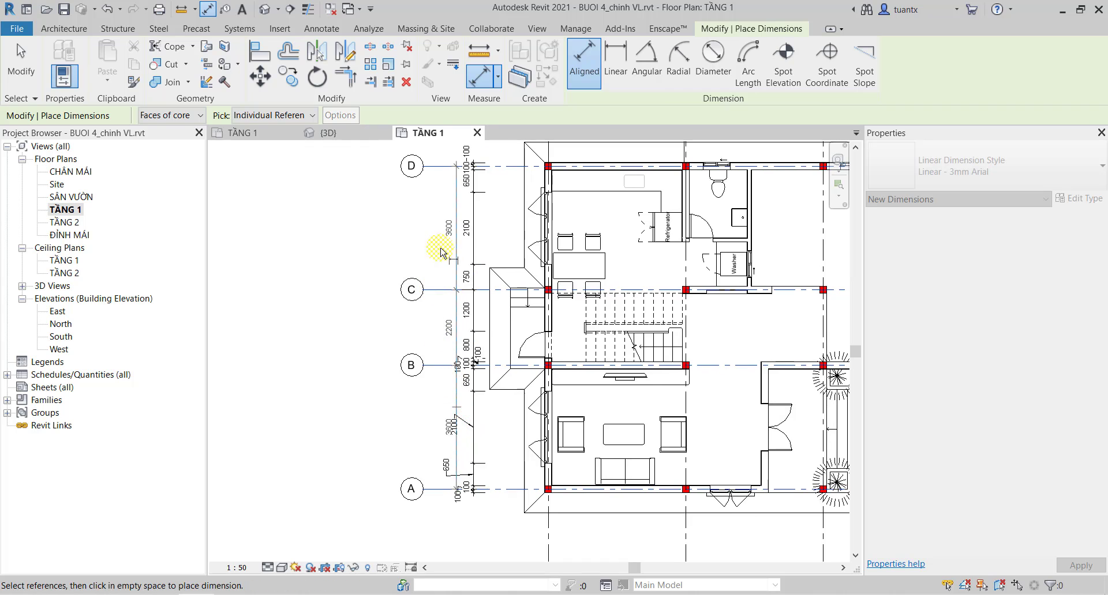
scroll(462, 215, up, 2)
scroll(462, 215, up, 1)
middle_drag(462, 215, 415, 341)
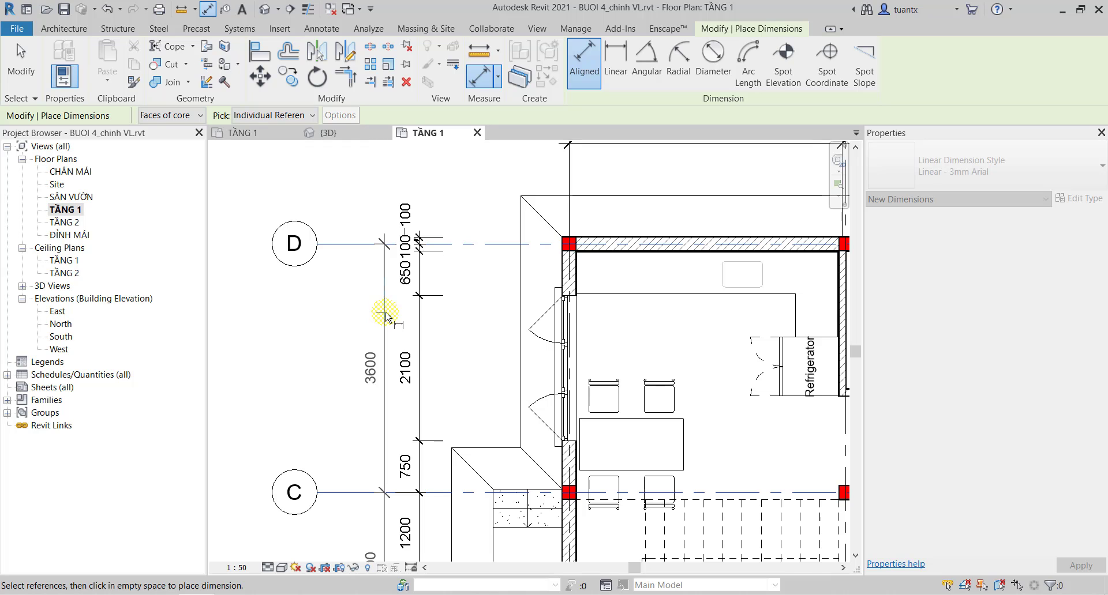
click(386, 316)
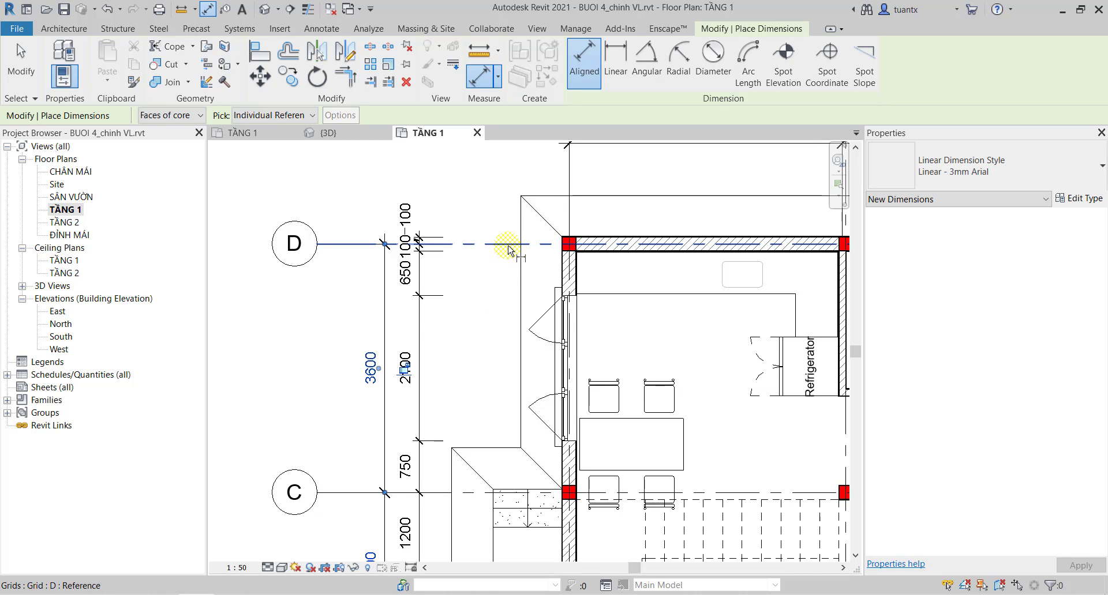
Add the overall 9400 dimension from grid D to A and finish with Modify.
scroll(508, 249, down, 2)
scroll(496, 340, down, 2)
scroll(491, 404, down, 1)
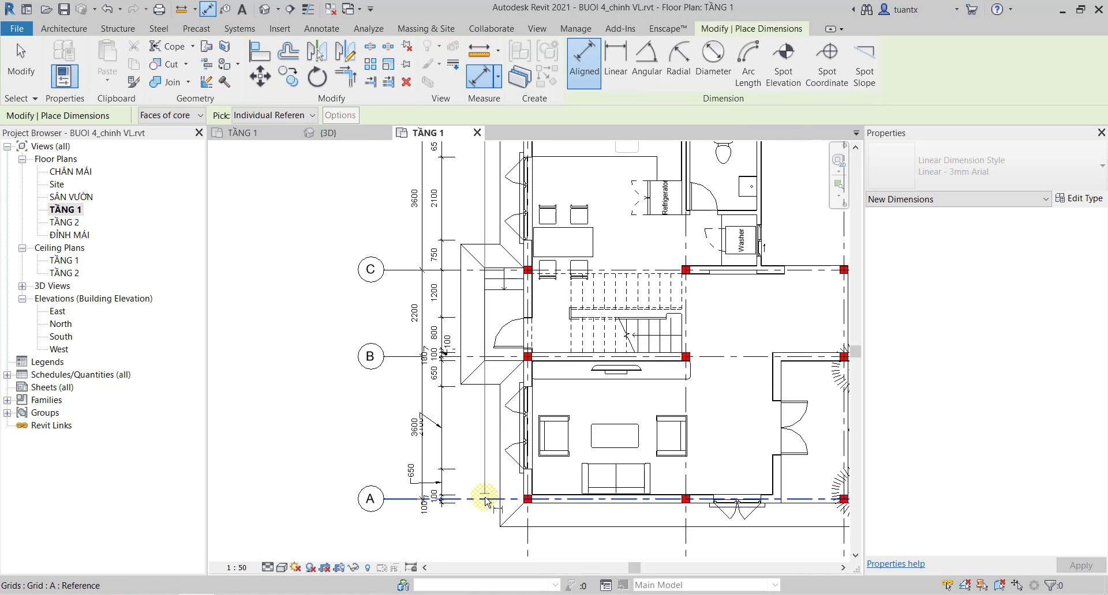
click(487, 500)
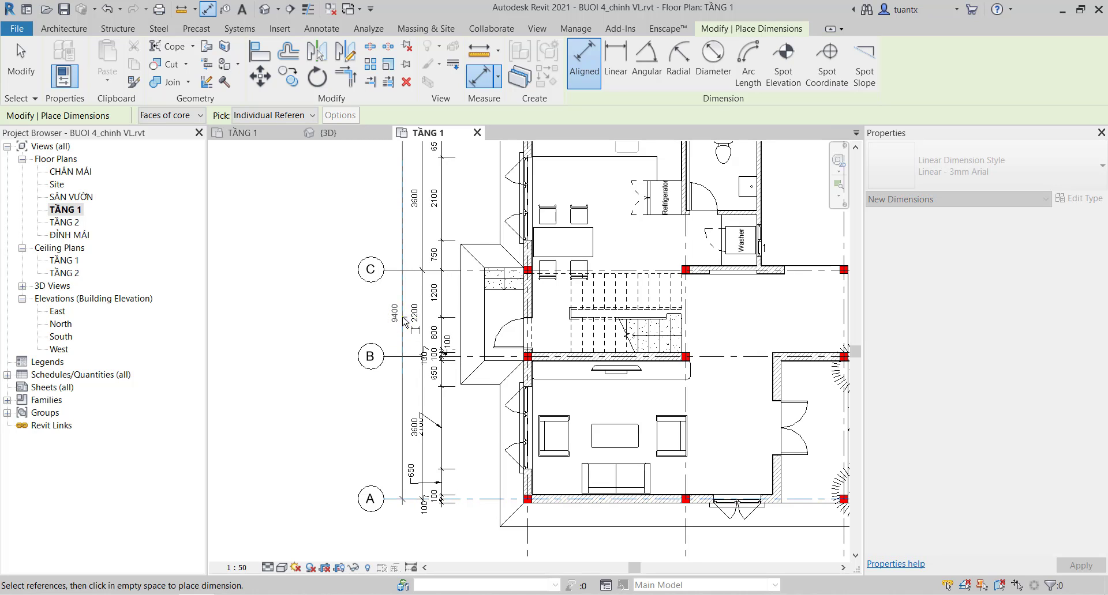
click(401, 252)
middle_drag(402, 254, 391, 415)
scroll(383, 173, up, 2)
scroll(383, 173, up, 2)
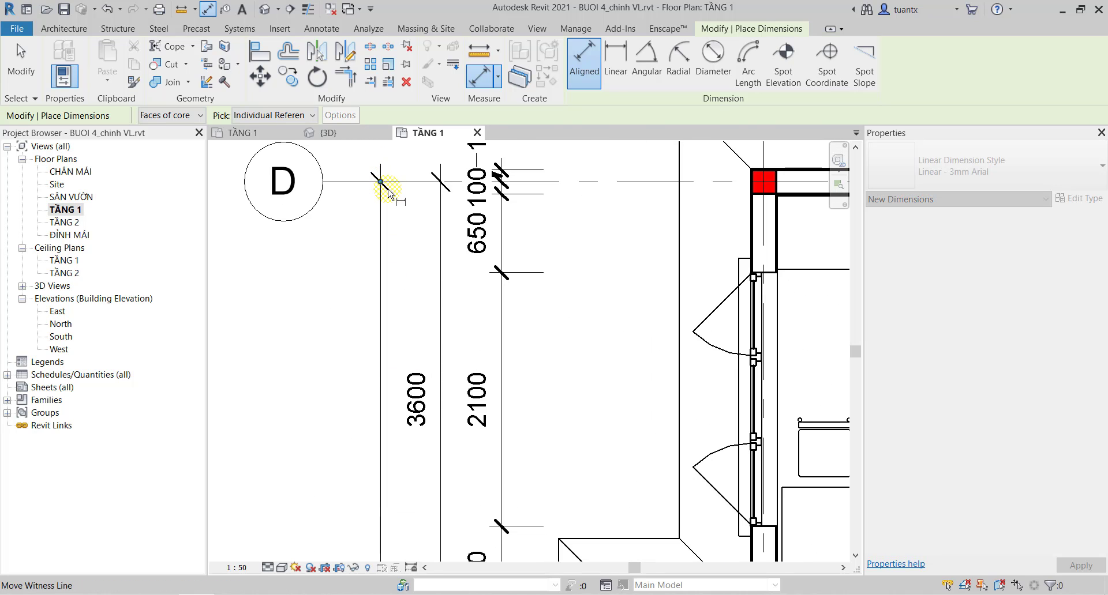
scroll(404, 196, up, 1)
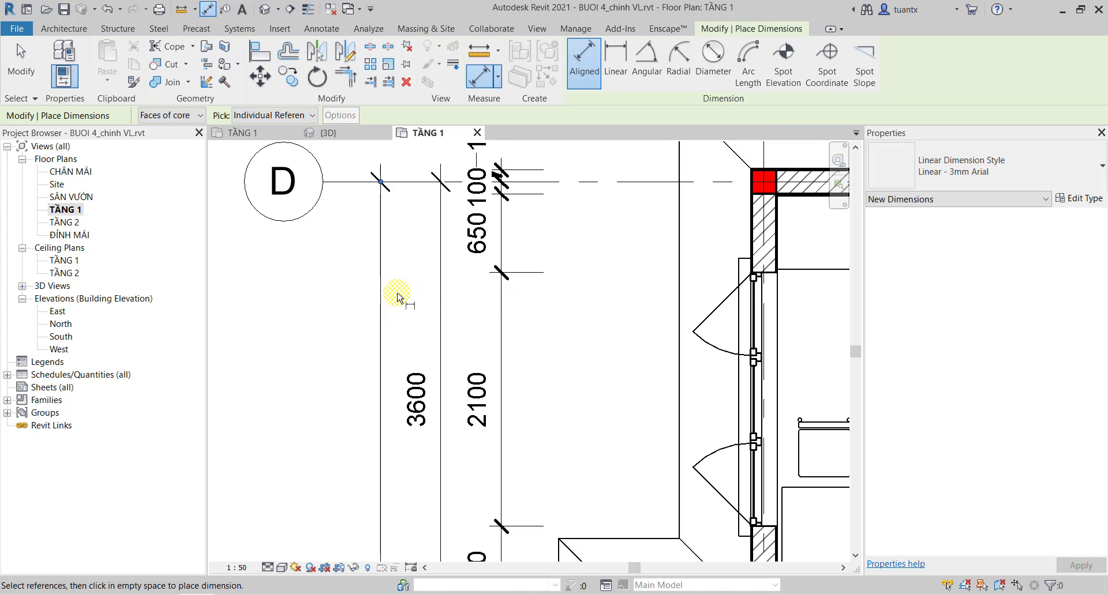
scroll(398, 295, down, 1)
scroll(404, 297, down, 1)
click(21, 64)
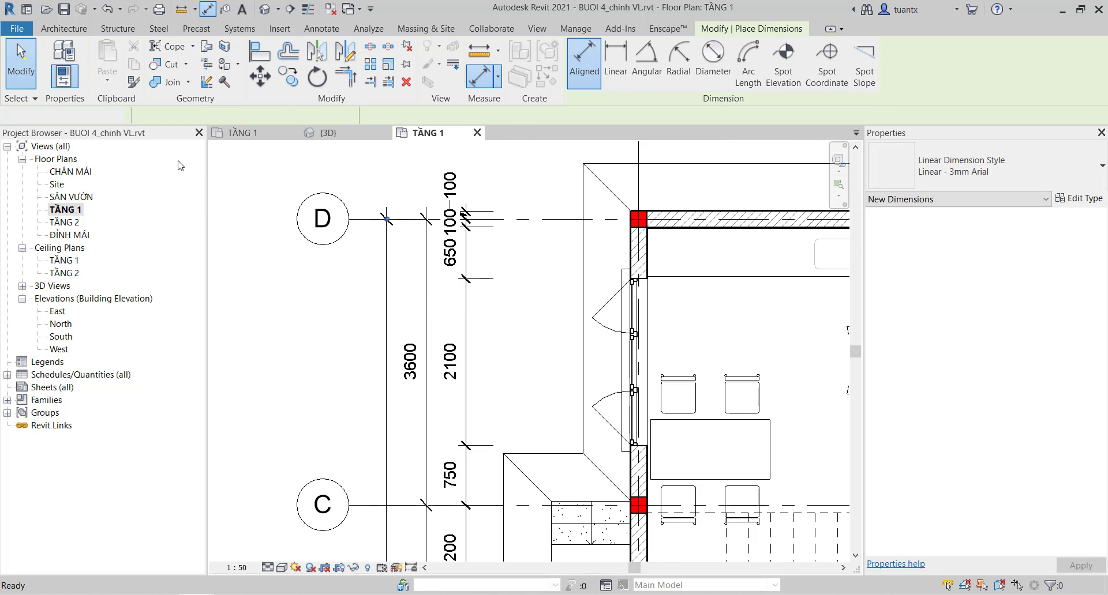
Switch the 9400 and 3600 grid dimensions to Linear - 2.5mm Arial and open its Type Properties.
click(386, 254)
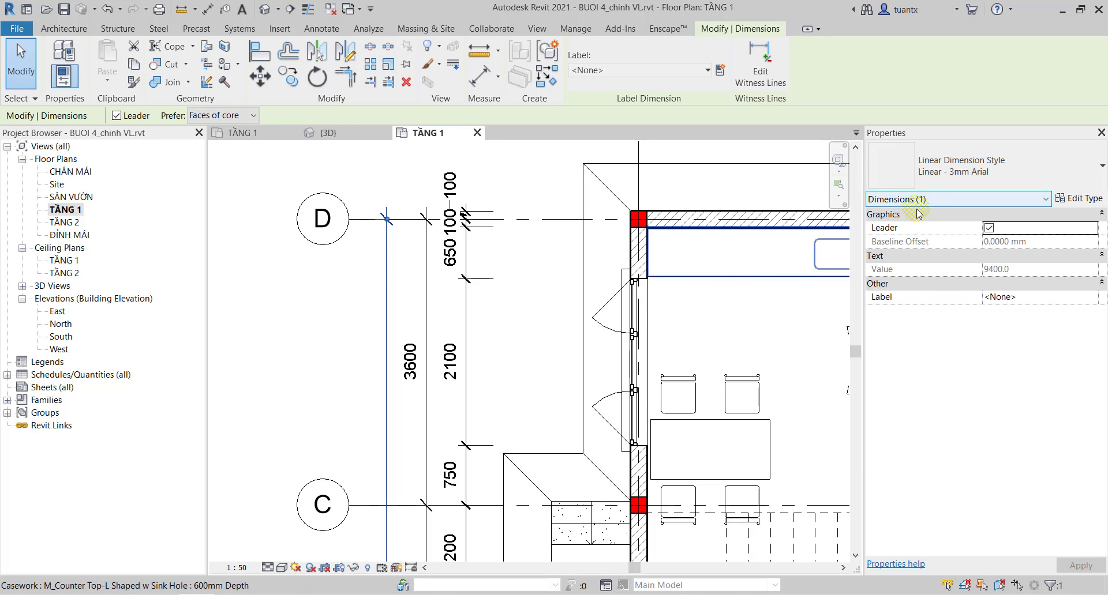
click(425, 299)
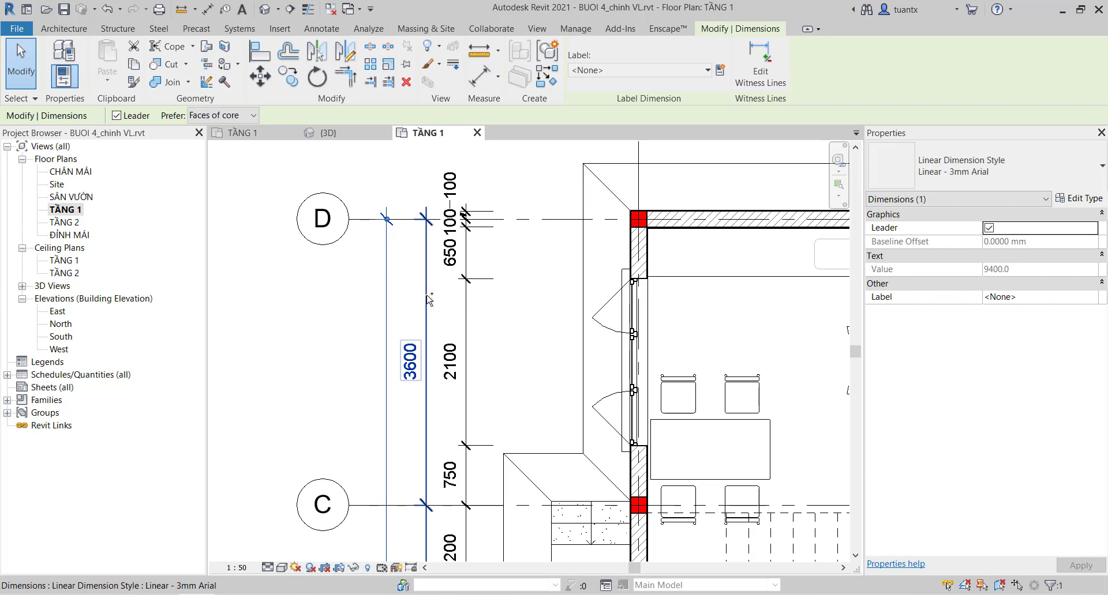
ctrl+click(386, 300)
click(996, 167)
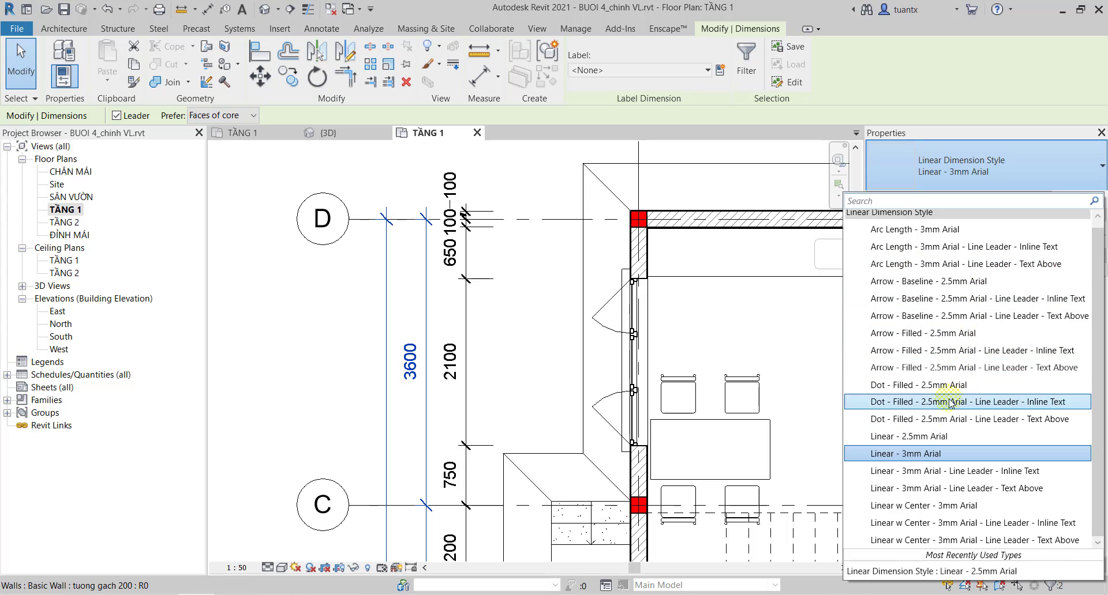
click(941, 402)
click(1083, 198)
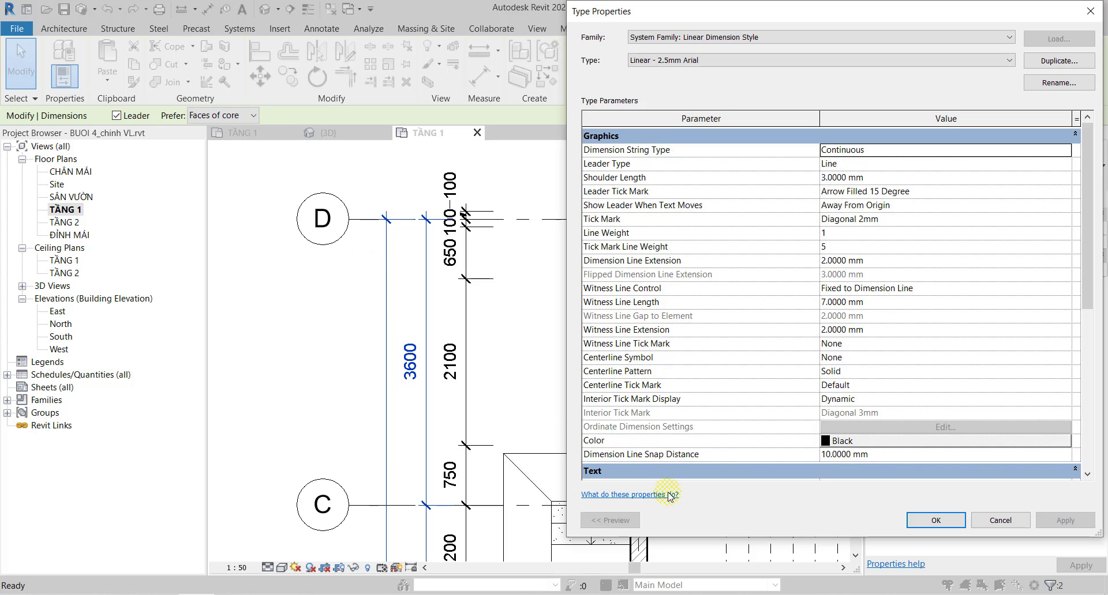
Scroll the Linear - 2.5mm Arial parameters to the Text group (Text Size 3.0 mm, Arial font).
click(887, 459)
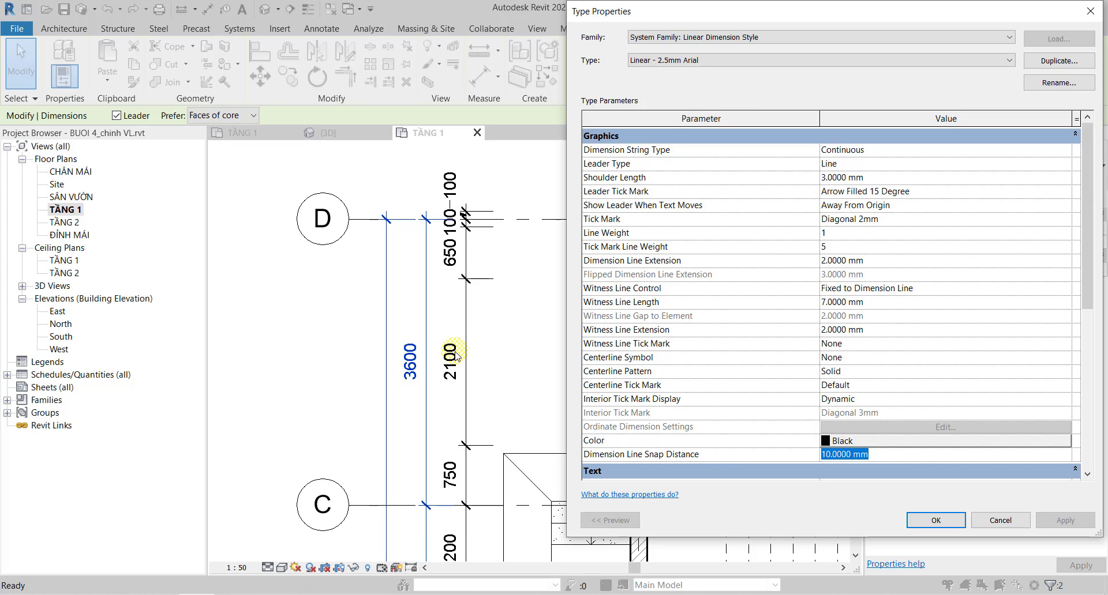
drag(1092, 203, 1085, 365)
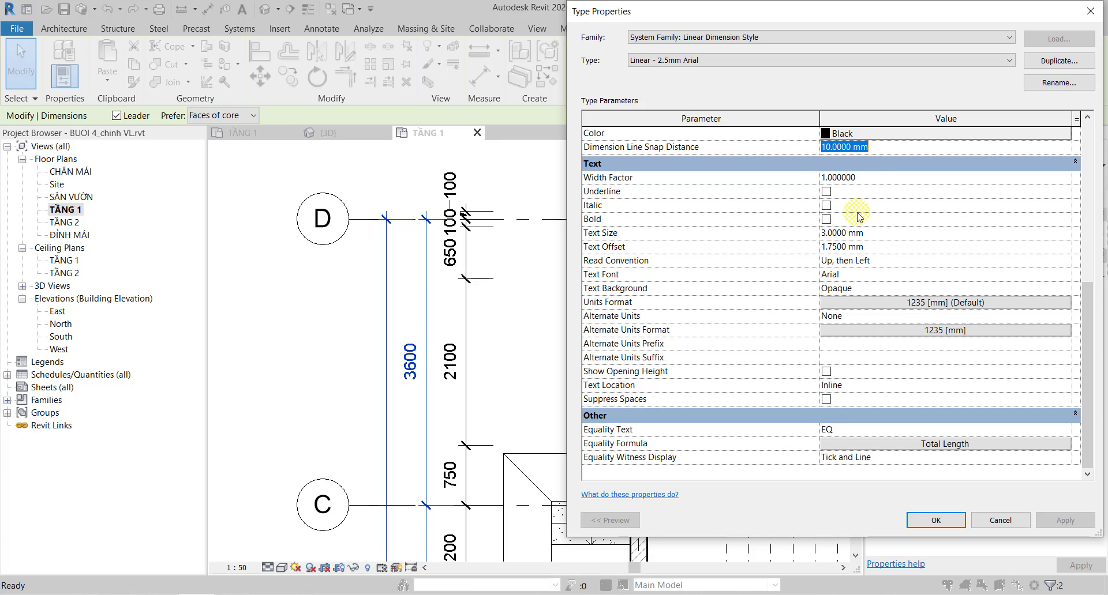
Try Width Factor values 2, 1 and 0.7, then restore the Width Factor to 1.
click(866, 177)
text(2)
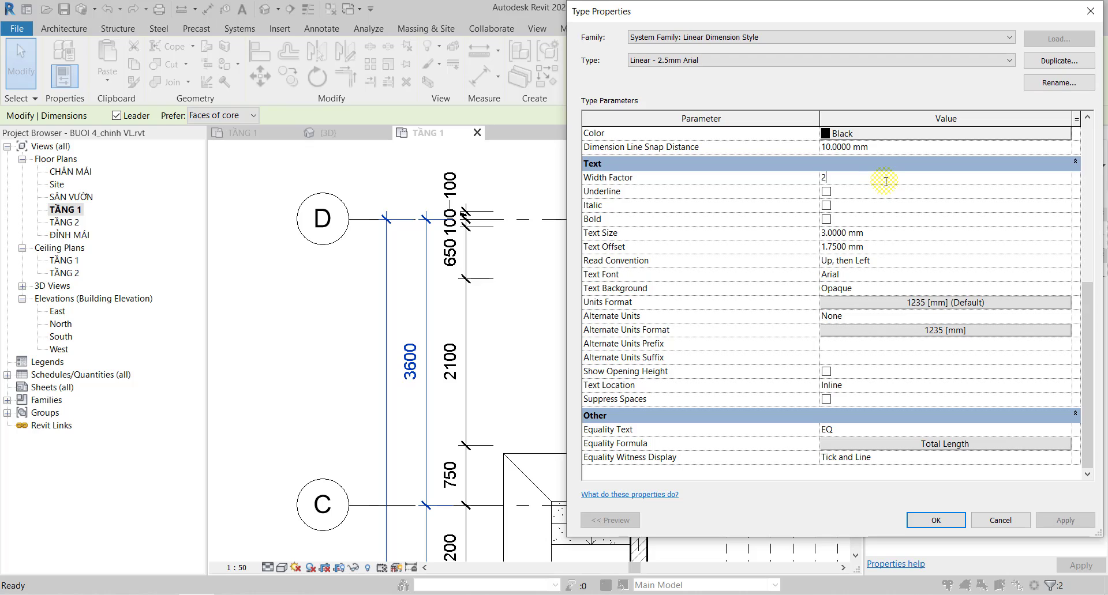
click(1049, 520)
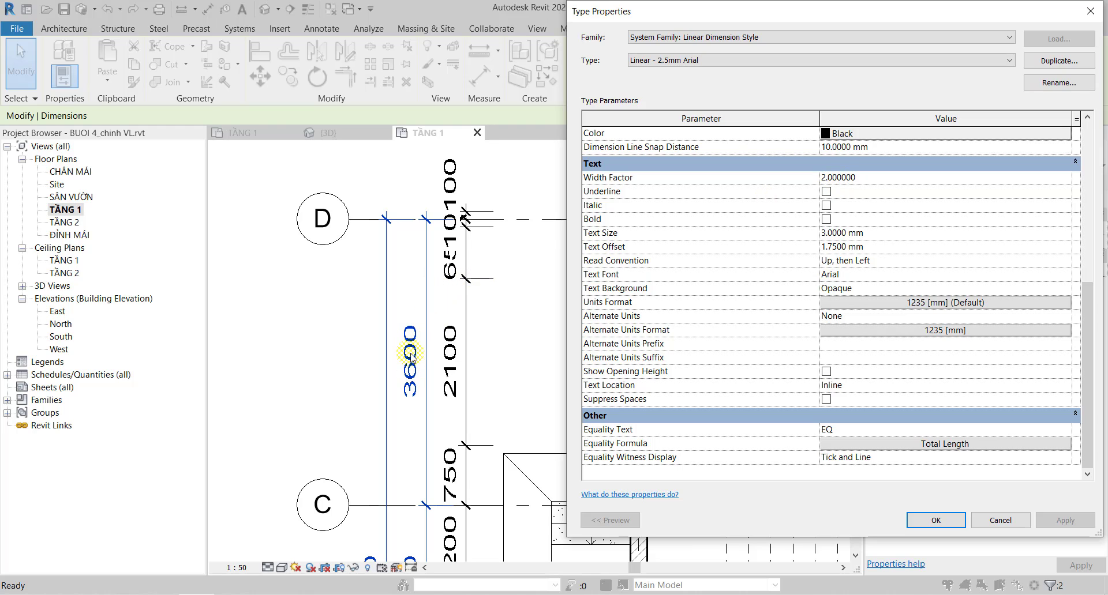
click(872, 179)
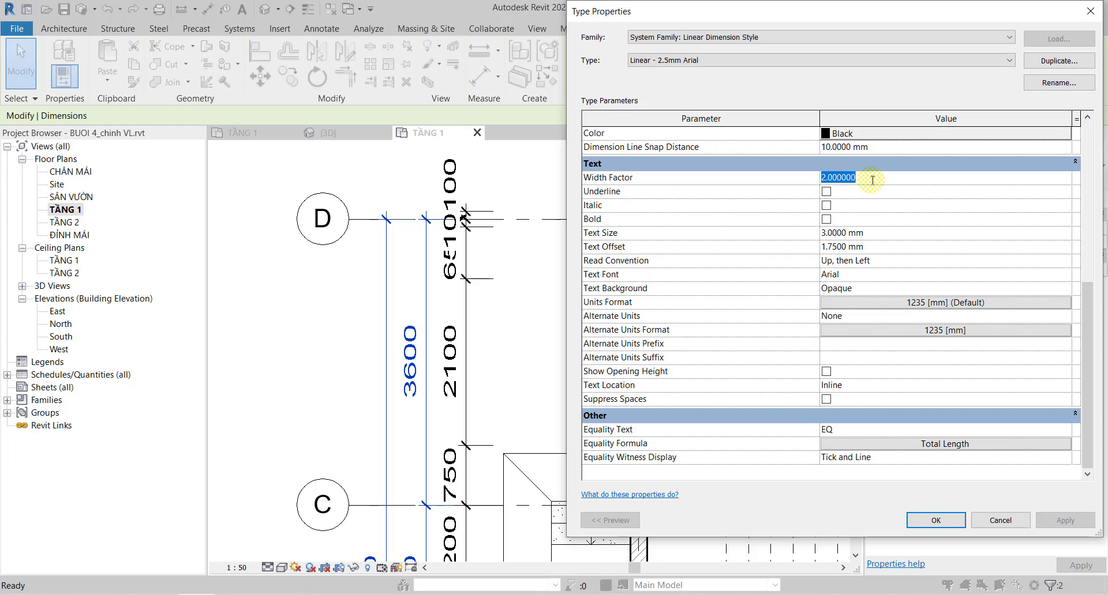
text(1)
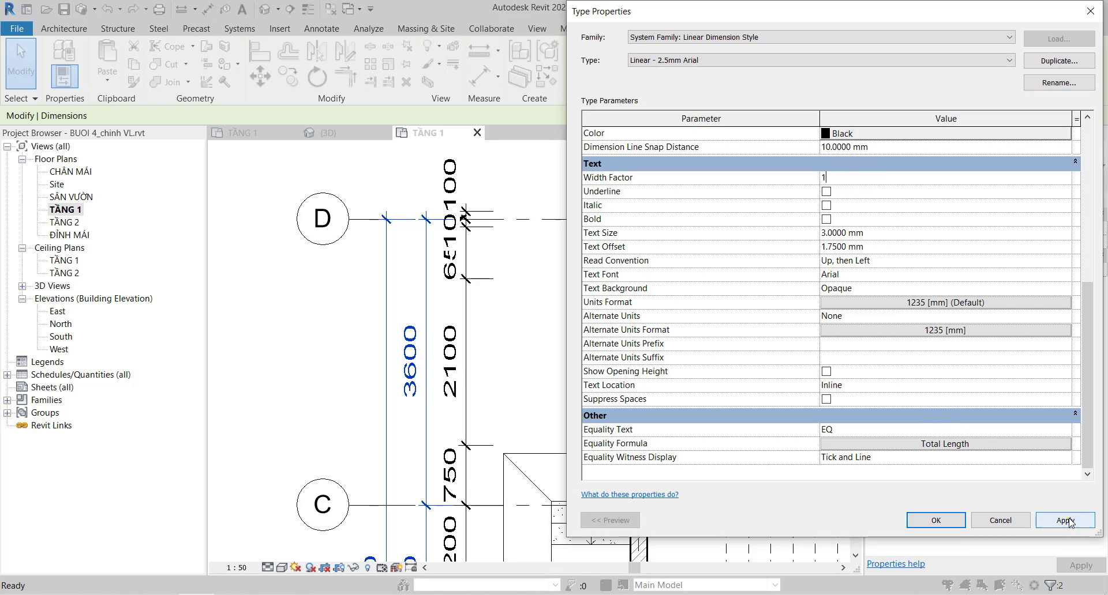
click(1063, 520)
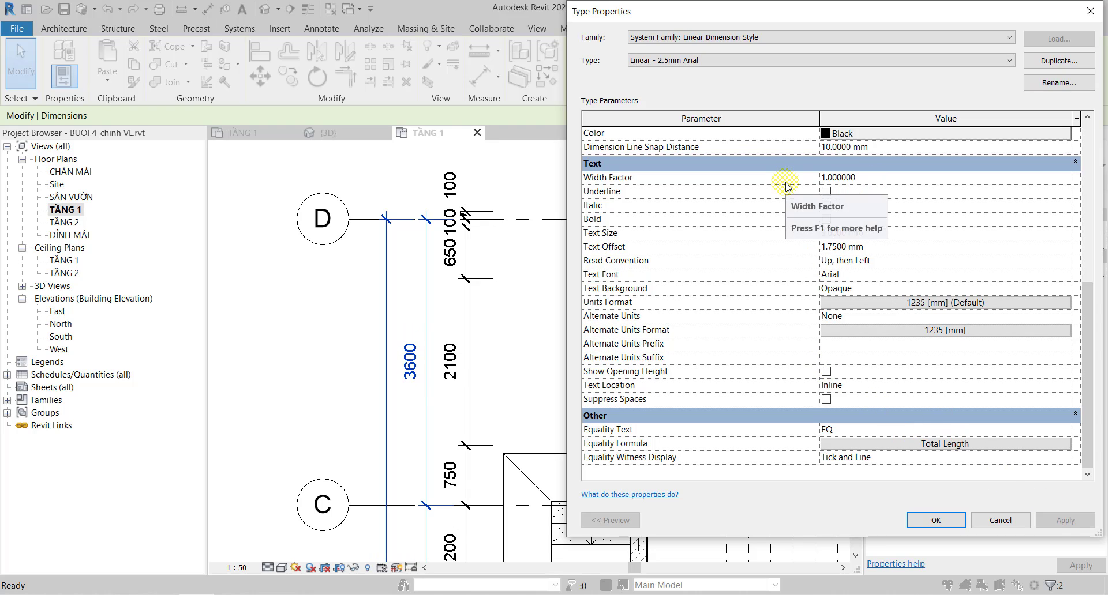
click(869, 179)
text(0)
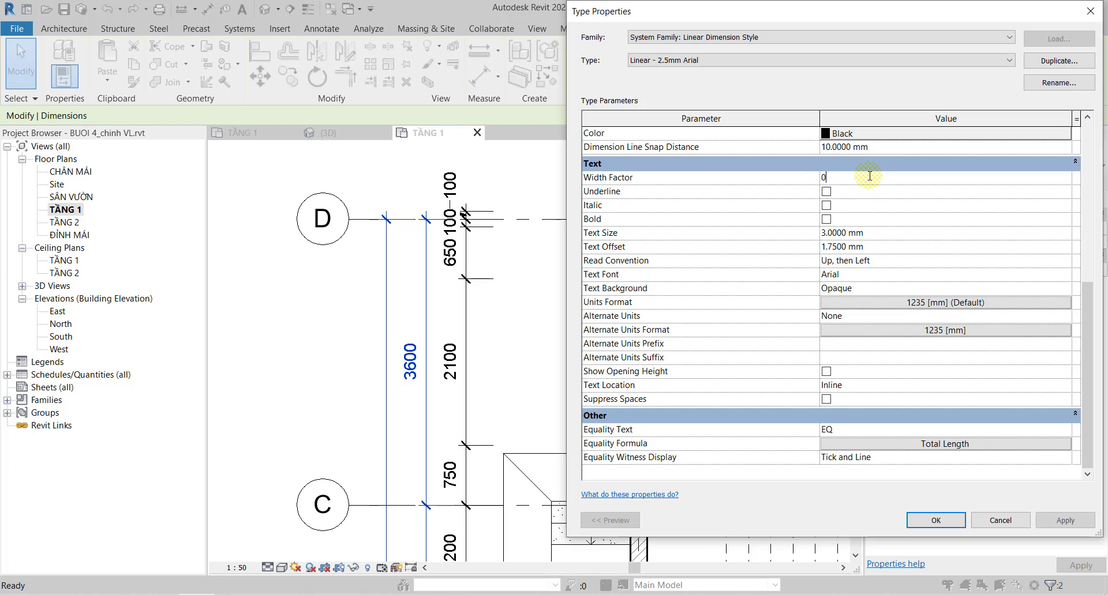
text(.7)
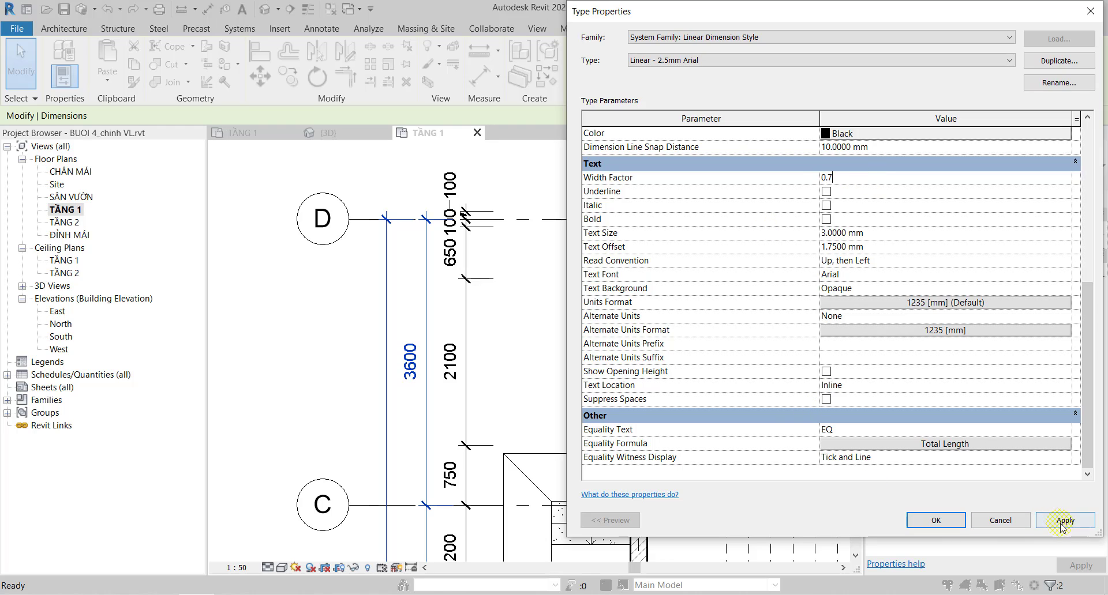
click(1065, 520)
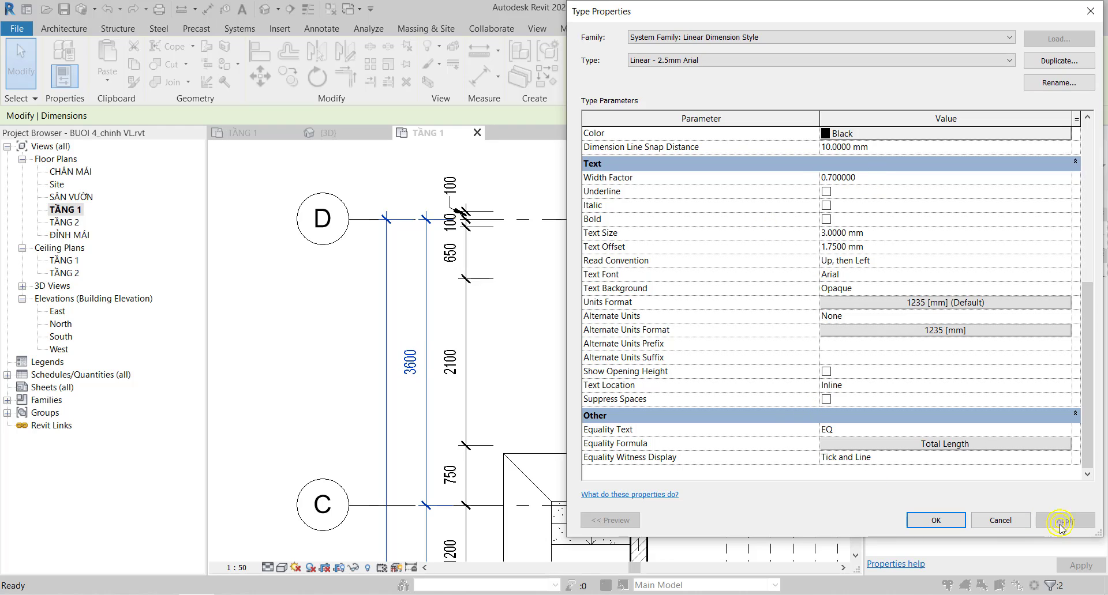
click(884, 179)
text(1)
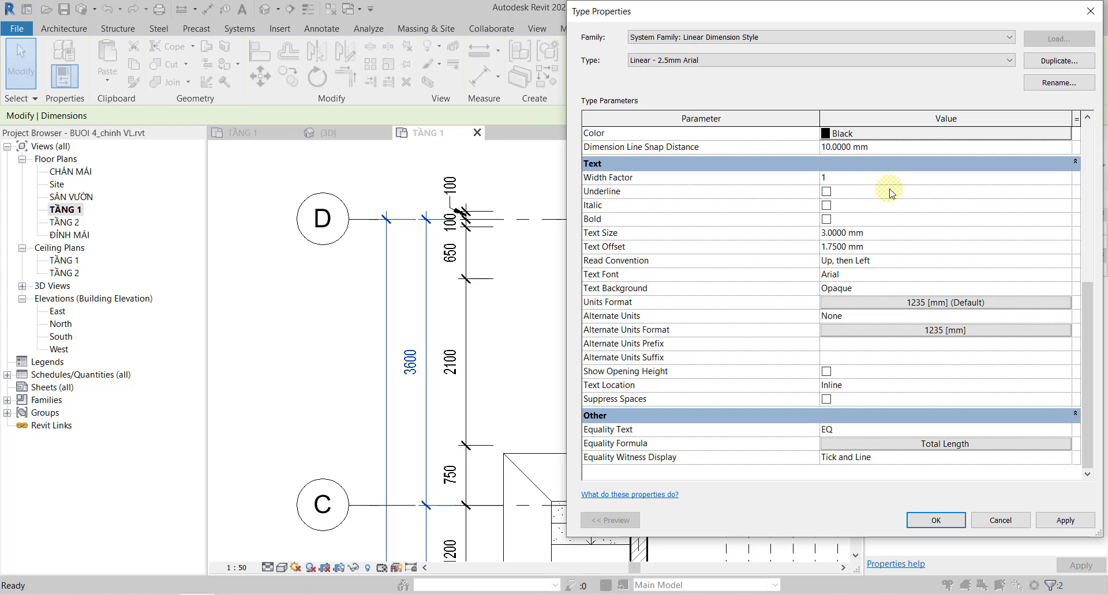
click(1065, 521)
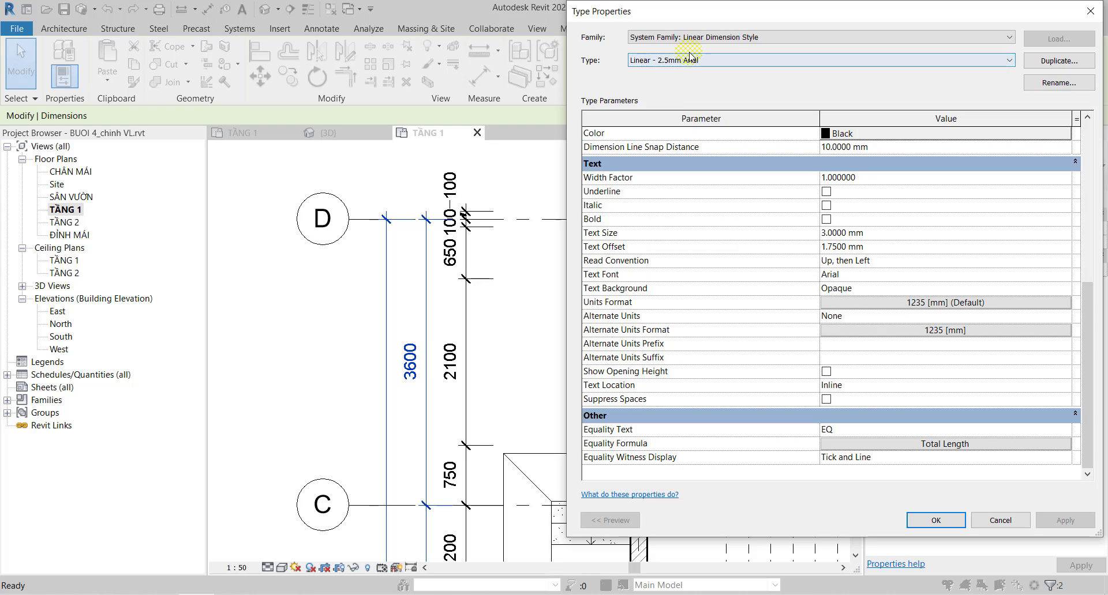
Set Text Size to 2.5 mm and Text Offset to 0.5 mm, and apply.
triple_click(883, 235)
text(2)
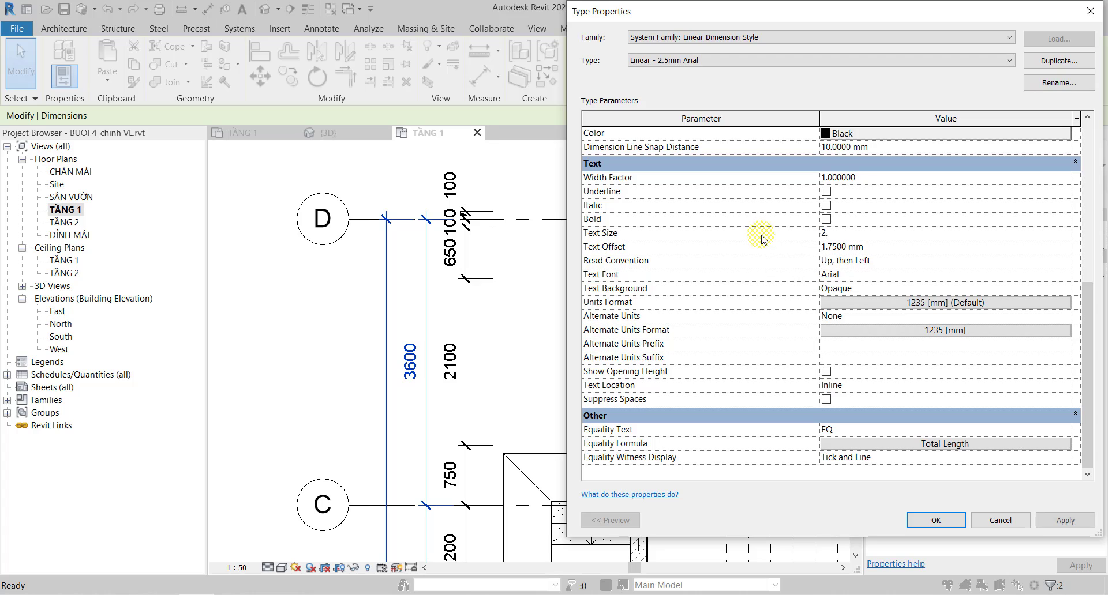
text(.5)
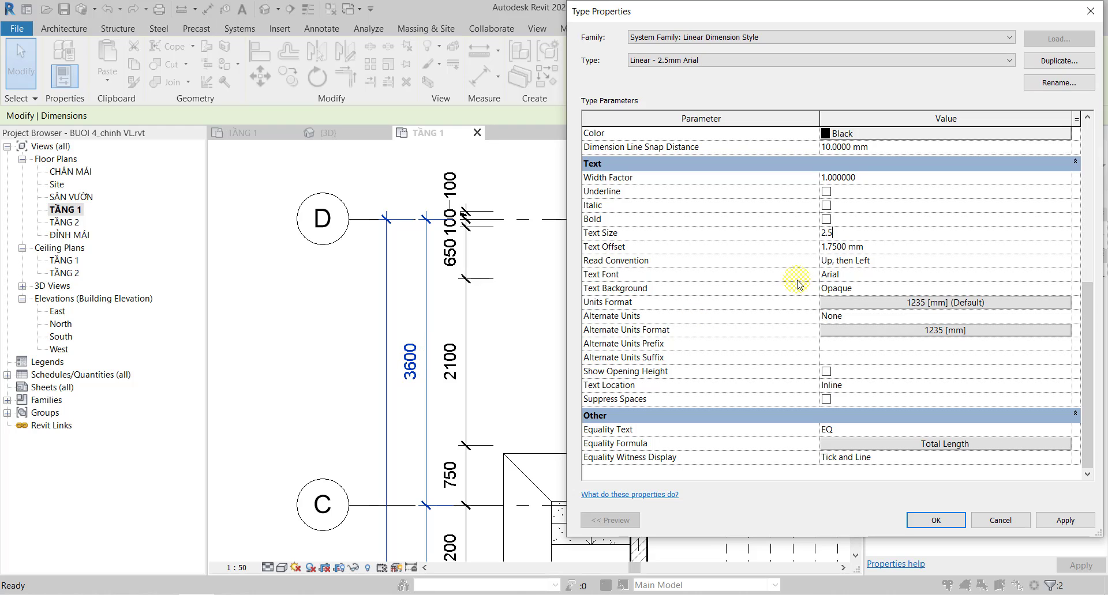
triple_click(882, 248)
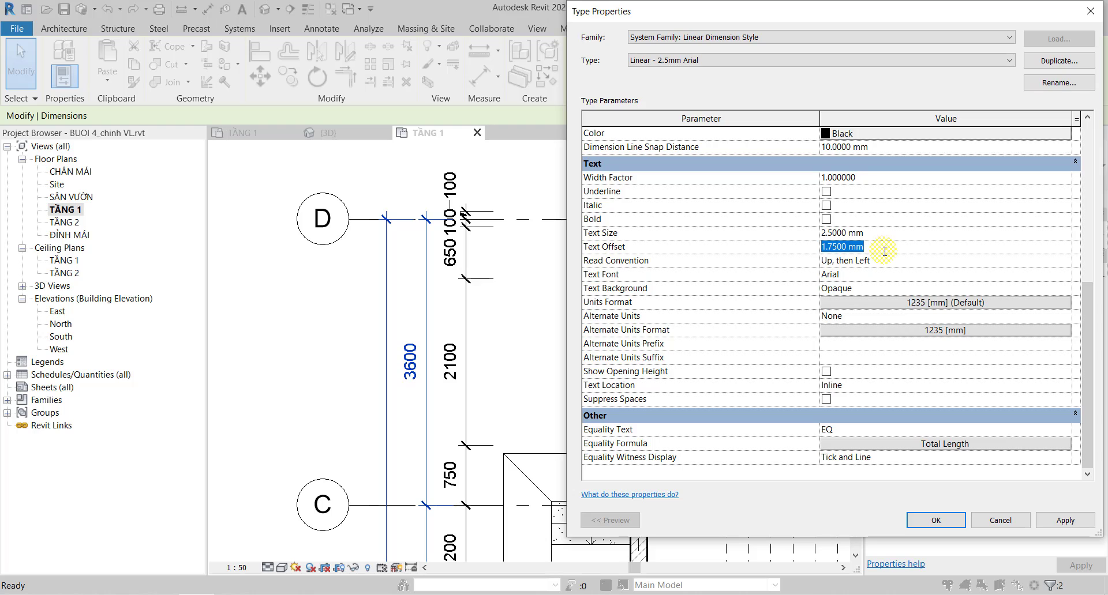
text(1)
click(1050, 520)
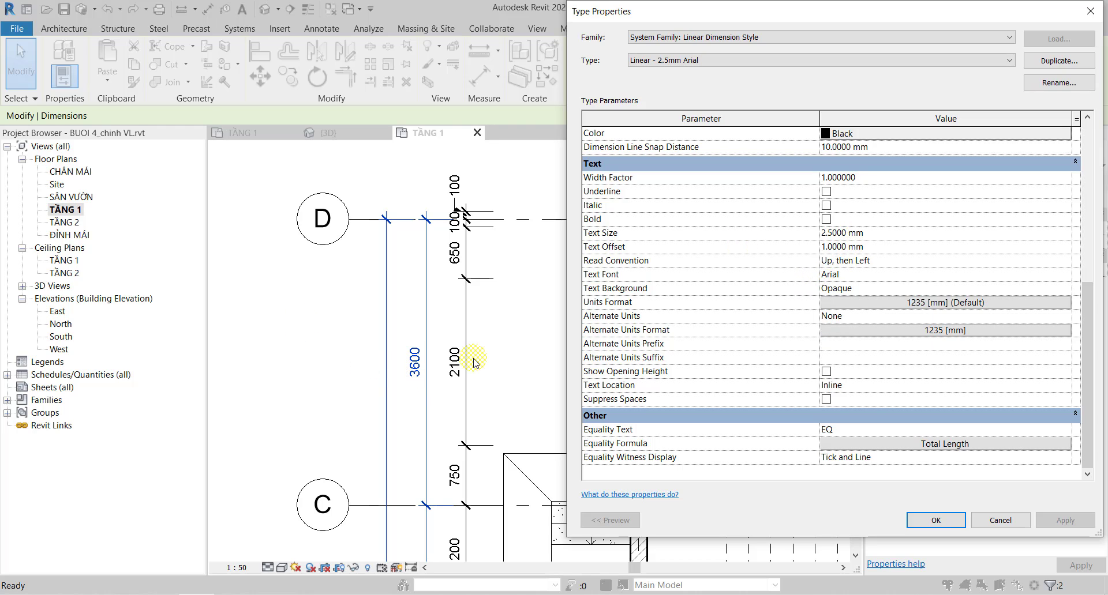
click(881, 248)
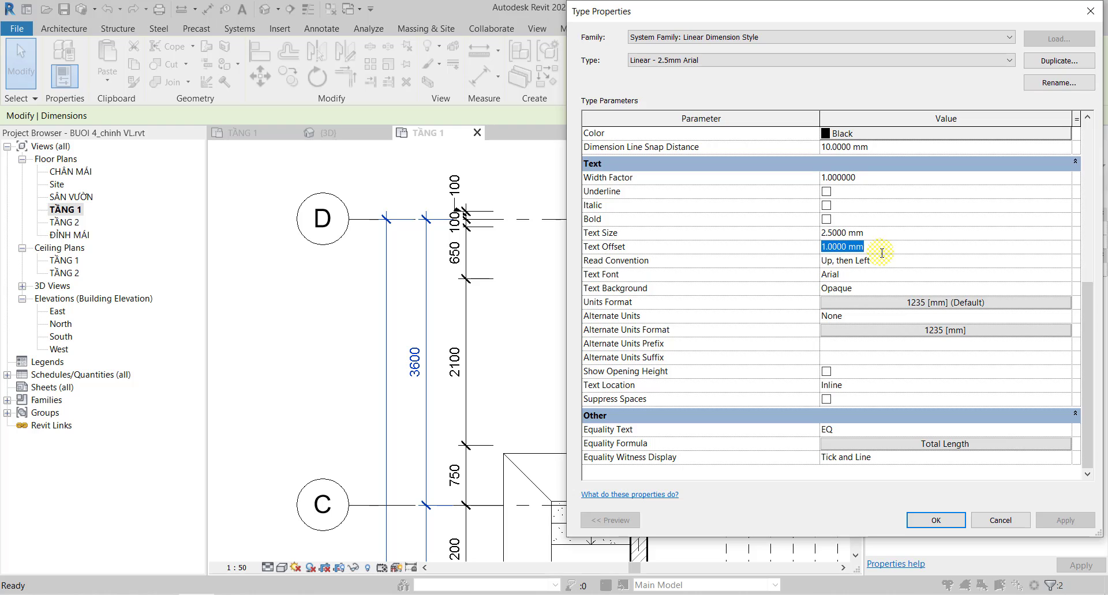
text(0.5)
click(1065, 520)
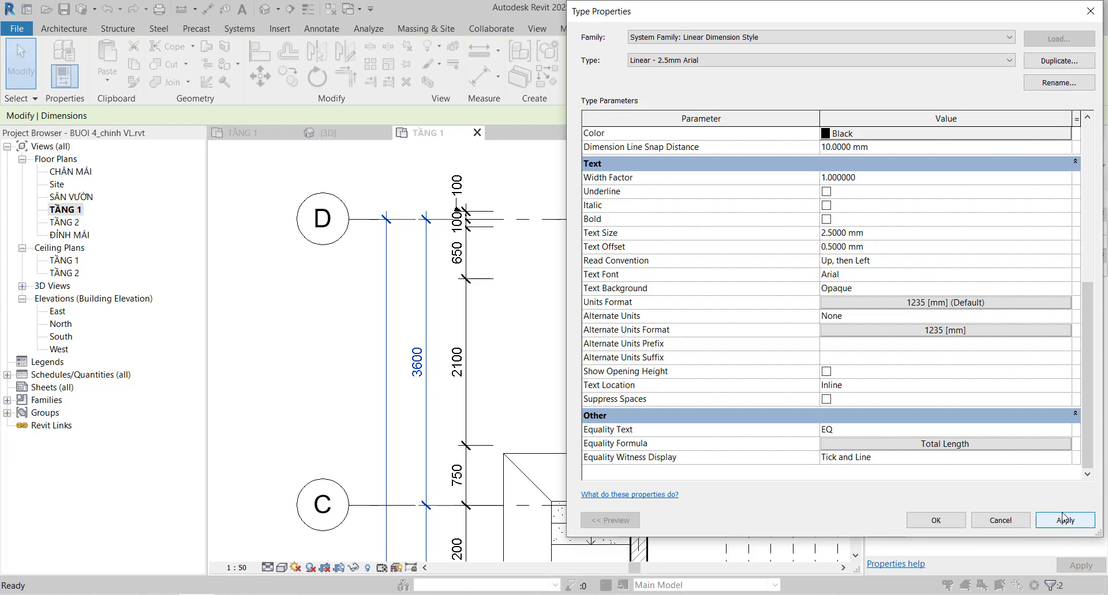
click(1056, 513)
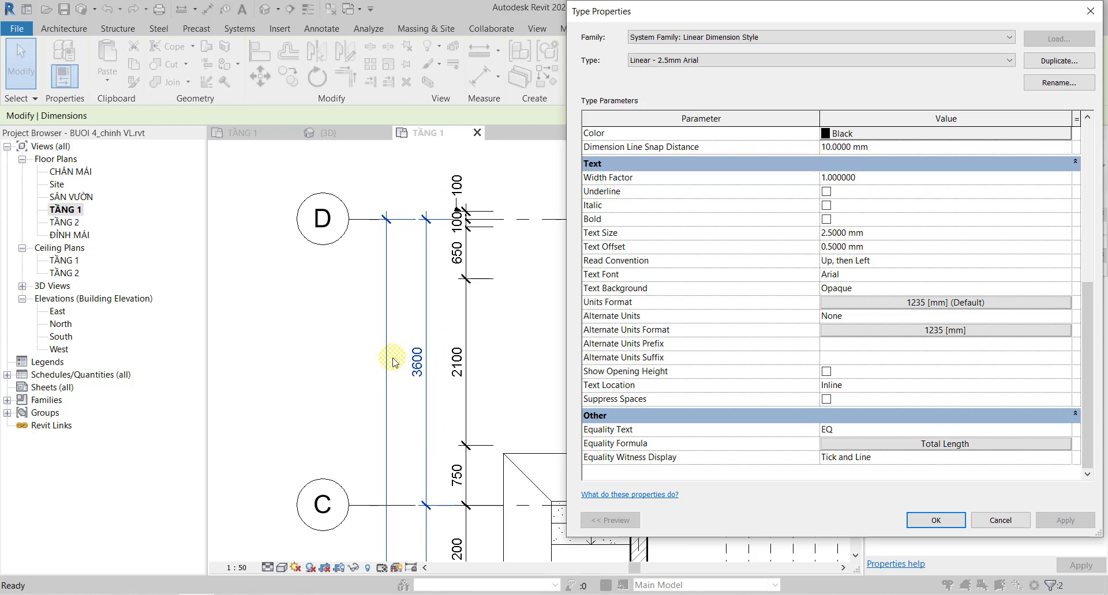
click(944, 259)
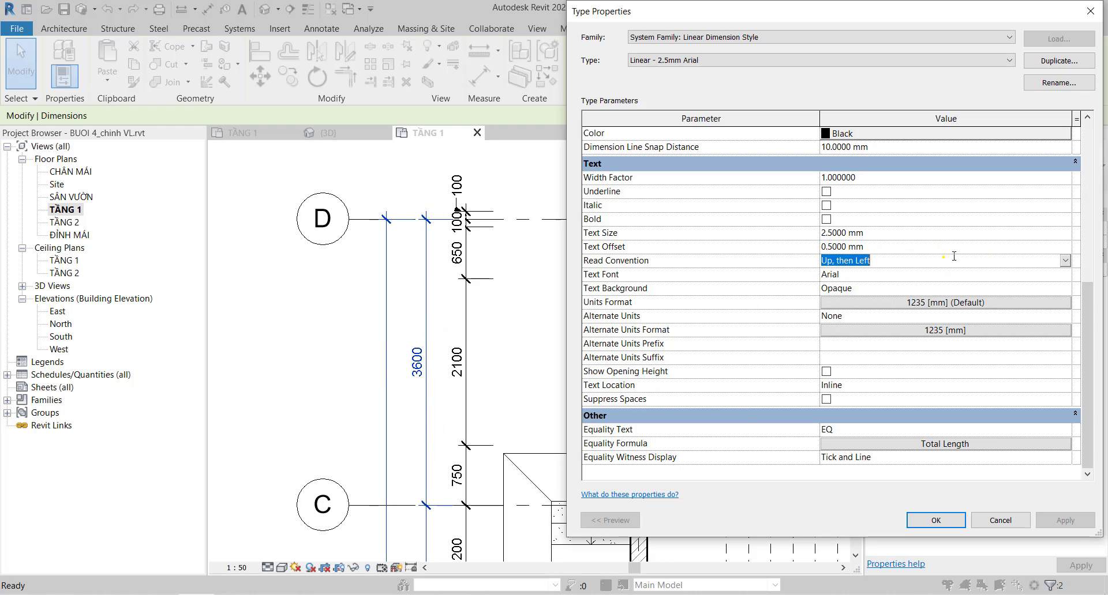
click(1065, 260)
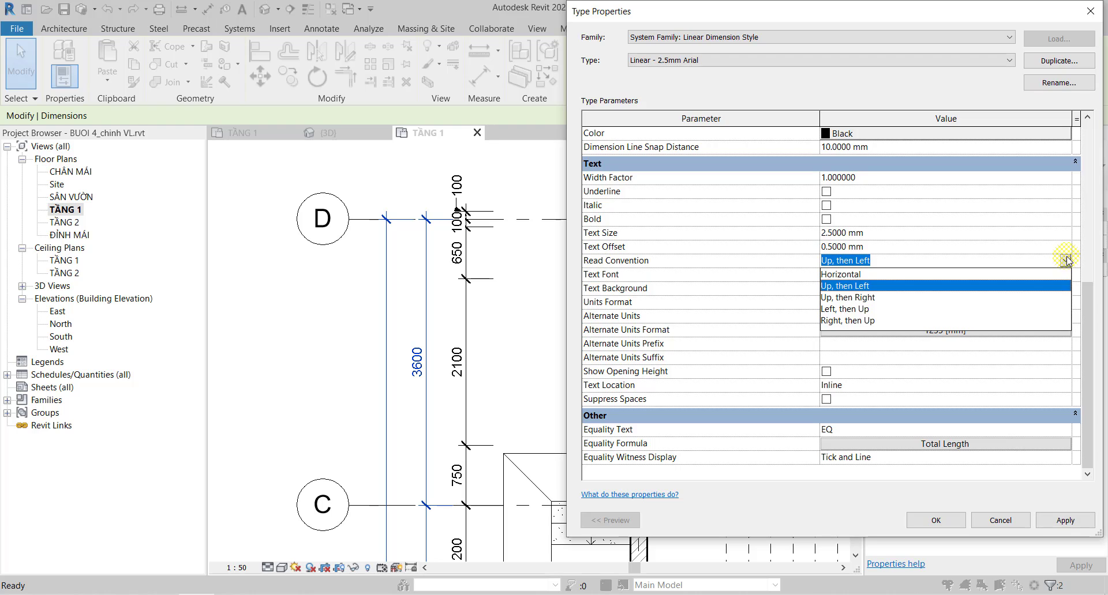
click(850, 289)
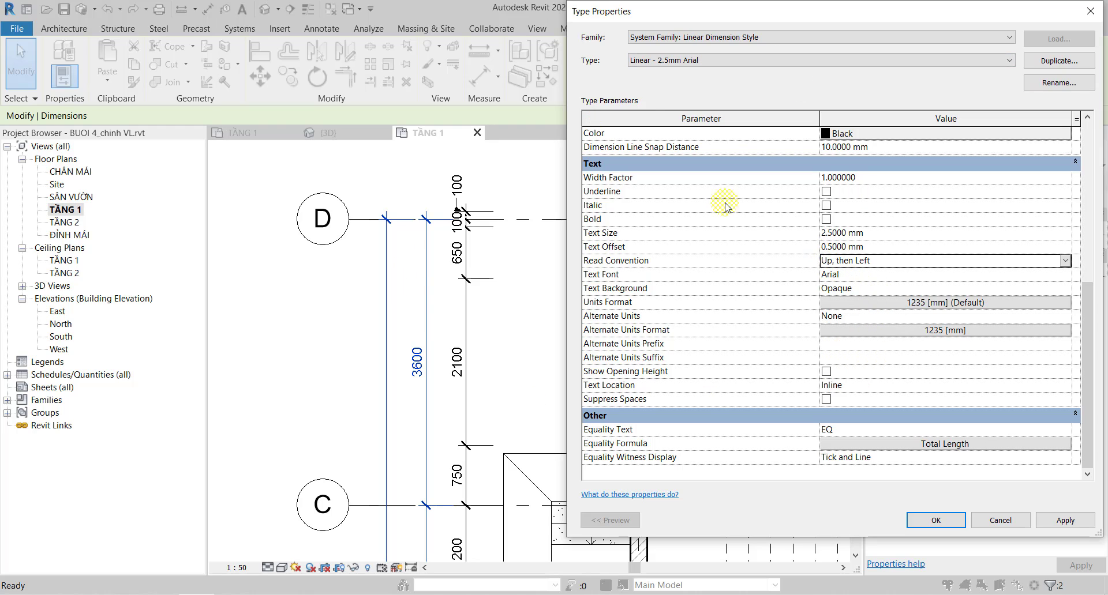
click(871, 275)
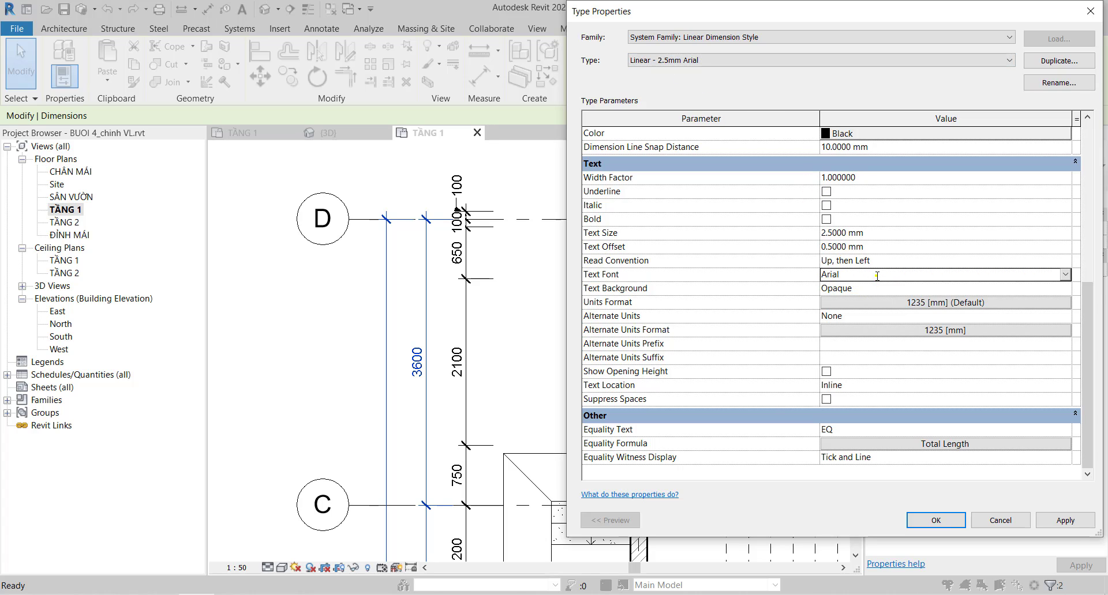
click(1066, 275)
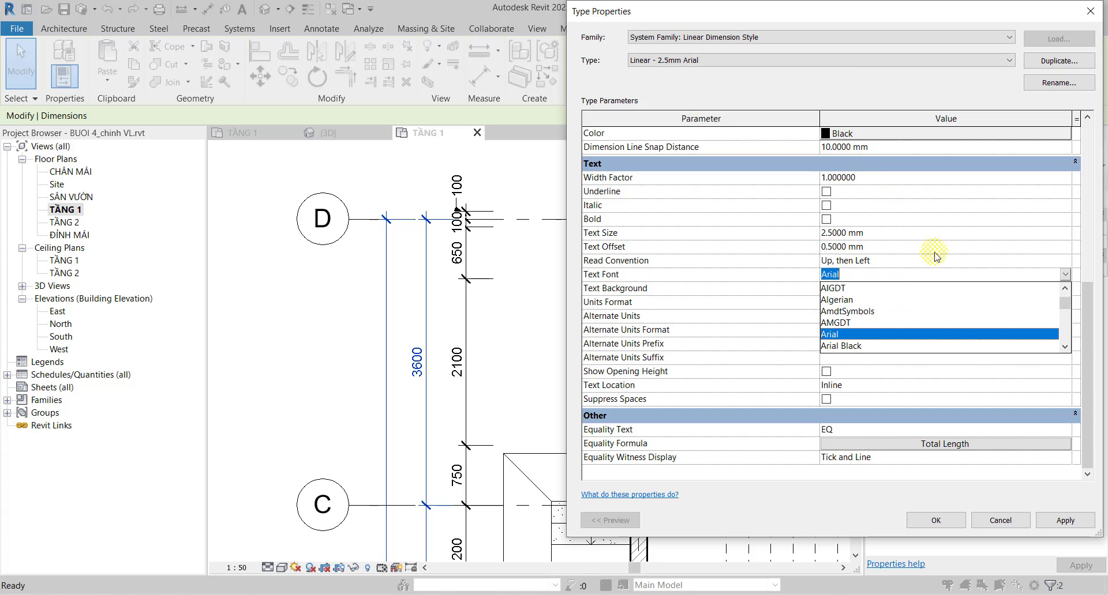
click(847, 71)
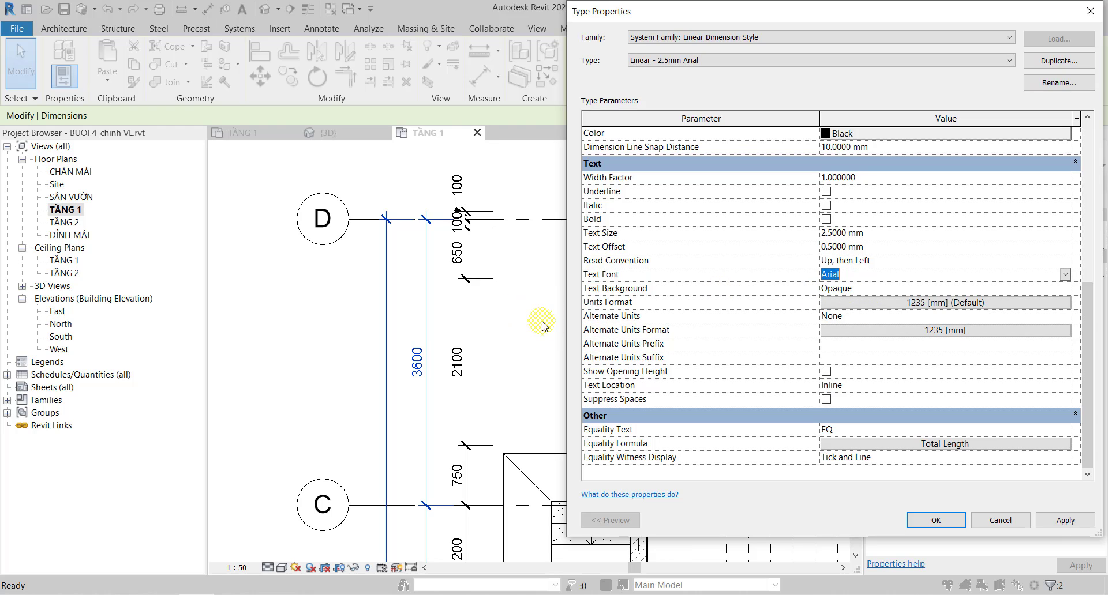
click(847, 288)
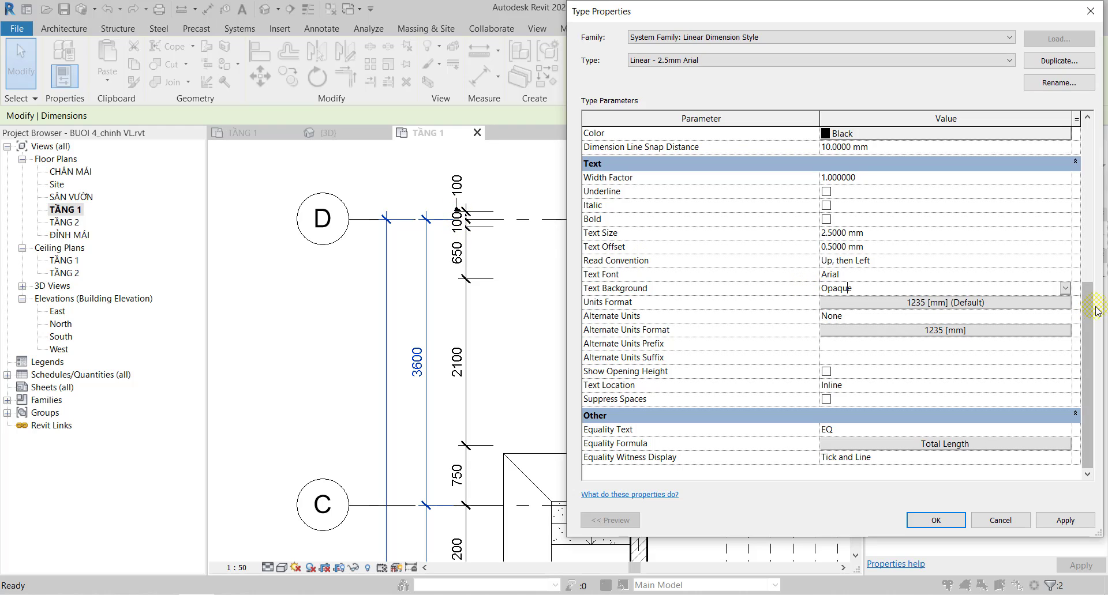
Switch Text Background to Transparent, briefly back to Opaque, then Transparent again, applying each time.
click(1065, 288)
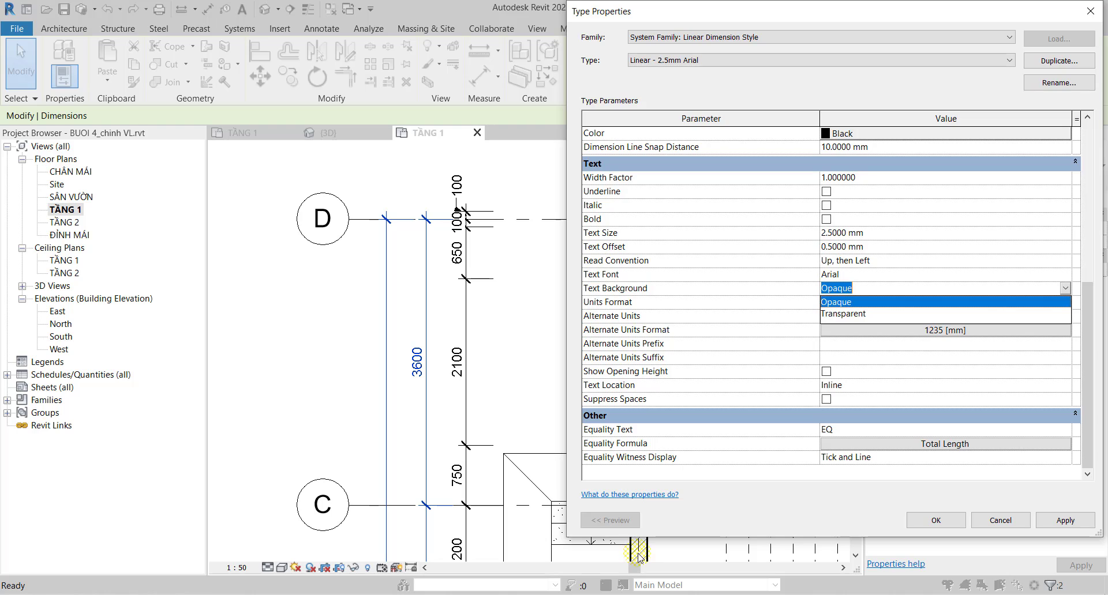
click(839, 314)
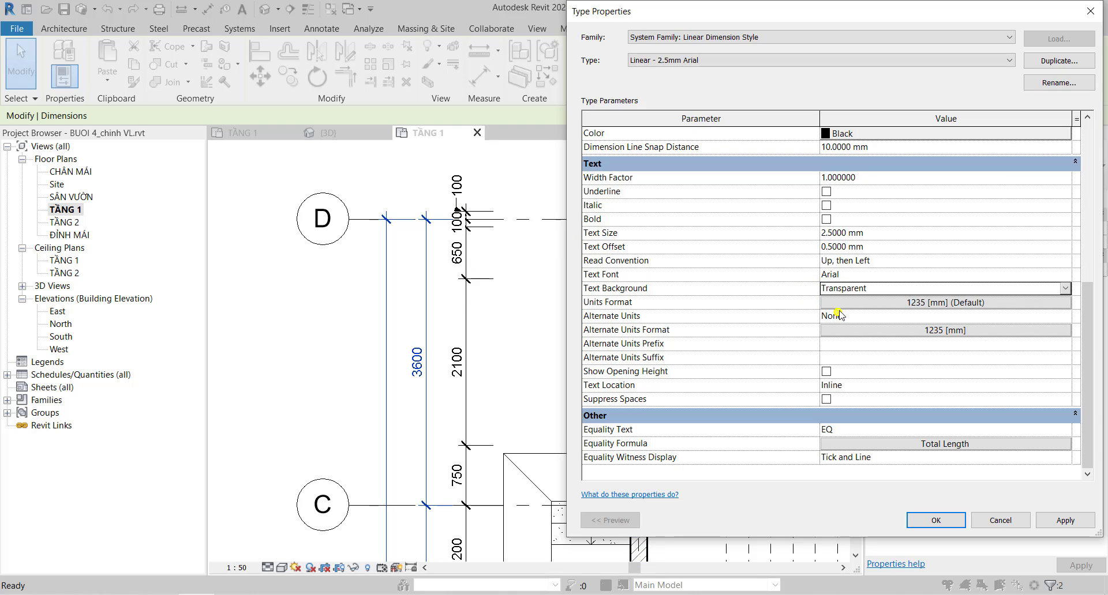
click(1065, 520)
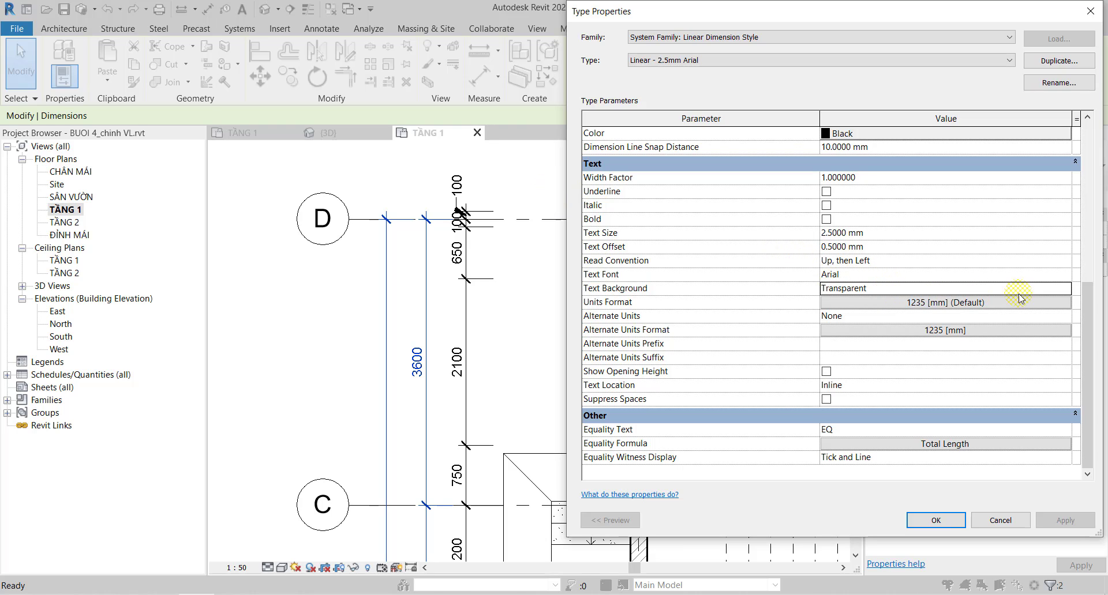
click(1056, 288)
click(1065, 288)
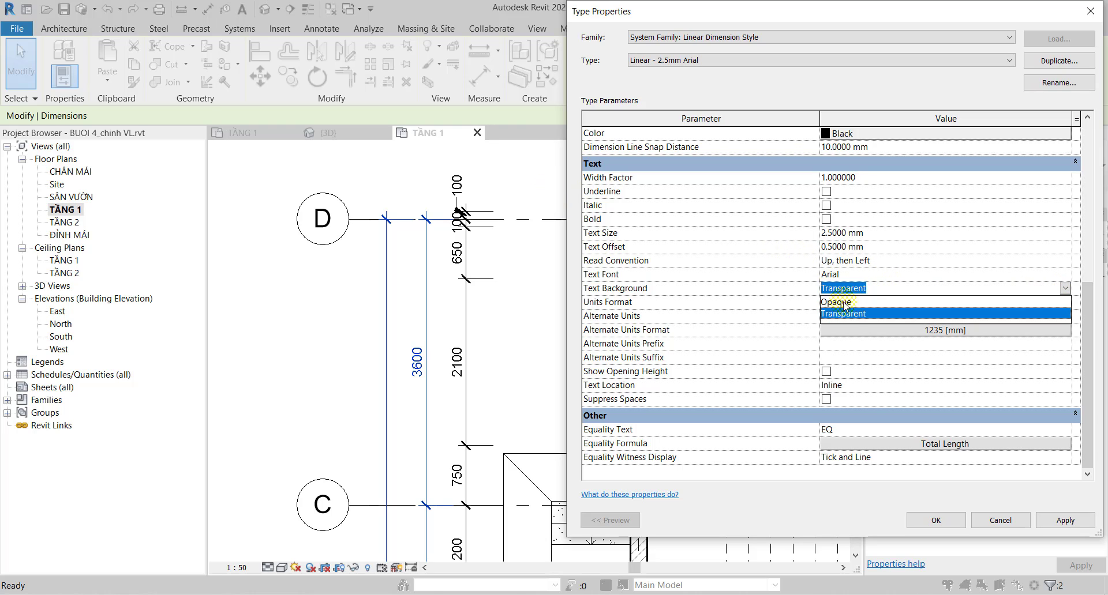
click(843, 302)
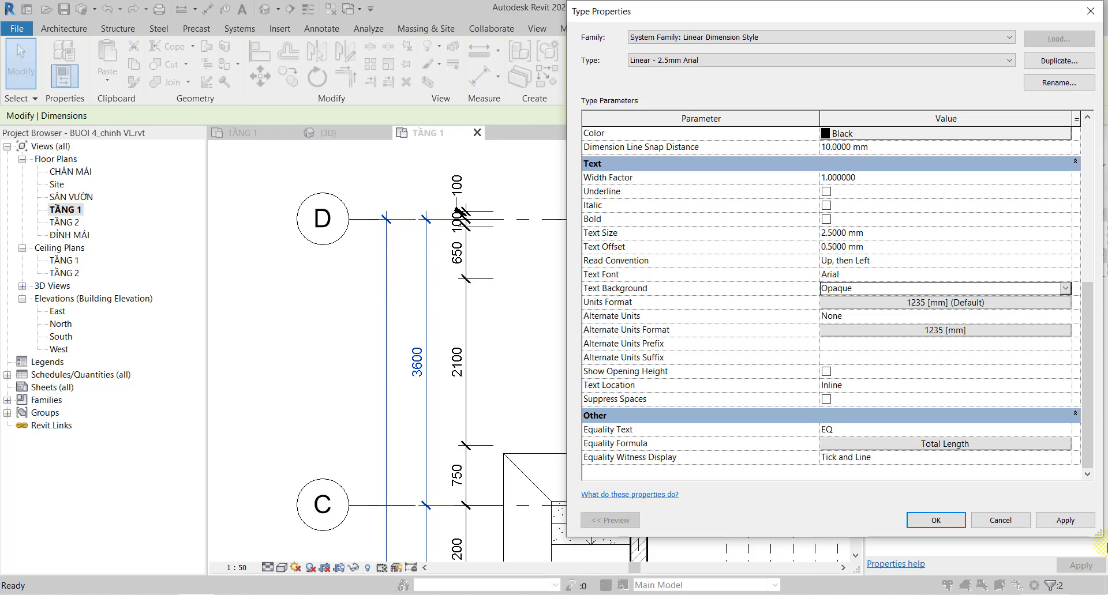
click(1066, 521)
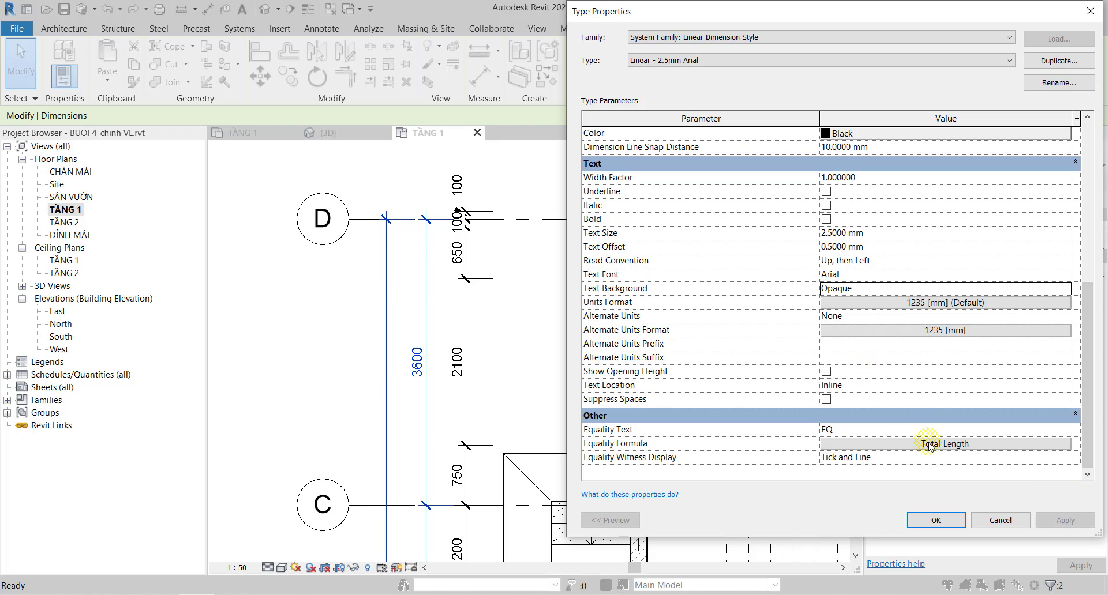
click(1051, 296)
click(1065, 288)
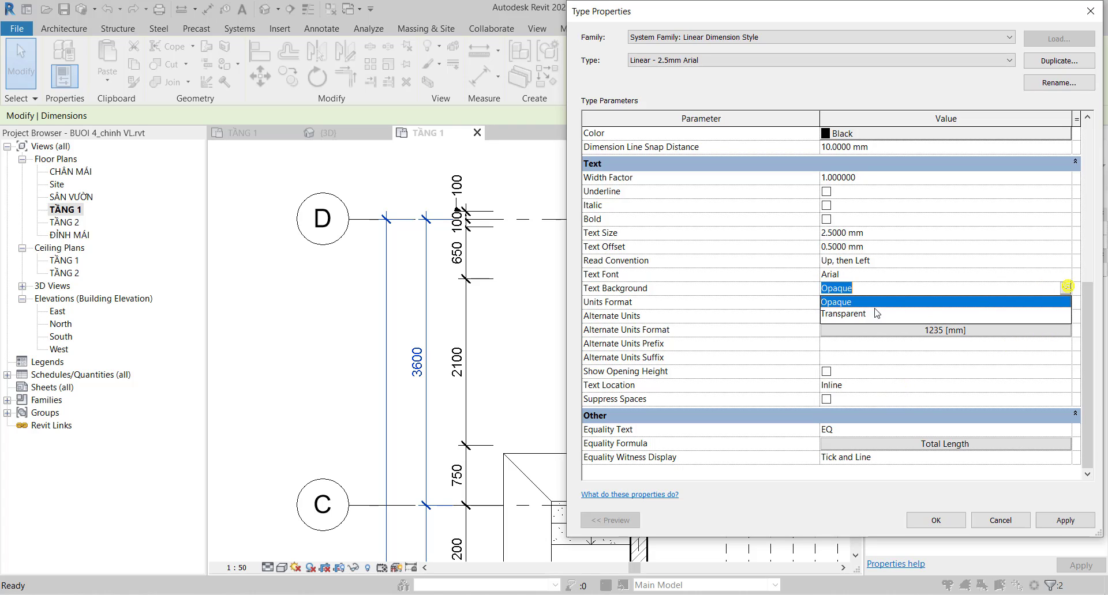
click(845, 316)
click(1065, 520)
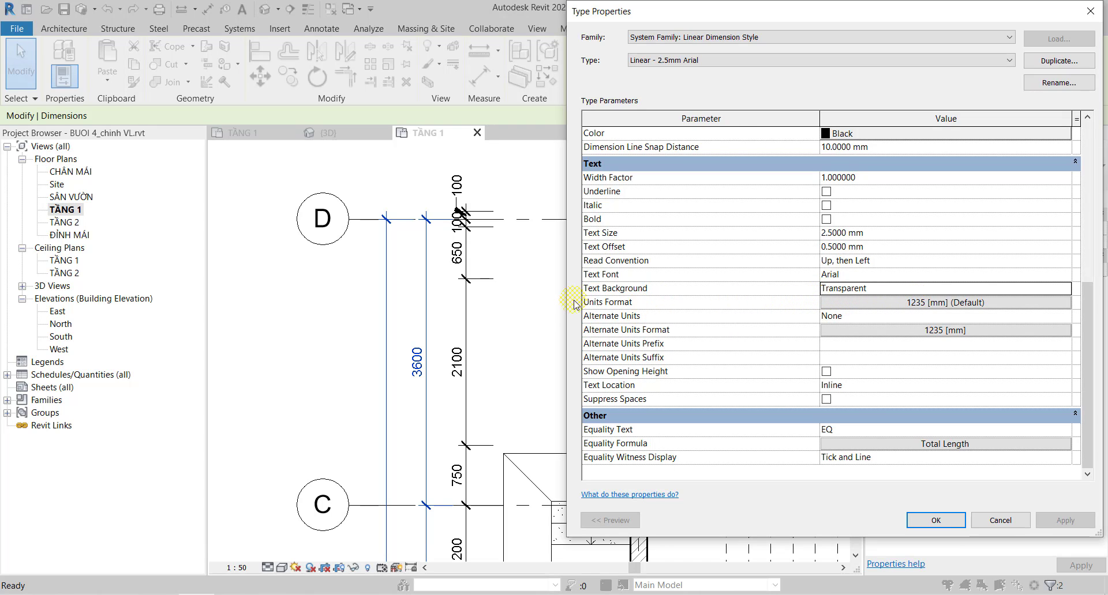
click(915, 303)
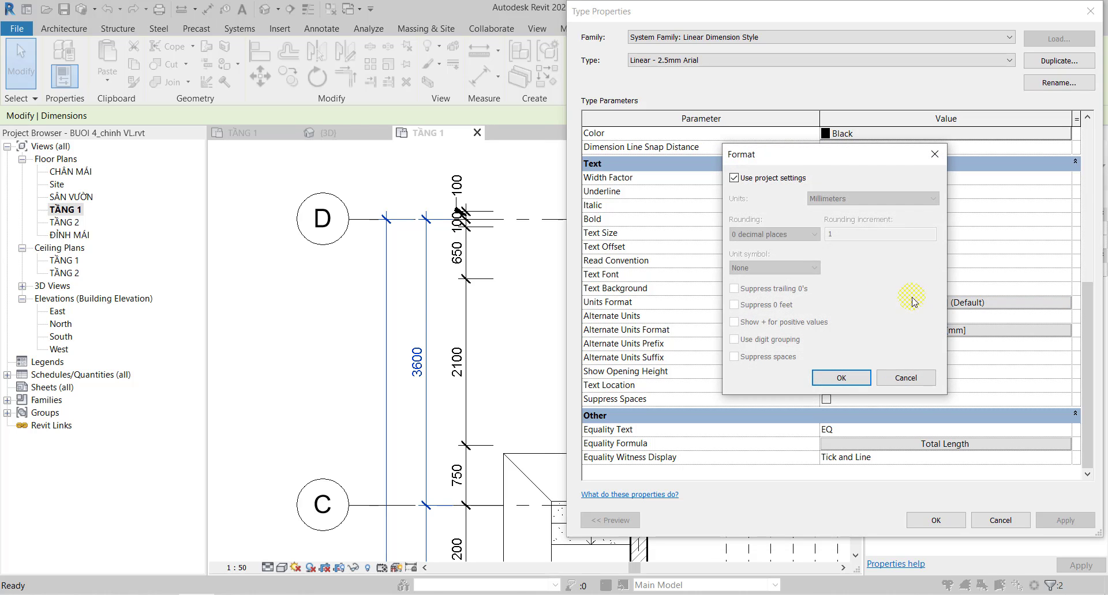
drag(804, 151, 269, 135)
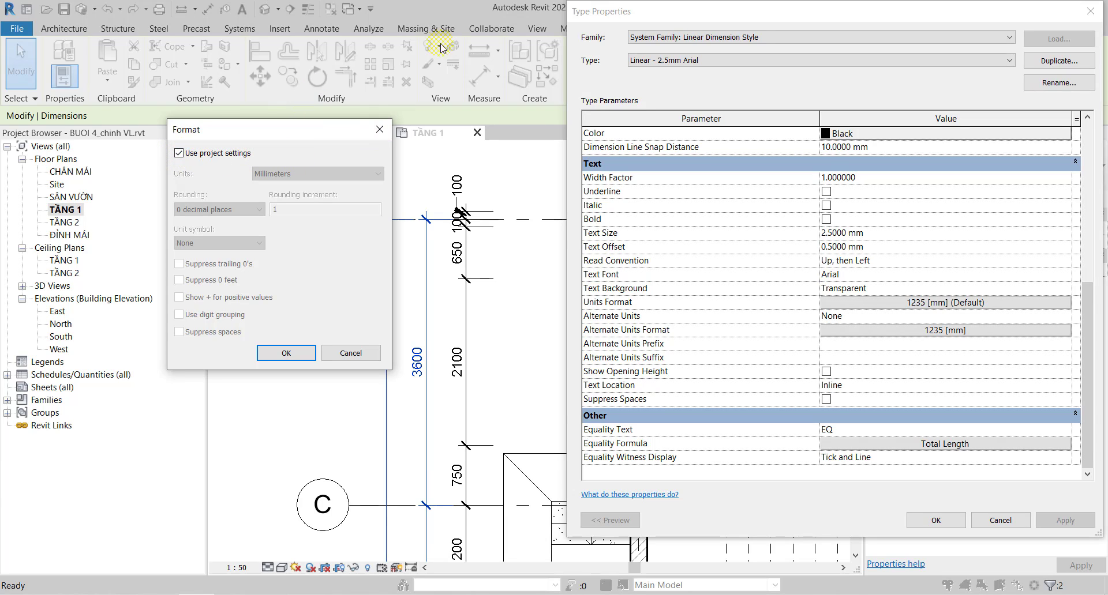
click(379, 129)
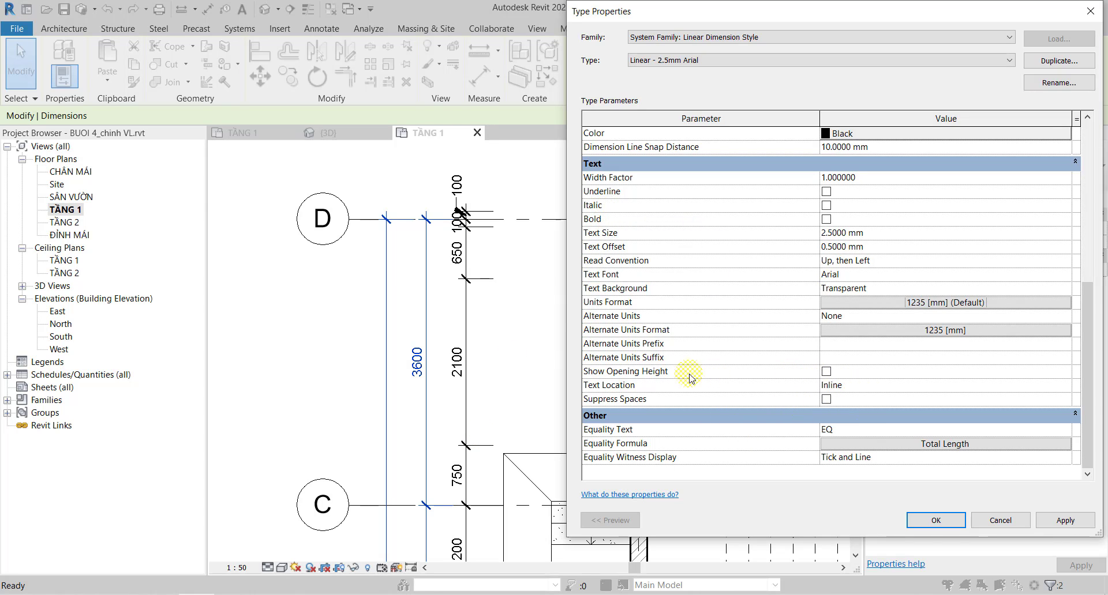
click(919, 333)
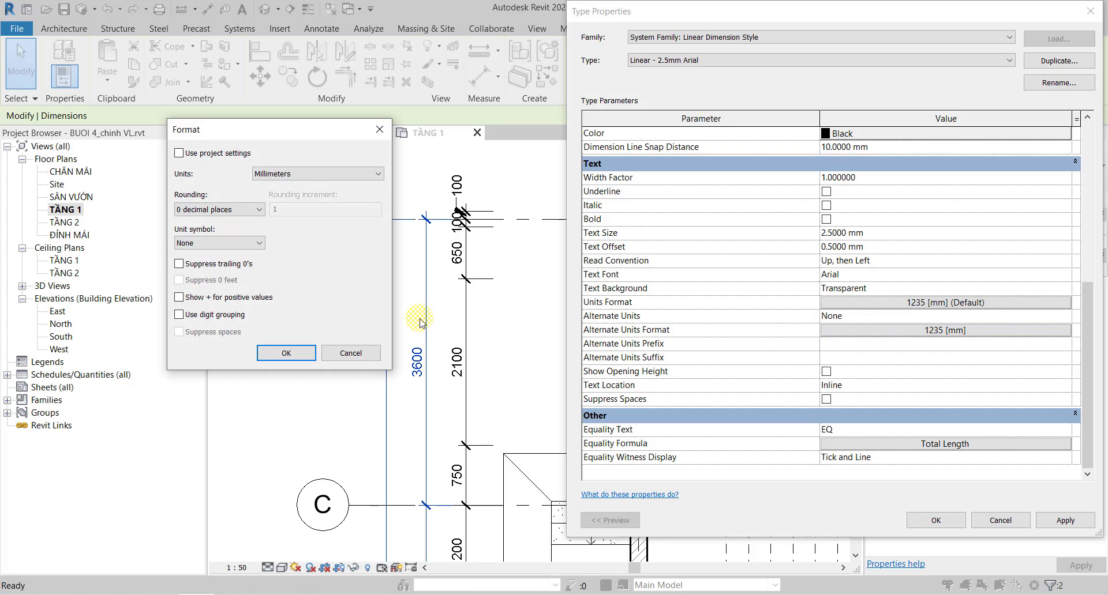
click(313, 348)
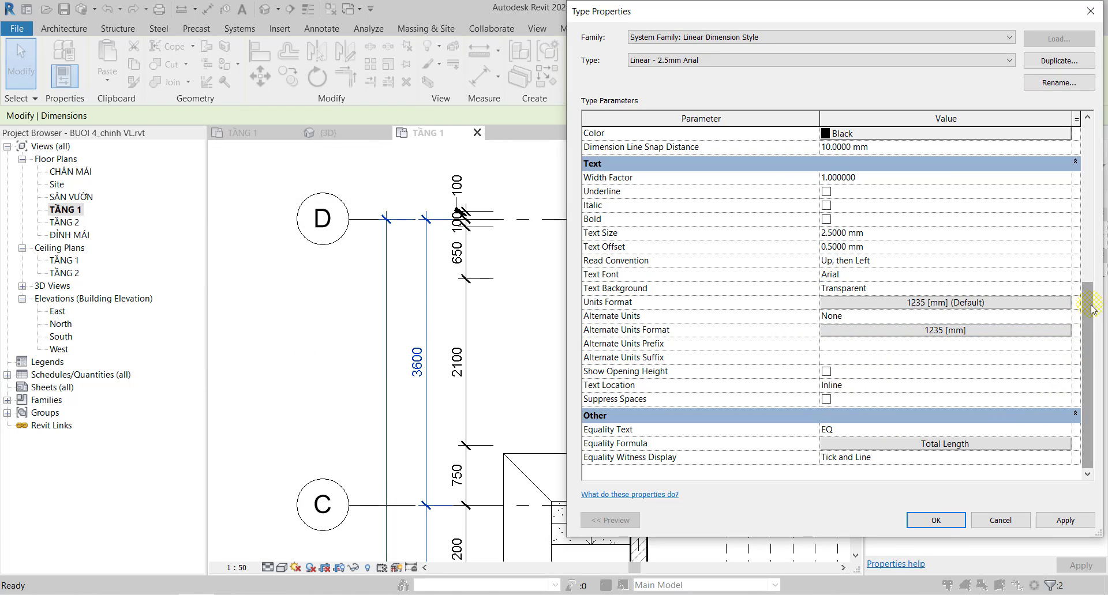
click(1064, 522)
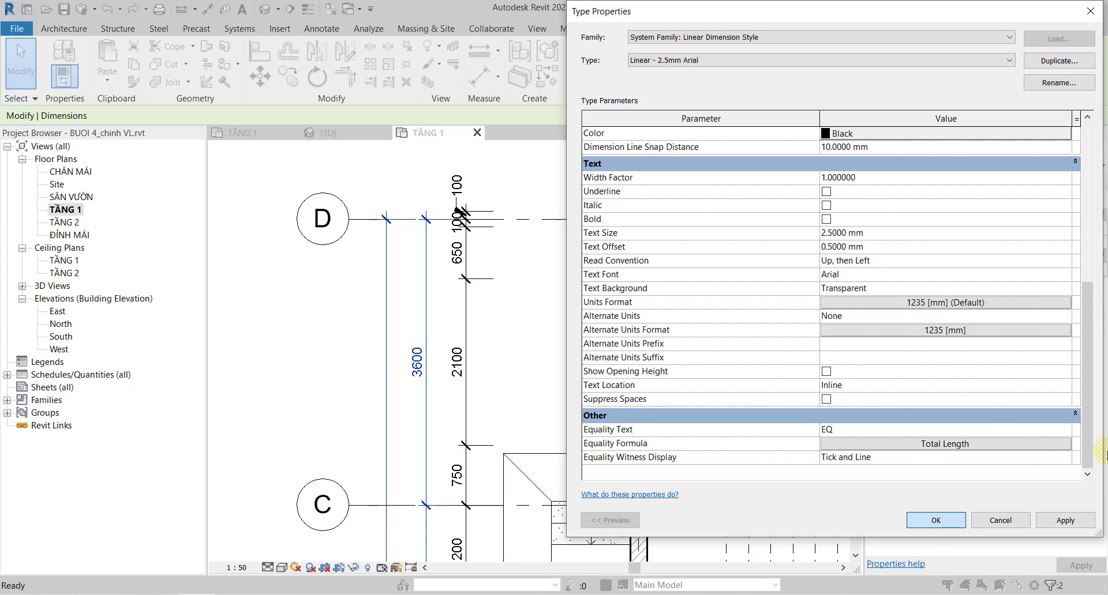
Delete the old 3950/4050, upper overall and 4100/900 dimension strings above the plan.
key(Escape)
scroll(485, 286, down, 2)
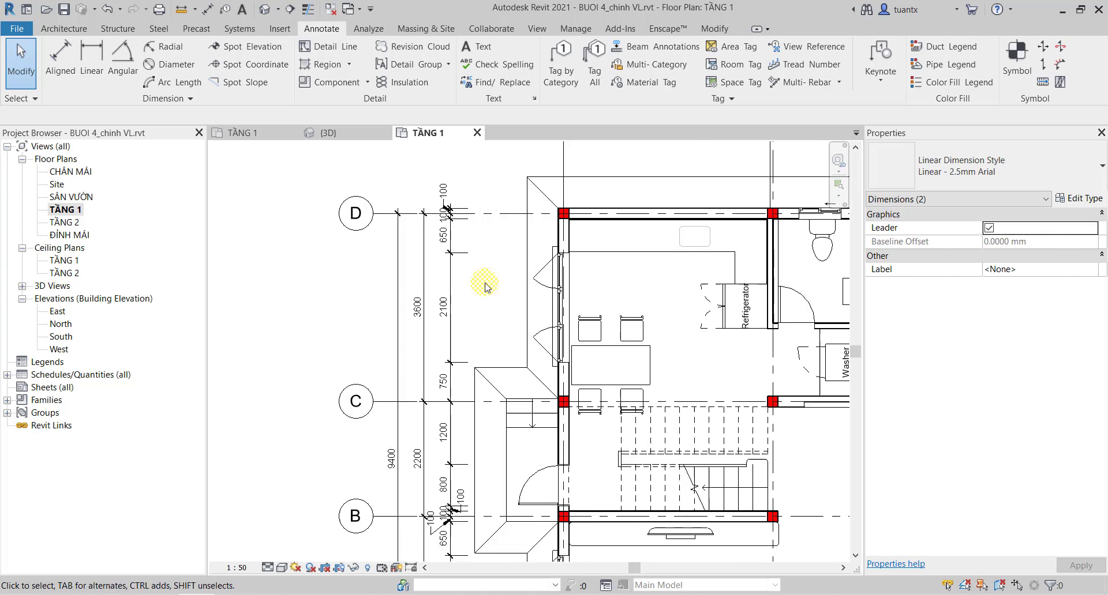
scroll(487, 300, down, 1)
scroll(490, 314, down, 2)
click(588, 298)
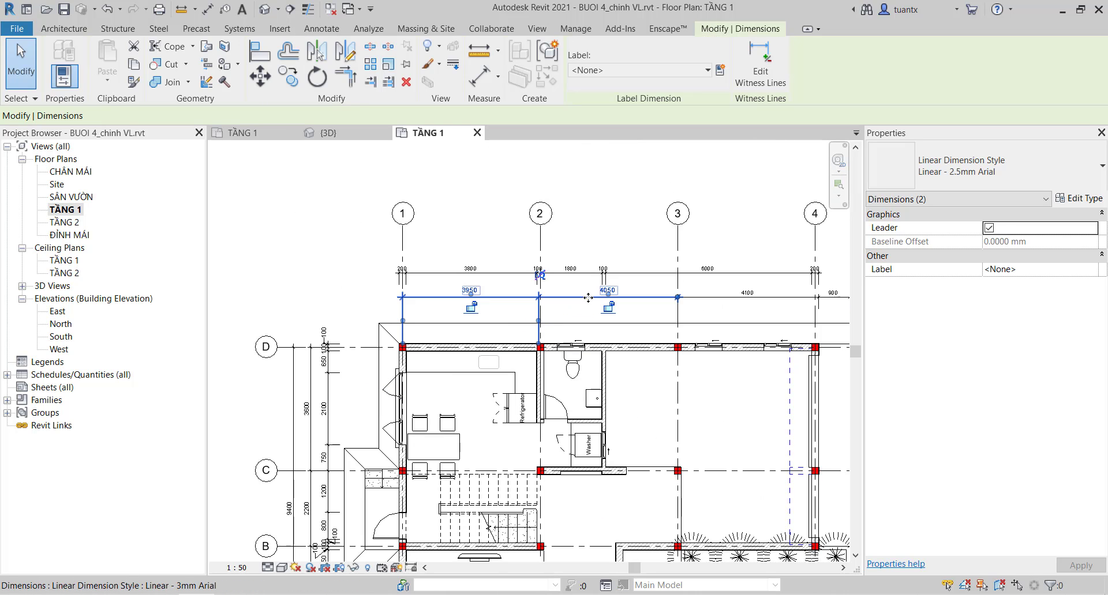
key(Delete)
click(623, 268)
key(Delete)
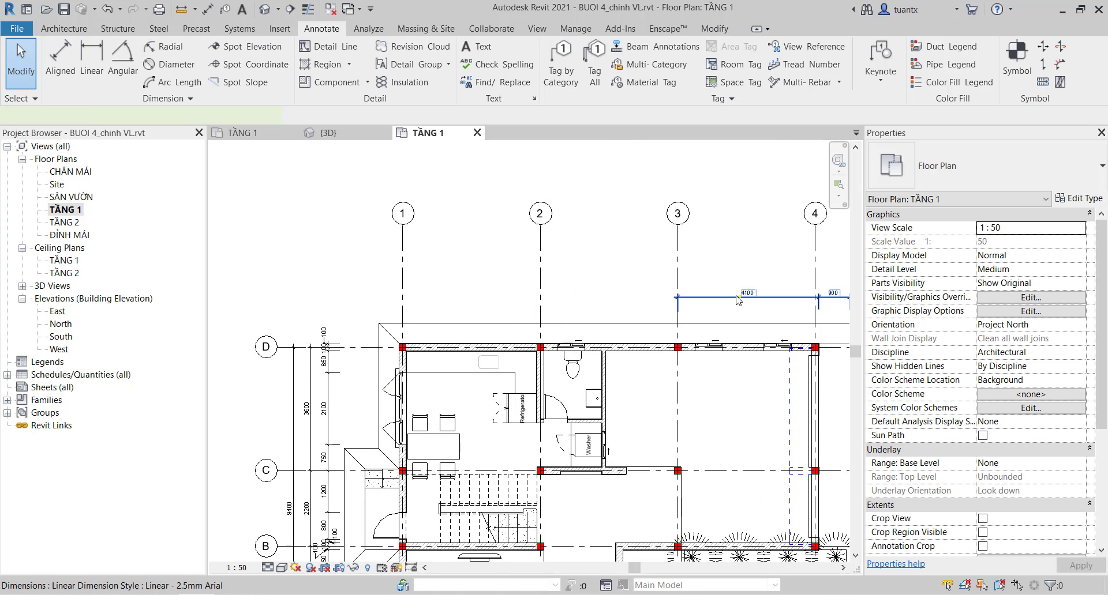
click(738, 300)
key(Delete)
scroll(469, 284, down, 2)
middle_drag(469, 284, 371, 317)
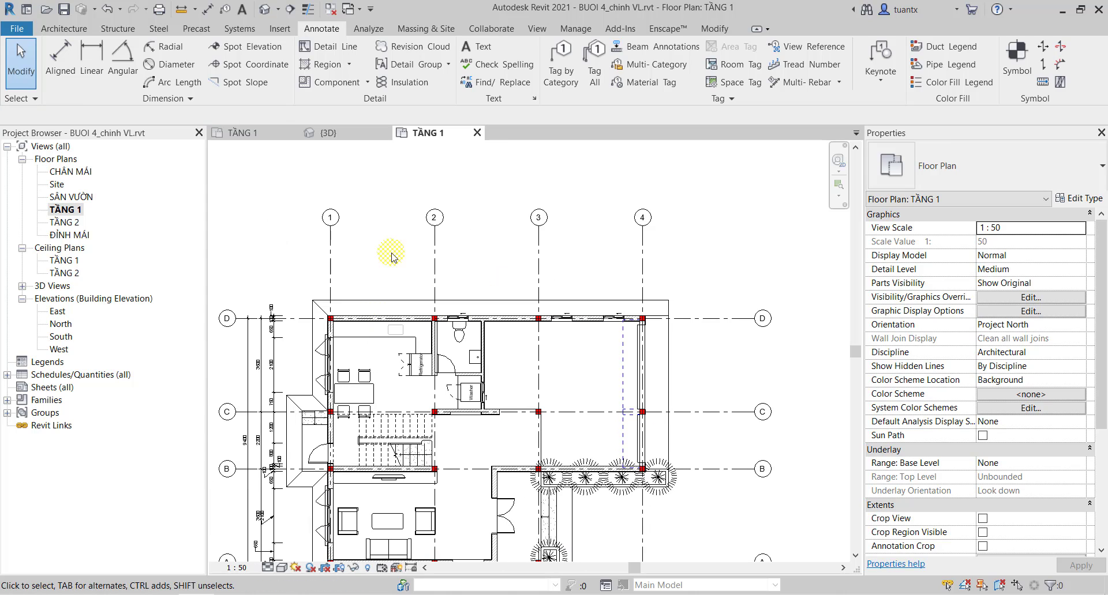
Start an Aligned dimension using the Linear - 2.5mm Arial type.
click(576, 29)
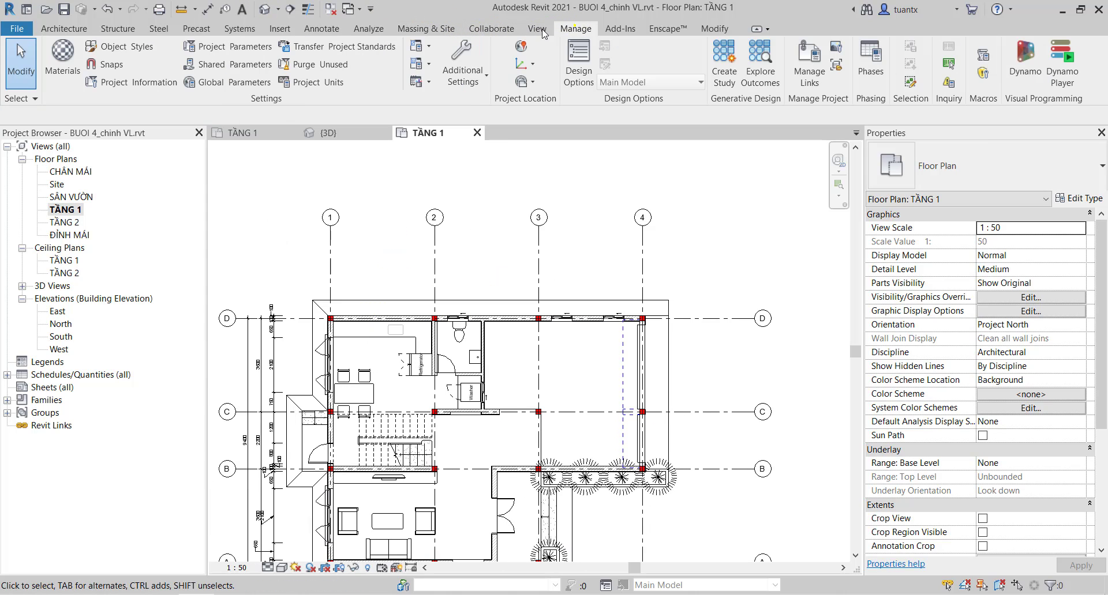
click(321, 29)
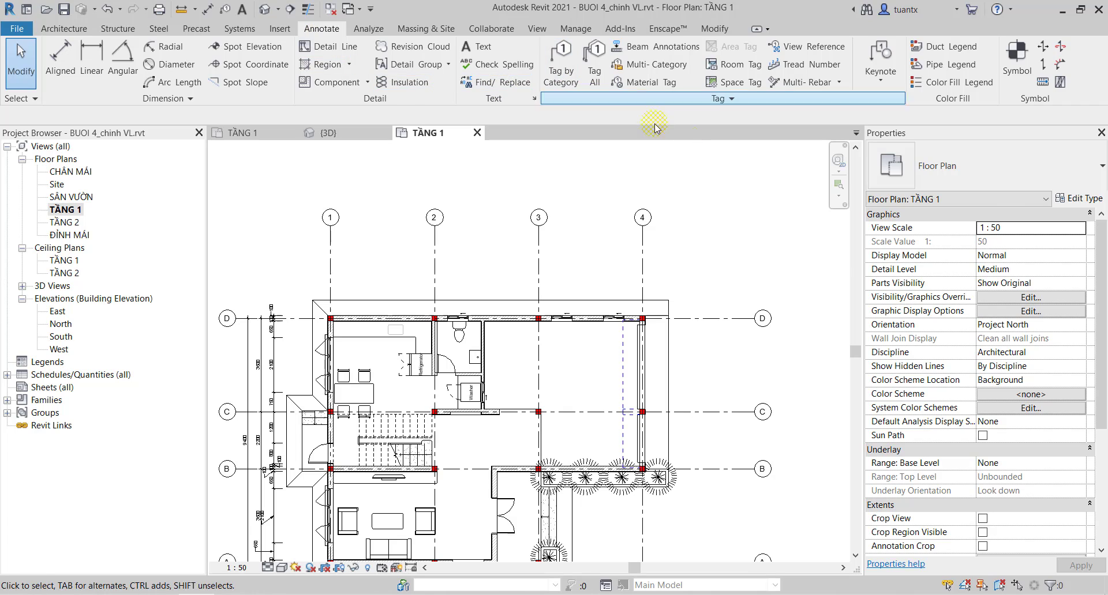
click(70, 60)
click(969, 167)
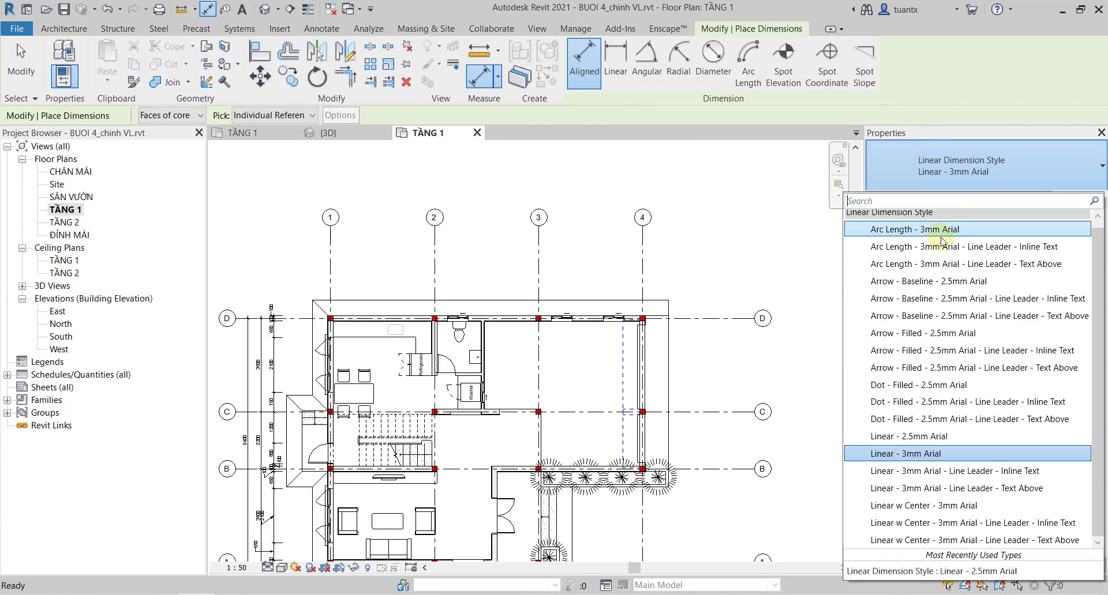
click(920, 437)
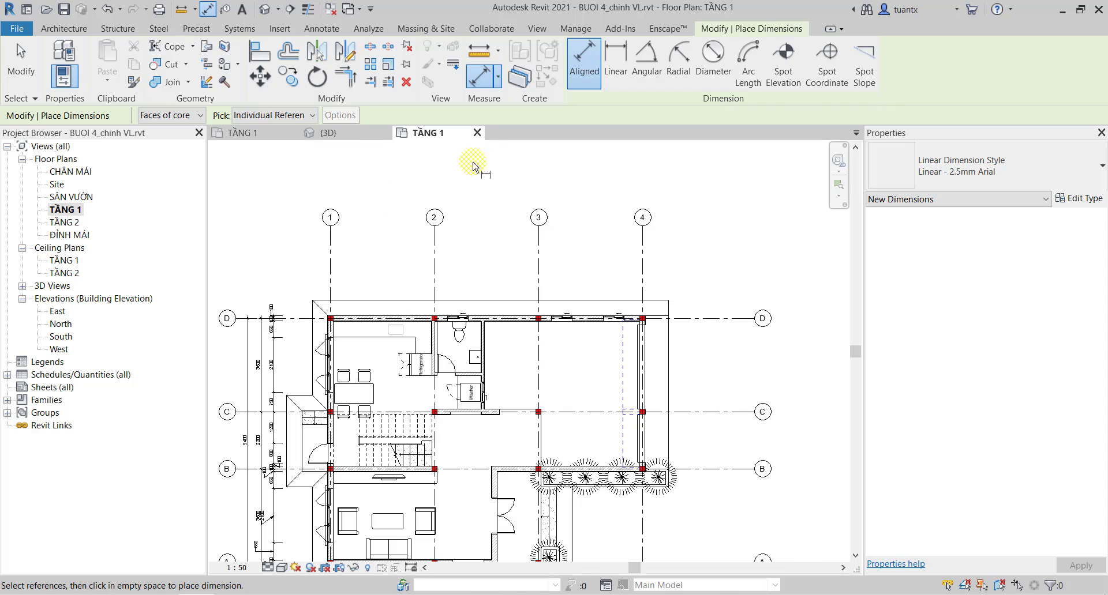
Dimension the entire top wall with openings, walls and grids as references.
click(173, 116)
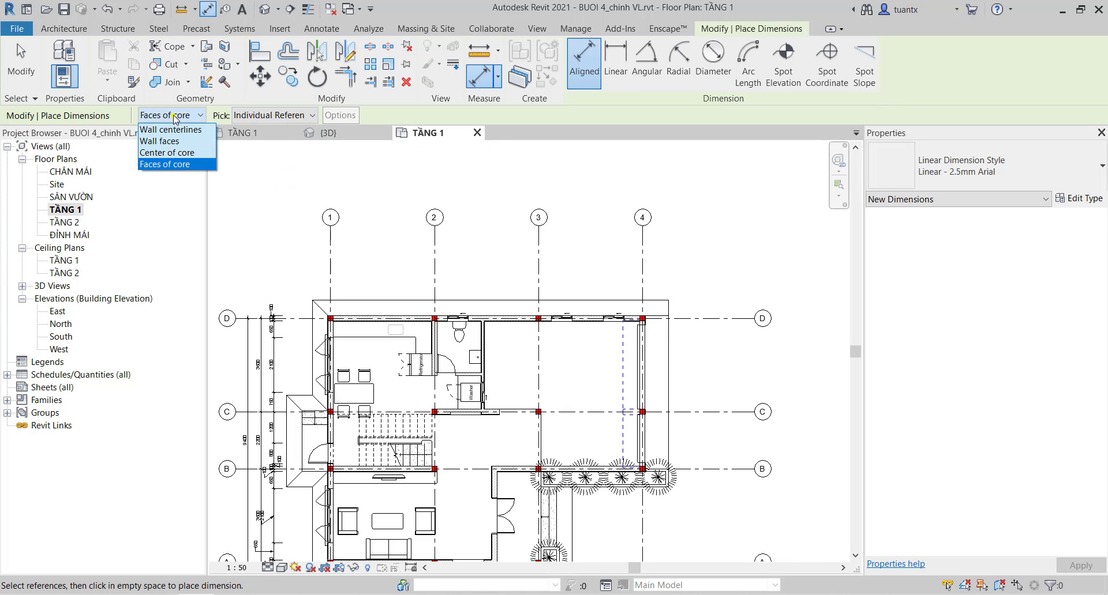
click(165, 164)
click(274, 115)
click(252, 141)
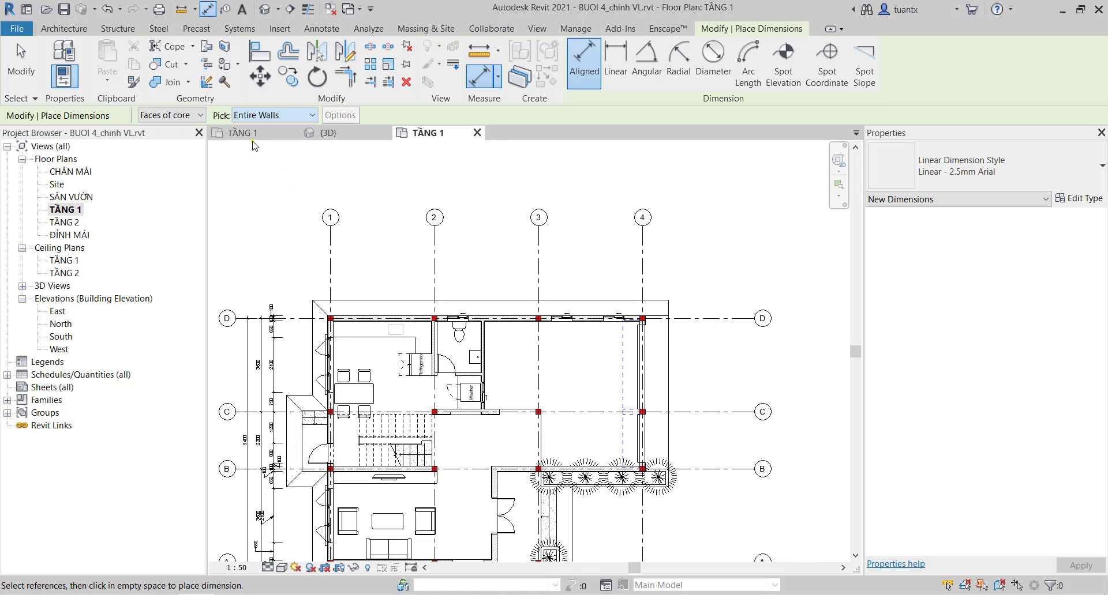
click(342, 117)
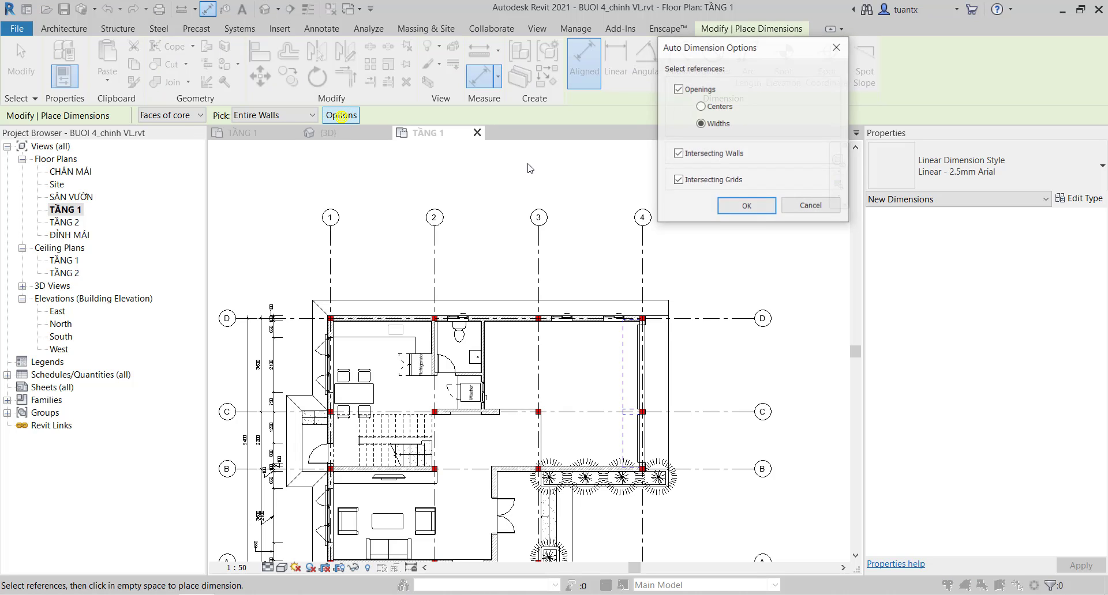
click(760, 208)
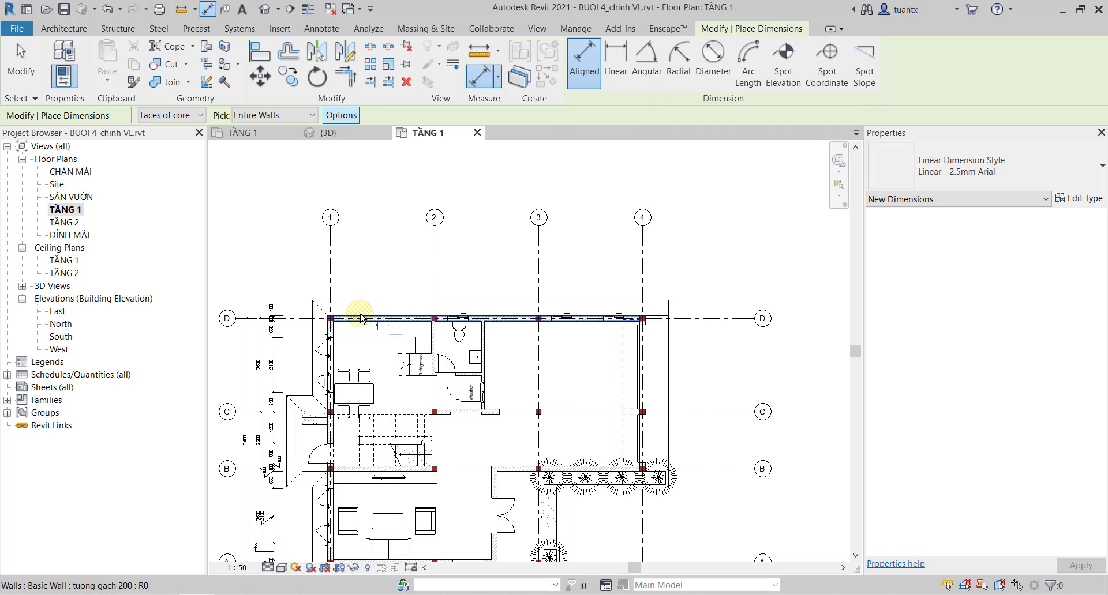
click(359, 314)
click(368, 289)
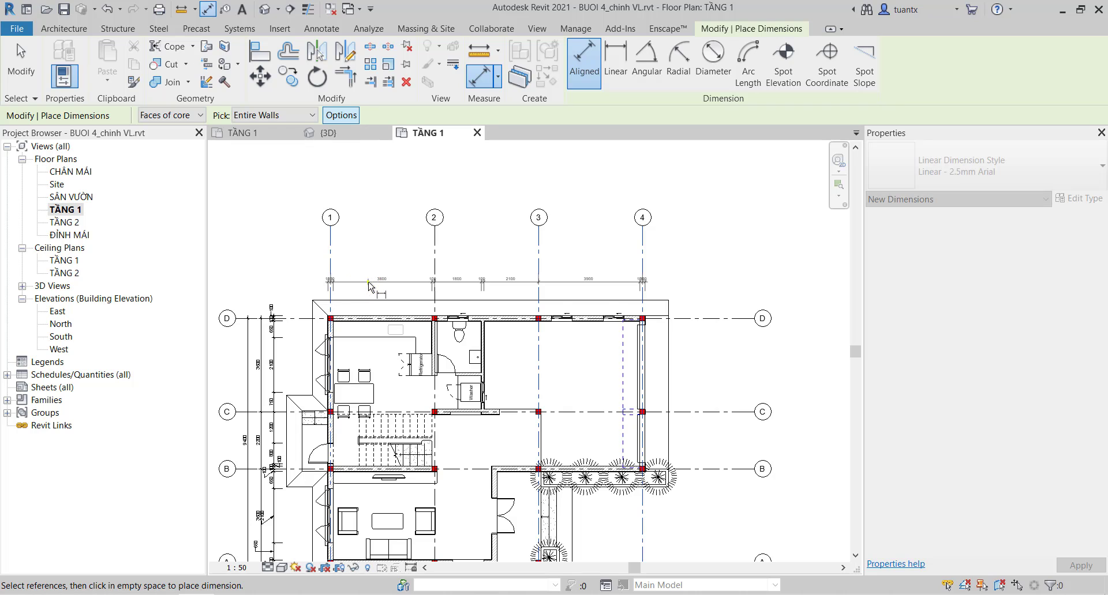
click(370, 286)
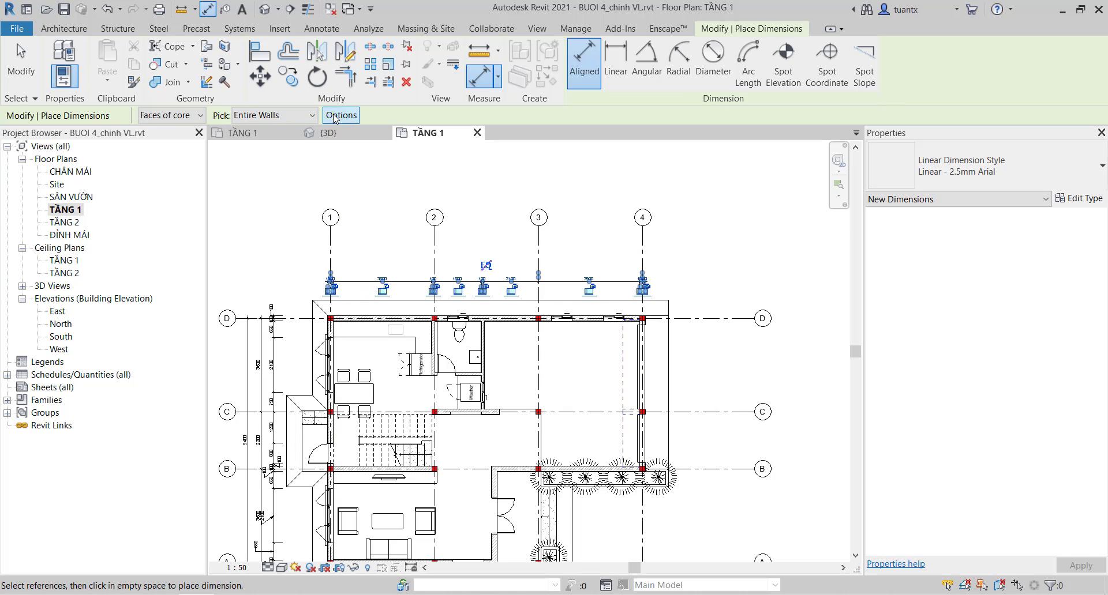
Add a second whole-wall string along the top wall with openings excluded.
click(336, 118)
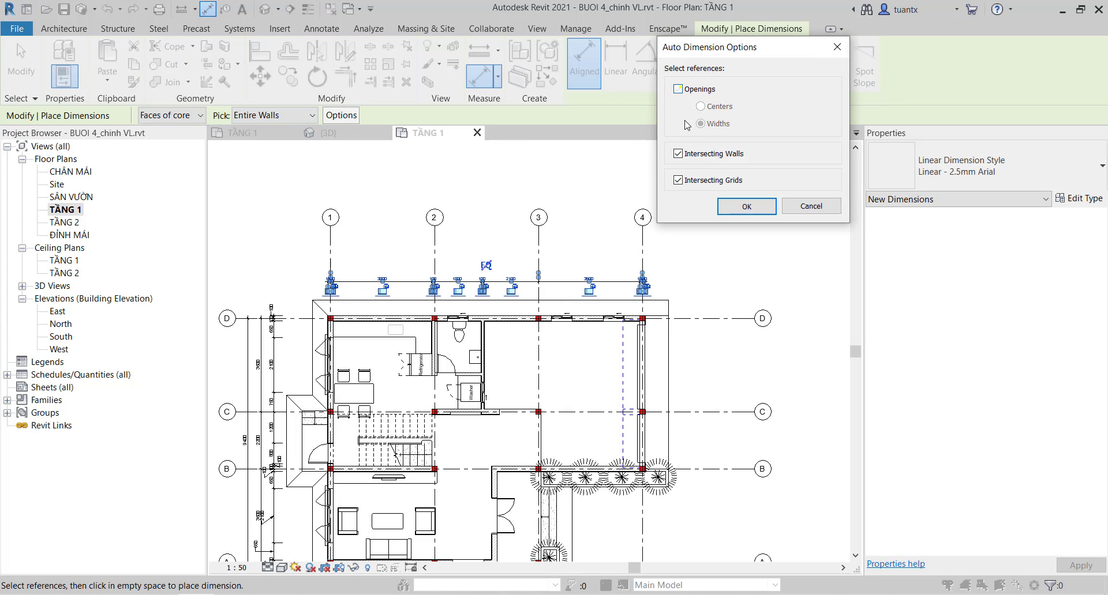
click(681, 163)
click(736, 209)
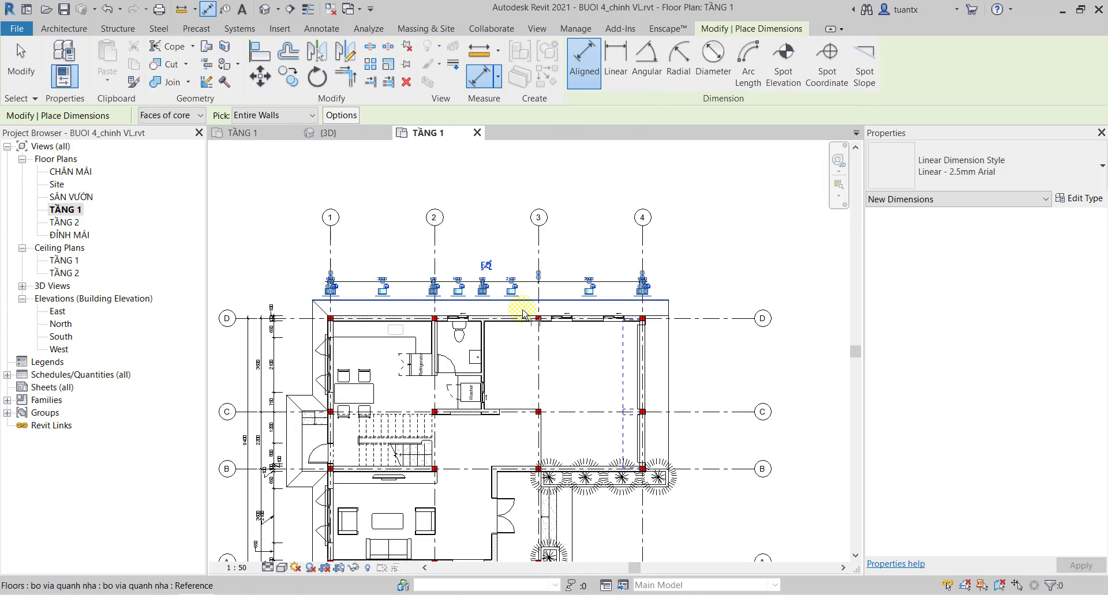
click(526, 314)
click(521, 268)
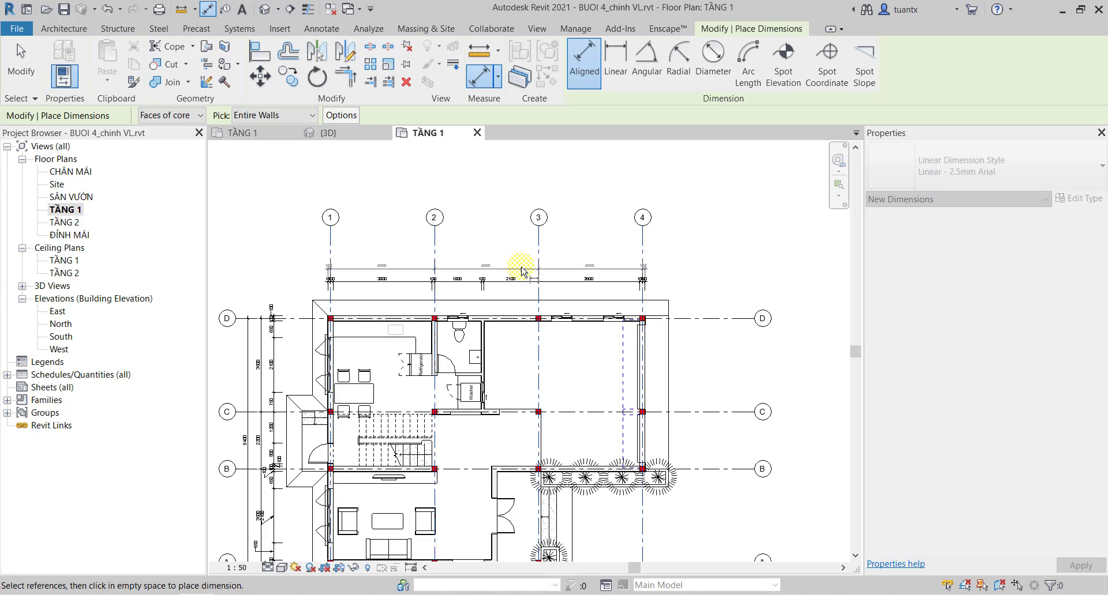
scroll(649, 261, up, 3)
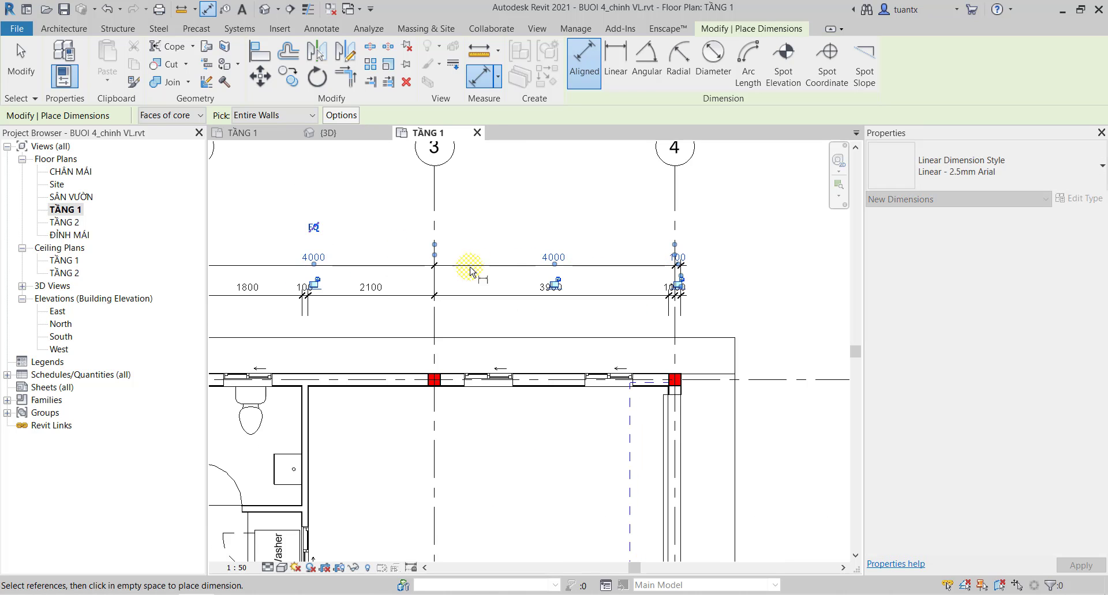
middle_drag(508, 283, 877, 299)
middle_drag(742, 309, 513, 260)
scroll(513, 260, down, 2)
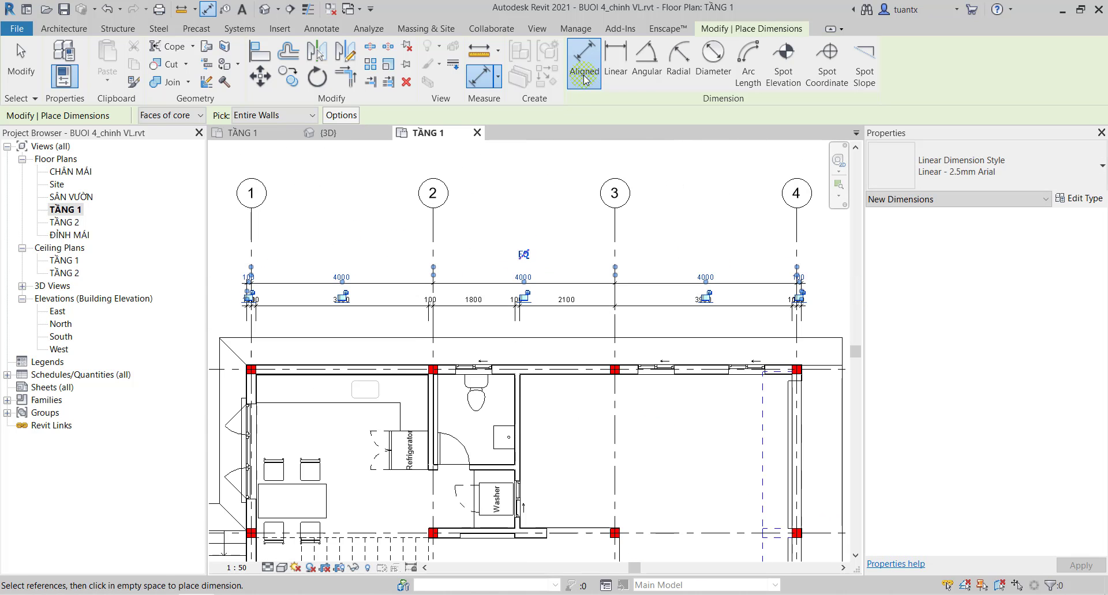
Place a 12000 overall dimension from grid 1 to grid 4 using individual references.
click(271, 115)
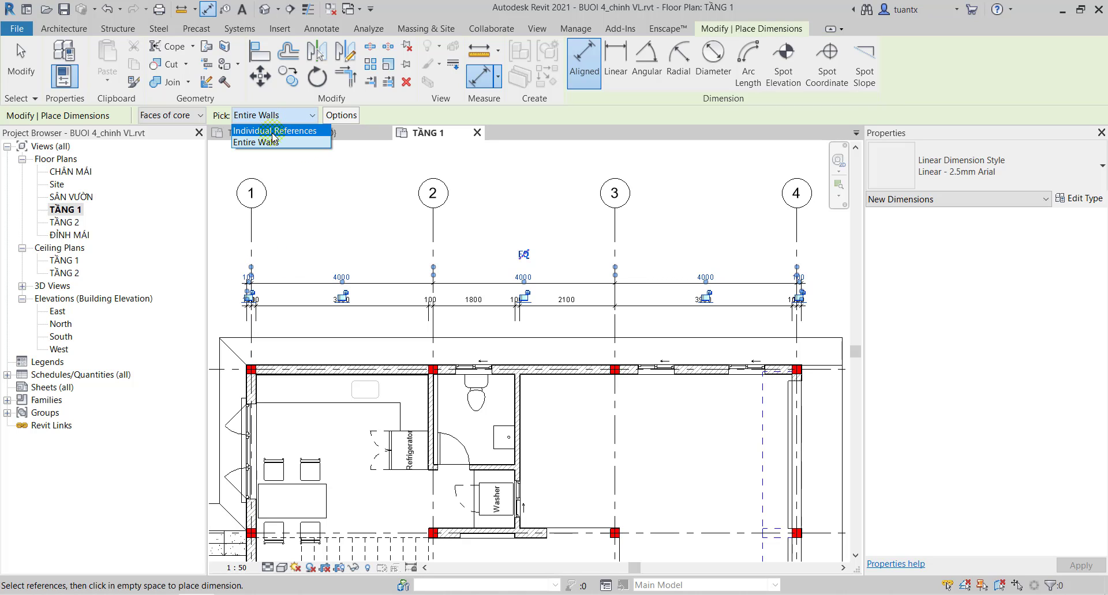
click(265, 129)
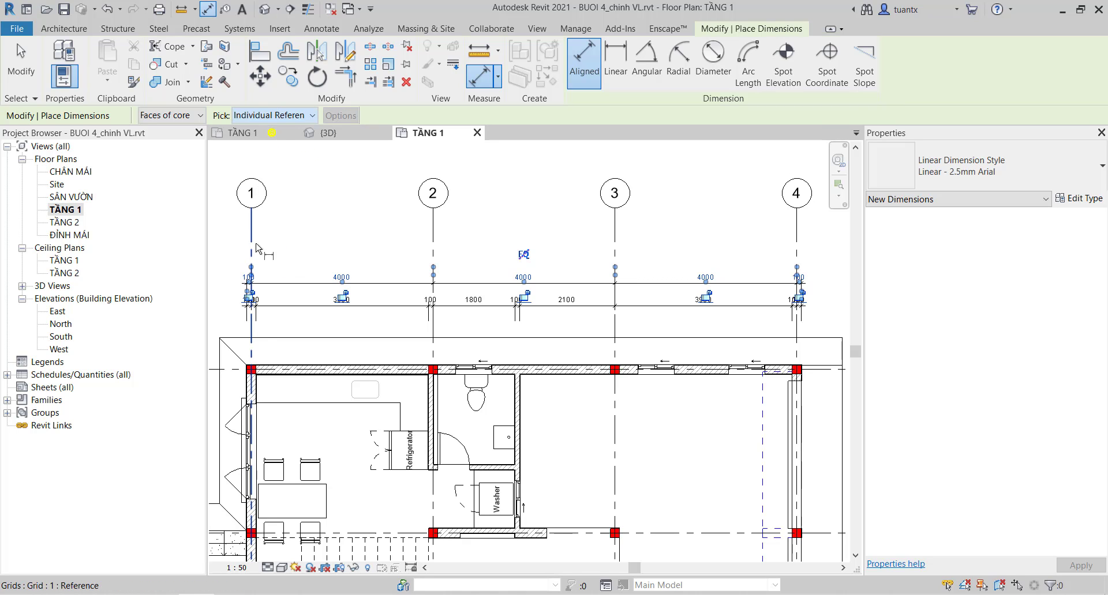
click(250, 326)
middle_drag(329, 316, 120, 275)
click(587, 287)
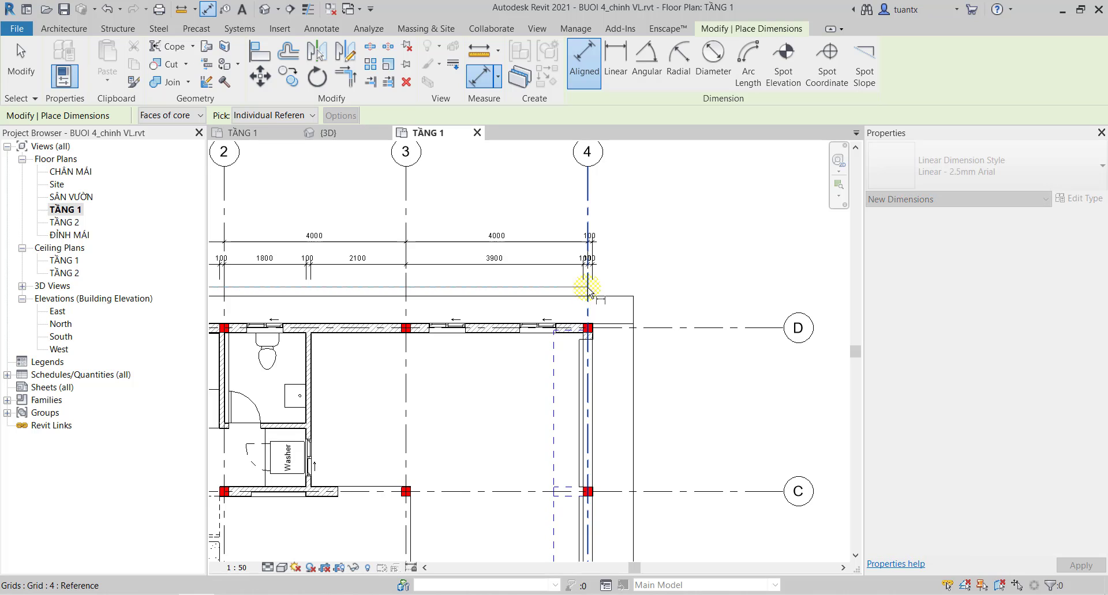
click(511, 220)
Shorten the witness line gaps at both grid ends of the 12000 dimension.
middle_drag(512, 223, 671, 222)
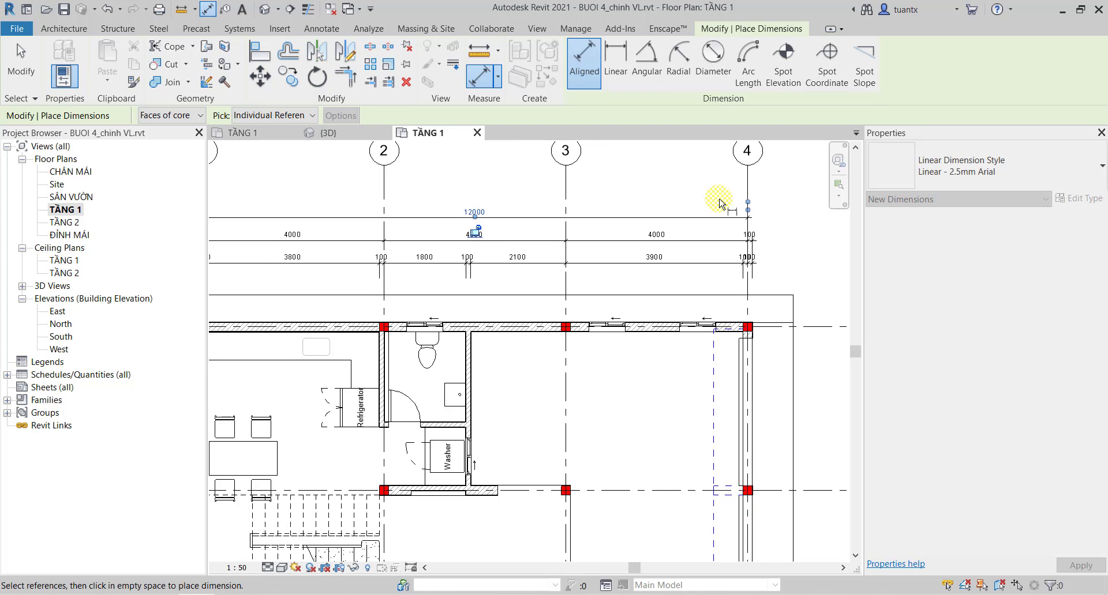
drag(748, 203, 748, 234)
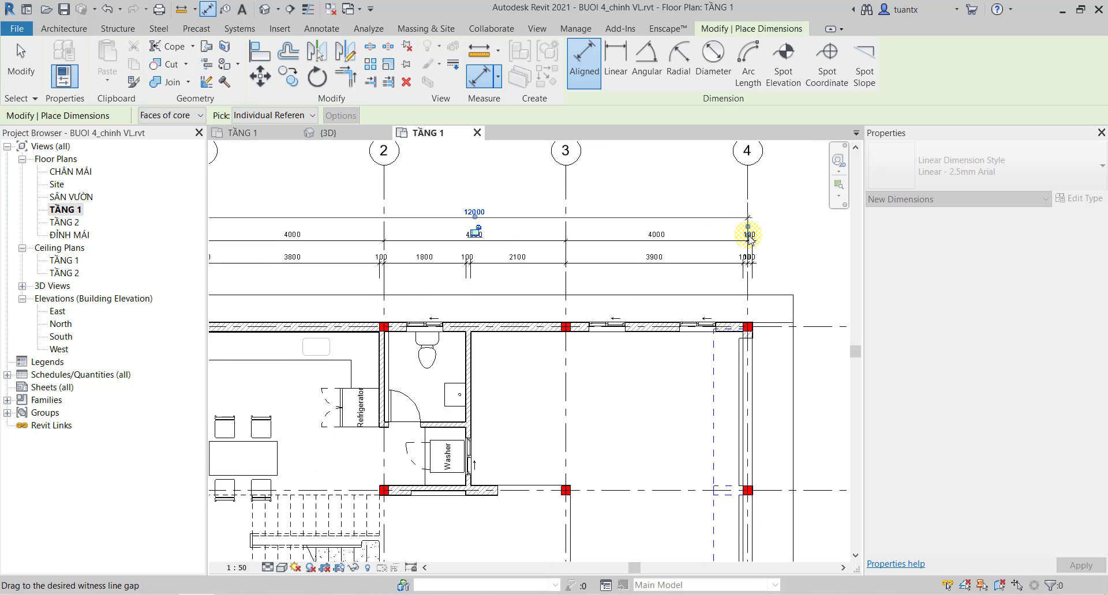
middle_drag(749, 240, 953, 249)
scroll(452, 203, up, 2)
scroll(455, 207, up, 1)
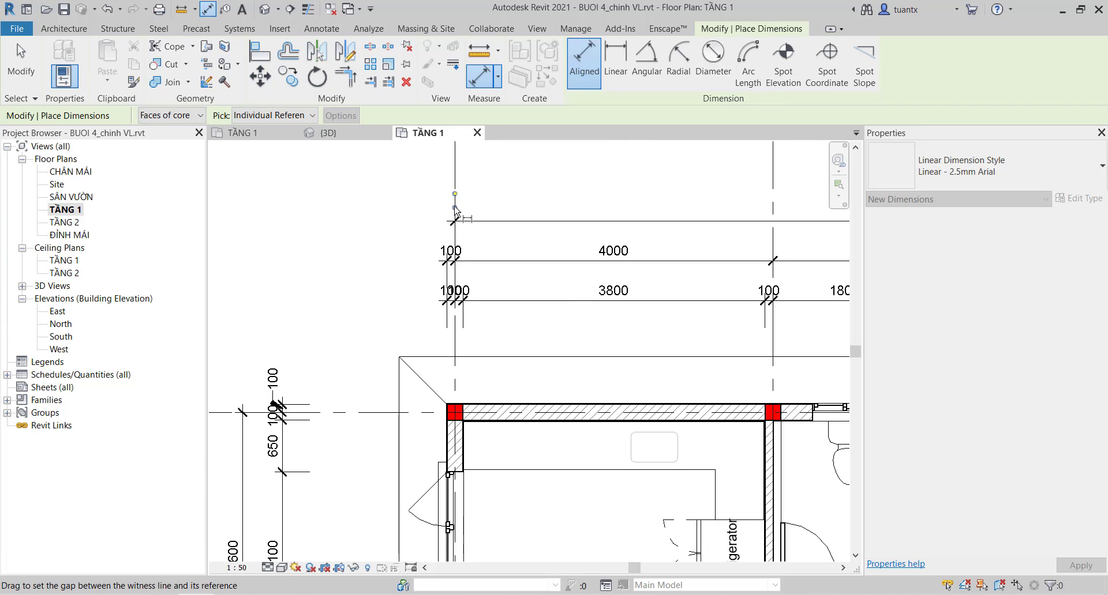
drag(456, 211, 450, 247)
scroll(519, 234, down, 1)
scroll(600, 249, down, 1)
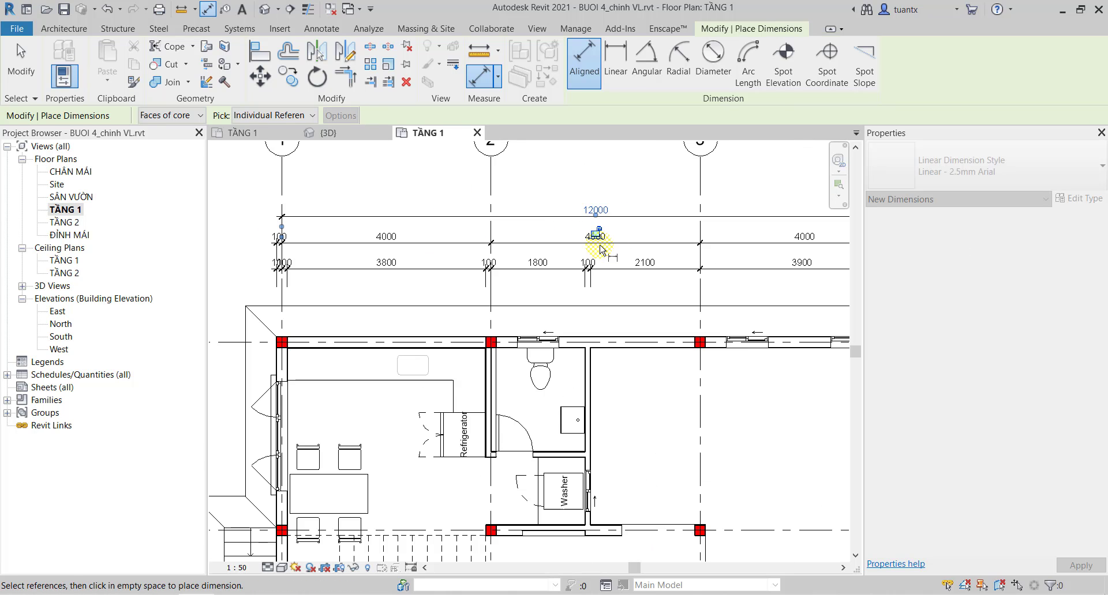
key(Escape)
key(Escape)
Move the crowded 100 value at grid 1 aside on a leader.
scroll(277, 280, up, 1)
scroll(268, 276, up, 1)
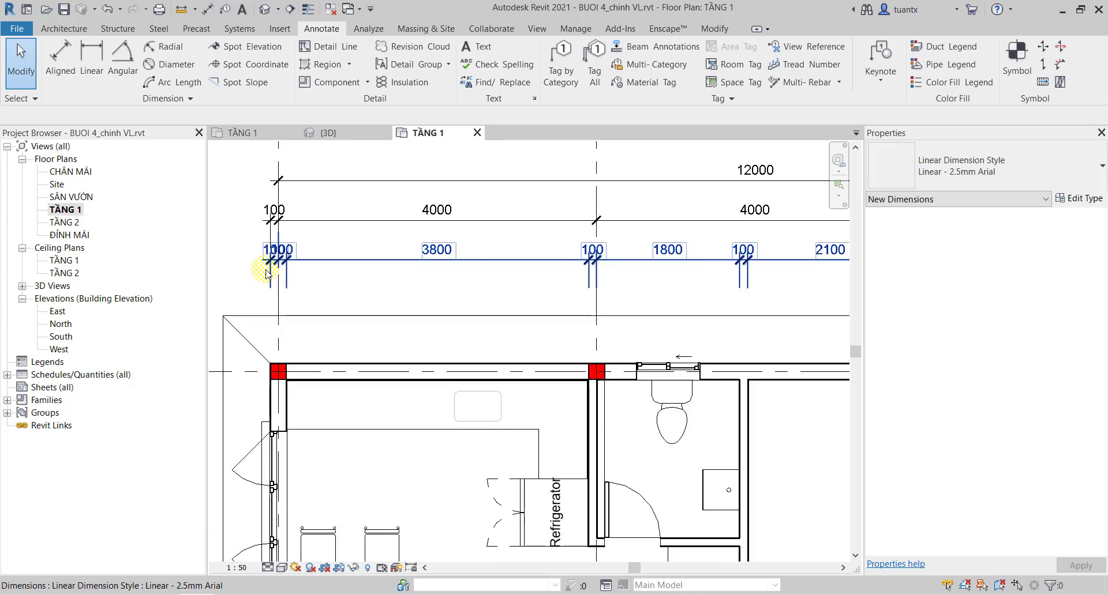
scroll(271, 271, up, 2)
click(306, 259)
scroll(306, 259, up, 3)
scroll(305, 261, up, 1)
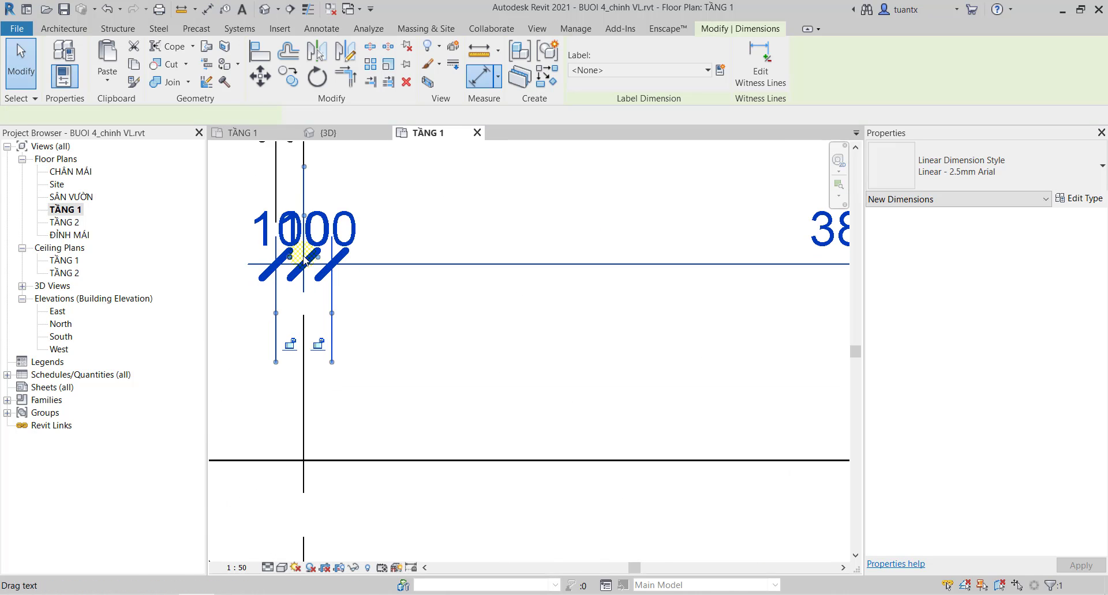
drag(305, 260, 419, 213)
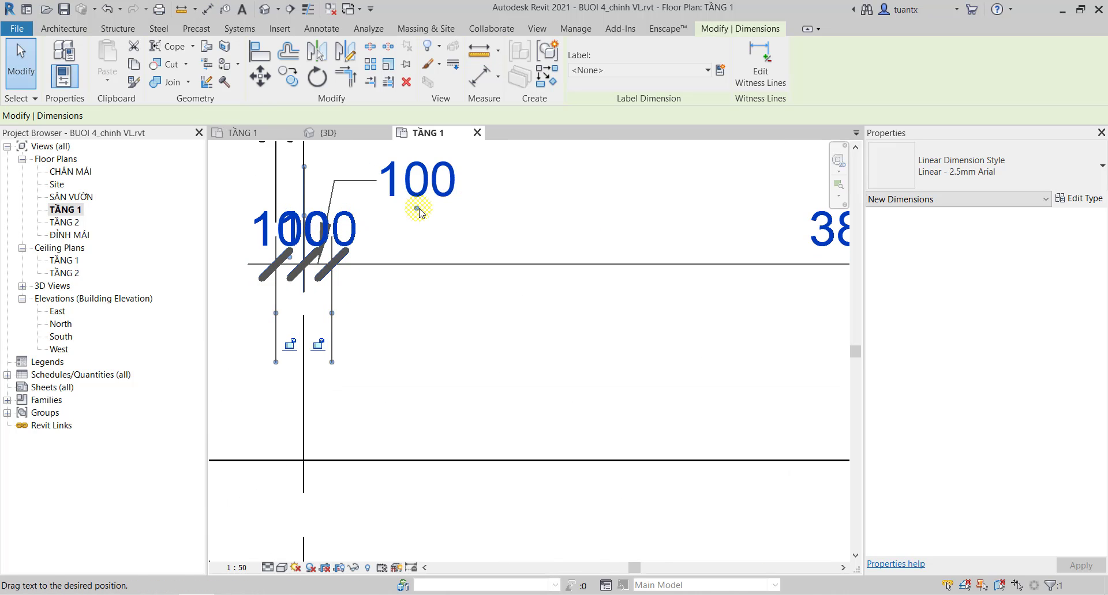
scroll(419, 212, down, 2)
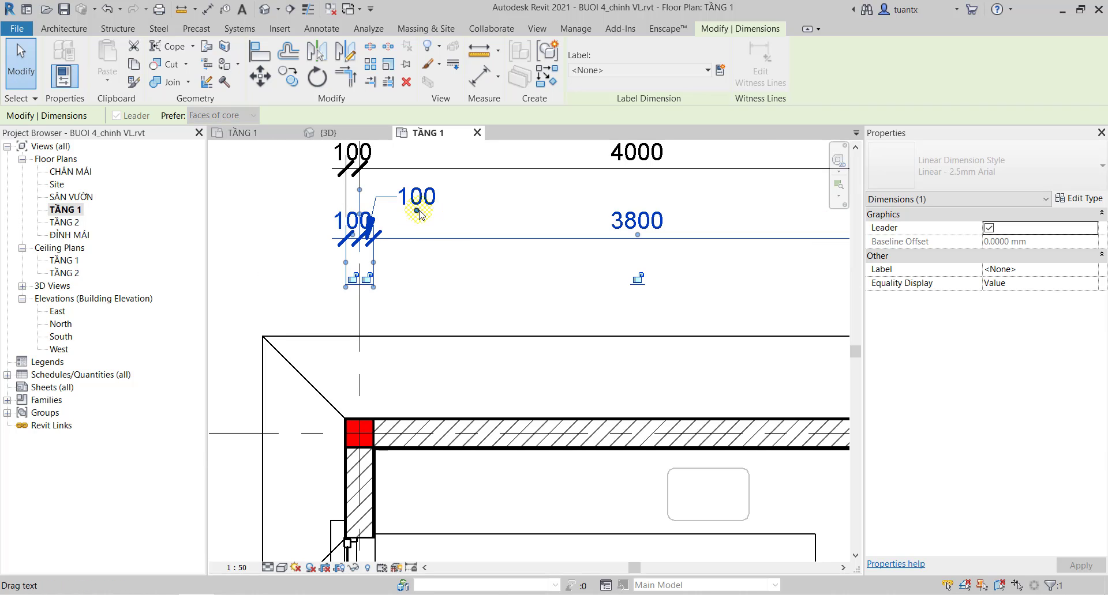
drag(419, 214, 445, 214)
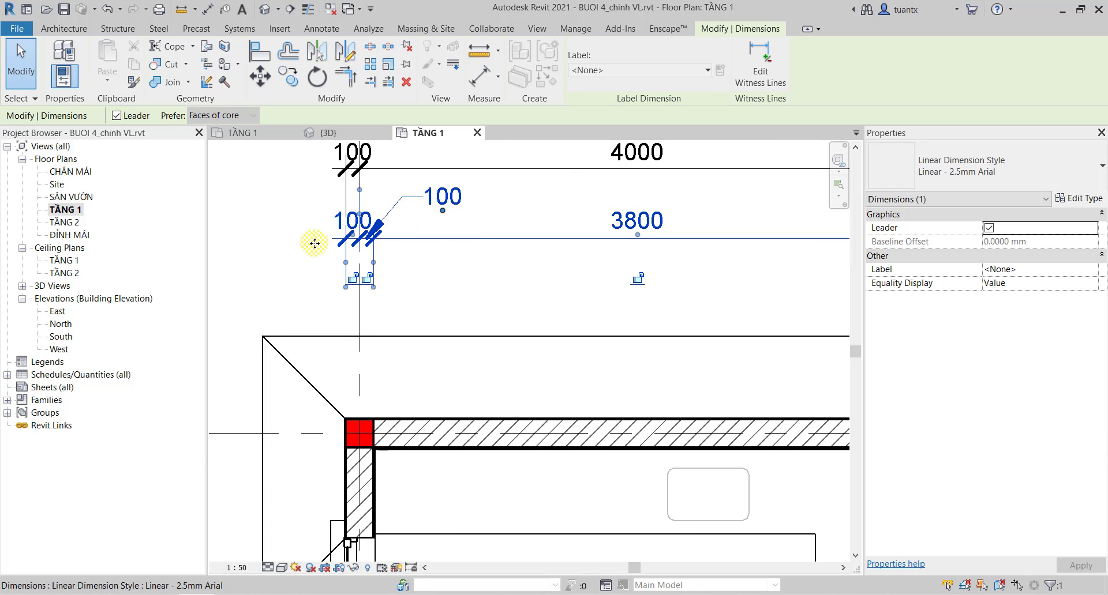
scroll(314, 243, down, 3)
Move the crowded 100 value at grid 4 out on a leader and deselect.
mouse_move(539, 195)
middle_down()
mouse_move(309, 247)
mouse_move(470, 270)
middle_up()
scroll(606, 246, up, 3)
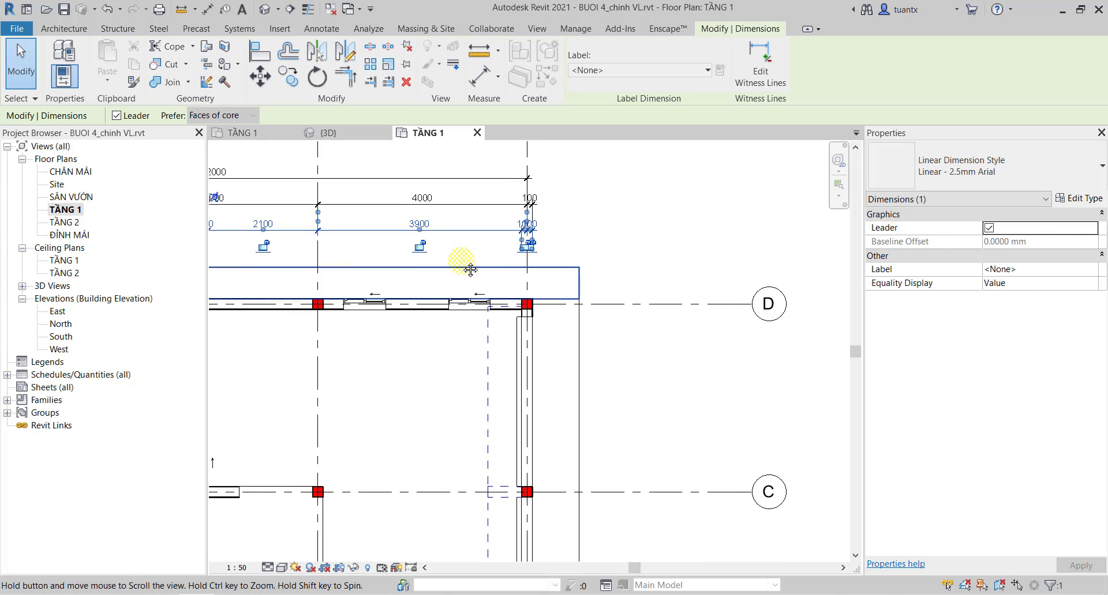
scroll(528, 228, up, 2)
scroll(591, 209, up, 2)
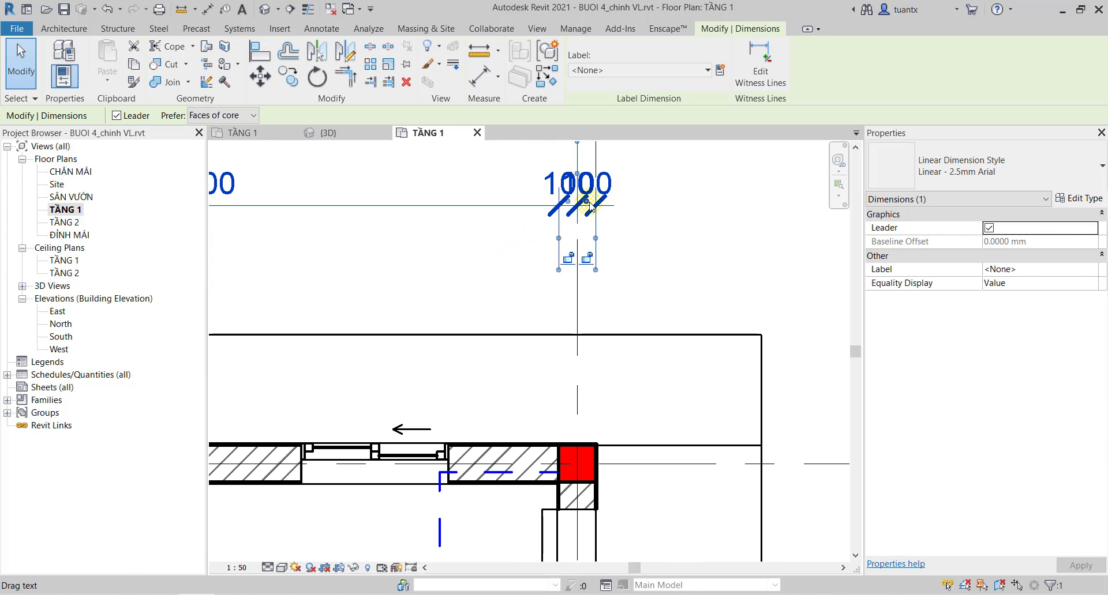
drag(592, 208, 667, 187)
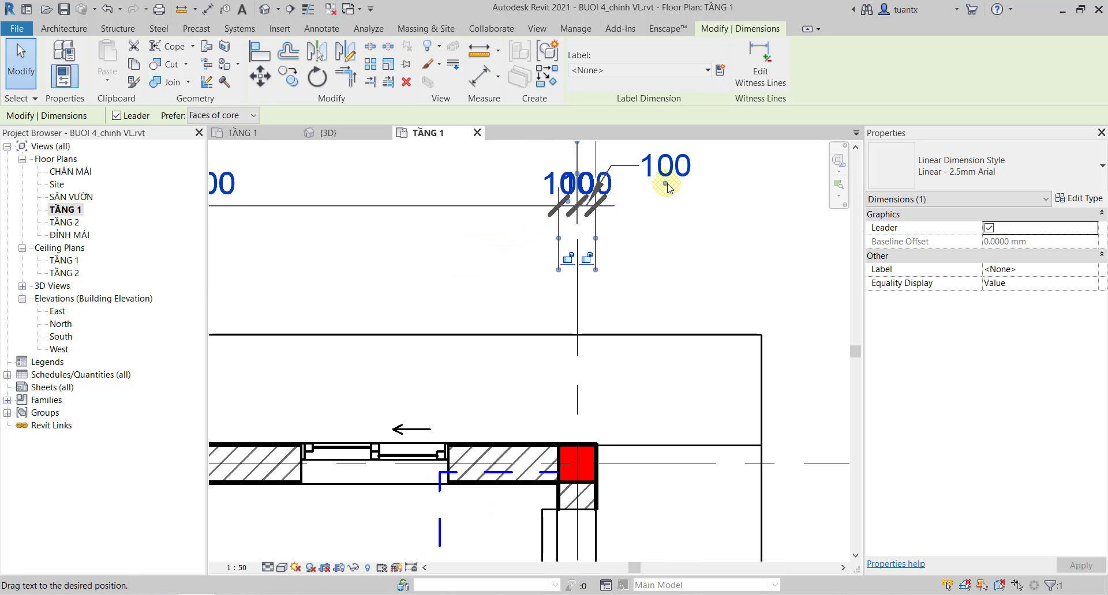
click(495, 277)
scroll(479, 290, down, 2)
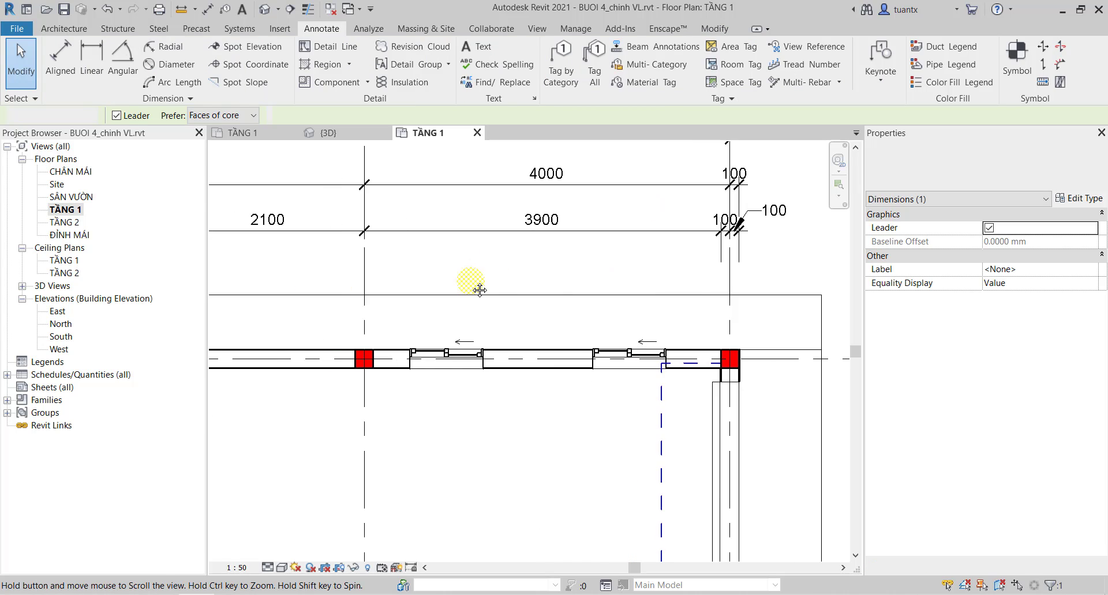
mouse_move(480, 290)
middle_down()
mouse_move(404, 284)
mouse_move(470, 280)
middle_up()
scroll(293, 267, down, 2)
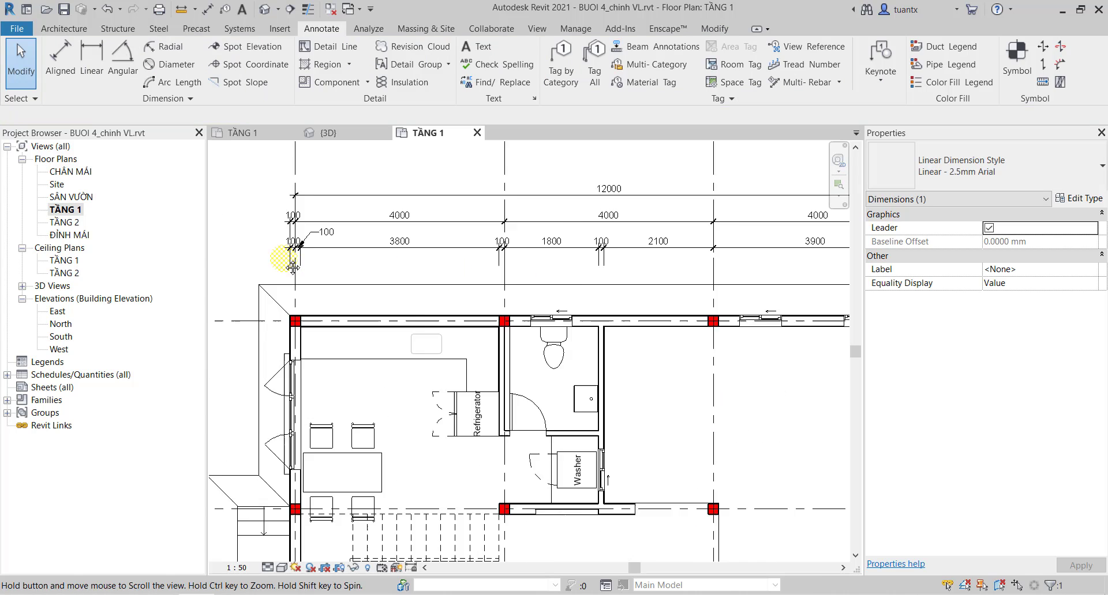
scroll(381, 289, down, 3)
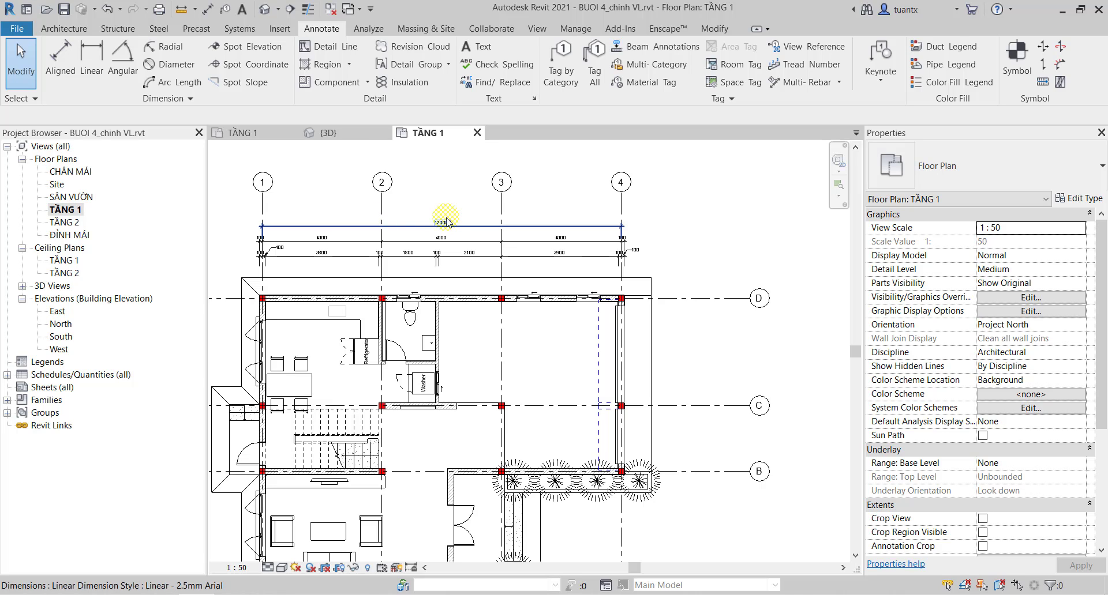
Review Additional Settings and Project Parameters (only Occupant) under Manage, making no changes.
click(570, 30)
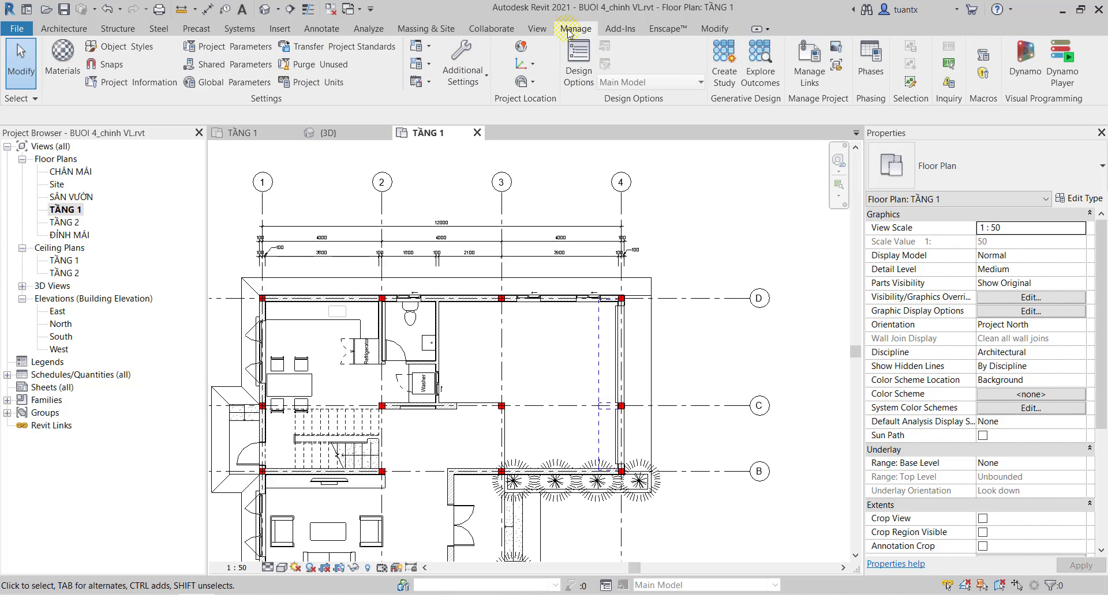
click(480, 76)
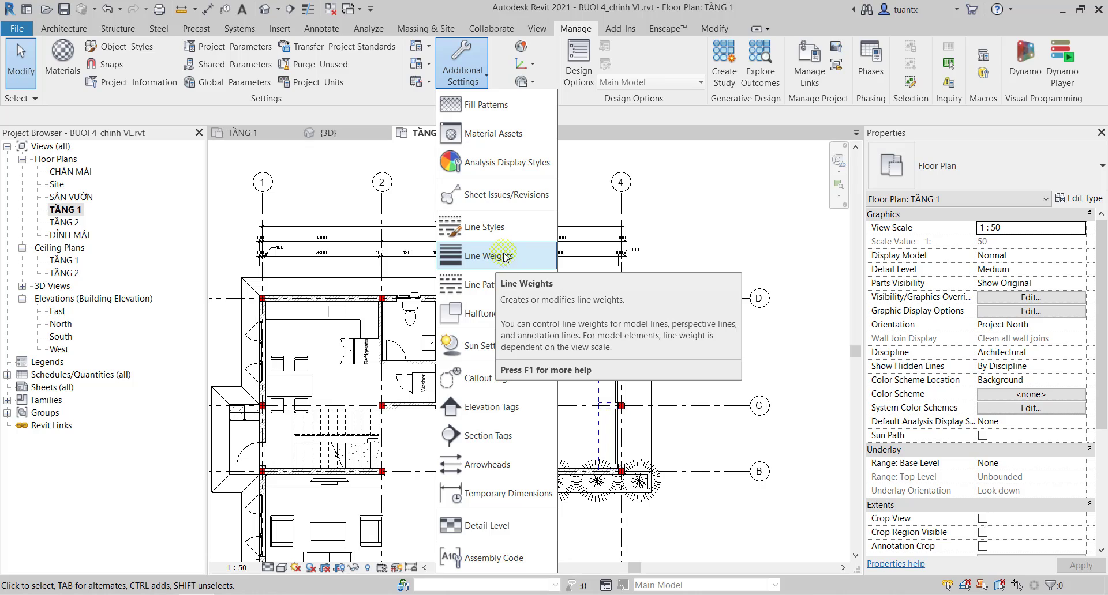
click(476, 7)
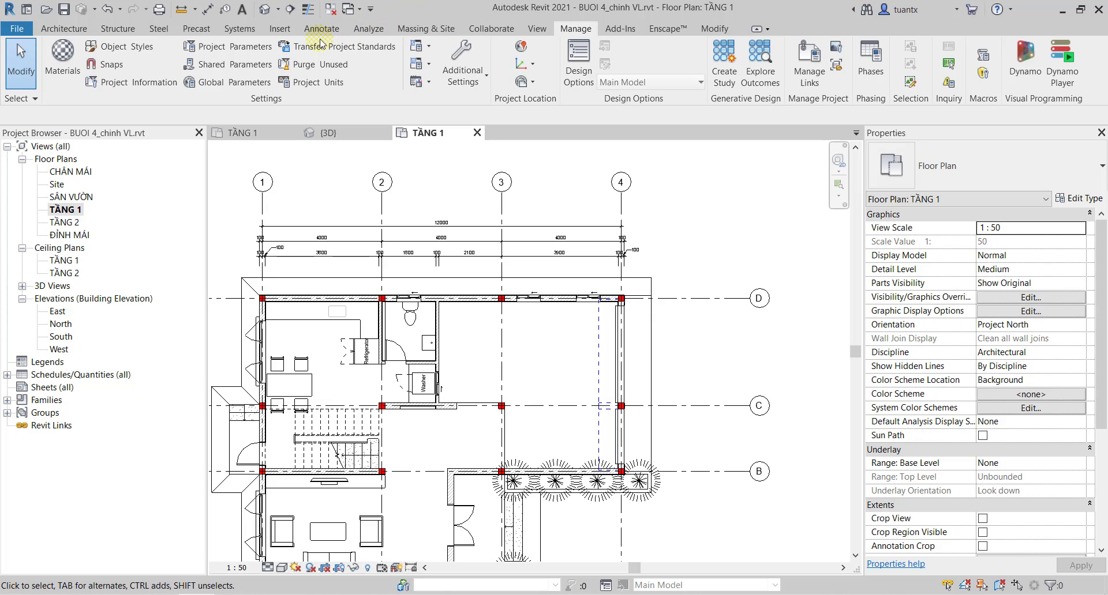
click(229, 51)
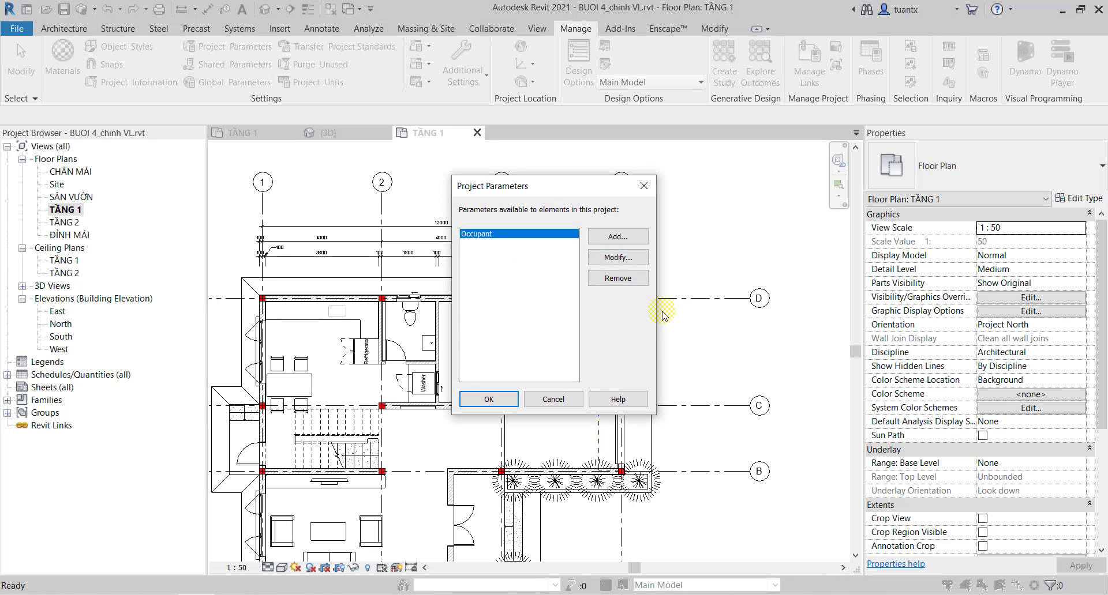
click(553, 399)
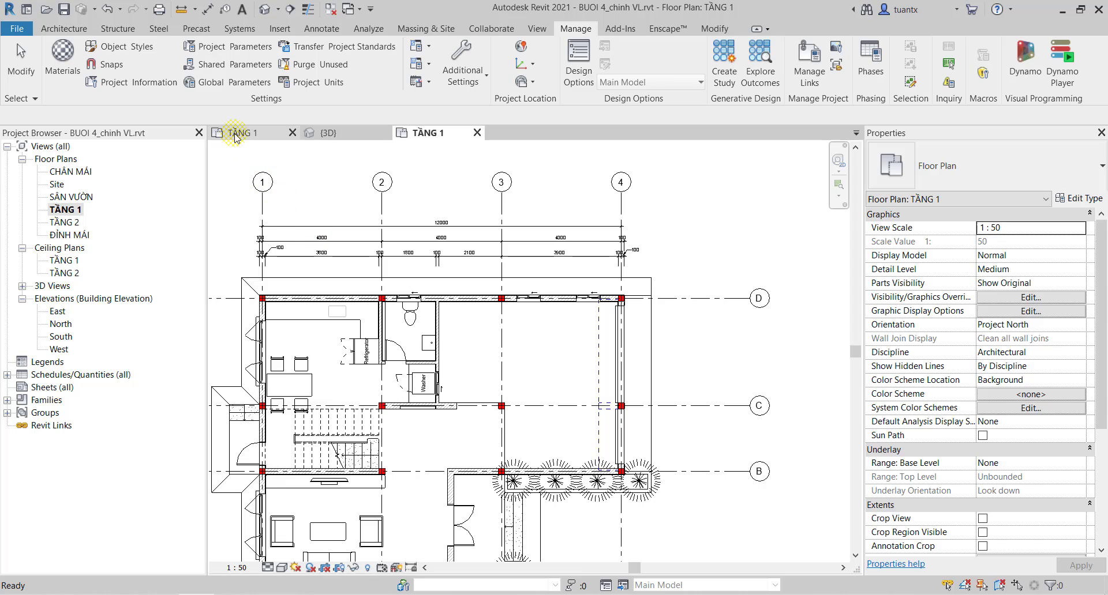
click(236, 136)
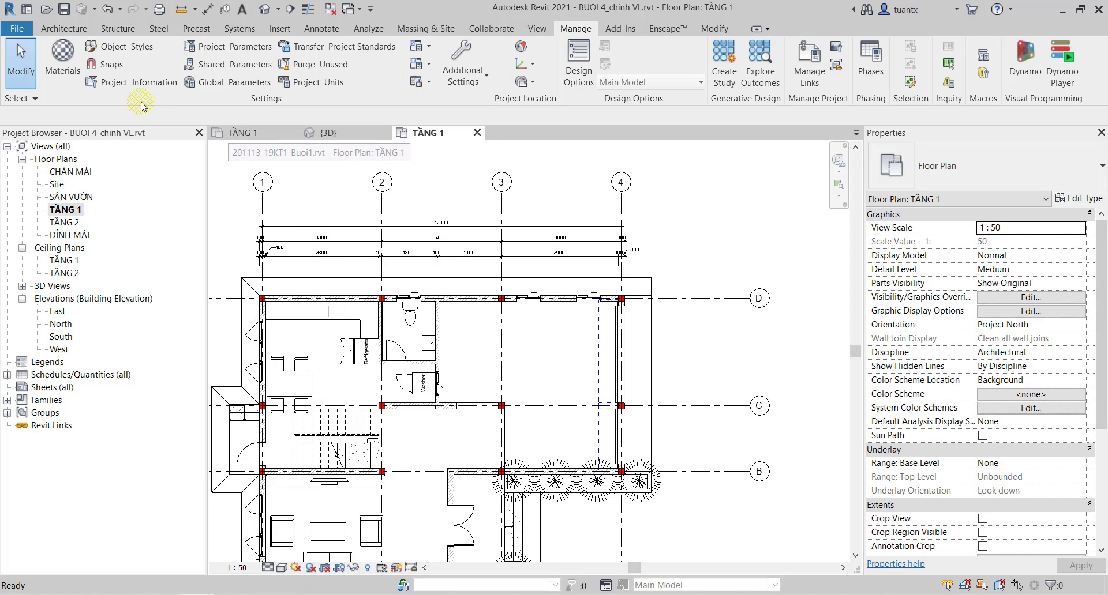
Open Project Units showing Common formats (Length mm, Area m²) and reposition the dialog.
click(319, 86)
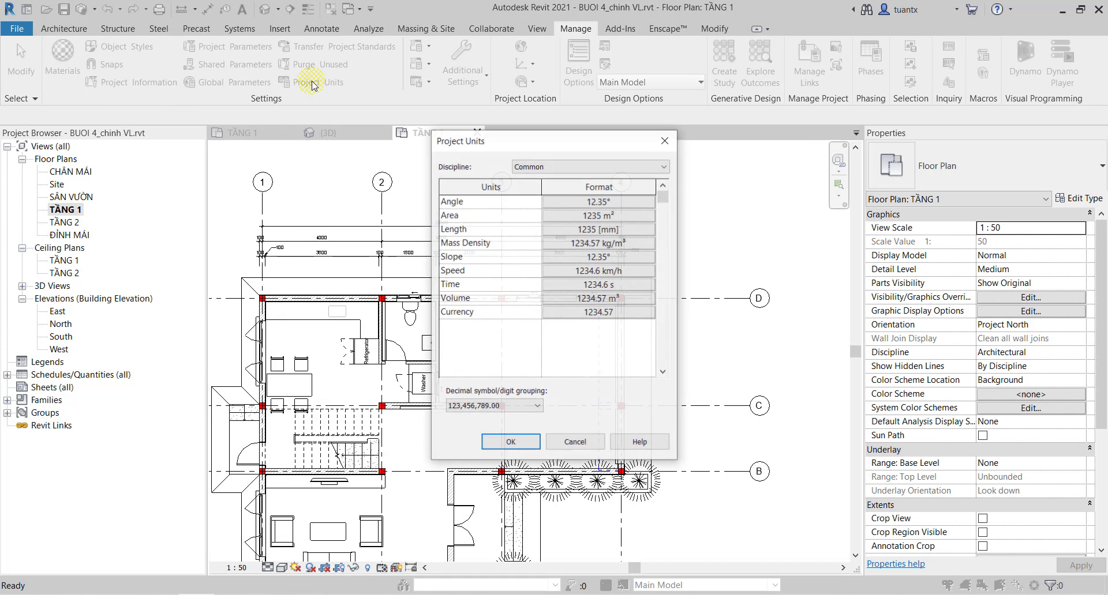
mouse_move(563, 149)
mouse_down()
mouse_move(643, 134)
mouse_move(864, 51)
mouse_up()
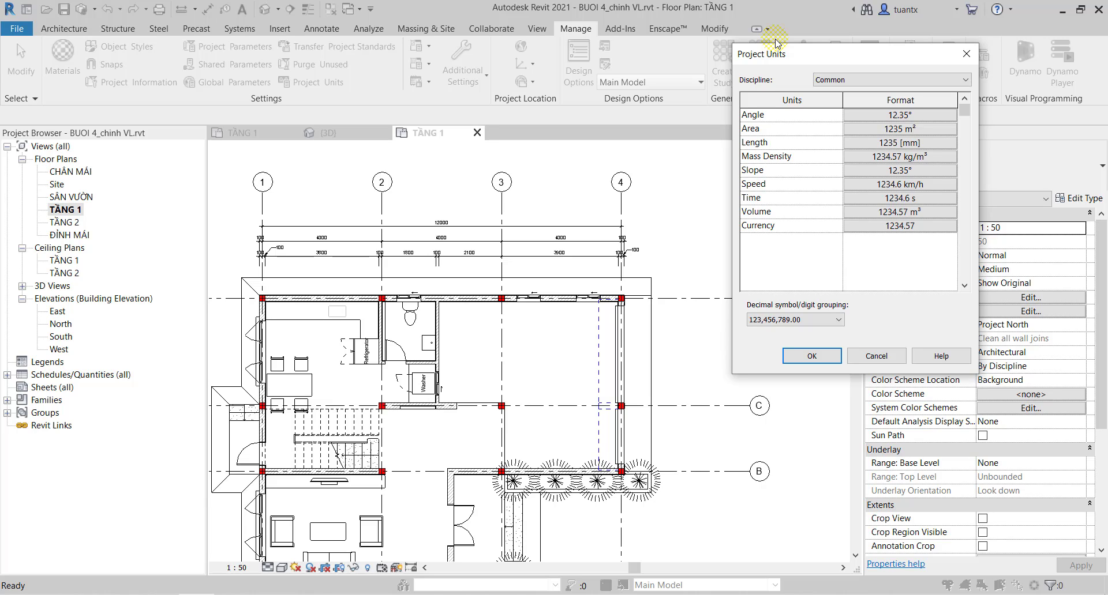
drag(814, 41, 483, 29)
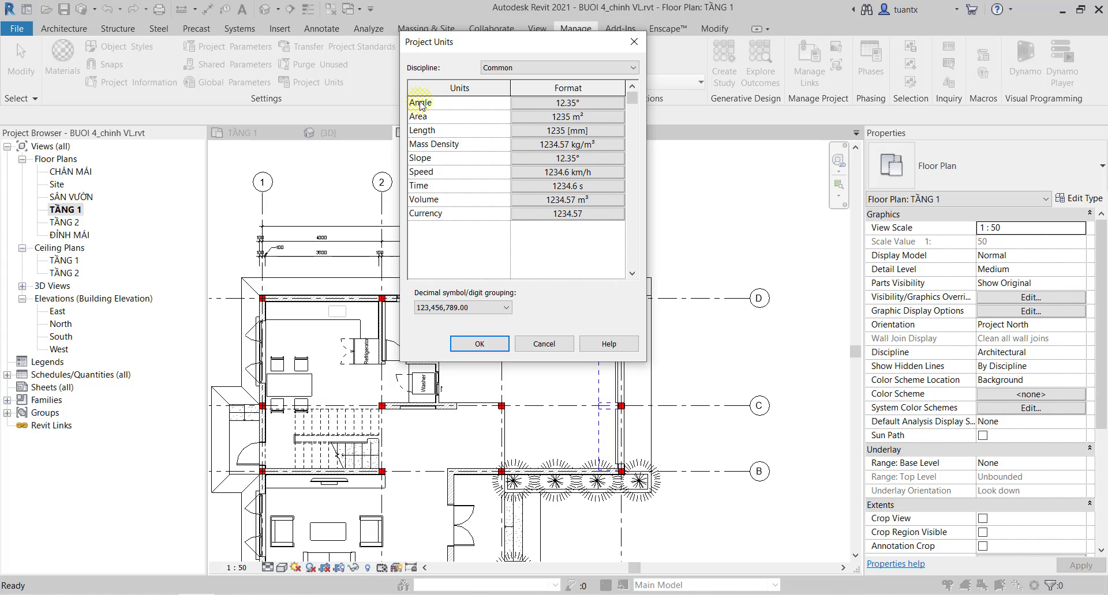
click(546, 106)
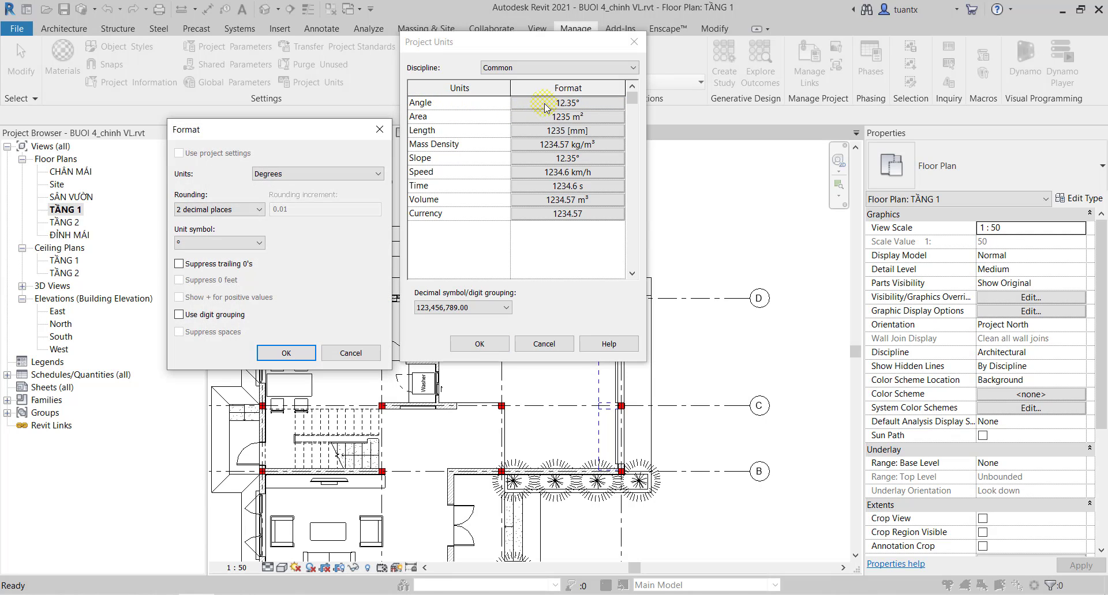
drag(388, 109, 449, 50)
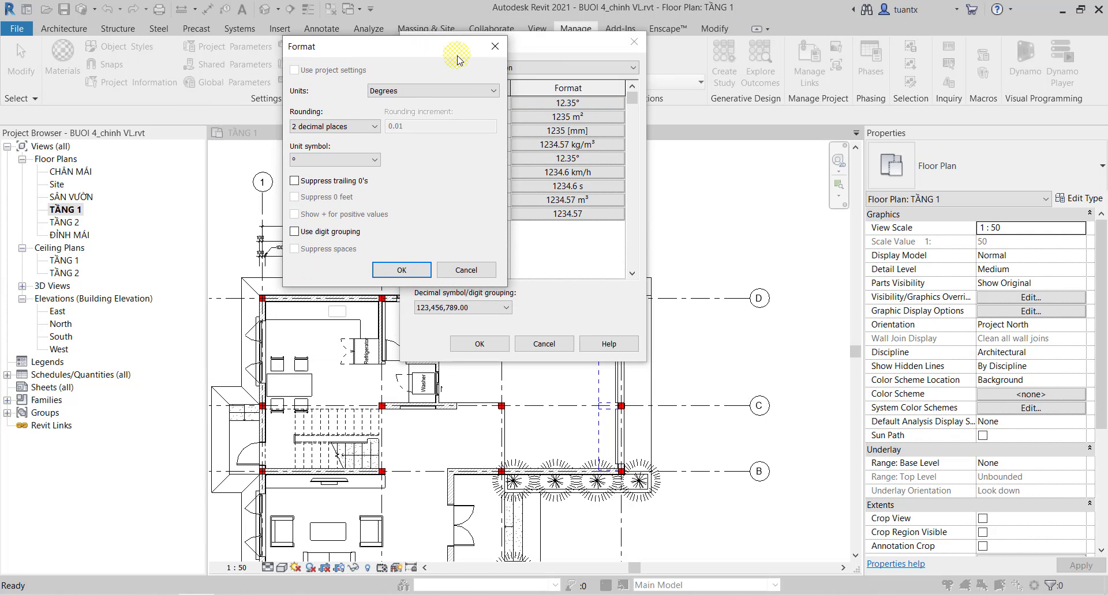
click(402, 93)
click(402, 92)
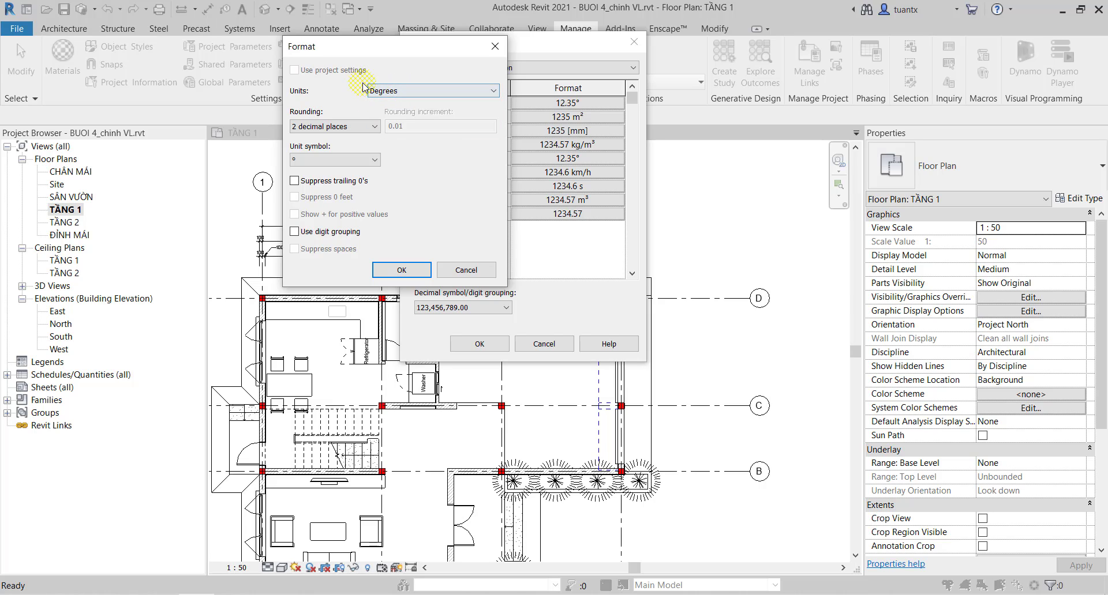
mouse_move(429, 49)
mouse_down()
mouse_move(304, 36)
mouse_move(854, 78)
mouse_up()
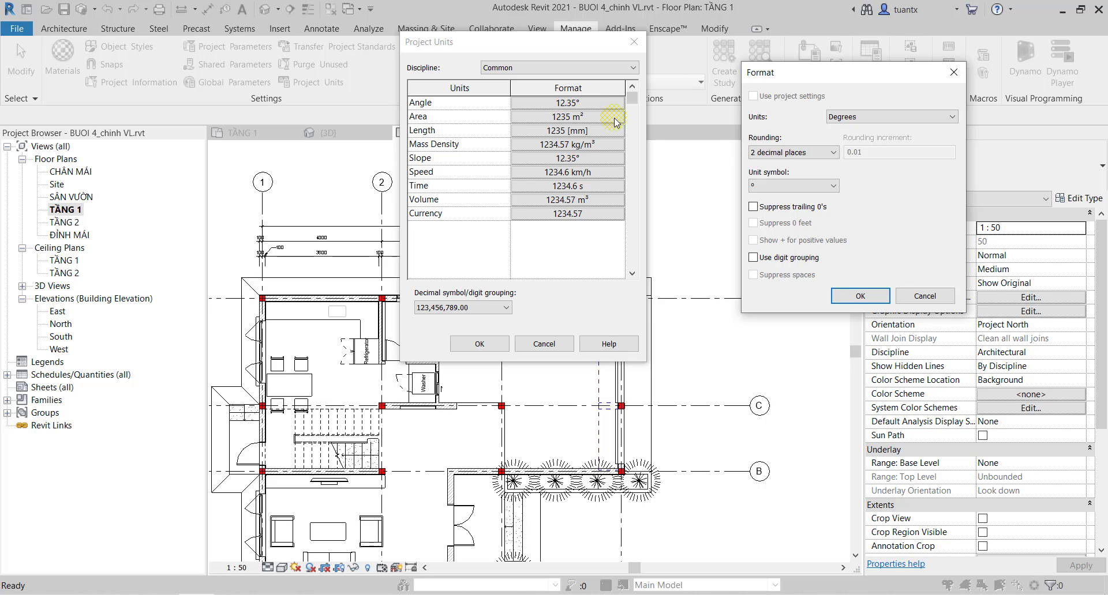
click(753, 186)
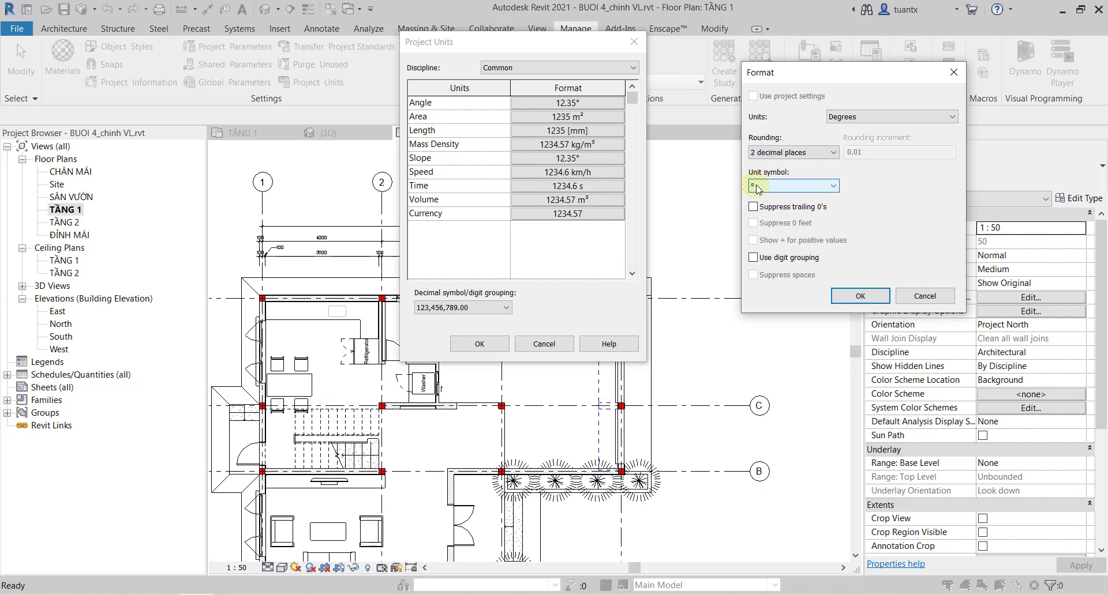
click(756, 186)
click(753, 187)
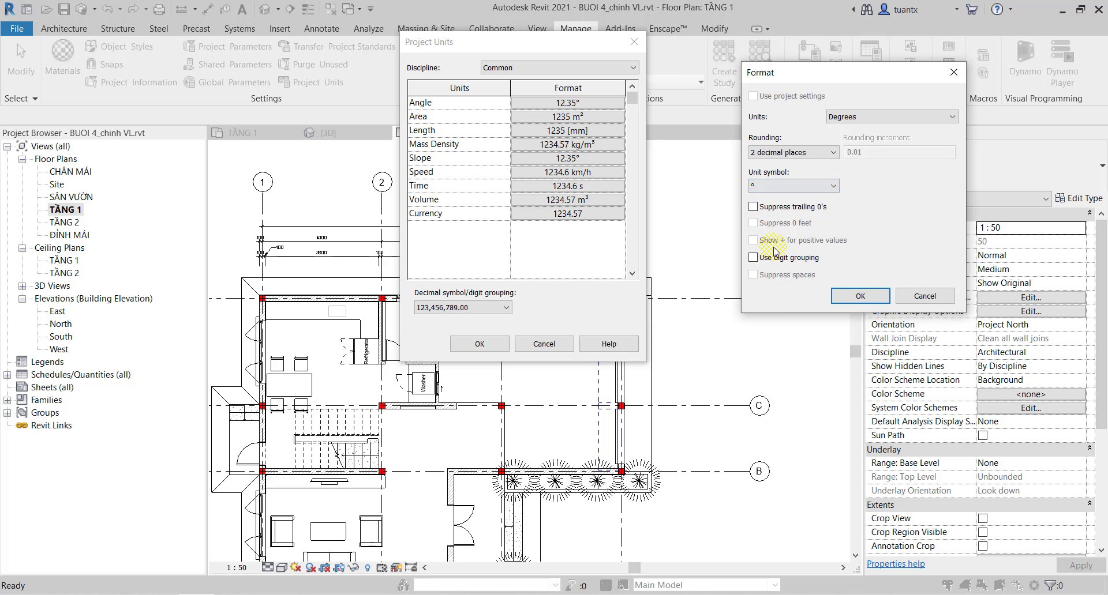
click(864, 302)
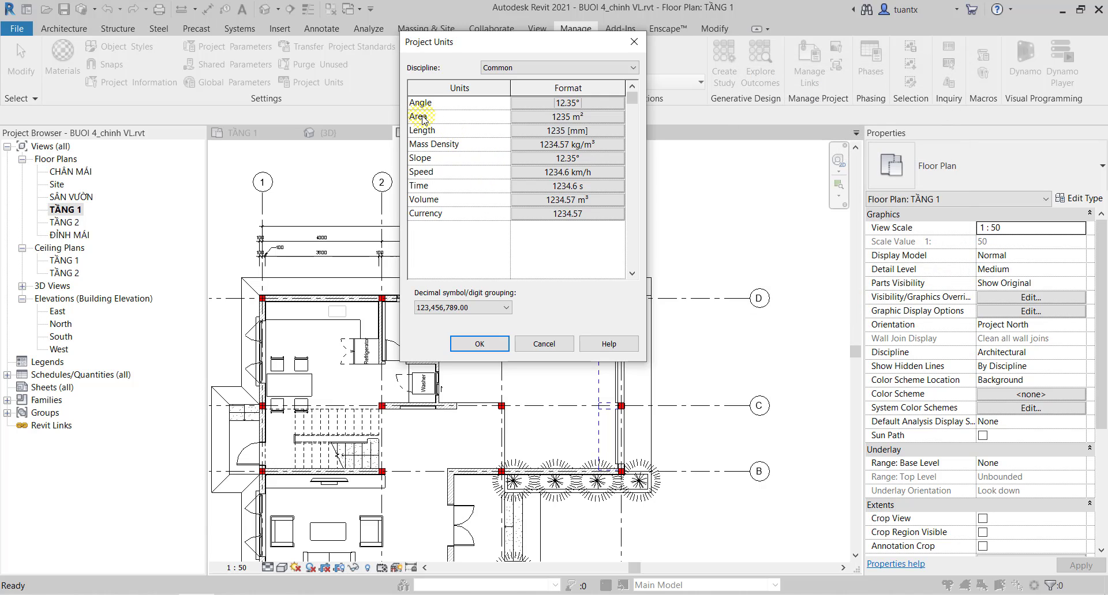
click(547, 118)
click(849, 117)
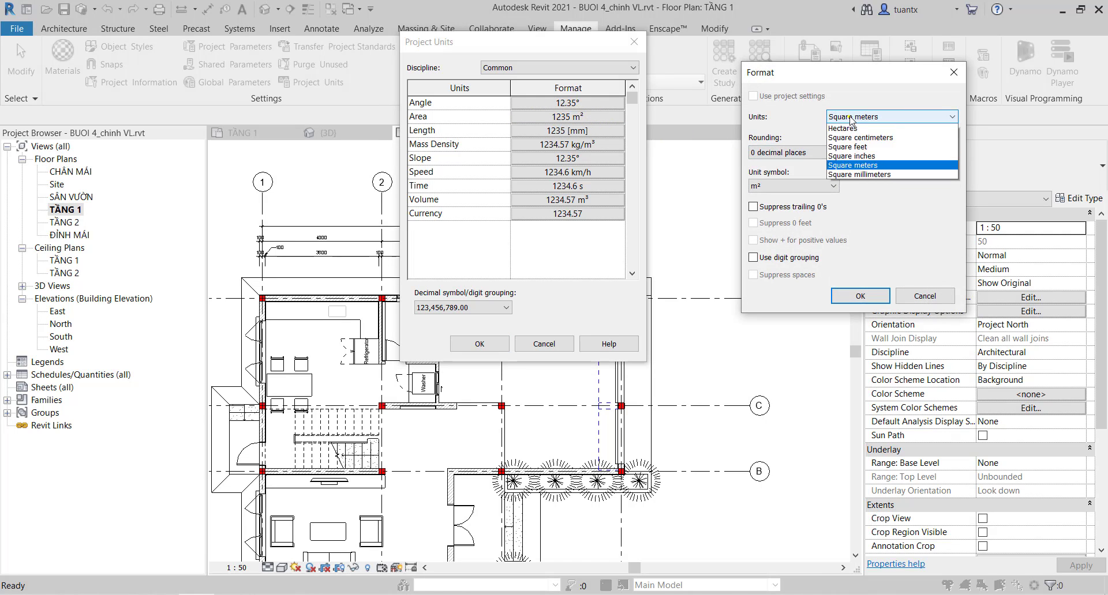
click(877, 117)
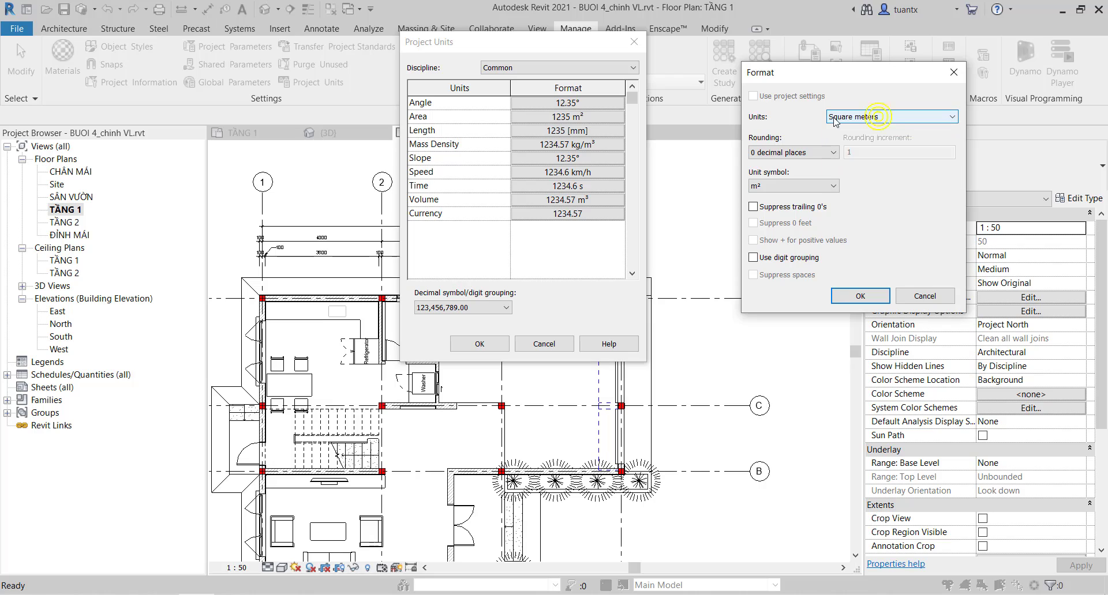
click(759, 153)
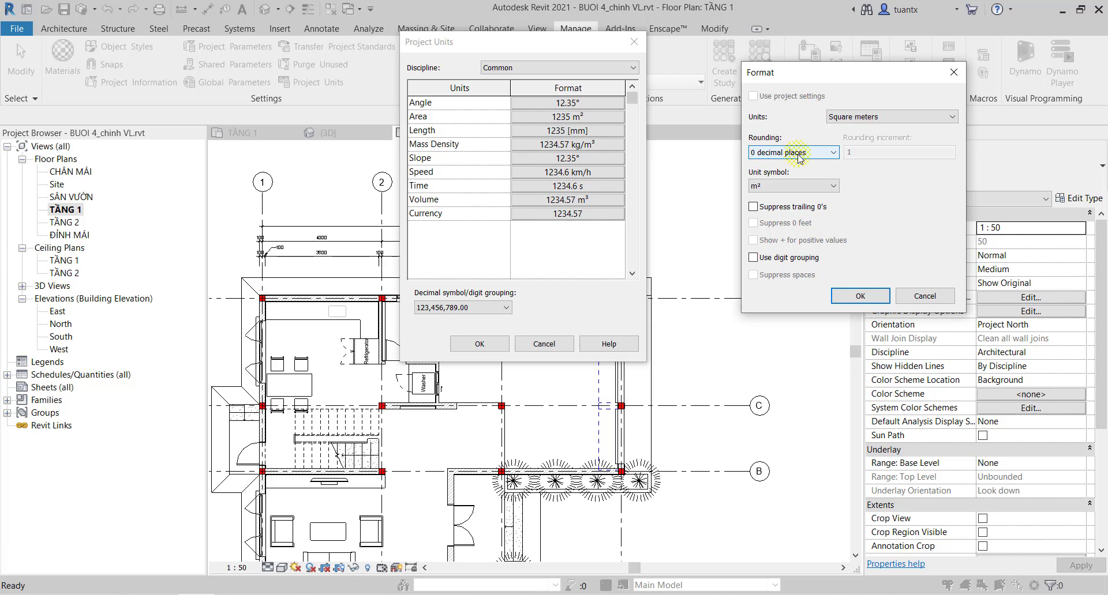
click(797, 153)
click(796, 151)
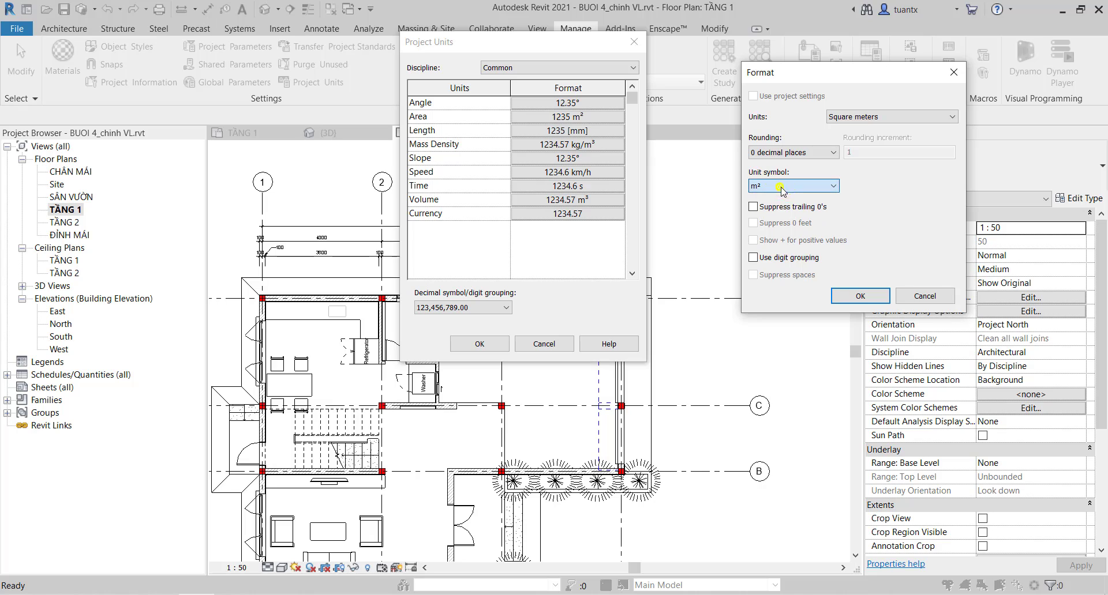
click(860, 296)
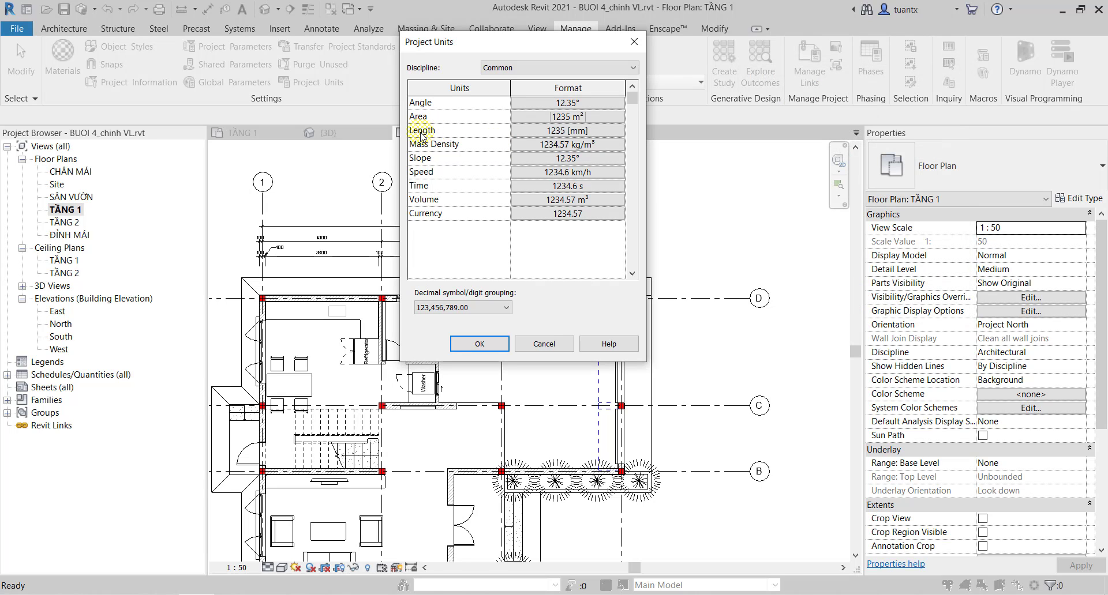
click(554, 131)
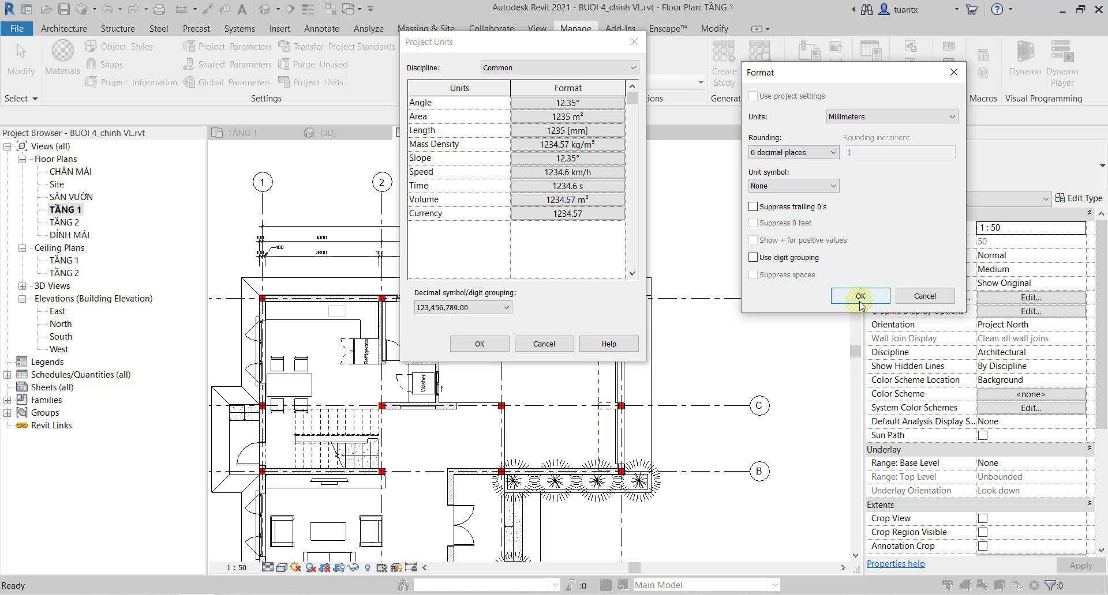
click(859, 296)
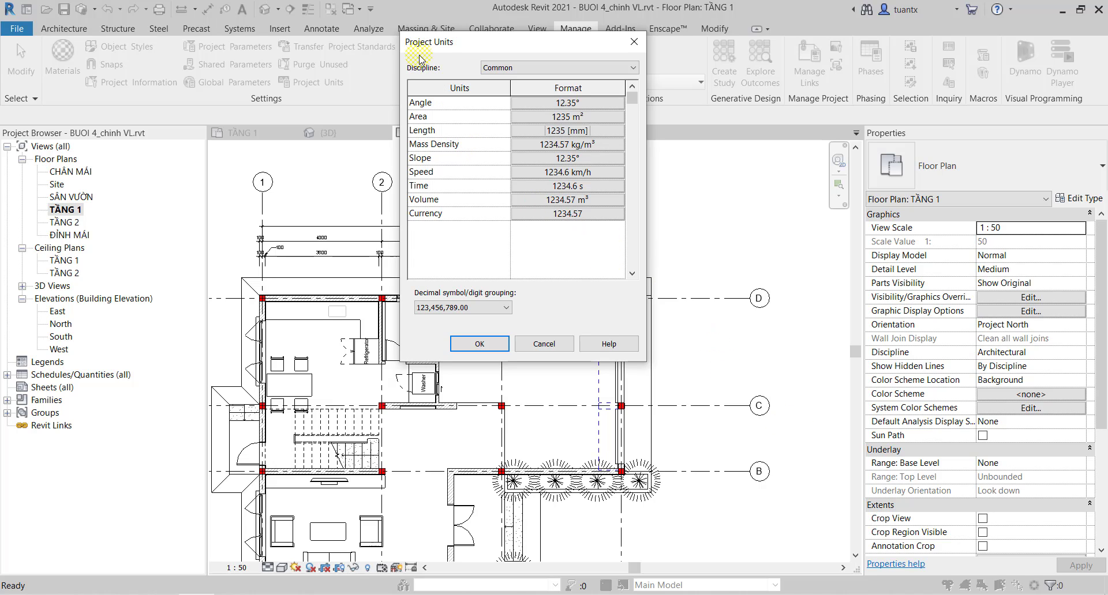
Set the Slope format to Percentage, 1 decimal place, % symbol, and close Project Units.
drag(500, 50, 632, 40)
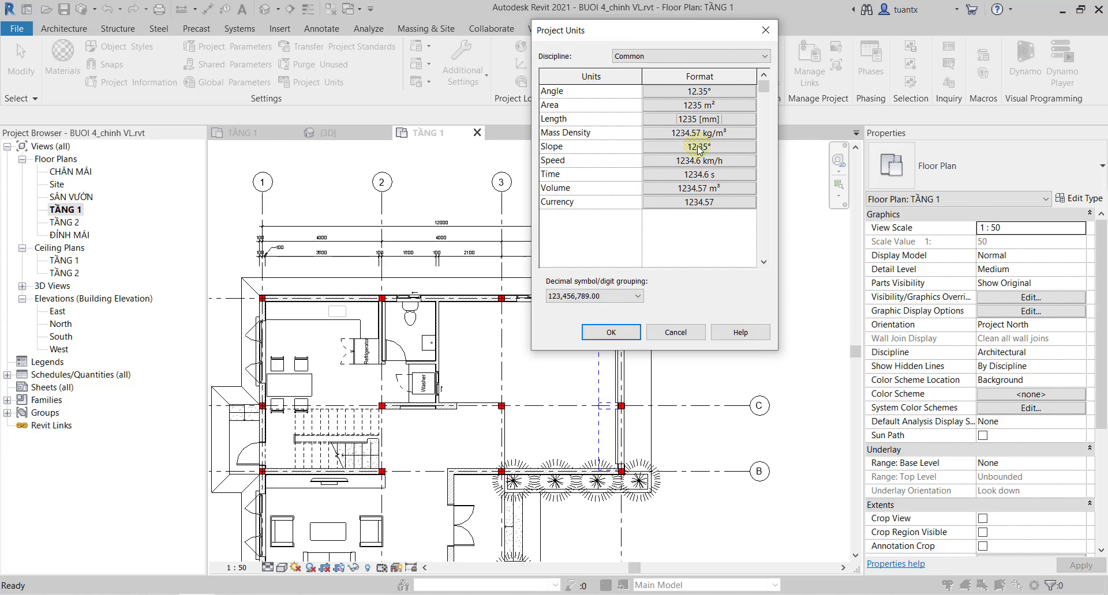
click(699, 147)
click(886, 119)
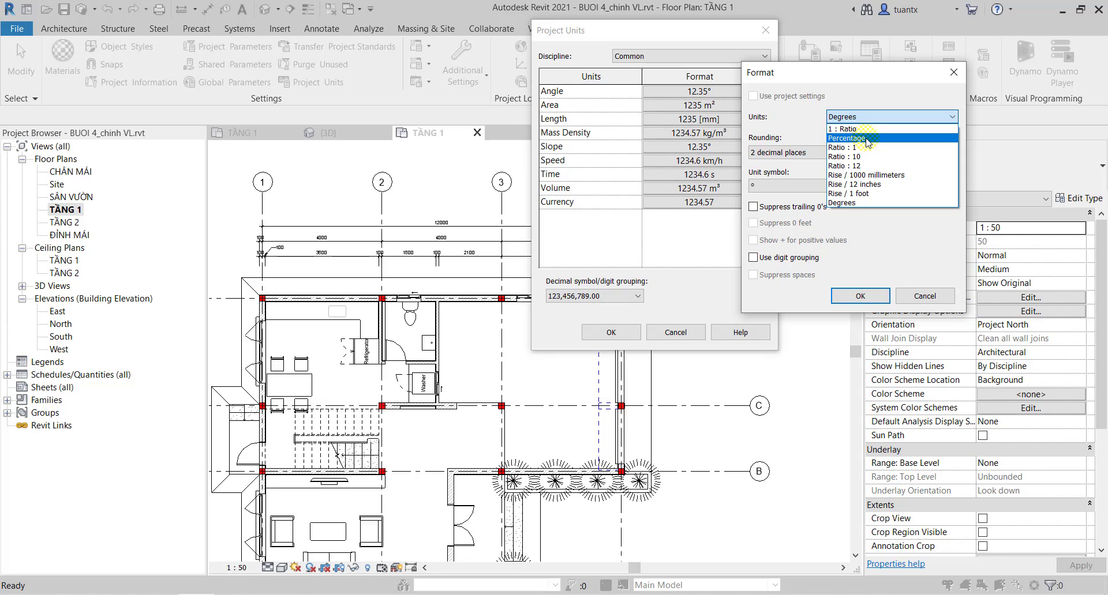
click(868, 138)
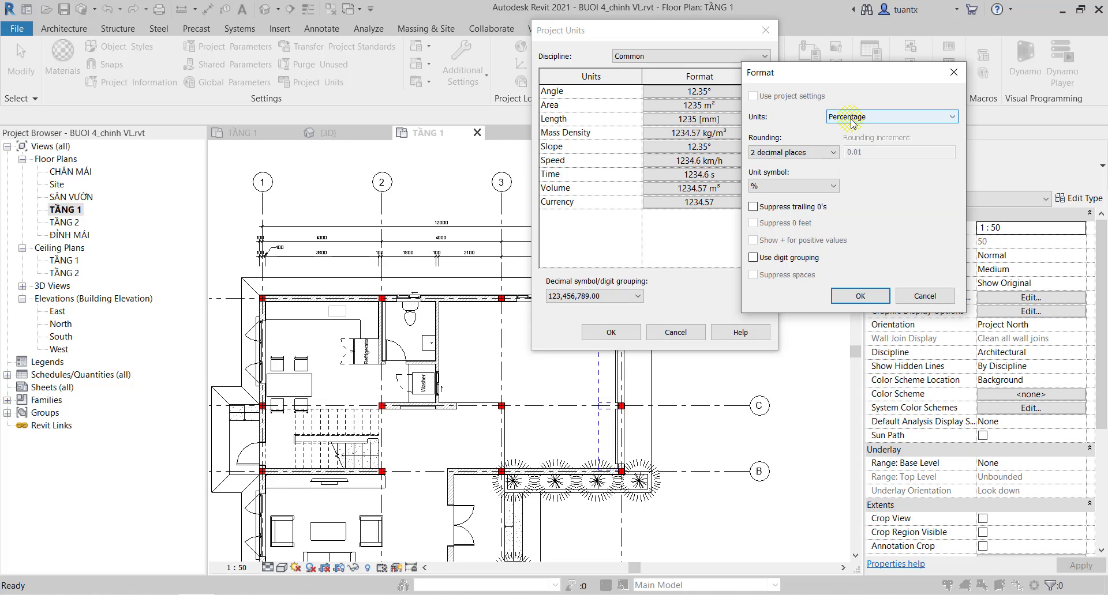
mouse_move(863, 74)
mouse_down()
mouse_move(933, 75)
mouse_move(912, 88)
mouse_up()
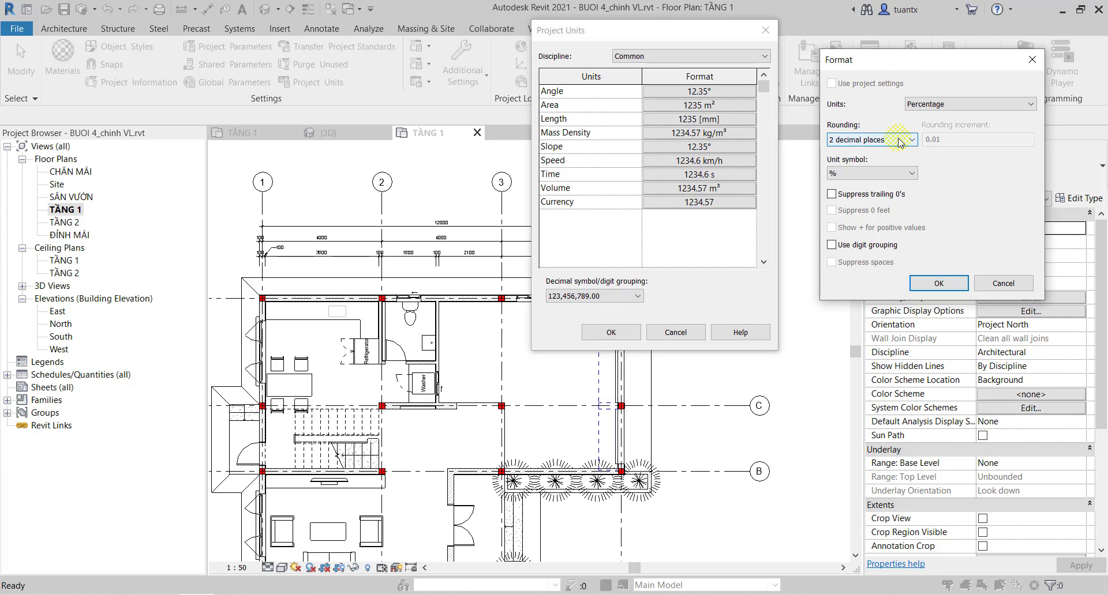
click(900, 142)
click(867, 192)
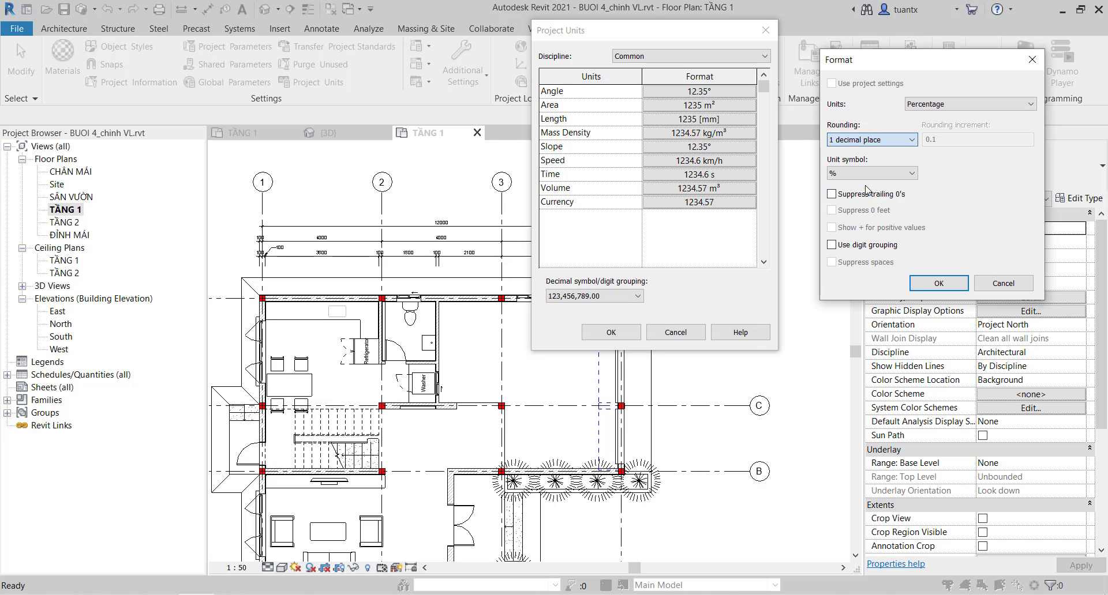
click(844, 168)
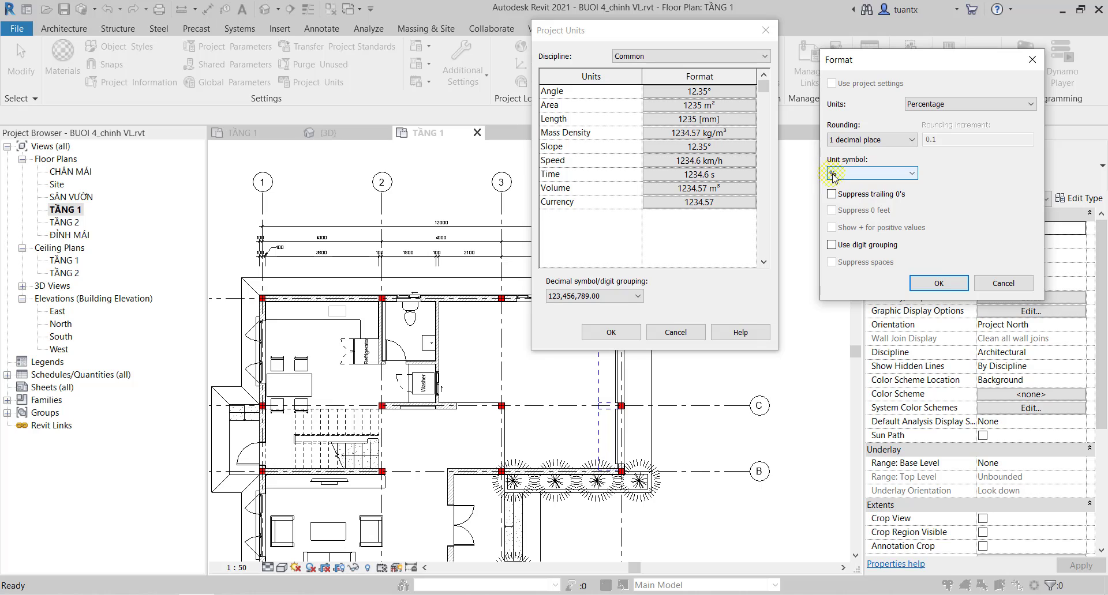
click(939, 284)
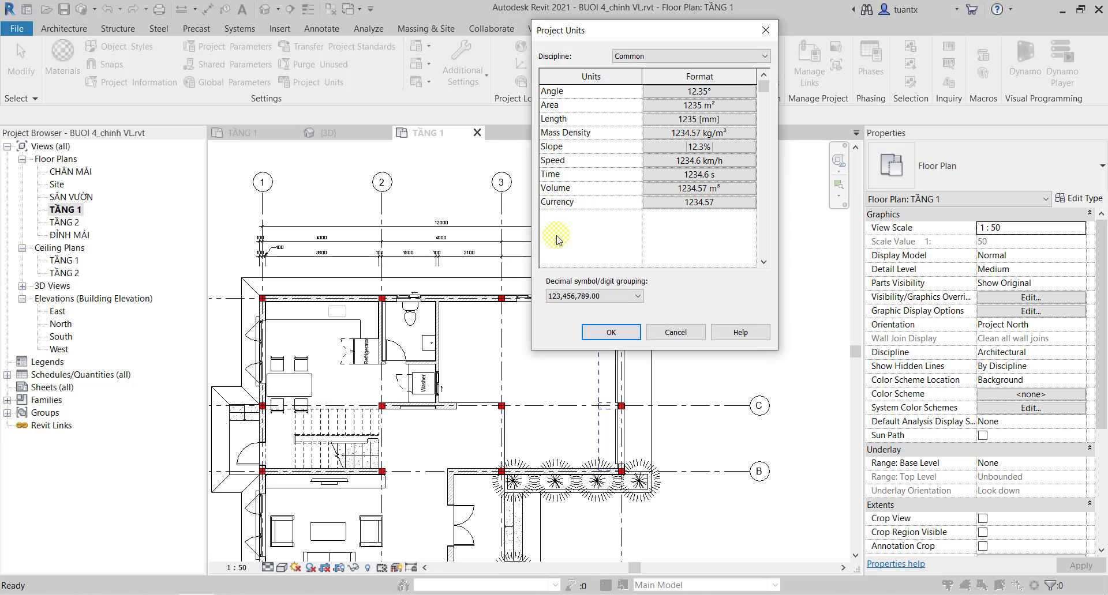
click(628, 335)
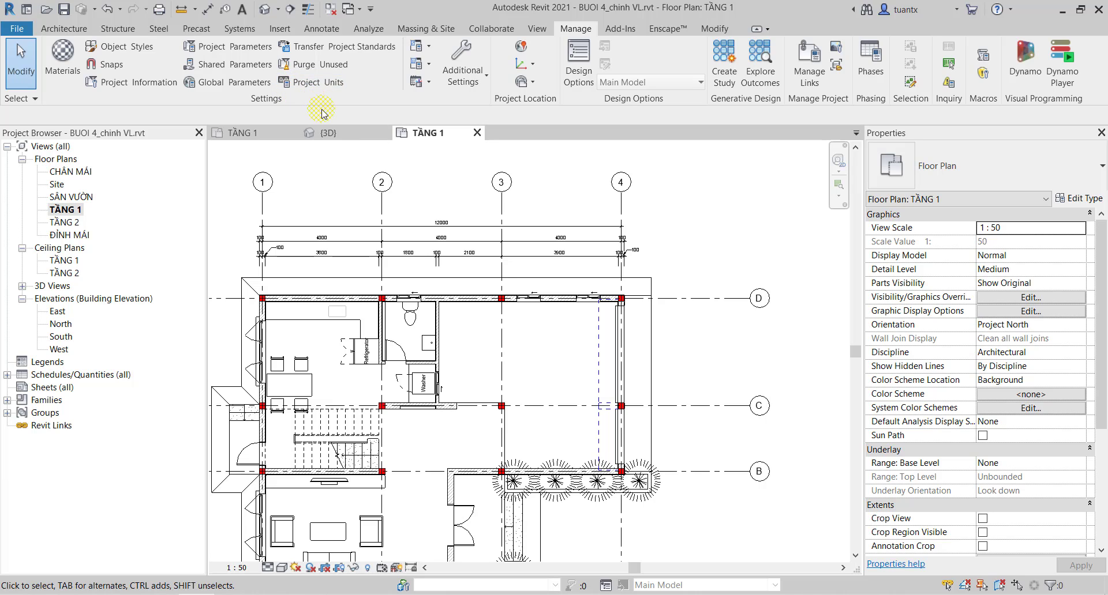
Center the TẦNG 1 building in view and bring up the Annotate tools.
middle_drag(366, 440, 542, 372)
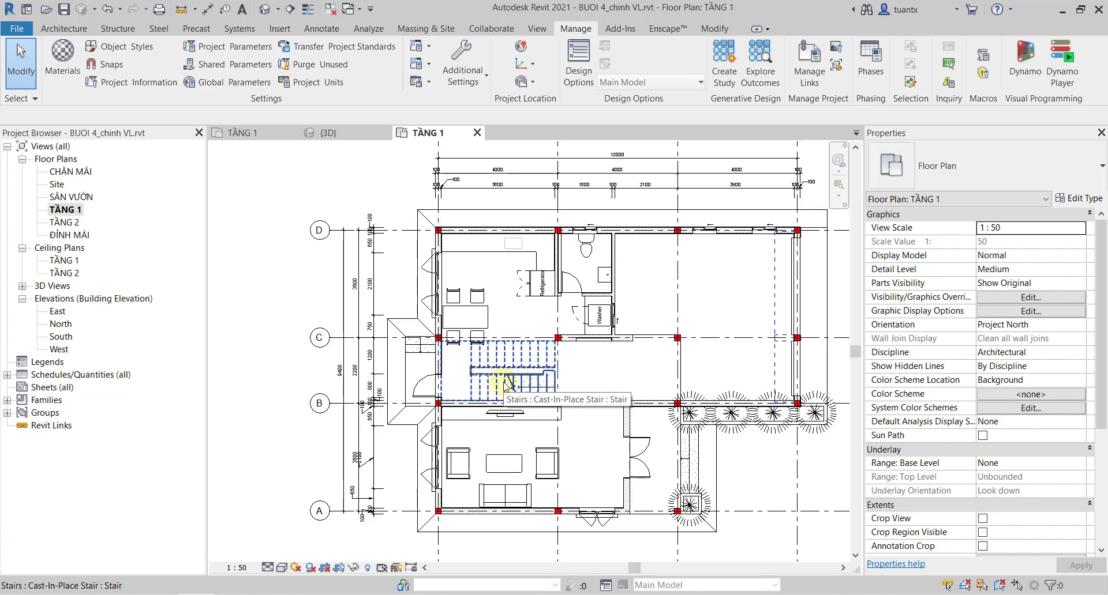
click(312, 32)
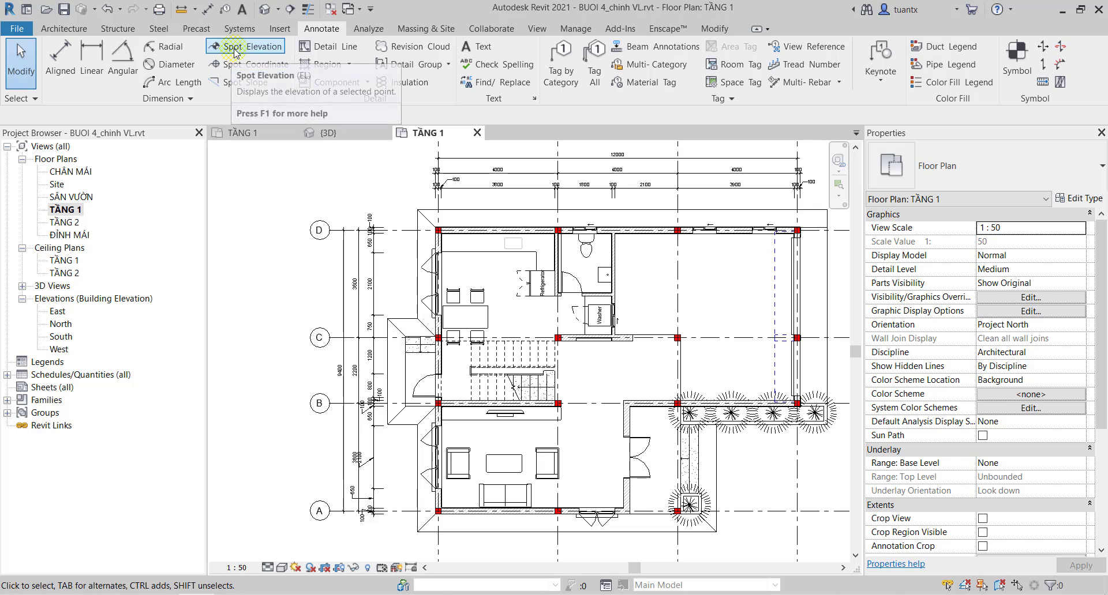
Place a spot elevation reading 0 on the floor right of the stair.
click(231, 50)
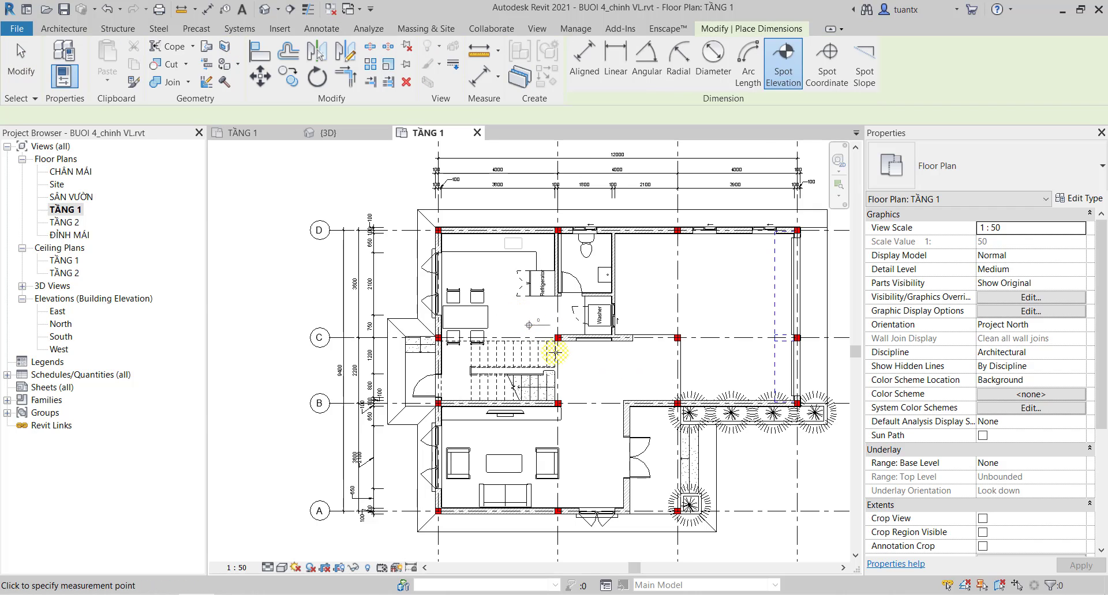
scroll(588, 363, up, 2)
scroll(620, 379, up, 1)
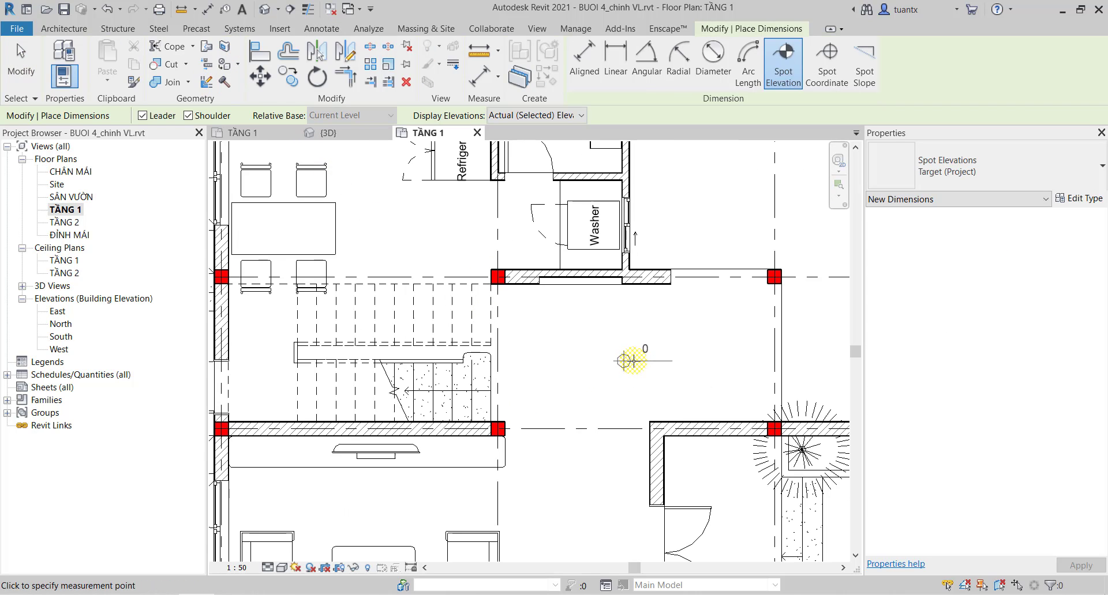
scroll(603, 337, down, 1)
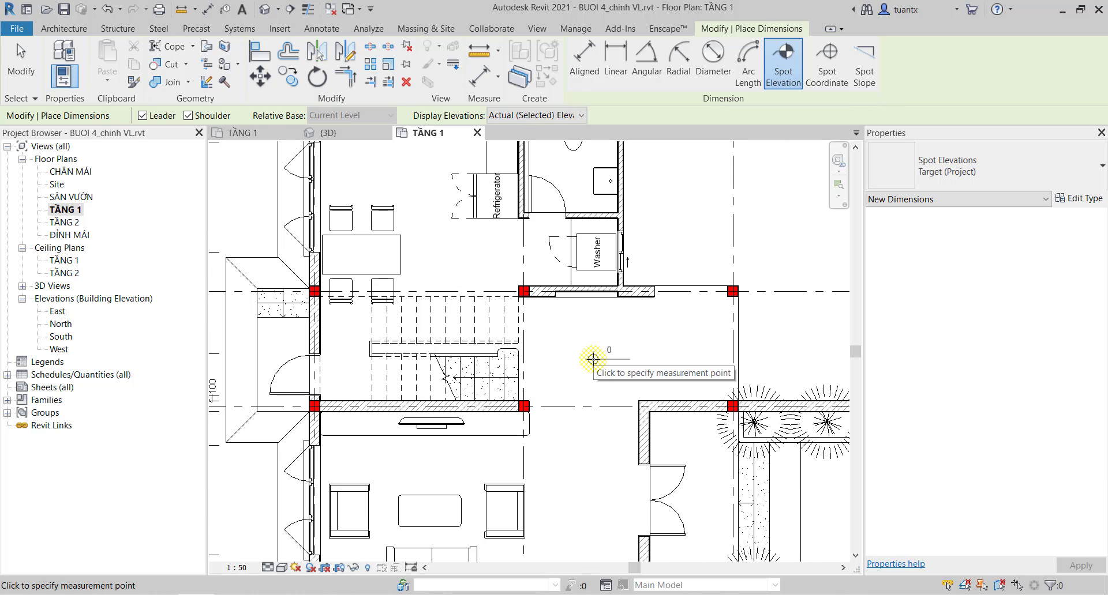
click(592, 359)
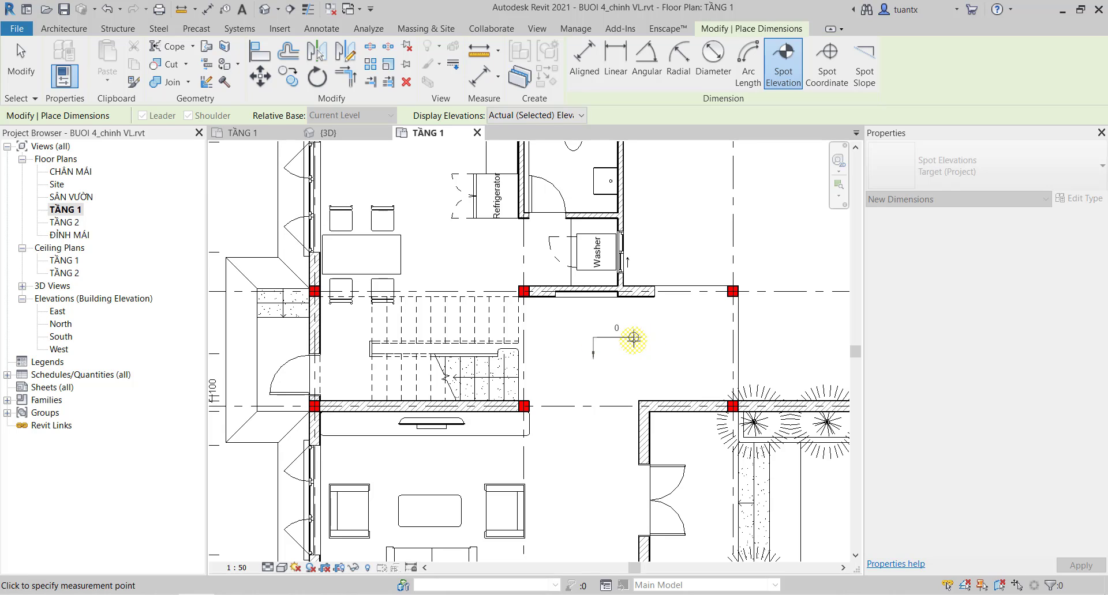
click(633, 338)
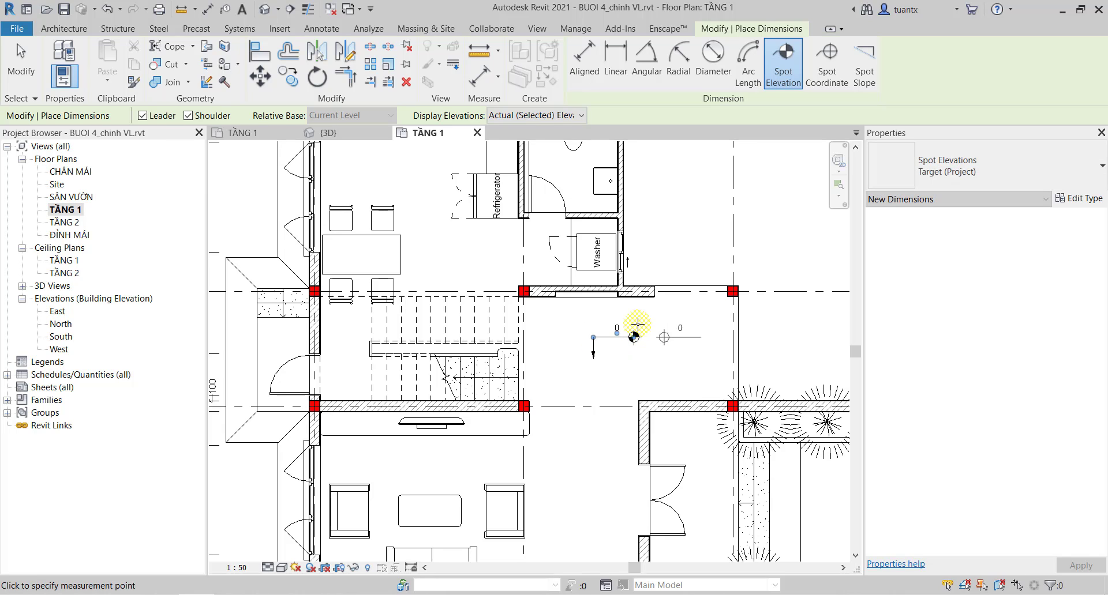
click(46, 81)
Select the ground floor slab NEN NHA TANG 1, then deselect it.
click(615, 351)
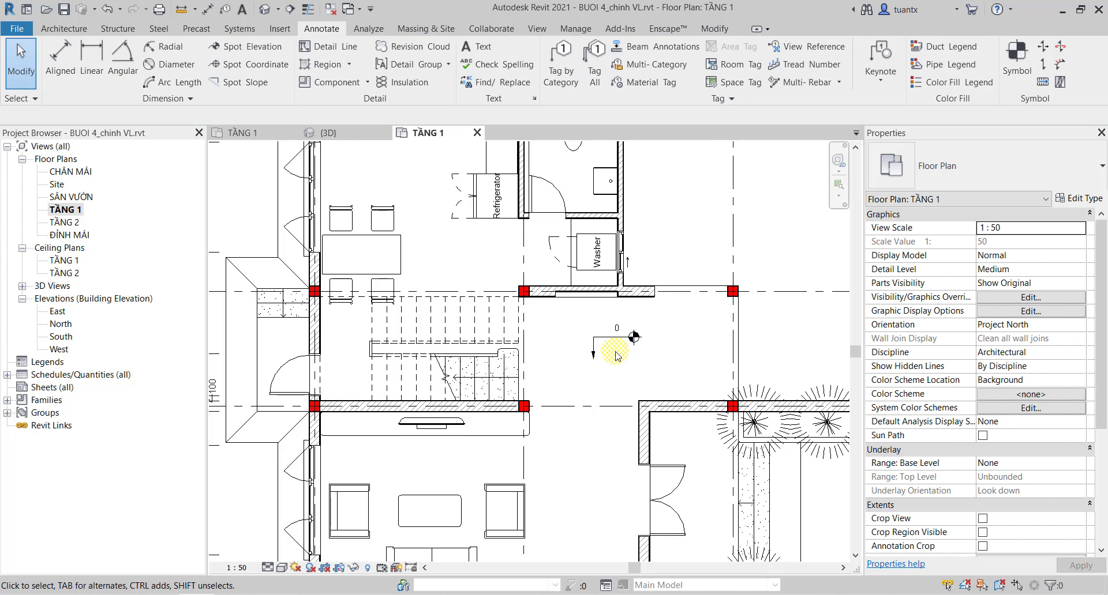
scroll(615, 352, down, 1)
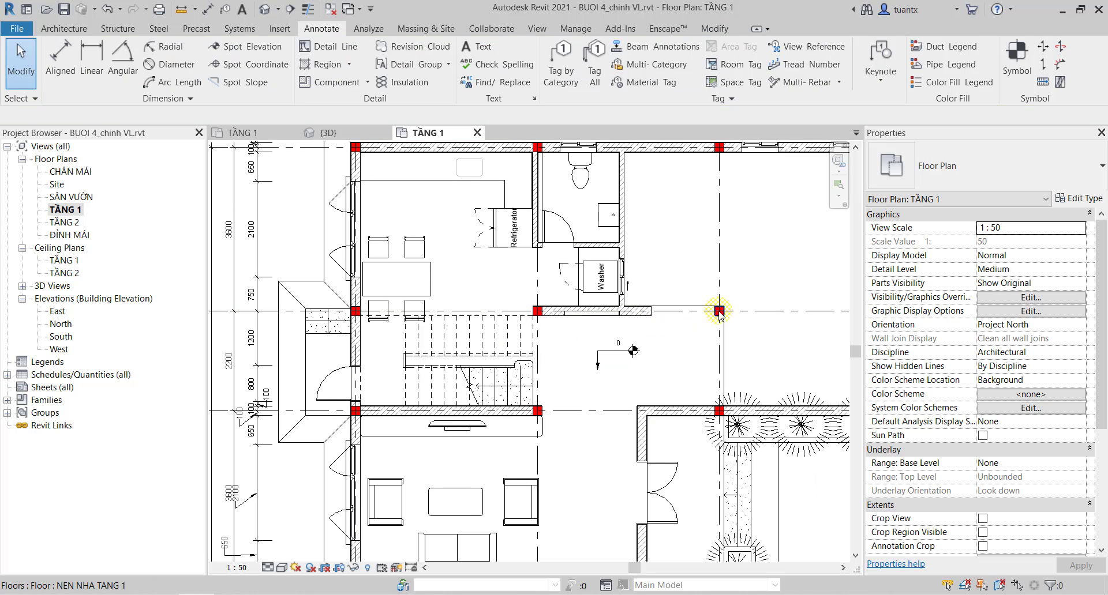
click(721, 341)
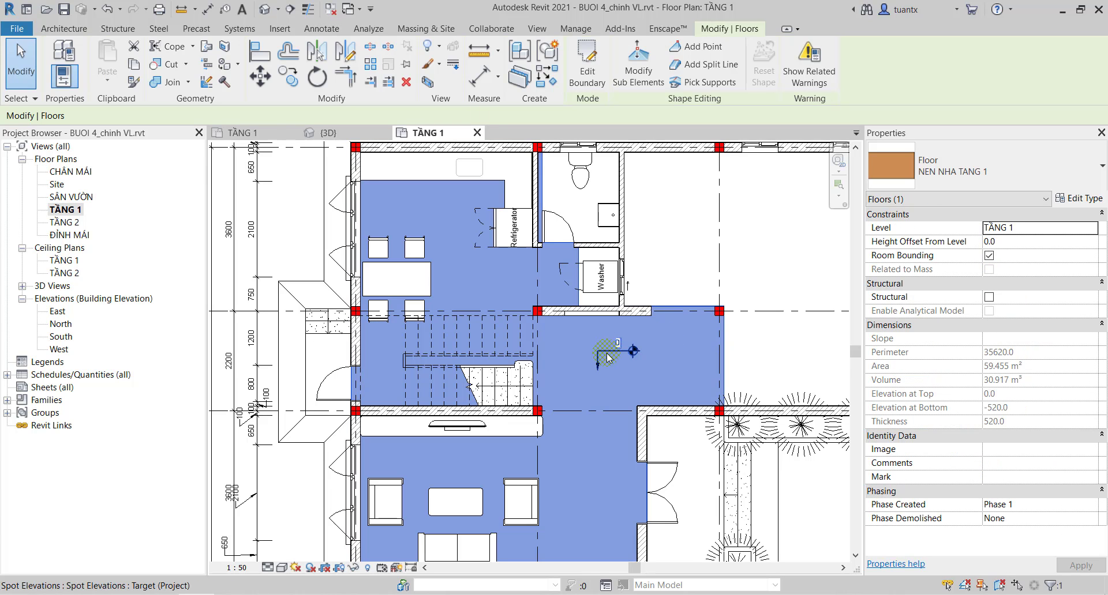
click(303, 210)
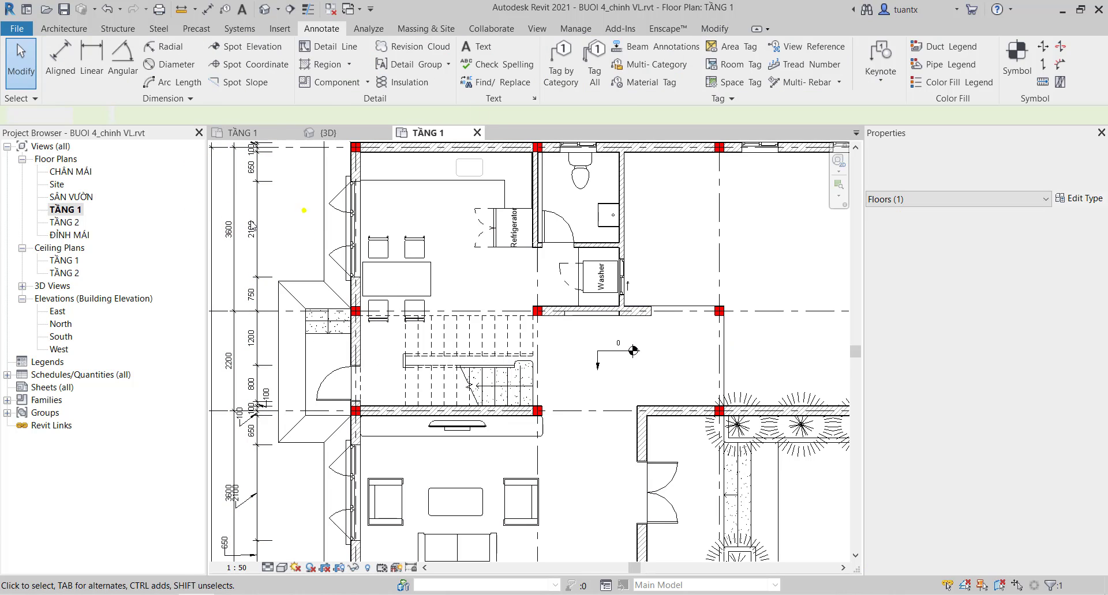
Open the North elevation and place a spot elevation reading 3980 on the TẦNG 2 level.
click(58, 325)
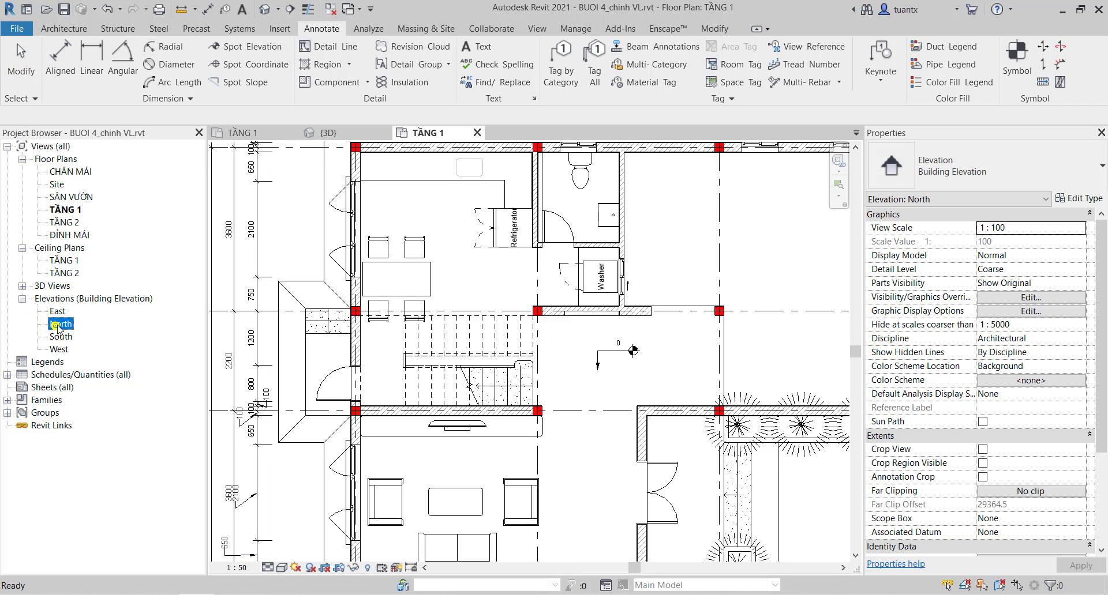
double_click(60, 325)
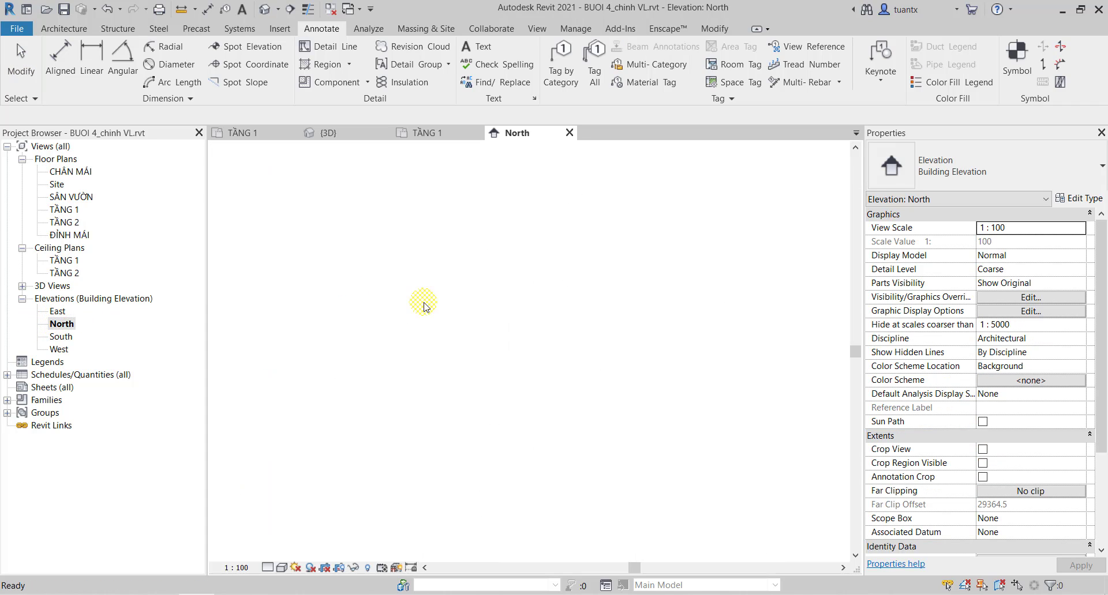
click(252, 46)
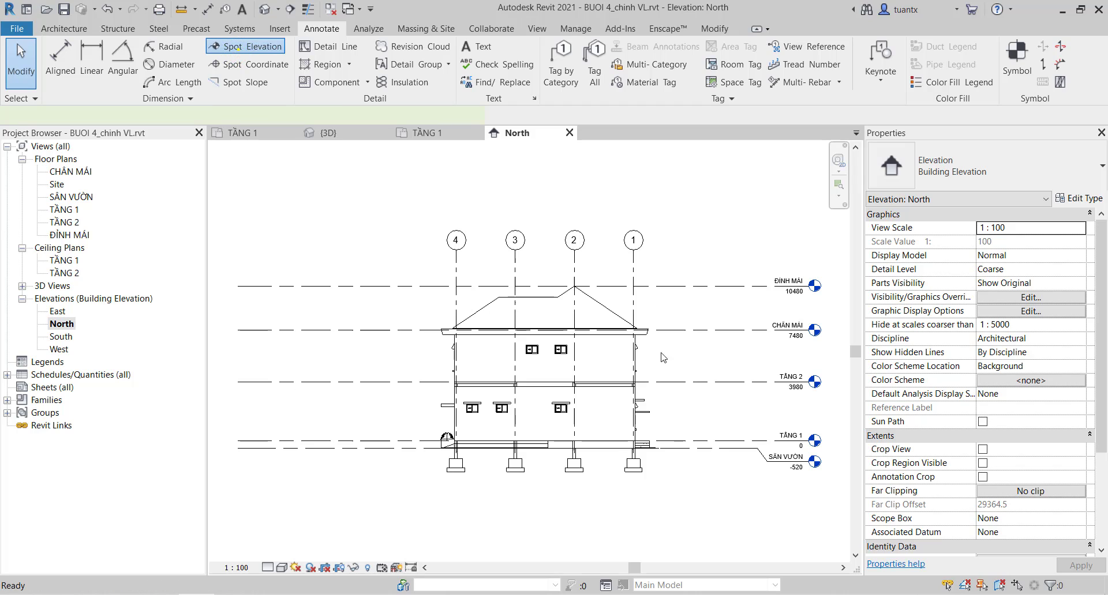
scroll(674, 380, up, 3)
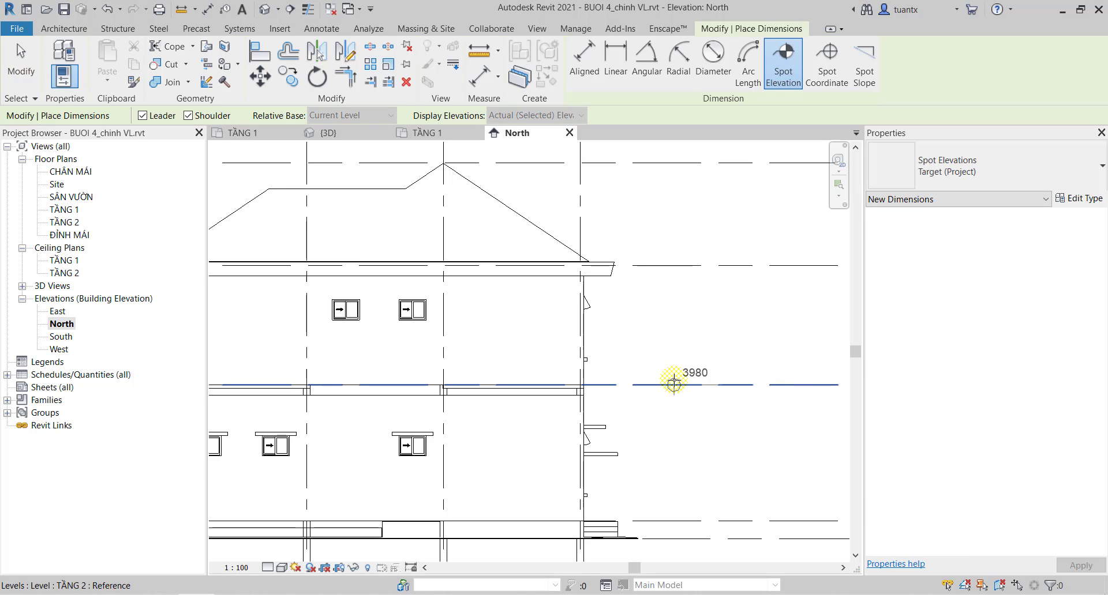
click(673, 380)
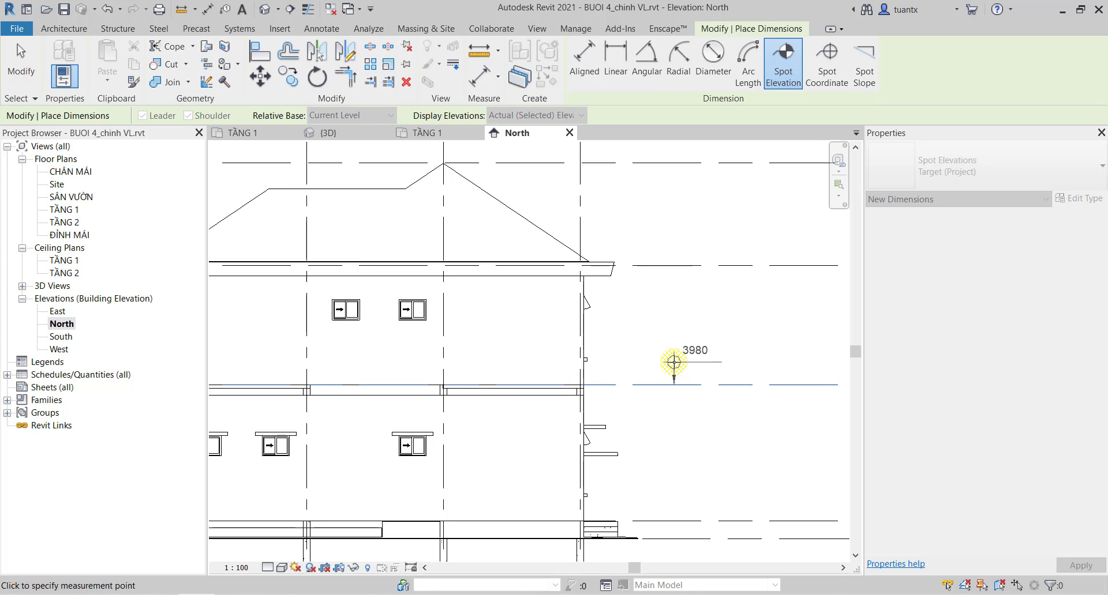
click(729, 363)
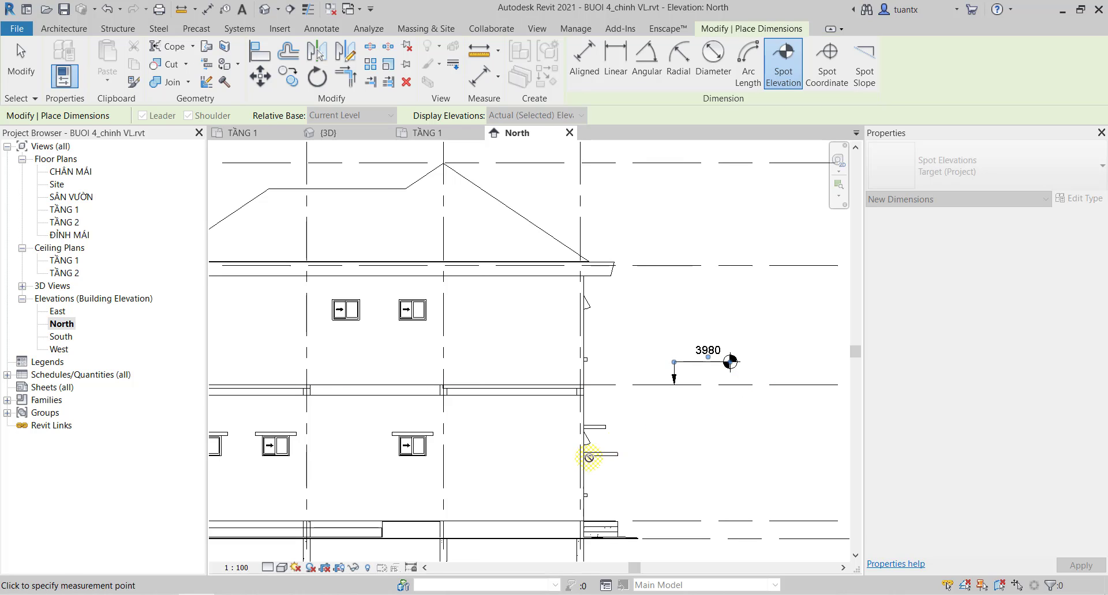
Add a spot elevation reading 2000 at the canopy edge with a bent leader.
scroll(604, 451, up, 2)
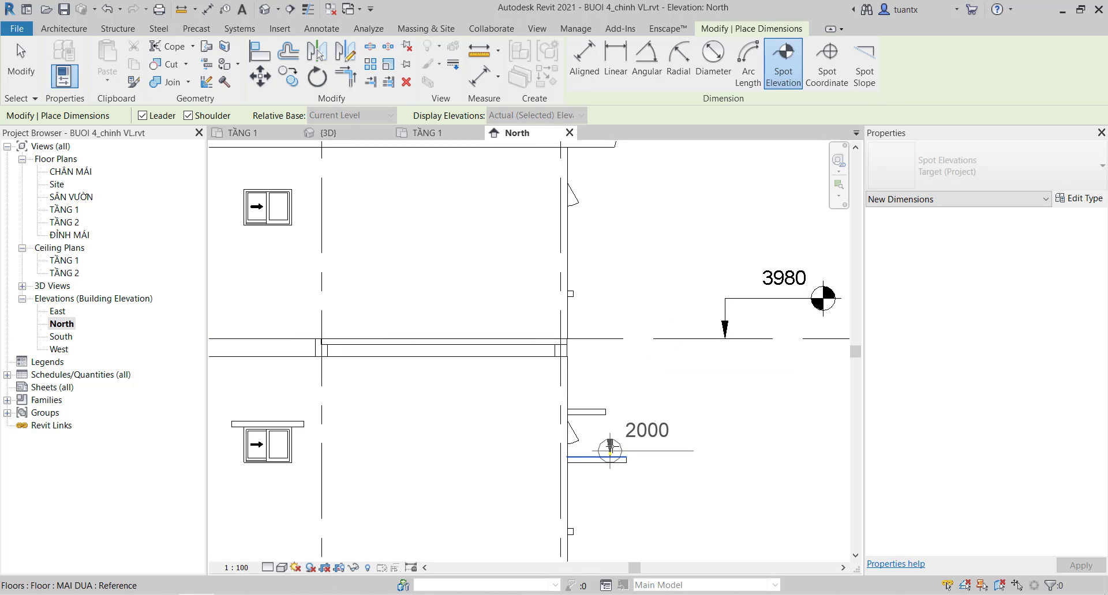
click(610, 455)
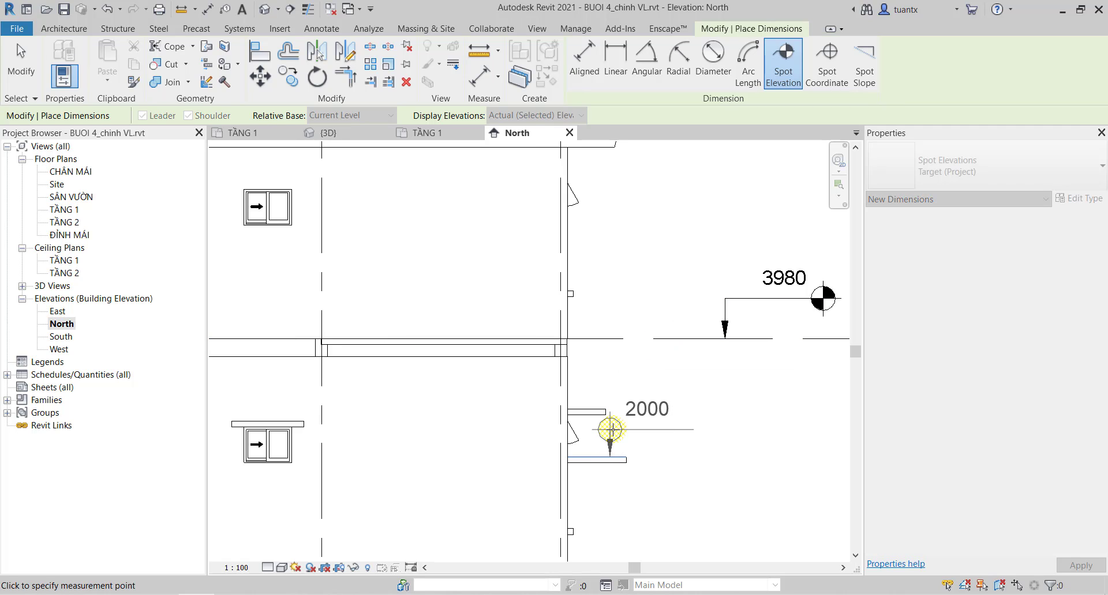
click(610, 430)
click(702, 429)
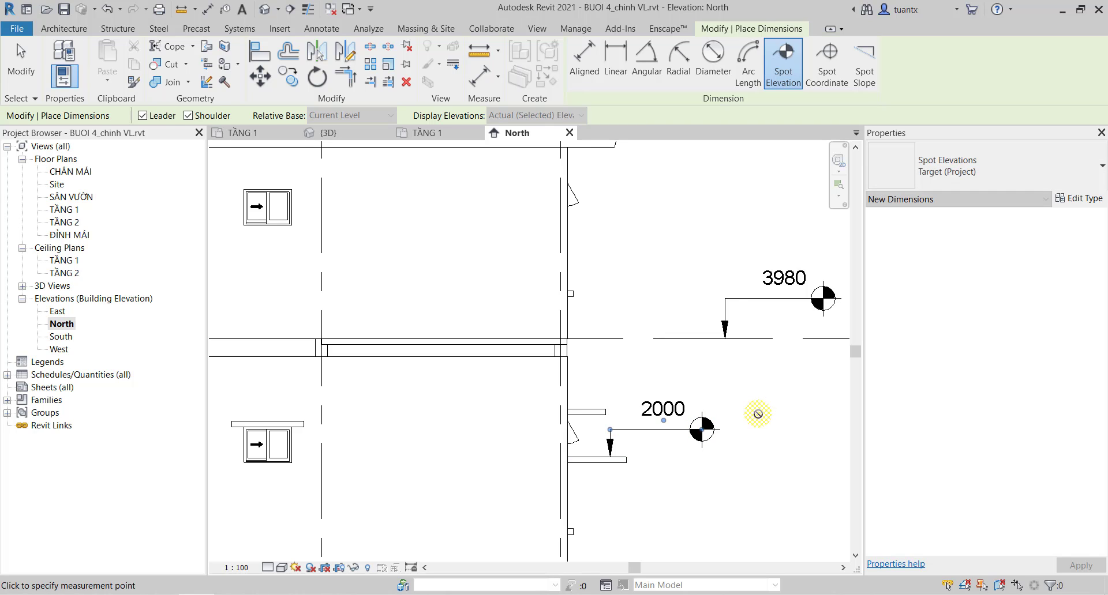
scroll(749, 387, down, 3)
mouse_move(539, 367)
middle_down()
mouse_move(587, 440)
mouse_move(581, 421)
mouse_move(613, 425)
mouse_move(549, 317)
middle_up()
click(44, 67)
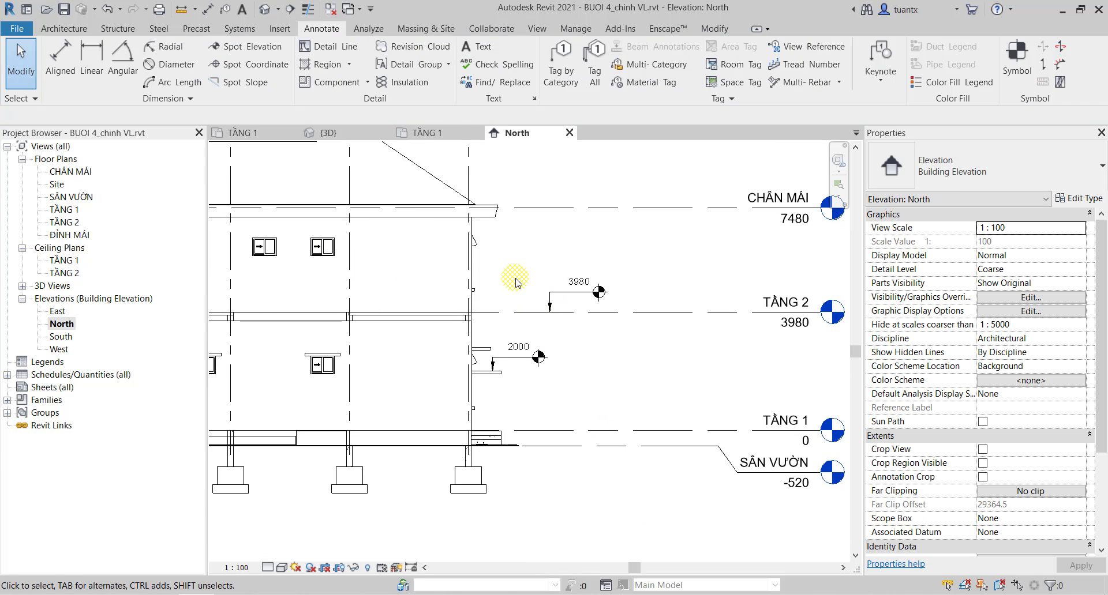
Duplicate the 3980 spot elevation's type as 'ghi chu cao do he met'.
click(562, 294)
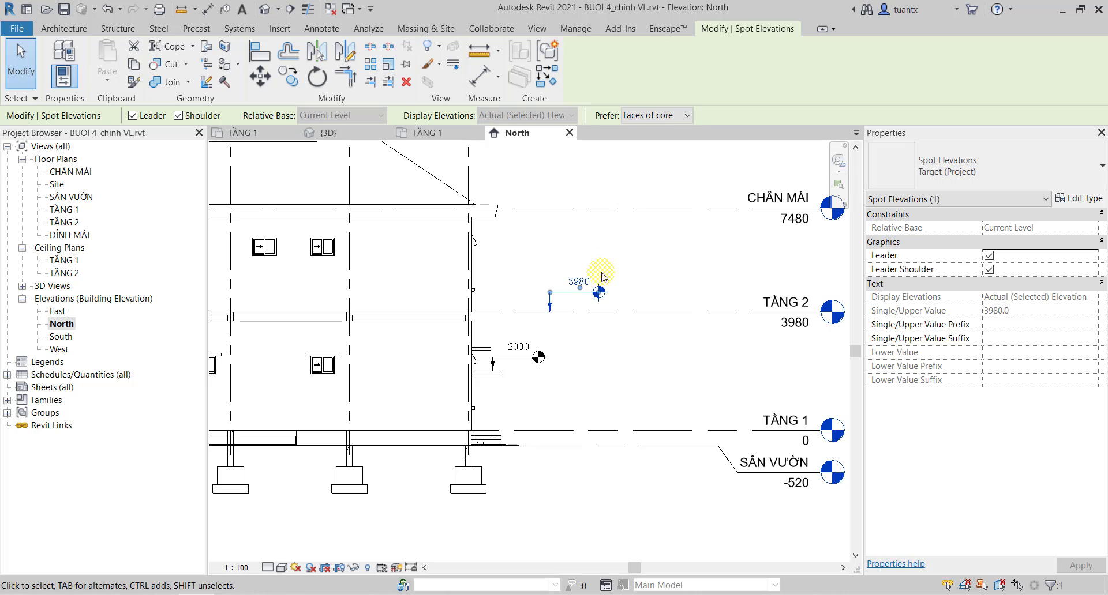
click(1077, 202)
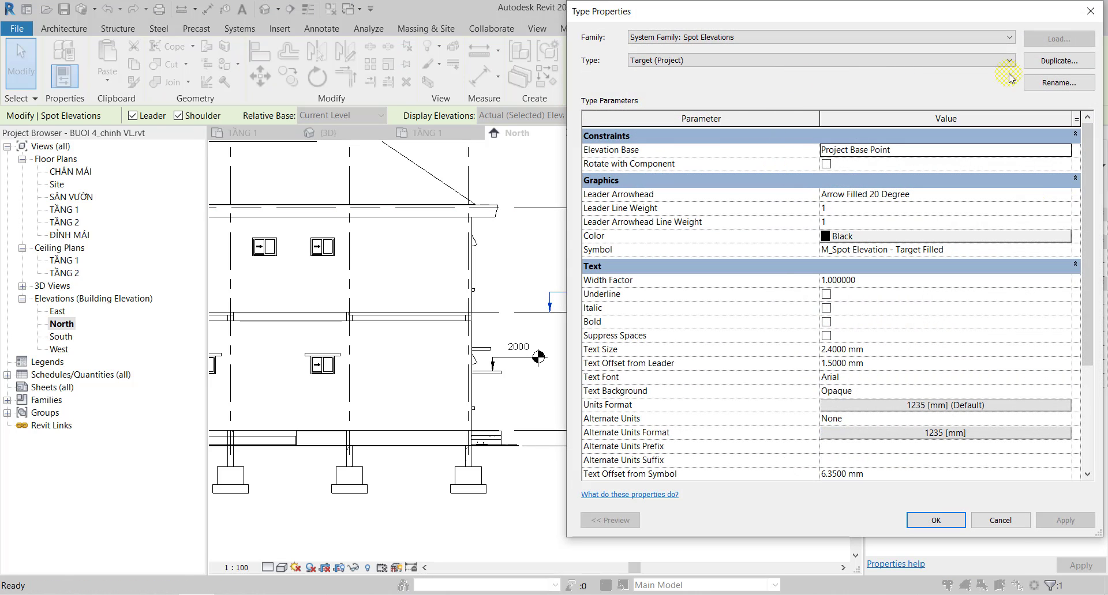
click(1048, 62)
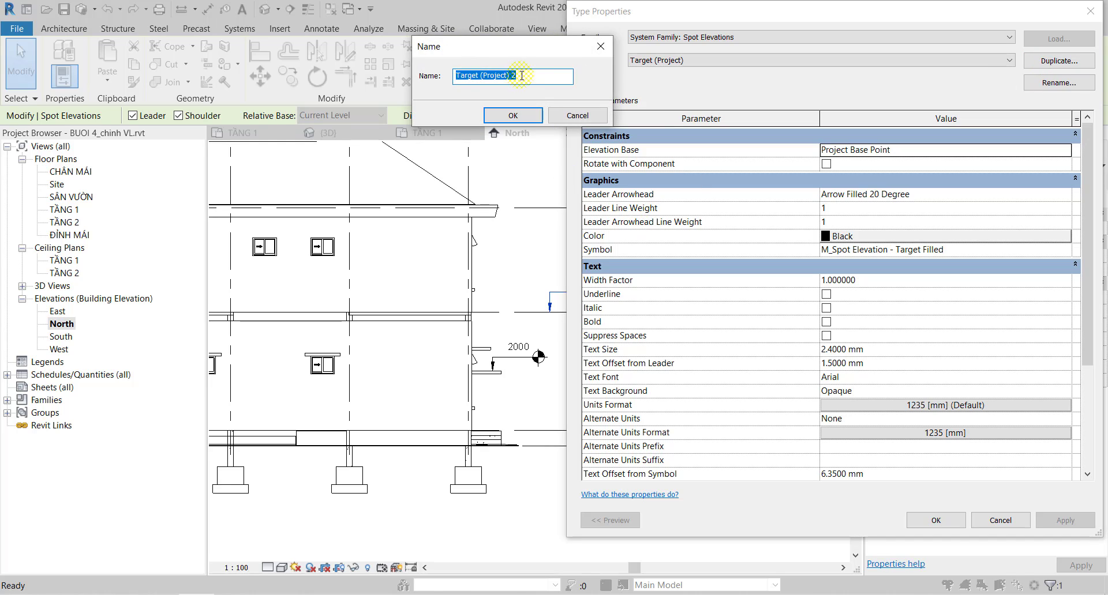
click(528, 76)
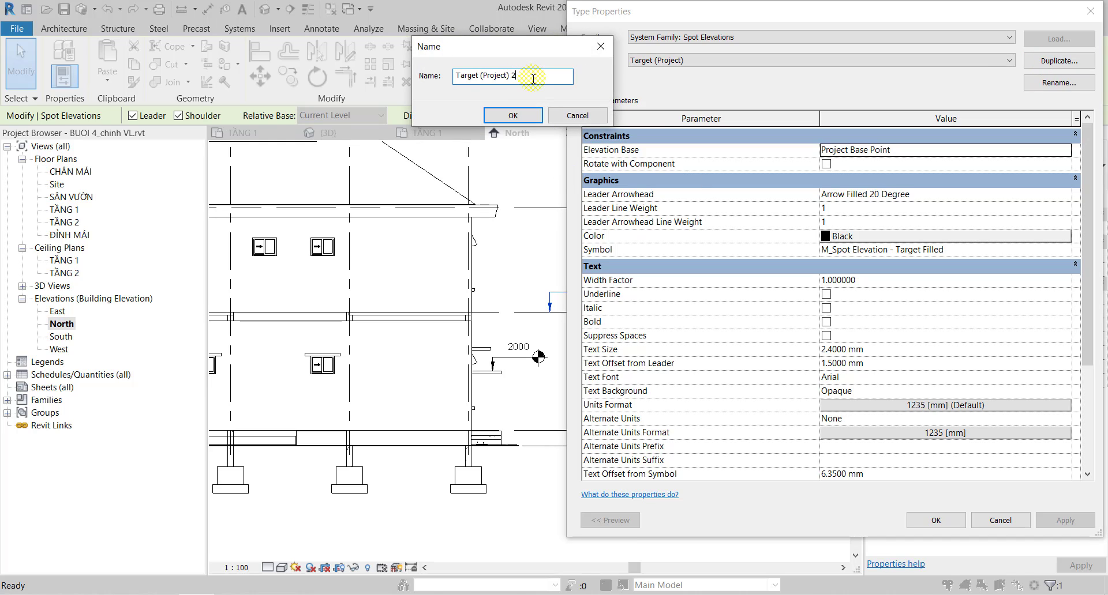
key(BackSpace)
key(BackSpace)
key(BackSpace)
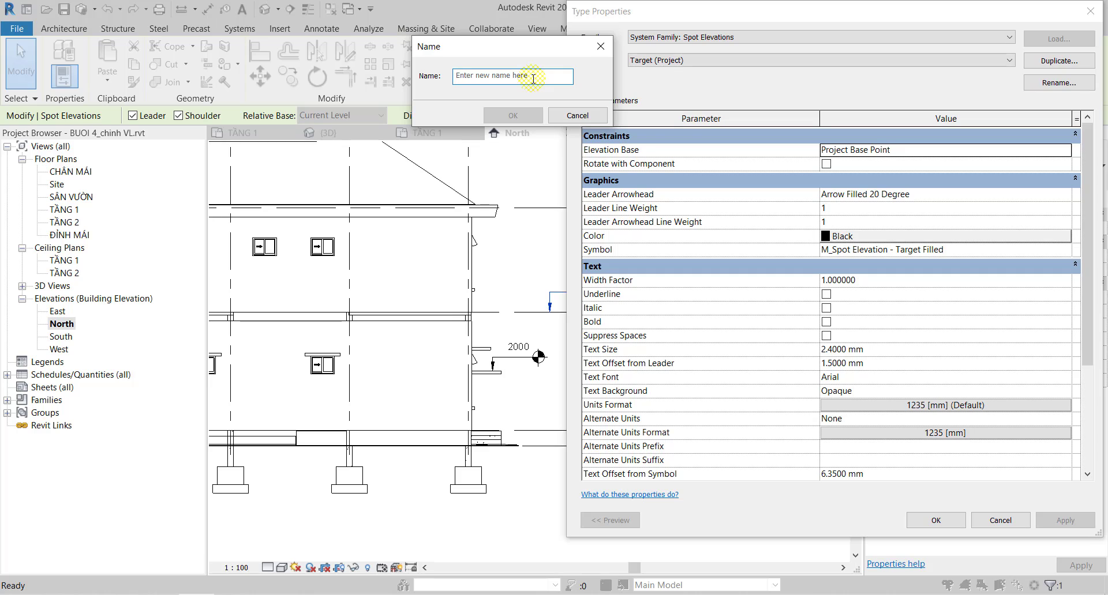
text(ghi chu cao do he met)
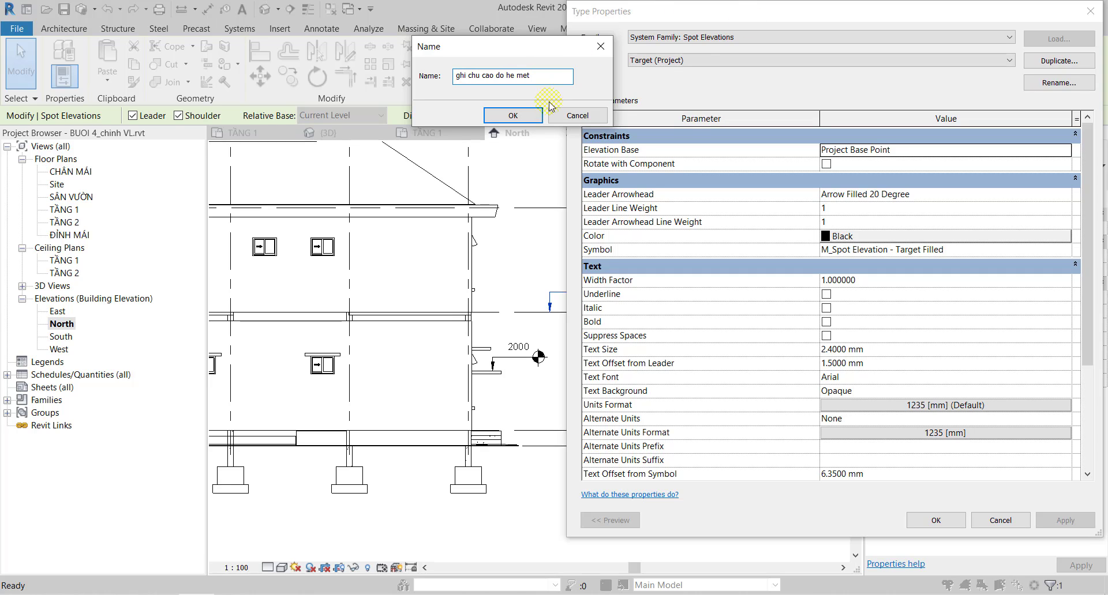
click(513, 115)
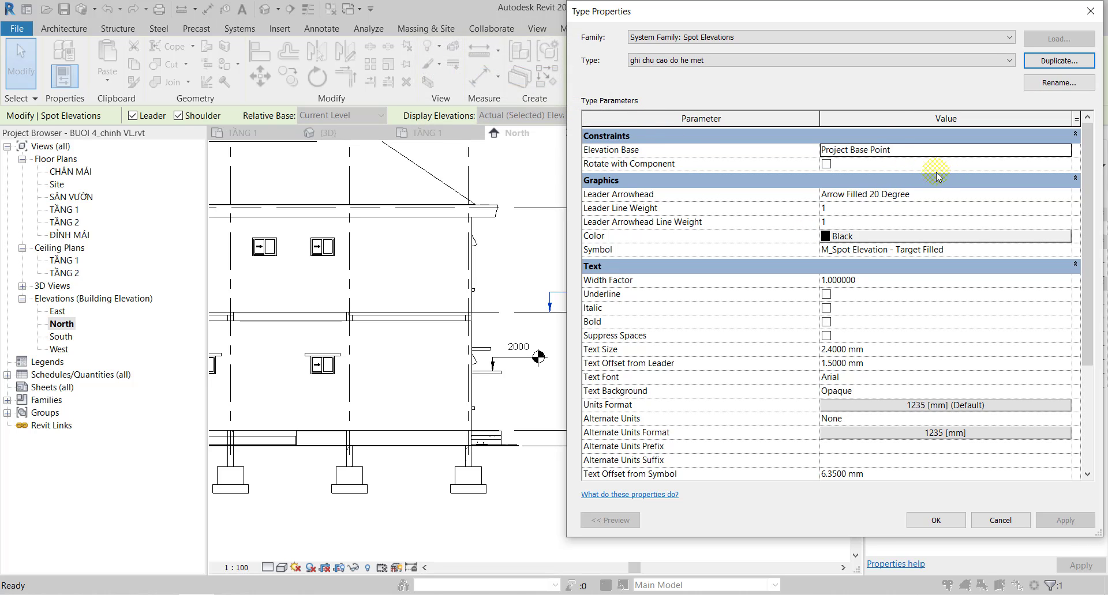
drag(837, 11, 913, 11)
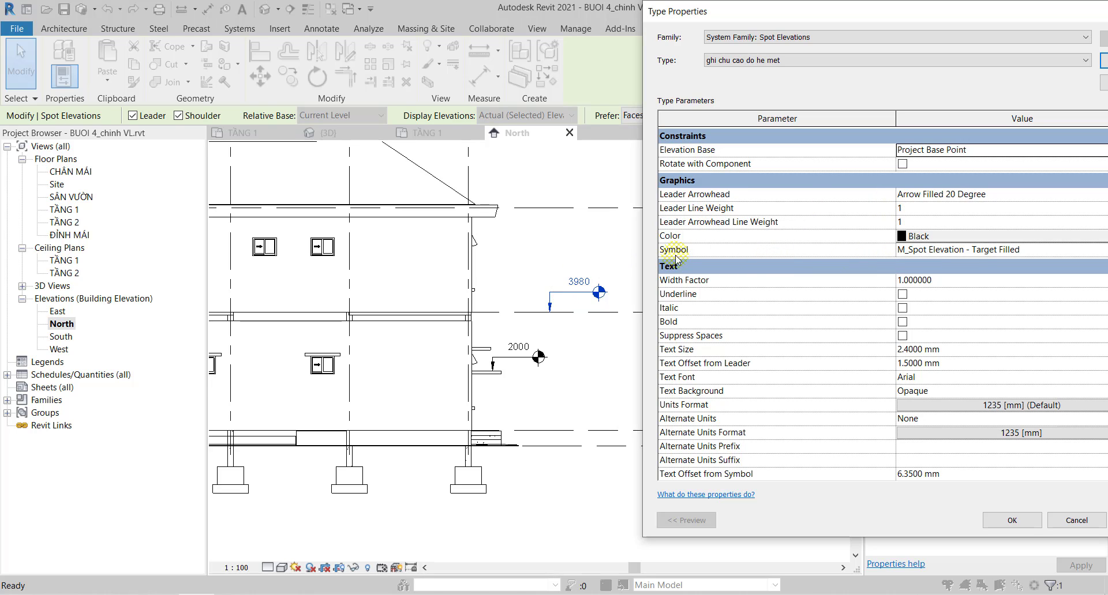
Set the new type's symbol to Exterior Filled and close Type Properties.
click(974, 252)
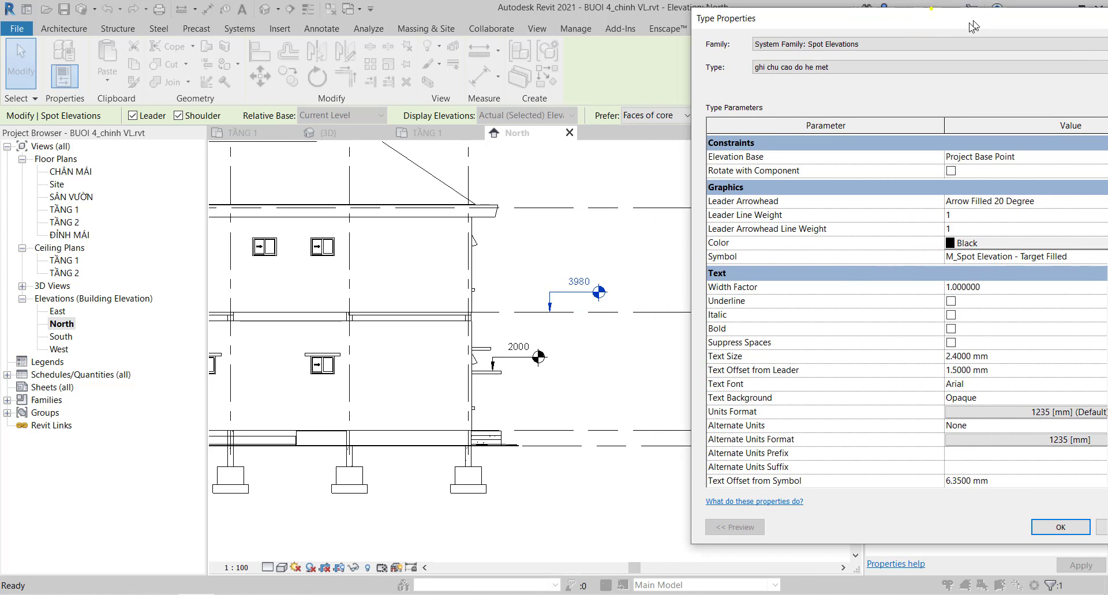
drag(933, 13, 291, 21)
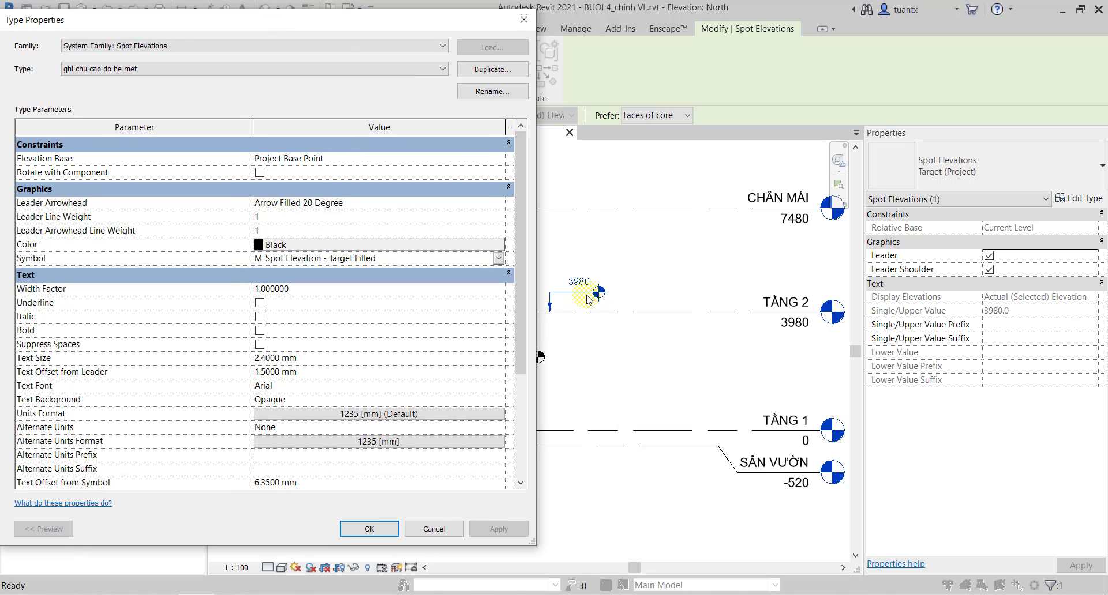
click(498, 258)
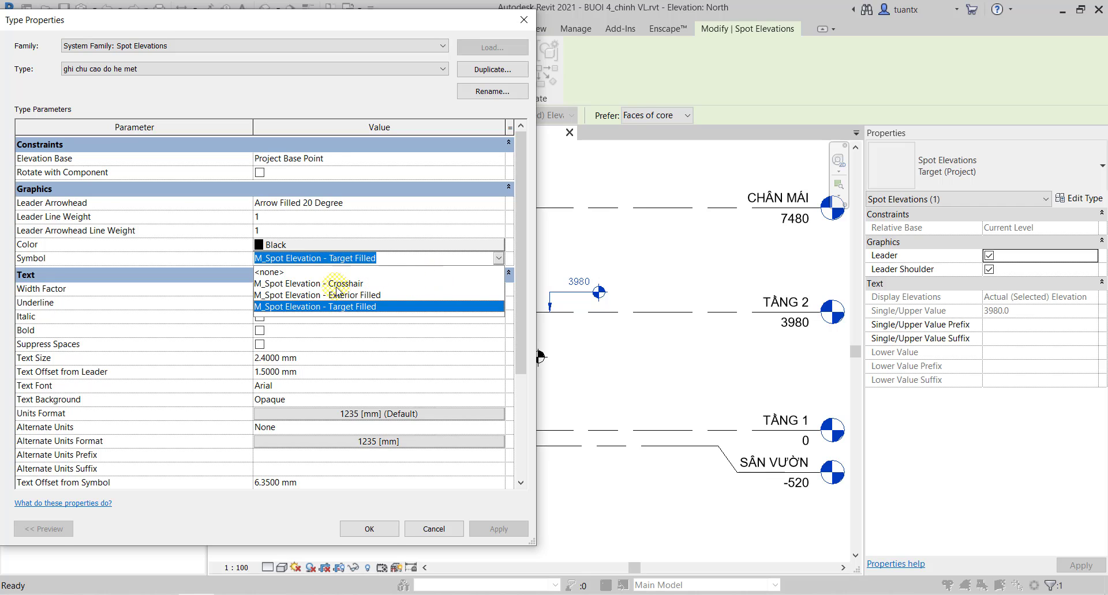
click(301, 295)
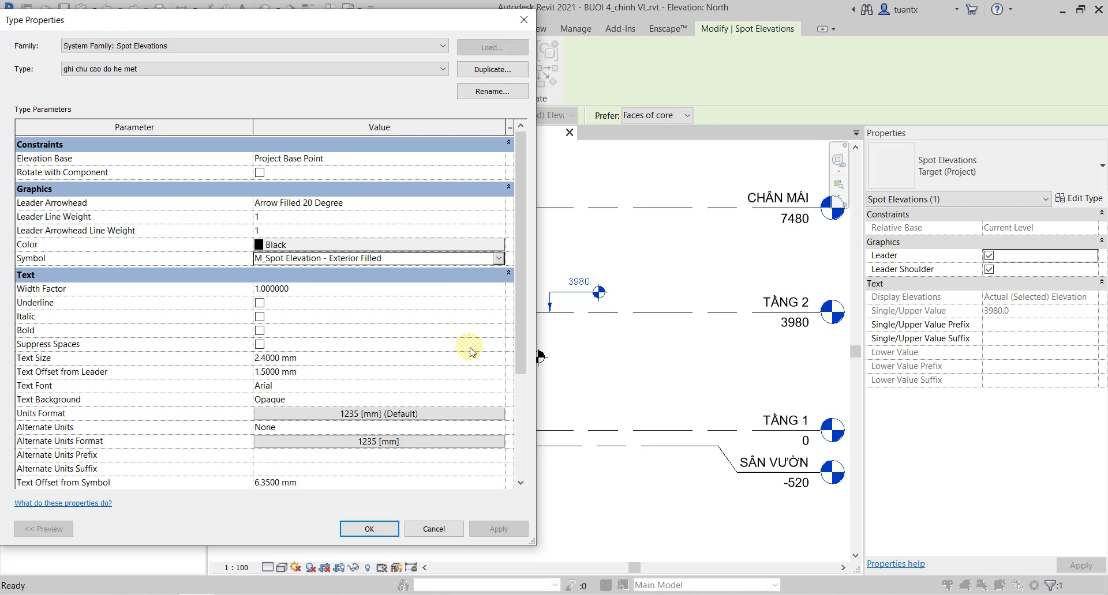
click(370, 529)
Reselect the 3980 spot elevation and change its type symbol to M_Spot Elevation - Crosshair.
scroll(626, 309, up, 1)
scroll(625, 306, up, 1)
click(634, 291)
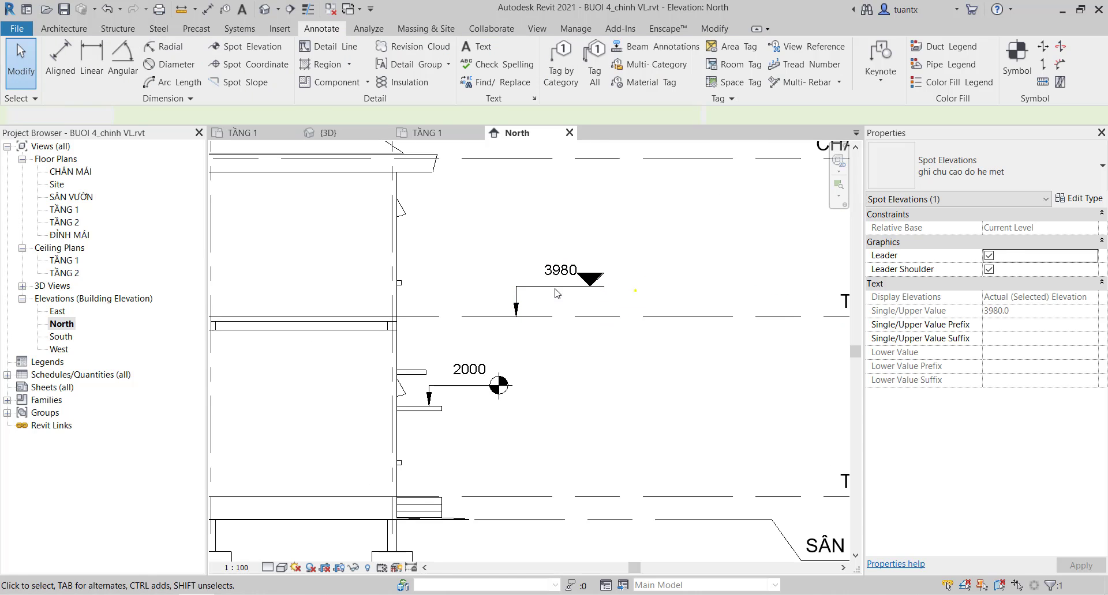
click(556, 288)
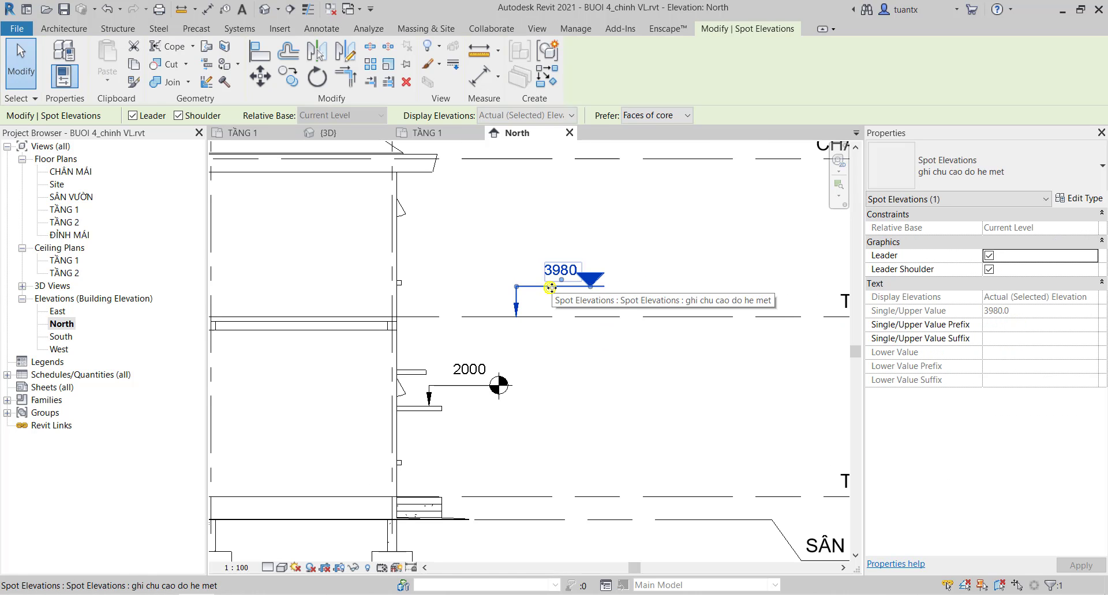
click(1082, 202)
click(352, 259)
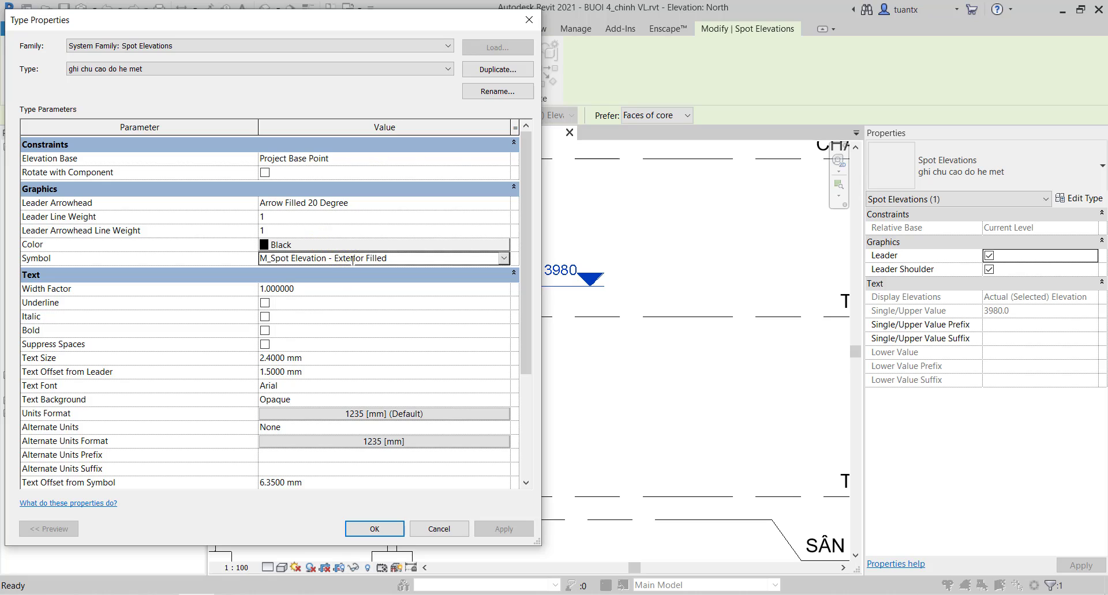
click(503, 259)
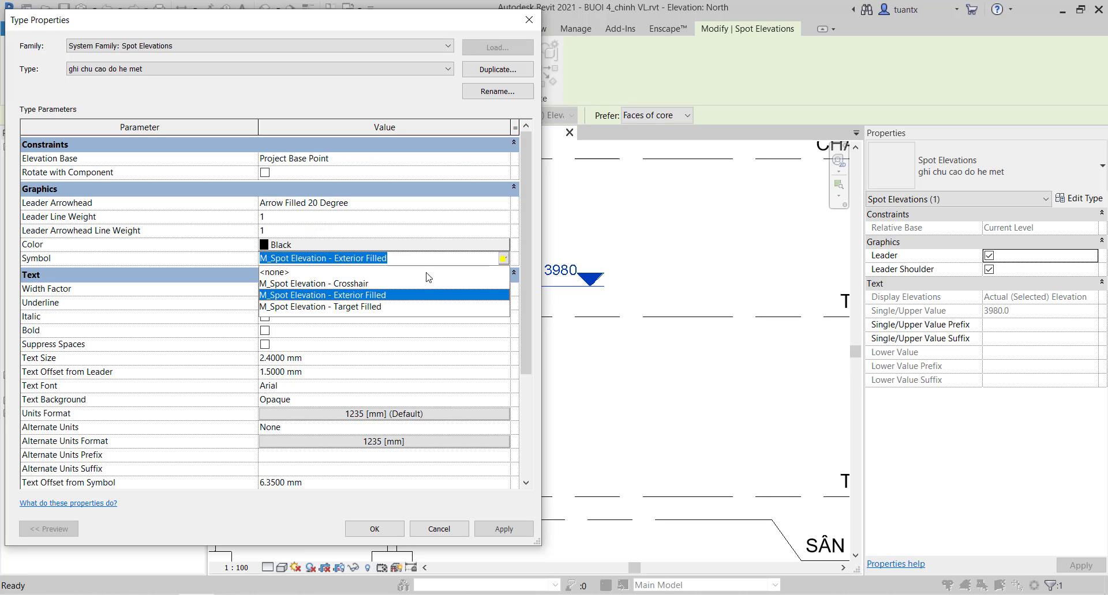
click(340, 284)
click(495, 526)
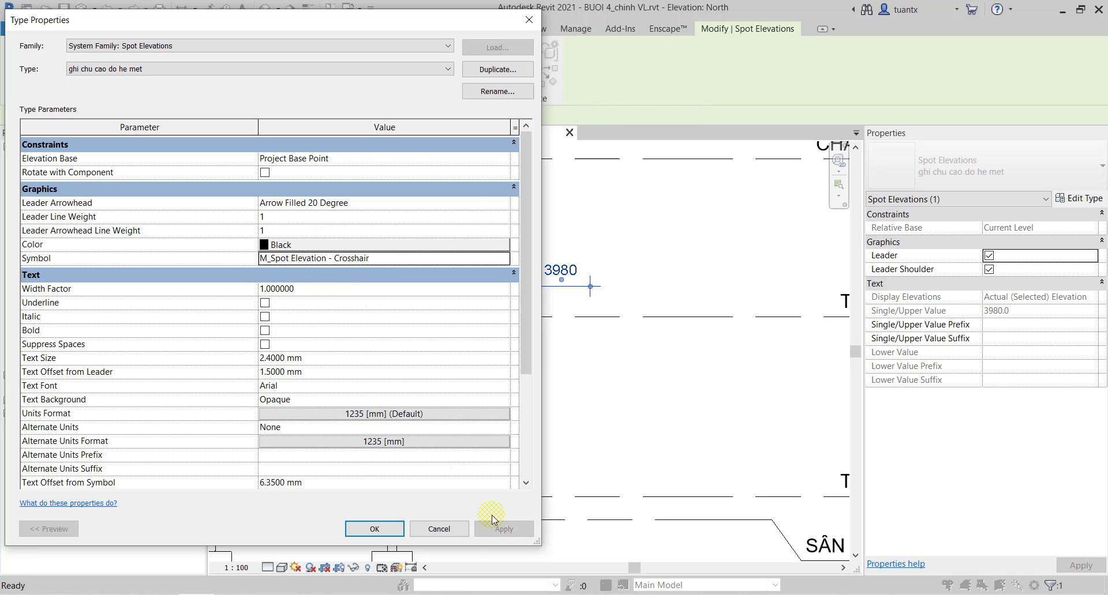
drag(395, 8, 1053, 30)
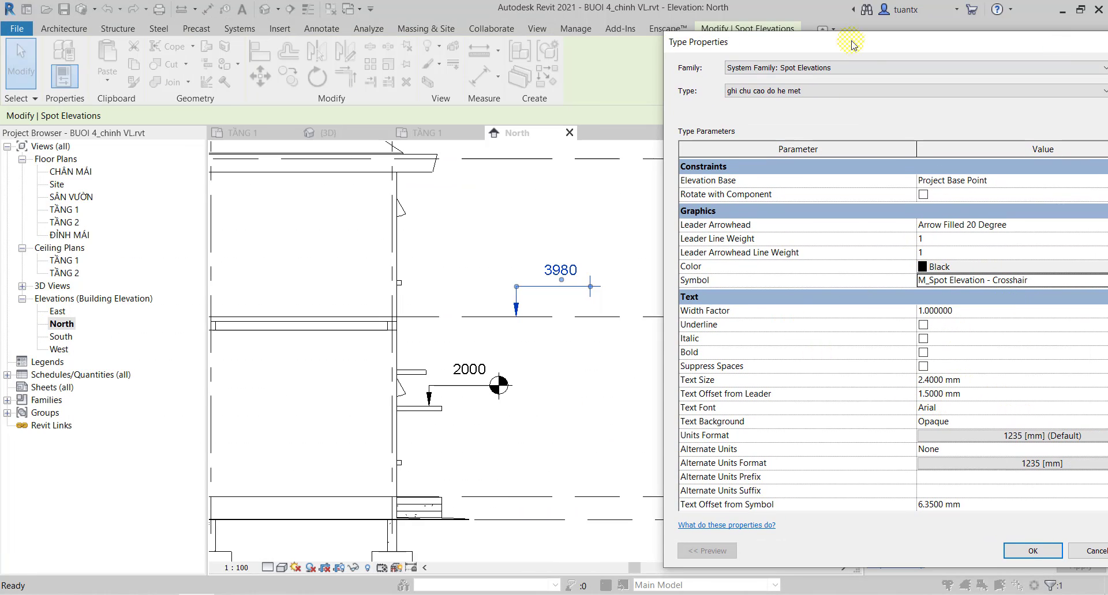
drag(852, 45, 783, 18)
click(976, 530)
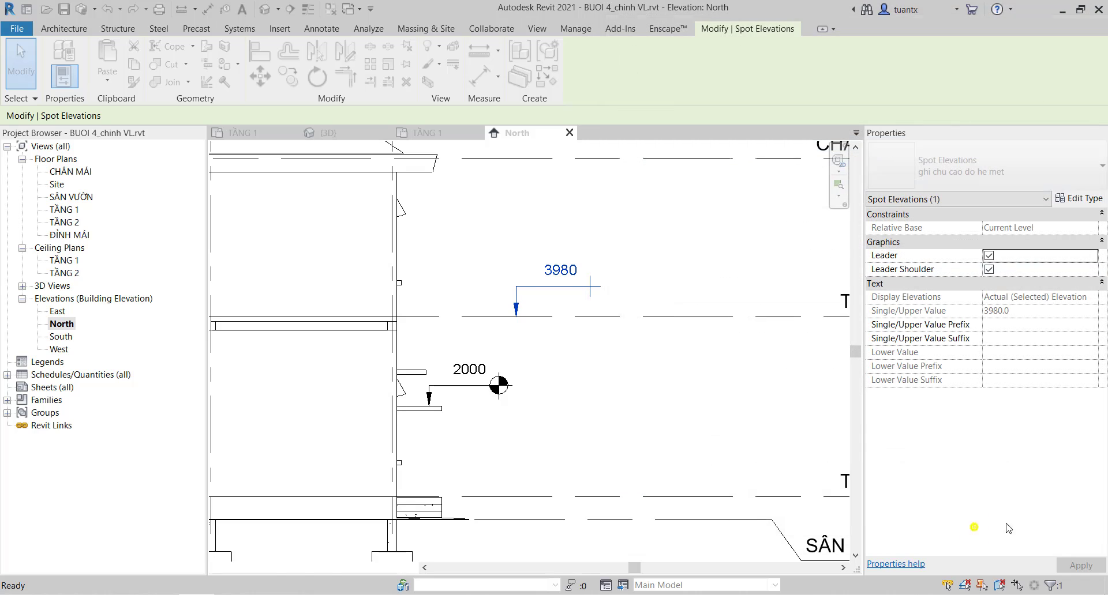
Give the spot elevation type a 2.5 mm text size and a 0.5 mm leader text offset.
click(1076, 202)
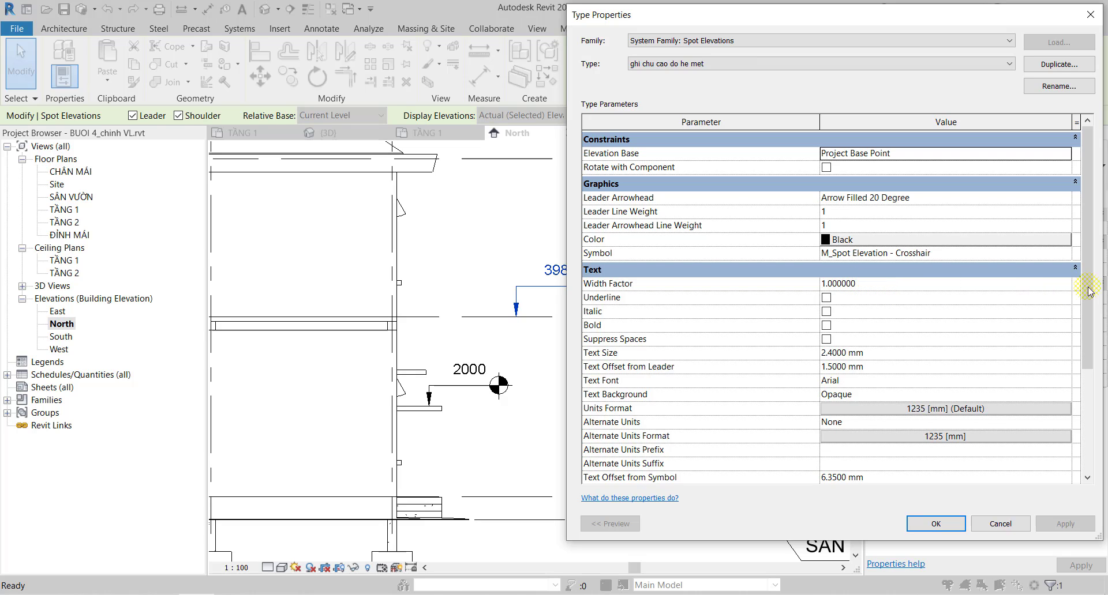
click(881, 356)
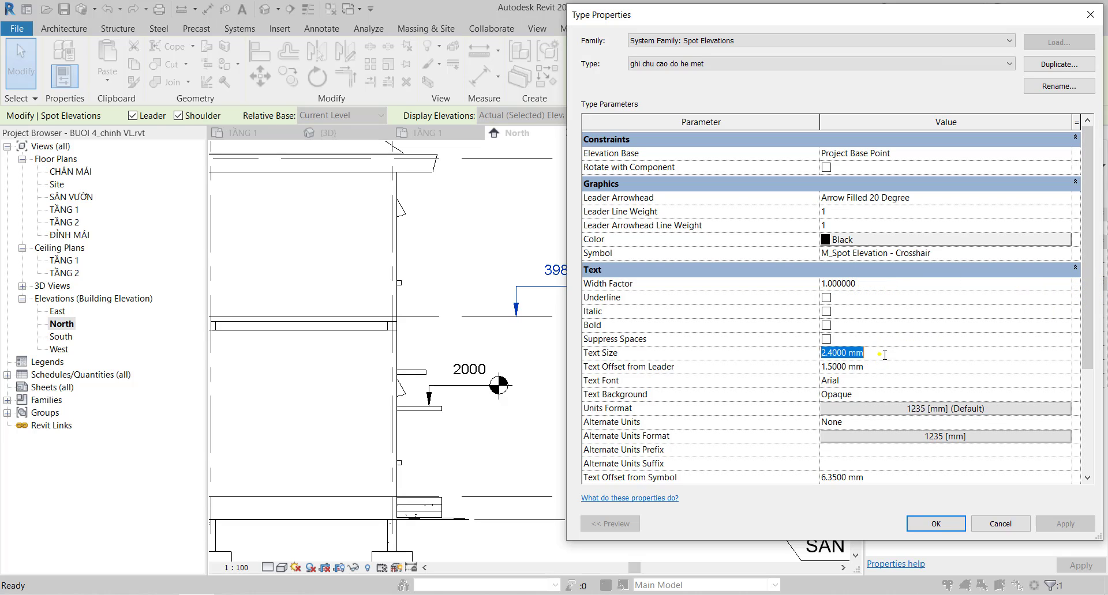
text(2.5)
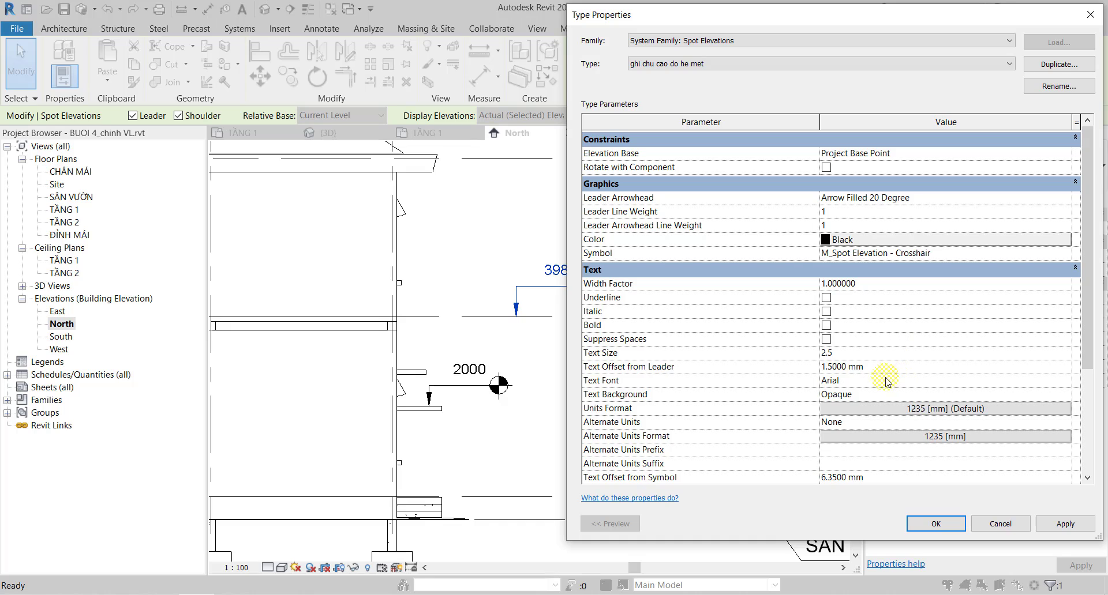
click(877, 370)
text(0.5)
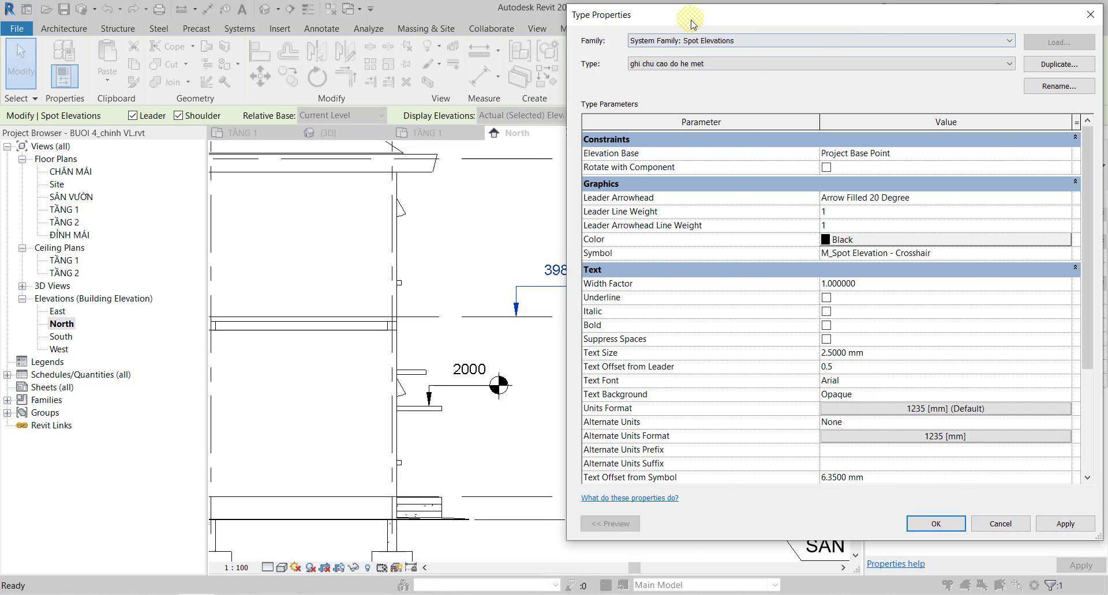
mouse_move(699, 16)
mouse_down()
mouse_move(808, 22)
mouse_move(579, 11)
mouse_up()
click(904, 520)
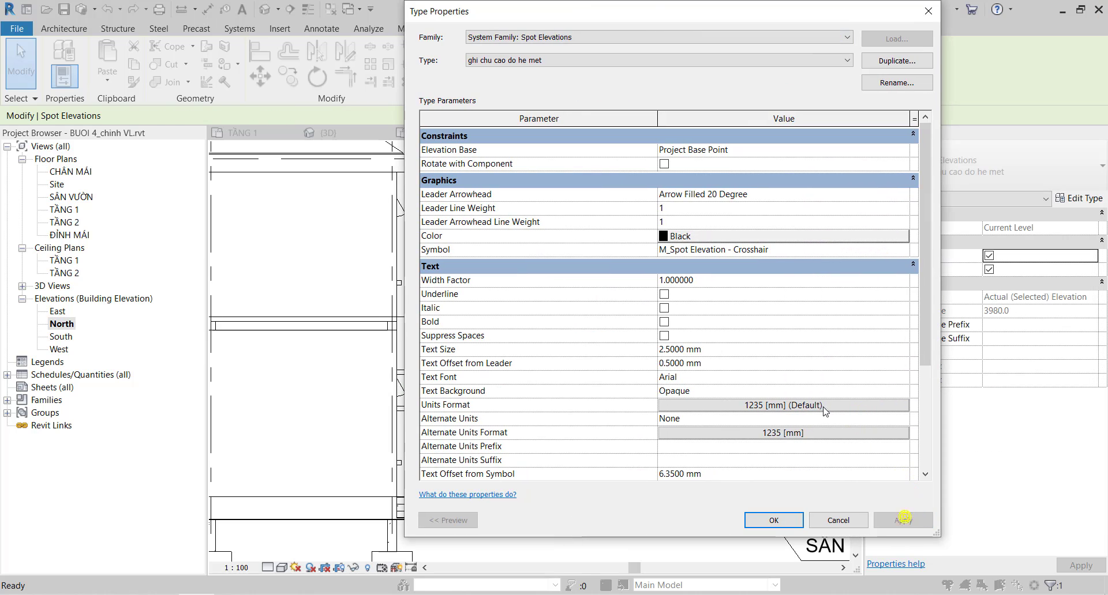
drag(647, 5, 867, 5)
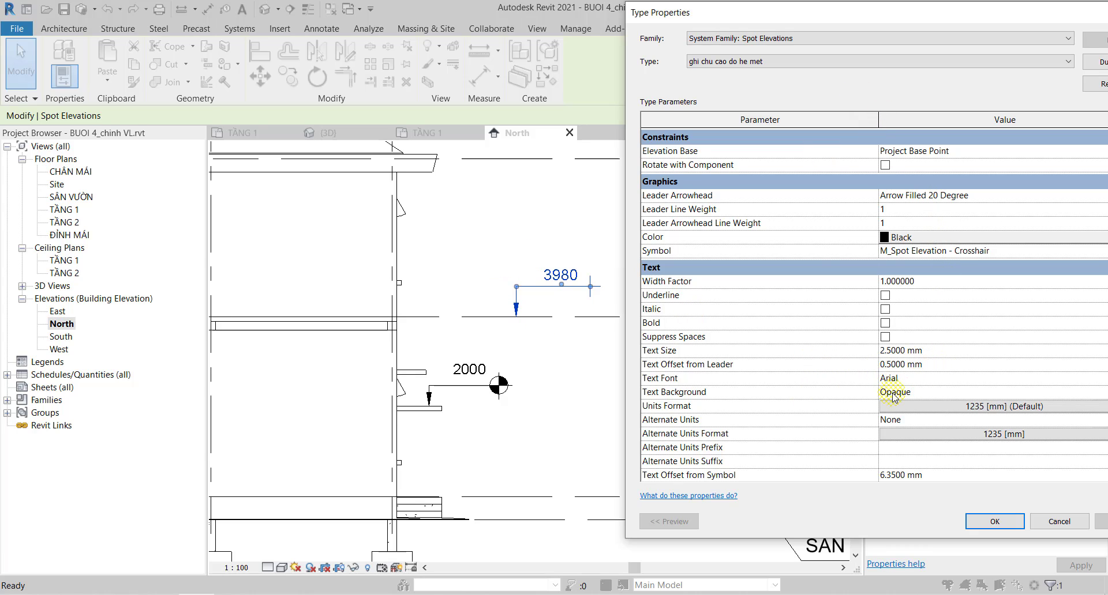
Make the spot elevation type's text background Transparent and apply it.
click(962, 393)
drag(863, 11, 761, 10)
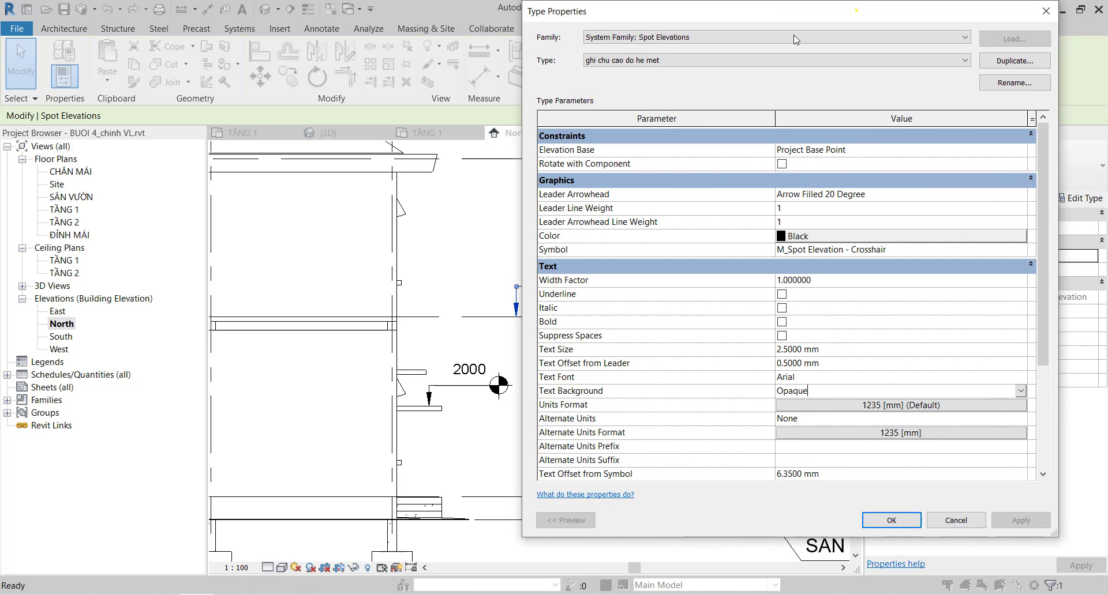
click(1021, 392)
click(841, 419)
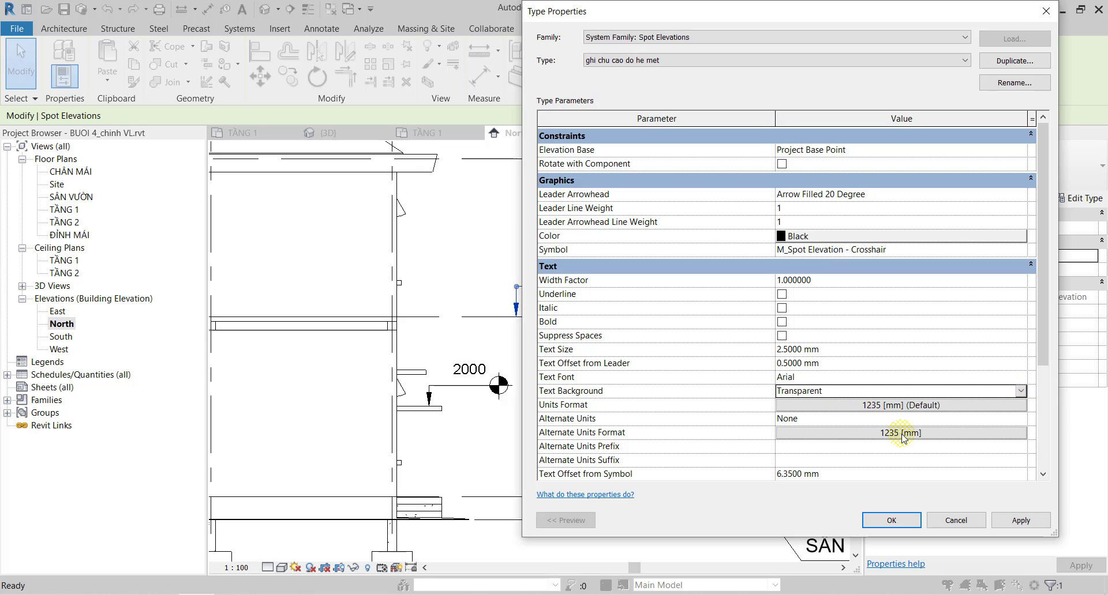
click(1020, 520)
mouse_move(788, 12)
mouse_down()
mouse_move(908, 21)
mouse_move(856, 17)
mouse_up()
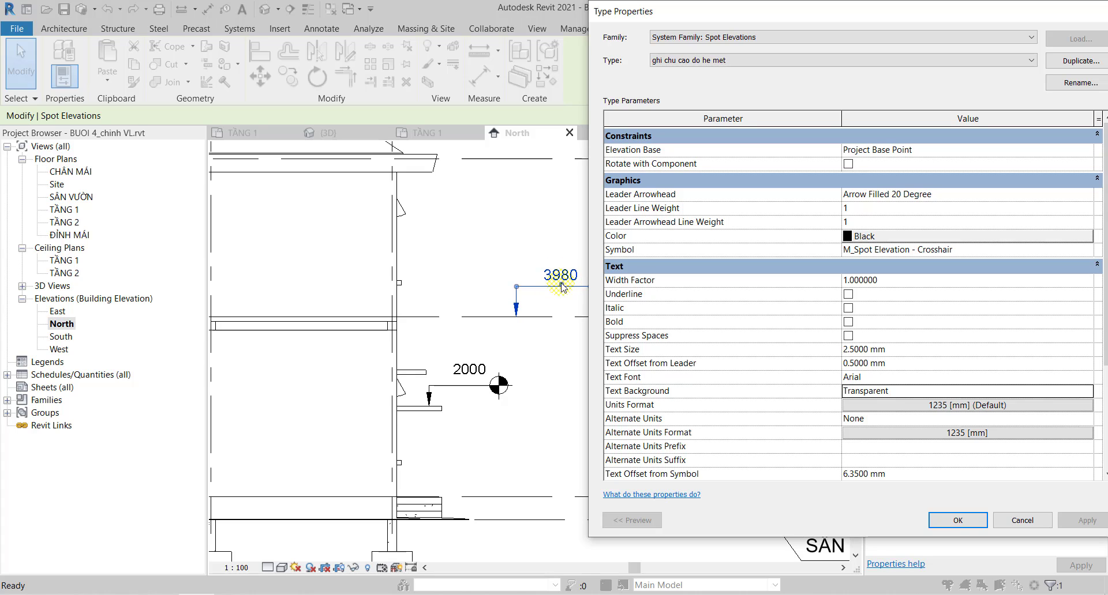
Format the label units as Meters rounded to 3 decimal places, with the m symbol.
click(930, 407)
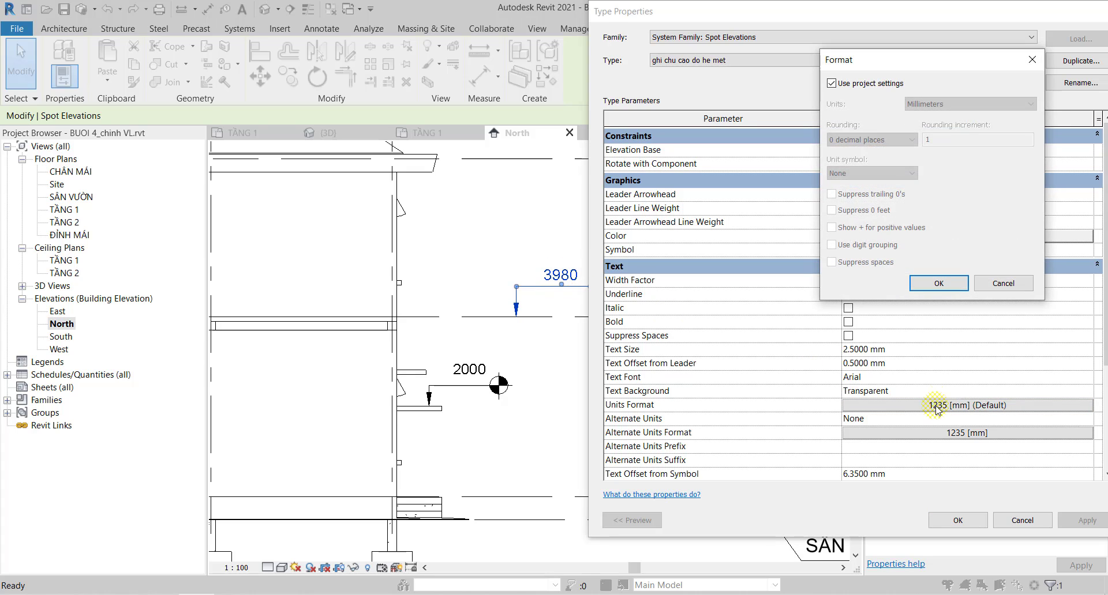
click(832, 84)
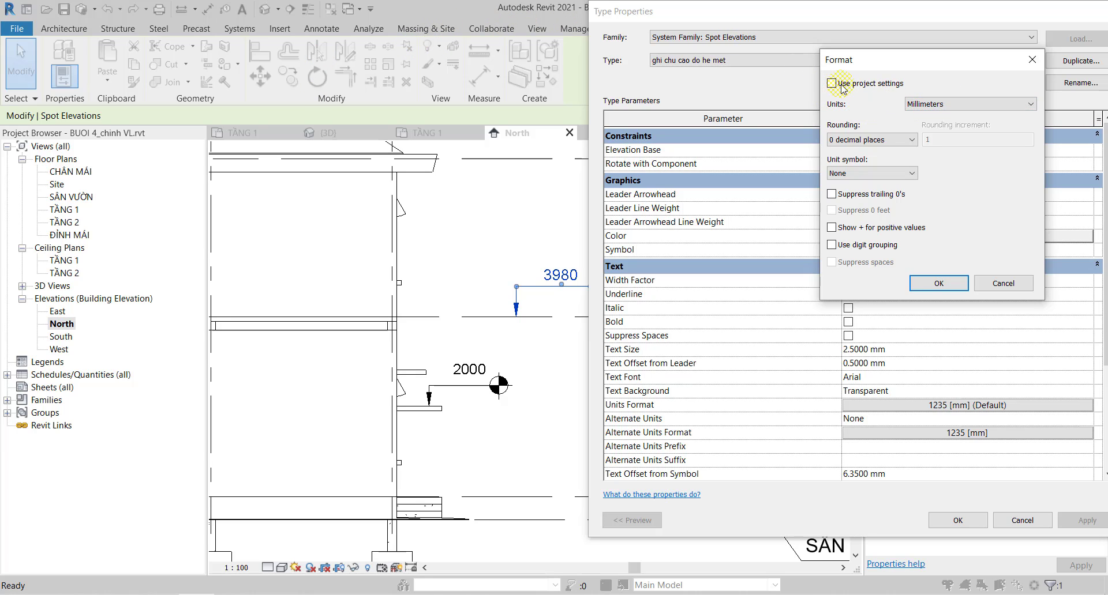
click(970, 105)
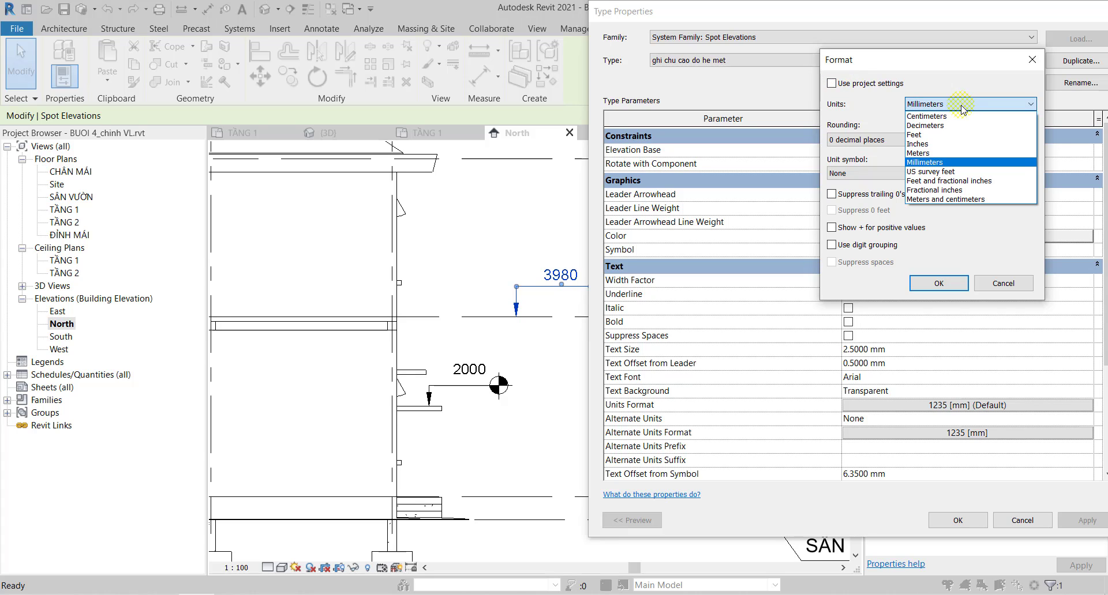
click(949, 154)
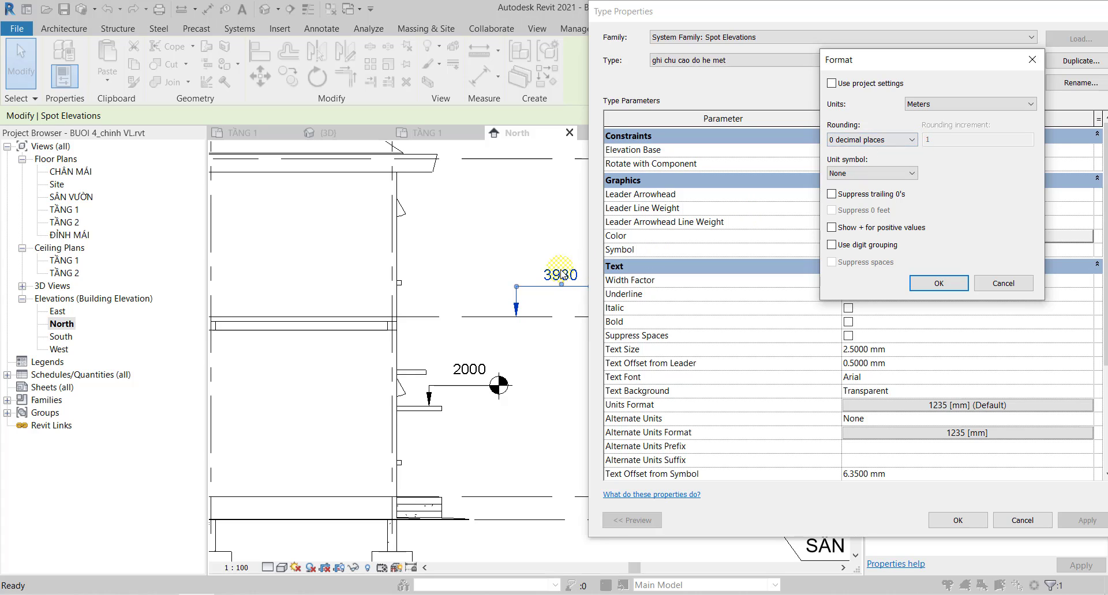
click(898, 143)
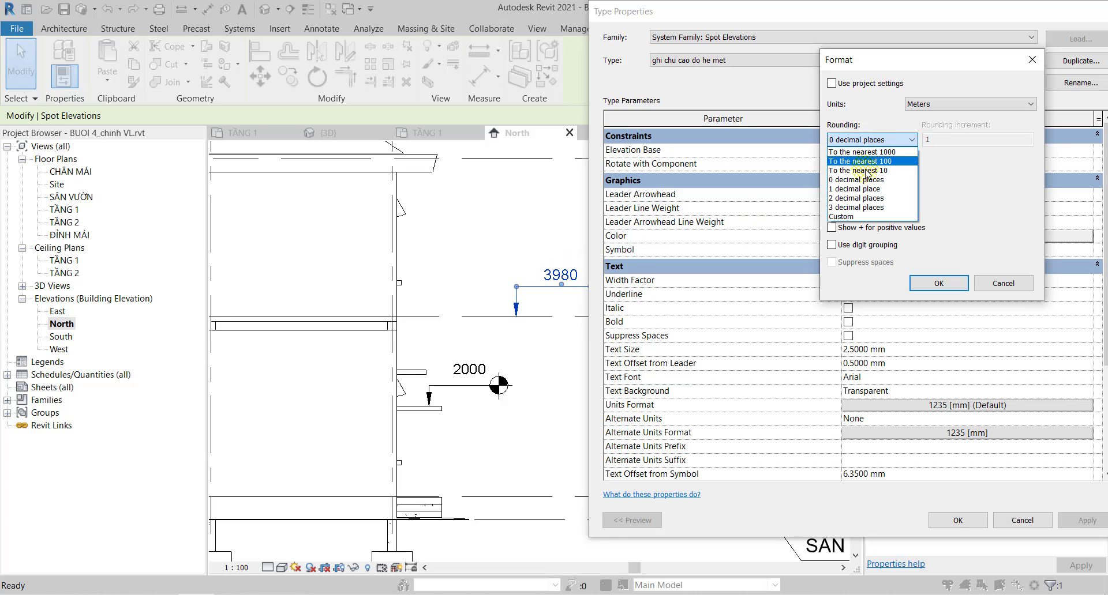
click(862, 208)
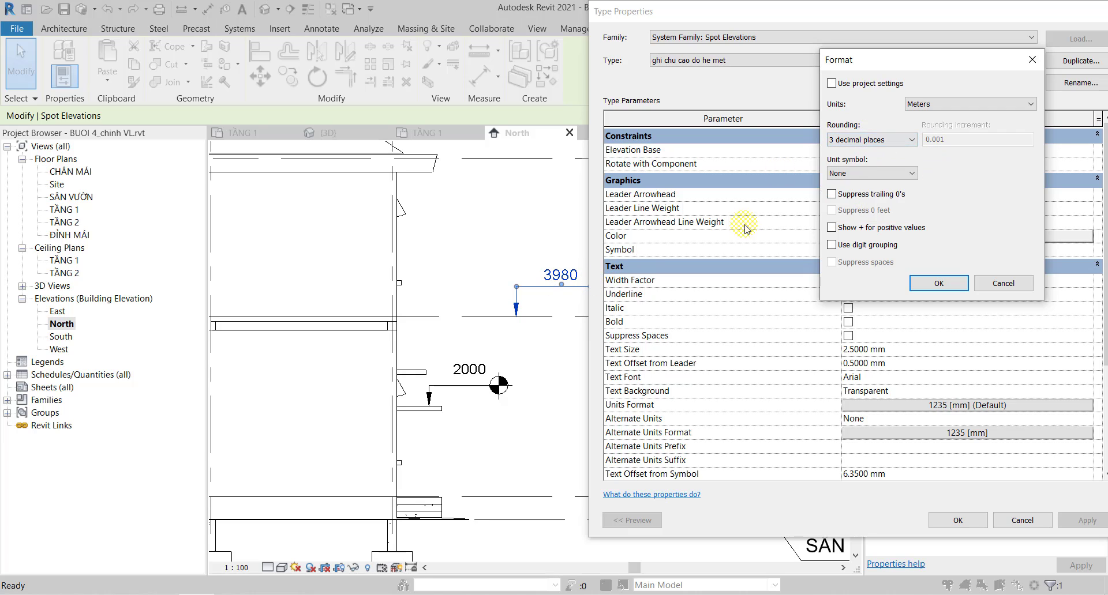
click(848, 175)
click(848, 197)
click(962, 276)
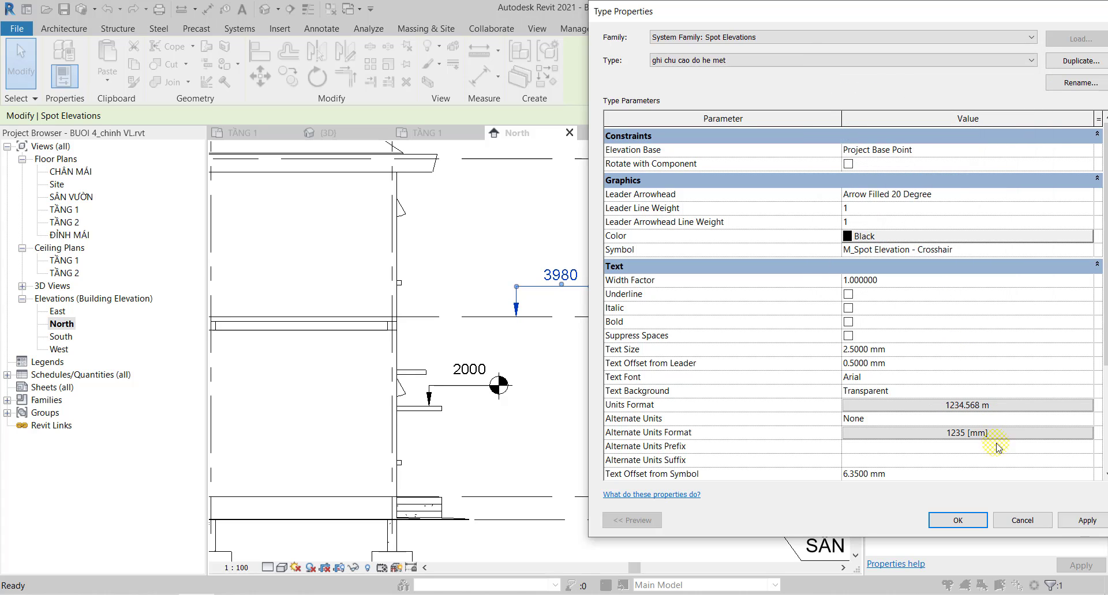
click(1083, 520)
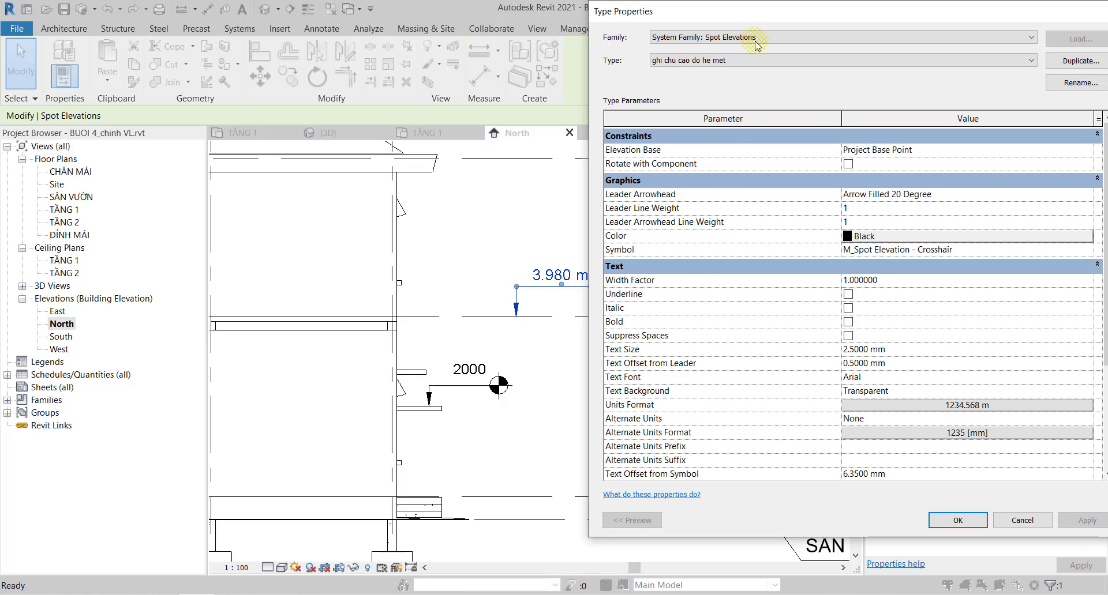
drag(796, 25, 925, 26)
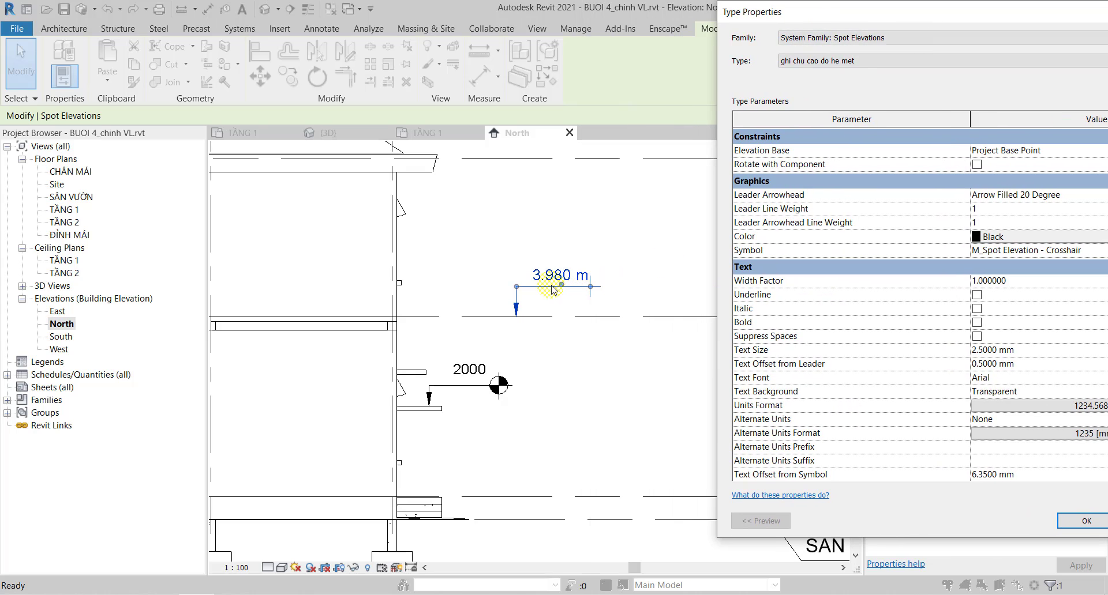
drag(898, 13, 682, 12)
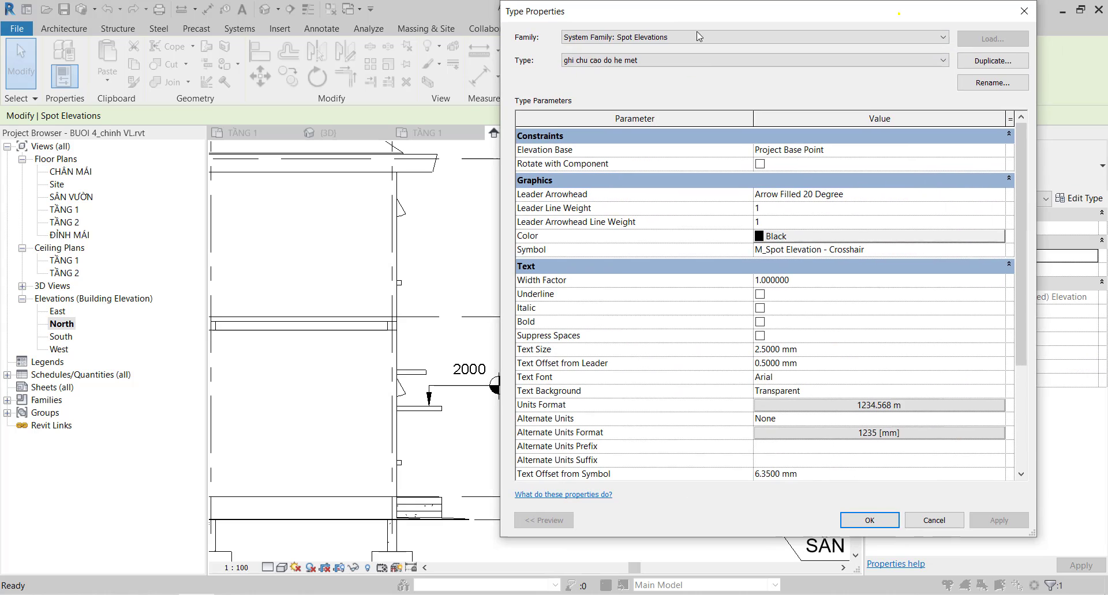
Remove the unit symbol so the label reads 3.980, then apply and close.
click(895, 406)
click(868, 173)
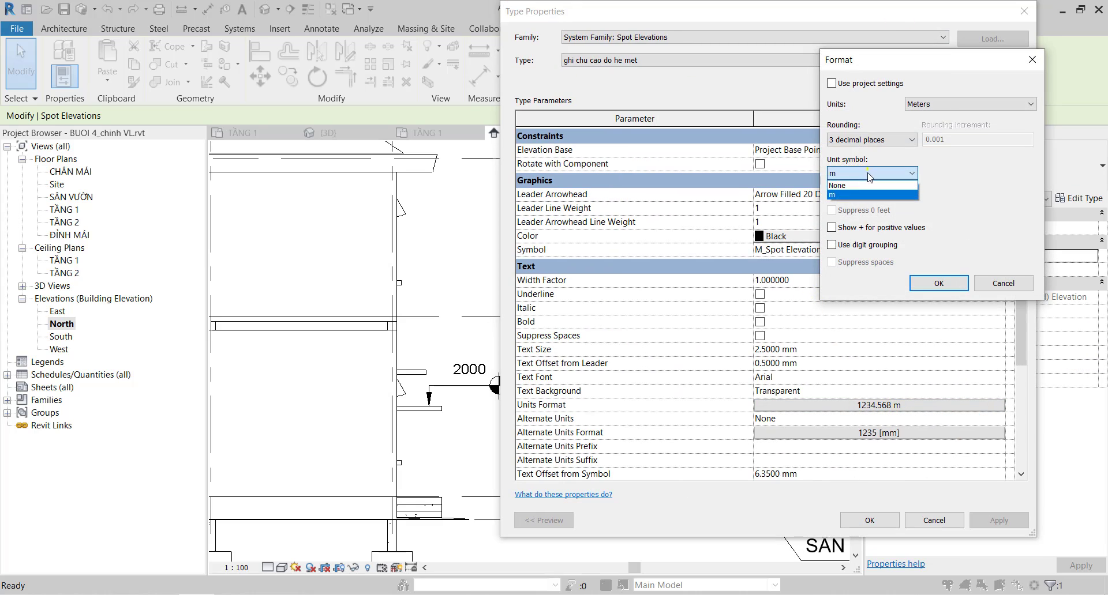
click(862, 182)
click(947, 284)
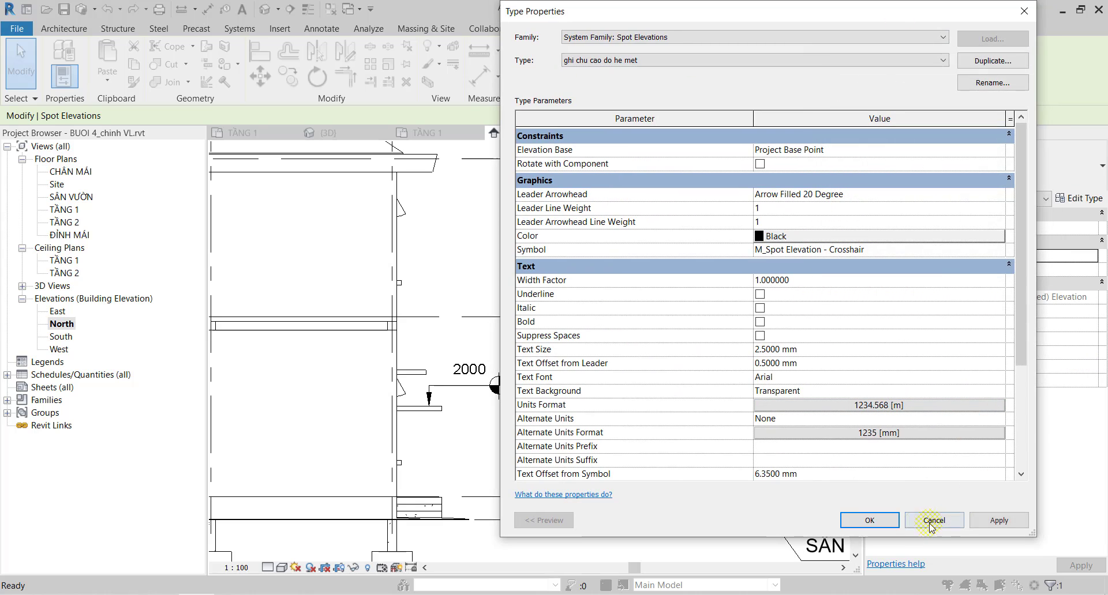
click(999, 521)
drag(809, 17, 1056, 39)
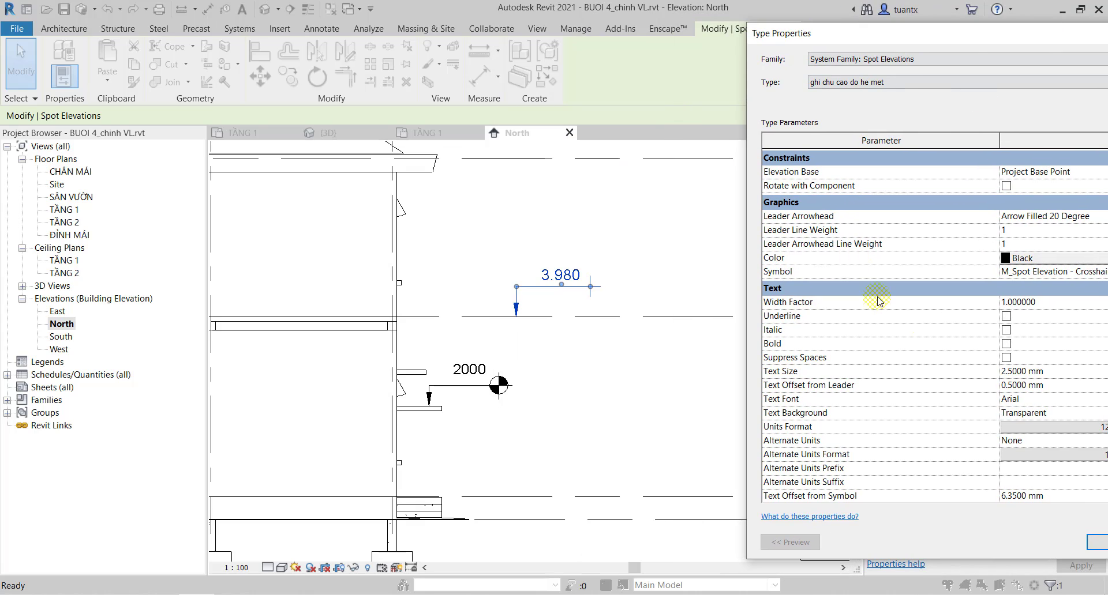
click(1081, 548)
Switch the 2000 spot elevation to the 'ghi chu cao do he met' type, reading 2.000.
click(729, 452)
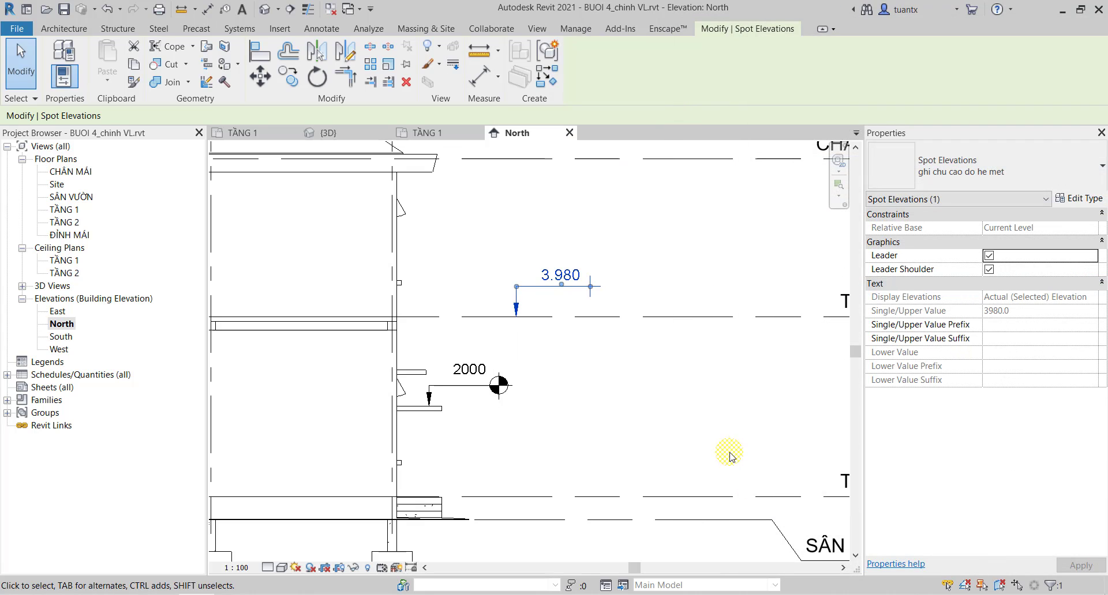
scroll(633, 371, down, 3)
click(575, 358)
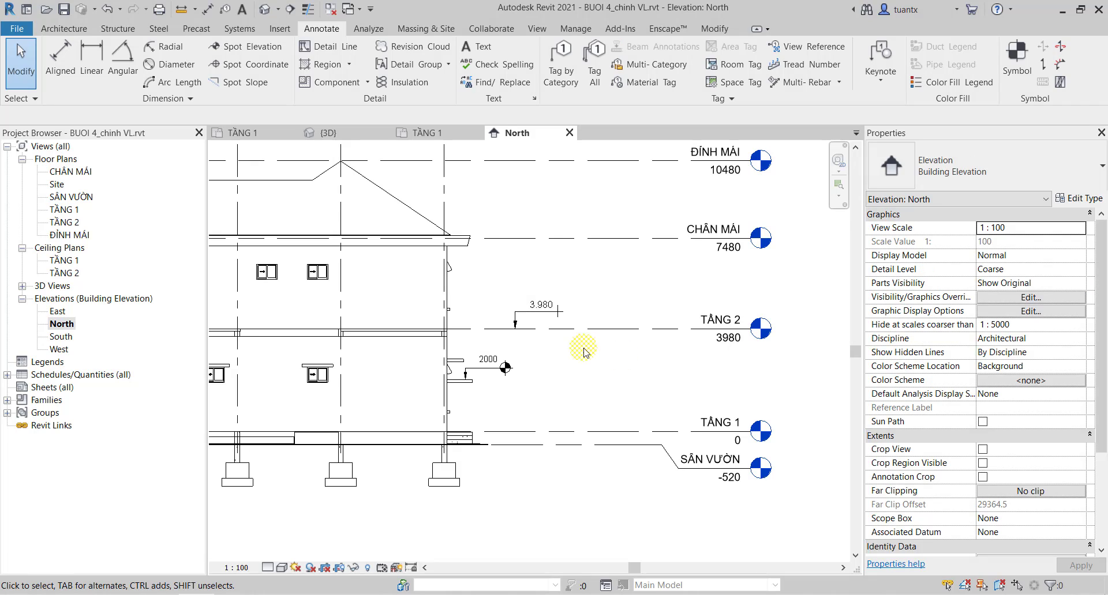
scroll(570, 321, up, 3)
scroll(569, 321, down, 2)
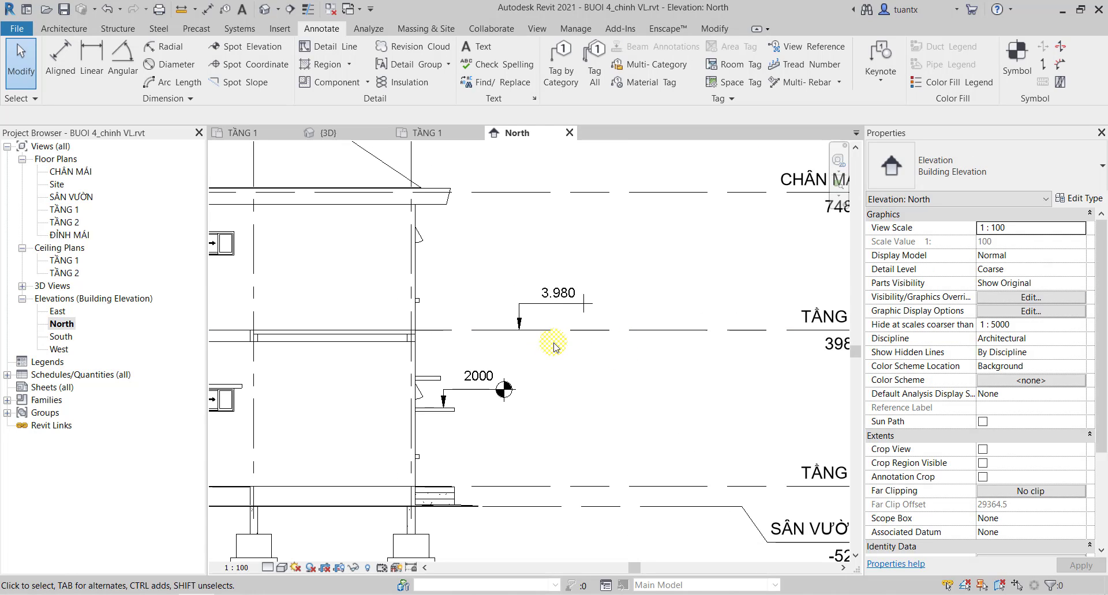
click(472, 393)
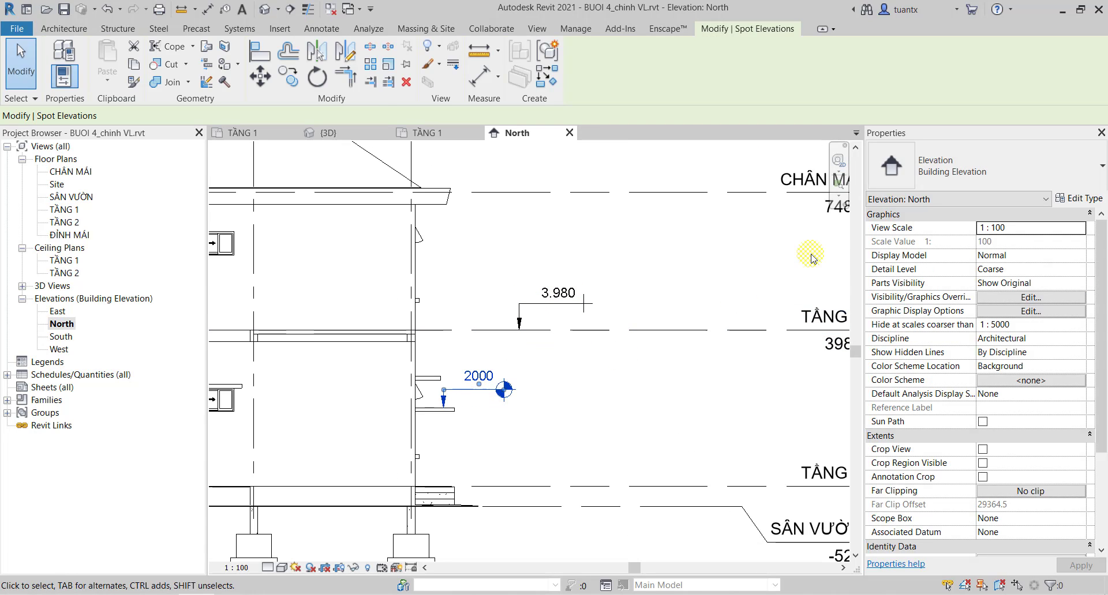
click(955, 176)
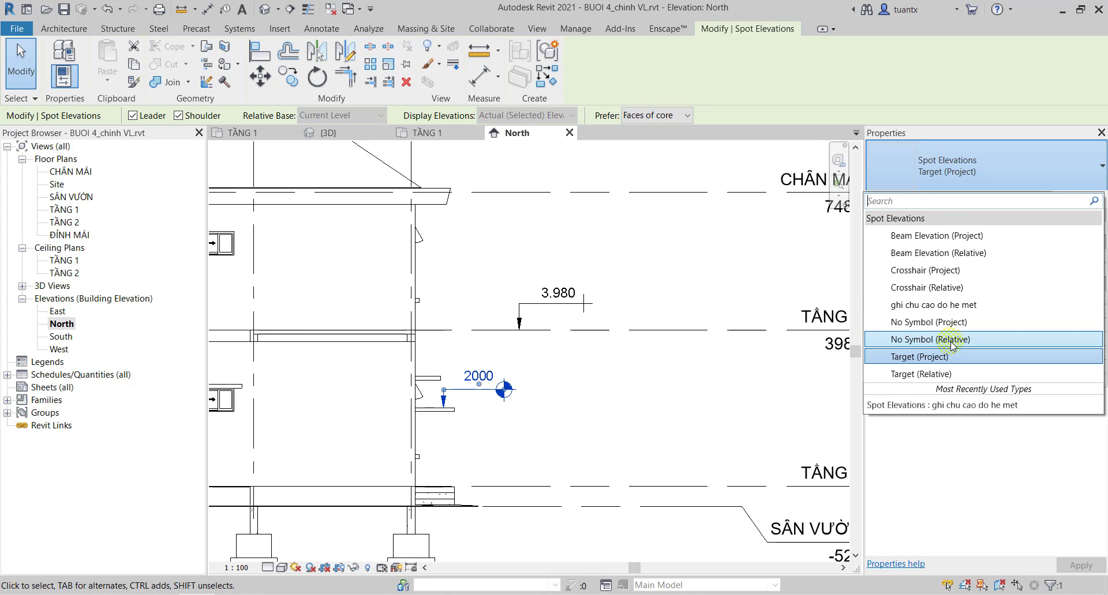
click(949, 310)
click(670, 424)
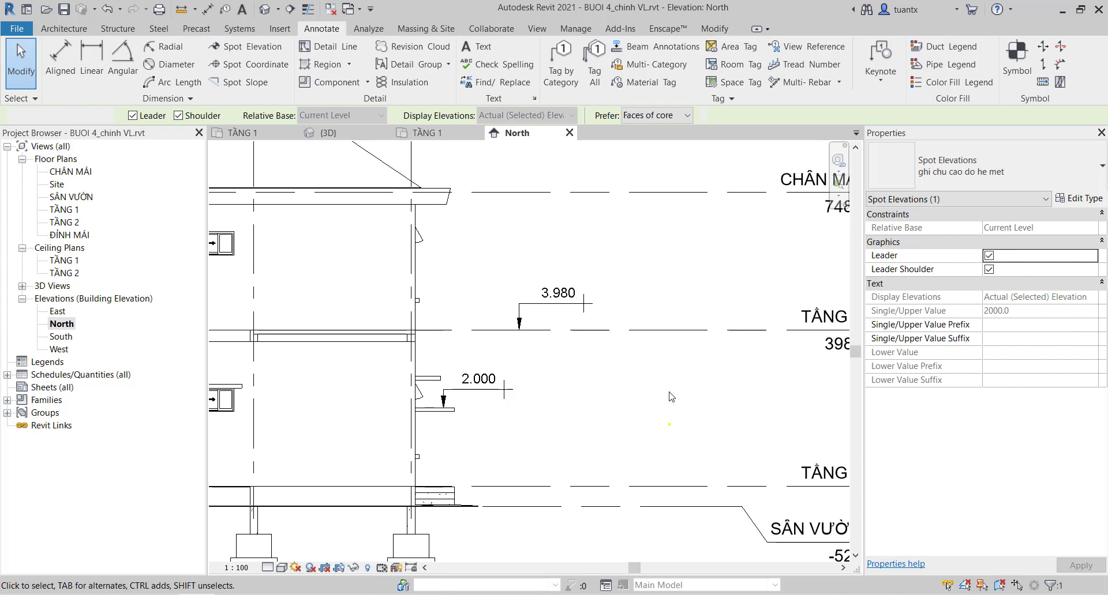
Give the TẦNG 1 plan's spot elevation the metre type, then return to the North elevation roof.
double_click(68, 215)
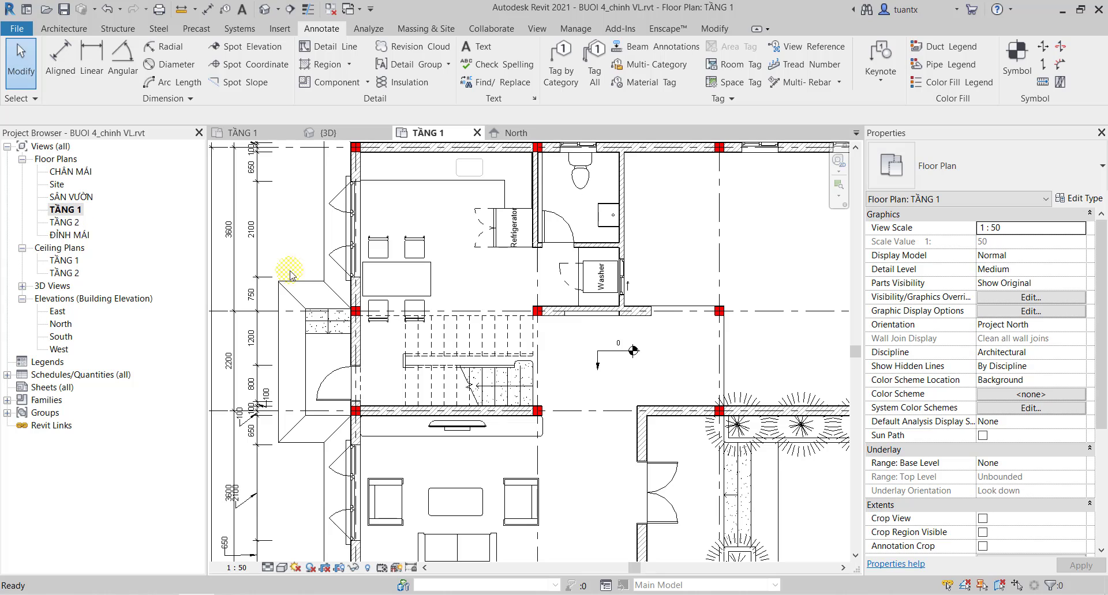
click(612, 356)
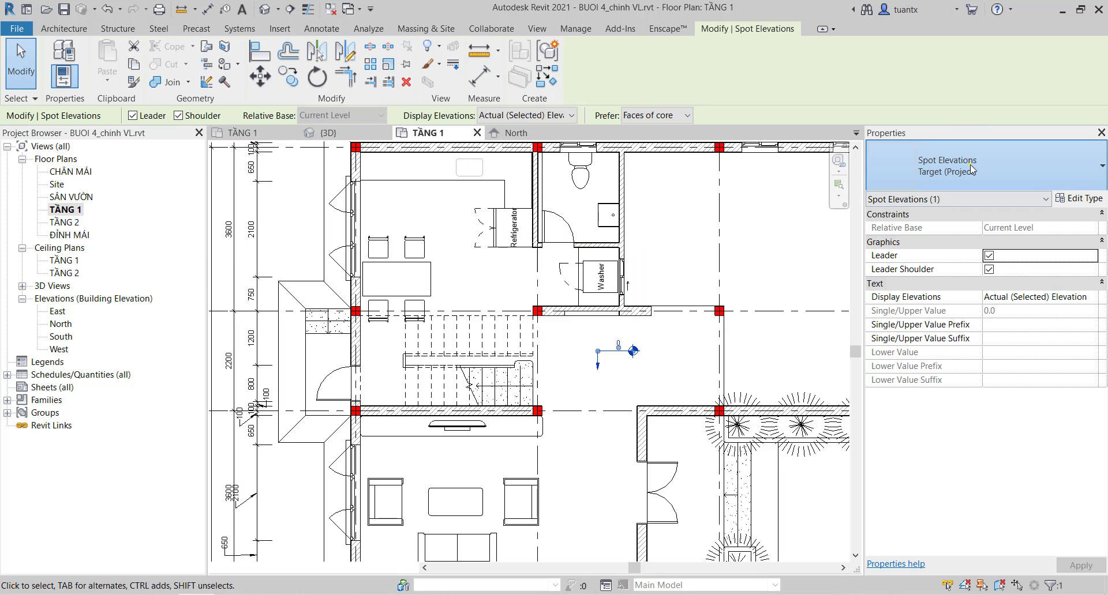
click(951, 183)
click(935, 305)
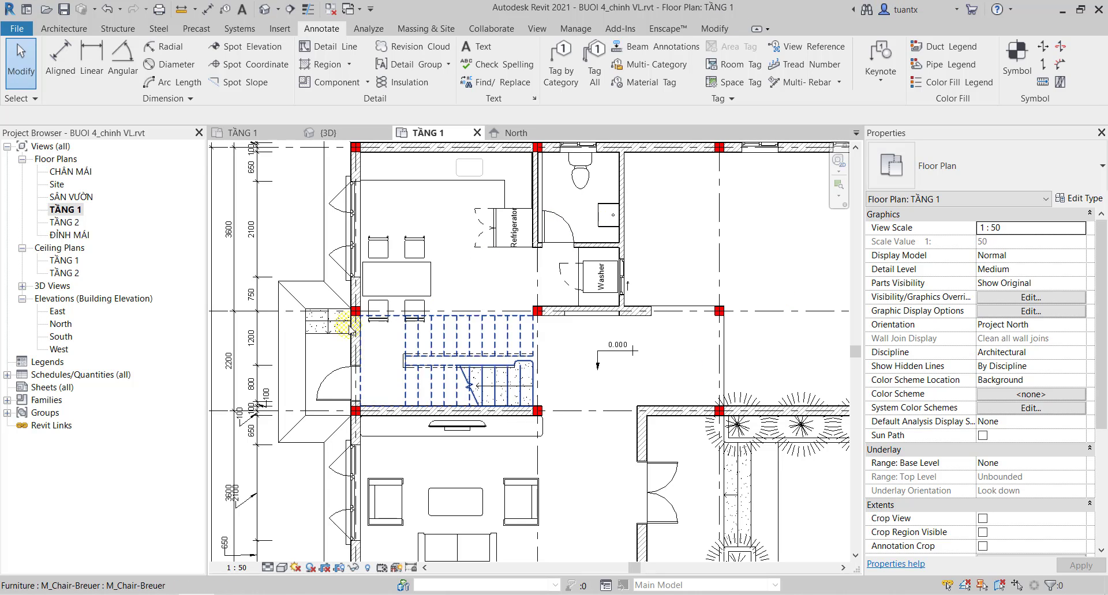
double_click(61, 324)
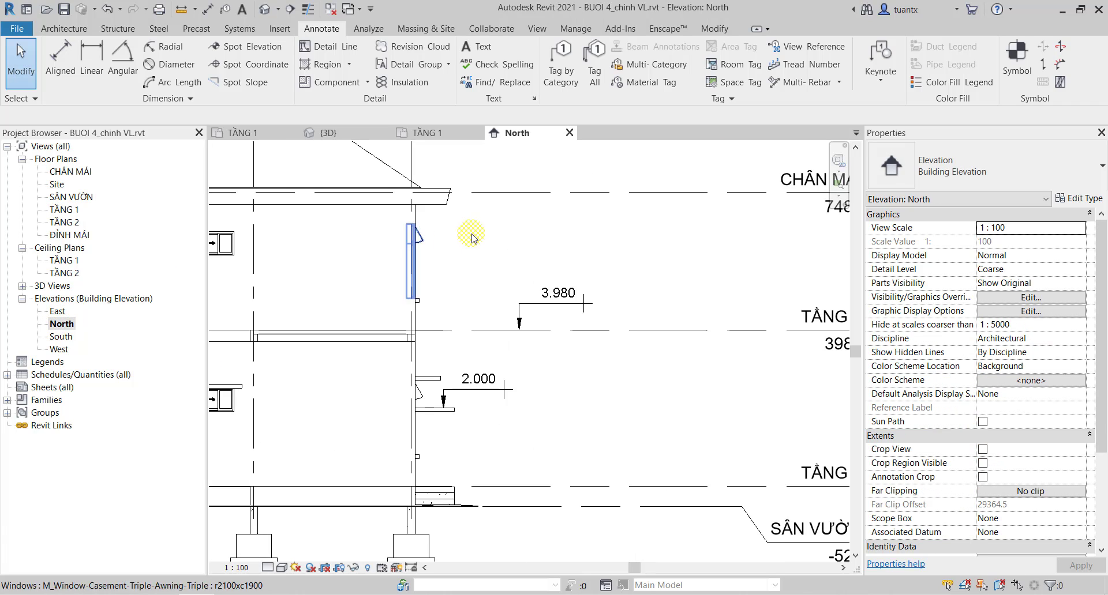
scroll(425, 291, up, 4)
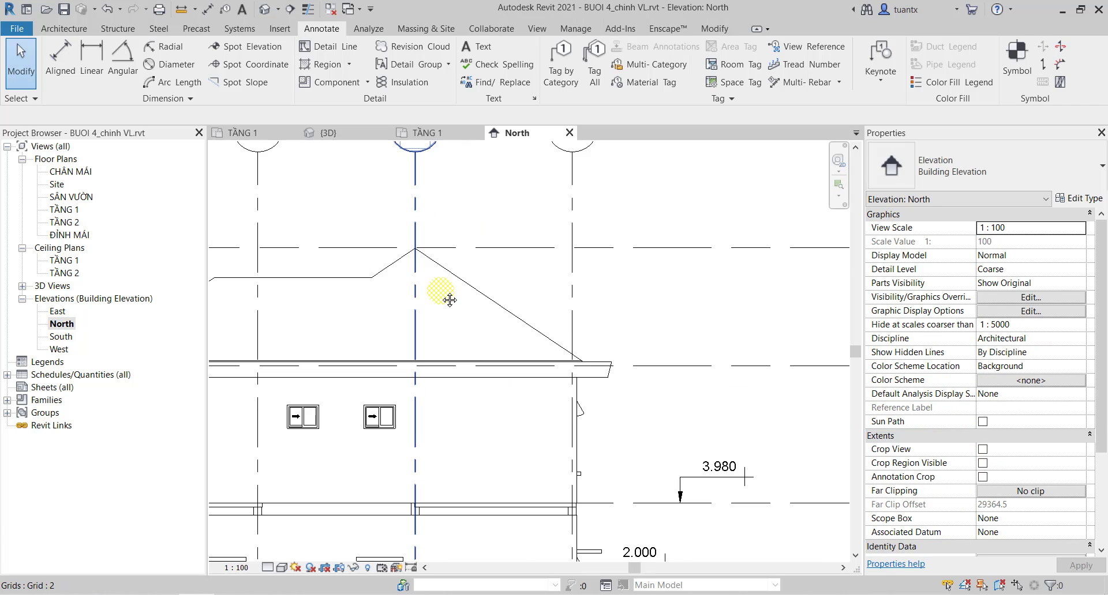
middle_drag(445, 297, 633, 267)
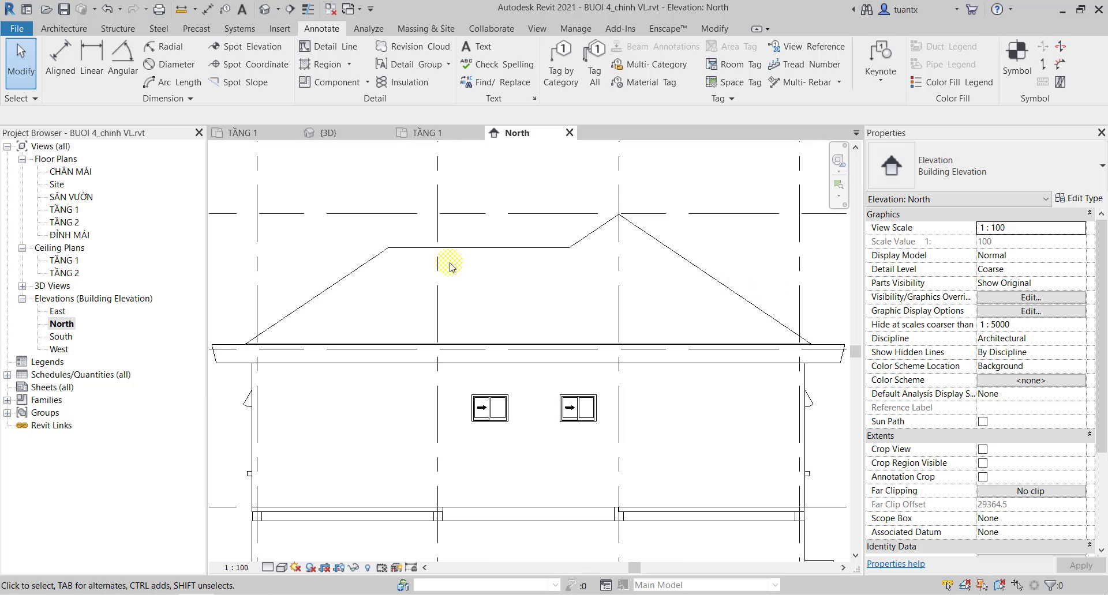
Place a spot slope reading 477 / 1000 above the right roof edge.
click(226, 84)
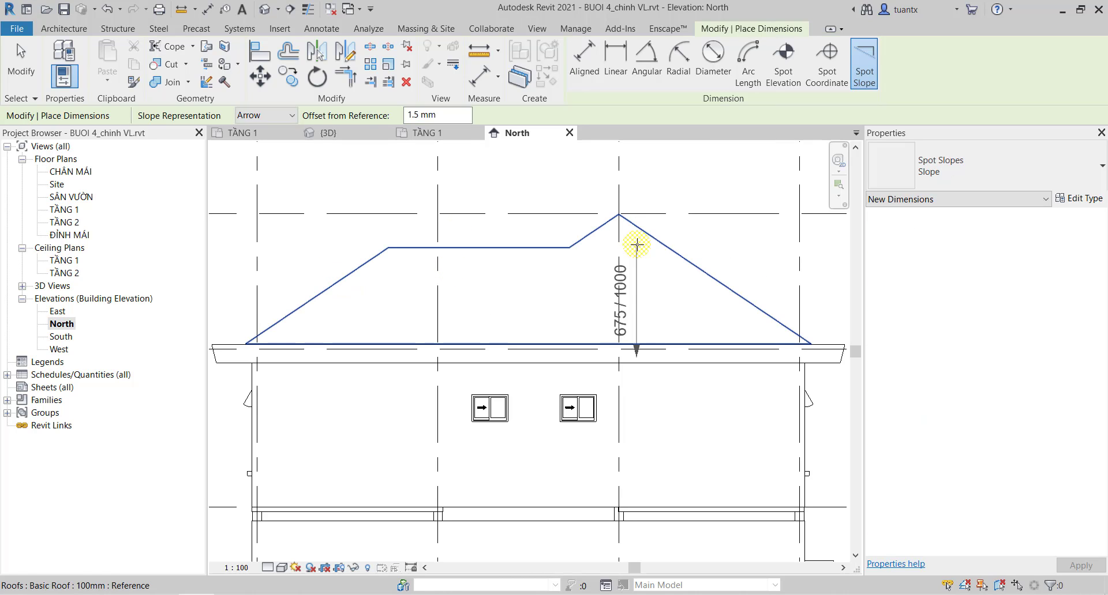
click(668, 244)
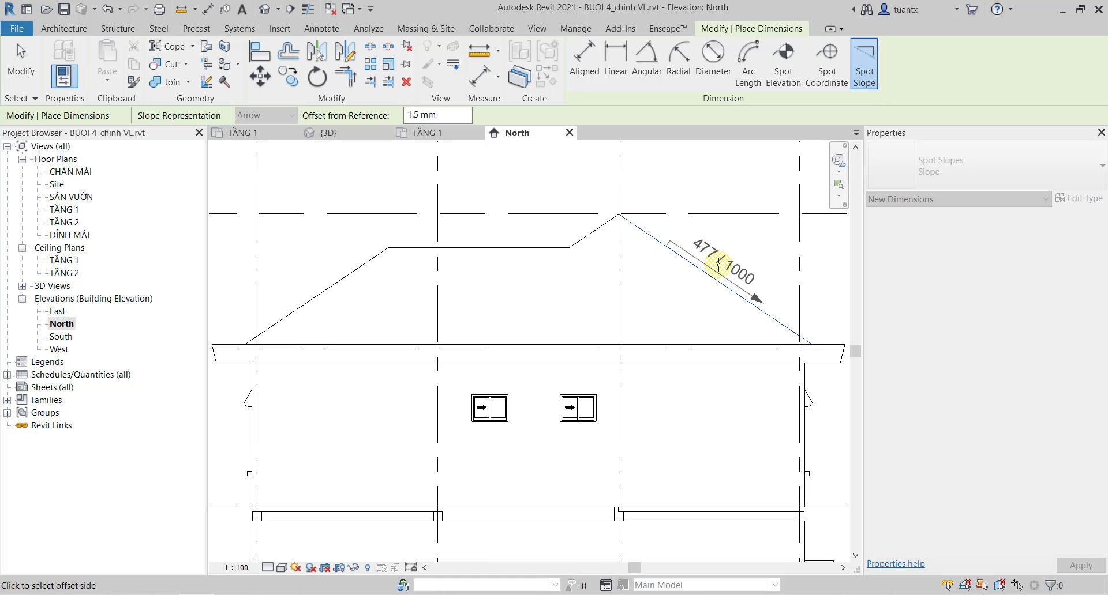
click(736, 243)
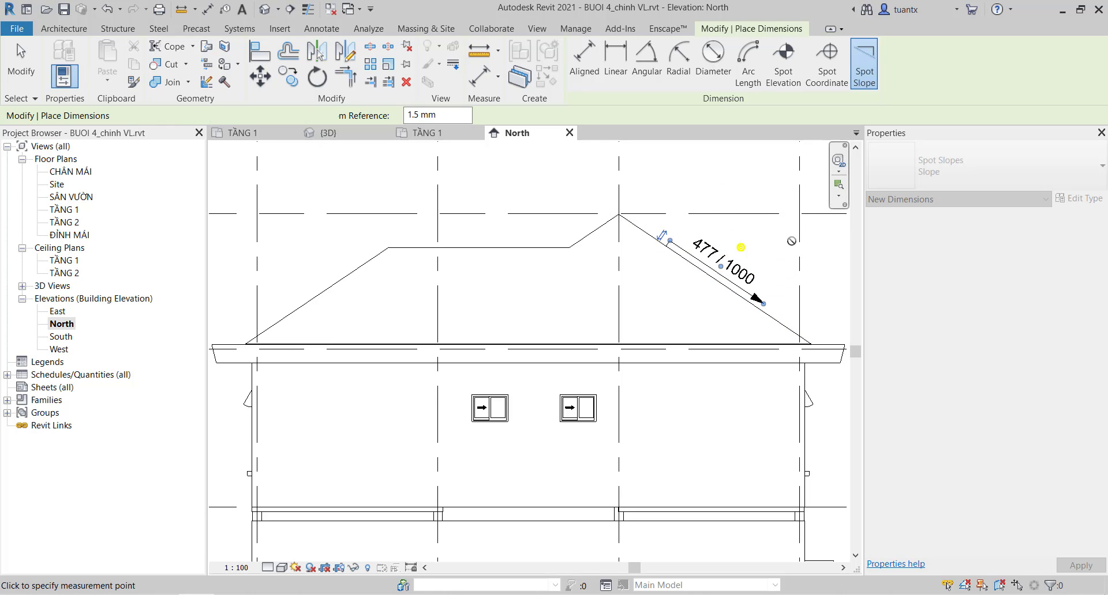
scroll(740, 243, up, 2)
middle_drag(741, 243, 634, 234)
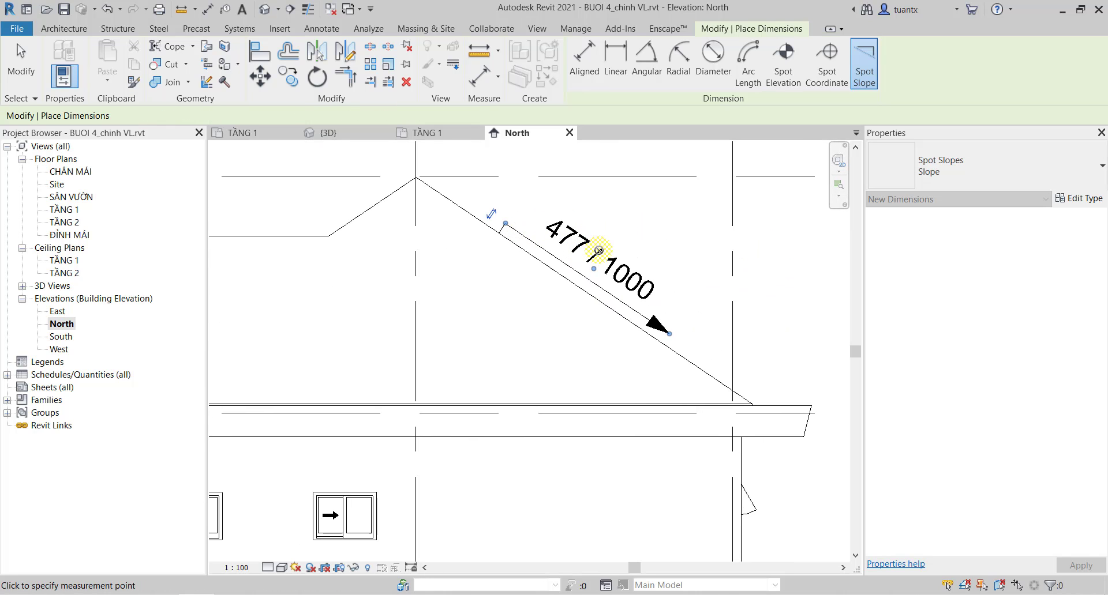
key(Escape)
key(Escape)
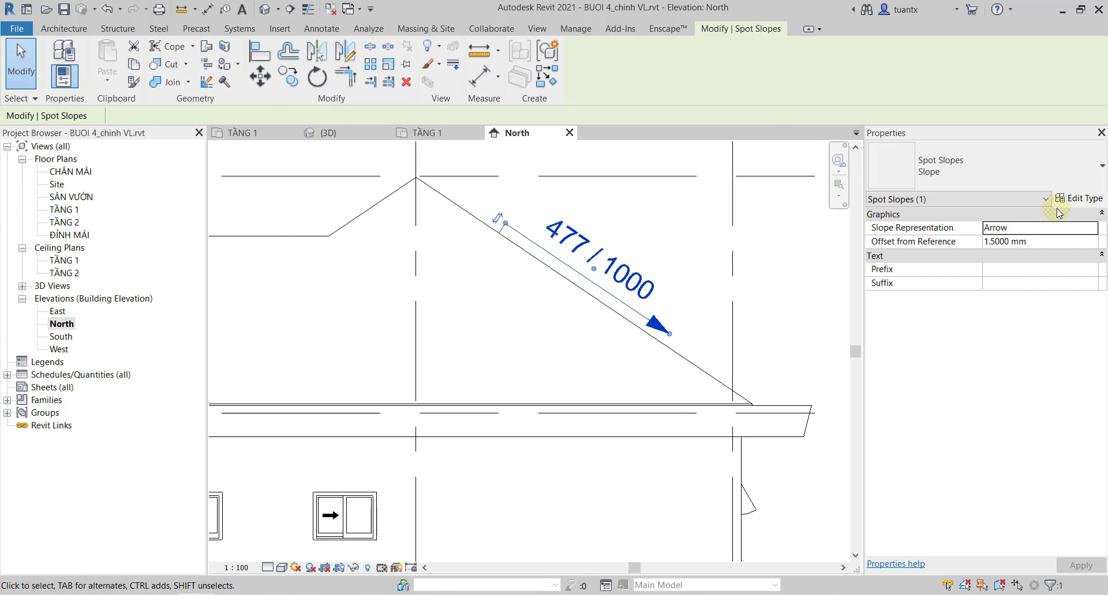
Duplicate the Slope type as 'ghi chu do doc mai' with 2.5 mm text and 0.5 mm leader offset.
click(1092, 202)
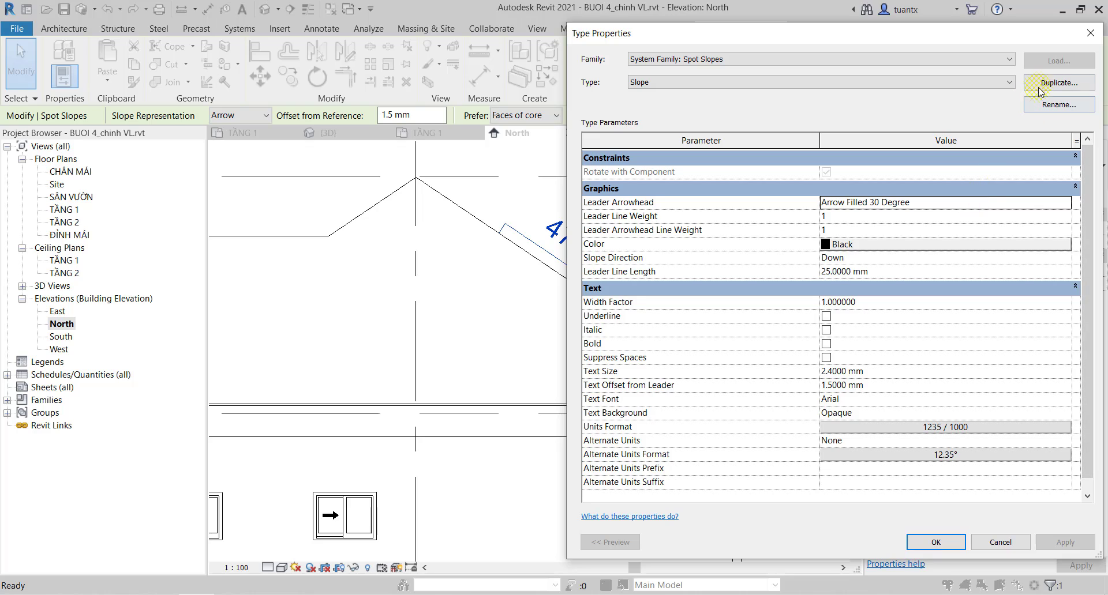
click(1042, 84)
text(ghi chu do doc mai)
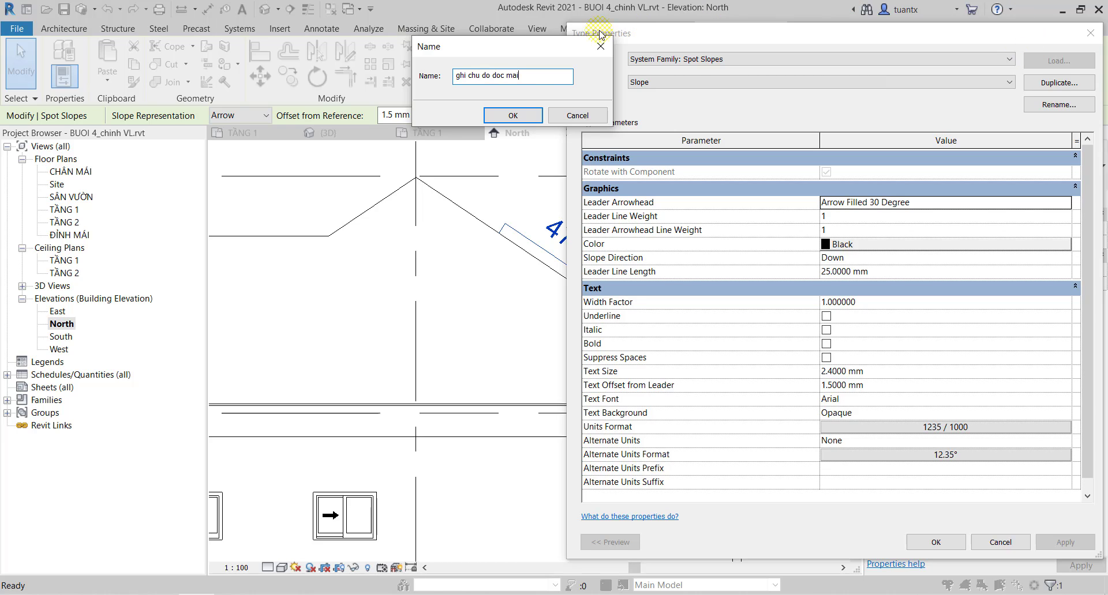
click(513, 116)
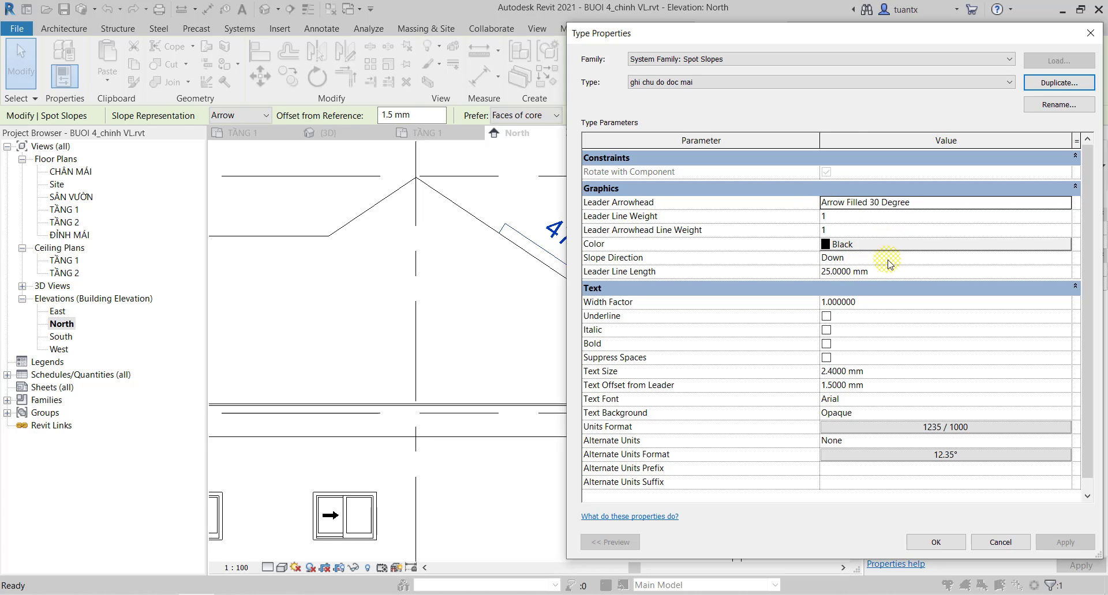
mouse_move(838, 41)
mouse_down()
mouse_move(905, 39)
mouse_move(819, 36)
mouse_up()
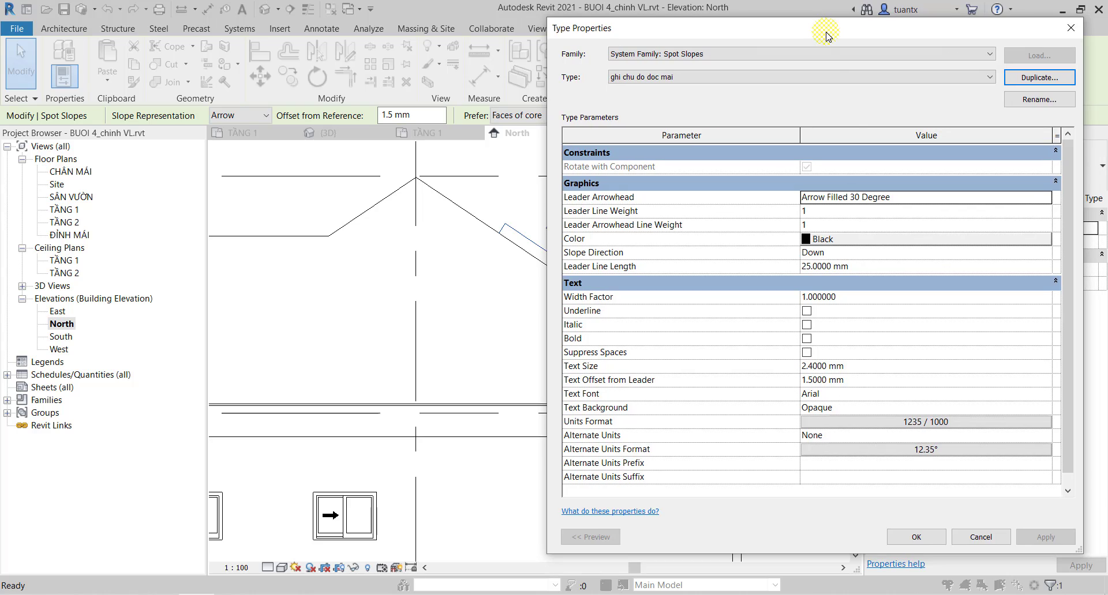
click(858, 367)
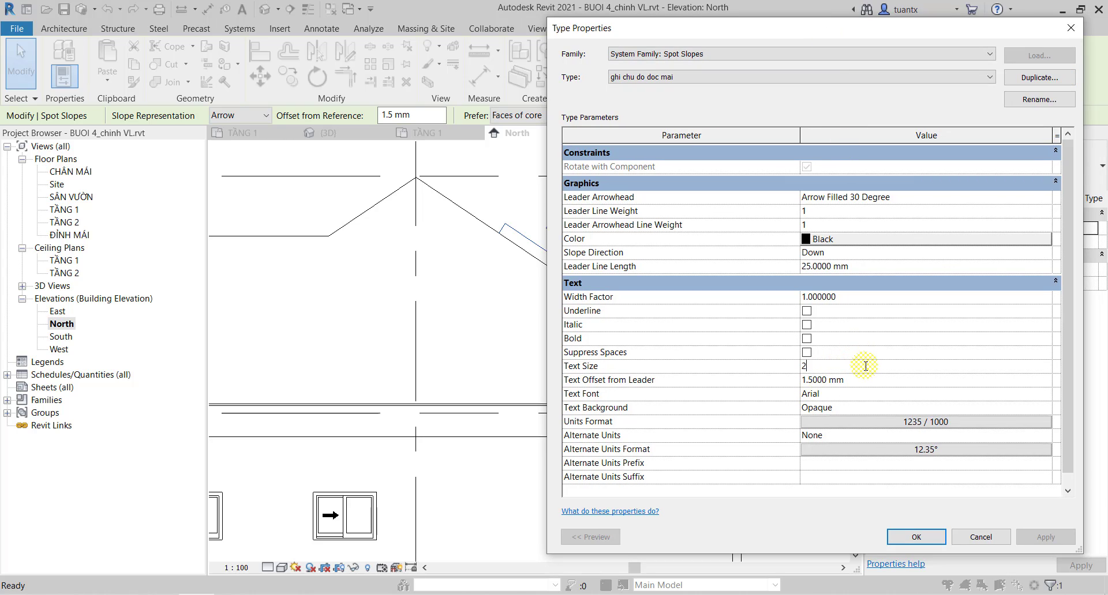
text(.5)
click(871, 384)
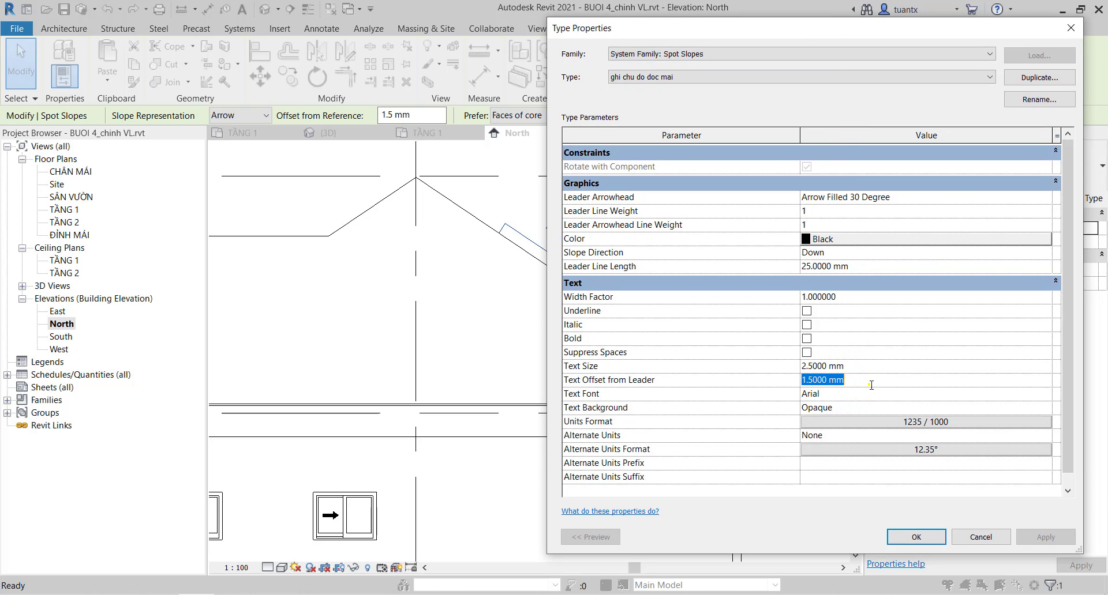
Set the spot slope type's units to Percentage following project settings, so the roof reads 47.7%.
click(877, 424)
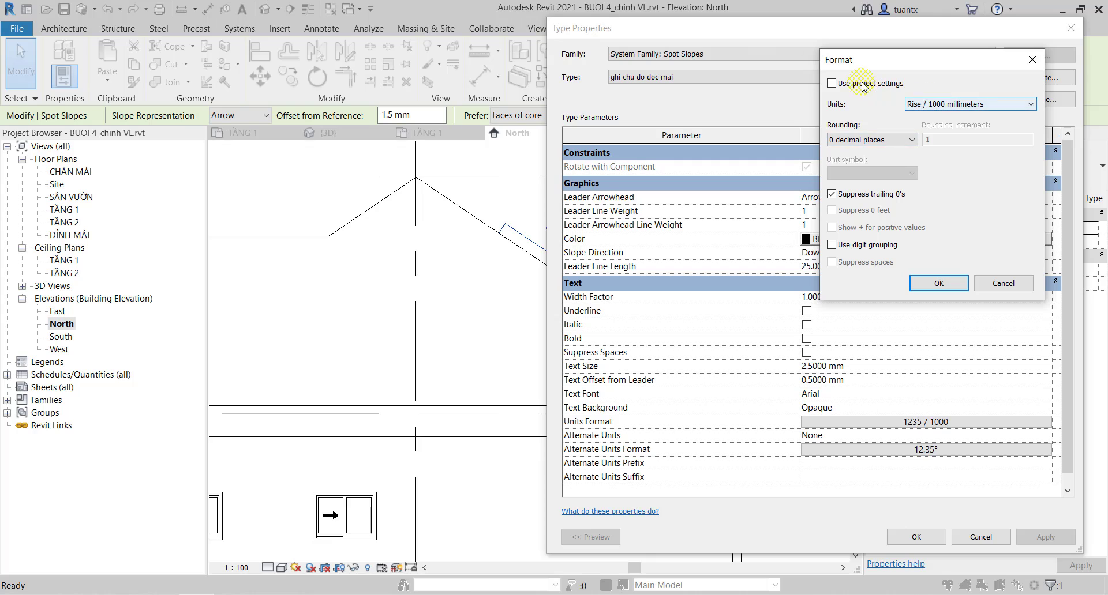
click(936, 104)
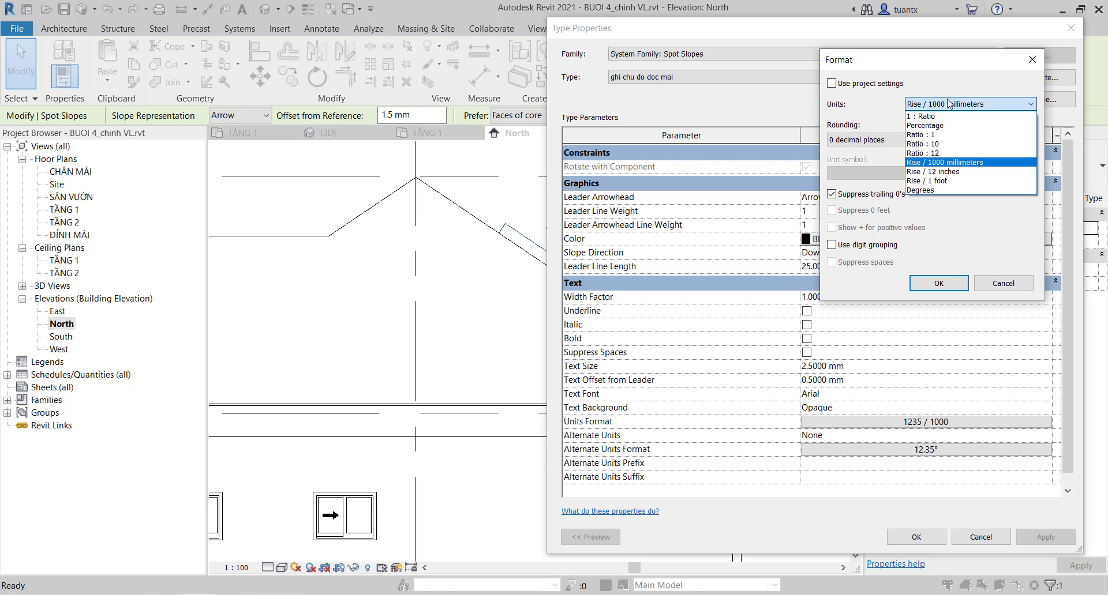
click(932, 119)
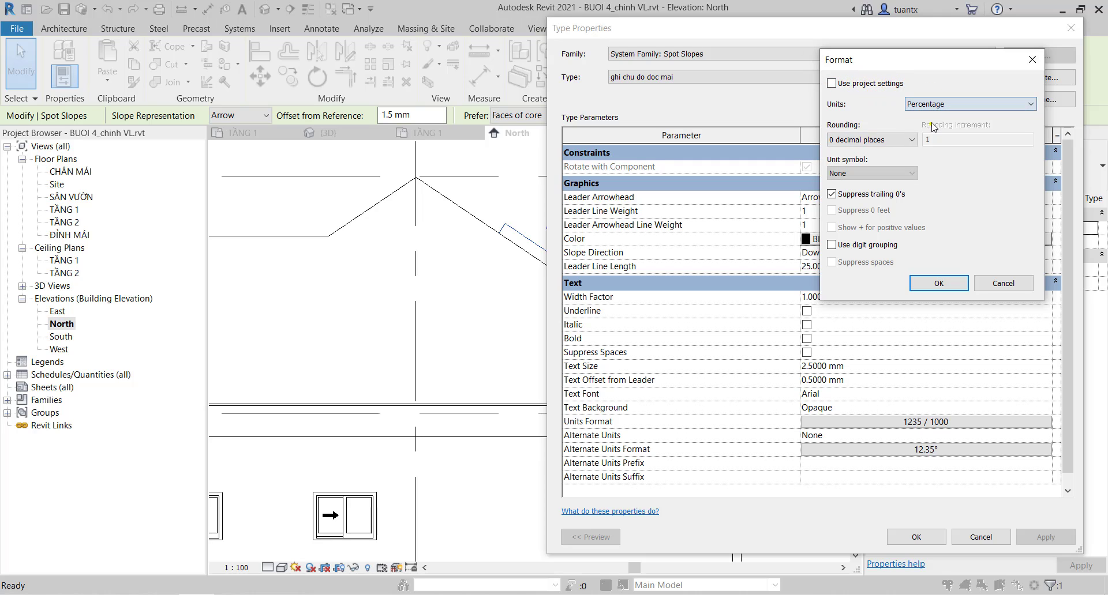
click(831, 84)
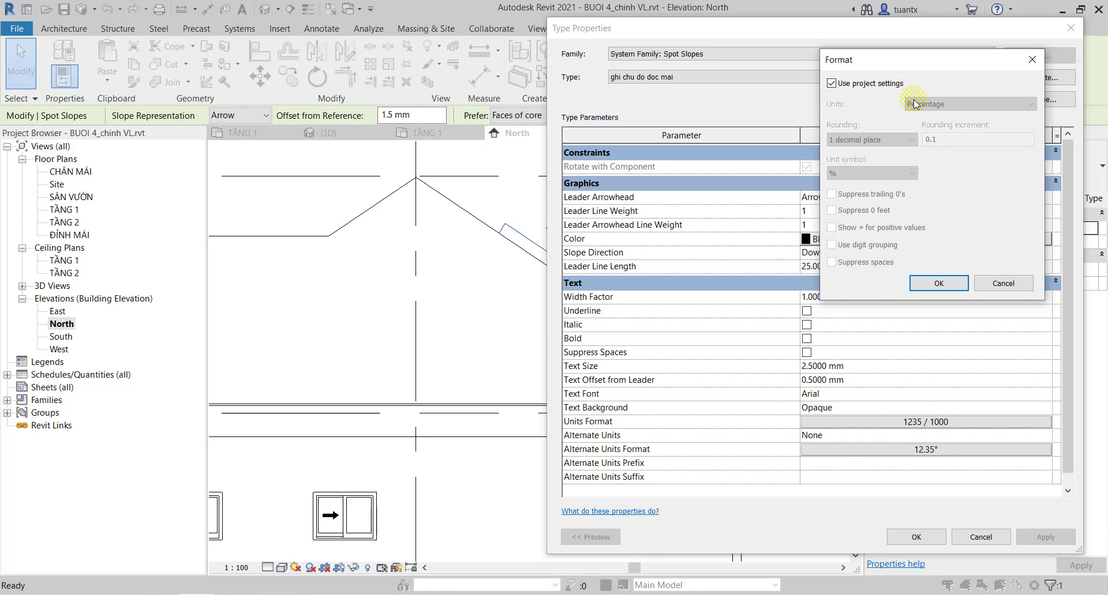
click(939, 283)
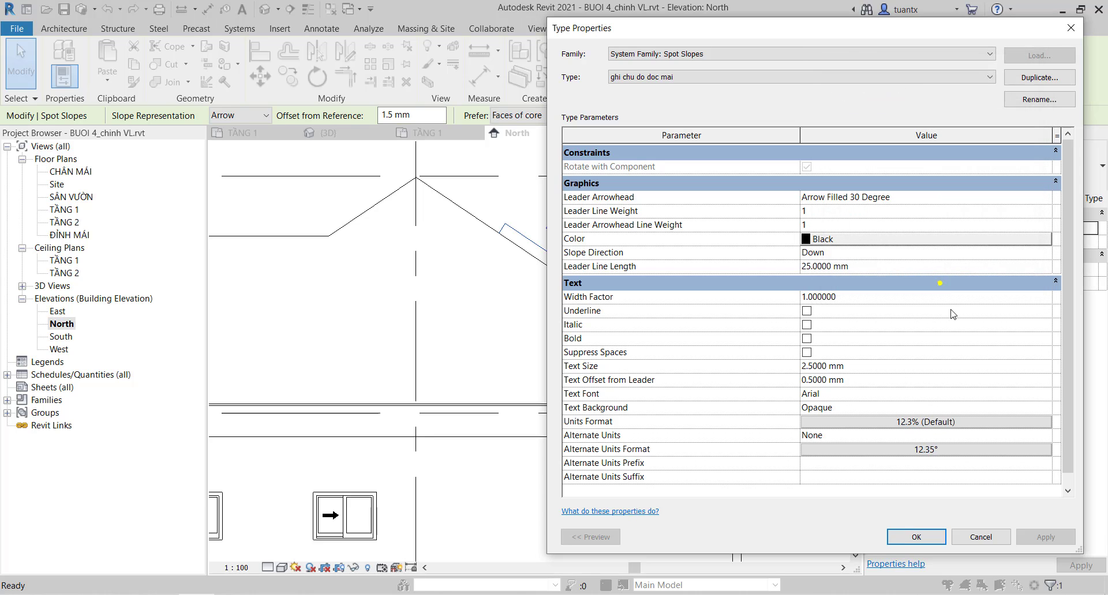
click(916, 532)
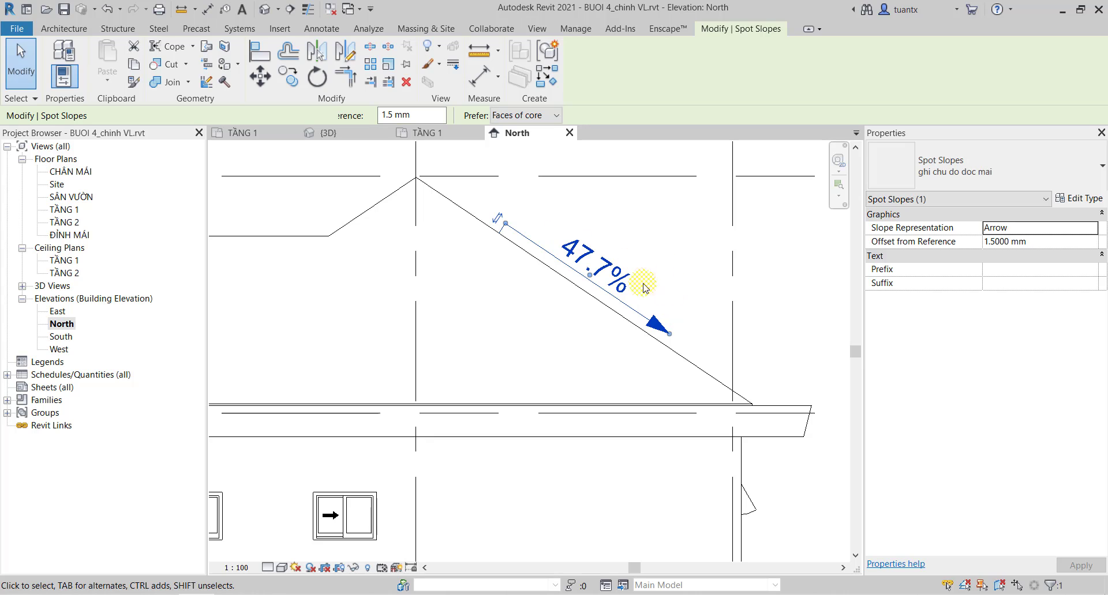
click(696, 255)
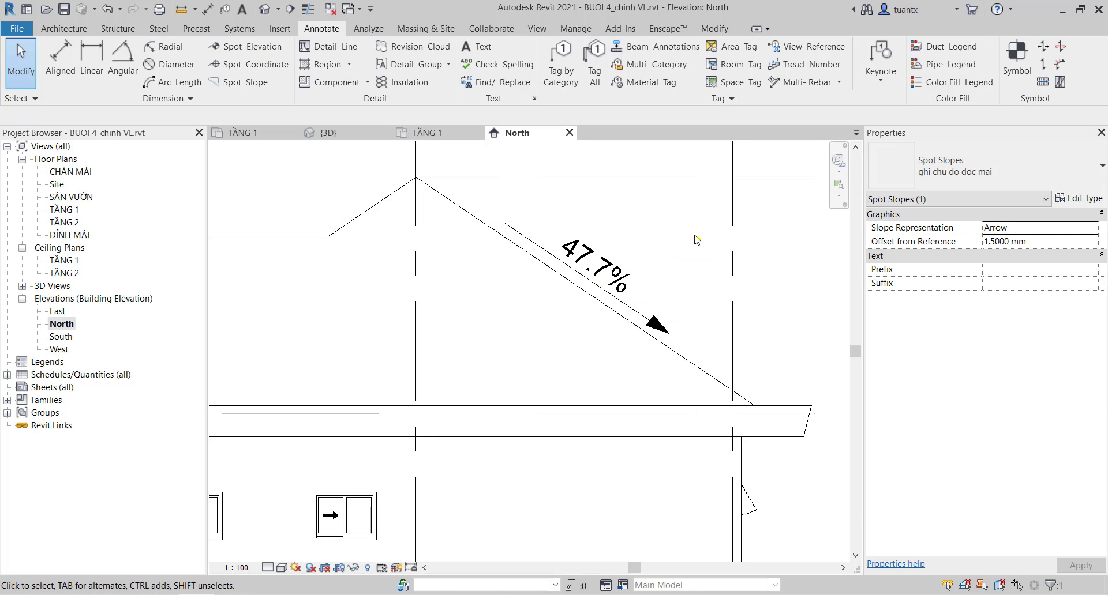
click(576, 28)
click(317, 82)
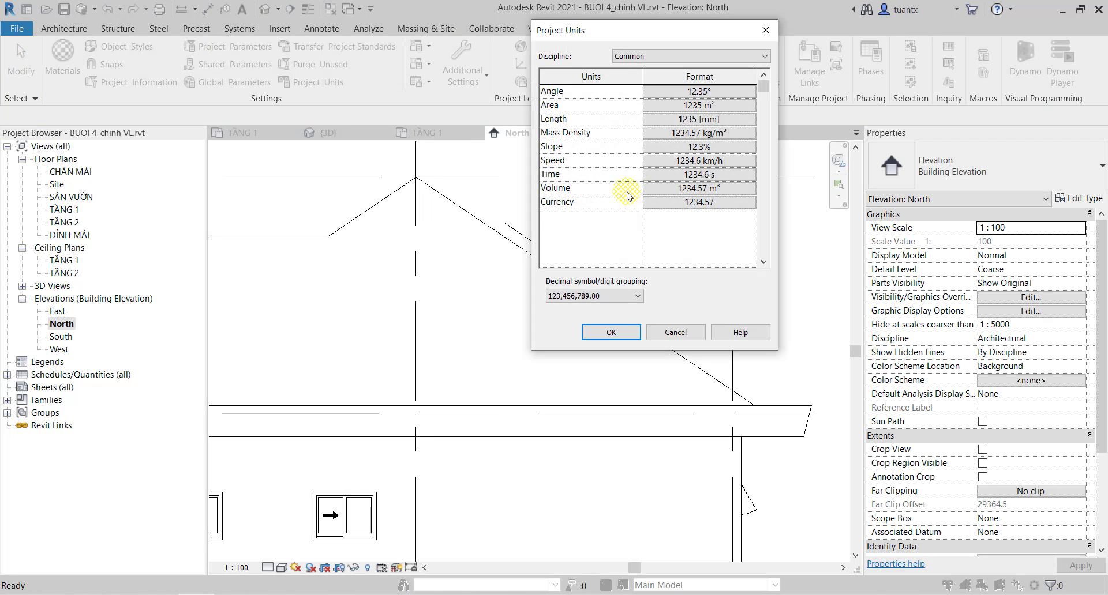
drag(641, 41, 831, 44)
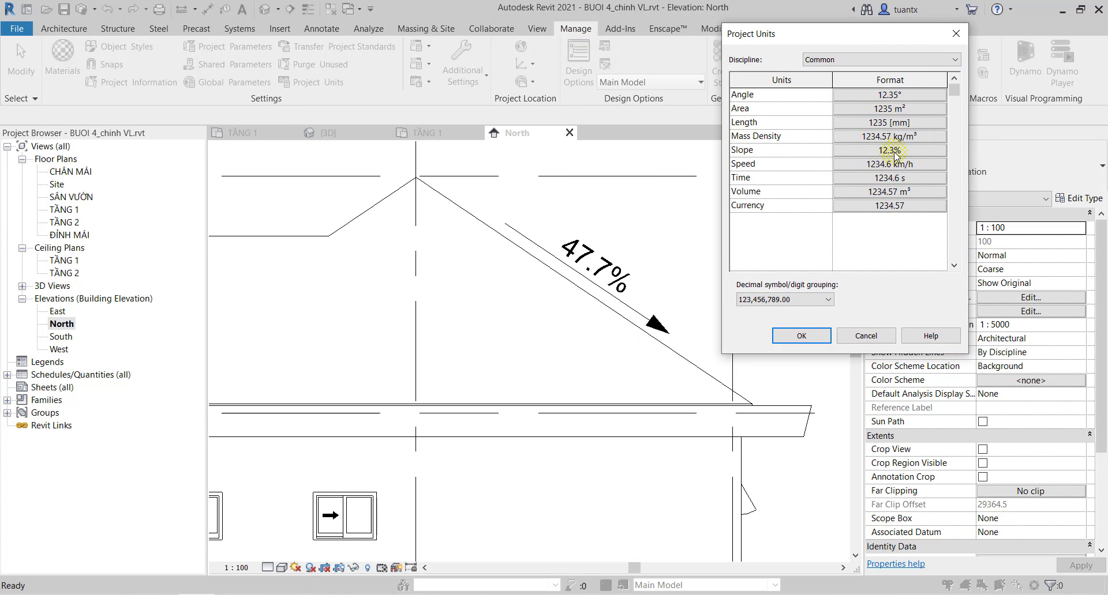
click(801, 336)
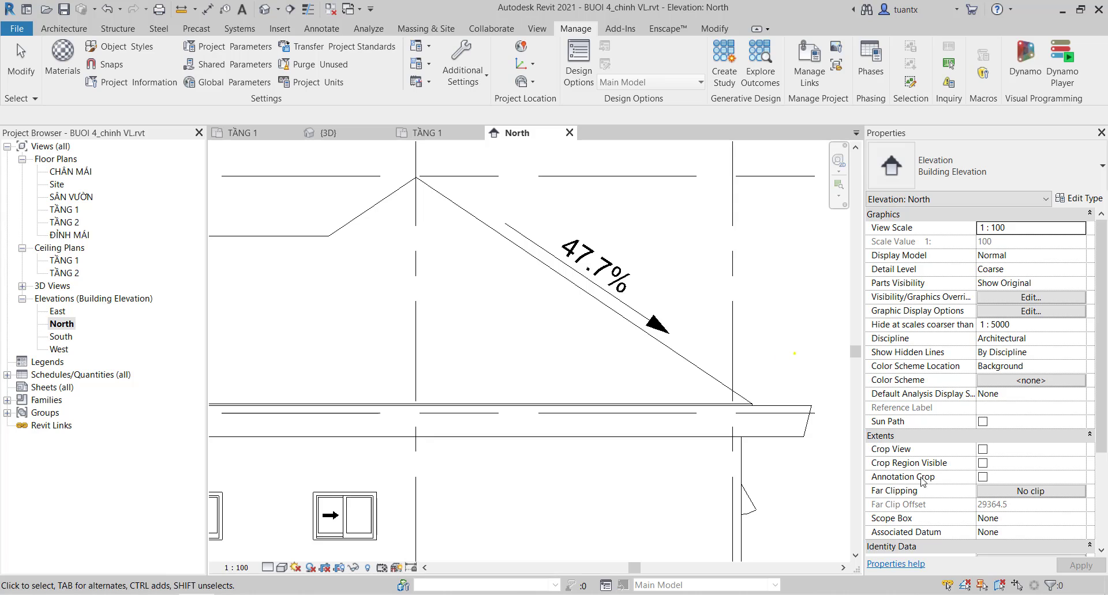
click(626, 293)
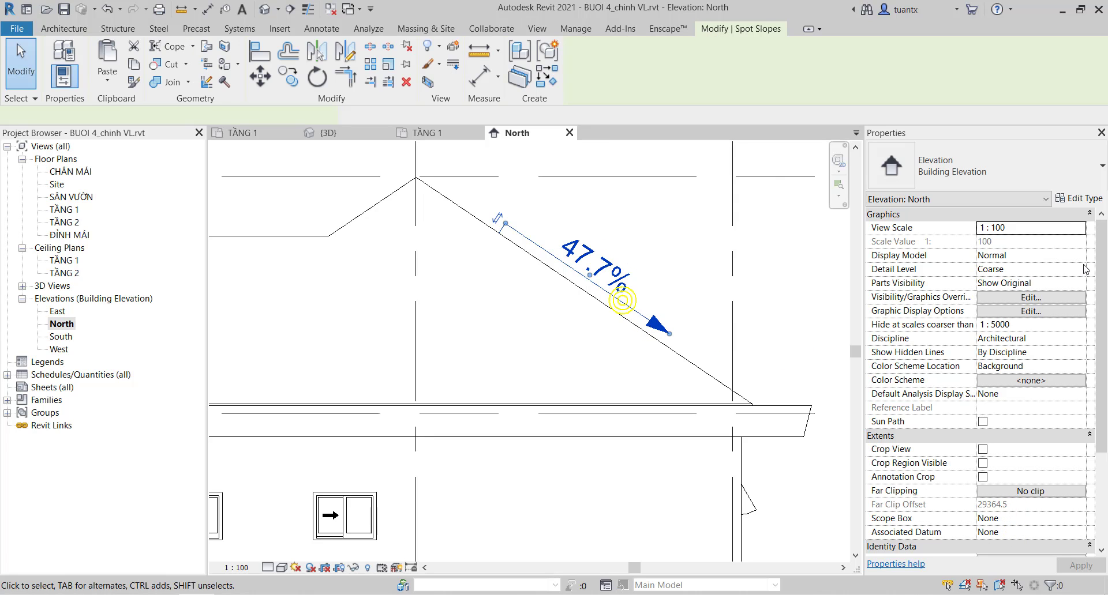
click(1074, 199)
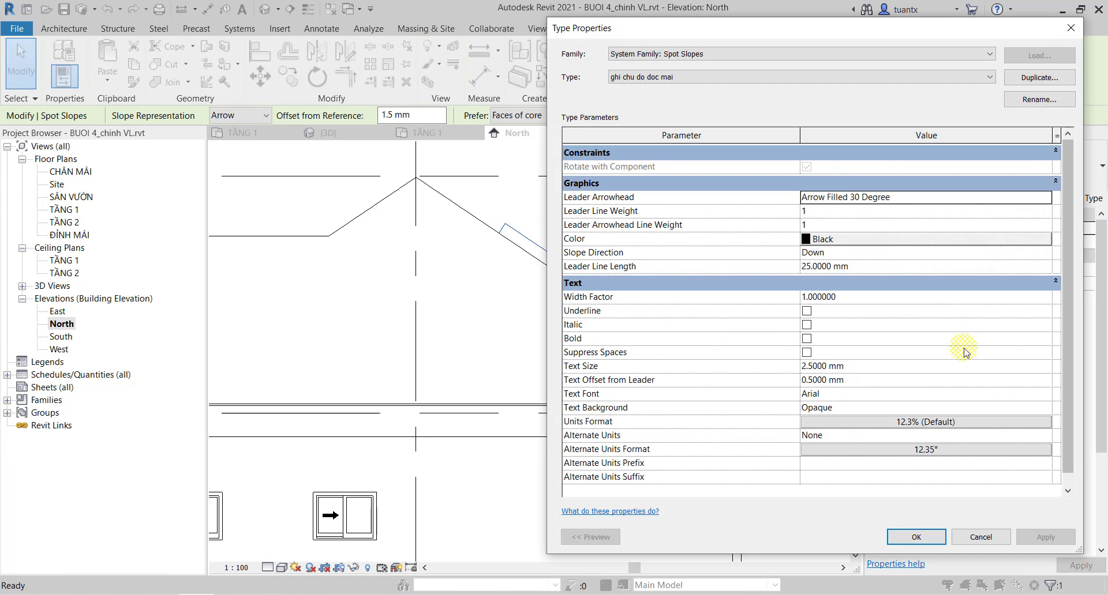
click(896, 425)
click(830, 85)
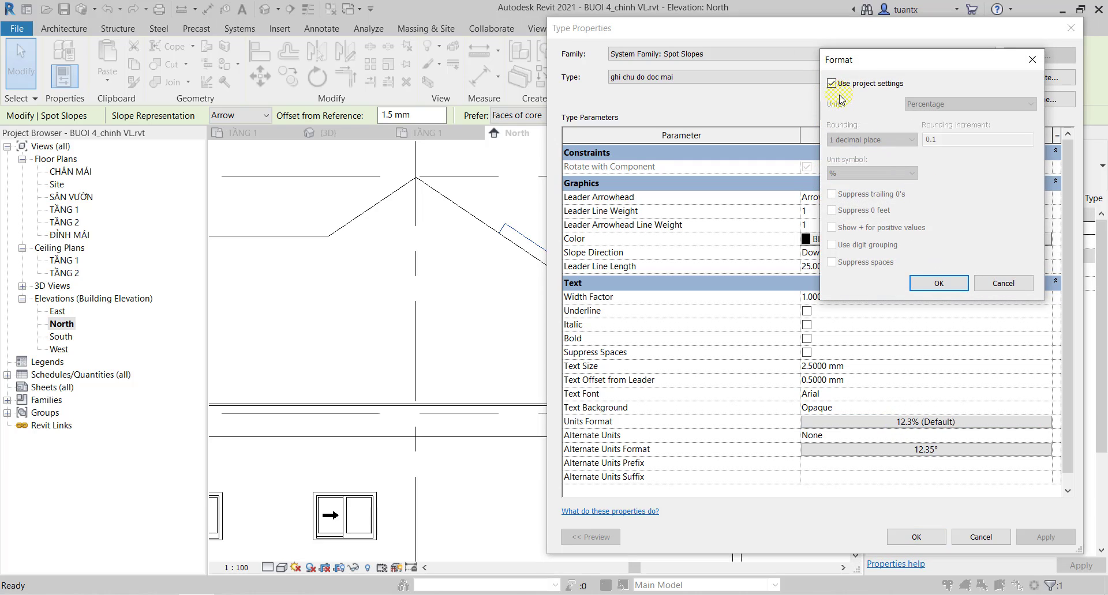
click(951, 284)
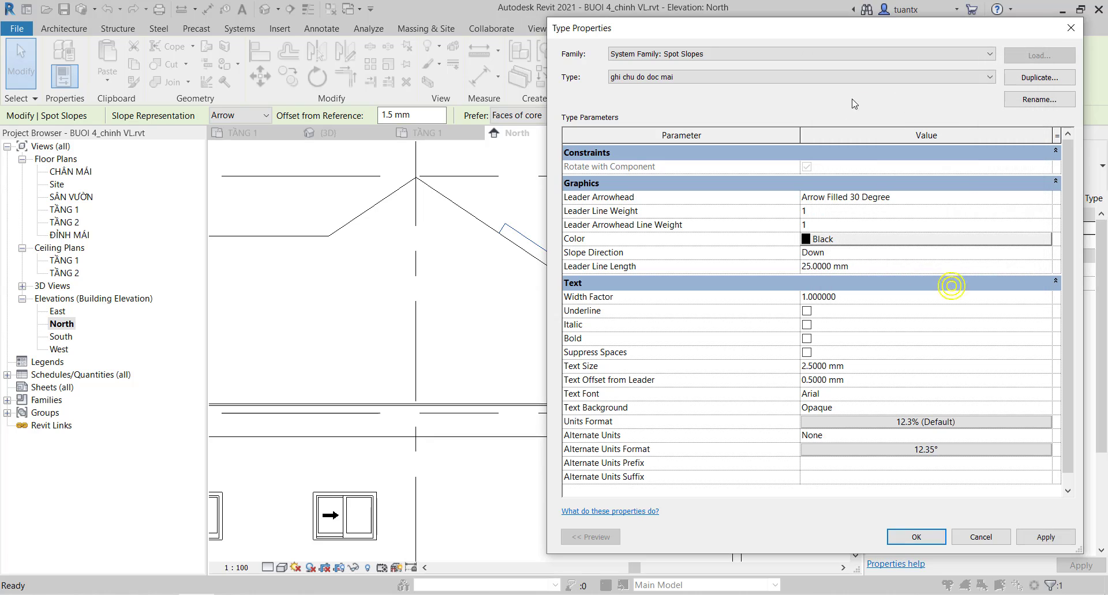
click(916, 536)
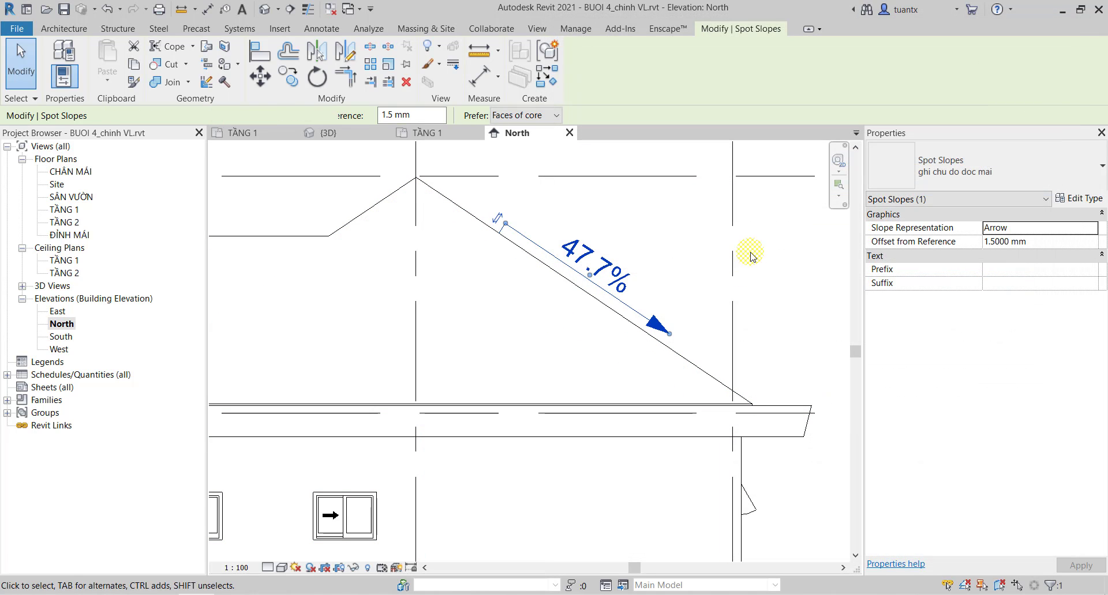
click(744, 252)
scroll(681, 297, down, 3)
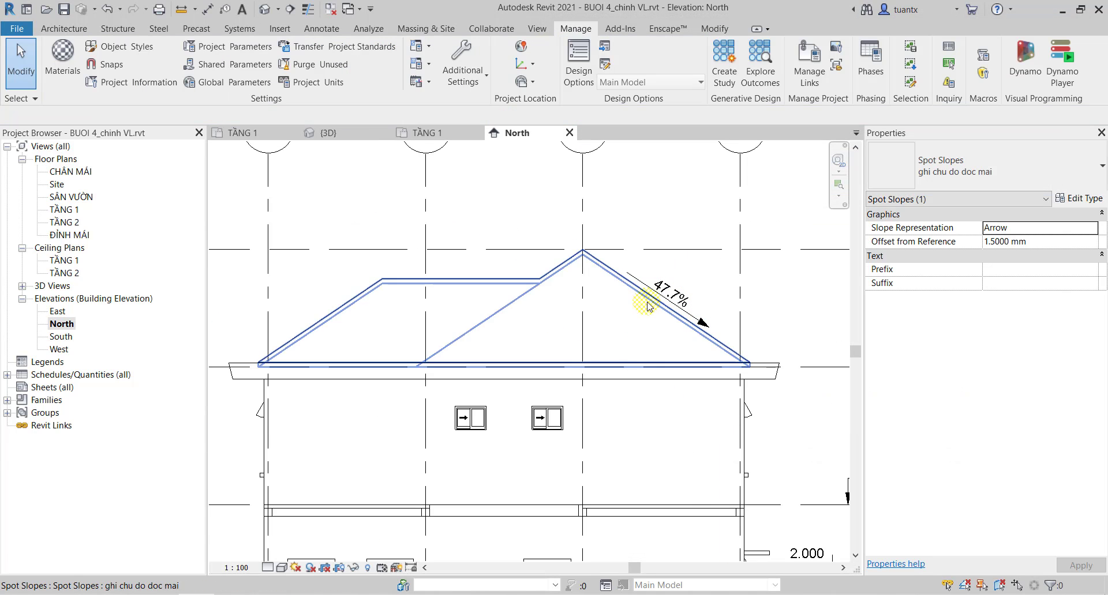
Place a spot slope on the left roof edge and assign it the ghi chu do doc mai type.
click(601, 306)
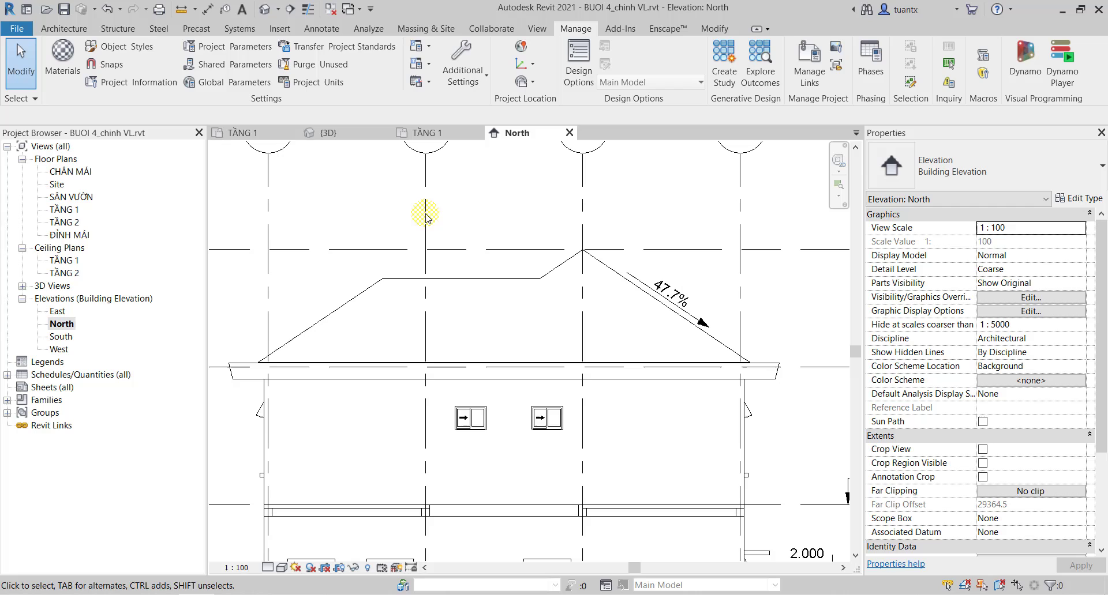
click(321, 28)
click(237, 80)
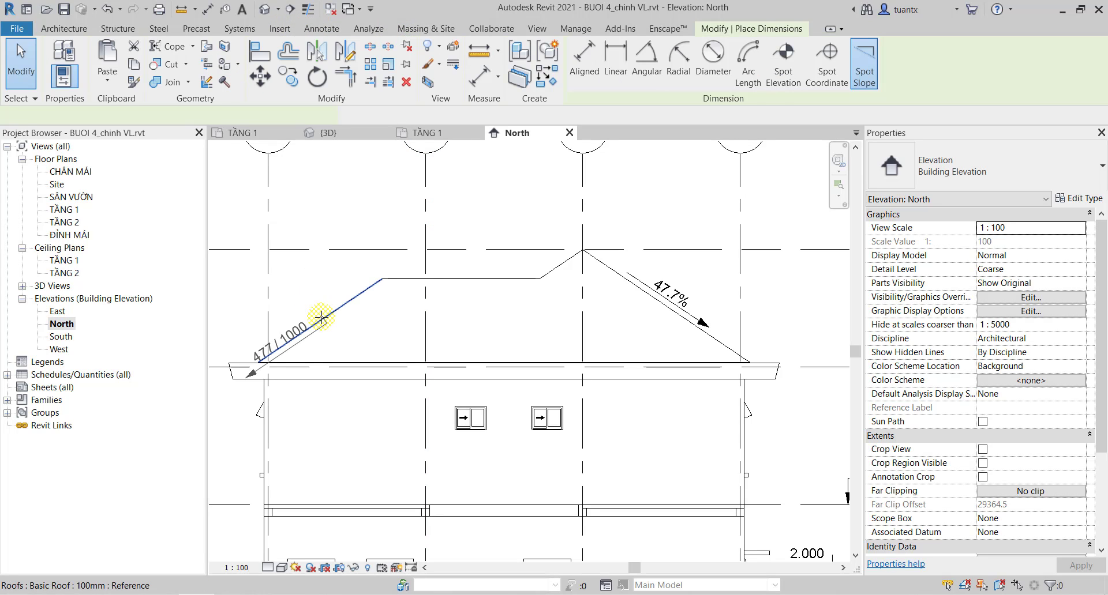
click(346, 301)
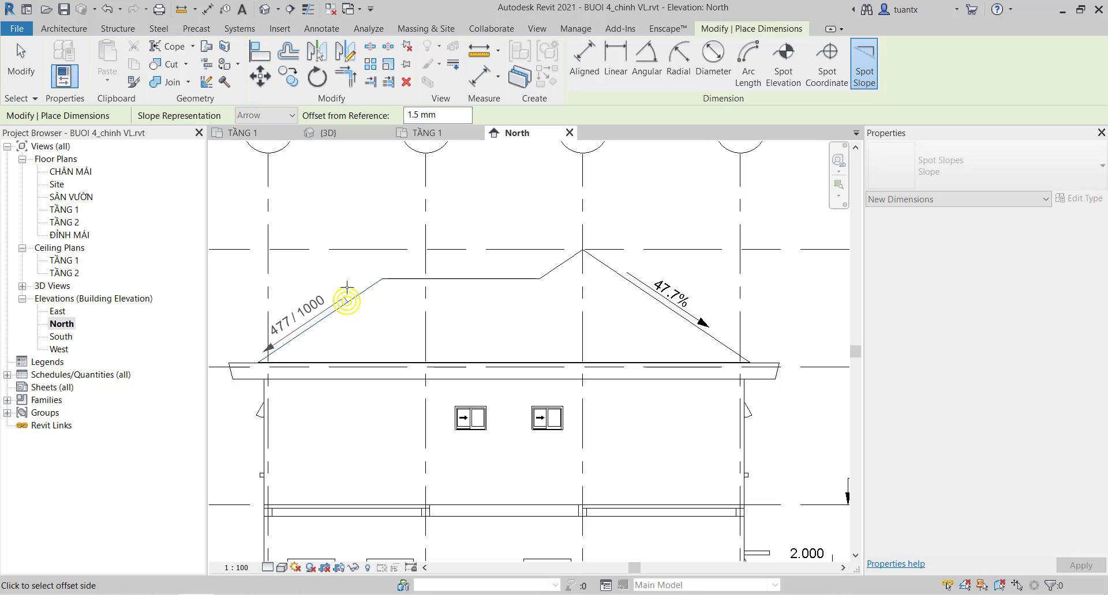
click(347, 288)
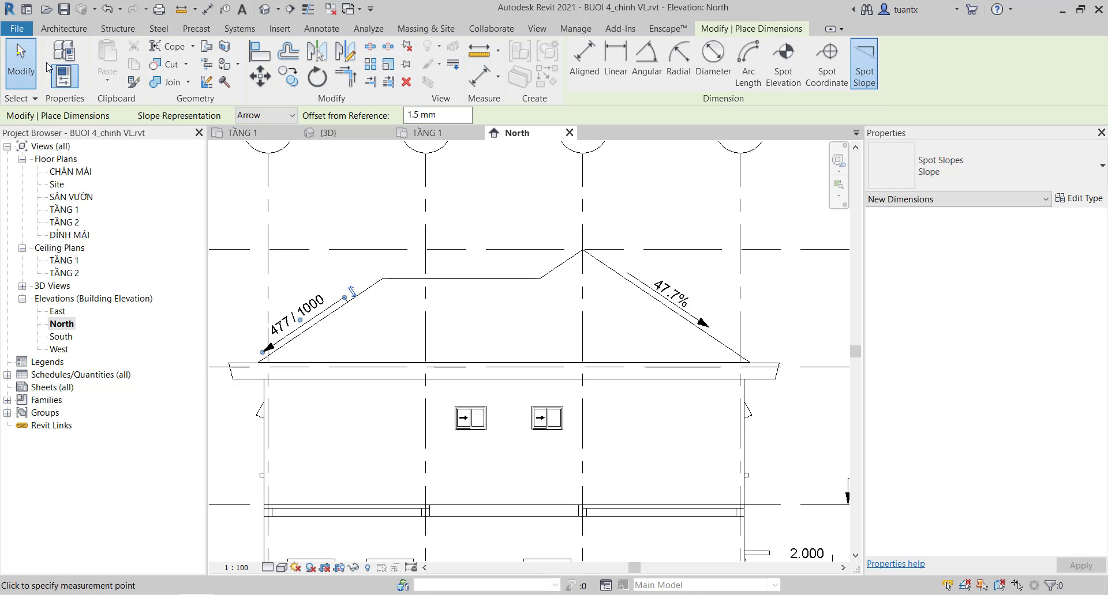
click(21, 60)
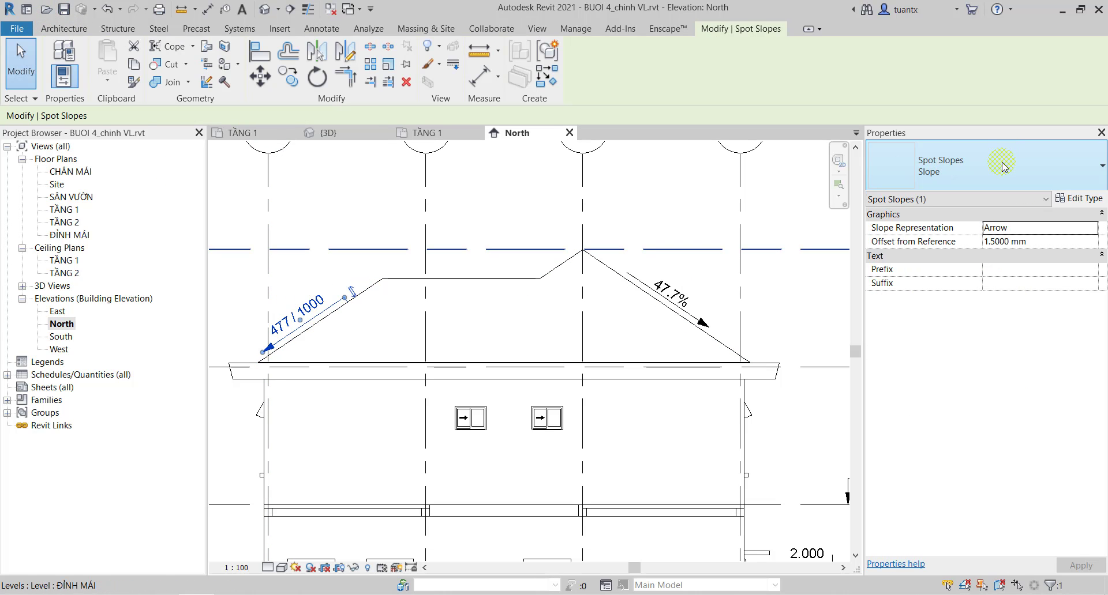
click(1006, 162)
click(931, 247)
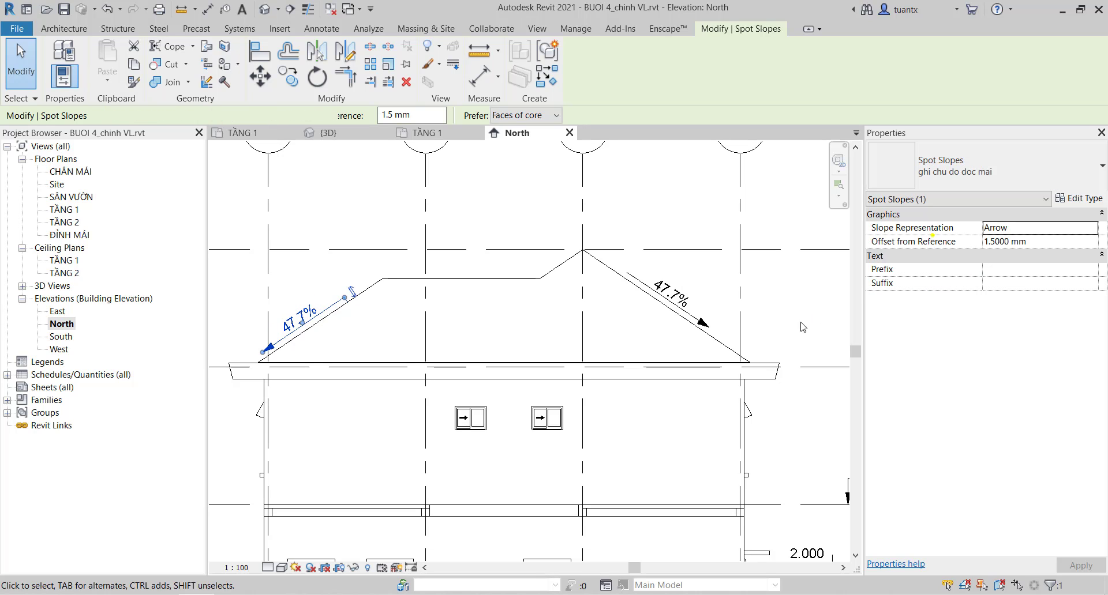
click(663, 218)
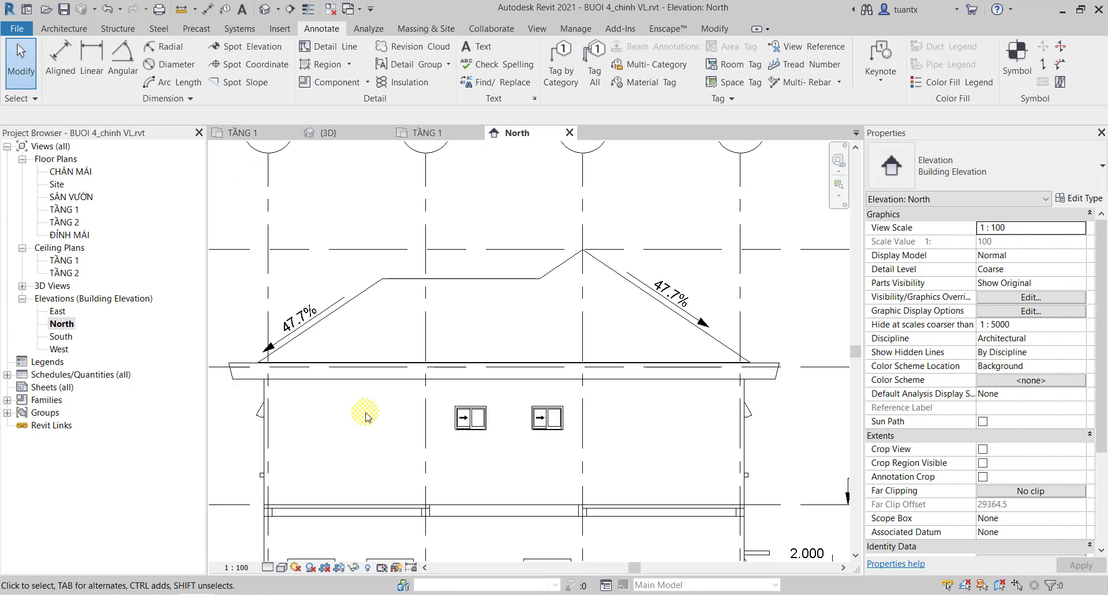
Switch from the North elevation to the TẦNG 2 floor plan and zoom into its layout.
middle_drag(369, 404, 427, 329)
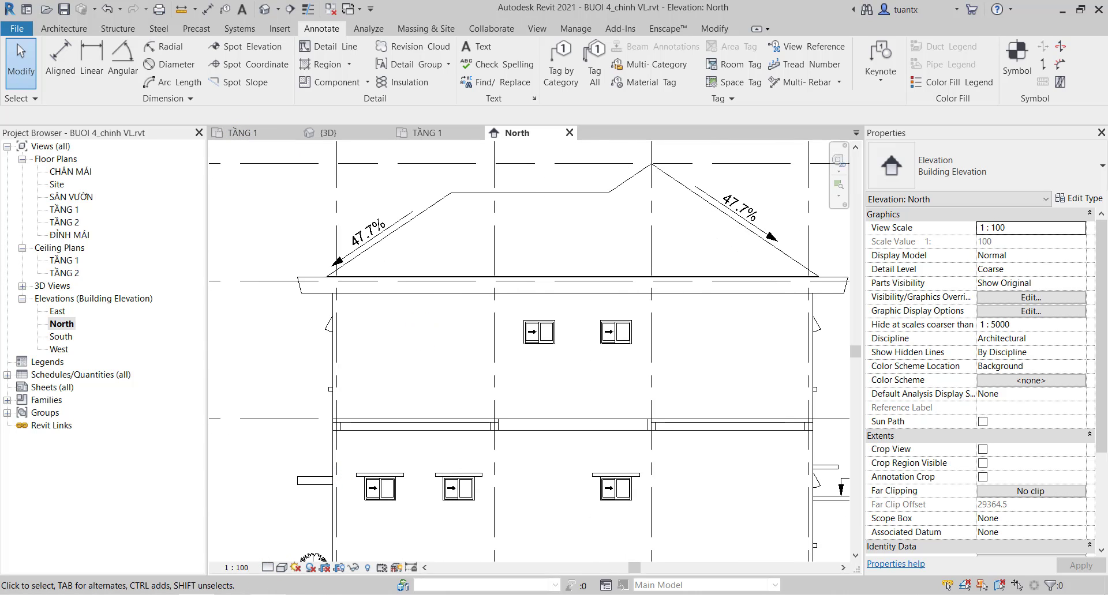
click(1052, 553)
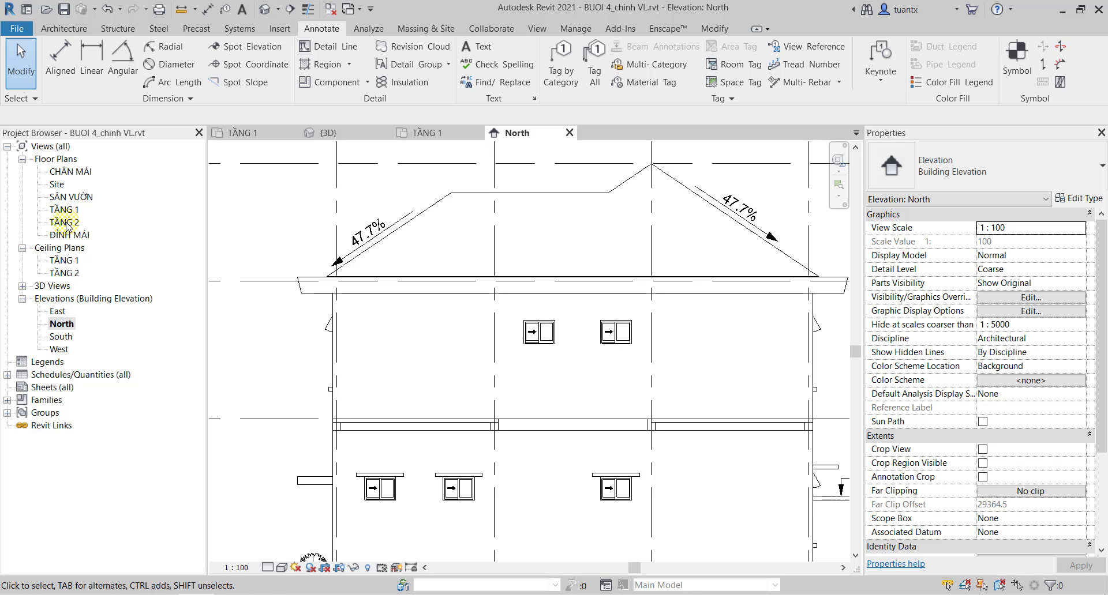
click(65, 222)
double_click(65, 223)
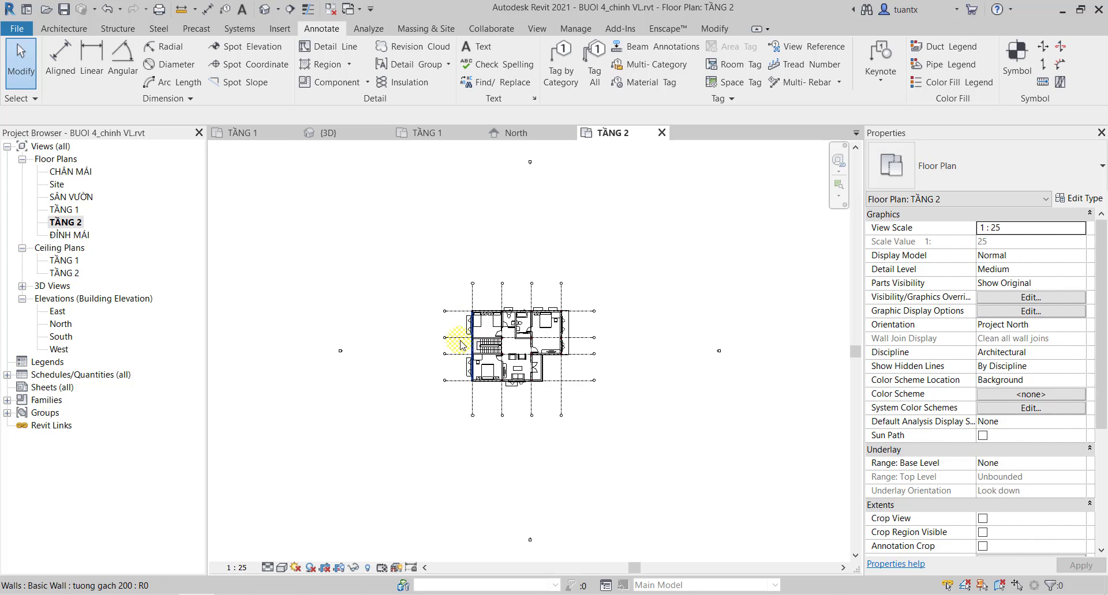
scroll(574, 338, up, 2)
scroll(576, 340, up, 1)
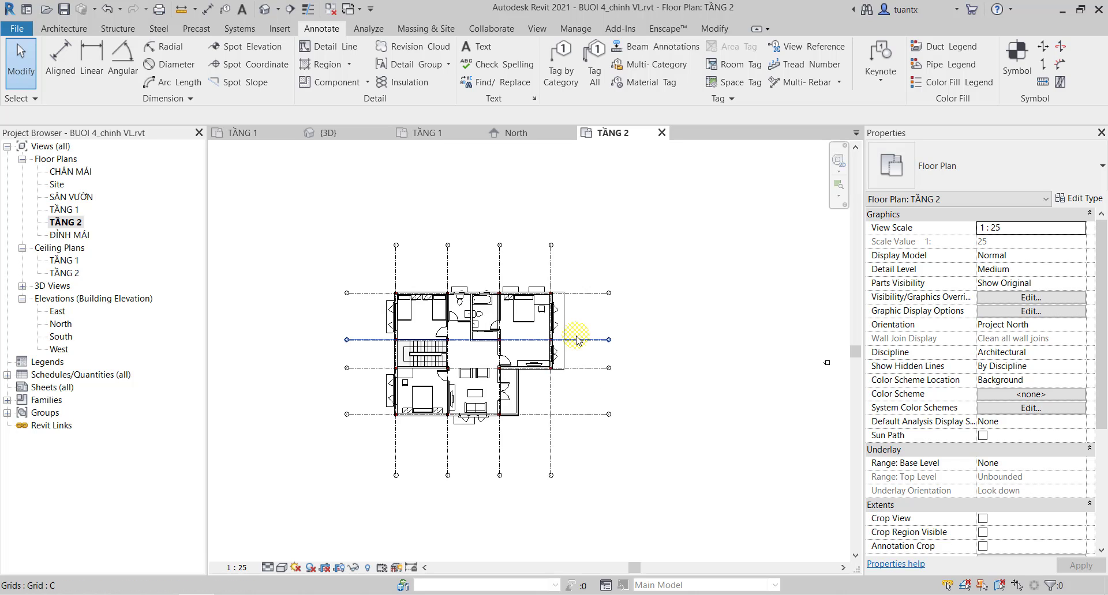
scroll(575, 339, up, 1)
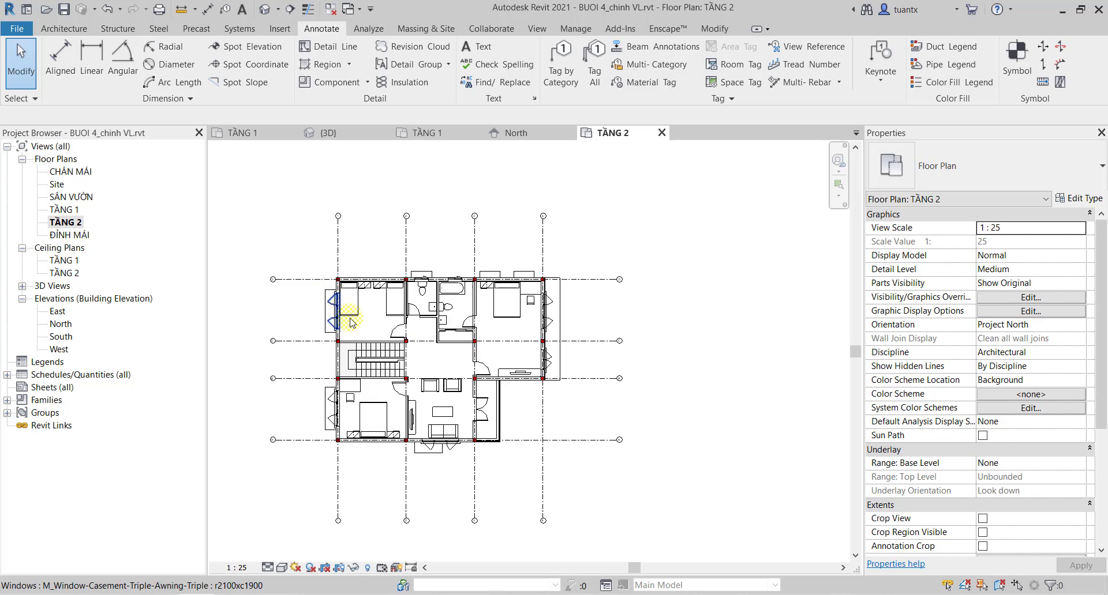
scroll(358, 322, up, 1)
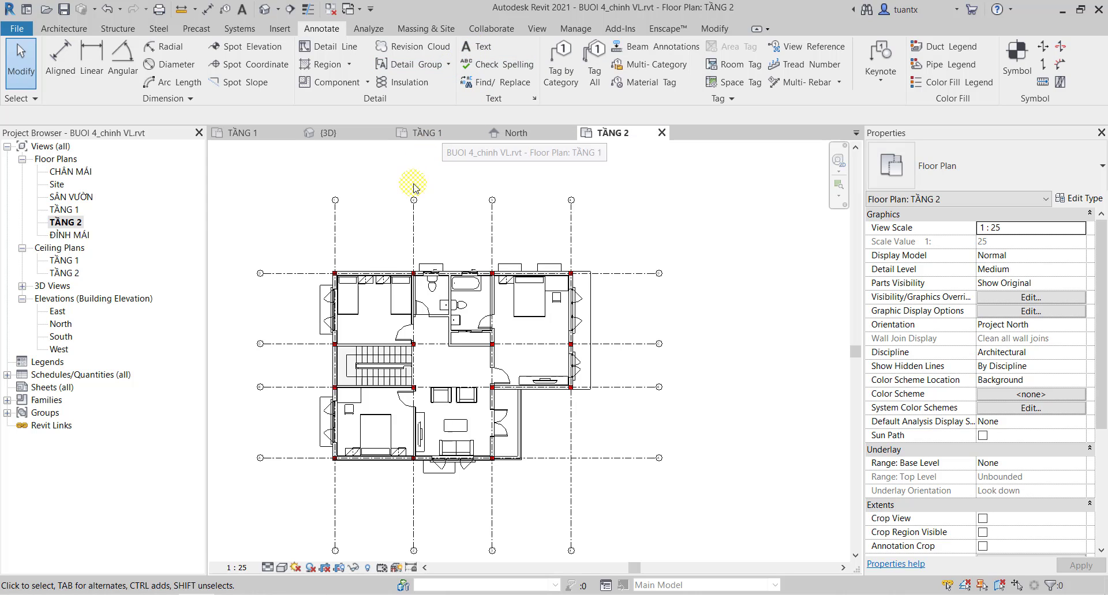
scroll(396, 225, up, 2)
middle_drag(398, 257, 406, 314)
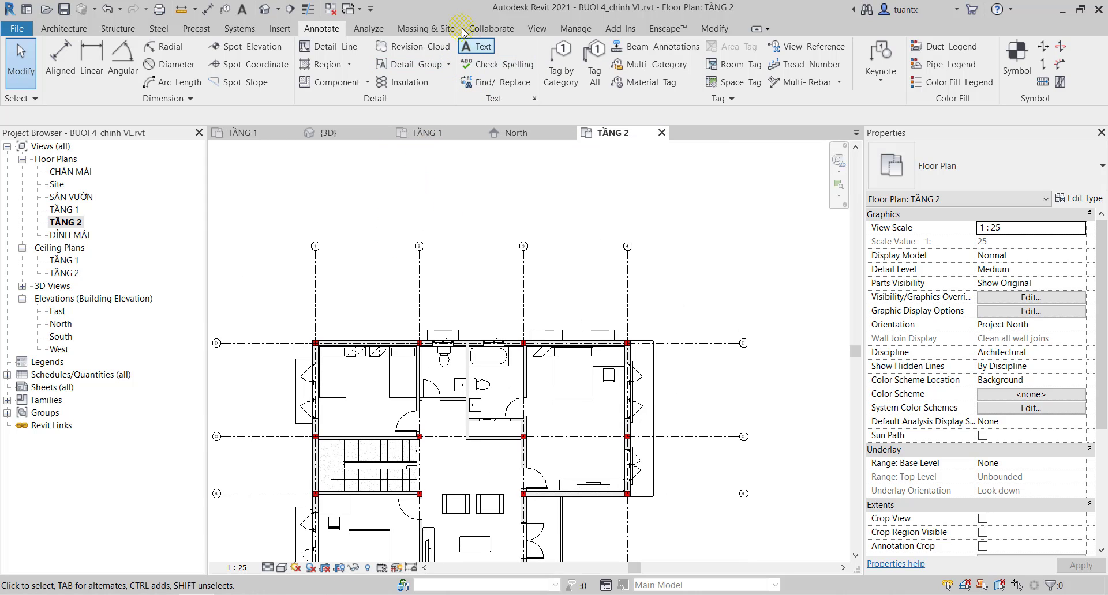
Start a text note, keep the 2.5mm Arial style, and open its type settings.
click(483, 49)
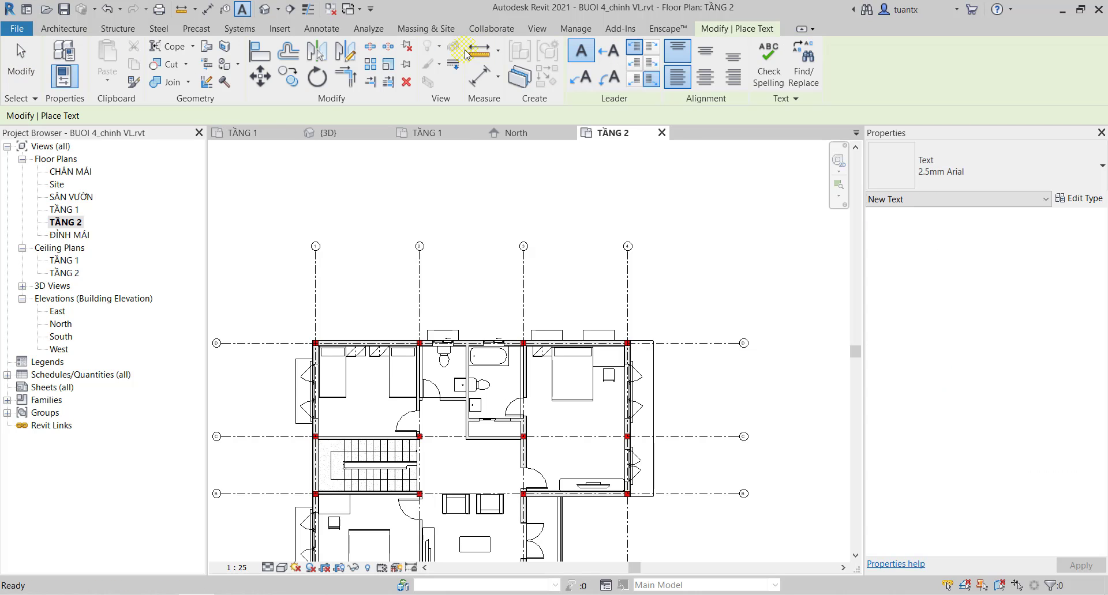
click(945, 167)
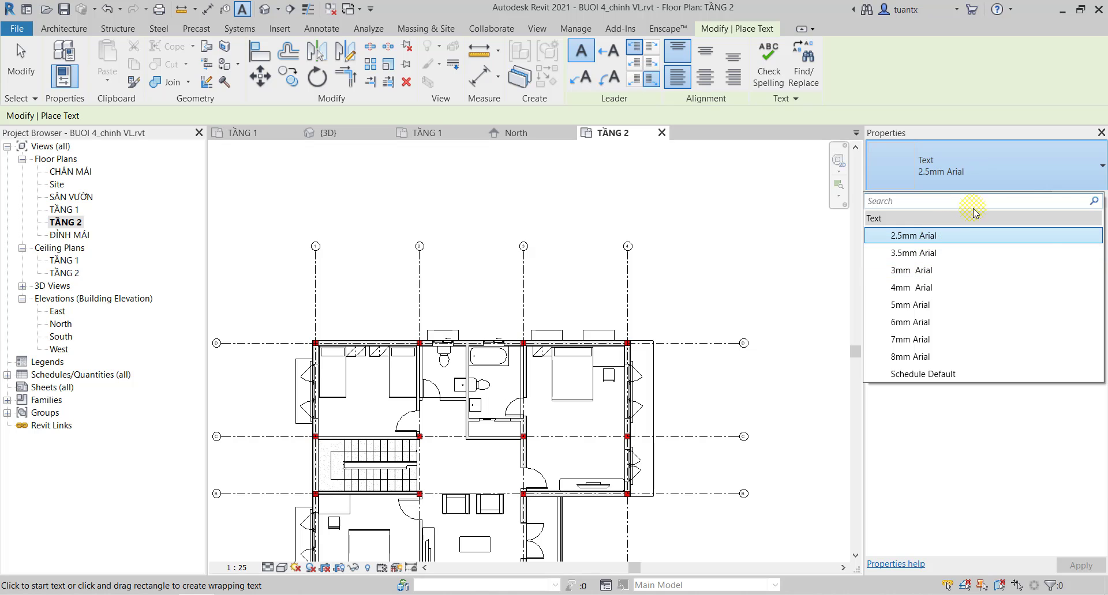
key(Escape)
click(1077, 200)
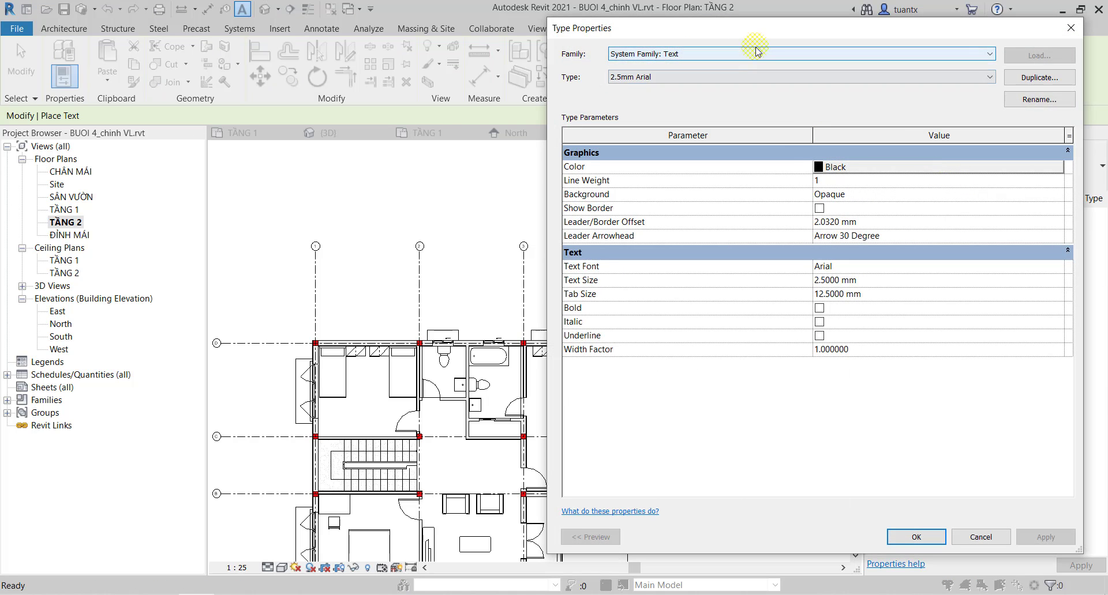
Change the 2.5mm Arial text type's Background from Opaque to Transparent and confirm.
drag(756, 27, 600, 14)
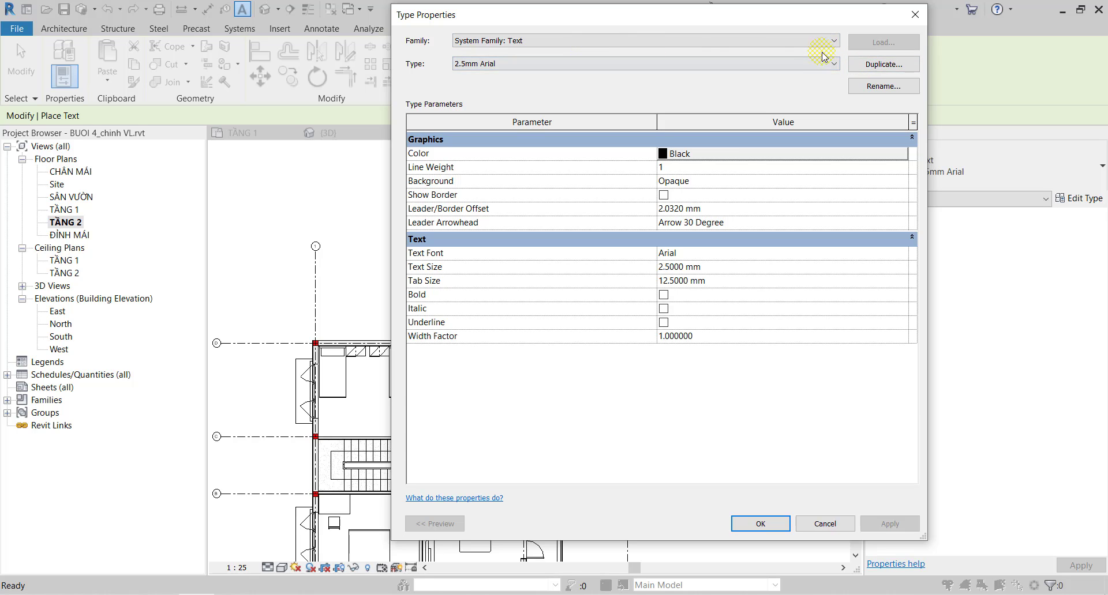
click(802, 64)
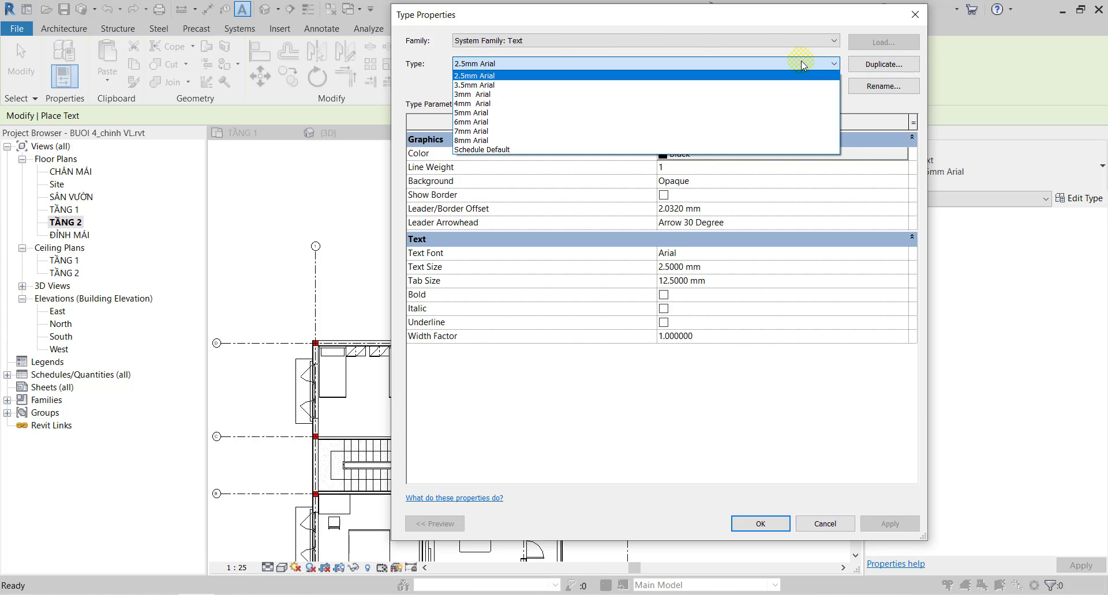
click(802, 63)
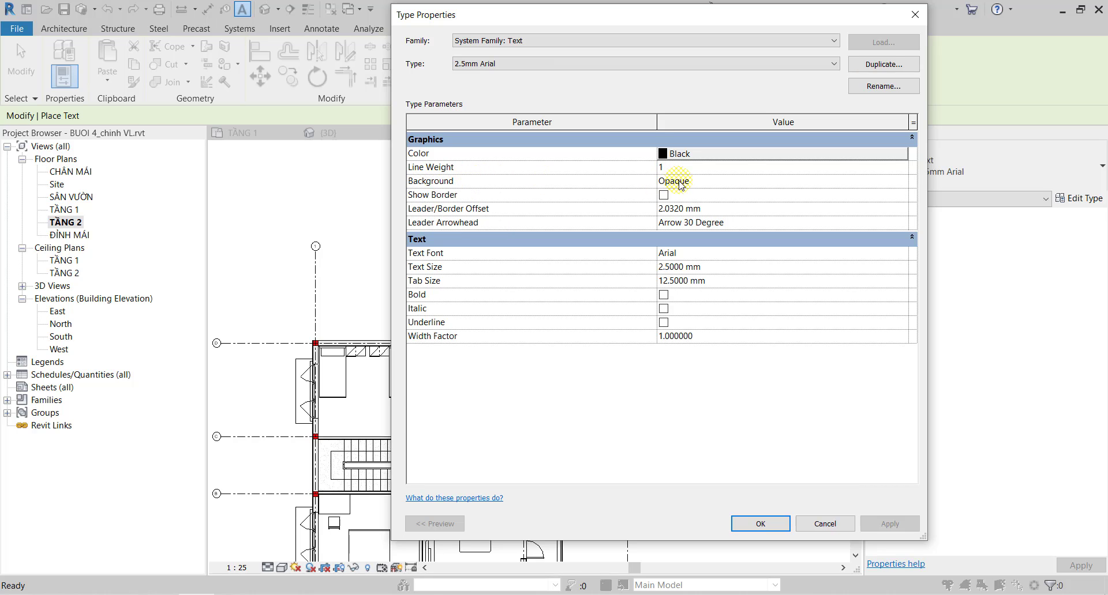
click(698, 181)
click(904, 182)
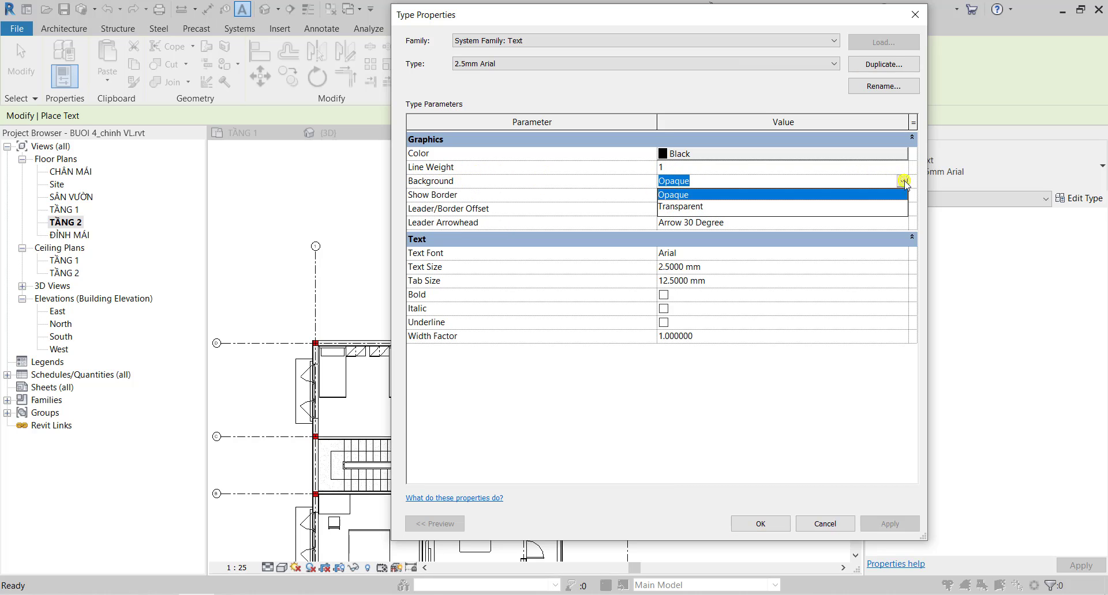
click(696, 207)
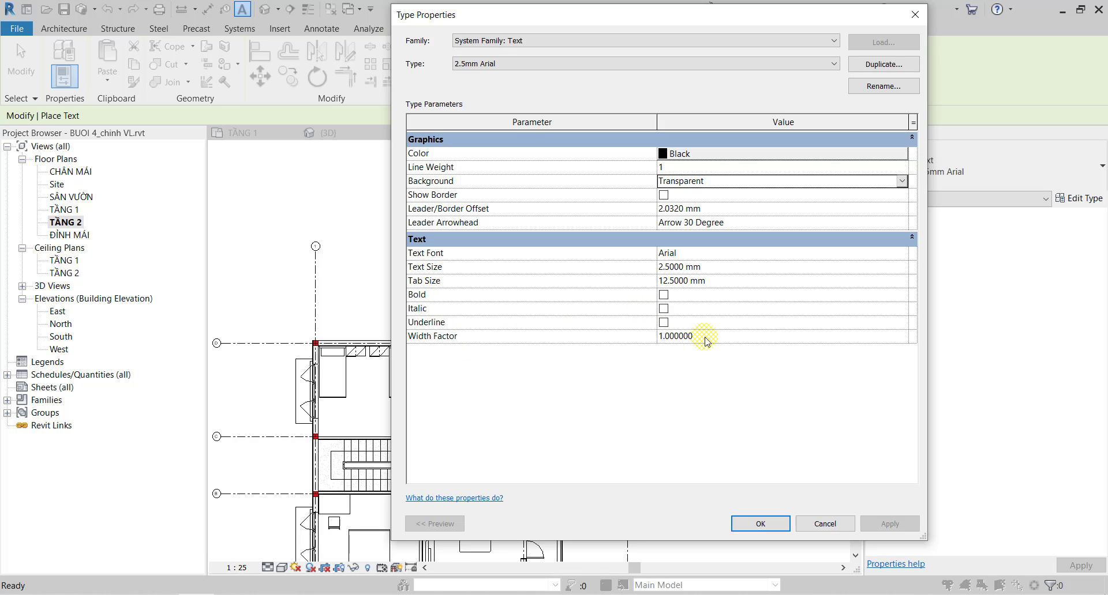
click(775, 524)
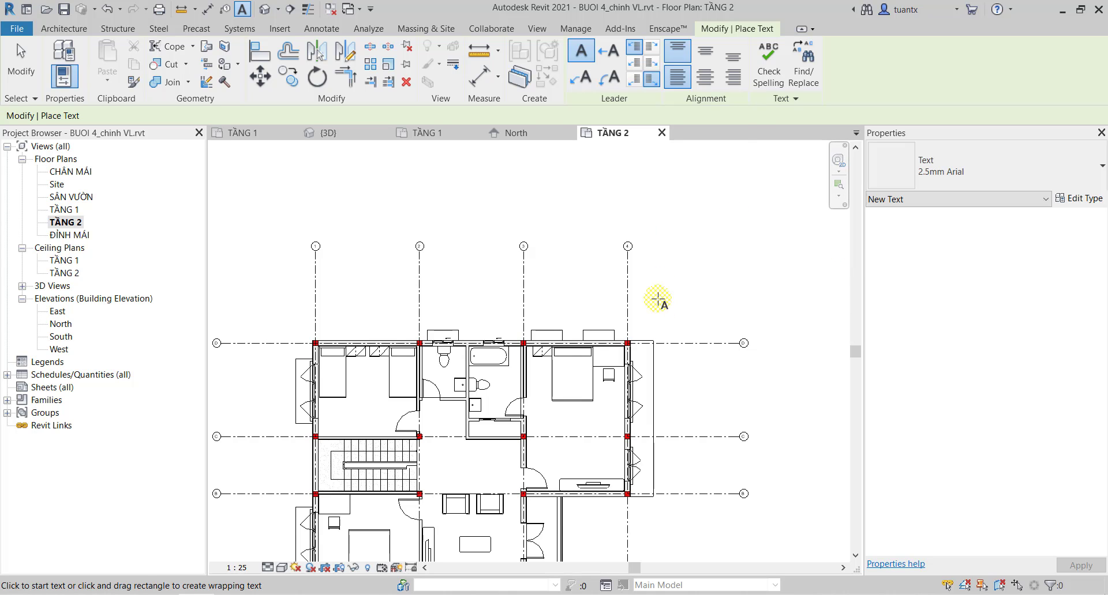
Place the capitalised text note 'Ô VĂNG CỬA' just above the bathroom's top wall.
ctrl+scroll(655, 297, down, 1)
ctrl+scroll(771, 207, down, 2)
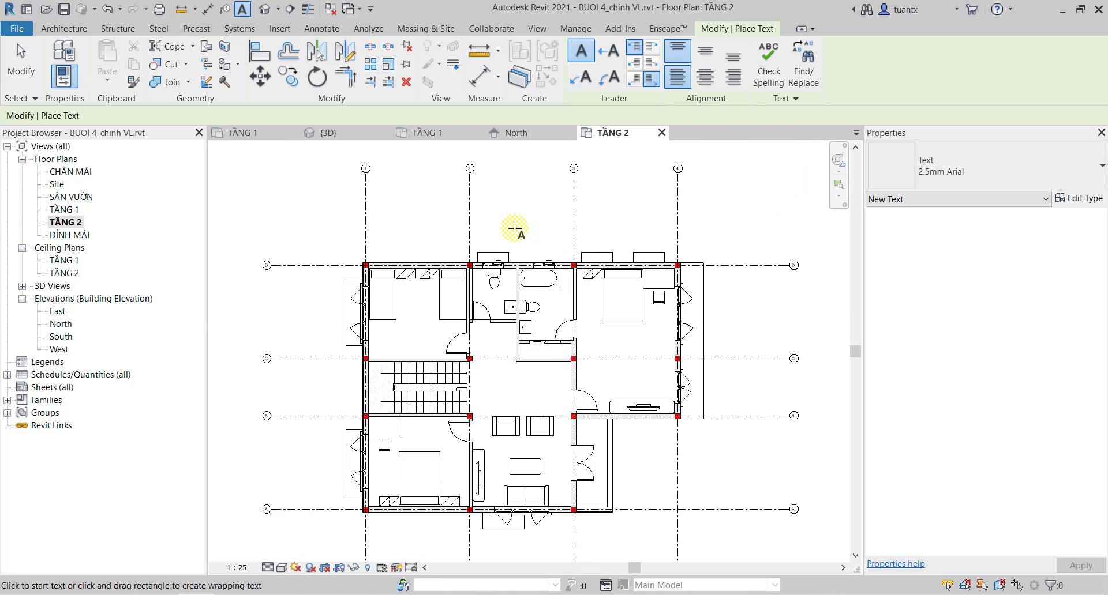
scroll(513, 229, up, 2)
scroll(513, 229, up, 1)
scroll(494, 242, up, 2)
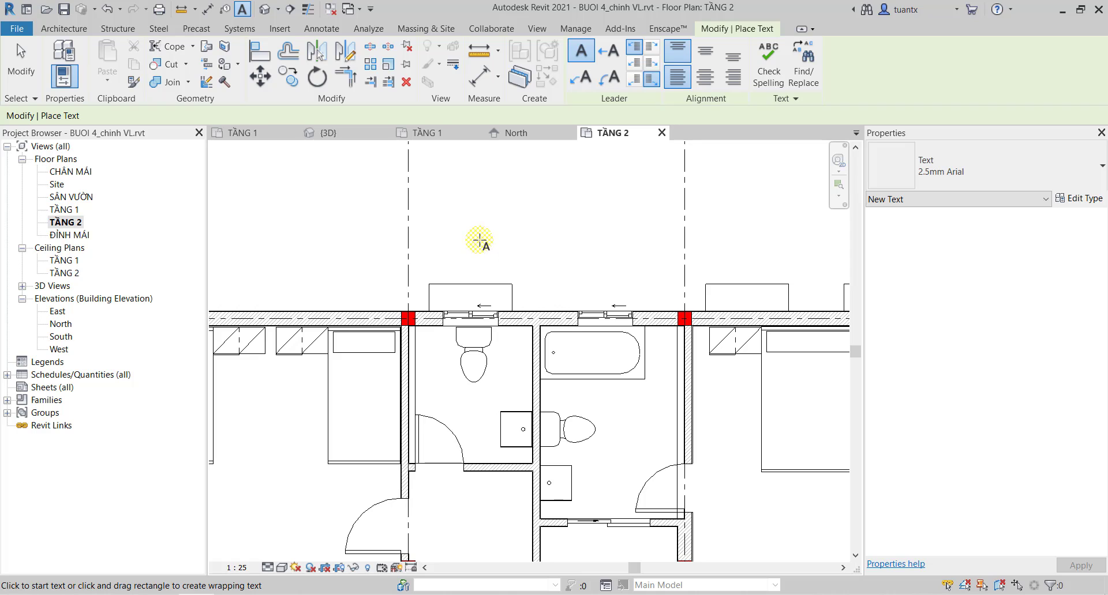
click(496, 233)
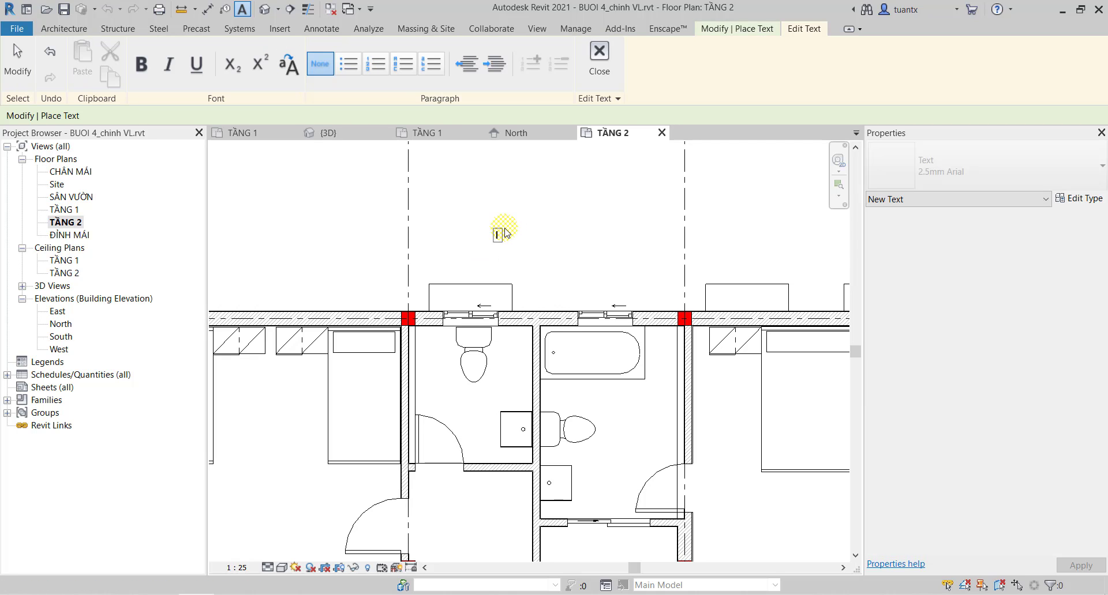
key(Caps_Lock)
text(ô)
click(594, 278)
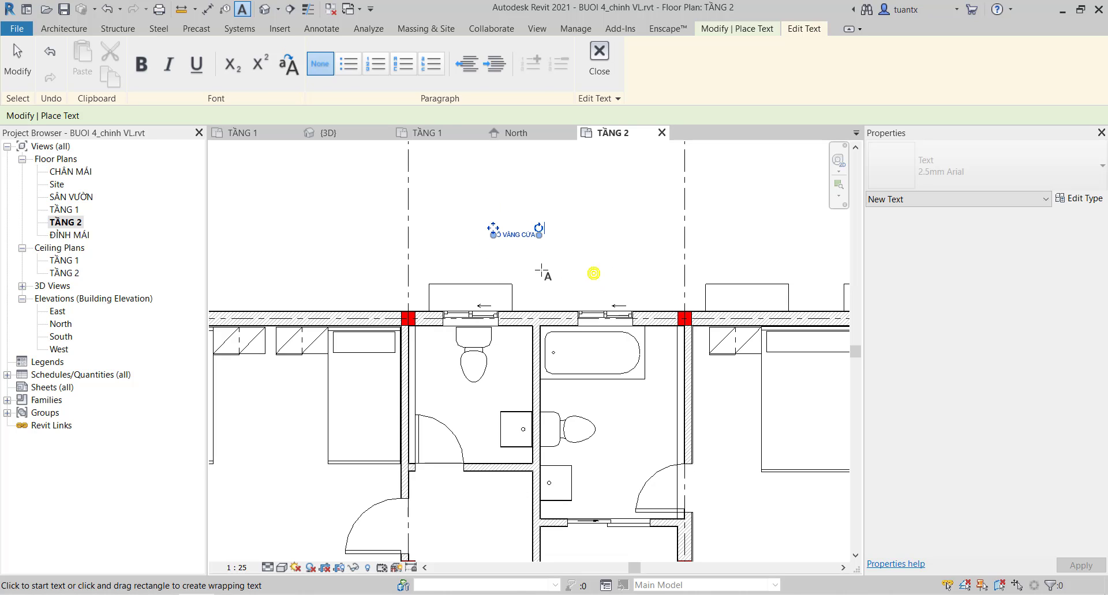
scroll(502, 254, up, 2)
scroll(503, 240, up, 2)
key(Escape)
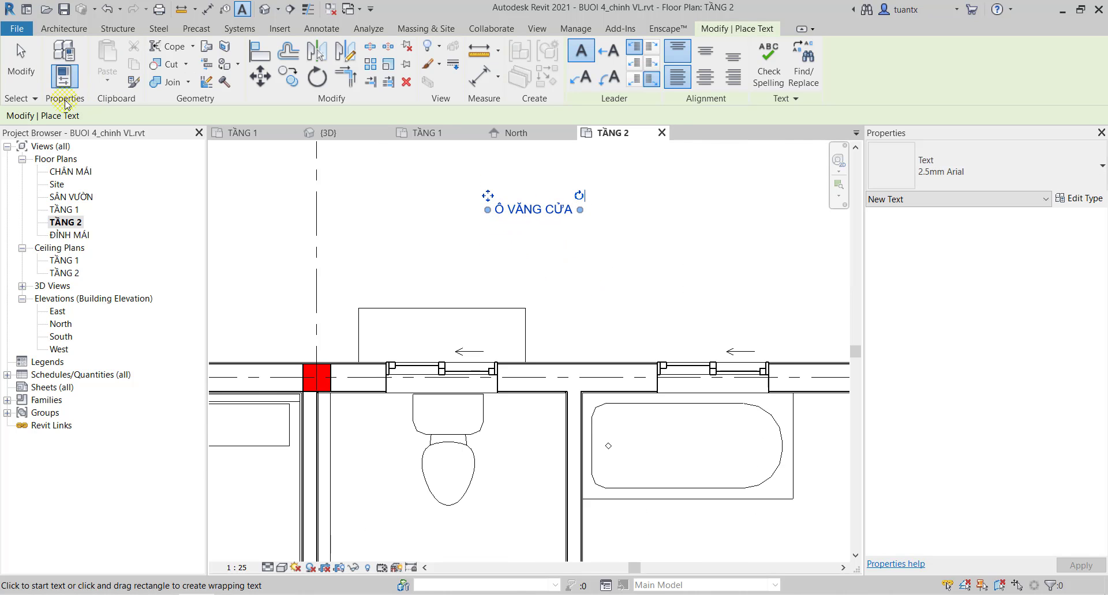
key(Escape)
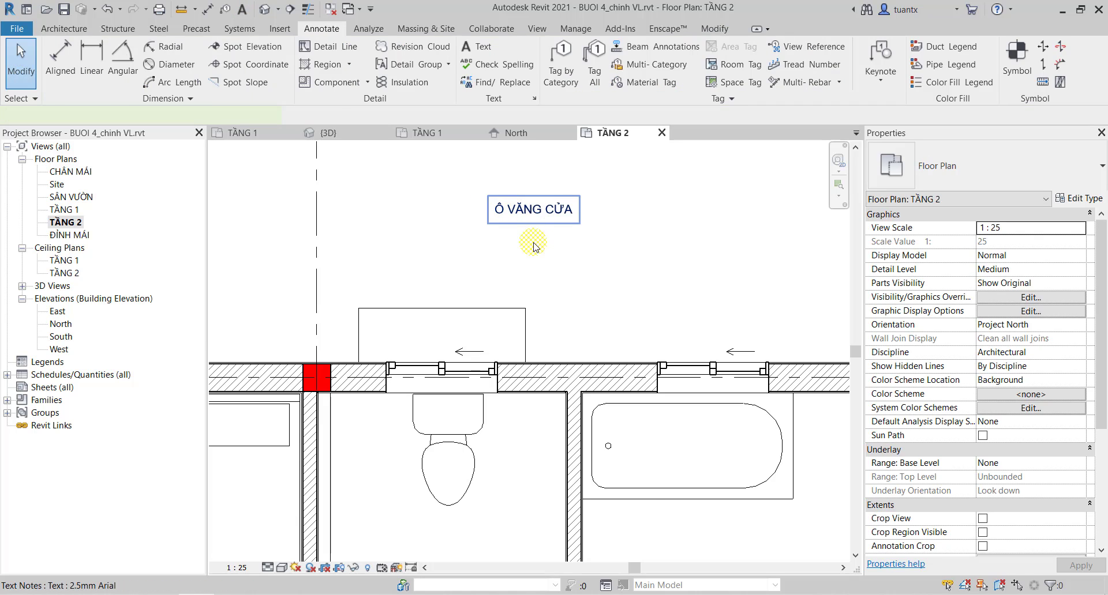
Switch the Ô VĂNG CỬA note to the 3mm Arial text type.
click(533, 247)
scroll(528, 247, down, 2)
scroll(527, 247, down, 2)
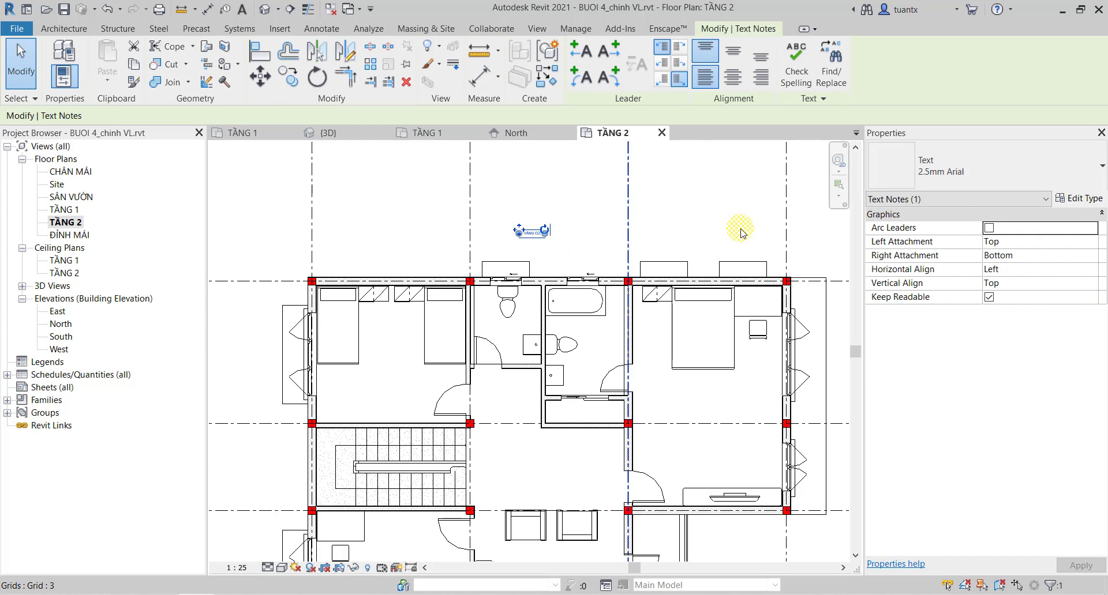
click(900, 164)
click(923, 257)
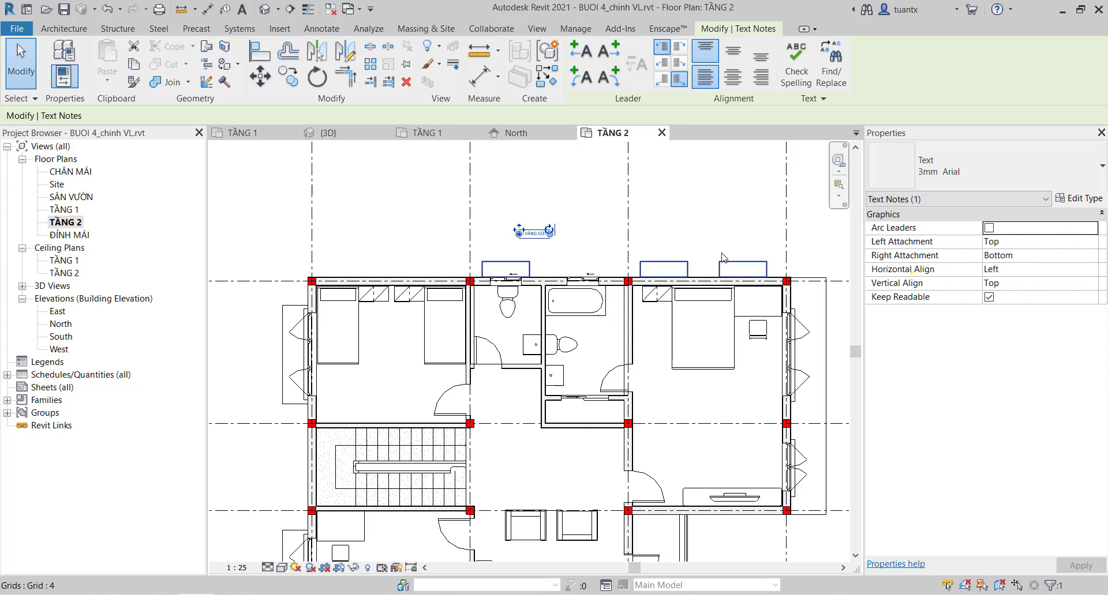
click(577, 239)
scroll(533, 233, up, 3)
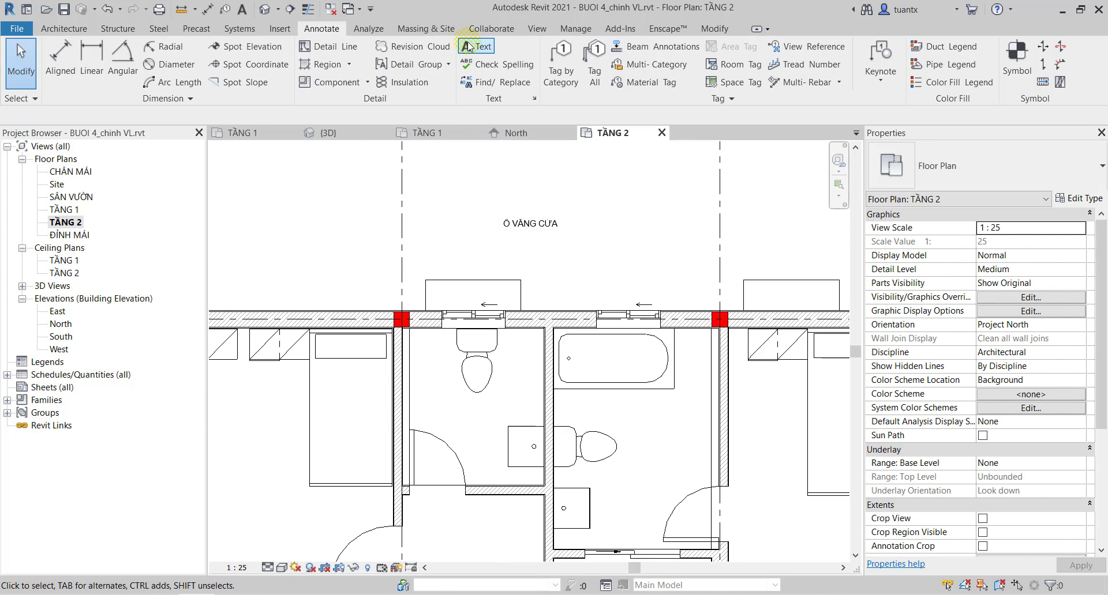
Add left and right leaders to the note, pointing them at the canopies.
click(520, 230)
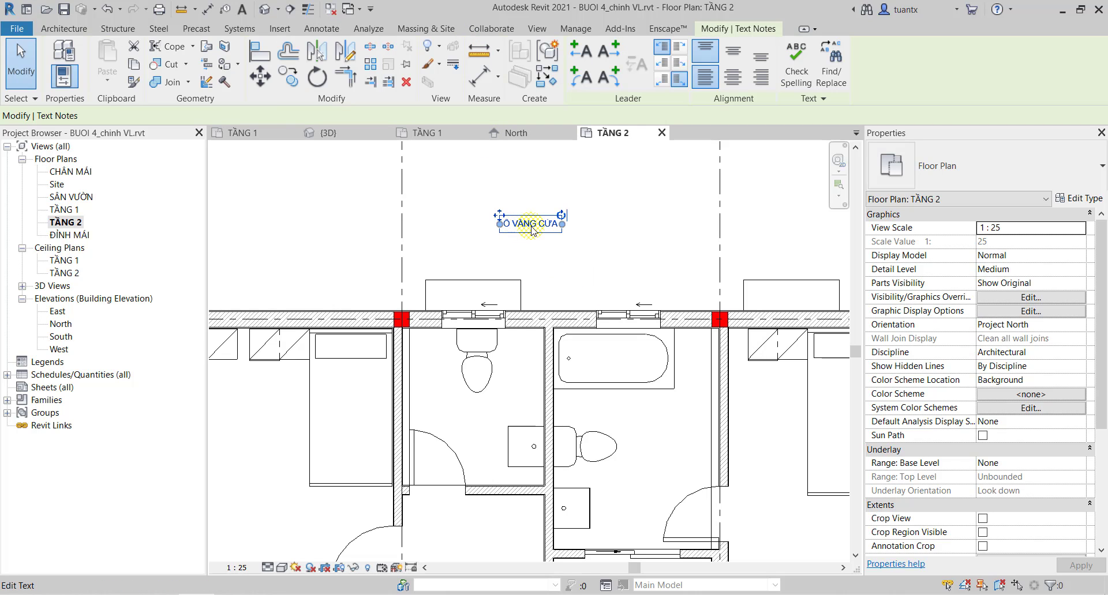
click(582, 54)
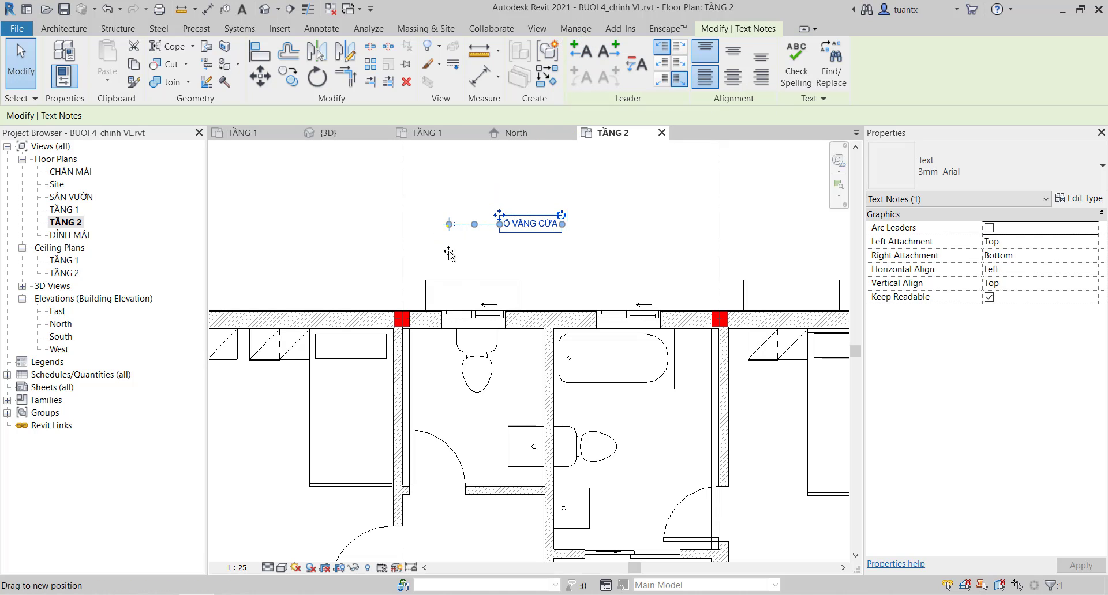
drag(446, 233, 467, 299)
mouse_move(475, 224)
mouse_down()
mouse_move(482, 260)
mouse_move(467, 224)
mouse_up()
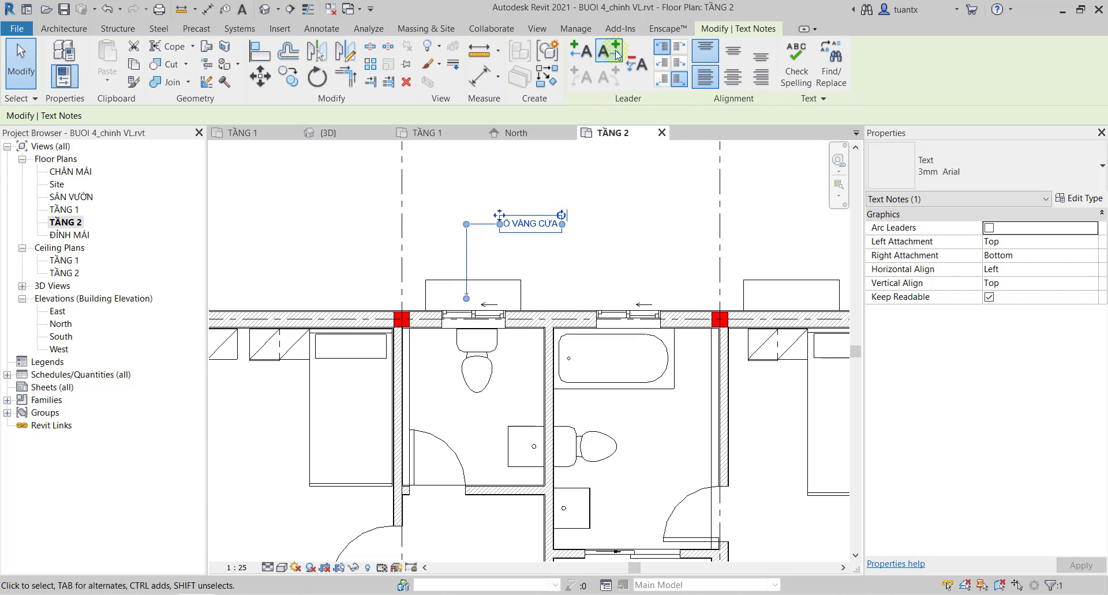
click(615, 50)
drag(612, 224, 775, 301)
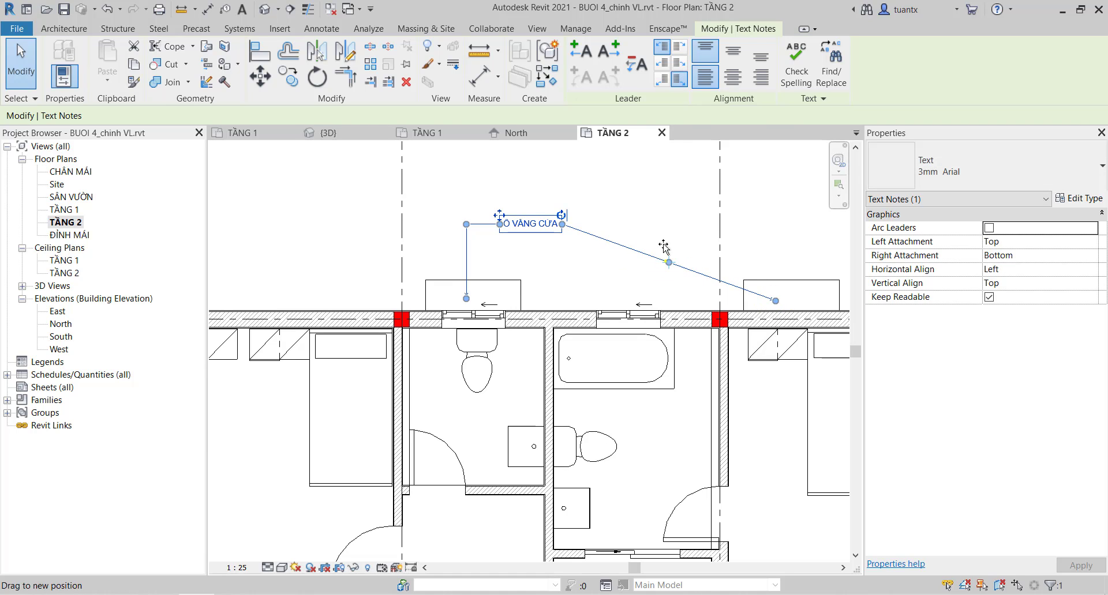
drag(668, 263, 669, 224)
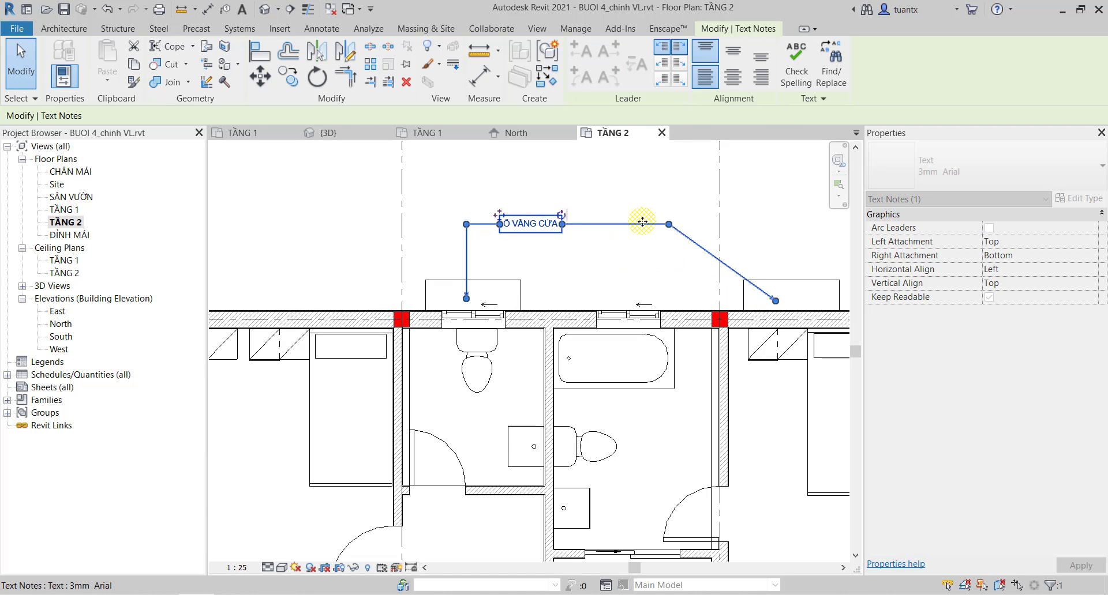
drag(432, 230, 775, 224)
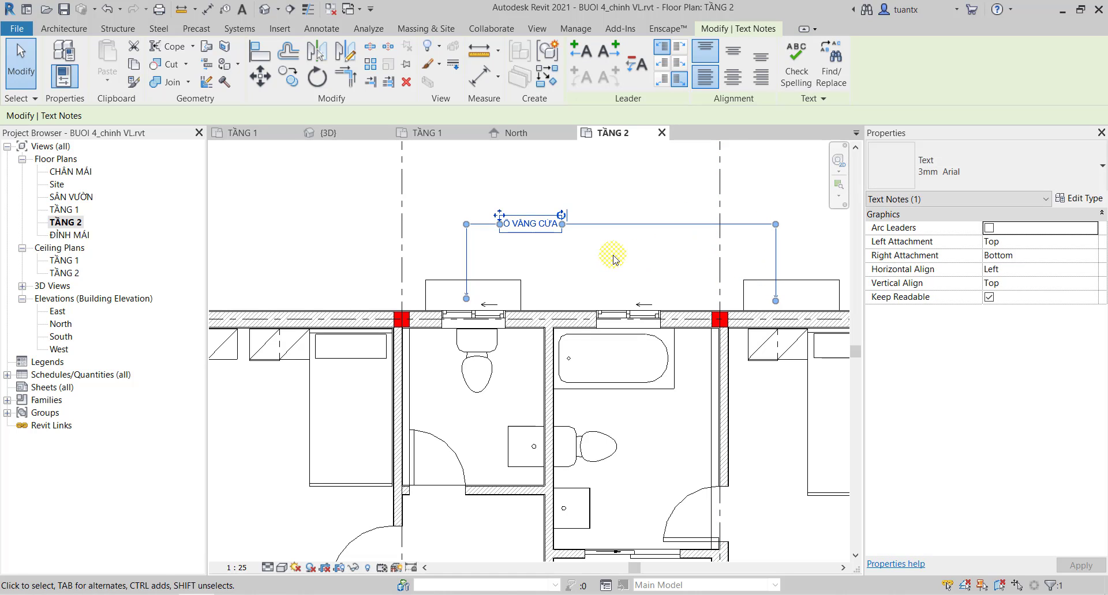
Add one more right leader, then remove the last added leader and deselect the note.
click(613, 55)
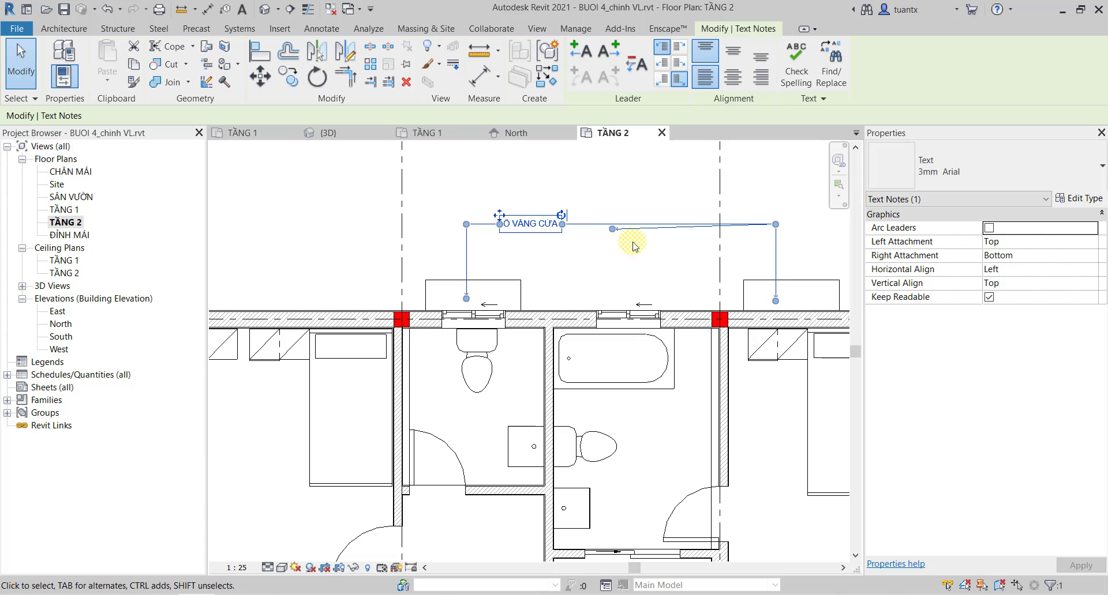
drag(615, 230, 820, 297)
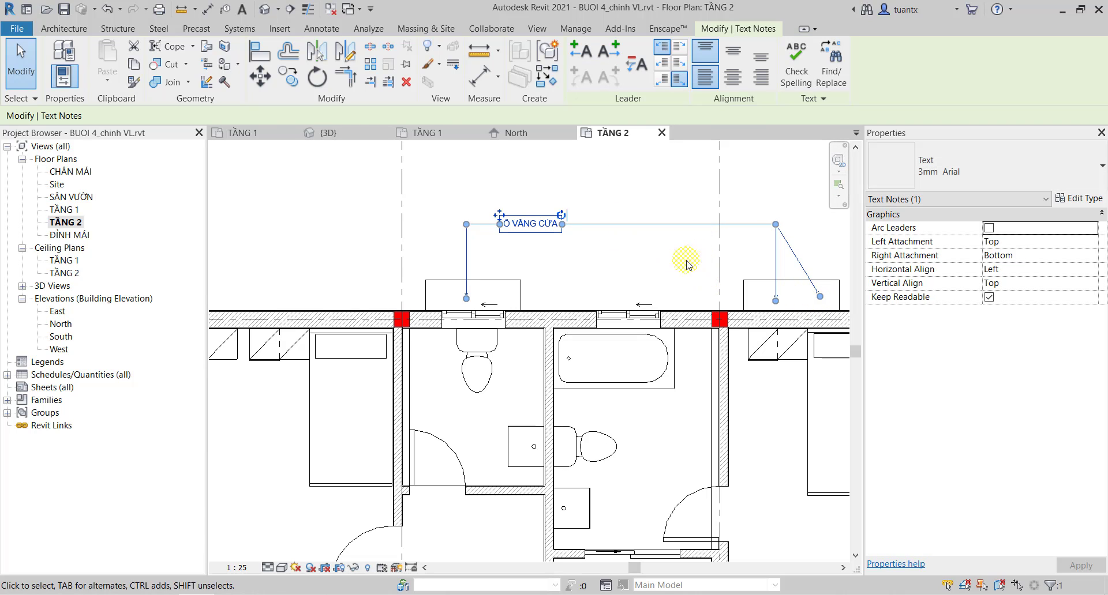
middle_drag(682, 260, 598, 272)
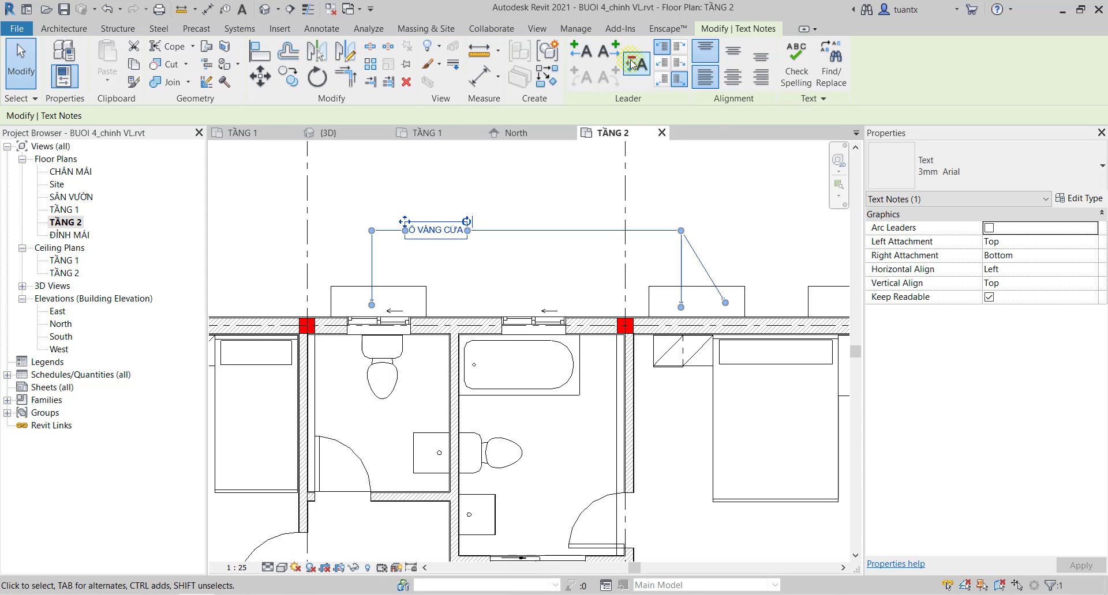
click(638, 64)
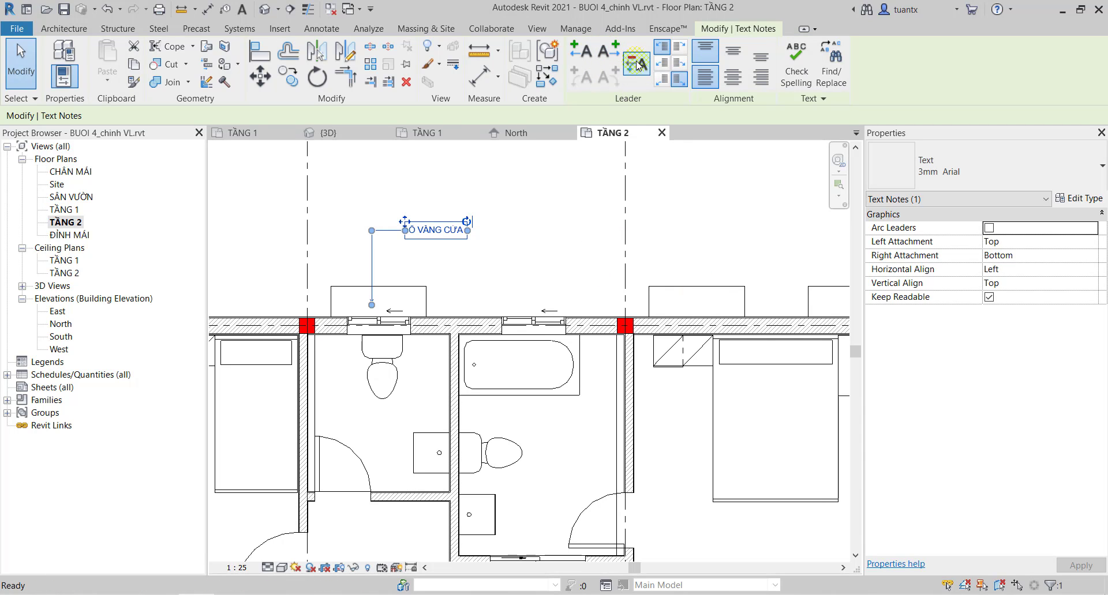
click(588, 223)
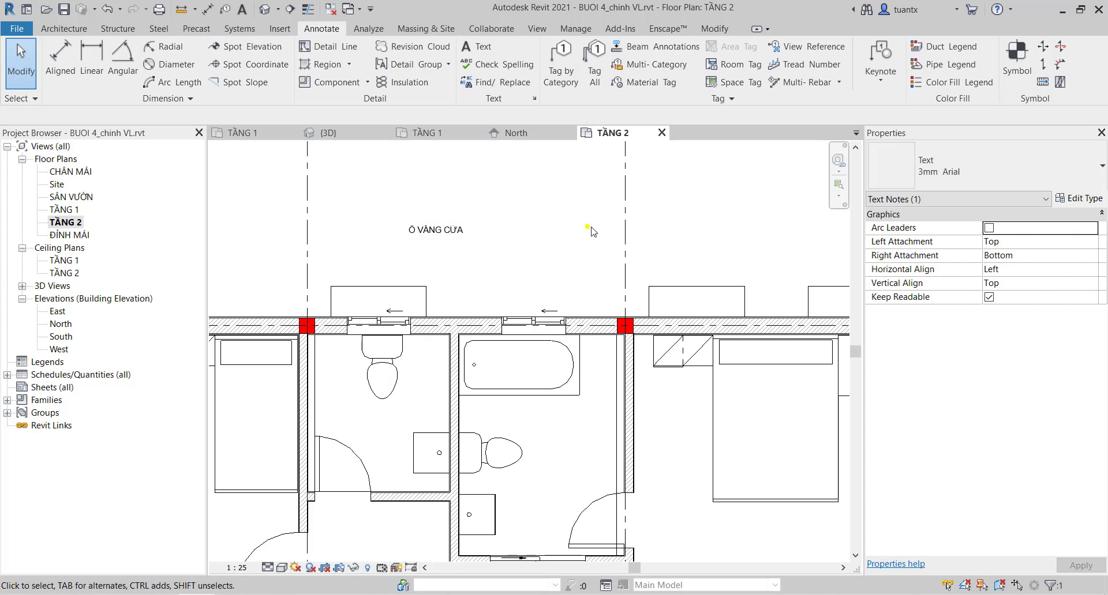
click(434, 231)
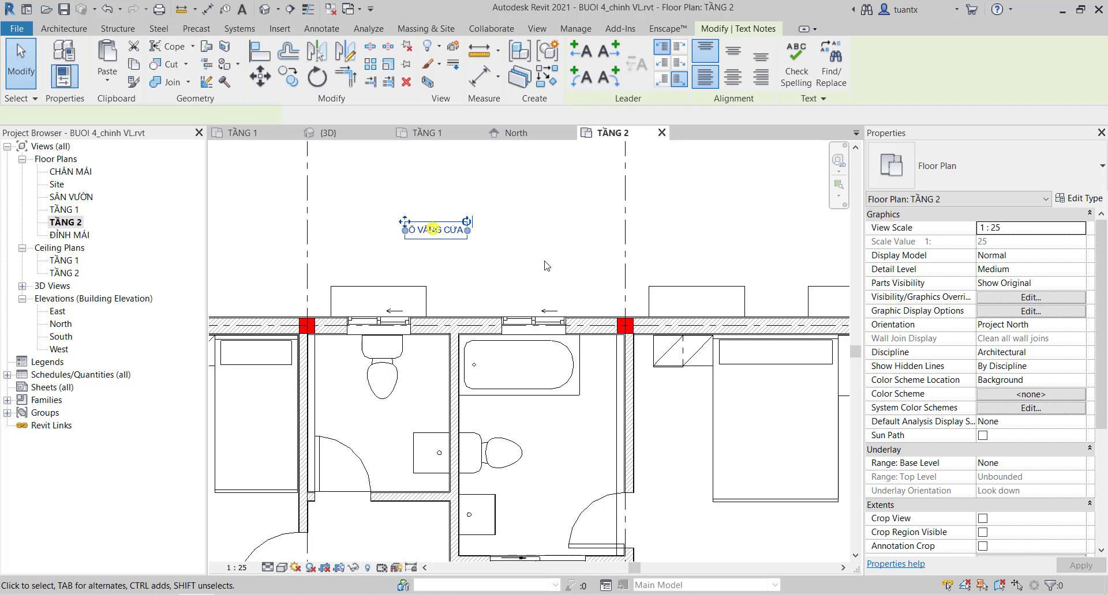
key(Escape)
scroll(528, 260, down, 3)
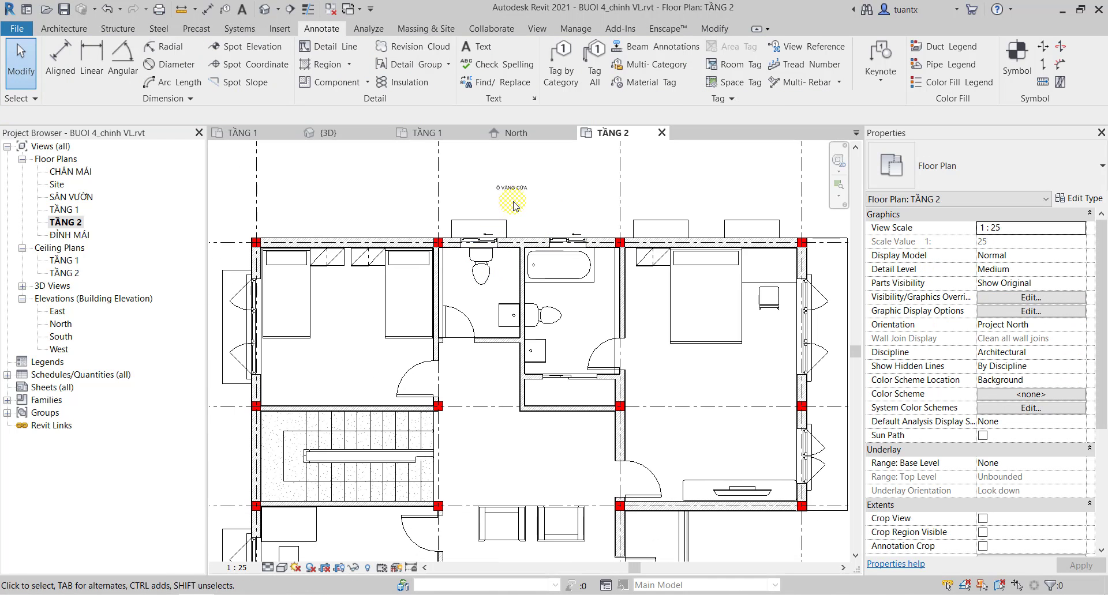
click(521, 193)
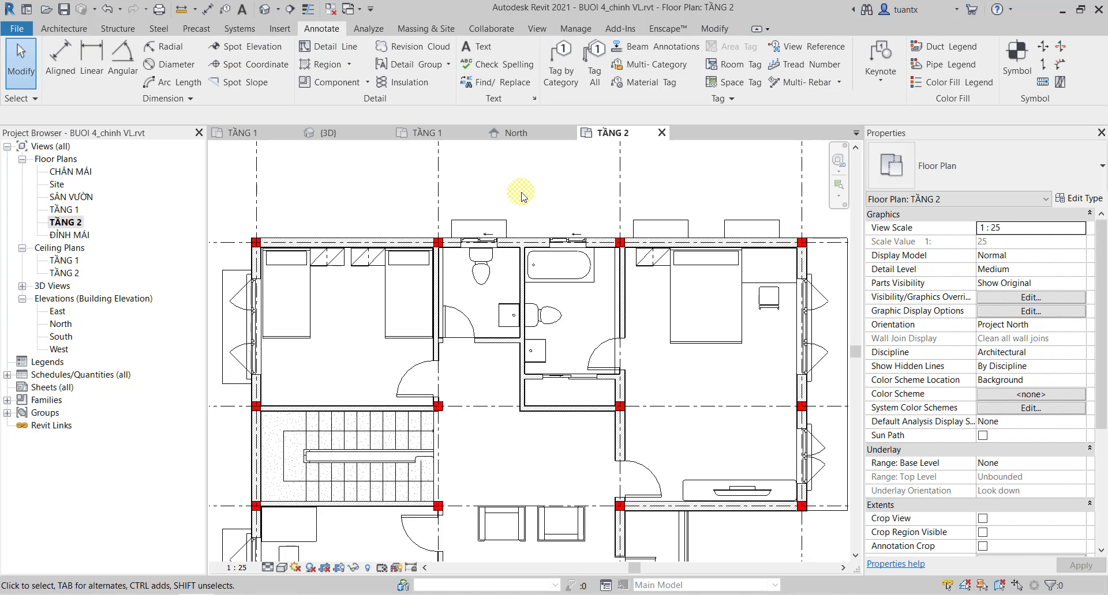
middle_drag(317, 372, 371, 338)
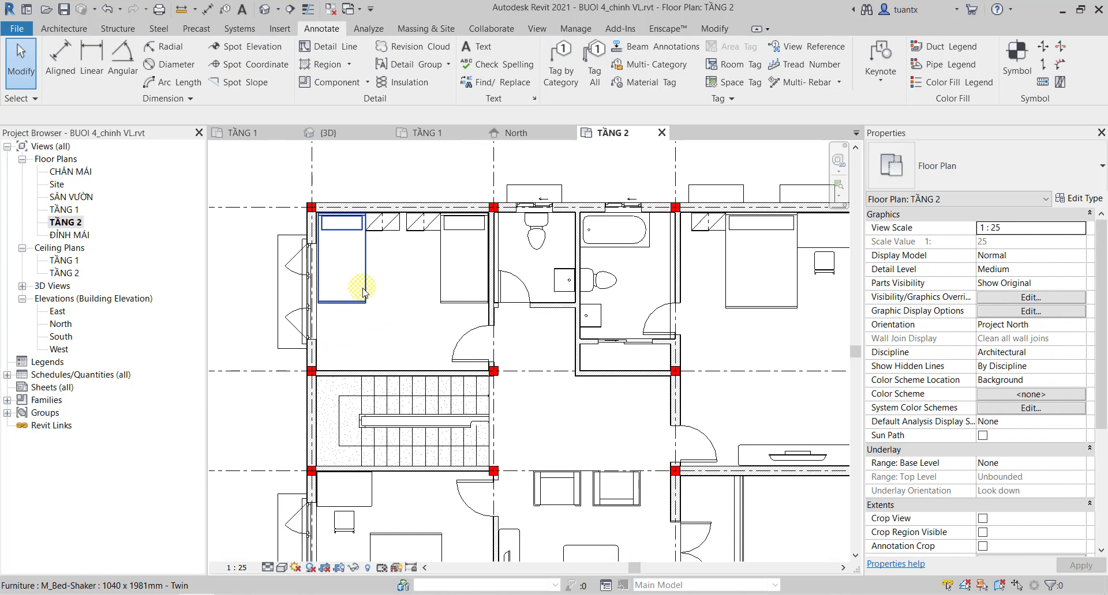
click(468, 47)
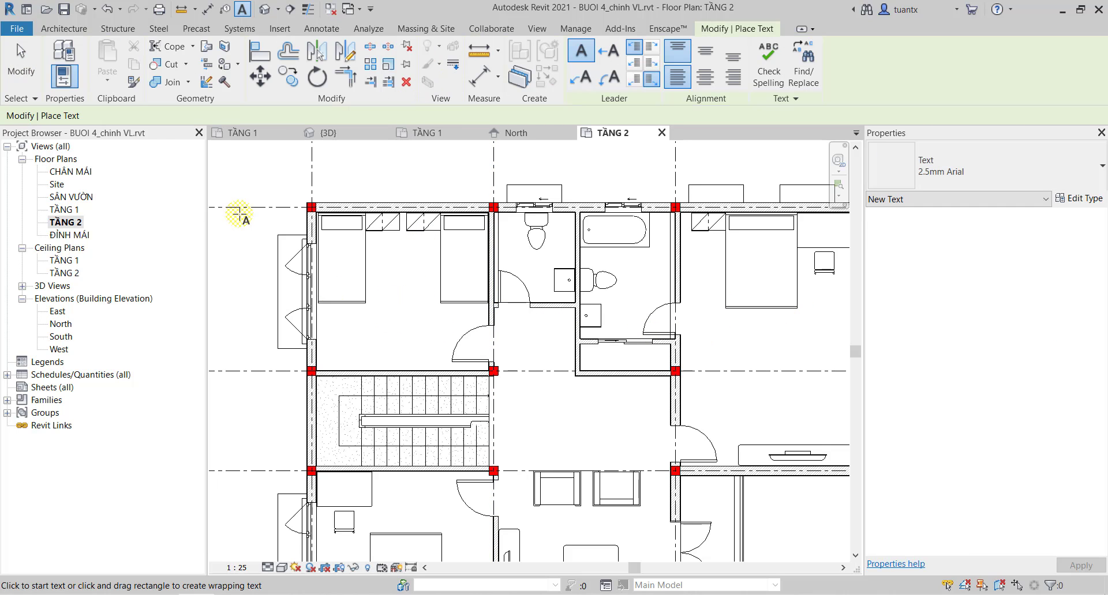
click(63, 28)
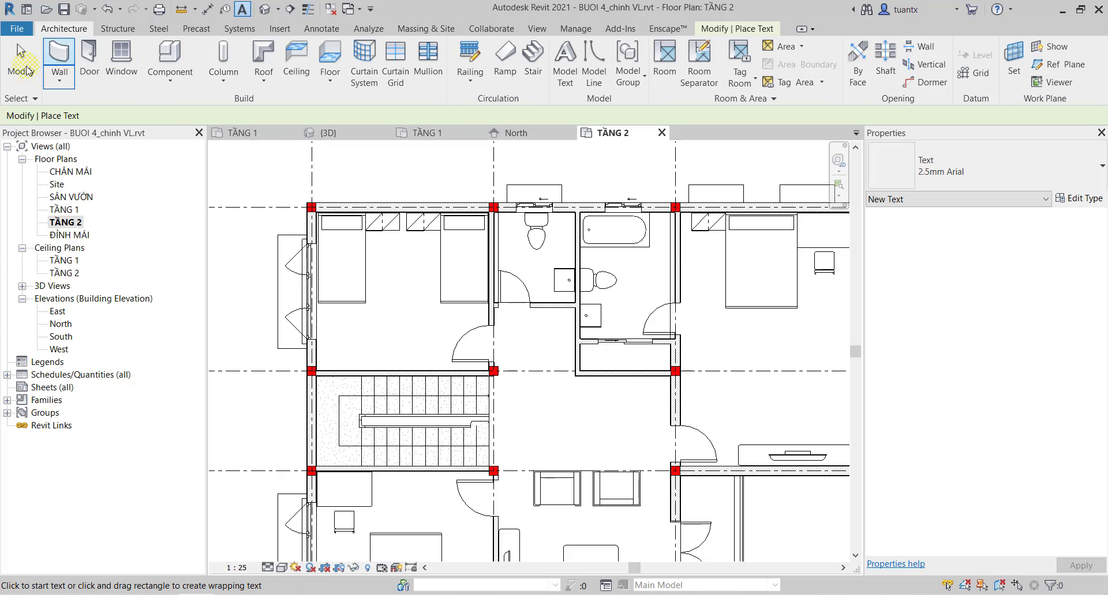
click(21, 61)
click(408, 288)
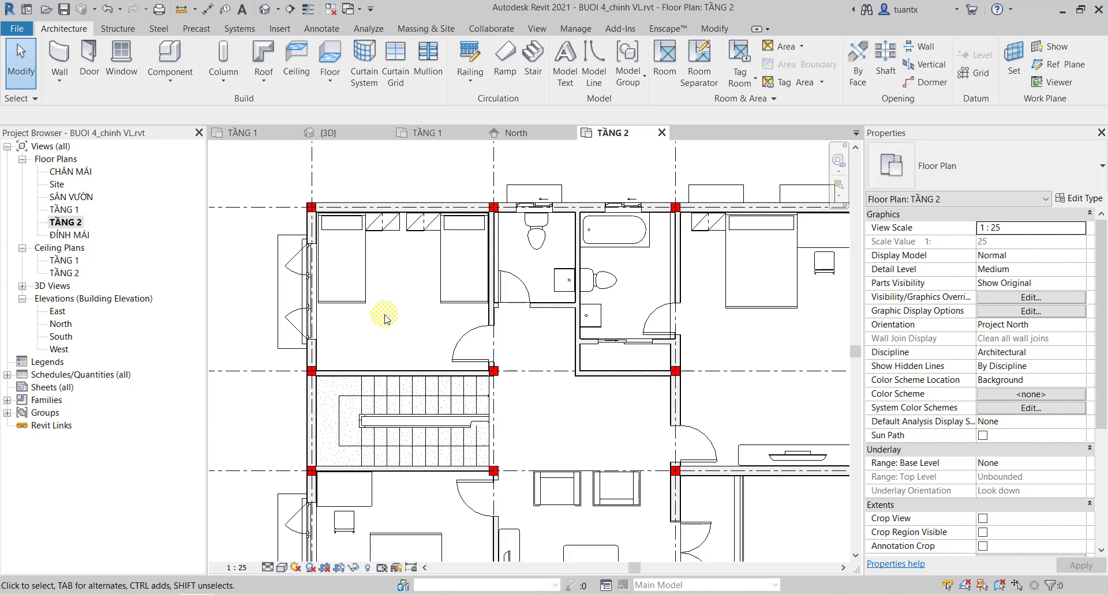
Place tagged rooms in the upper-left bedroom, the toilet and the bathroom.
scroll(385, 306, down, 2)
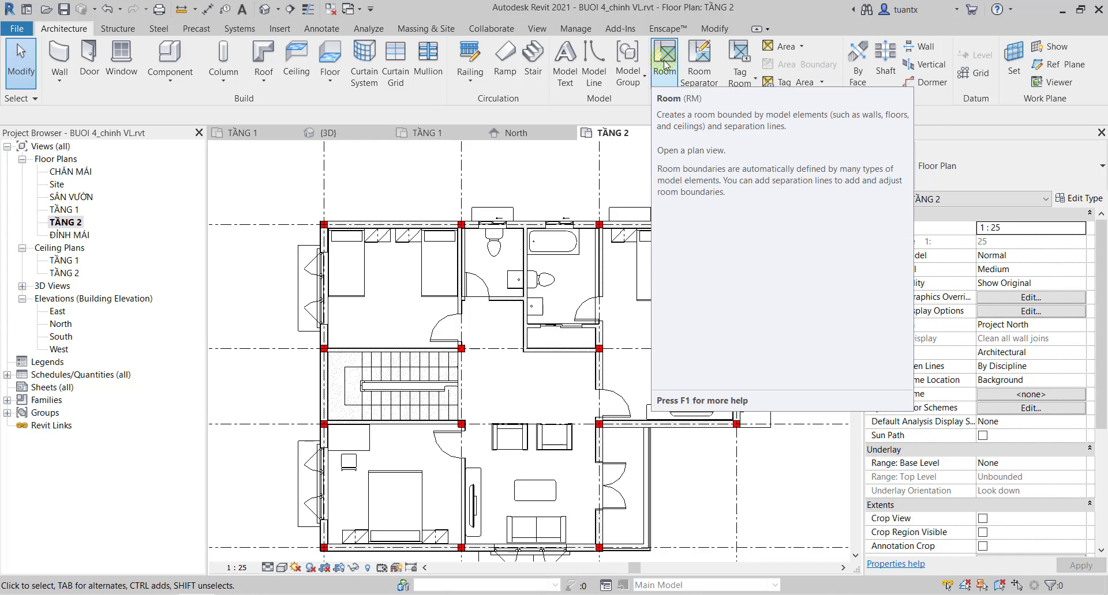
click(665, 65)
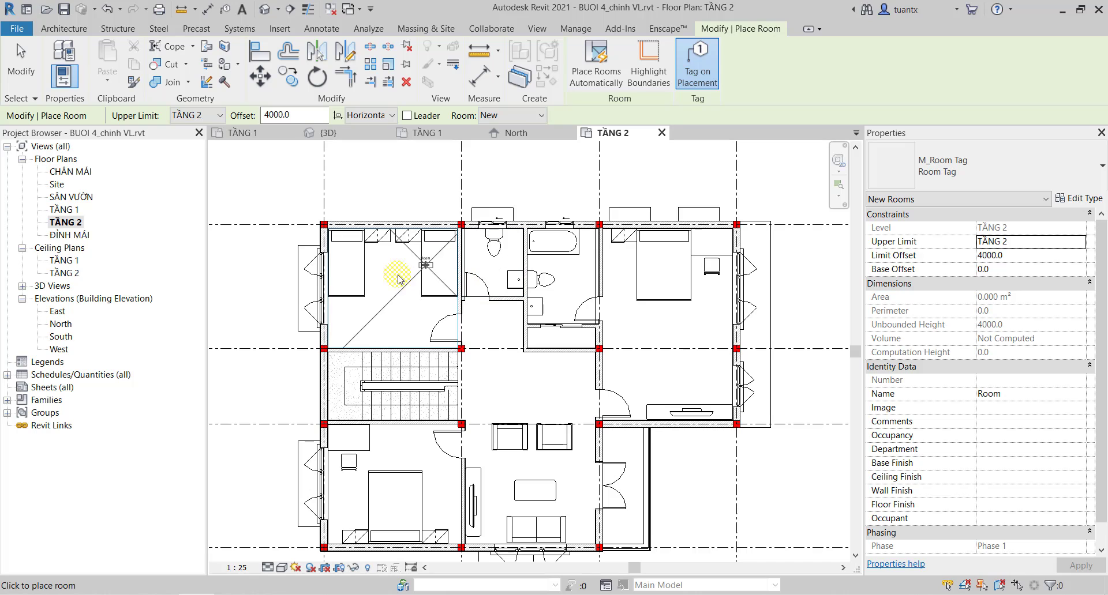
scroll(399, 279, up, 2)
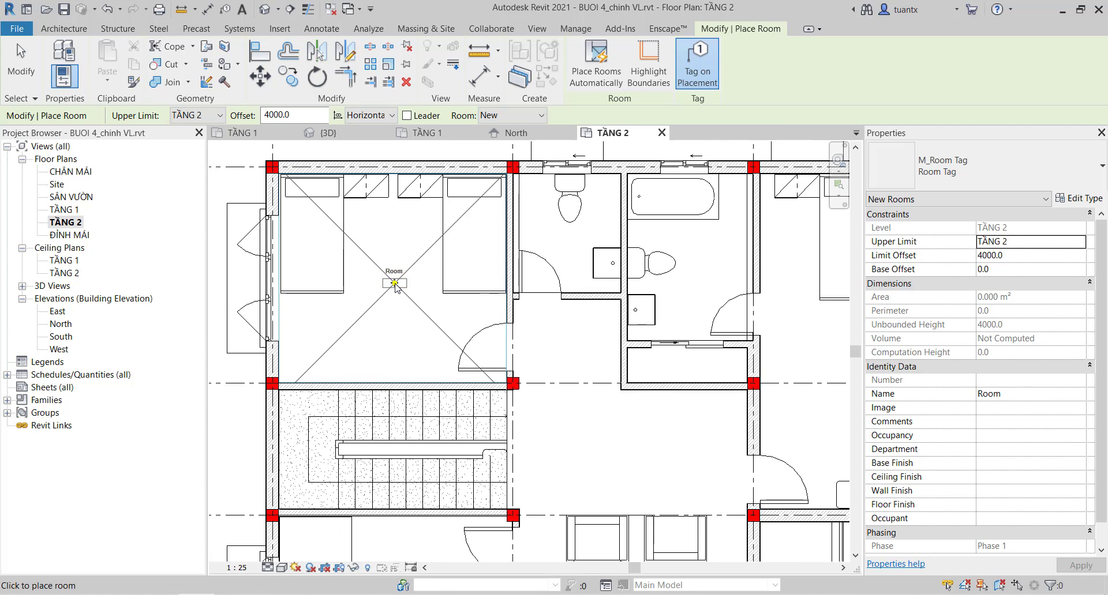
click(395, 283)
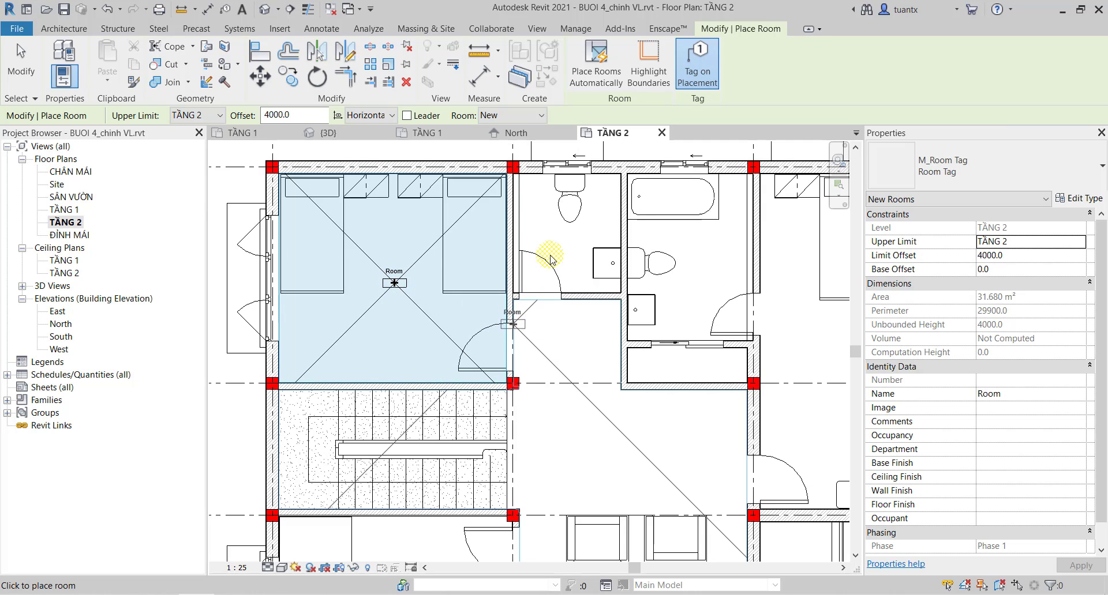
click(568, 241)
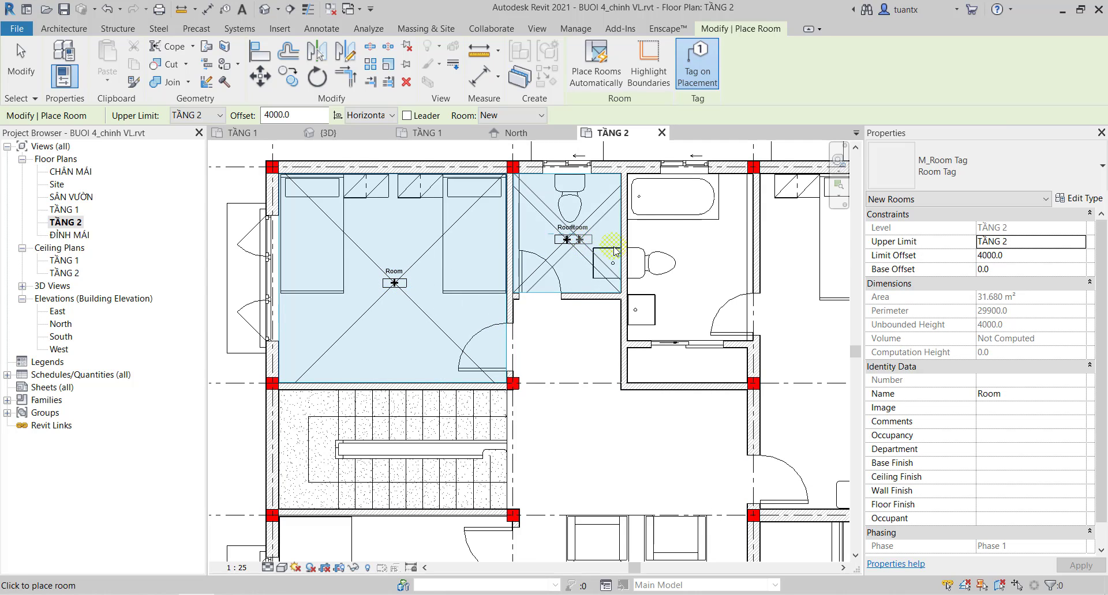
click(708, 266)
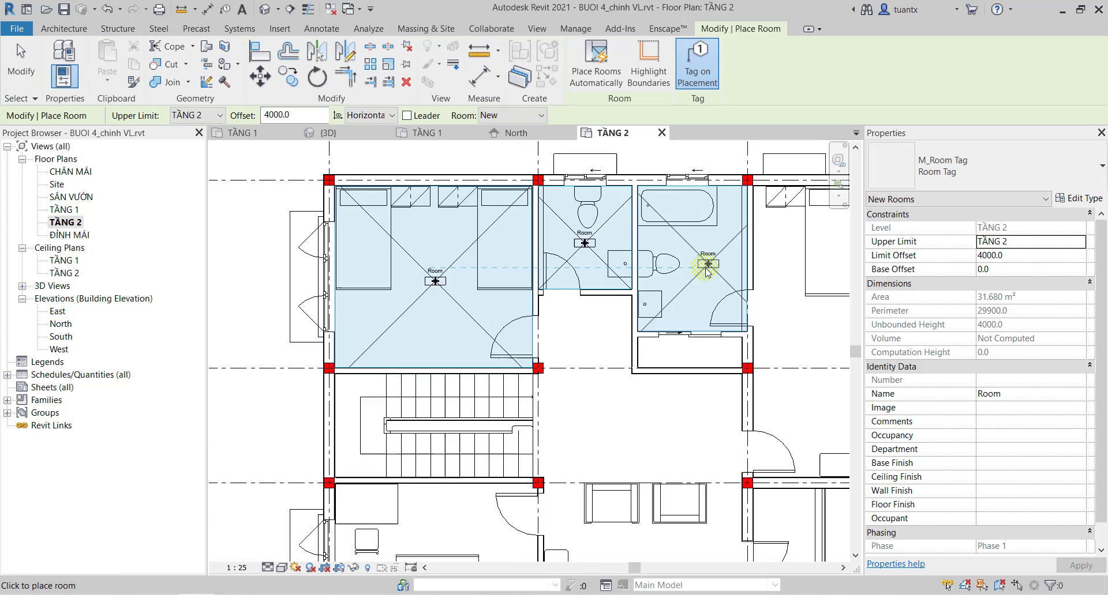
Place rooms in the small space below the bathroom, the lower-left bedroom and the central corridor.
middle_drag(709, 266, 537, 227)
scroll(569, 264, down, 1)
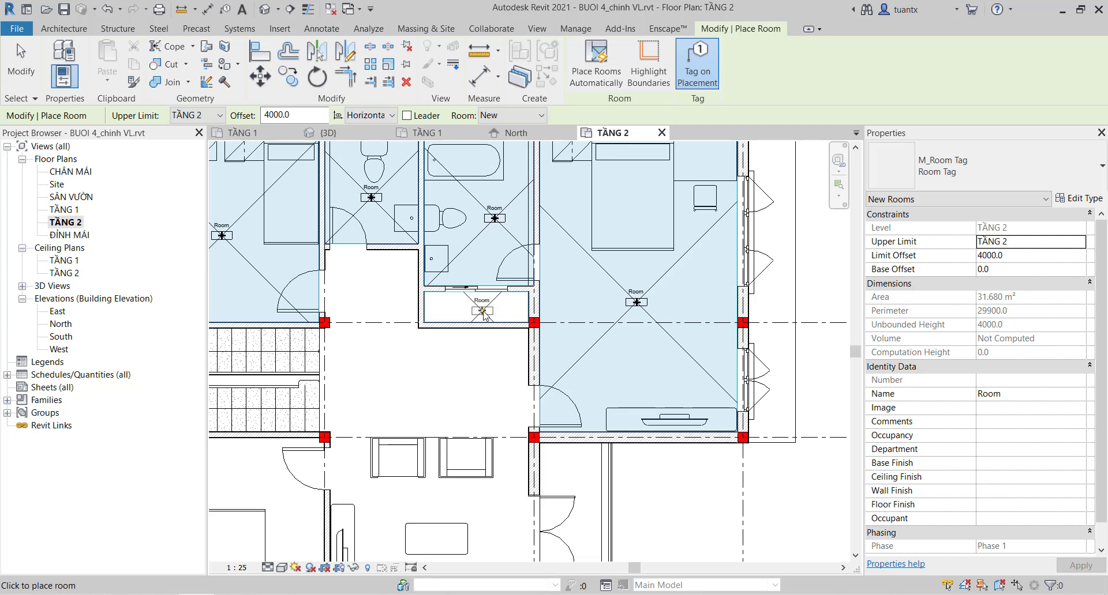
click(493, 297)
middle_drag(494, 297, 575, 161)
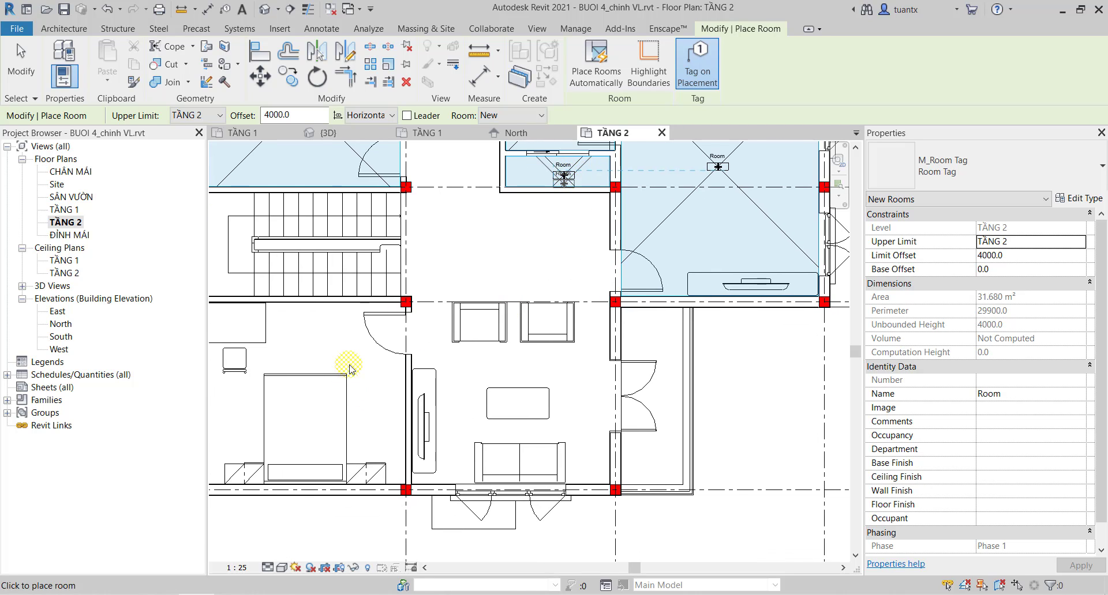
mouse_move(350, 370)
middle_down()
mouse_move(518, 349)
mouse_move(403, 469)
middle_up()
click(500, 347)
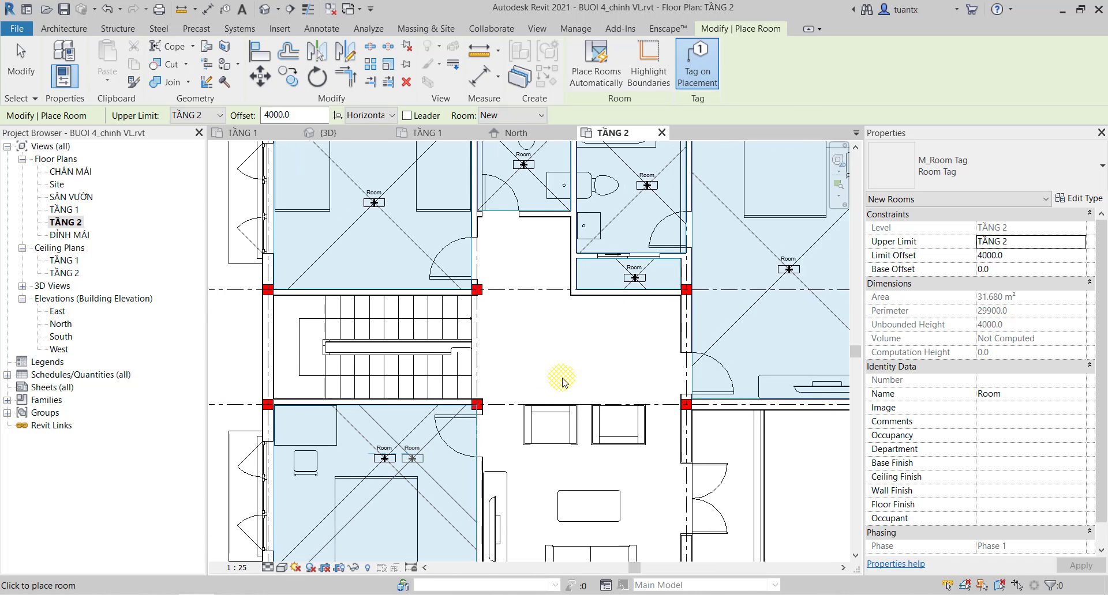
middle_drag(569, 382, 571, 382)
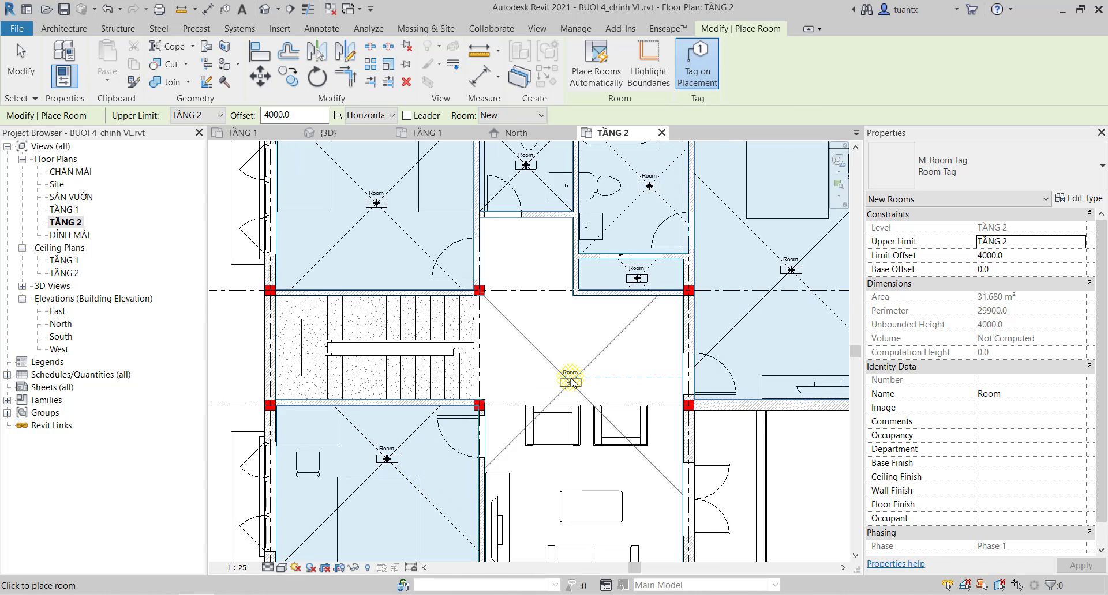
click(572, 382)
key(Escape)
key(Escape)
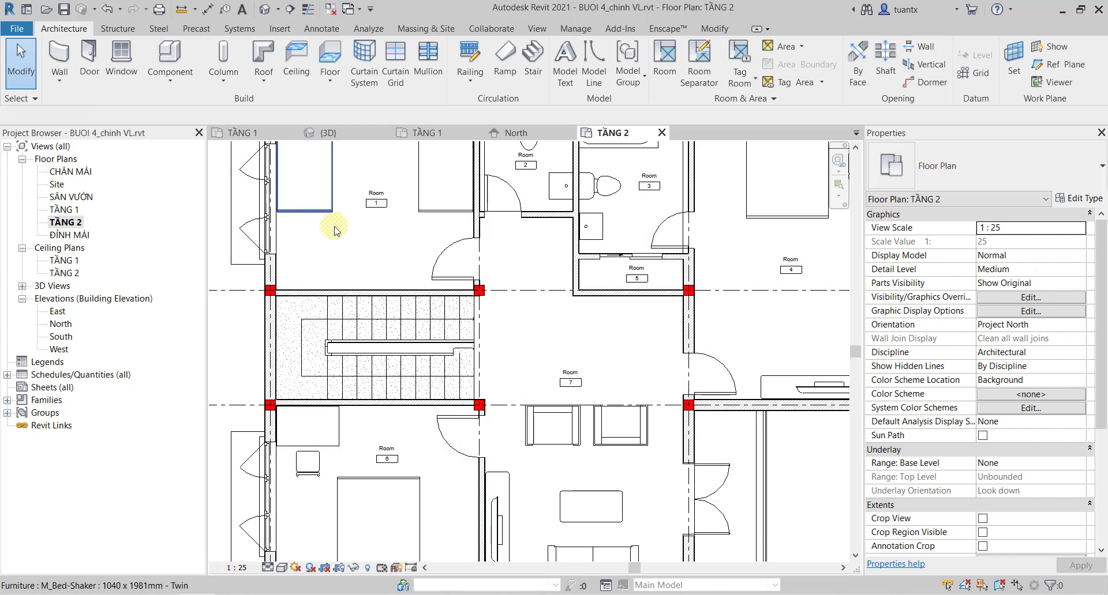
Rename room 1's tag to the bedroom name PHÒNG NGỦ 2.
scroll(369, 222, up, 2)
middle_drag(369, 228, 398, 346)
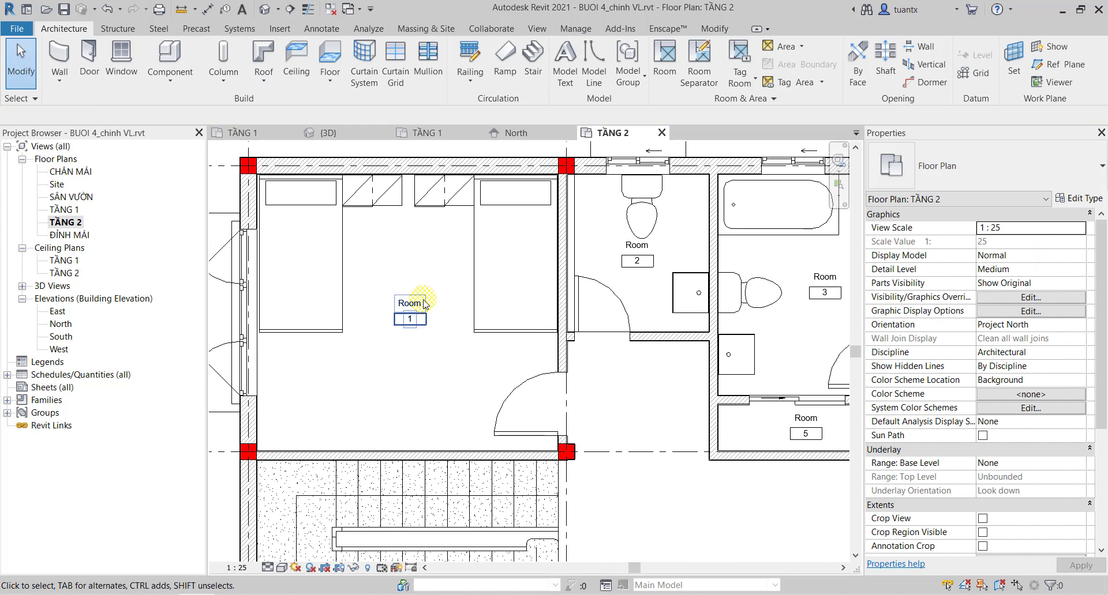
double_click(423, 304)
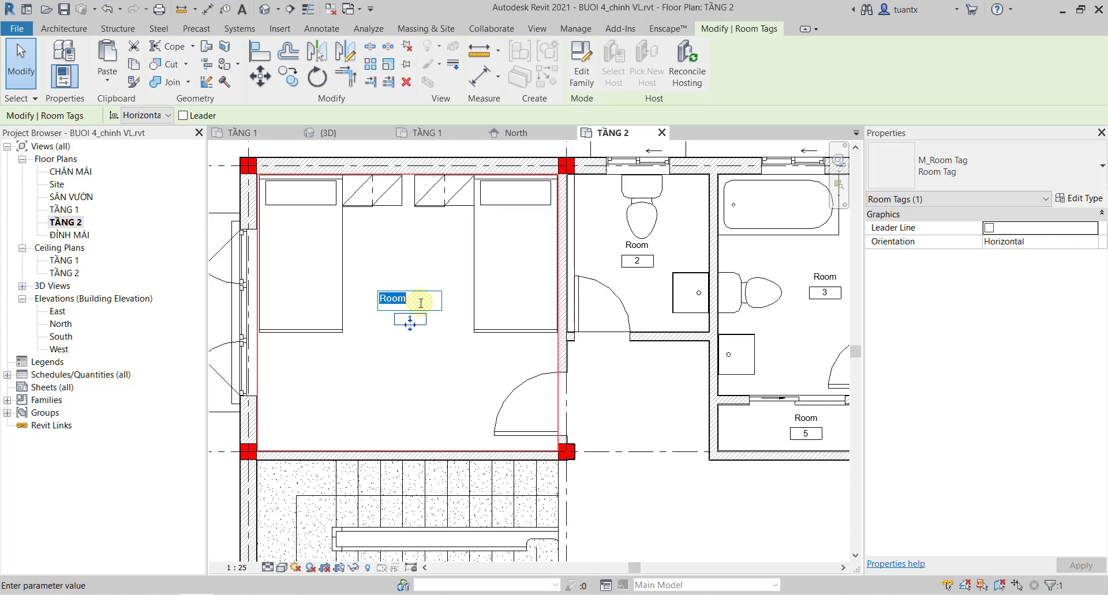
click(419, 271)
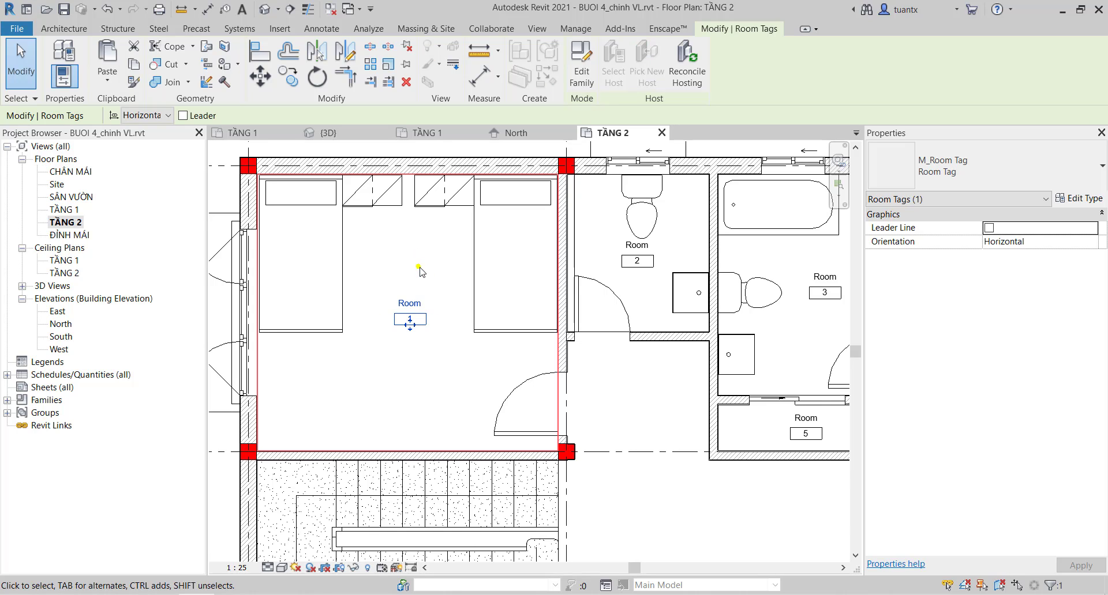
double_click(416, 298)
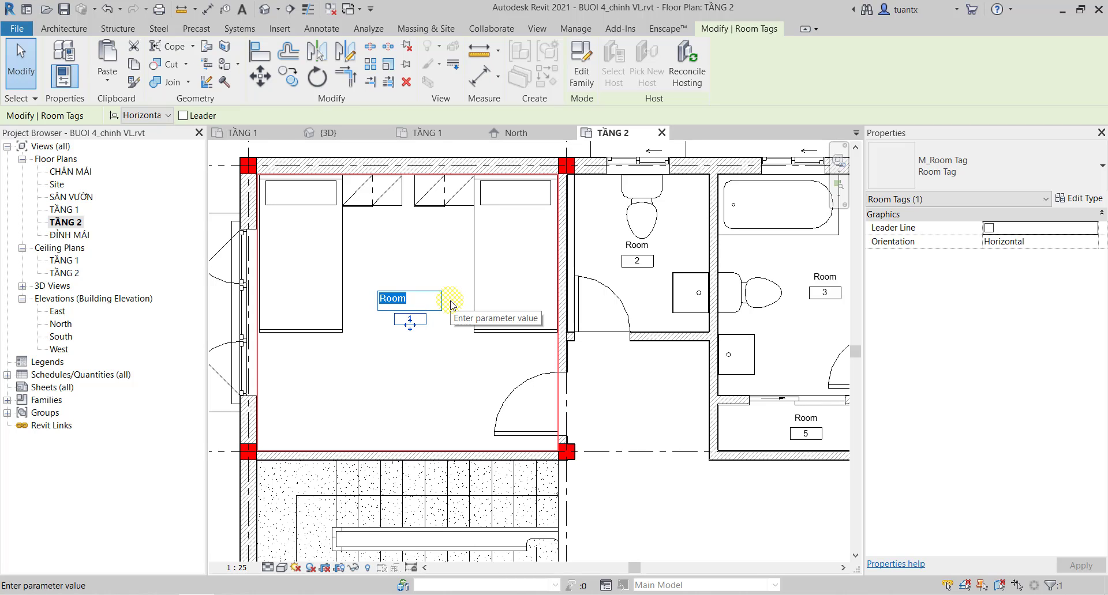
click(448, 302)
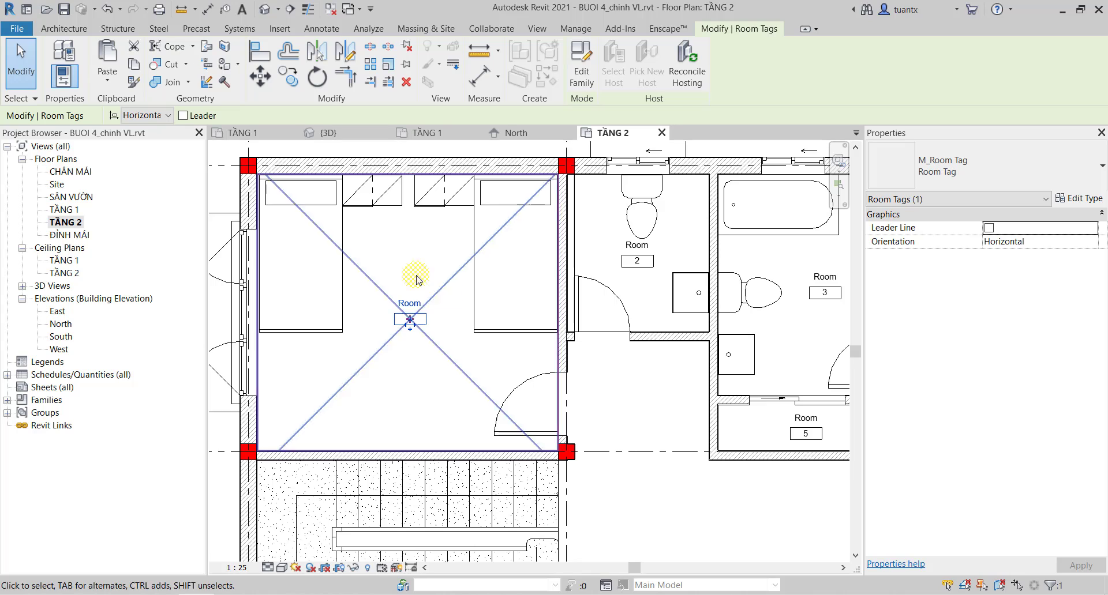
double_click(420, 304)
text(HÒNG NGỦ 2)
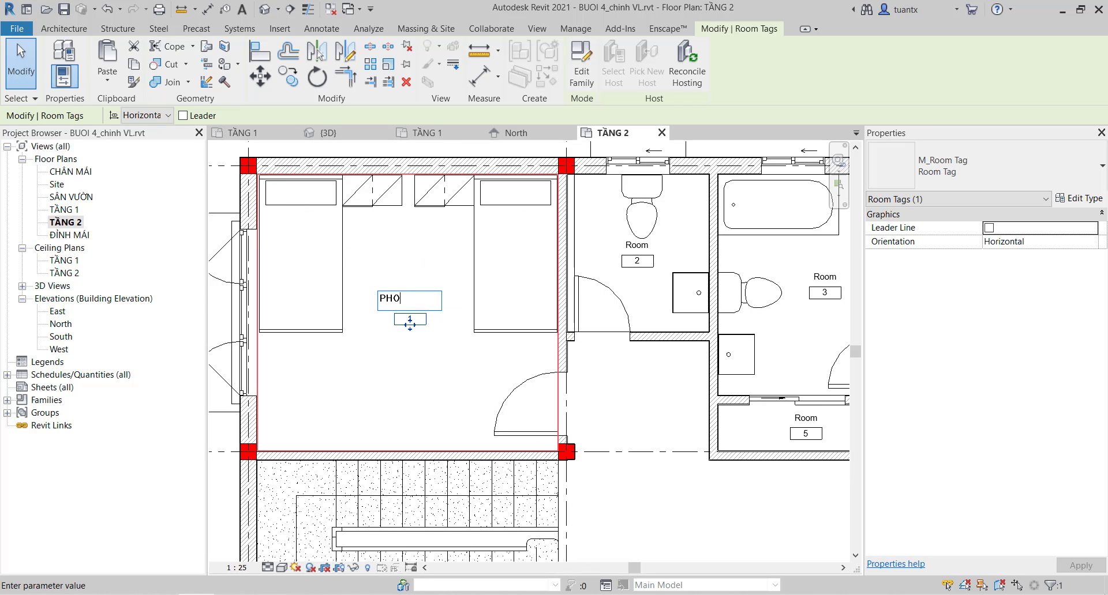
click(356, 387)
Select room 3's tag and open its name for editing.
scroll(324, 388, down, 1)
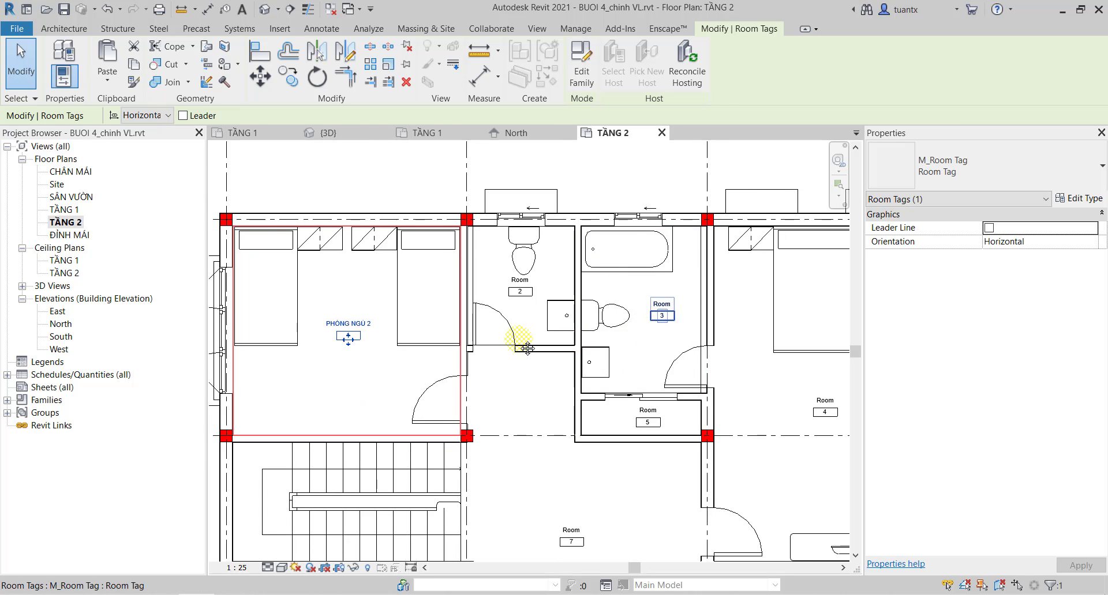
middle_drag(526, 348, 285, 327)
click(584, 382)
double_click(589, 381)
text(PHÒNG NGỦ 1)
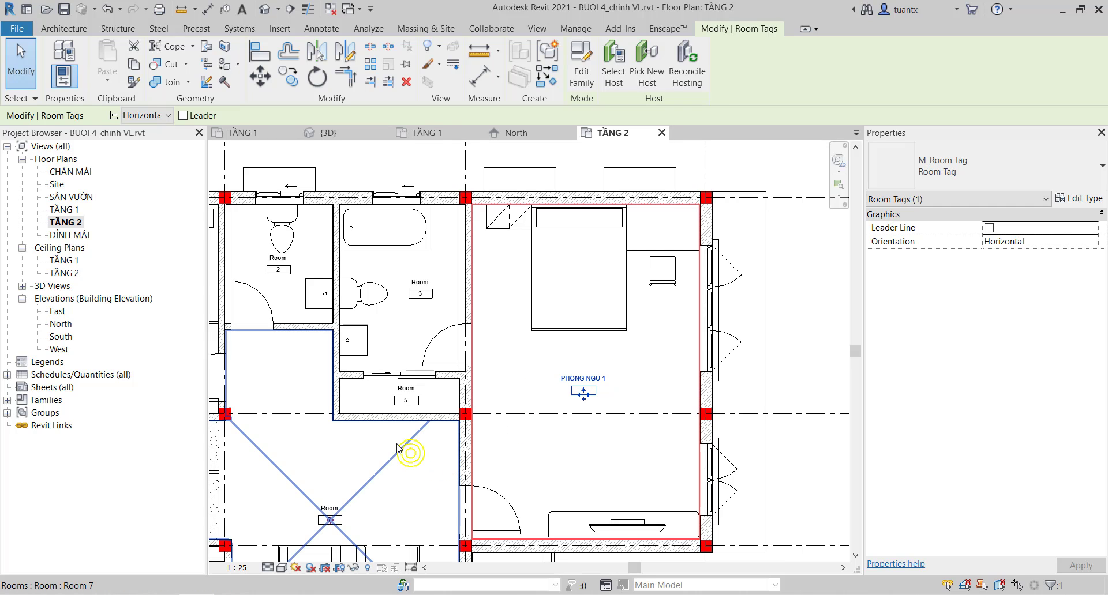
scroll(413, 448, down, 4)
scroll(519, 300, up, 2)
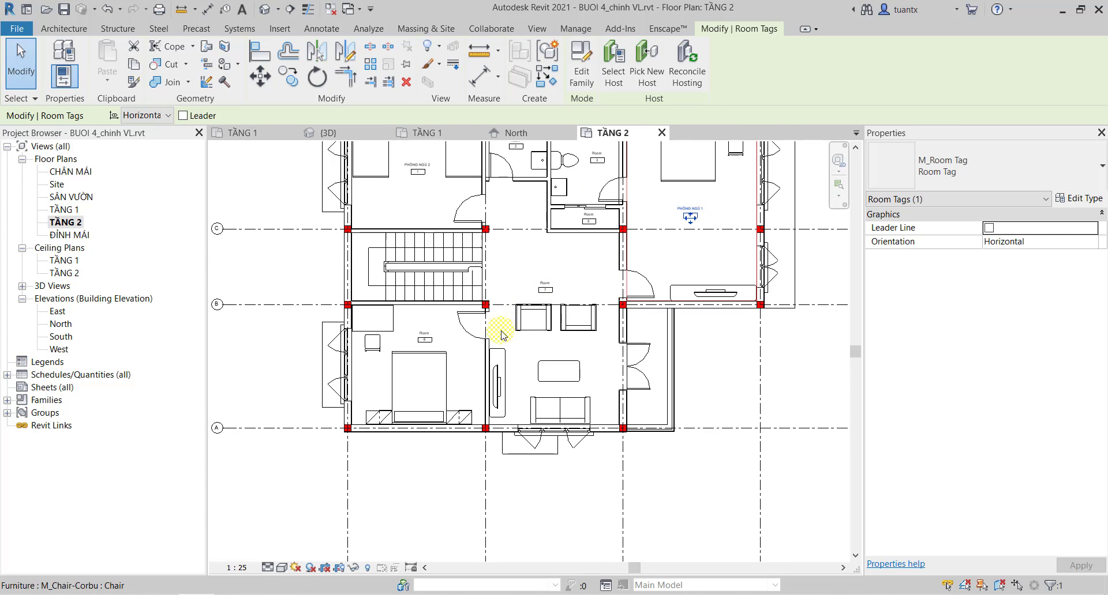
Rename the unnamed bedroom's tag below the stair to PHÒNG NGỦ 3.
click(427, 334)
scroll(429, 333, up, 3)
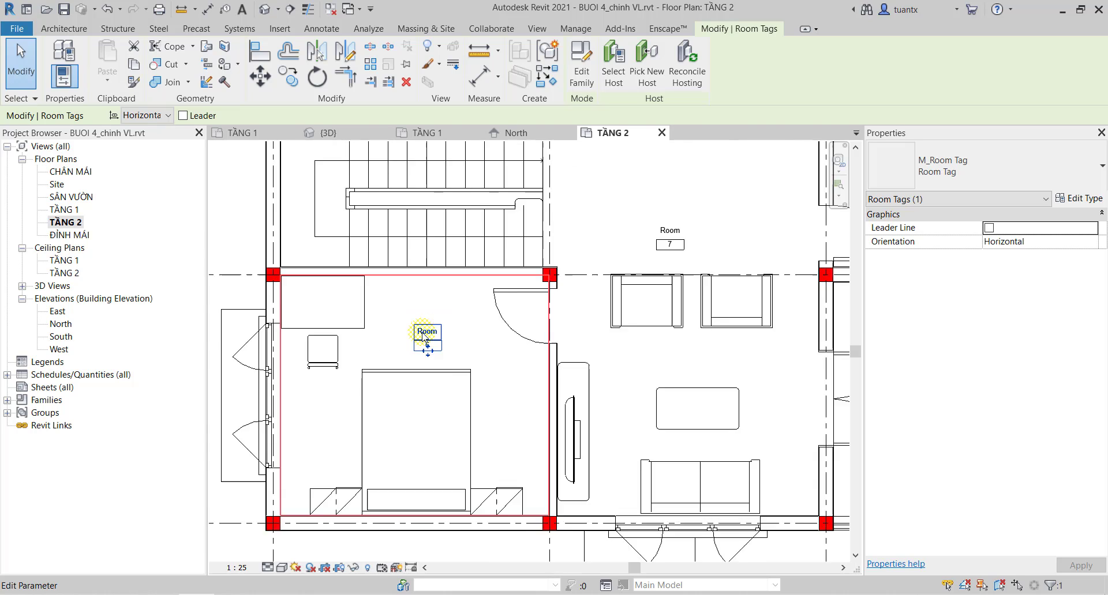
scroll(428, 333, up, 3)
click(430, 330)
text(HÒNG NGỦ 3)
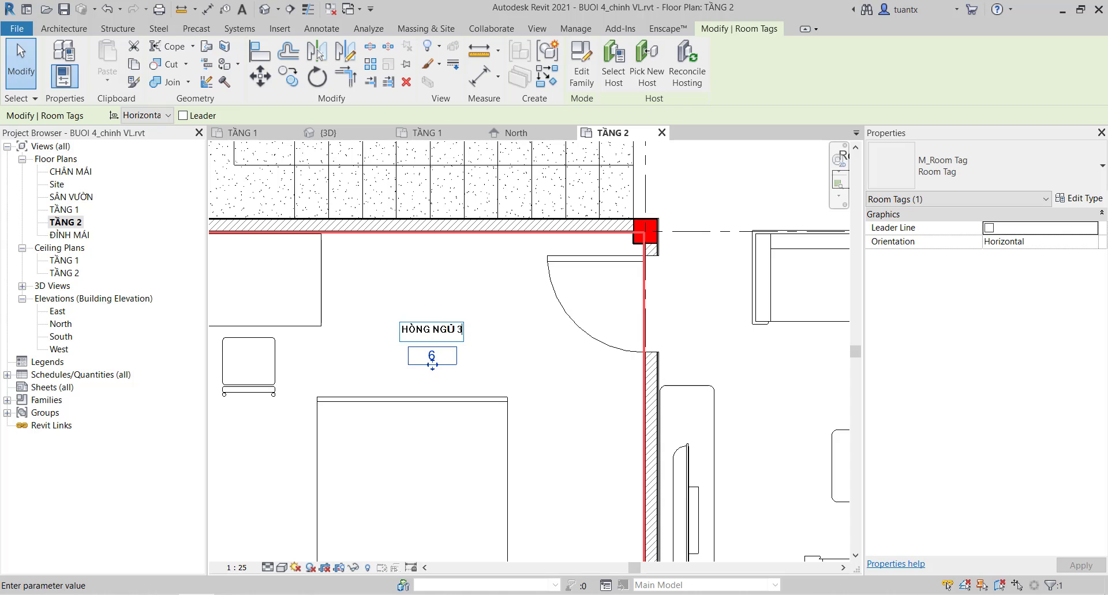
click(535, 323)
scroll(526, 308, down, 5)
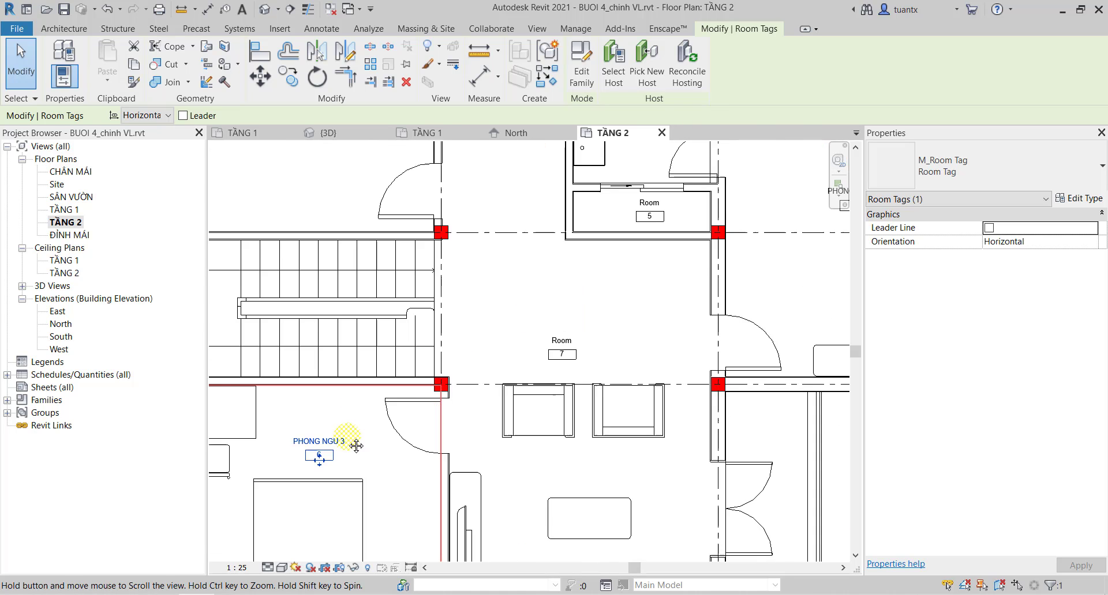
middle_drag(371, 435, 736, 306)
key(Escape)
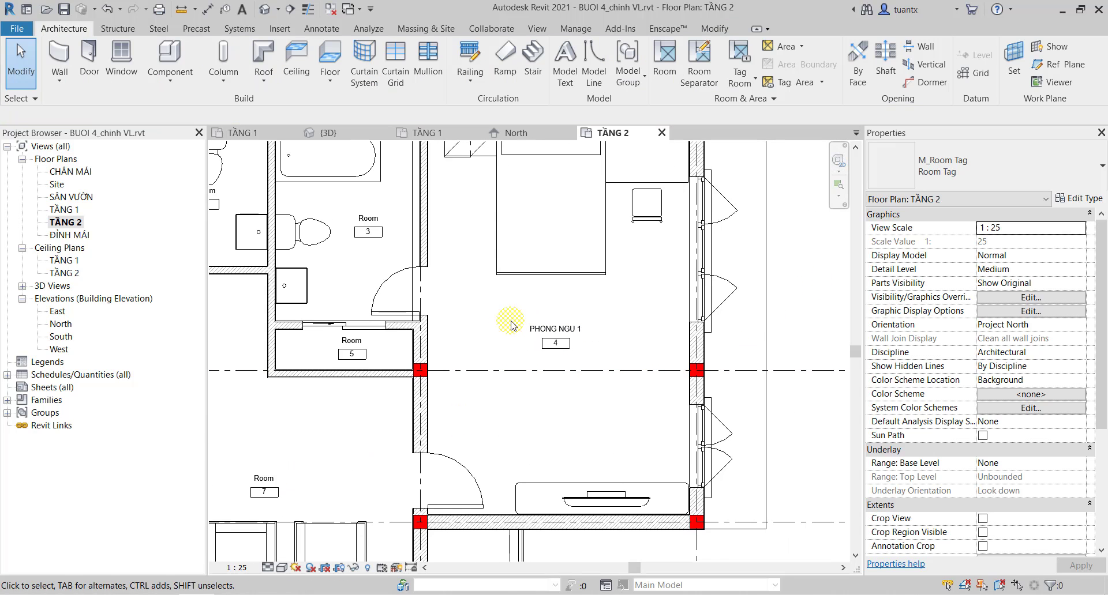
click(527, 315)
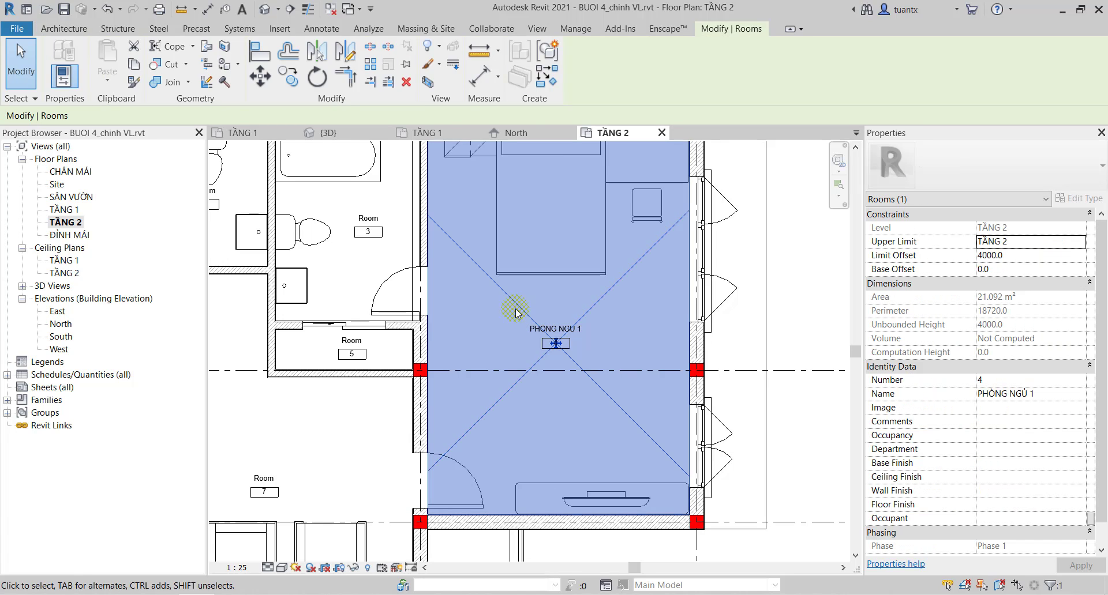
scroll(515, 295, down, 1)
scroll(518, 334, down, 1)
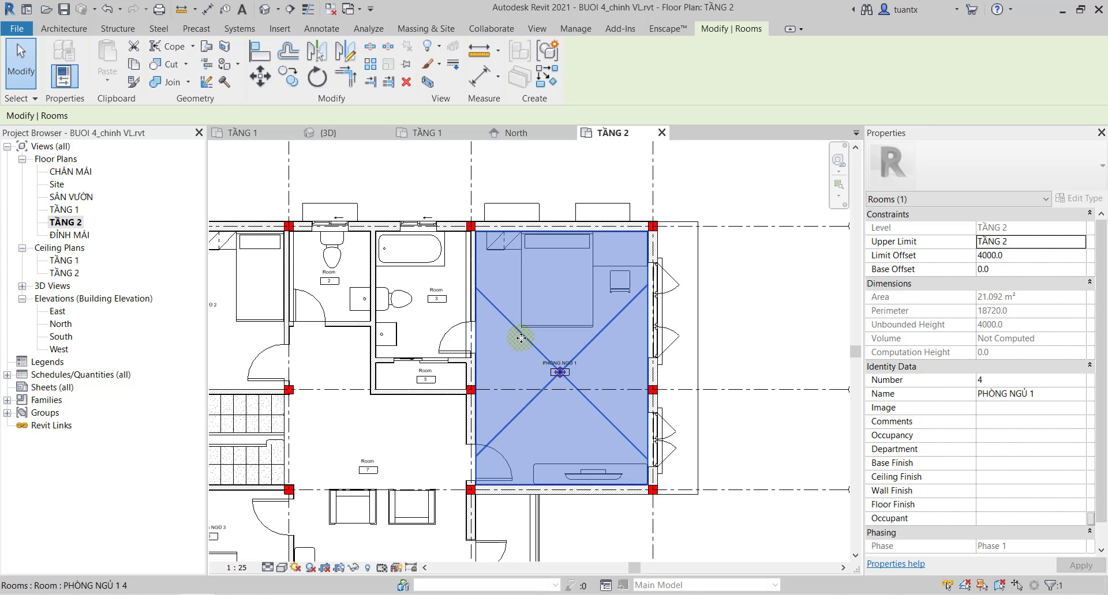
middle_drag(490, 341, 534, 321)
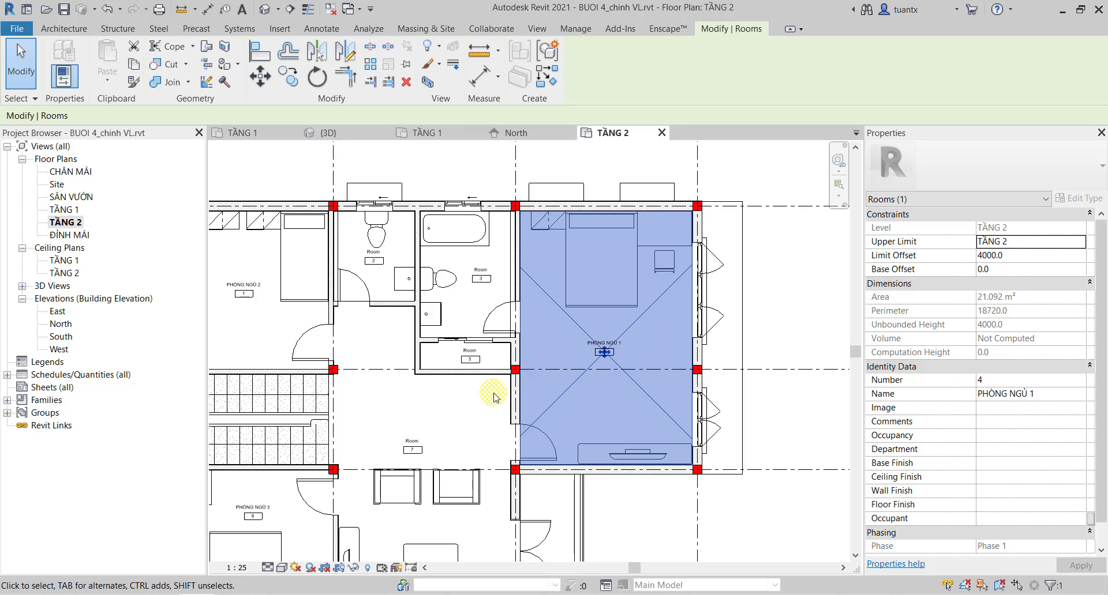
click(536, 389)
click(581, 327)
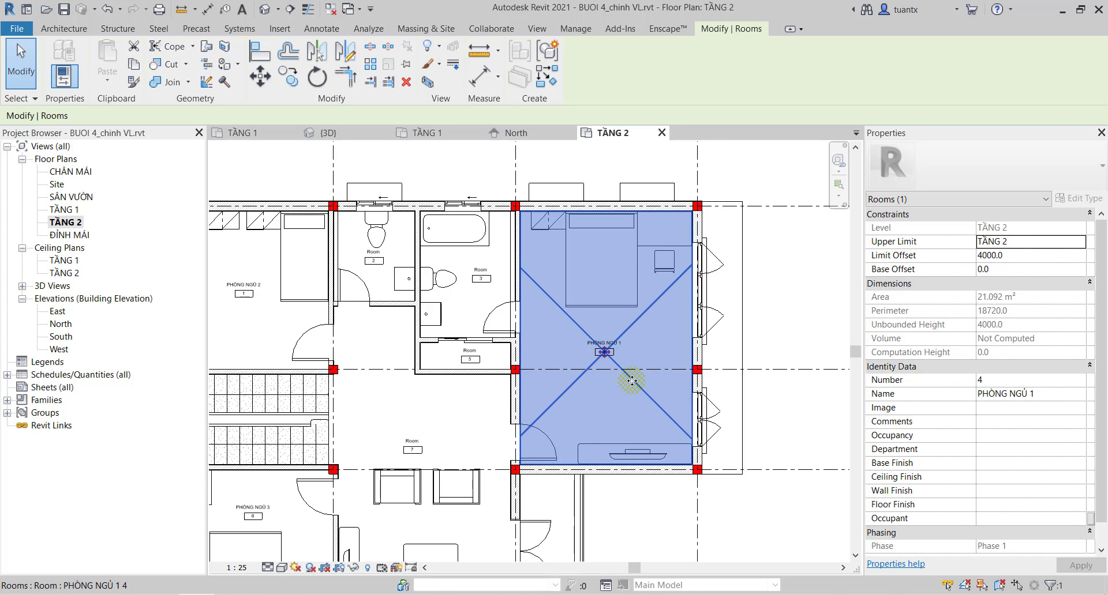
scroll(631, 381, up, 3)
middle_drag(583, 343, 477, 306)
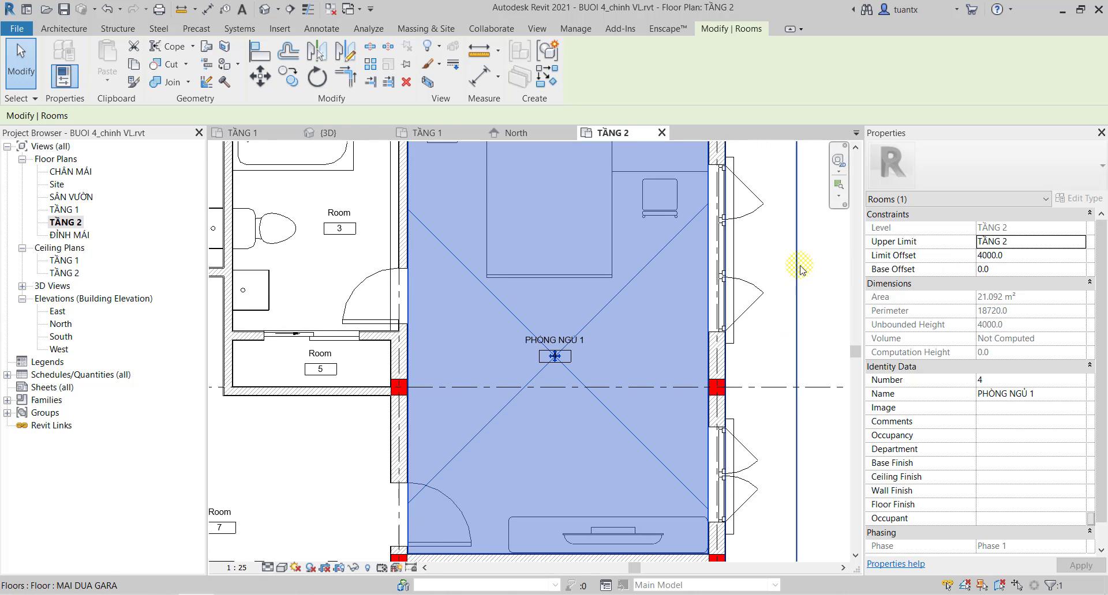
key(Escape)
click(609, 317)
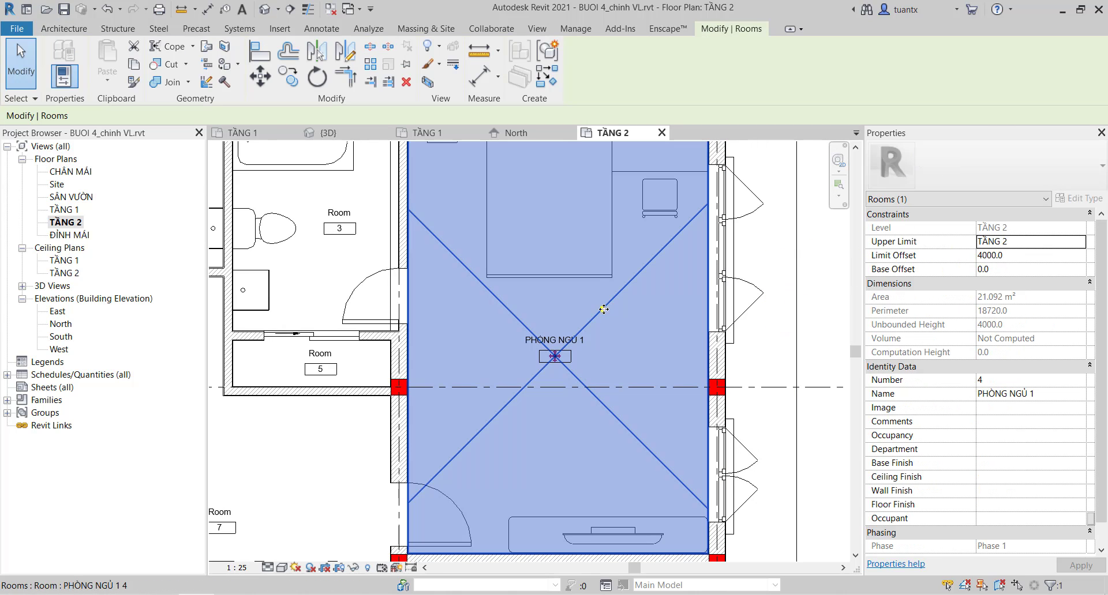
click(831, 298)
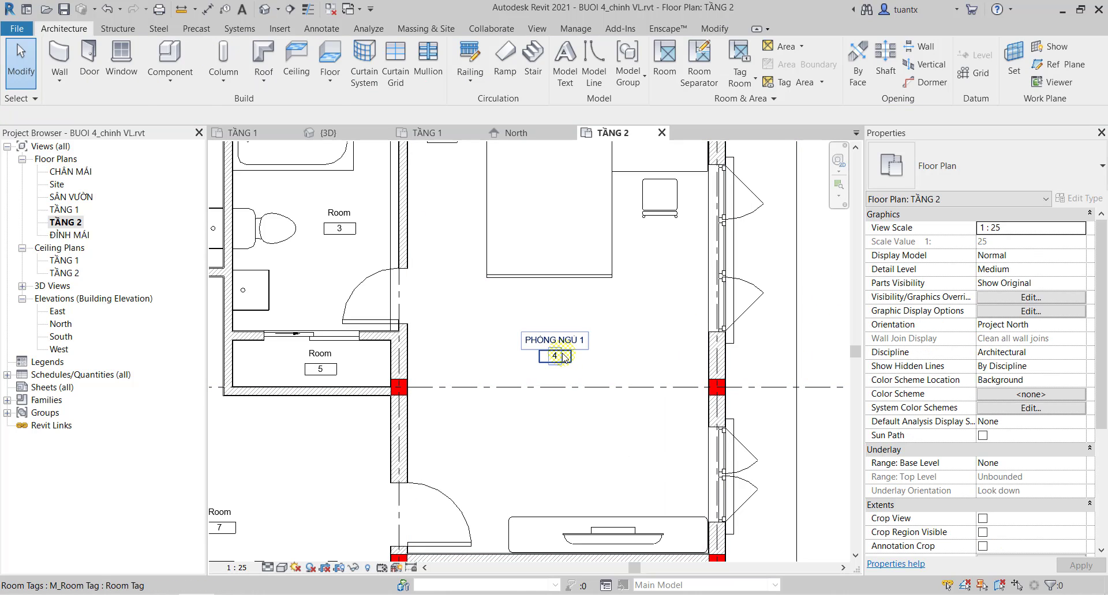
Duplicate PHÒNG NGỦ 1's room tag type as a new type named GHI CHU TEN PHONG.
click(554, 356)
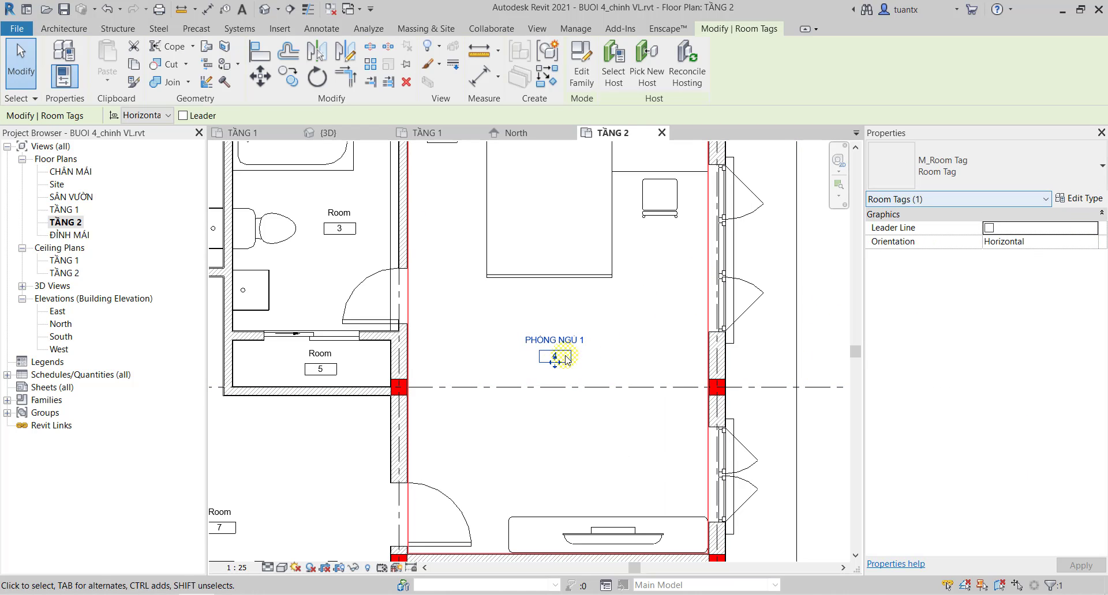
click(1079, 200)
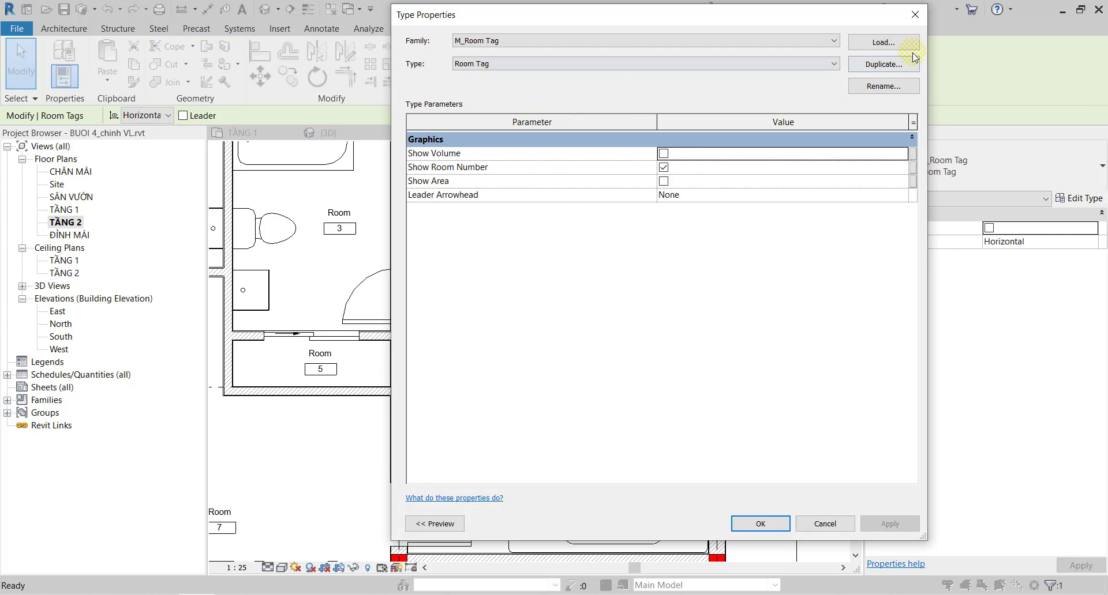
click(889, 65)
text(GHI CHU TEN PHONG)
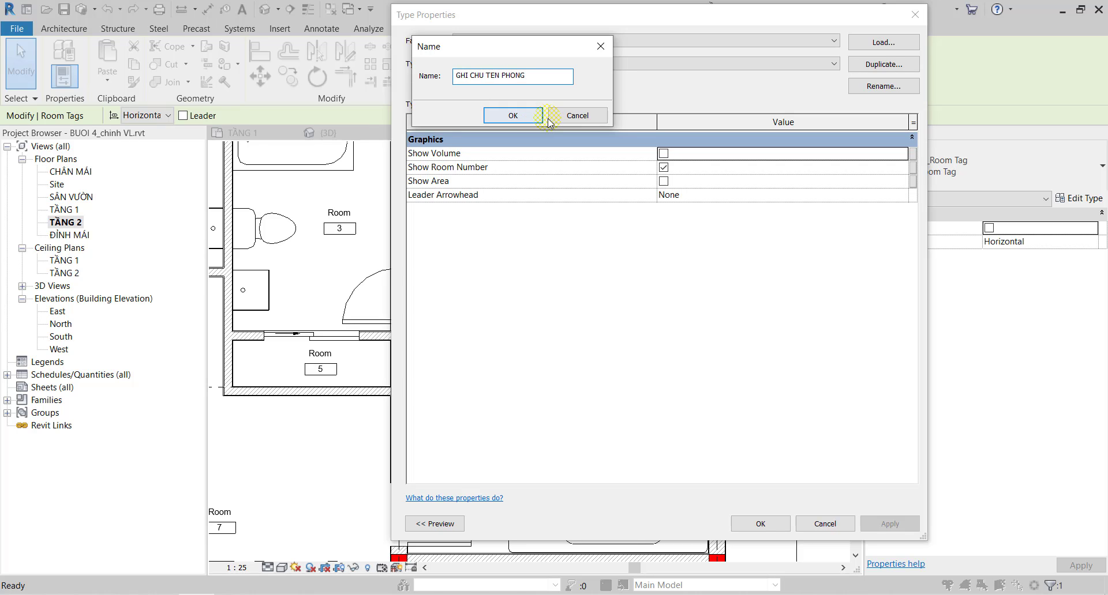
click(541, 117)
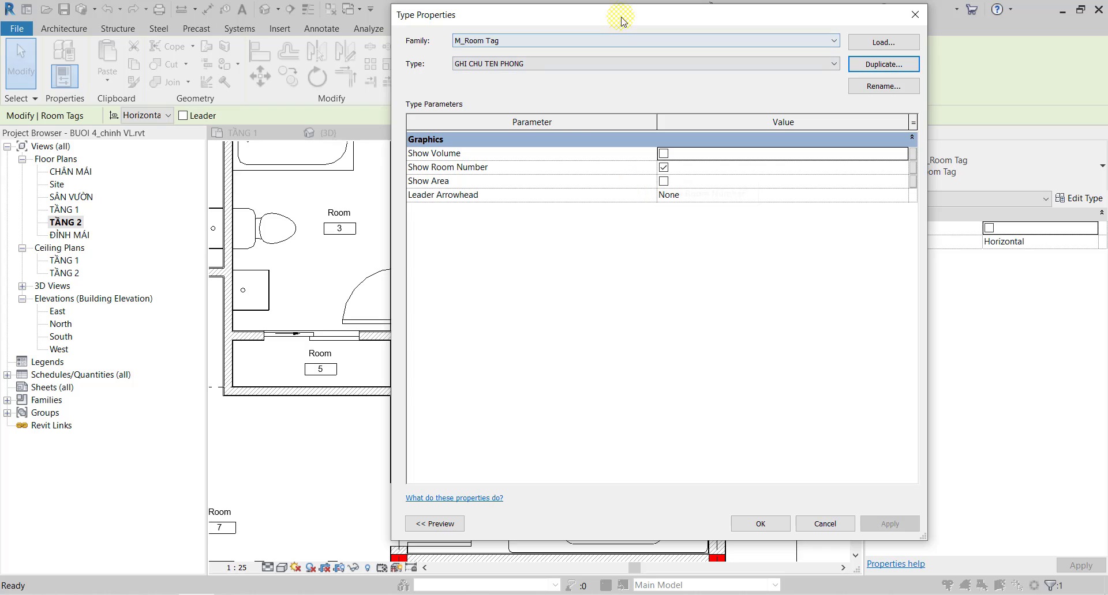
drag(620, 15, 1019, 128)
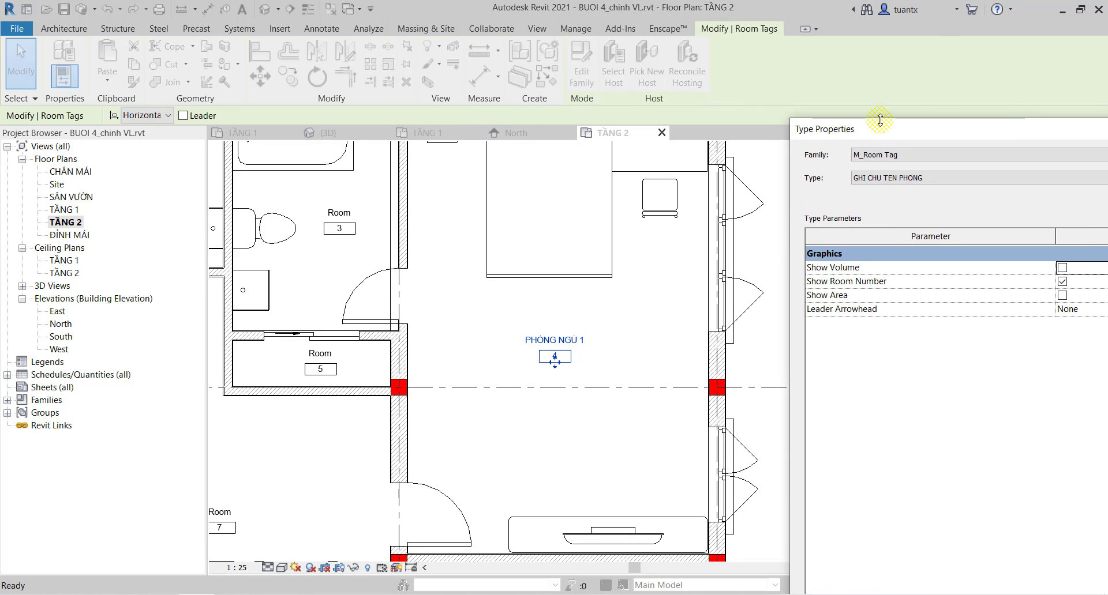
drag(939, 132, 632, 68)
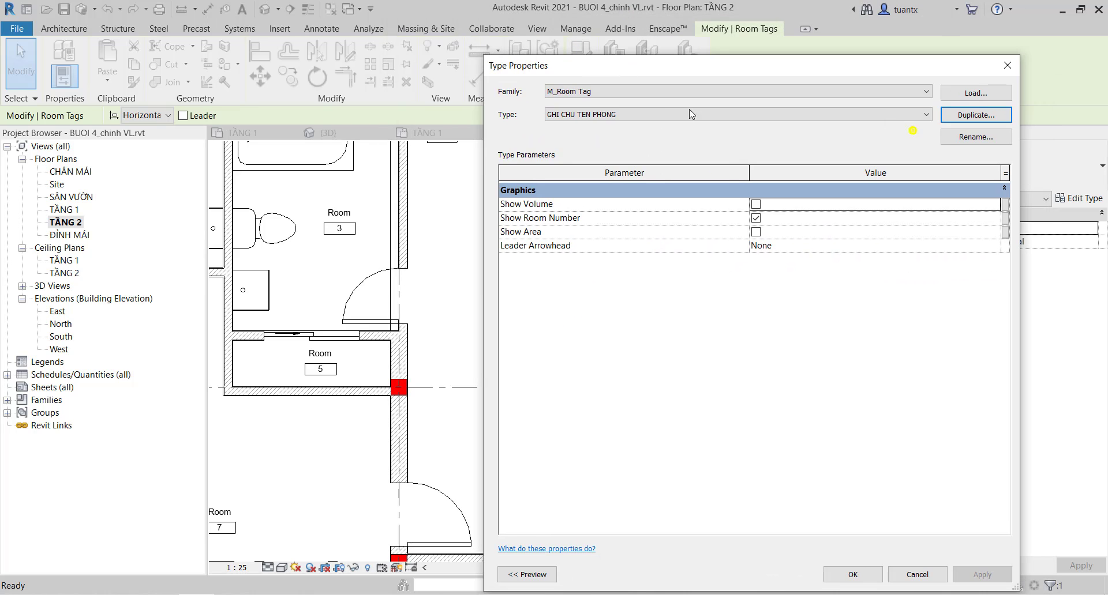
Make the new tag type hide the room number and show the area, 21 m².
click(755, 220)
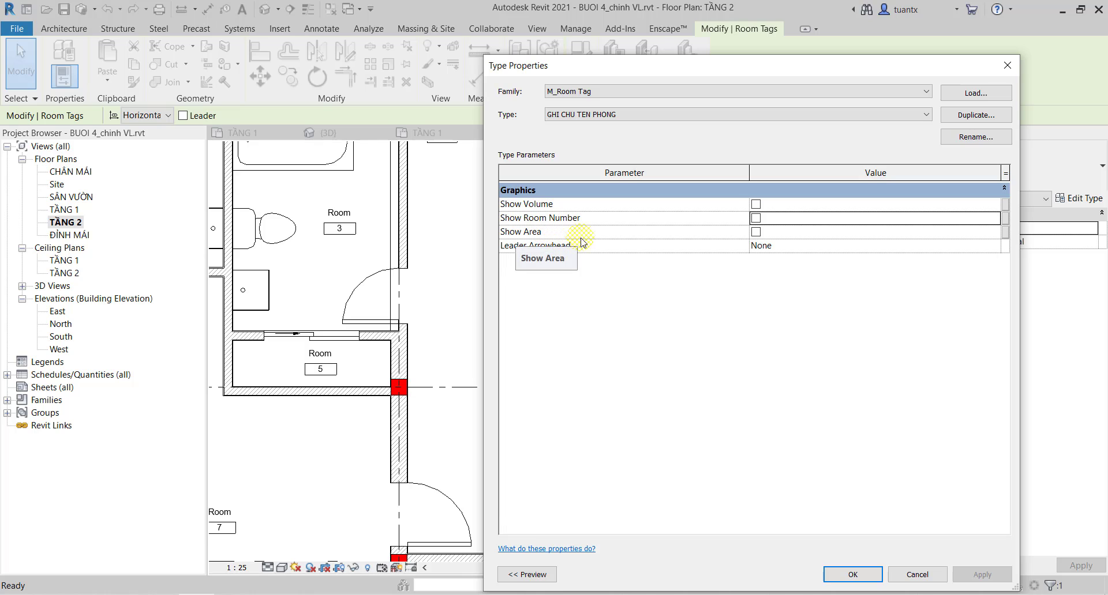
click(756, 232)
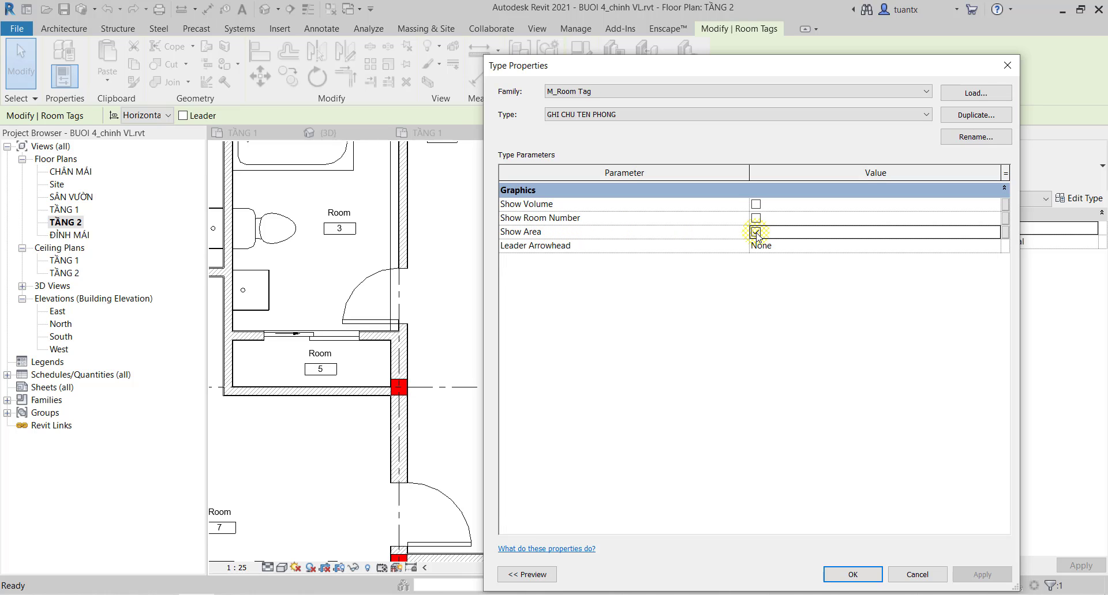
click(852, 576)
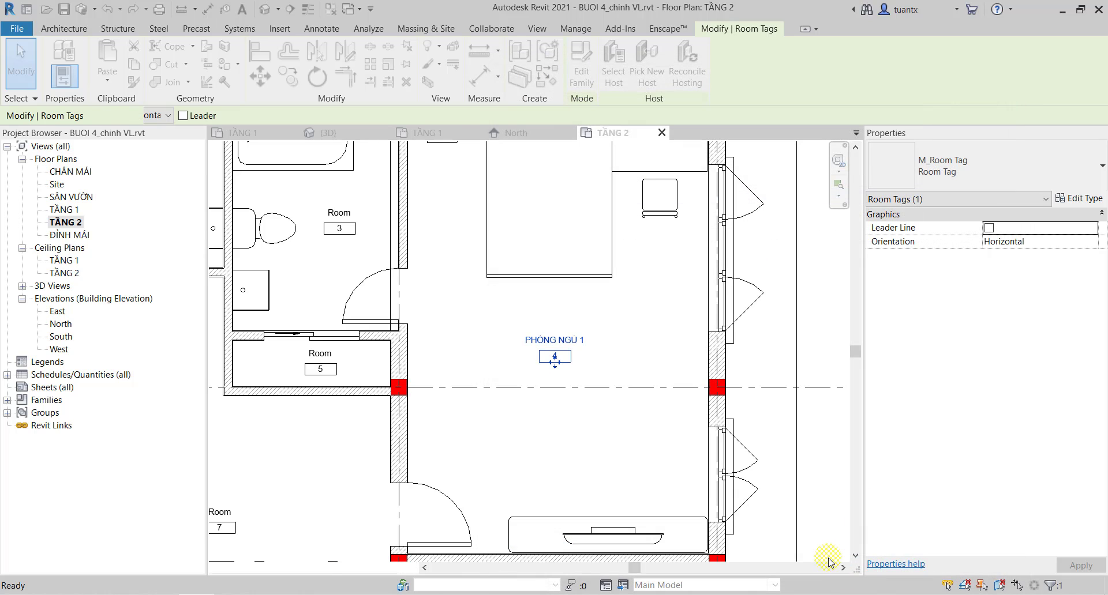
click(591, 424)
scroll(544, 376, up, 3)
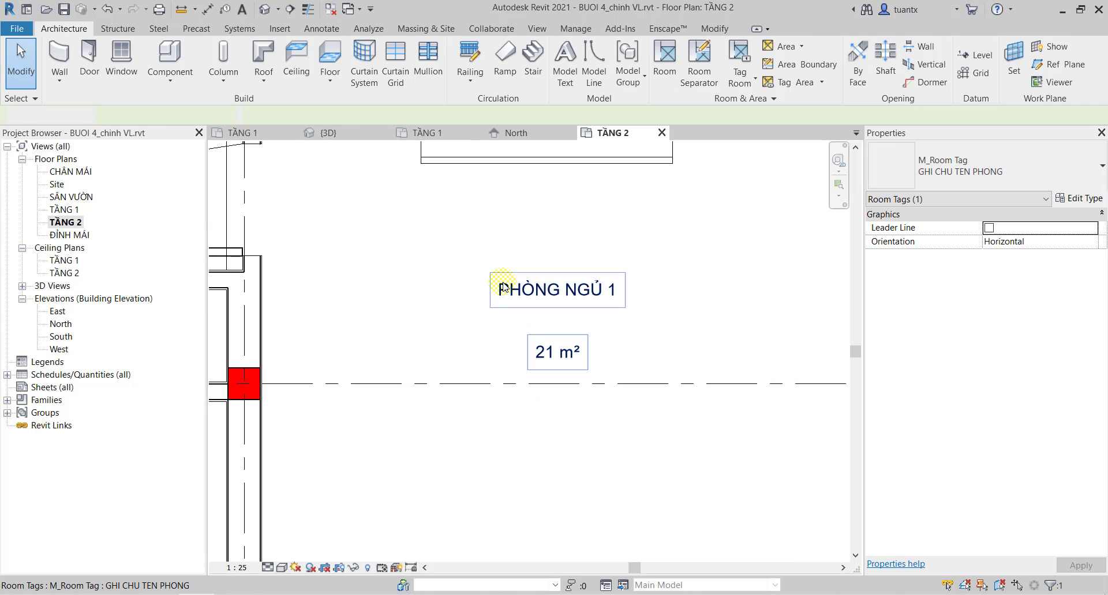
scroll(546, 373, down, 2)
scroll(525, 376, down, 2)
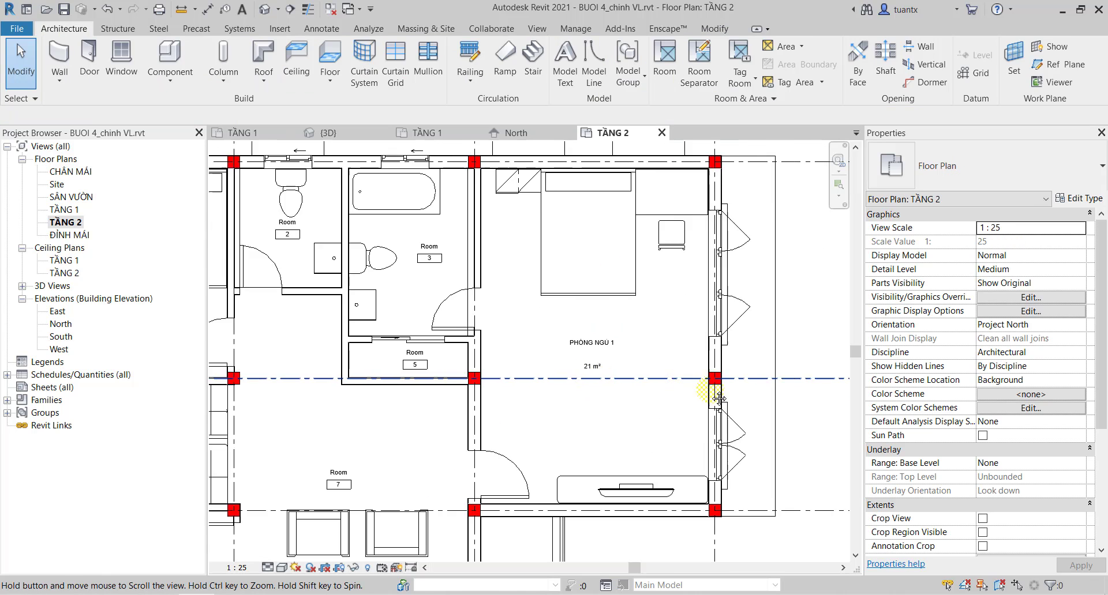
scroll(477, 373, down, 2)
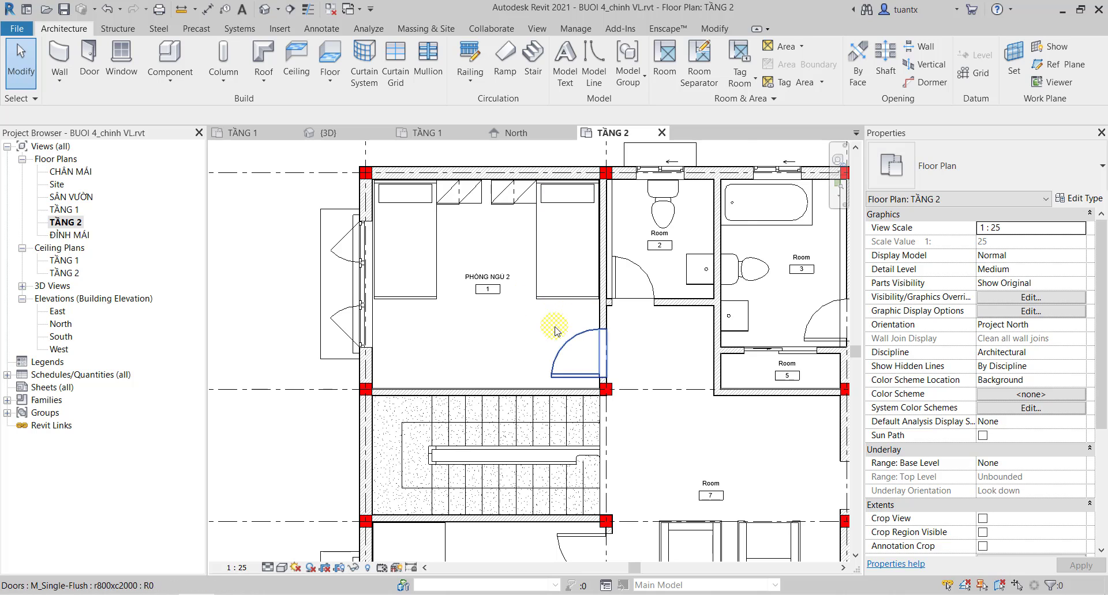
middle_drag(559, 321, 487, 307)
scroll(771, 317, up, 4)
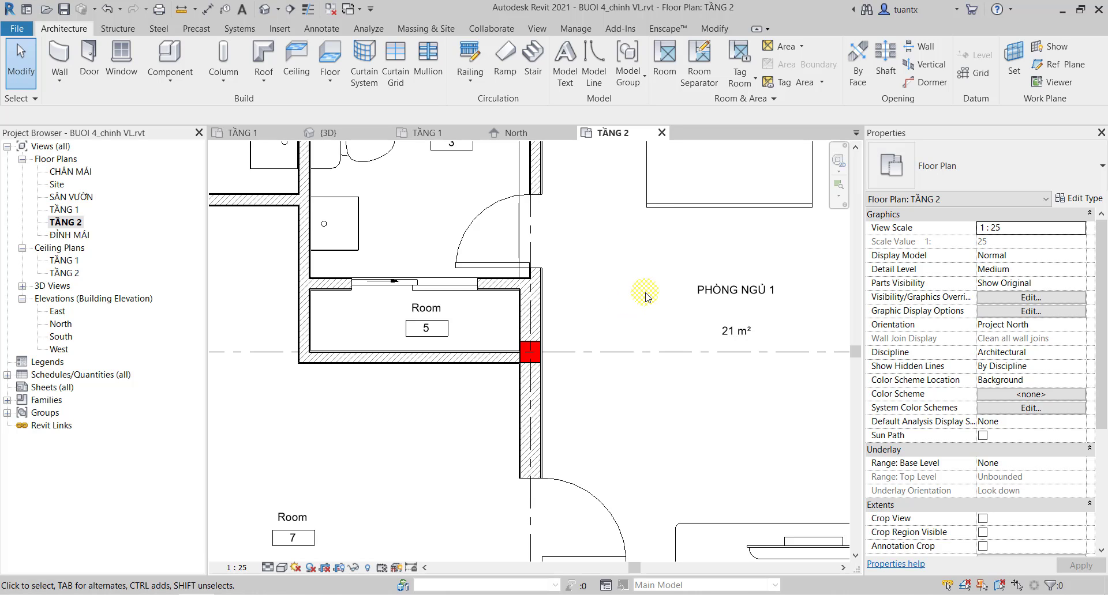
middle_drag(605, 312, 585, 364)
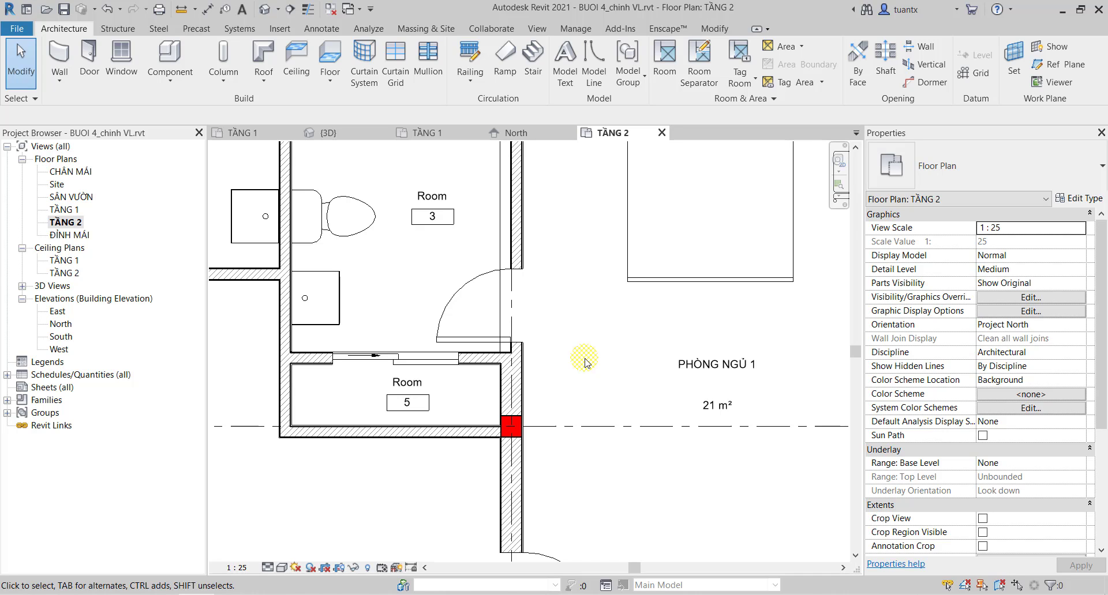
scroll(649, 340, down, 1)
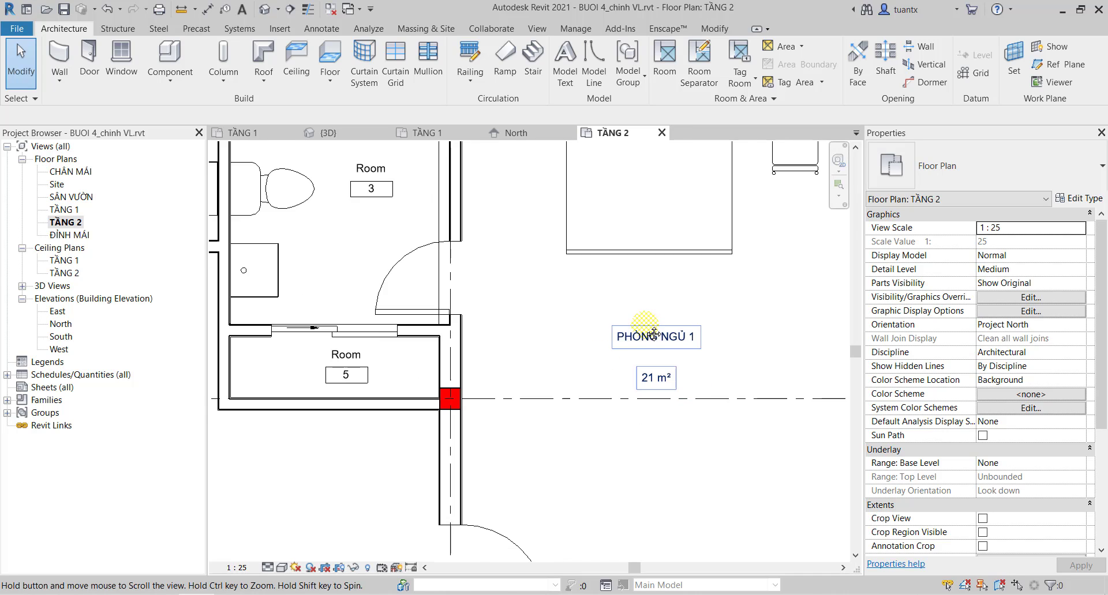
scroll(647, 345, down, 1)
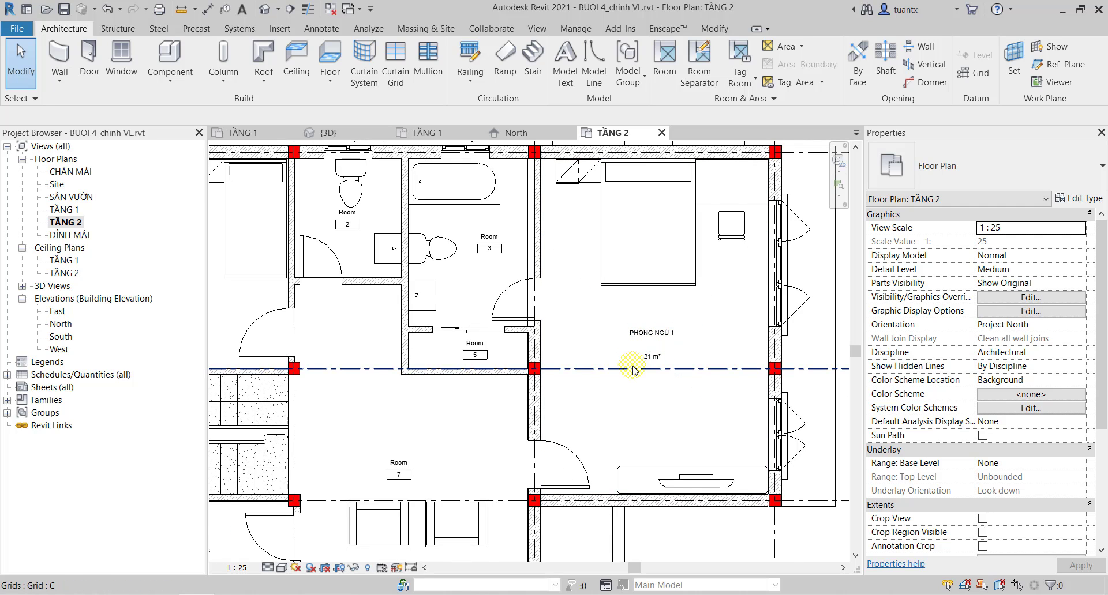
scroll(633, 371, down, 1)
scroll(646, 358, down, 1)
scroll(661, 344, down, 1)
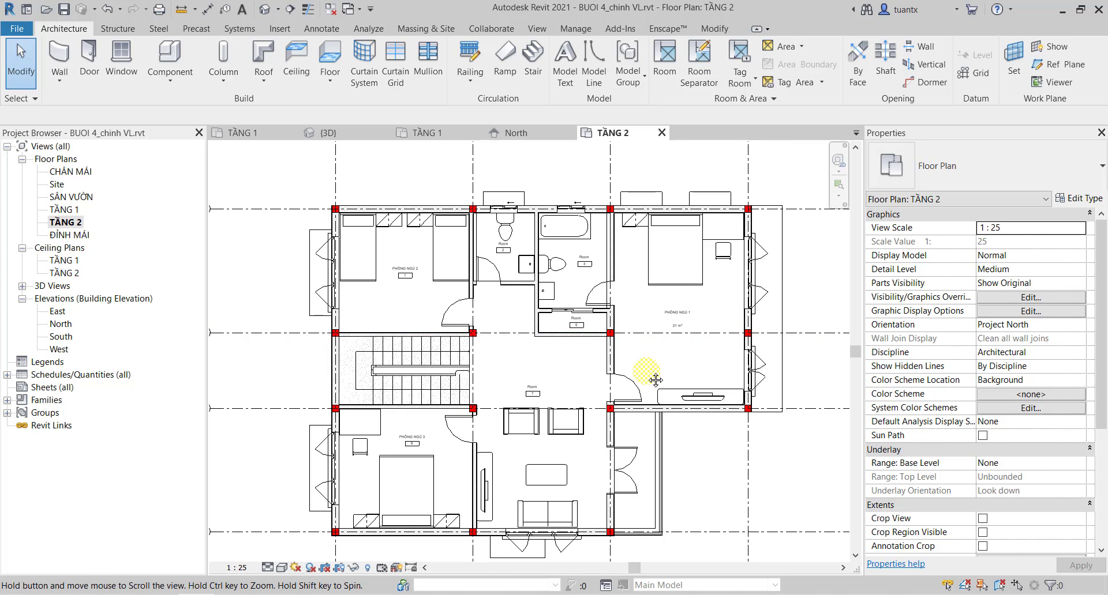
middle_drag(644, 361, 640, 367)
scroll(639, 367, down, 1)
mouse_move(286, 172)
mouse_down()
mouse_move(780, 469)
mouse_move(804, 506)
mouse_move(799, 548)
mouse_up()
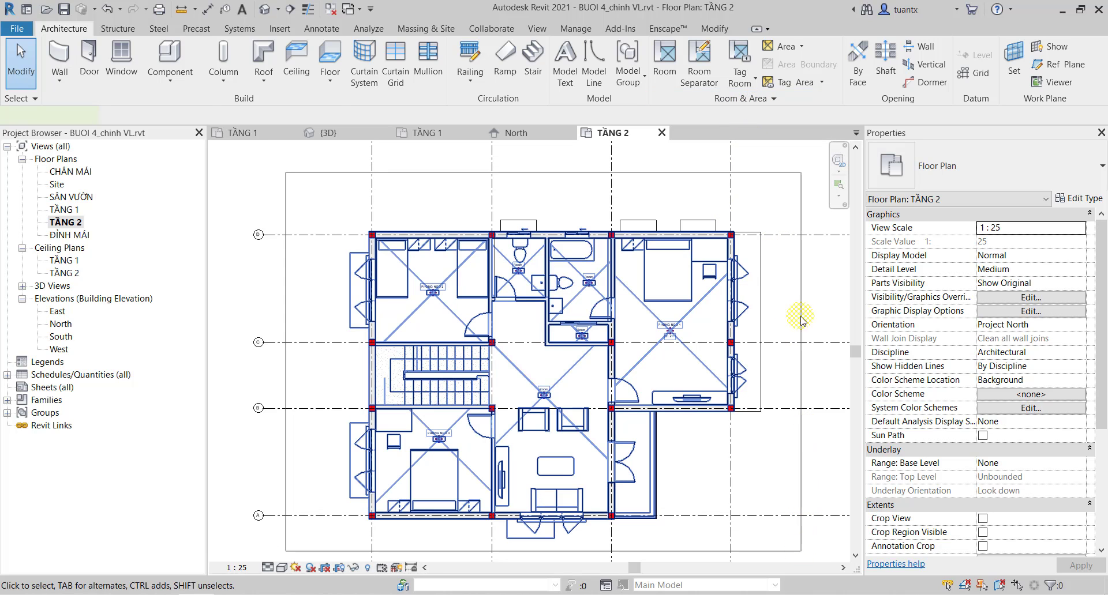
Filter the current selection down to rooms only, then clear it.
click(640, 58)
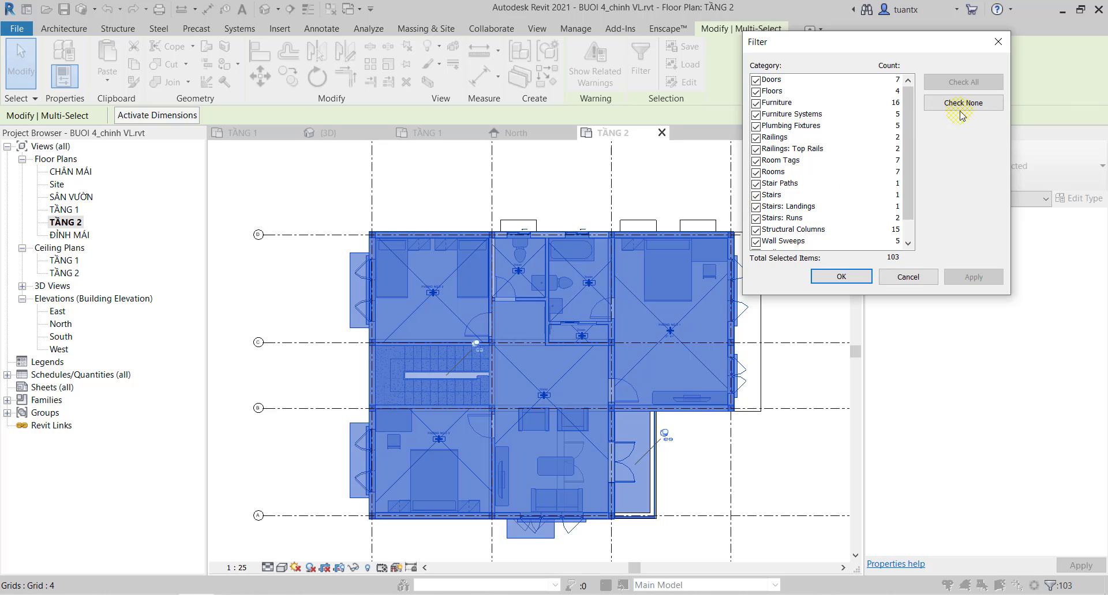
click(960, 104)
mouse_move(909, 136)
mouse_down()
mouse_move(914, 185)
mouse_move(907, 156)
mouse_up()
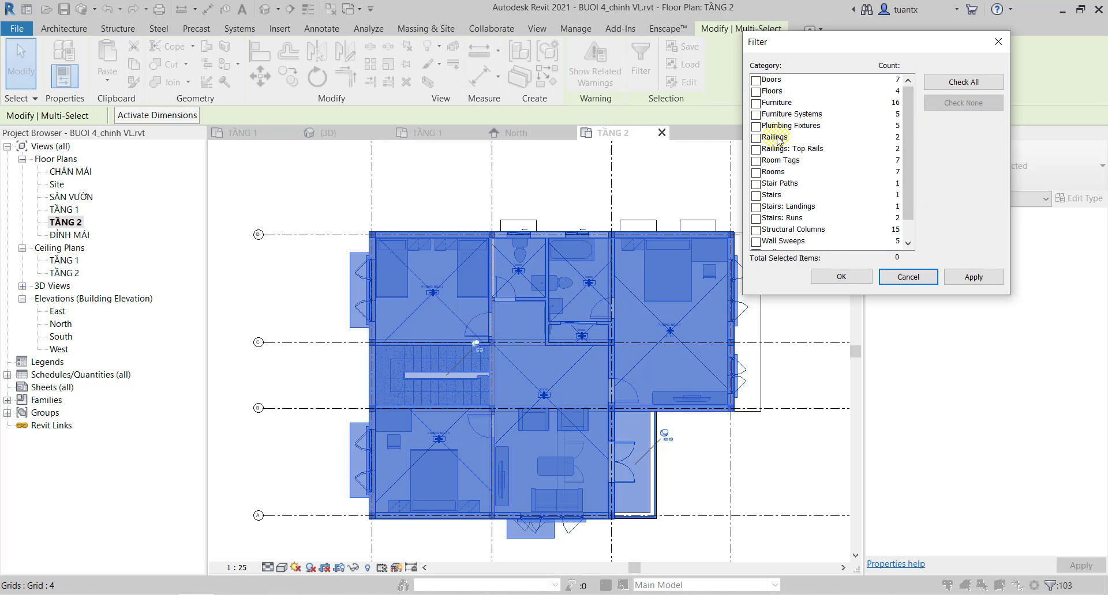
click(756, 172)
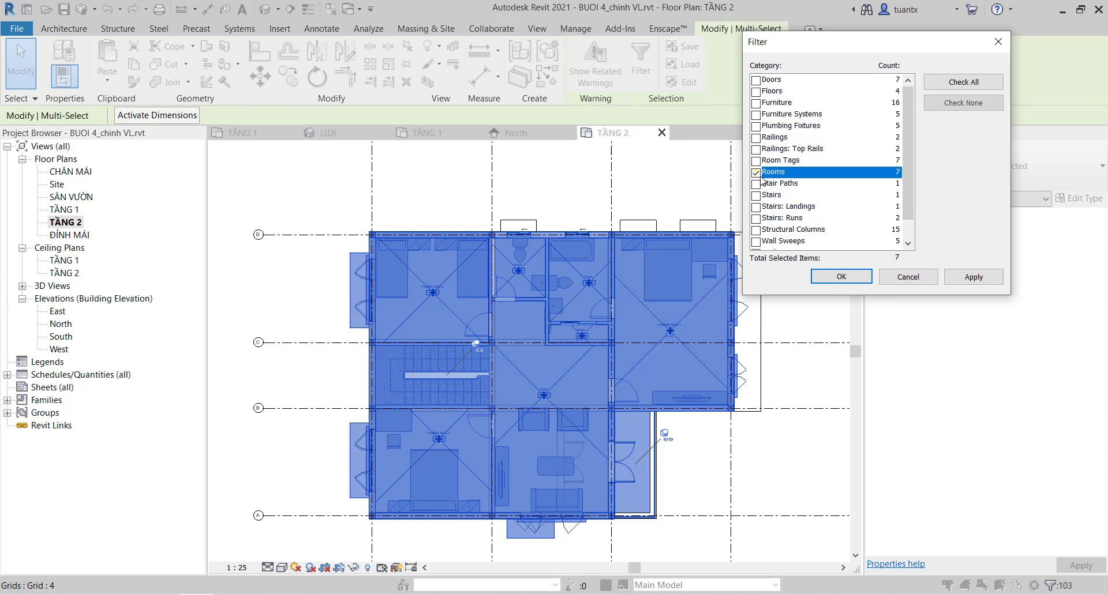
click(840, 278)
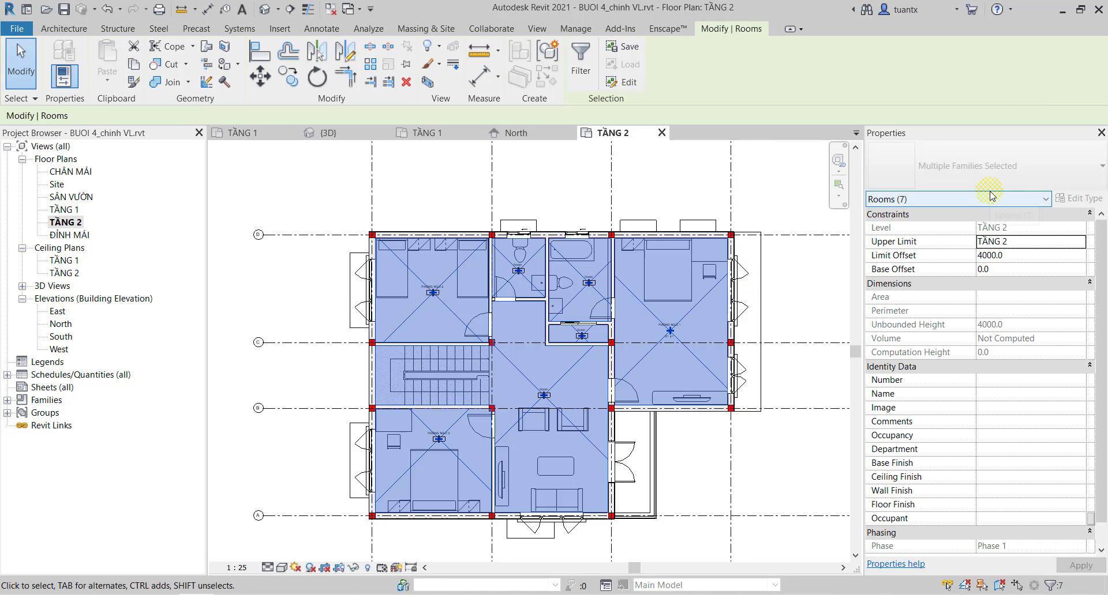
click(291, 168)
Window-select the plan, keep only Room Tags, and assign M_Room Tag: GHI CHU TEN PHONG.
drag(788, 545, 329, 168)
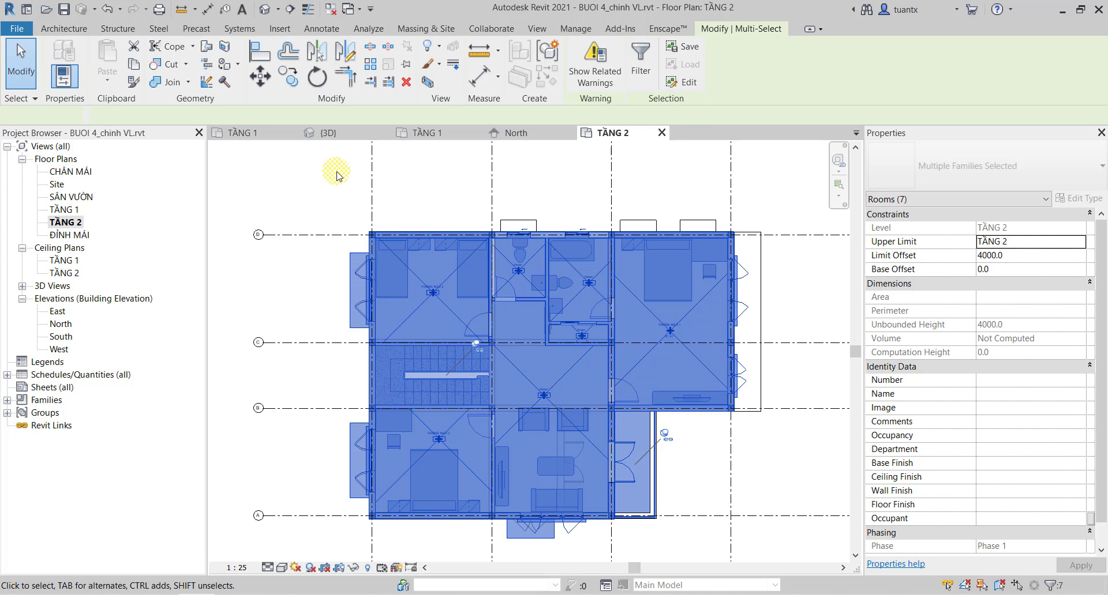
click(641, 69)
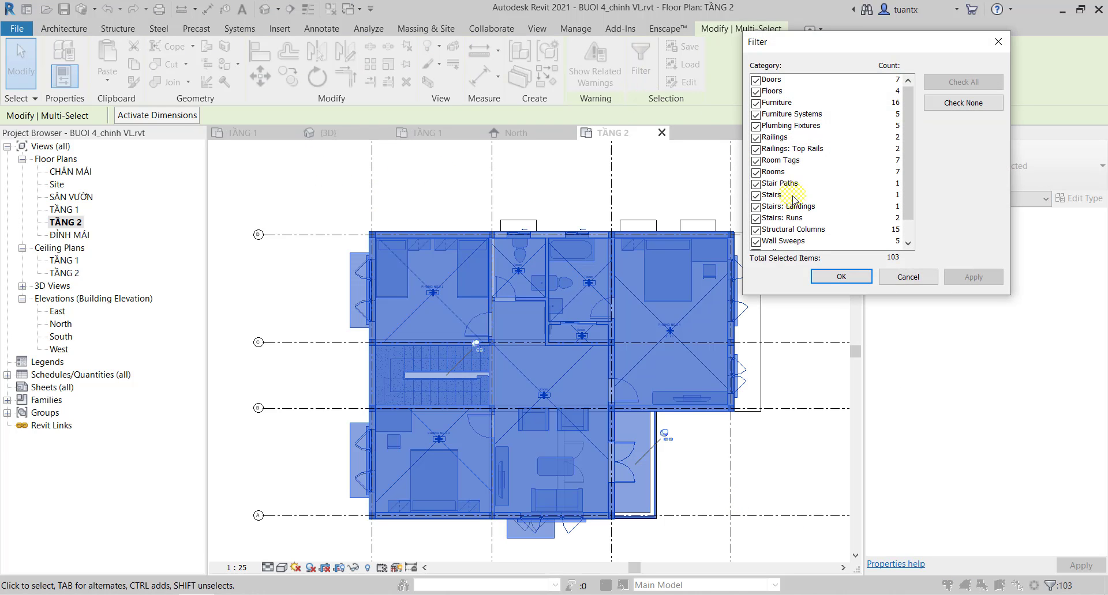
click(963, 103)
click(756, 161)
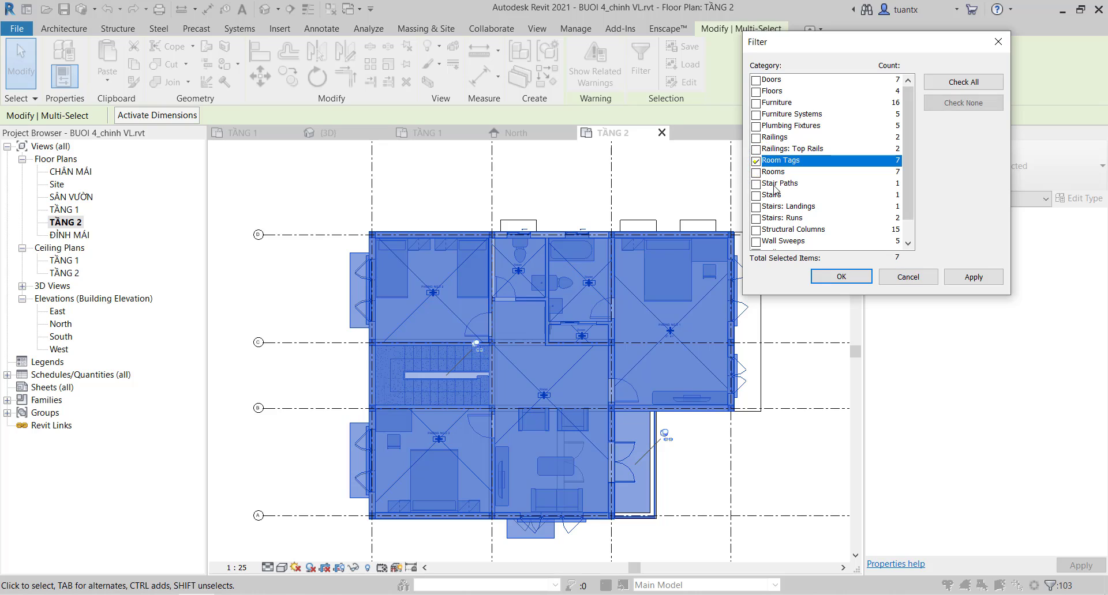
click(841, 277)
click(1010, 169)
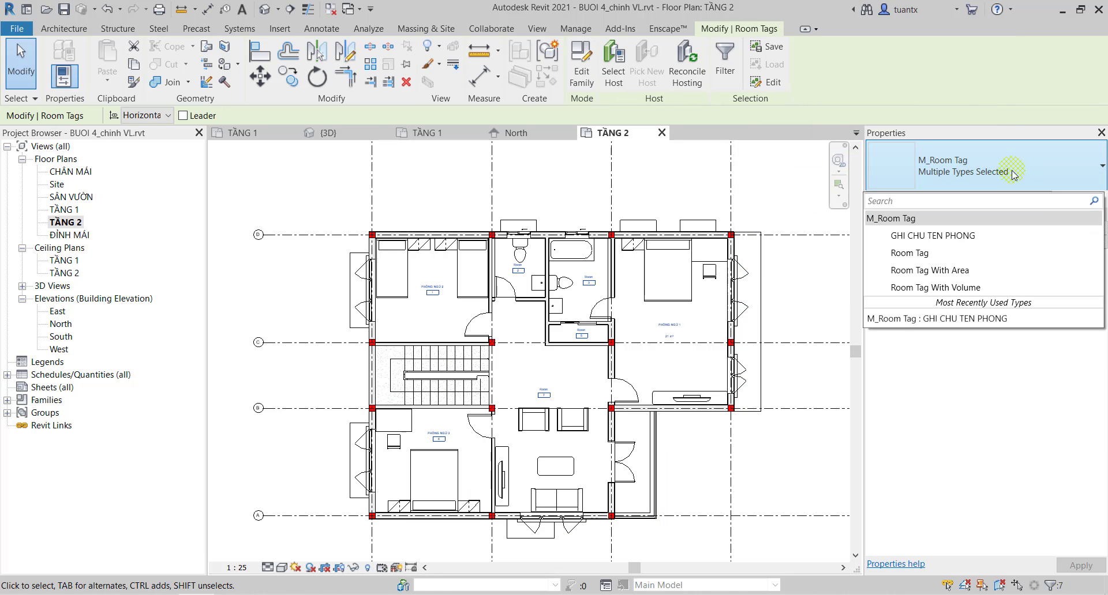
click(935, 239)
click(818, 316)
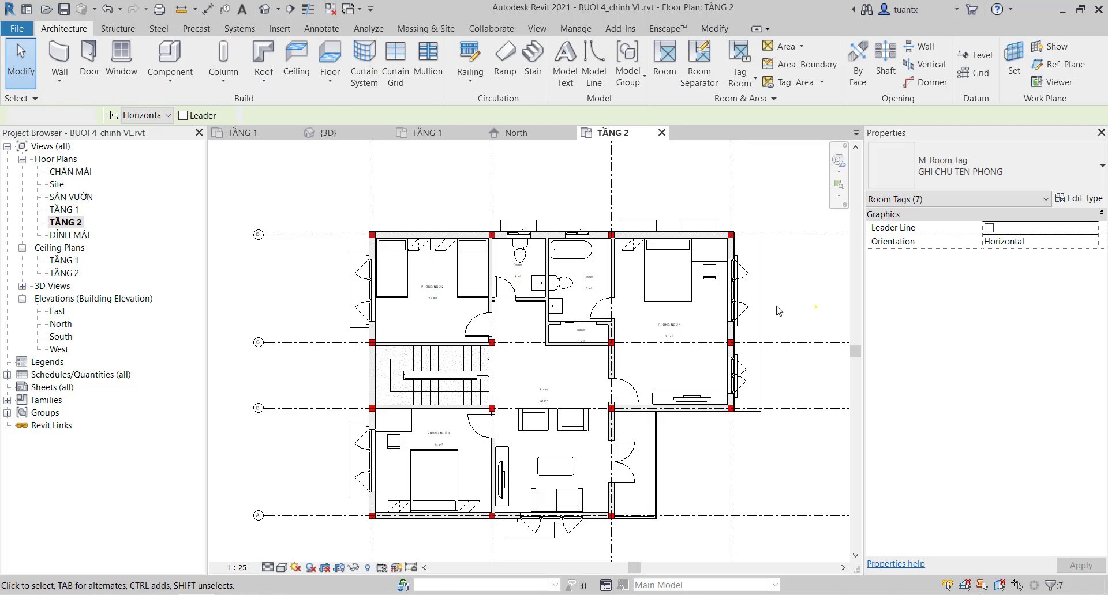
Pan and zoom around the TẦNG 2 plan to review the retyped room tags.
scroll(421, 298, up, 3)
scroll(420, 297, up, 3)
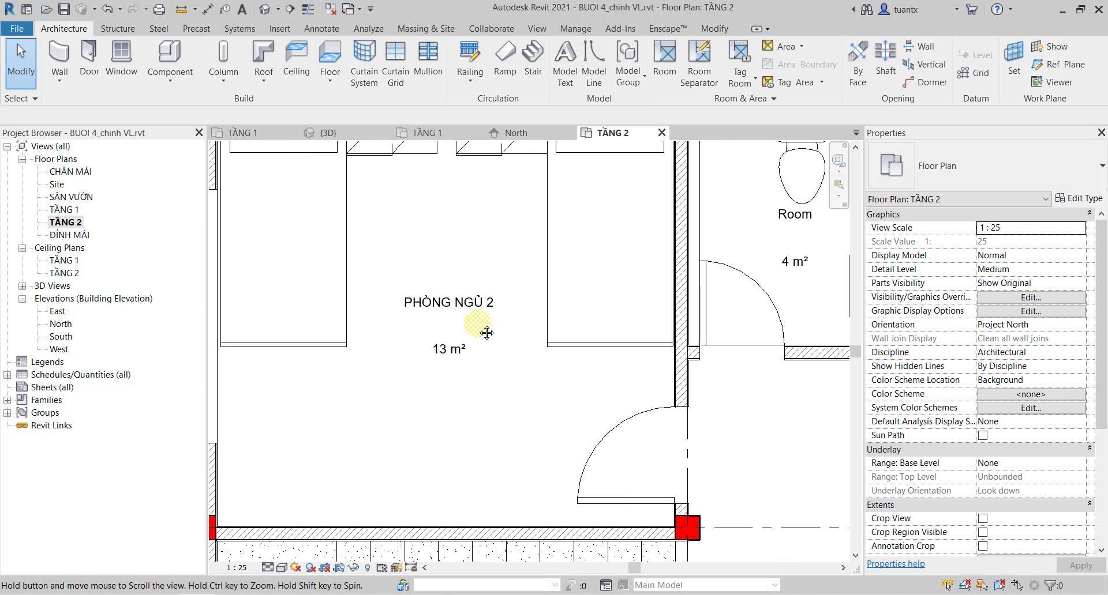
middle_drag(545, 344, 481, 297)
middle_drag(700, 198, 549, 290)
scroll(549, 290, down, 2)
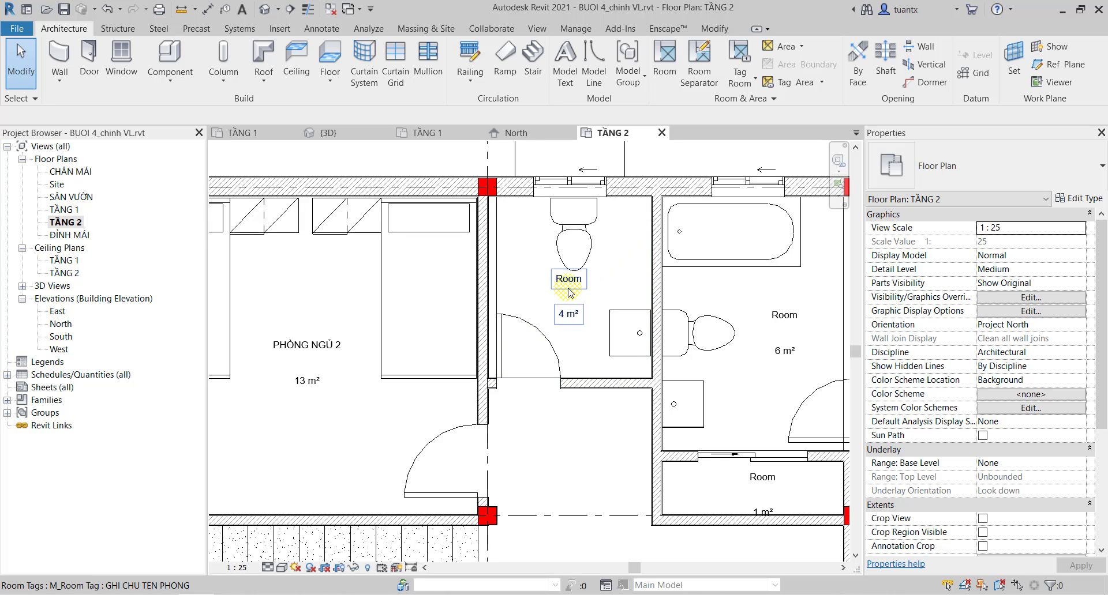
scroll(569, 293, down, 3)
middle_drag(490, 307, 573, 297)
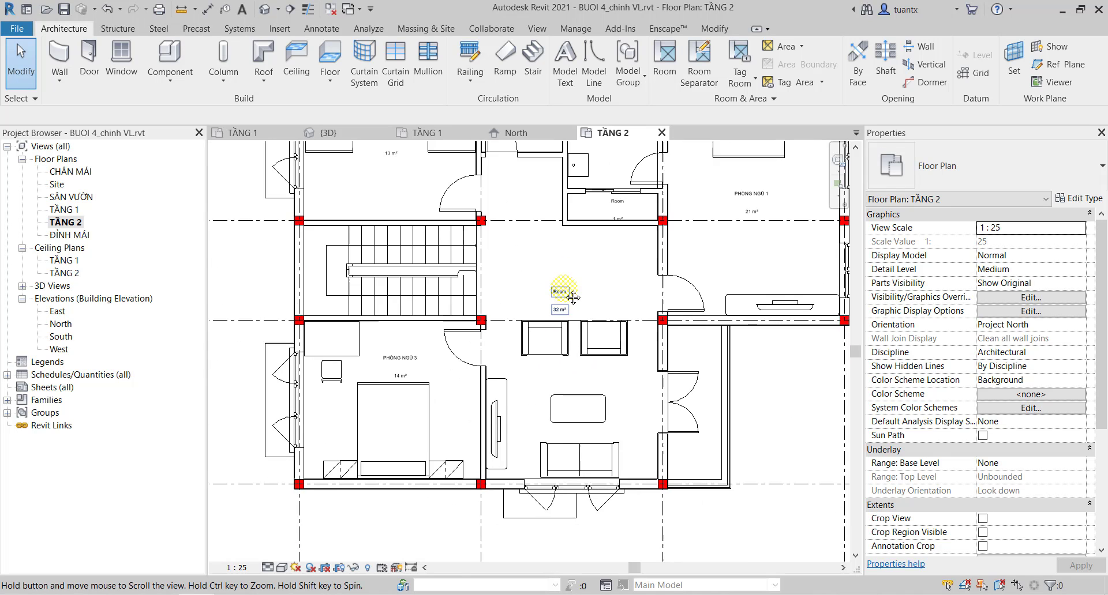
middle_drag(534, 334, 546, 353)
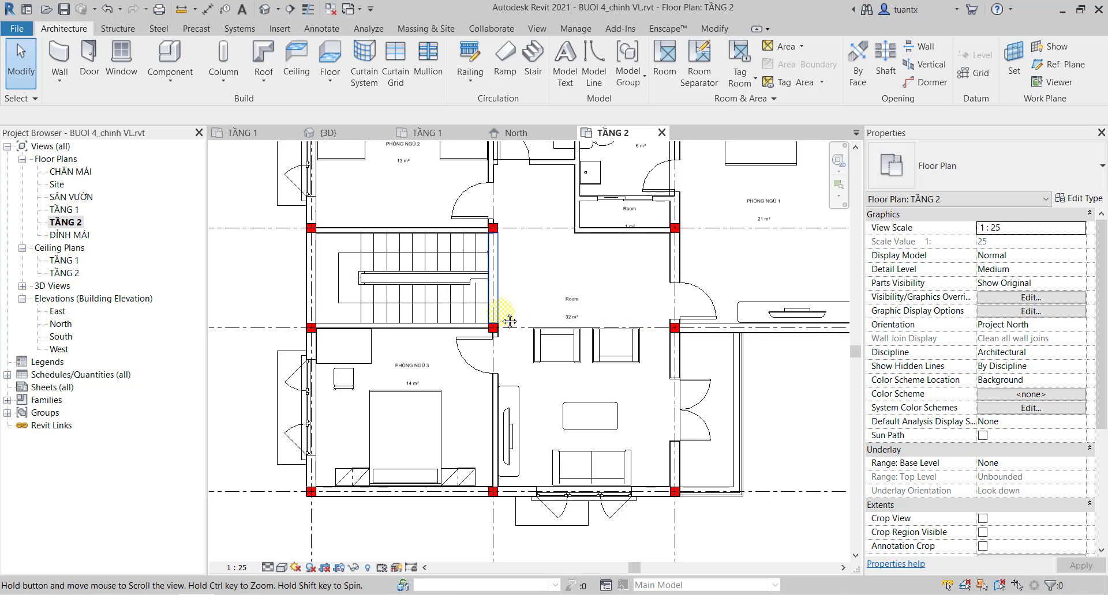
middle_drag(509, 322, 515, 336)
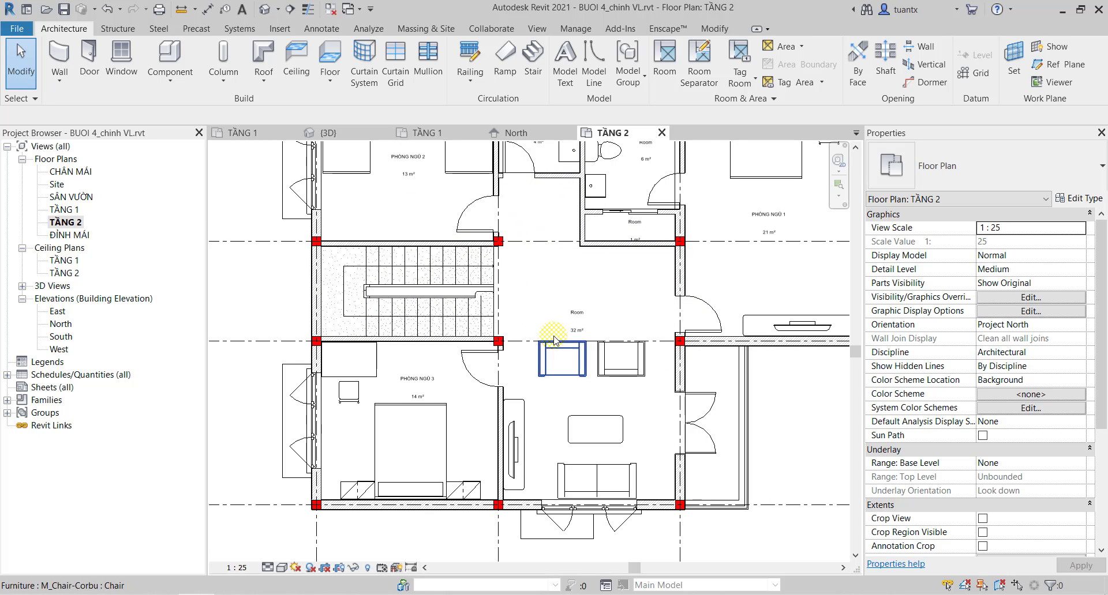
scroll(555, 337, up, 2)
Drag the hall's Room 32 m² tag down into the seating area near the armchairs.
click(582, 320)
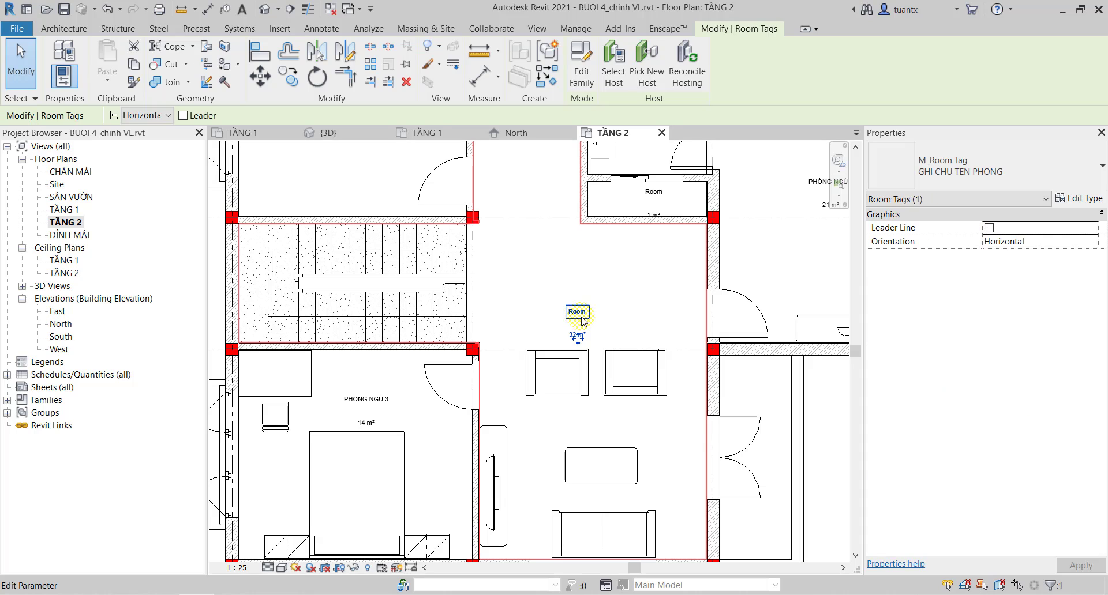
middle_drag(441, 277, 455, 320)
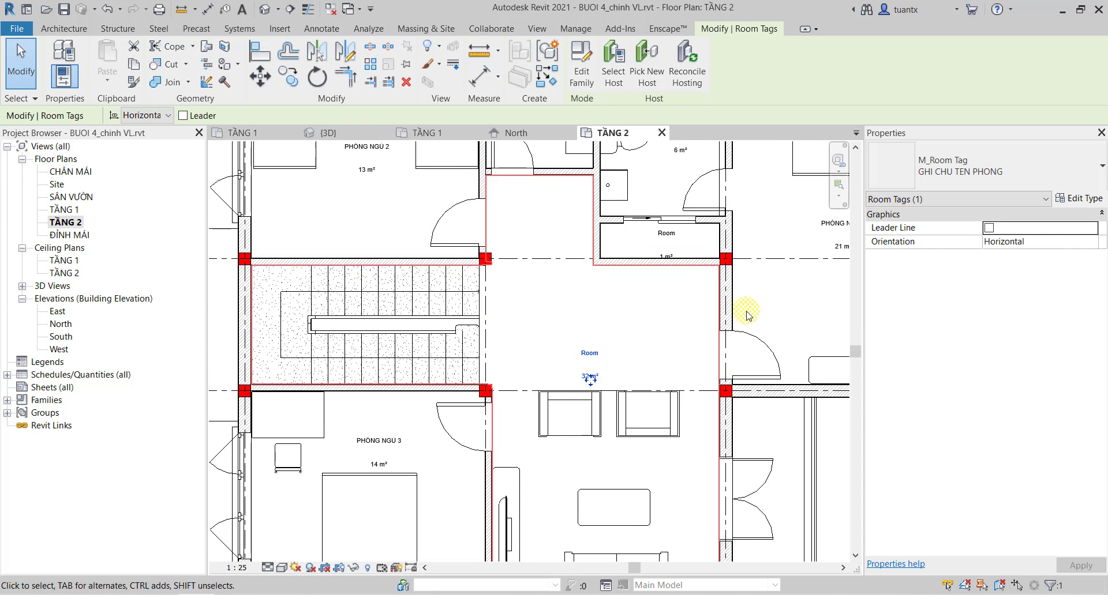
mouse_move(473, 250)
middle_down()
mouse_move(502, 379)
mouse_move(451, 236)
middle_up()
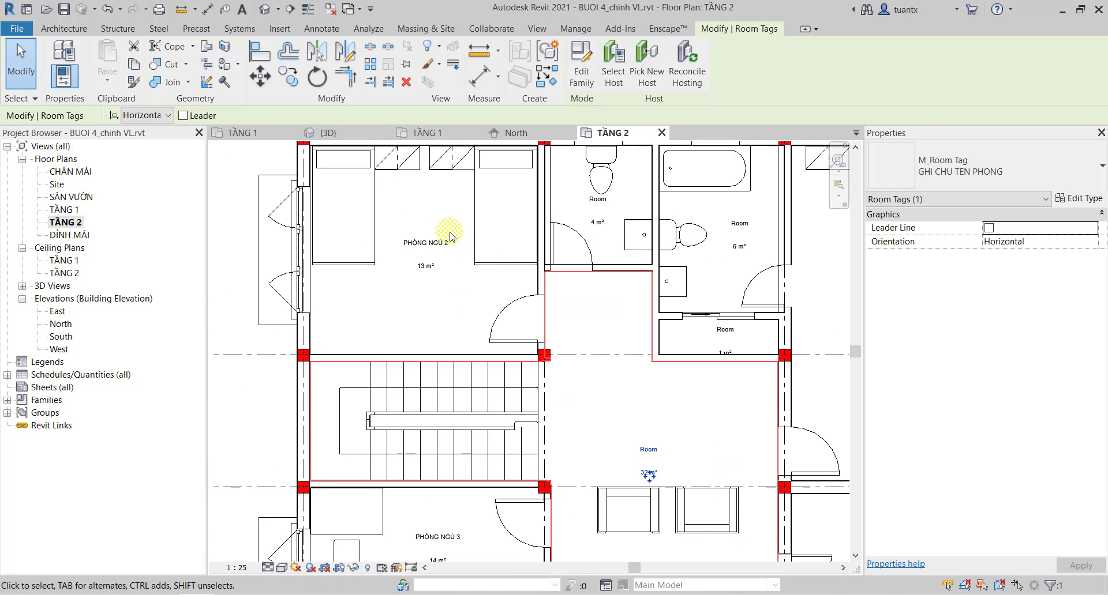
middle_drag(451, 237, 453, 257)
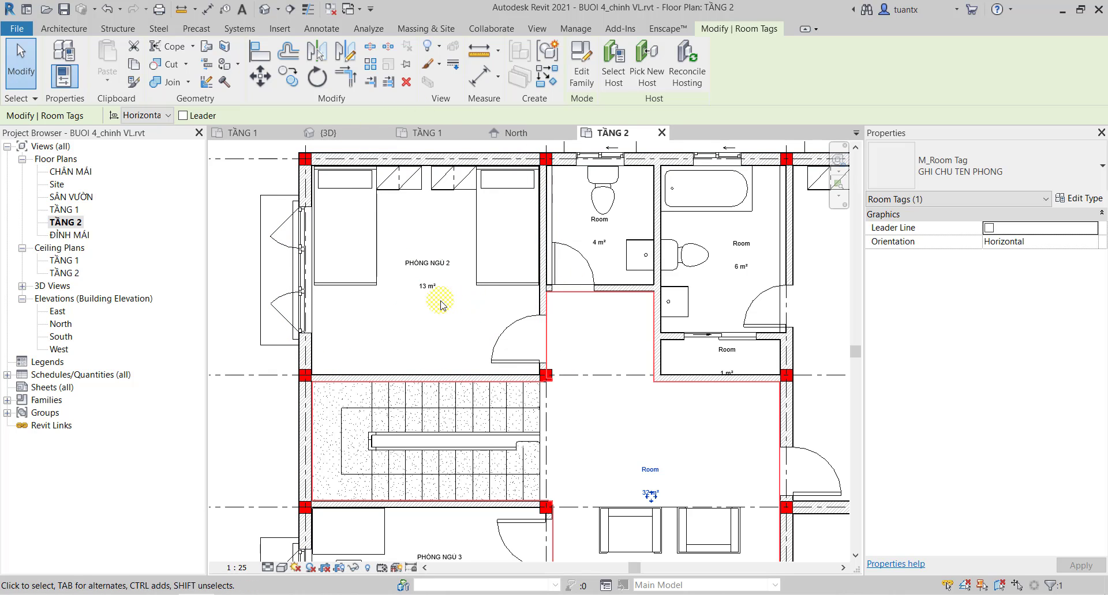
middle_drag(634, 404, 597, 300)
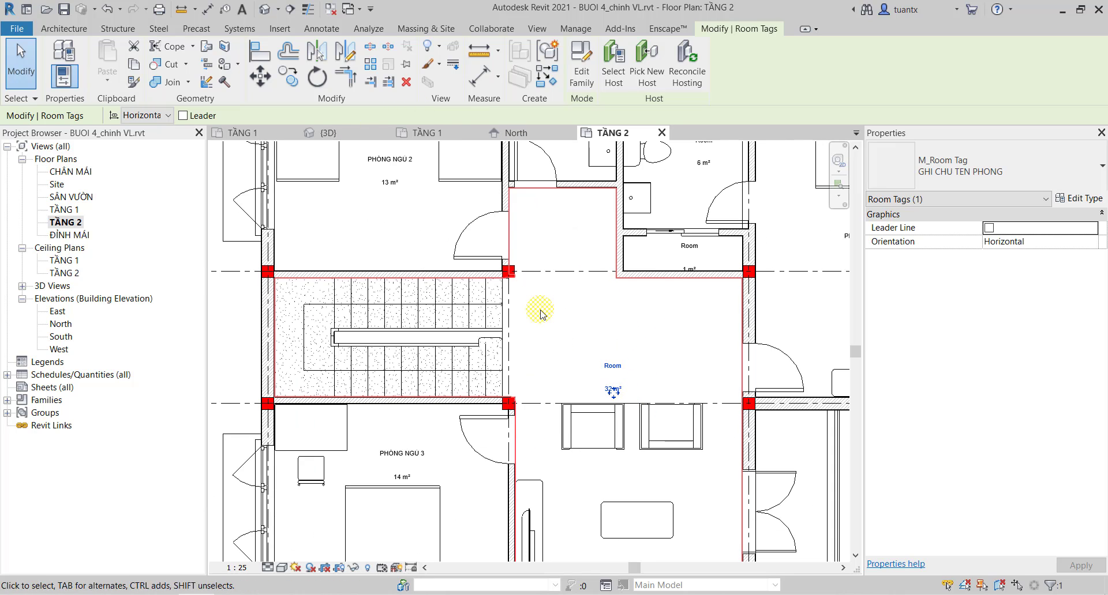
middle_drag(681, 374, 640, 267)
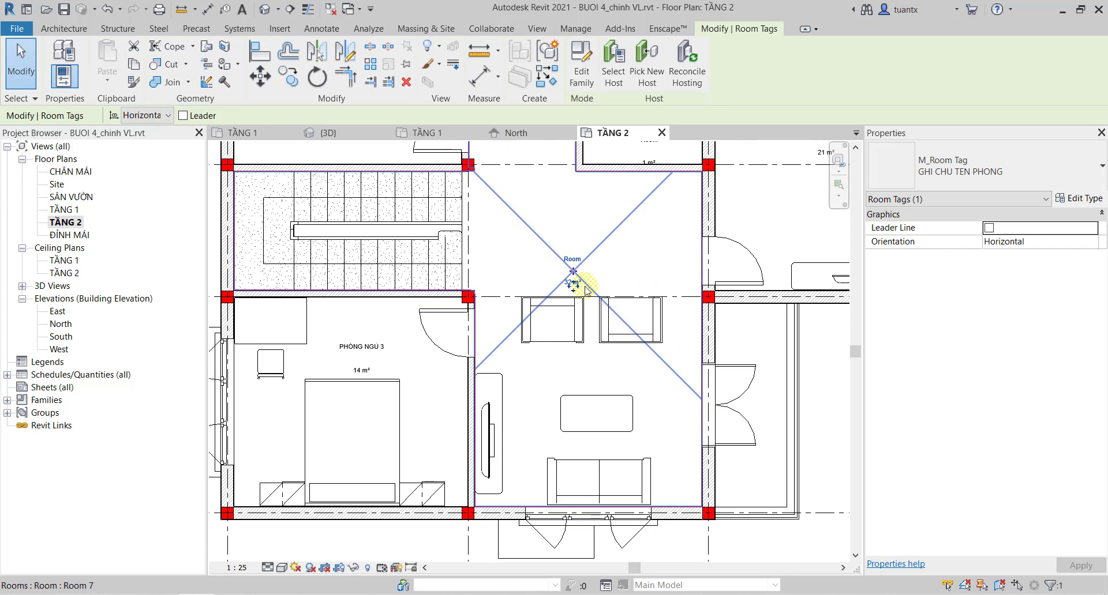
drag(575, 286, 587, 375)
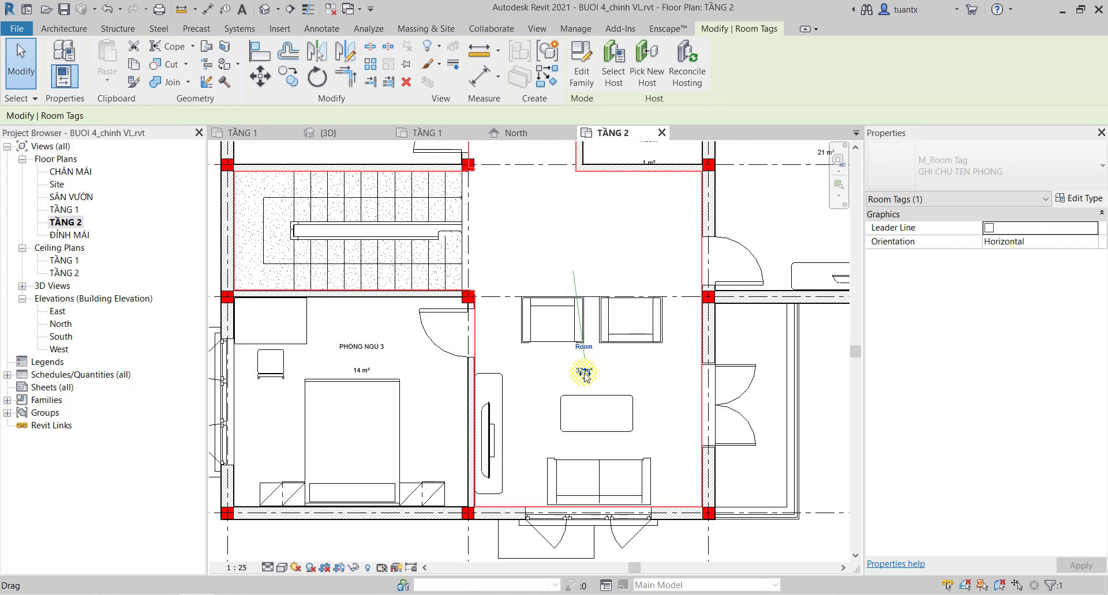
middle_drag(531, 290, 551, 324)
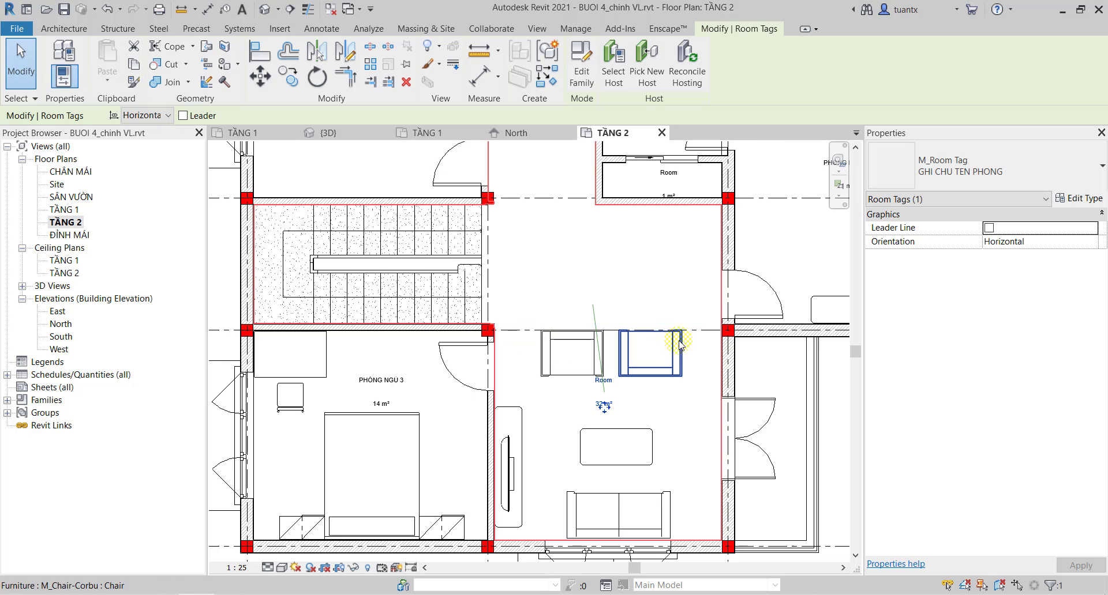
middle_drag(700, 308, 721, 368)
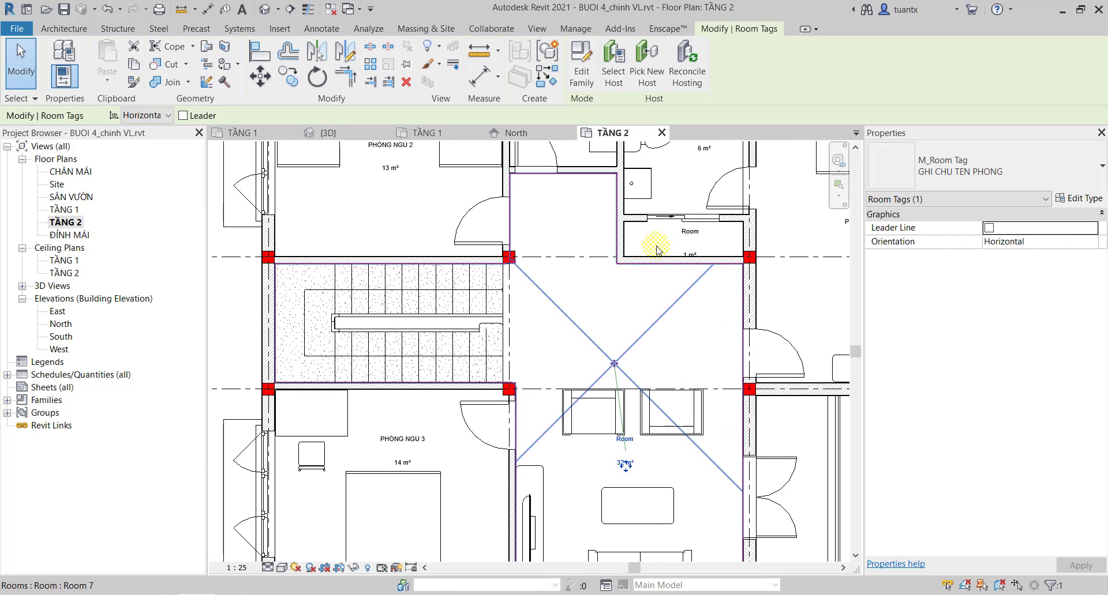
click(79, 29)
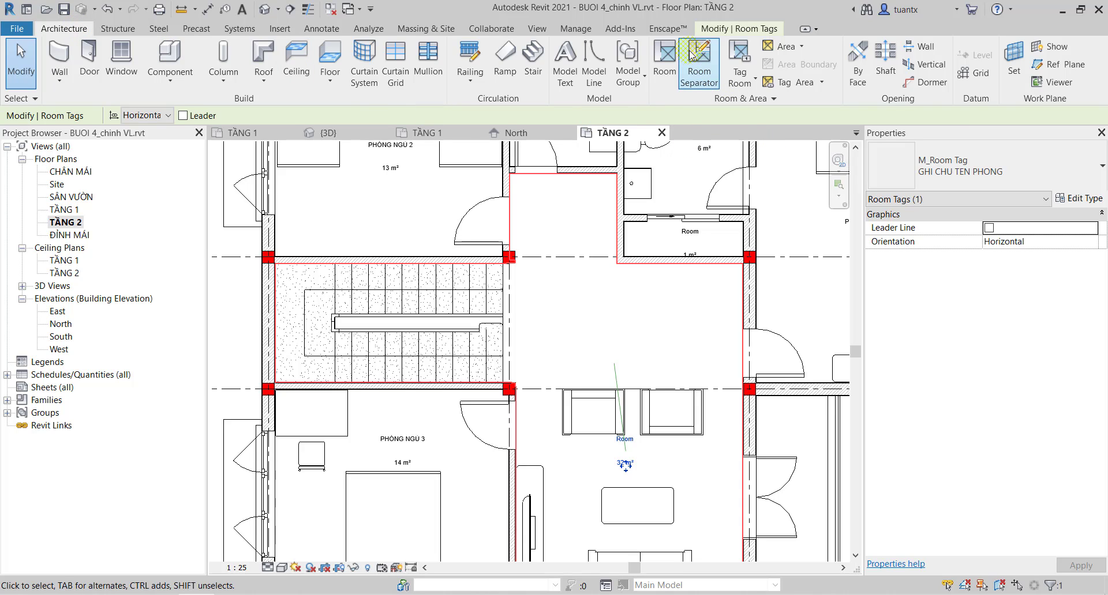
Save the project before drawing the room separation.
click(697, 81)
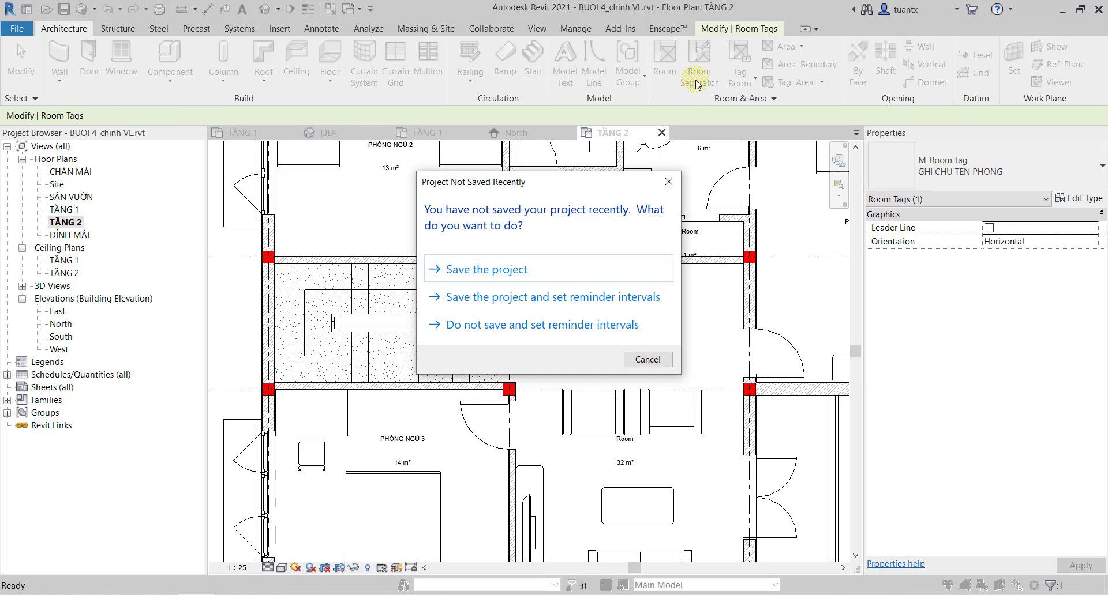
click(522, 270)
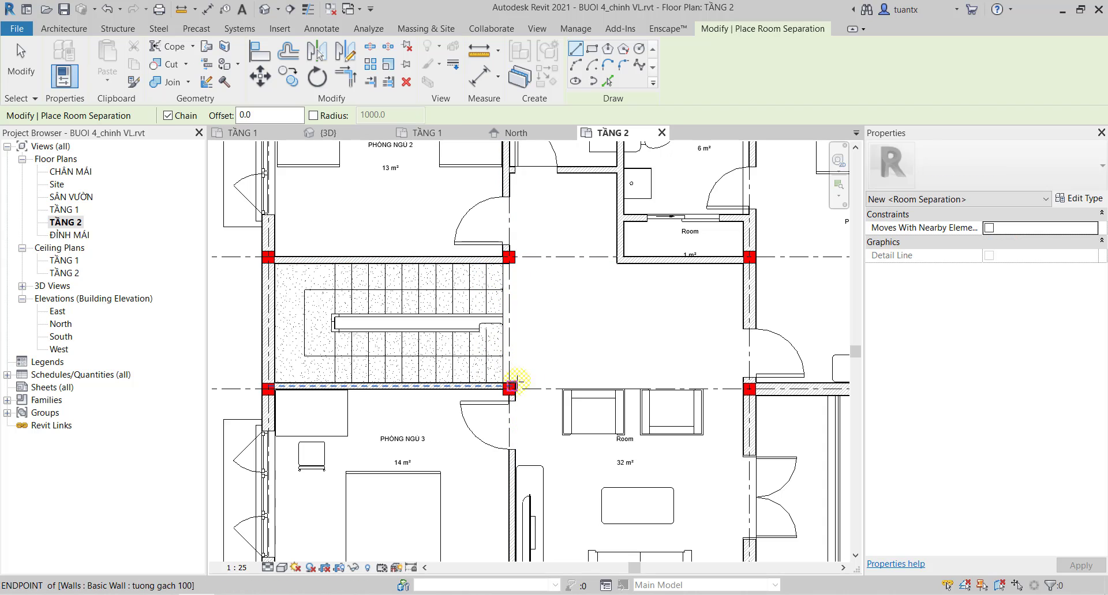
scroll(508, 357, up, 2)
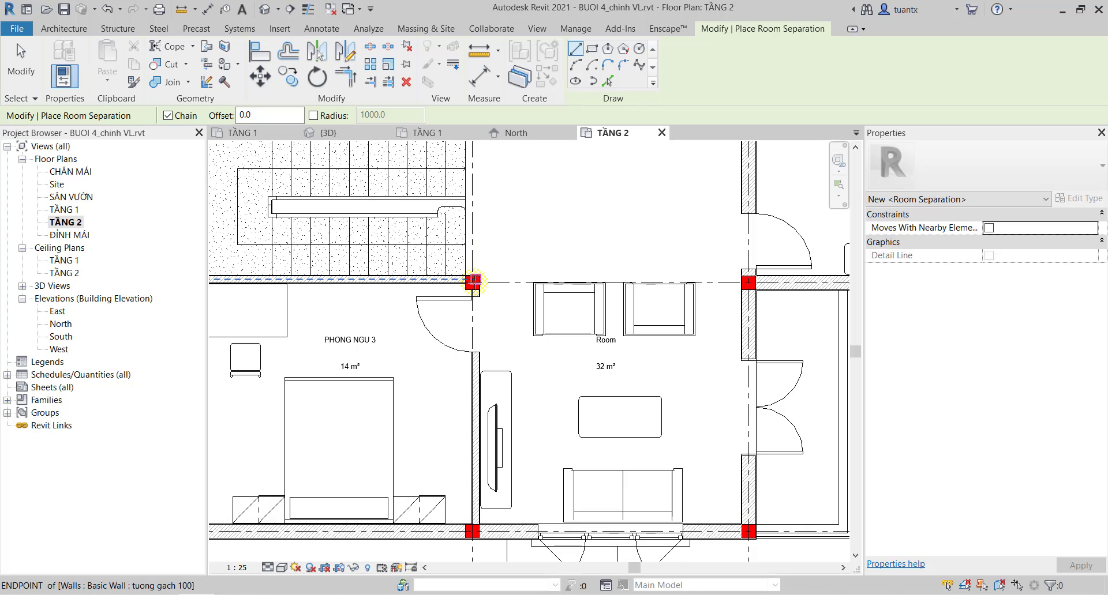
Draw a separation line from the stair wall corner to the right wall, closing an 18 m² hall.
click(474, 280)
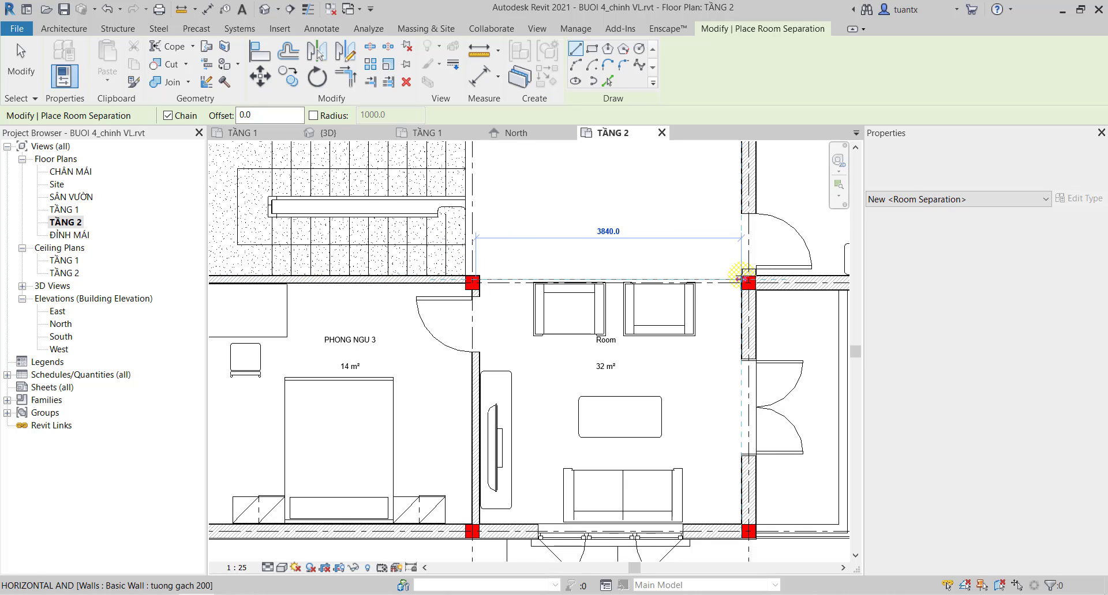
click(743, 275)
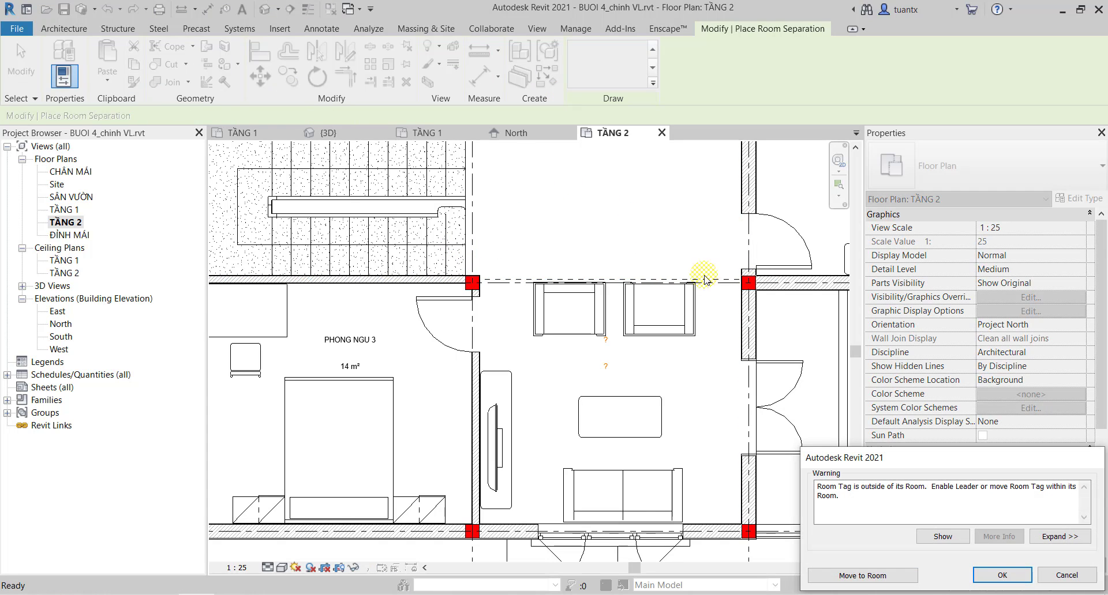
click(863, 576)
key(Escape)
key(Escape)
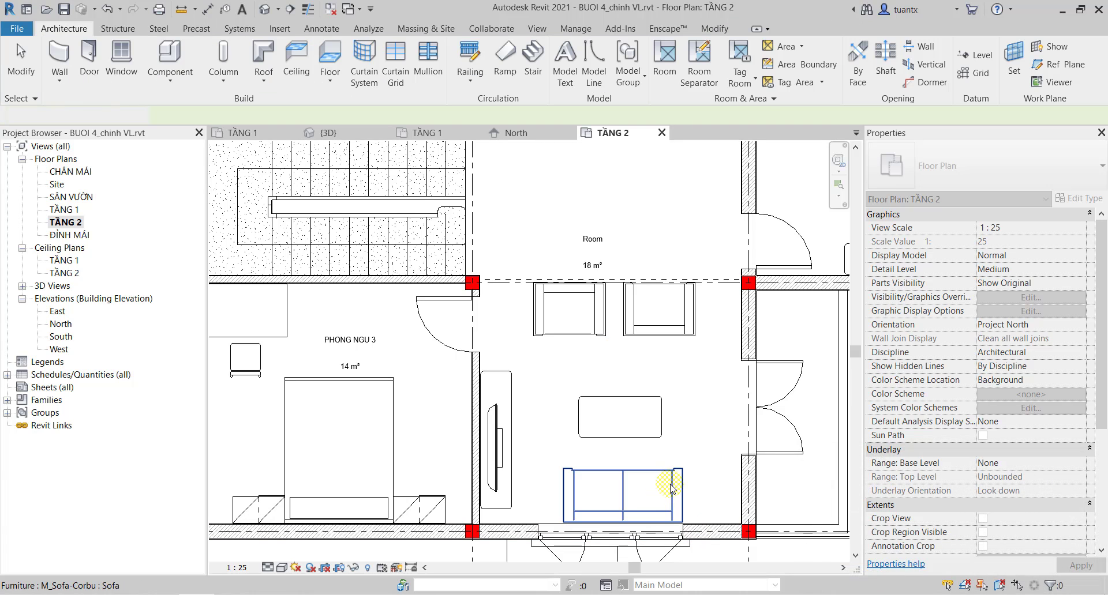
Draw a vertical separation line along the stair edge between the column corners, shrinking the room to 10 m².
middle_drag(570, 328, 573, 341)
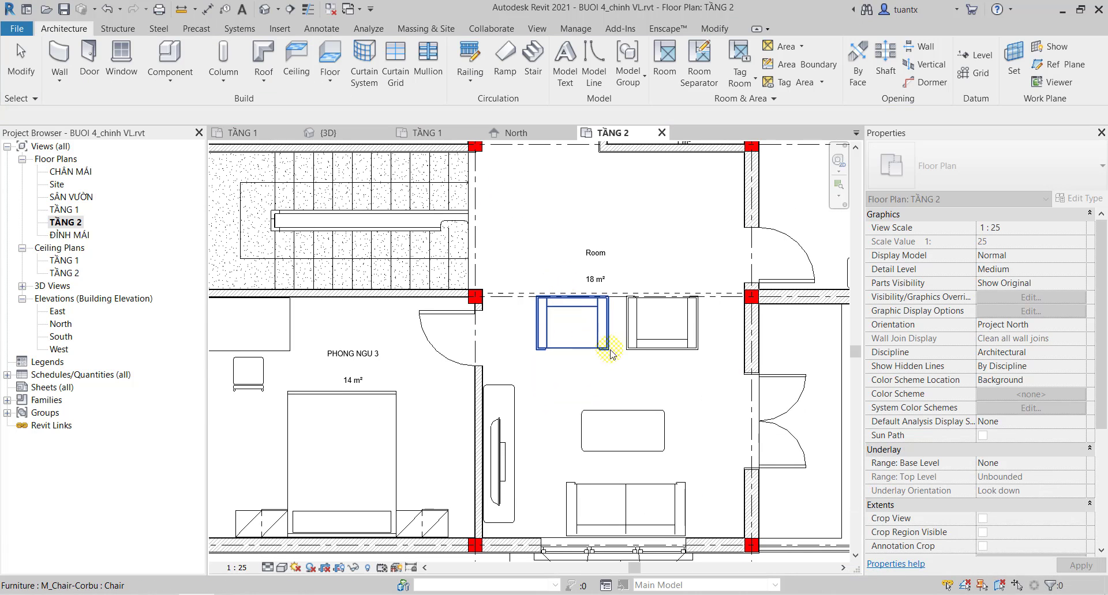
middle_drag(616, 419, 613, 532)
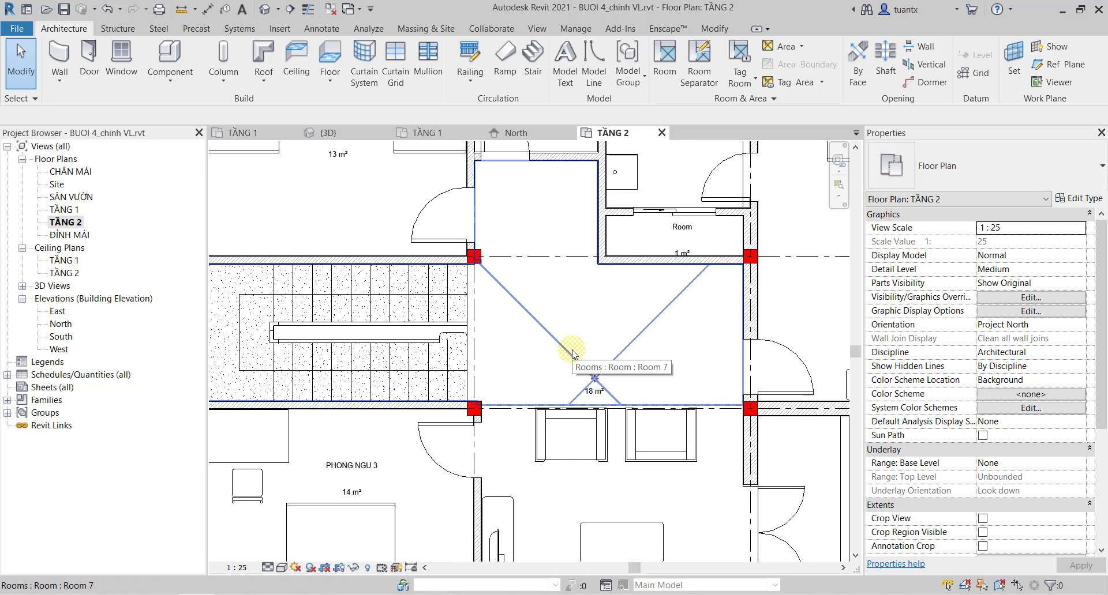
middle_drag(573, 353, 657, 348)
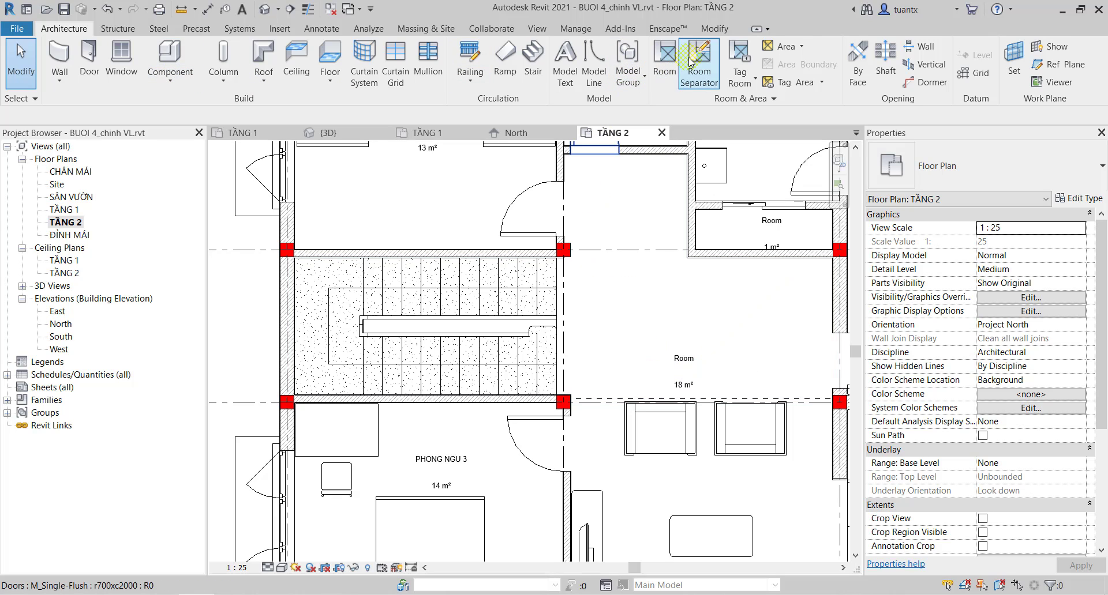
click(698, 71)
click(570, 255)
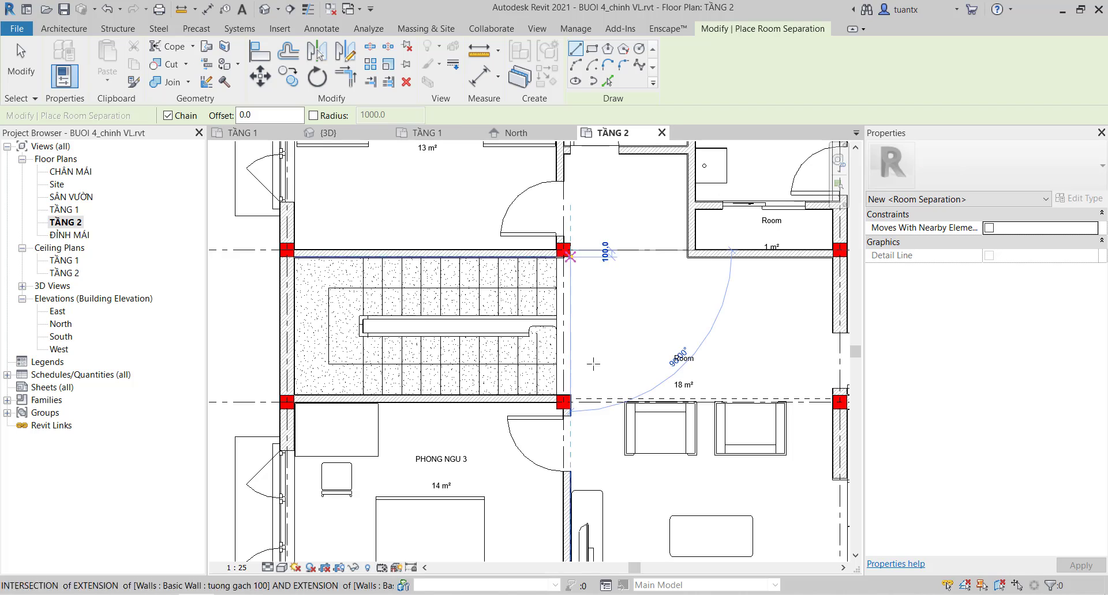
click(570, 397)
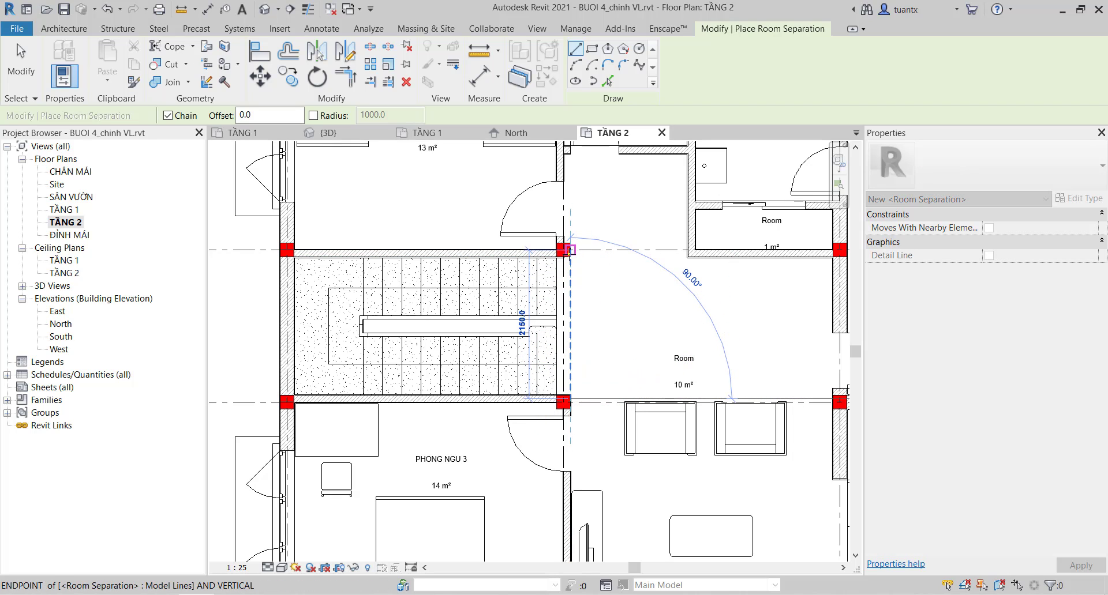
click(570, 249)
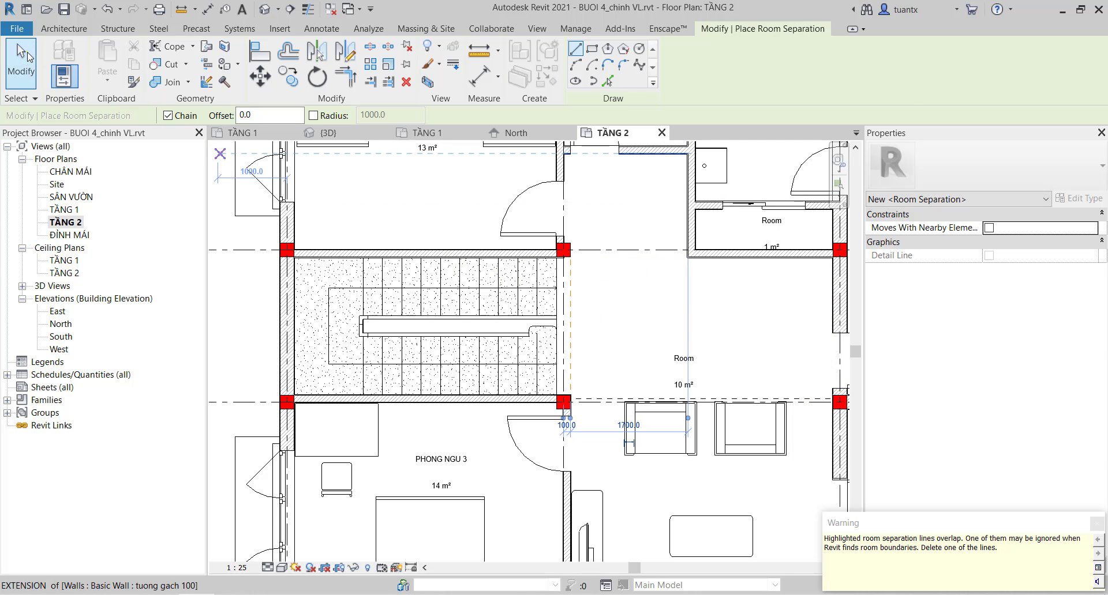
click(28, 56)
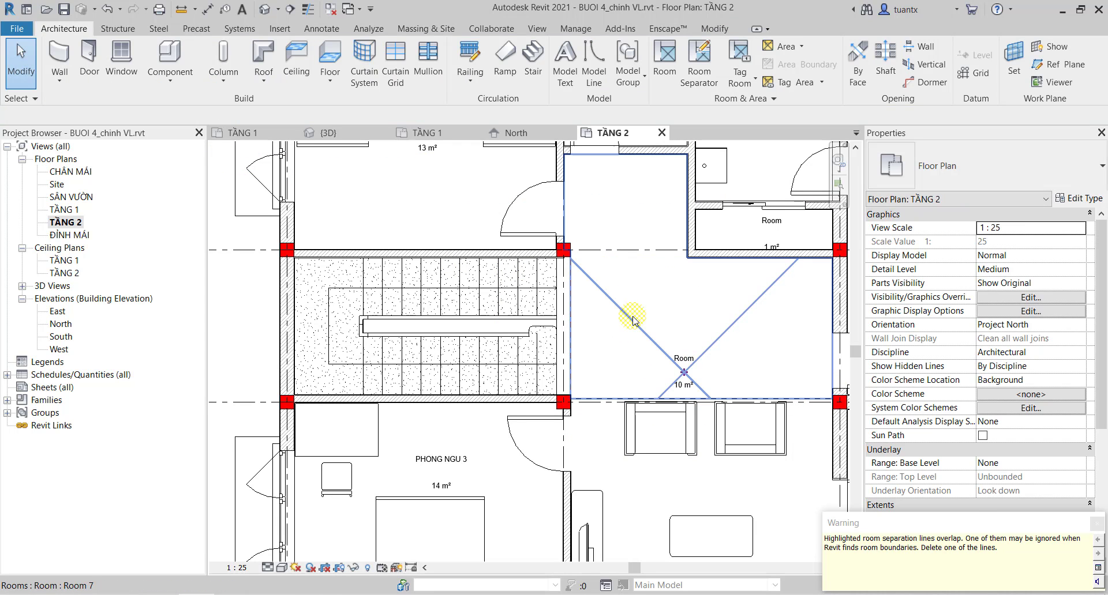
Rename the 10 m² room's tag to SẢNH TẦNG 2 and drag it higher inside the room.
click(633, 320)
scroll(633, 321, up, 2)
middle_drag(717, 453, 594, 425)
click(590, 393)
text(SẢNH TẦNG 2)
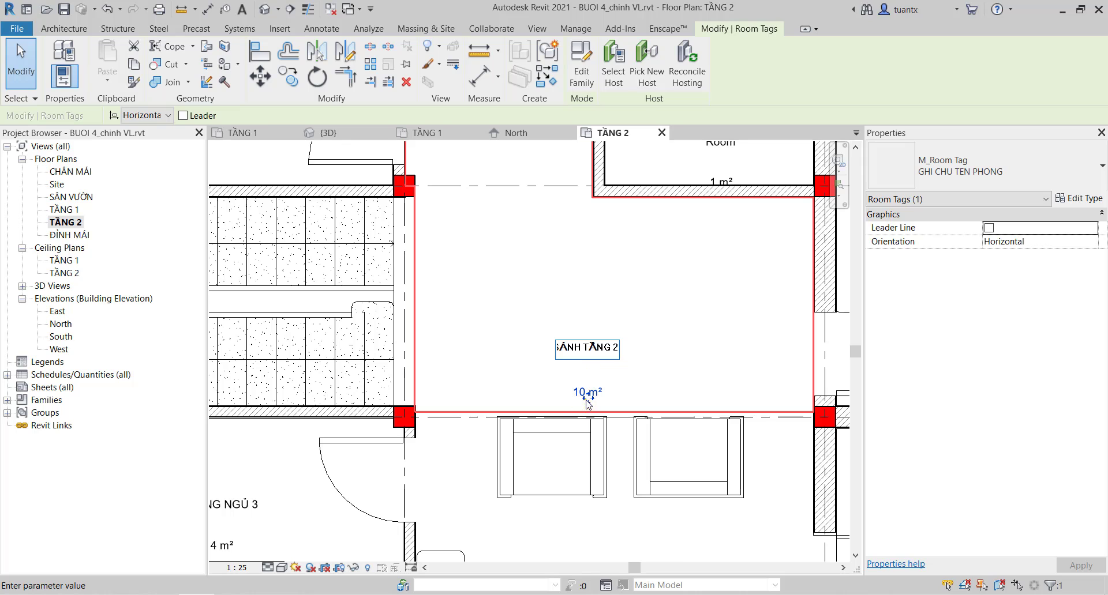
key(Return)
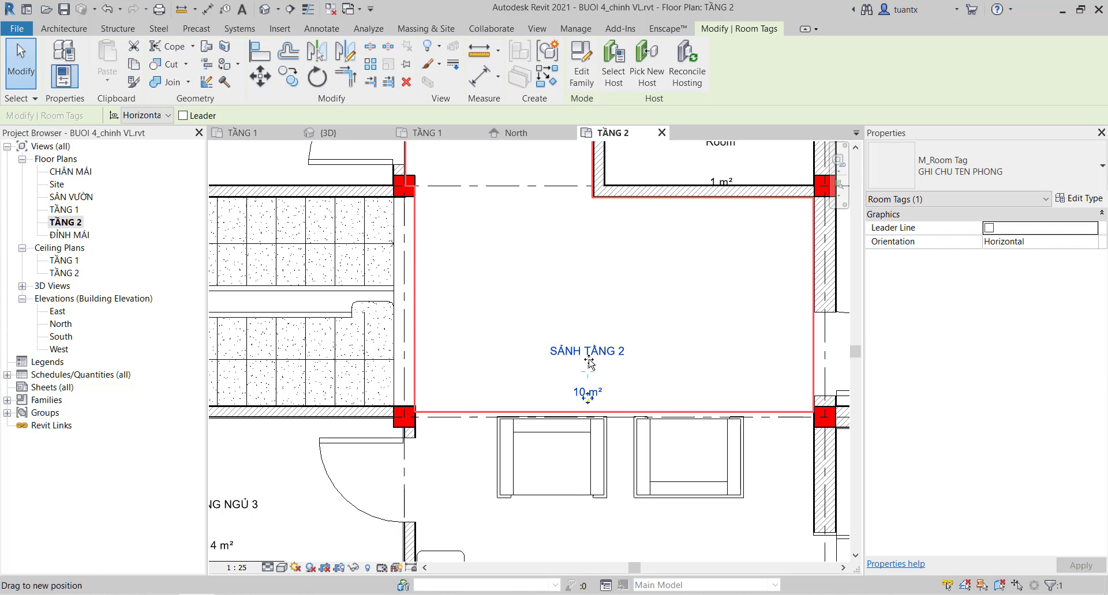
drag(589, 363, 584, 287)
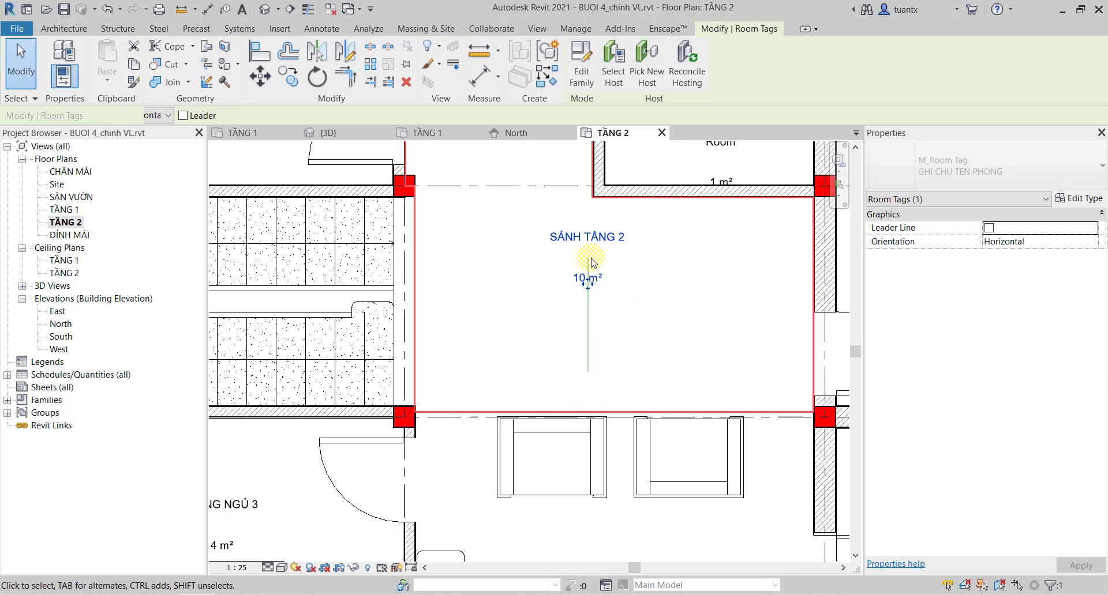
scroll(591, 262, down, 2)
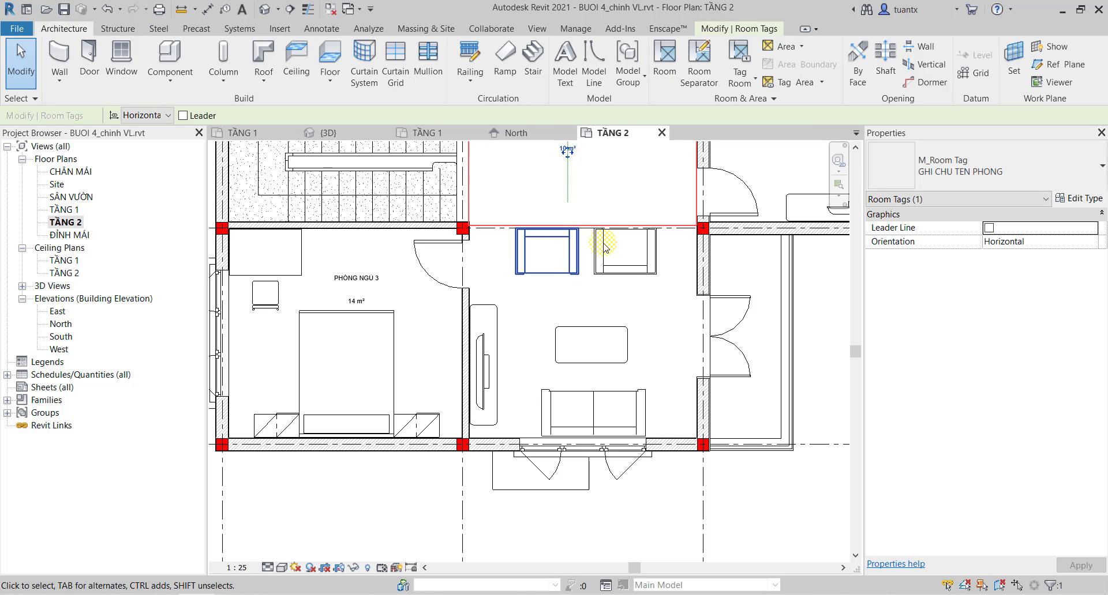
Place a room in the furnished space beside PHONG NGU 3 and rename its tag PHÒNG SHC.
click(656, 75)
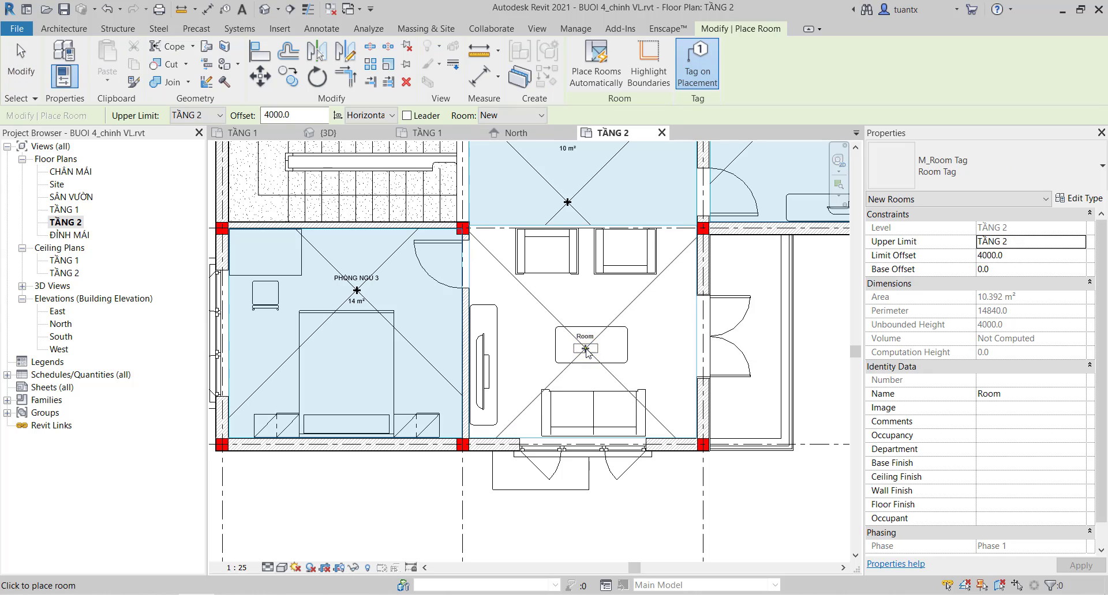
click(585, 349)
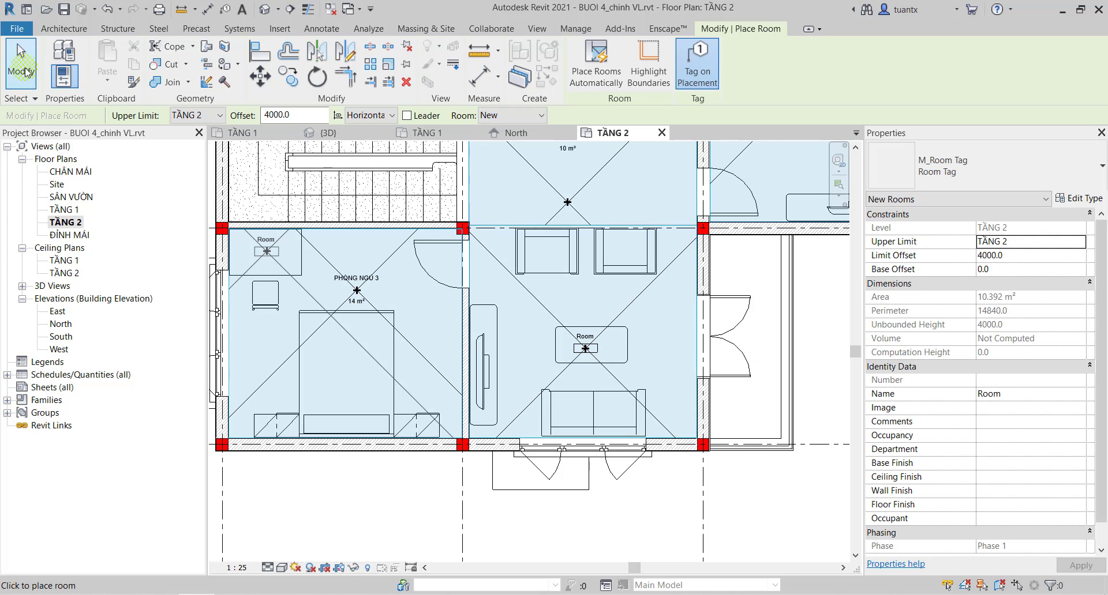
click(25, 67)
click(585, 337)
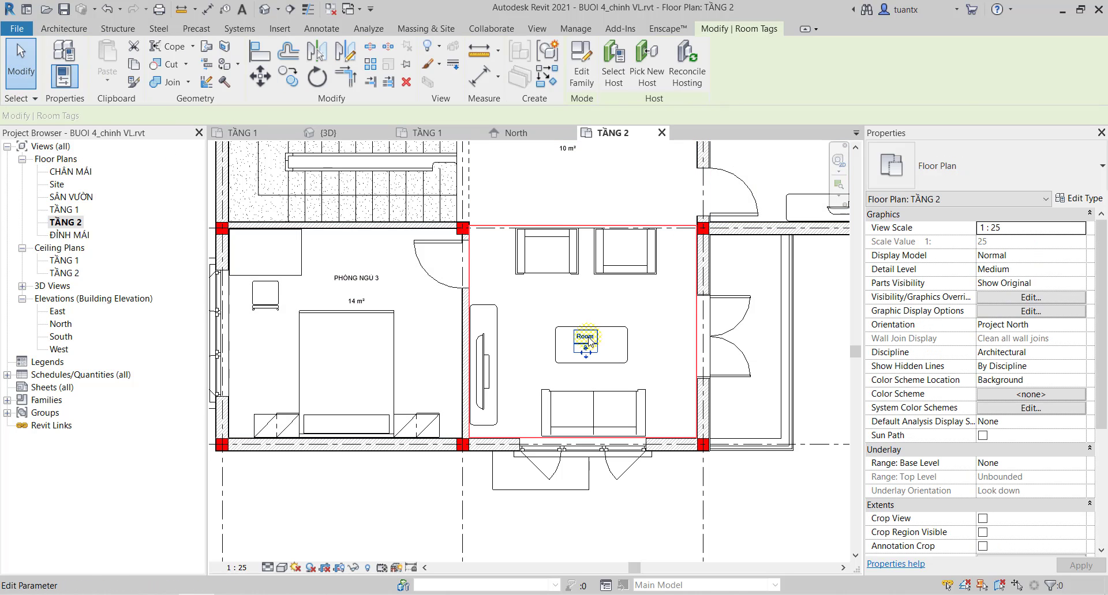
click(585, 336)
text(PHÒNG SHO)
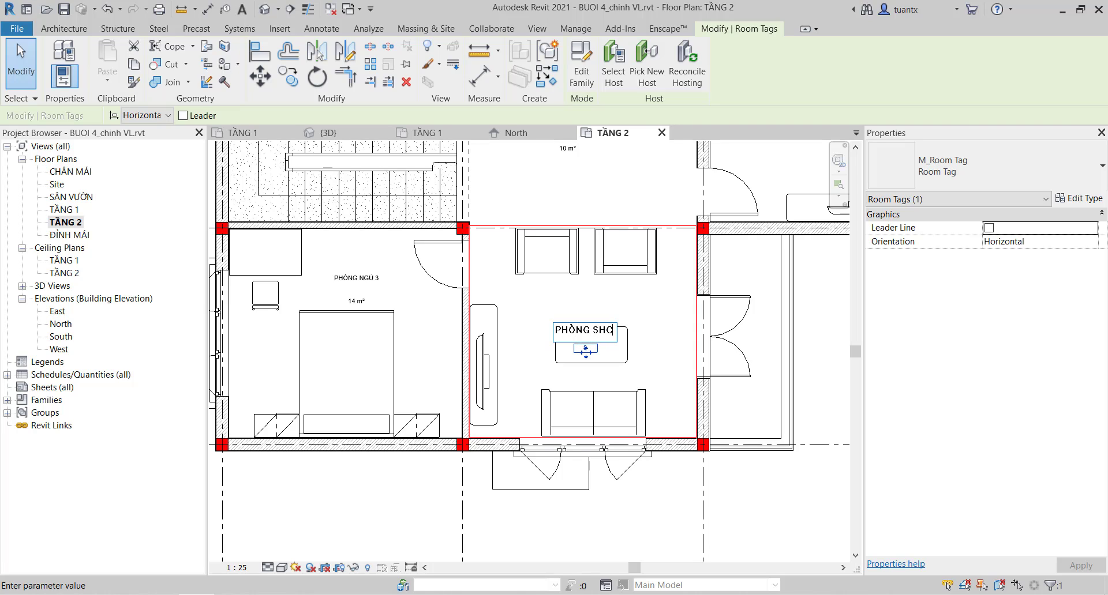
click(751, 510)
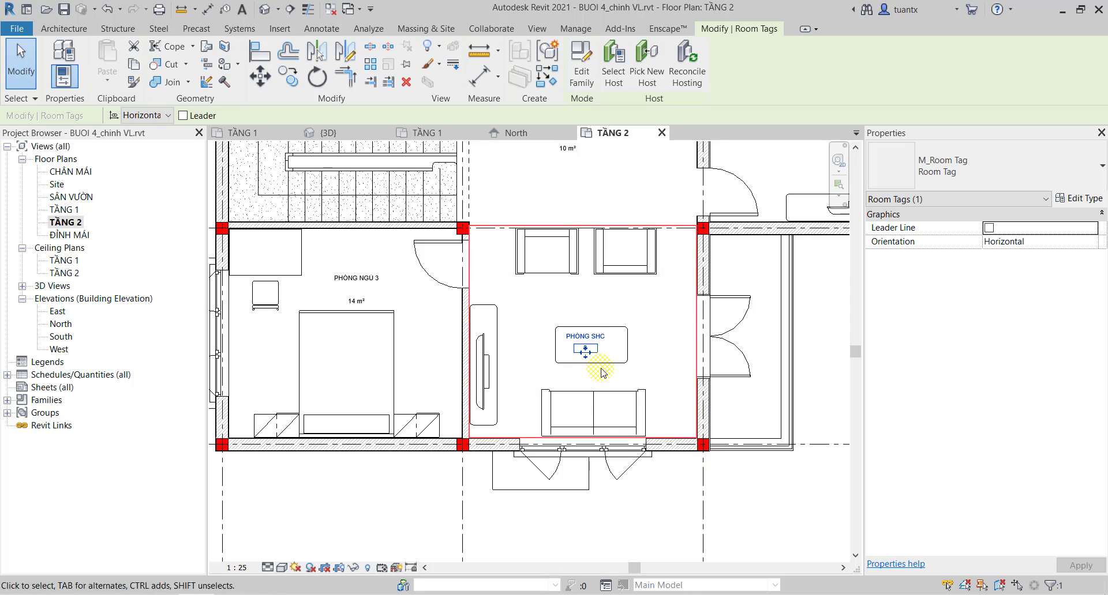
middle_drag(601, 374, 403, 402)
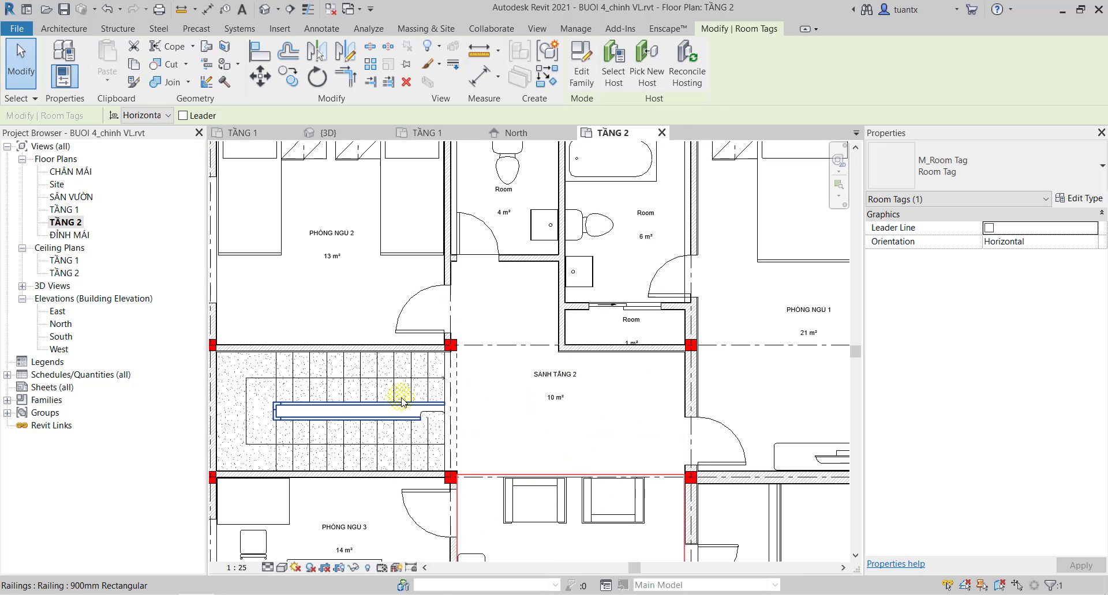
Place a room inside the staircase area and rename its tag CẦU THANG.
click(46, 23)
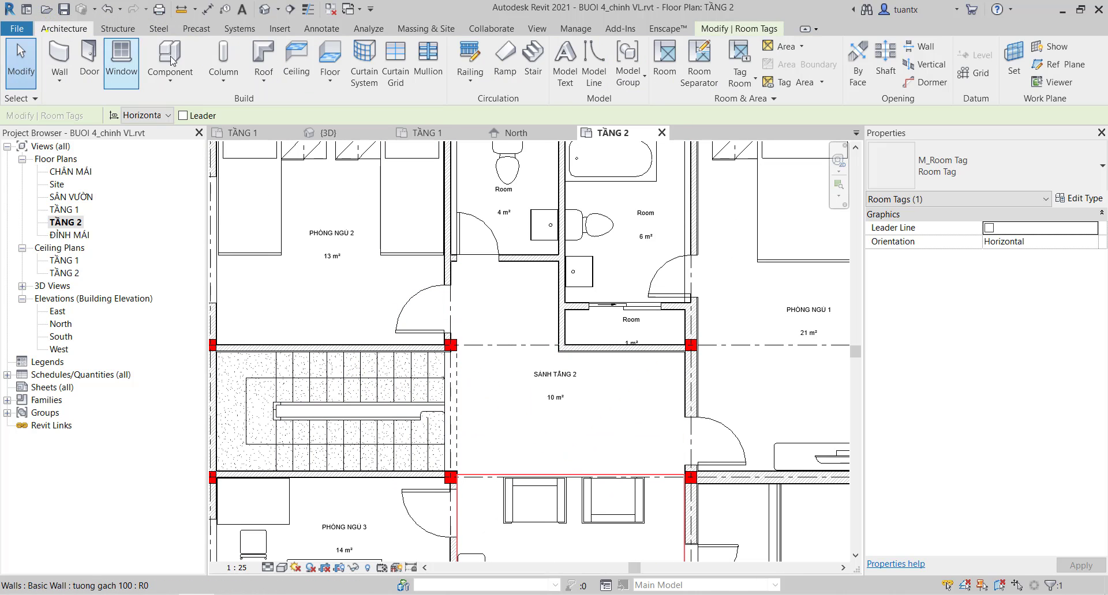
click(660, 60)
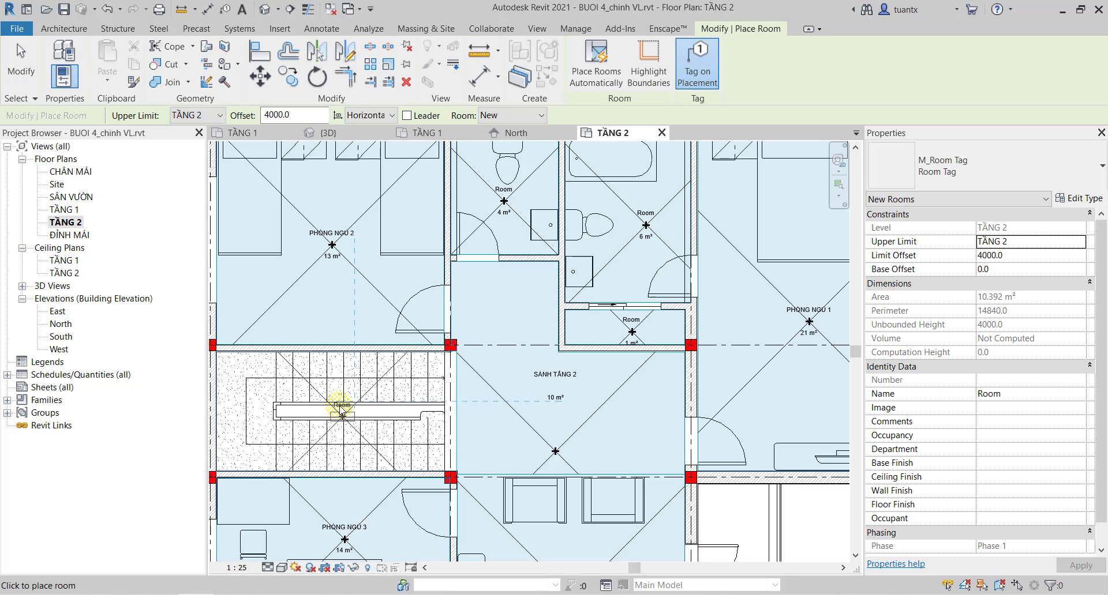
scroll(342, 413, up, 3)
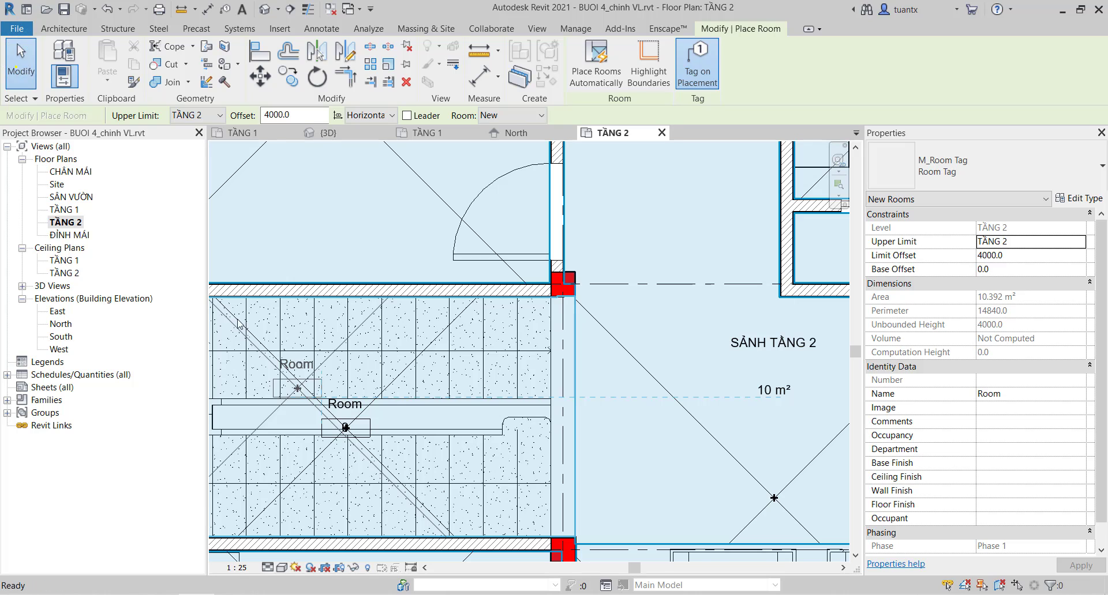
key(Escape)
click(358, 407)
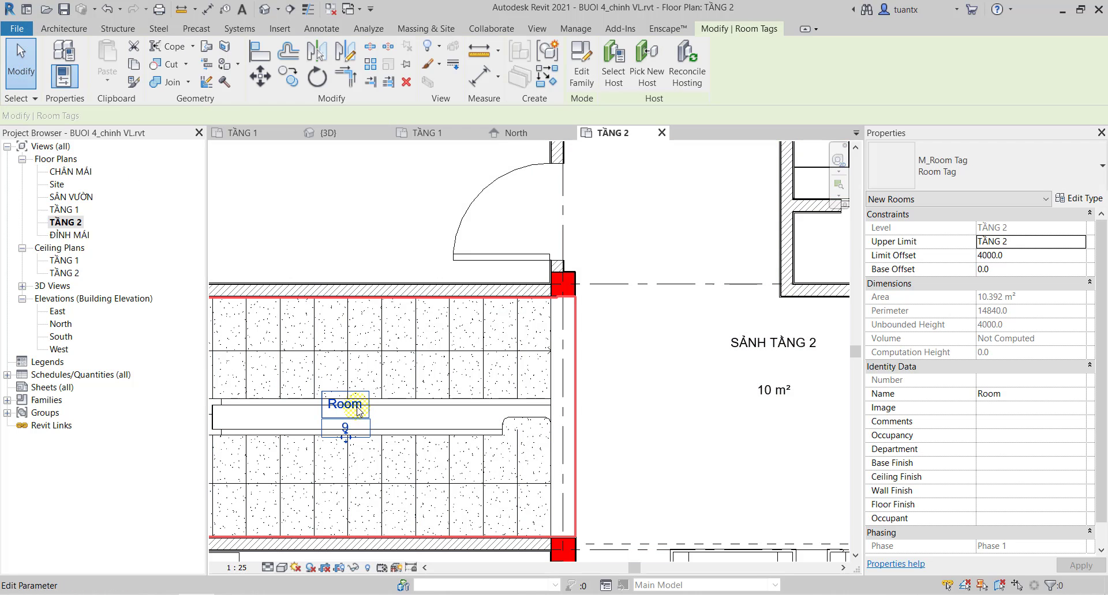
click(359, 408)
text(CẦU THANG)
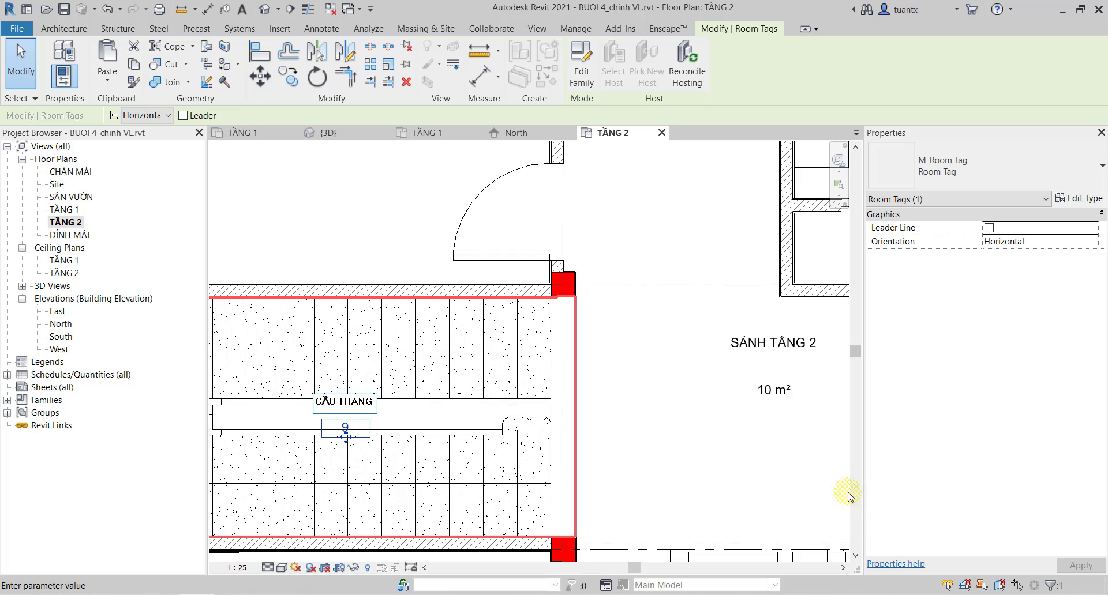
click(848, 495)
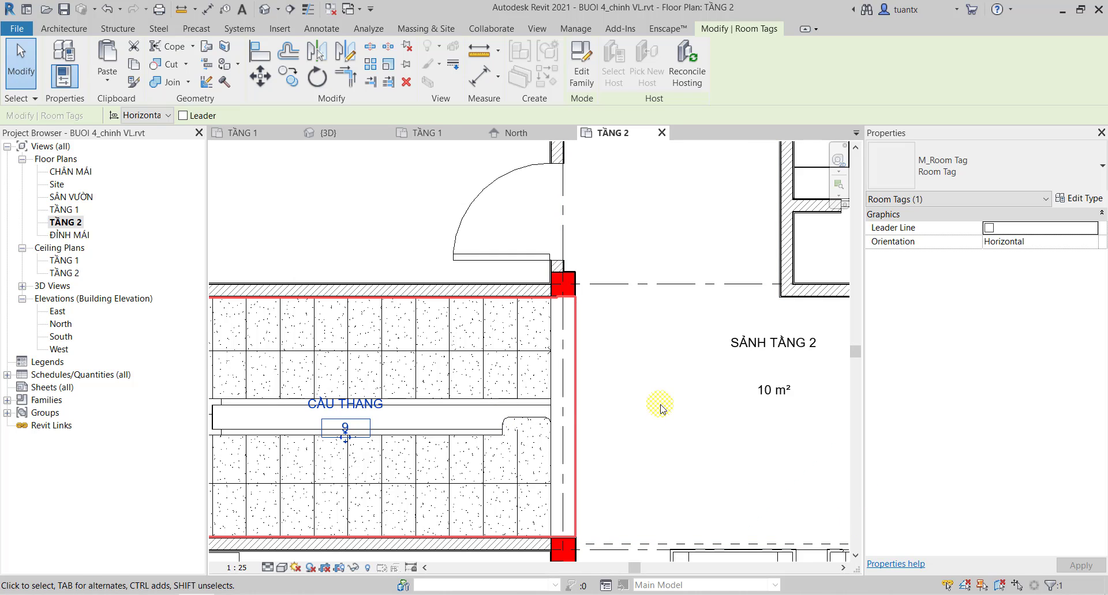
scroll(661, 408, down, 2)
middle_drag(502, 445, 501, 415)
scroll(416, 364, down, 2)
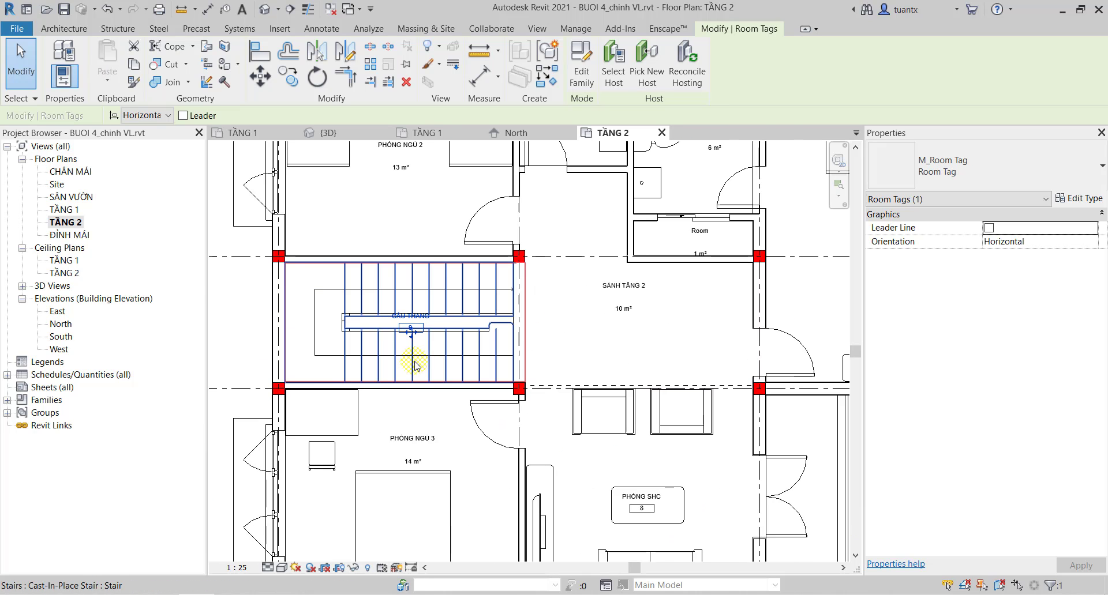
scroll(625, 462, down, 1)
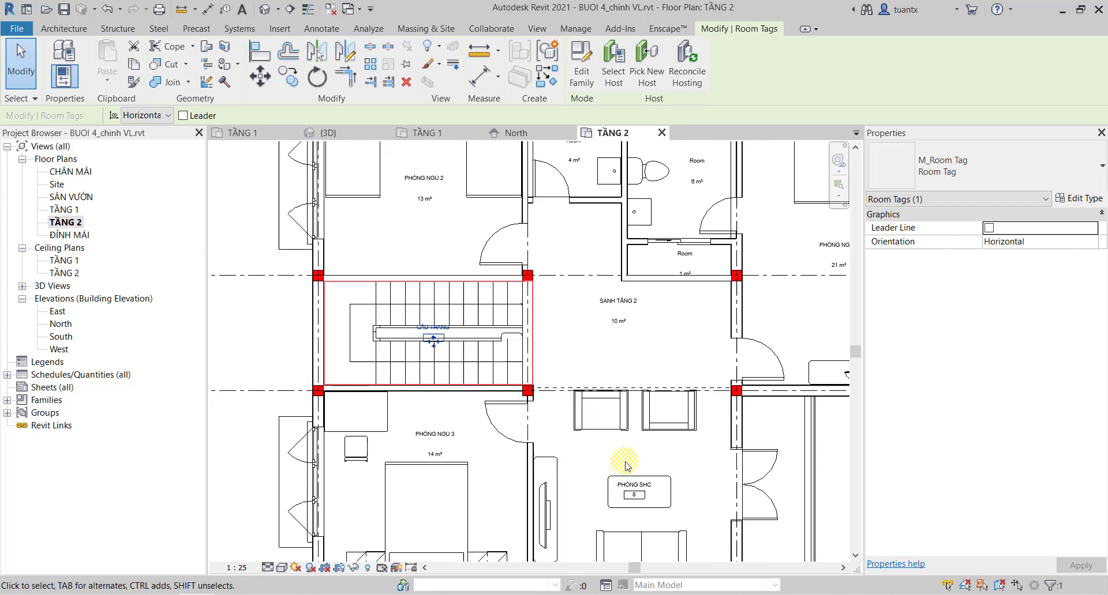
scroll(611, 461, down, 3)
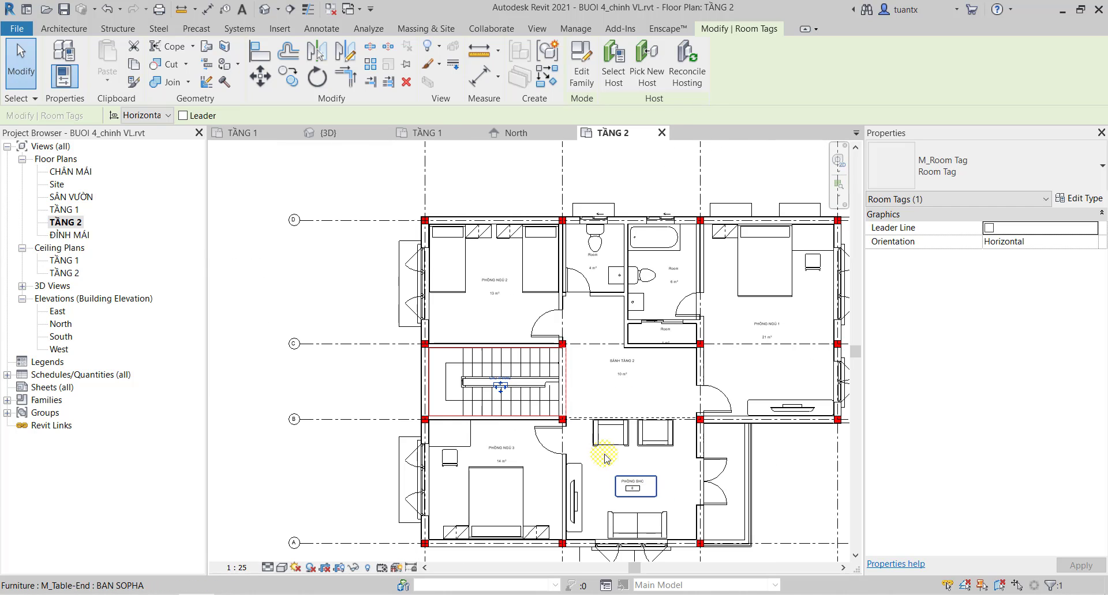
click(310, 289)
drag(700, 513, 694, 502)
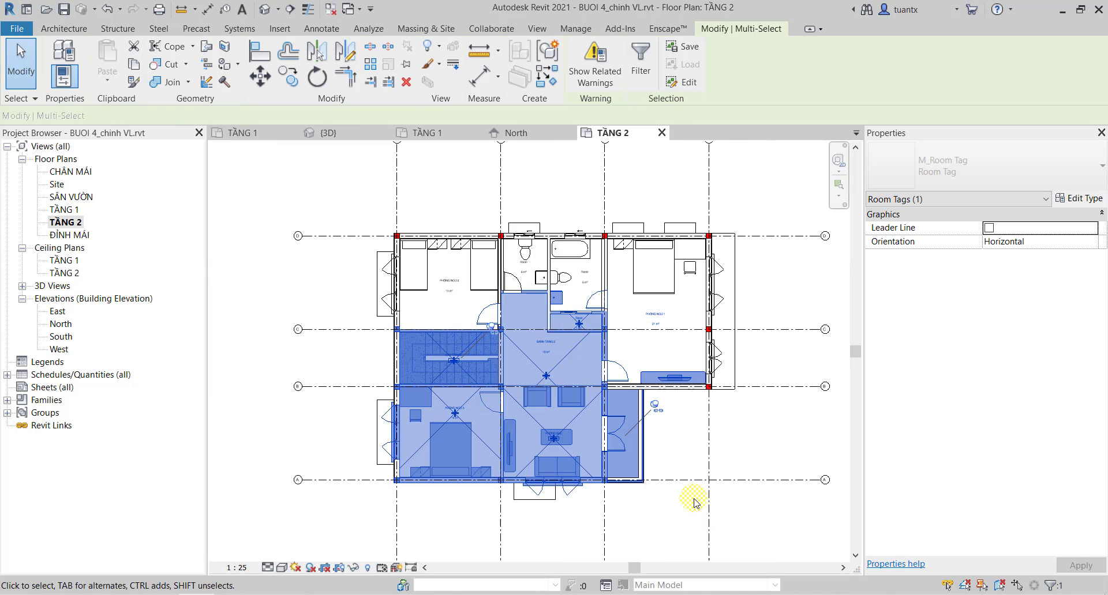
click(641, 61)
click(944, 118)
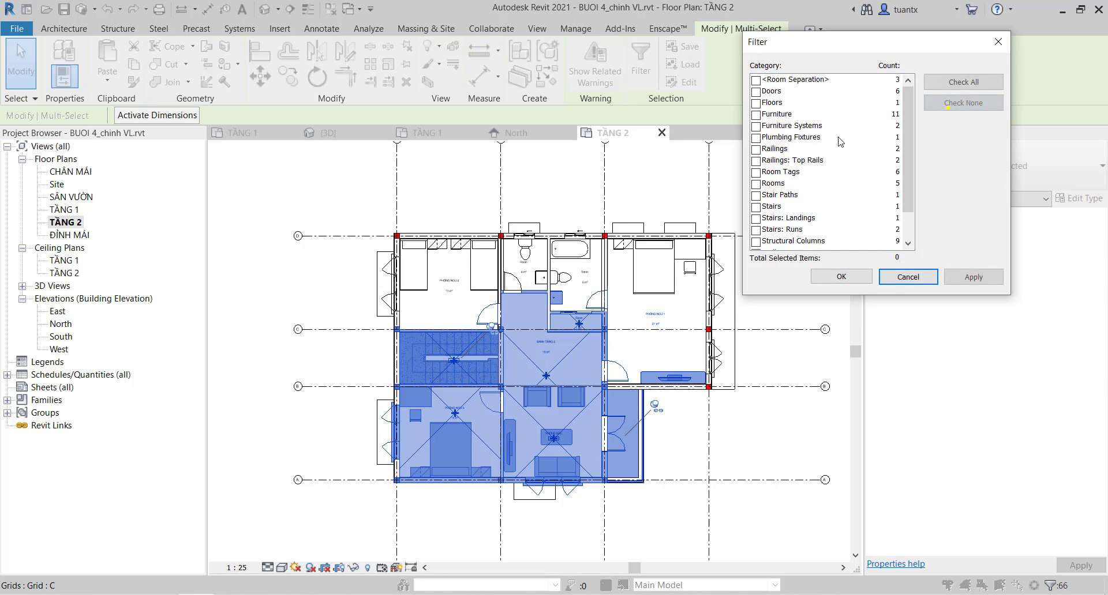
click(755, 172)
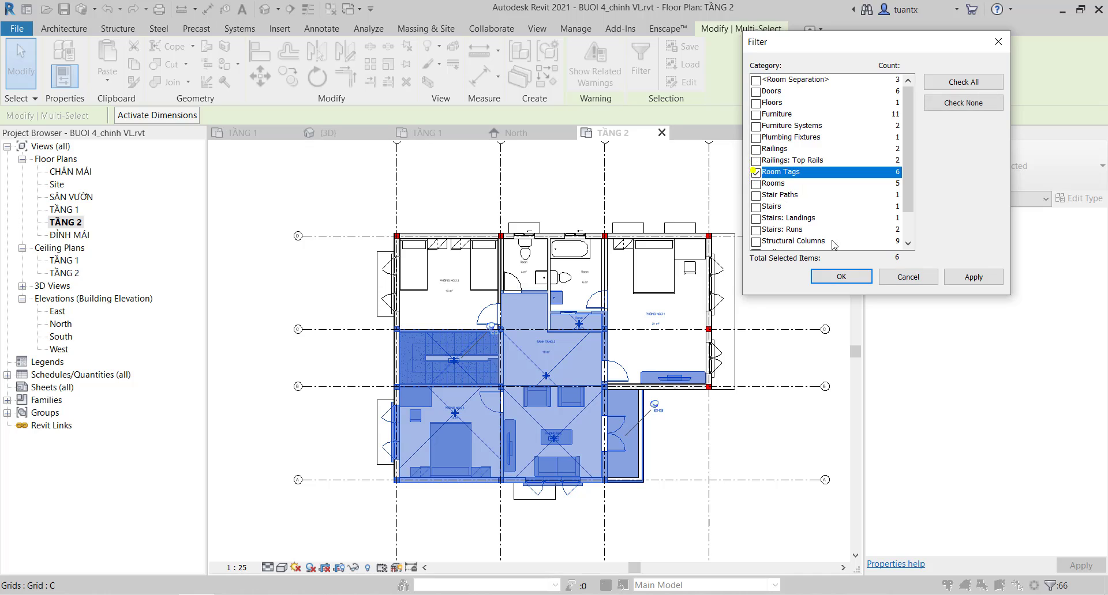
click(841, 277)
click(1001, 174)
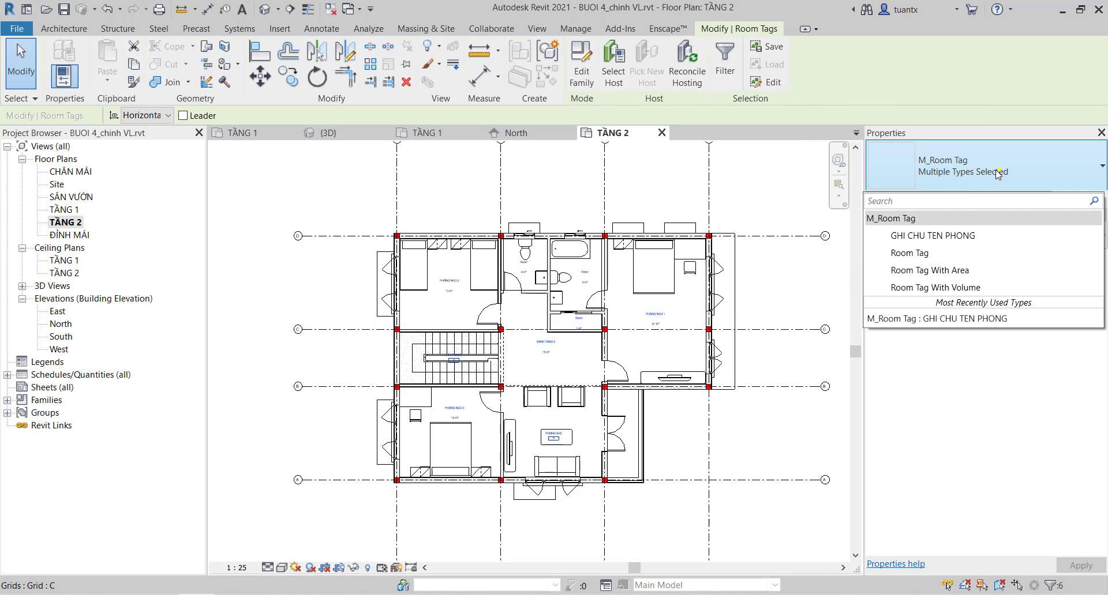
click(929, 227)
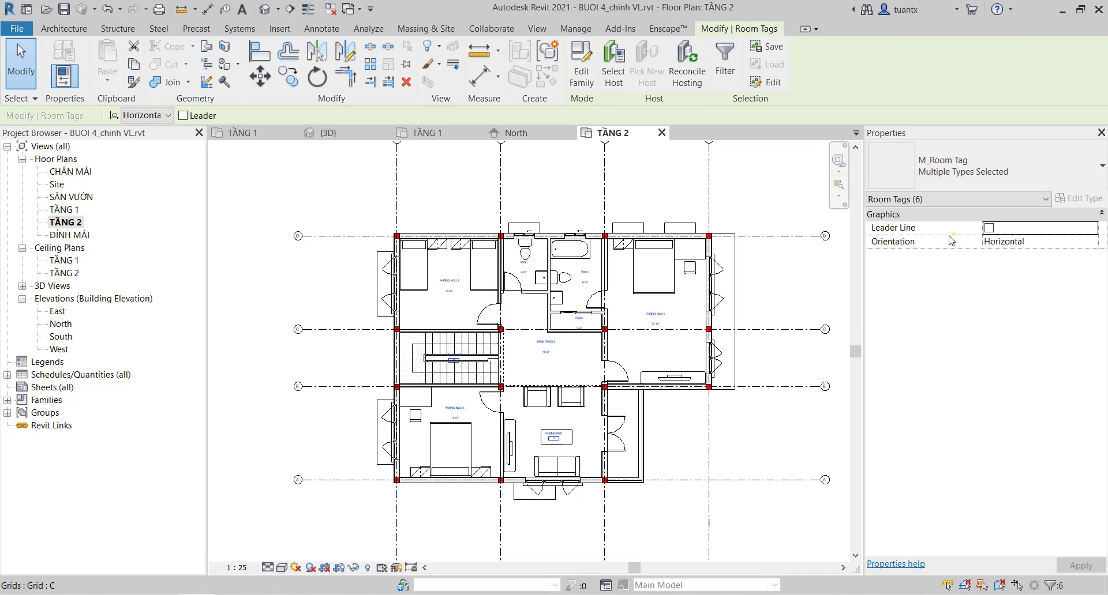
click(822, 300)
scroll(455, 427, up, 2)
scroll(483, 384, up, 3)
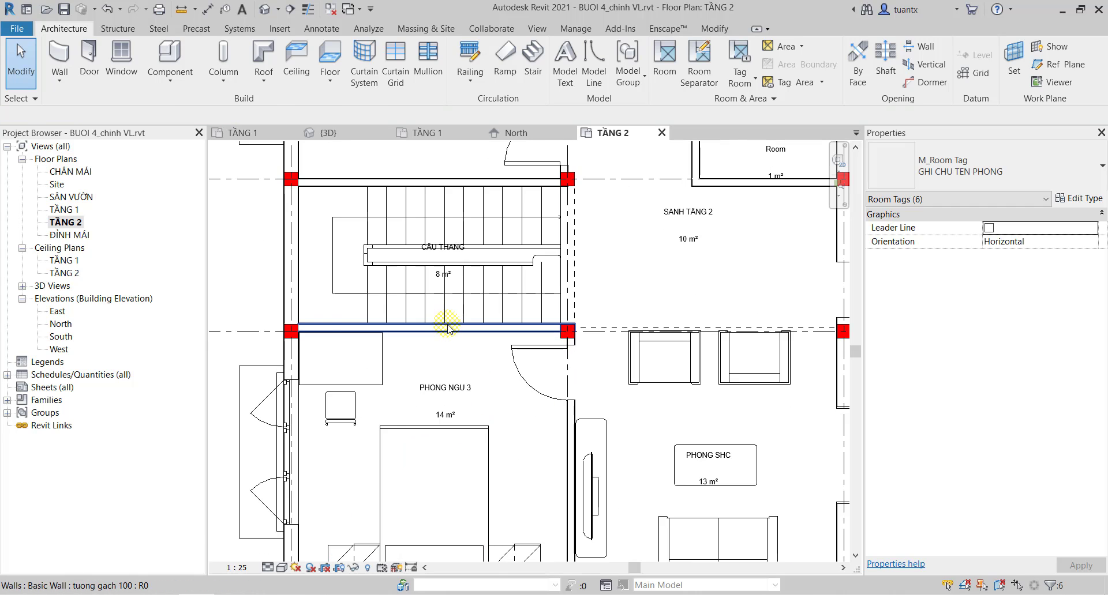
middle_drag(445, 321, 413, 395)
scroll(346, 198, down, 2)
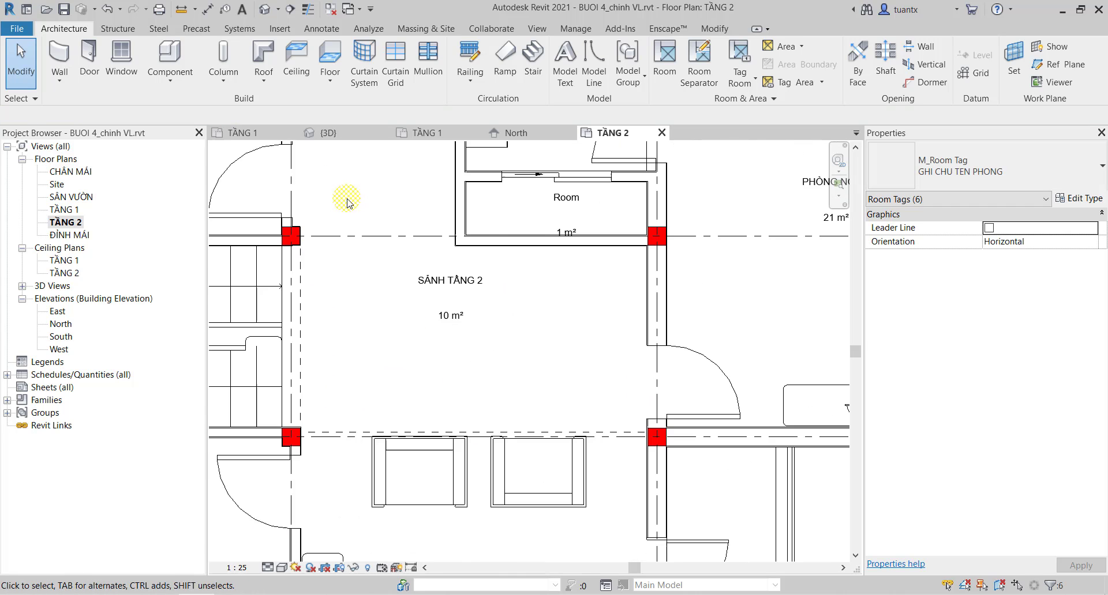
middle_drag(347, 198, 391, 228)
scroll(502, 427, down, 1)
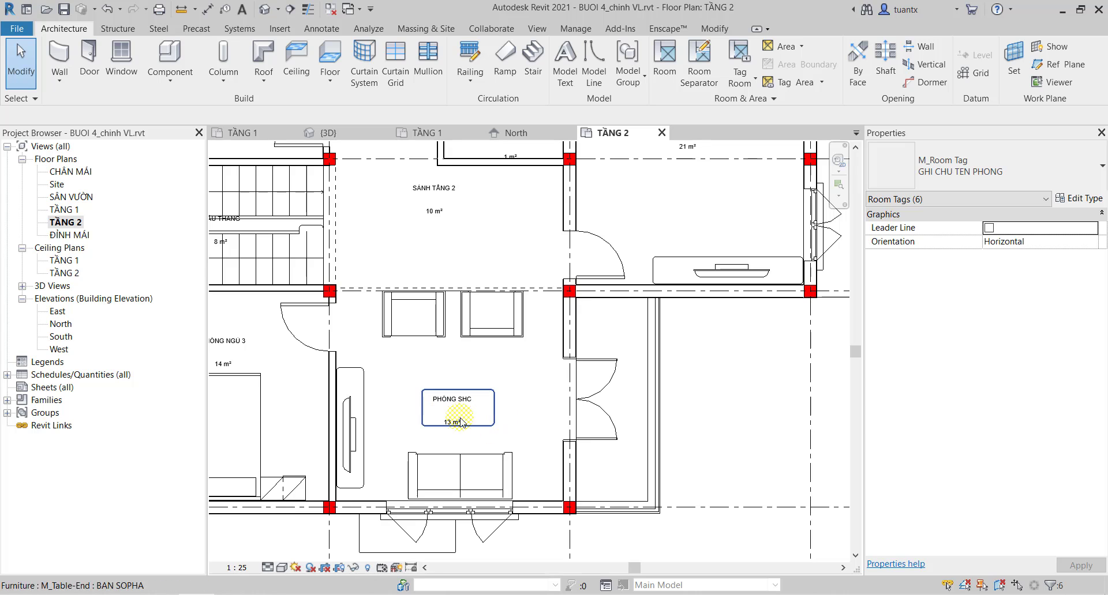
click(502, 427)
middle_drag(502, 427, 553, 327)
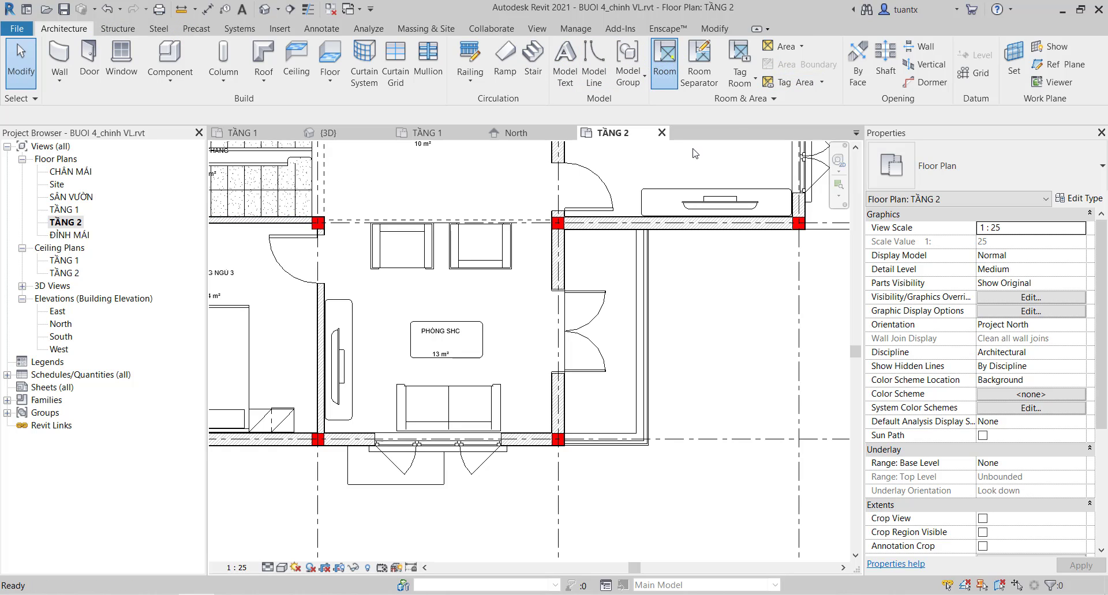
Place a room at the balcony by the doors using the GHI CHU TEN PHONG tag type.
click(665, 63)
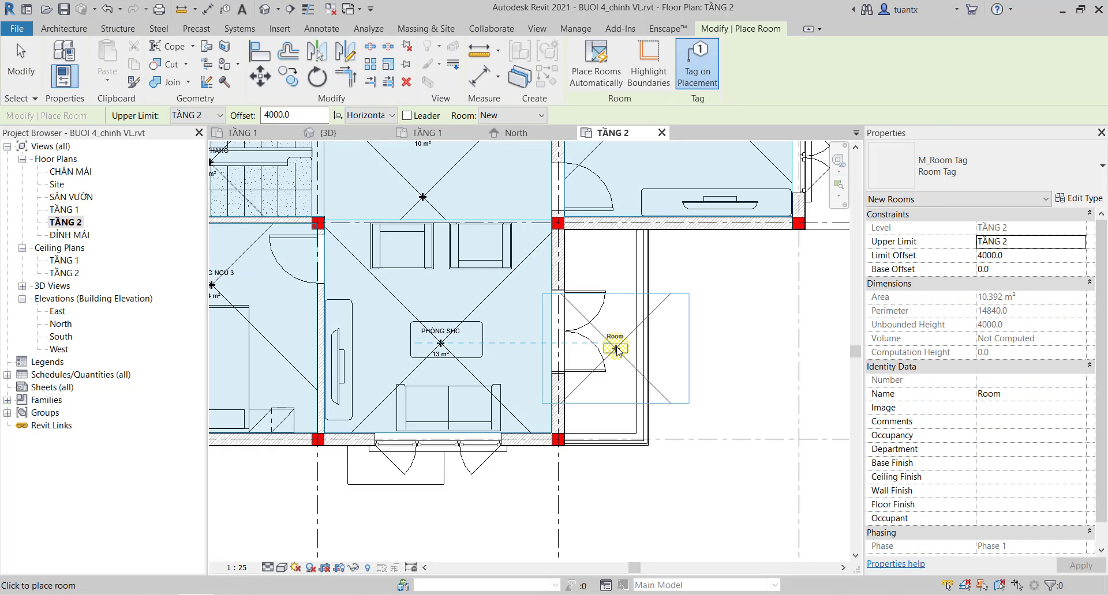
click(611, 326)
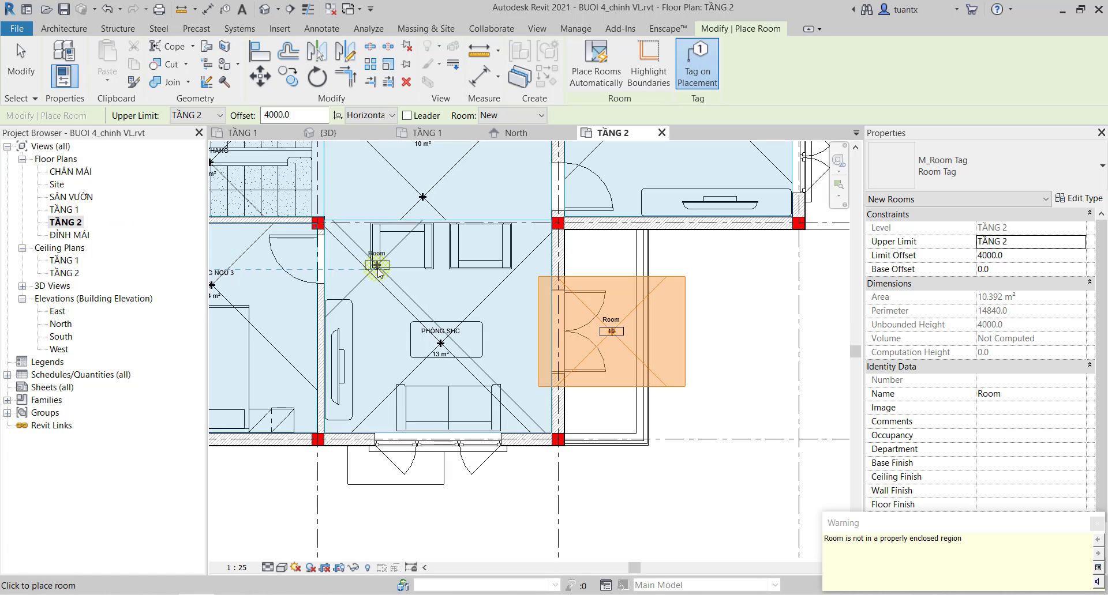
key(ctrl+z)
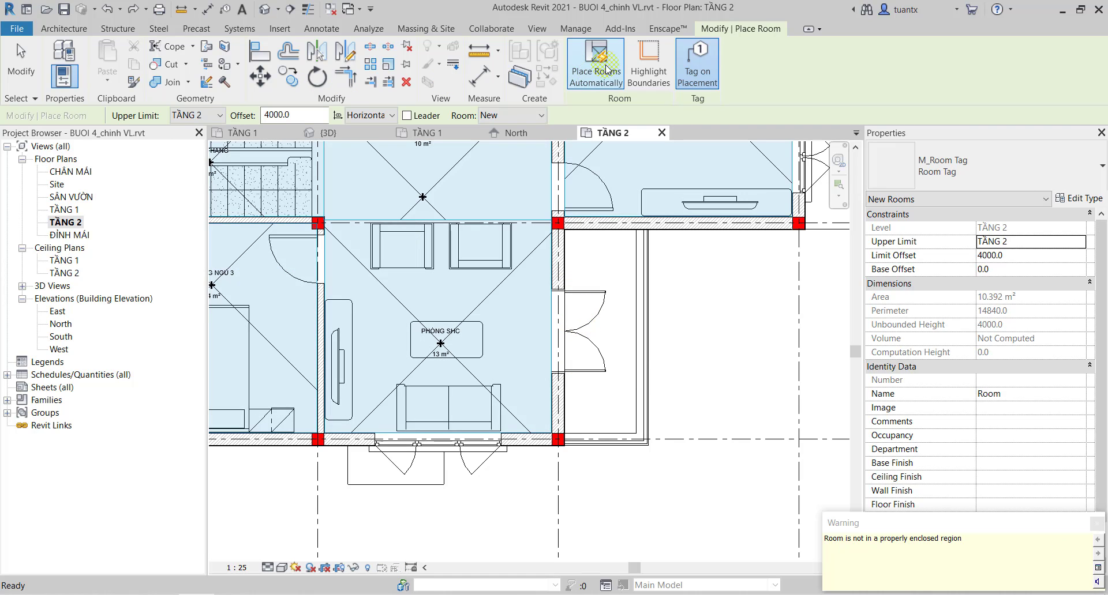
click(70, 29)
click(886, 167)
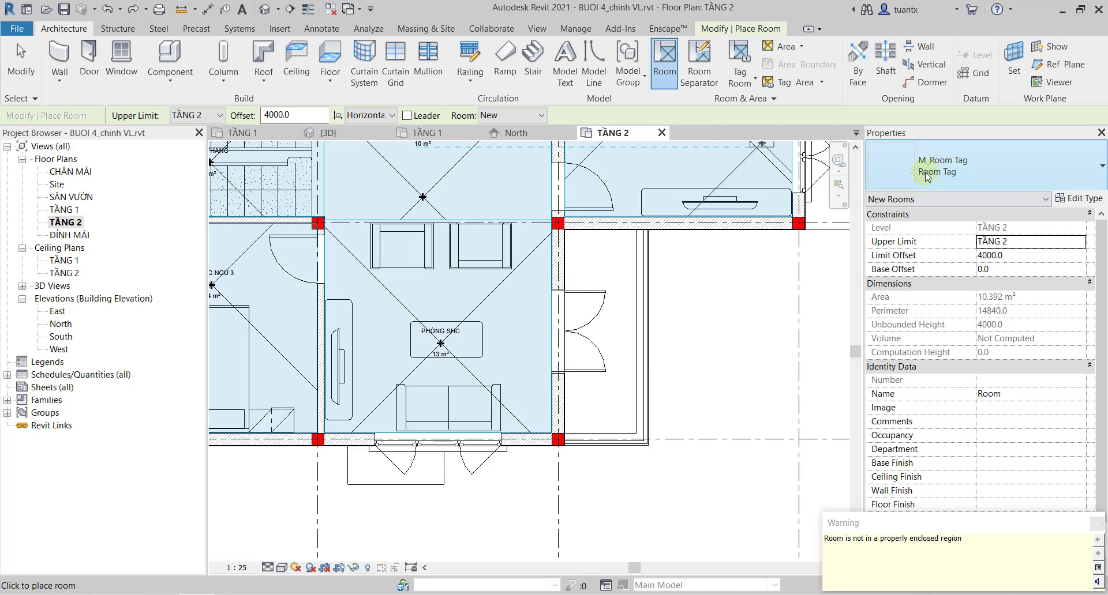
scroll(923, 231, up, 2)
click(915, 237)
click(607, 335)
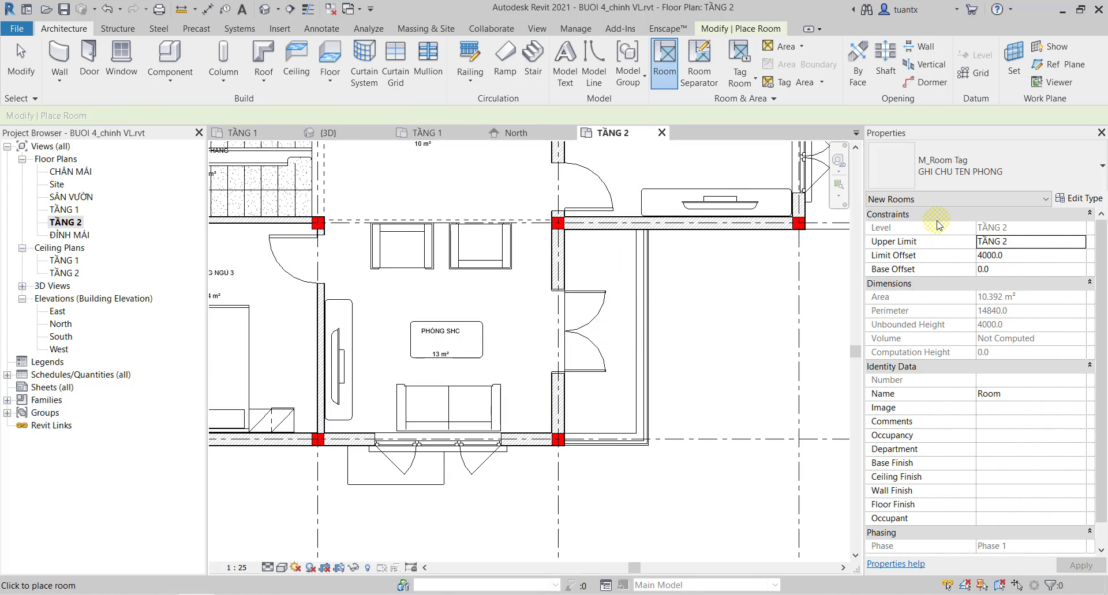
click(609, 331)
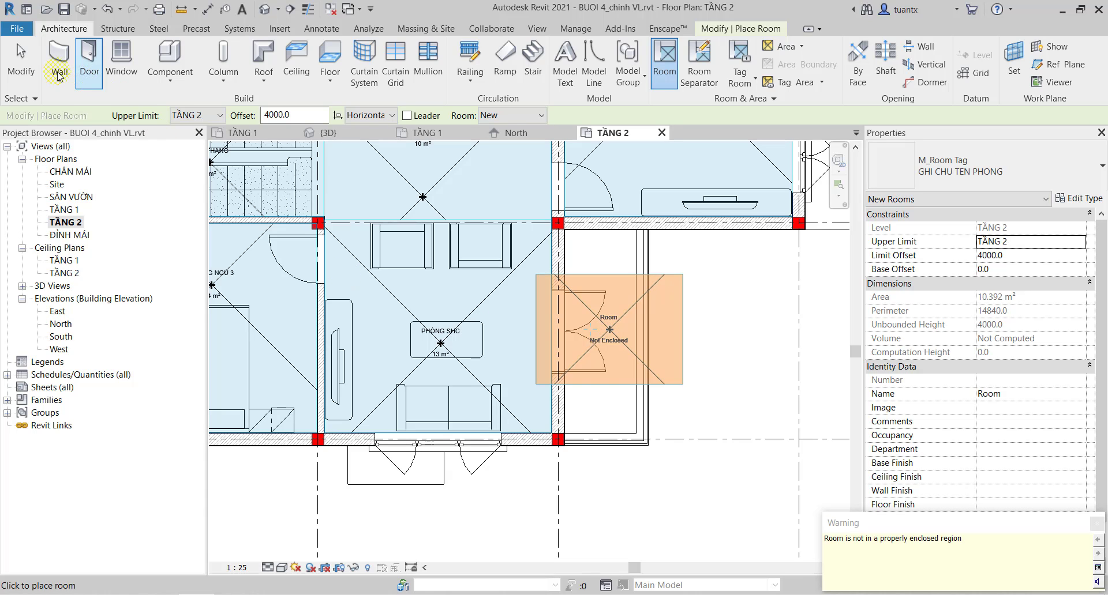
key(Escape)
key(Escape)
Rename the new balcony room's tag to BAN CÔNG.
scroll(642, 334, up, 3)
scroll(542, 326, up, 2)
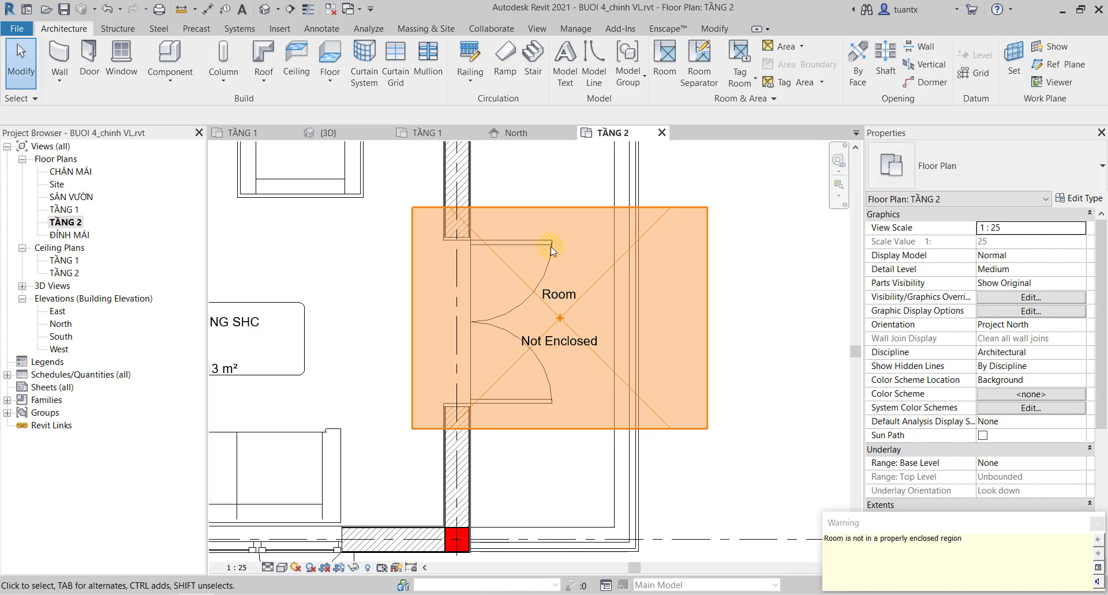
scroll(551, 242, down, 2)
scroll(517, 220, down, 1)
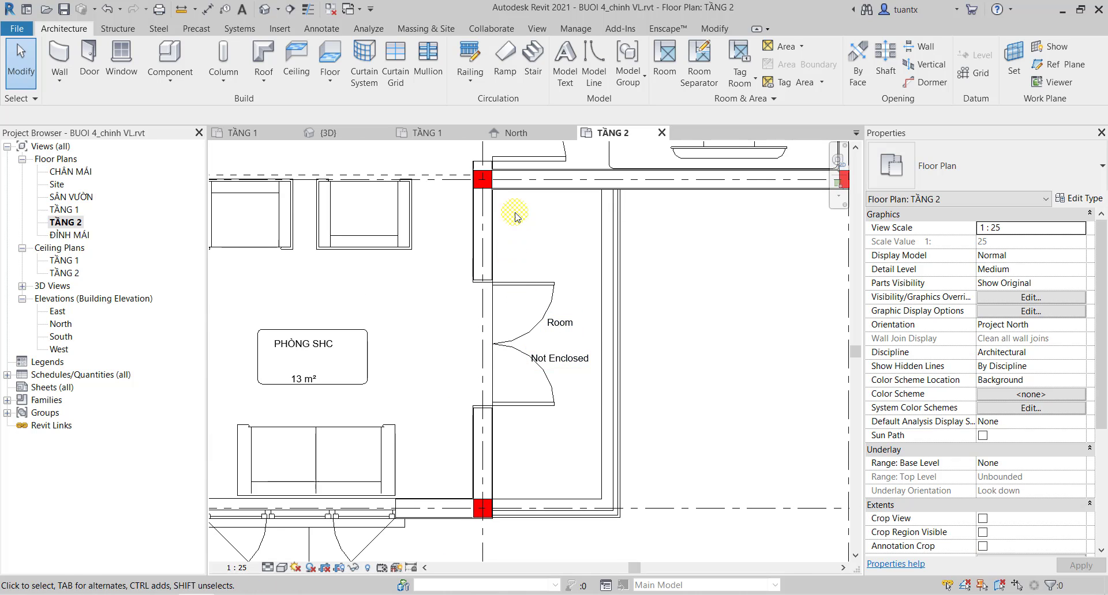
click(570, 327)
click(570, 327)
text(BAN CÔNG)
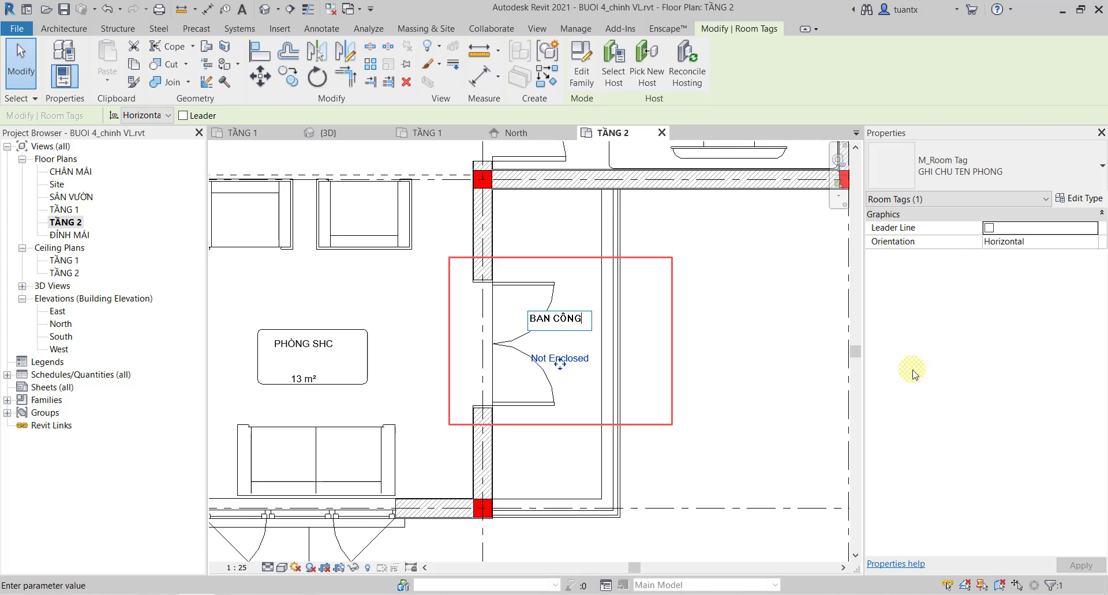
click(912, 374)
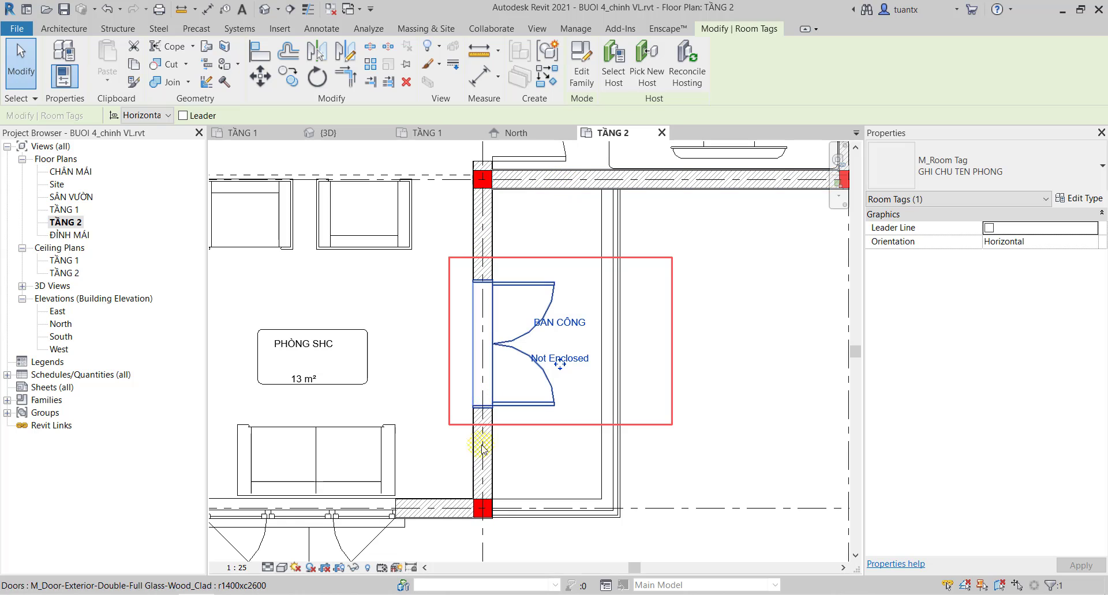
click(56, 29)
Draw separation lines down the balcony edge and along the bottom wall, enclosing BAN CÔNG as 5 m².
click(695, 58)
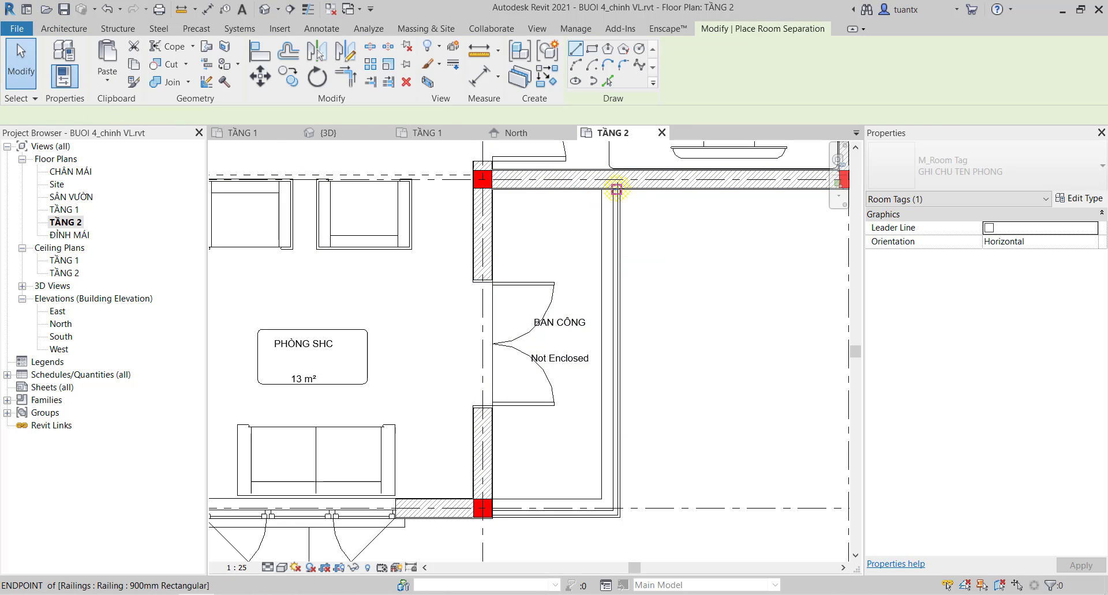
click(619, 189)
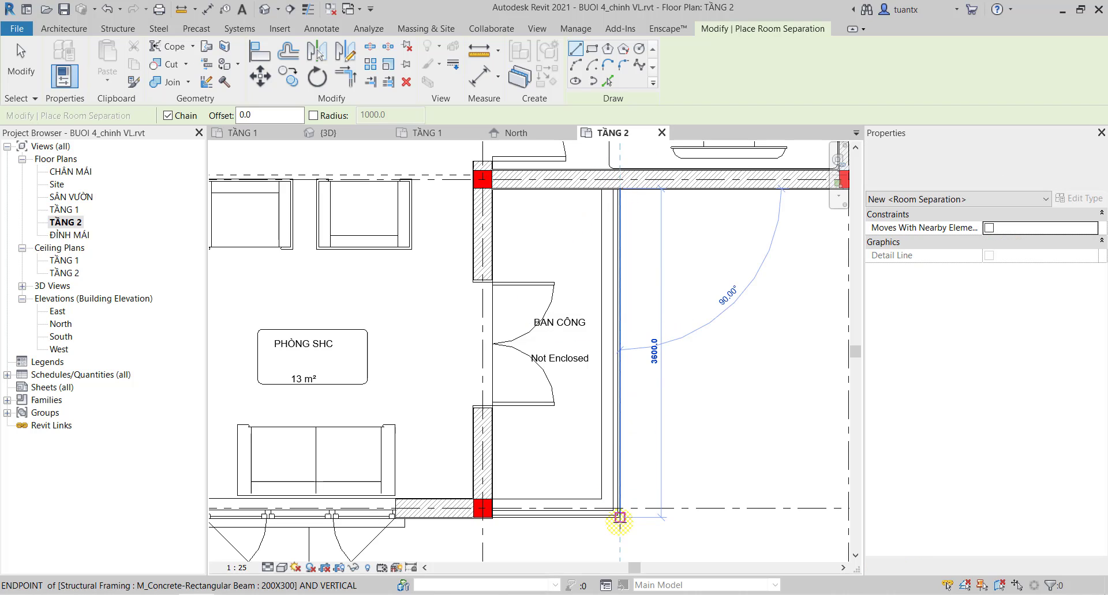
click(620, 518)
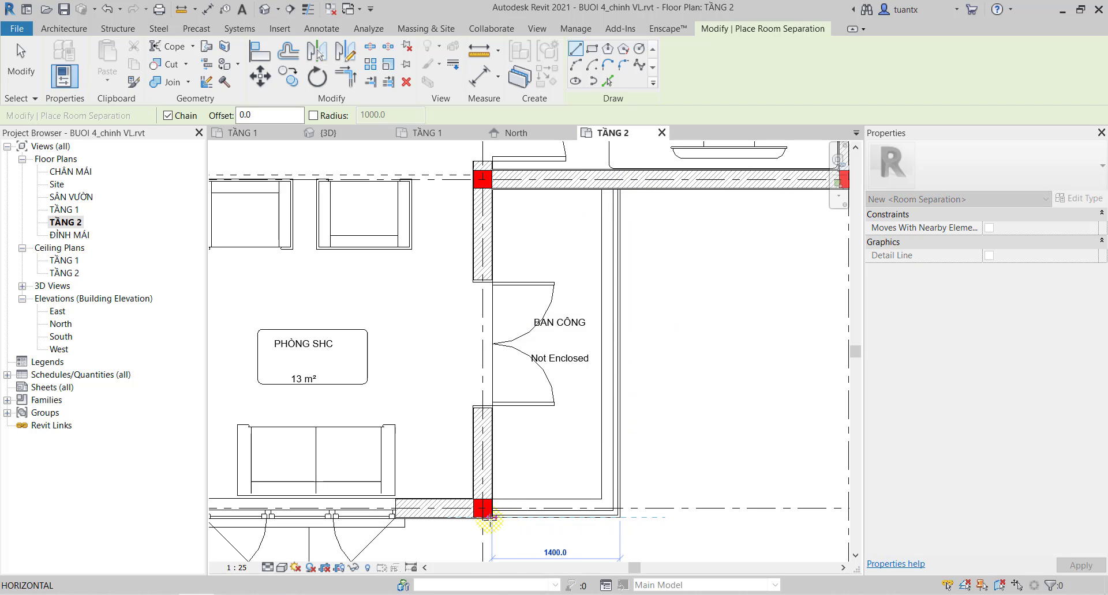
click(489, 519)
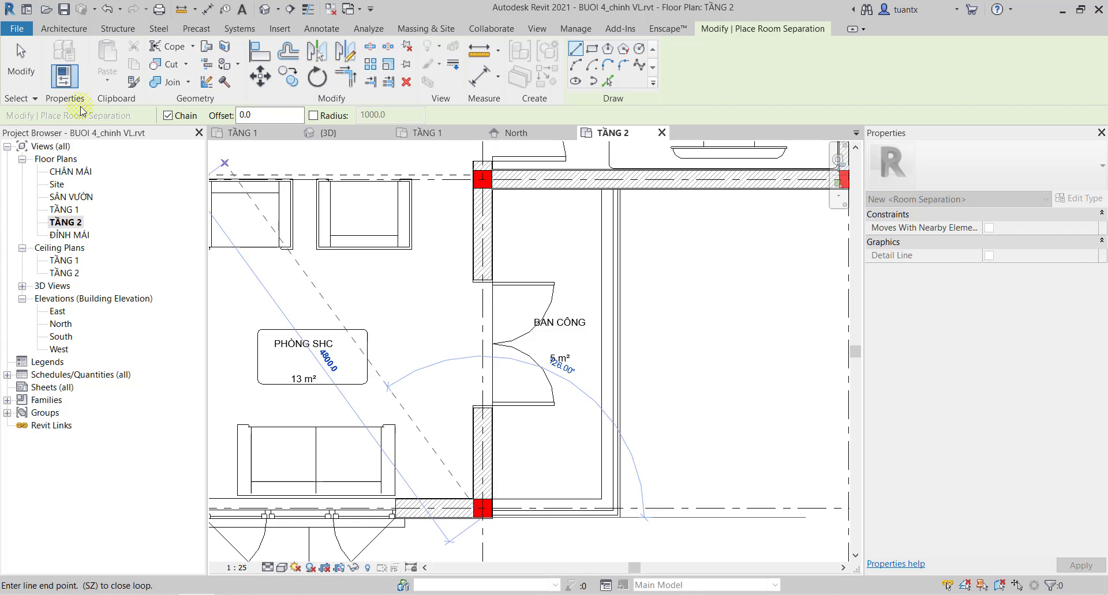
click(21, 63)
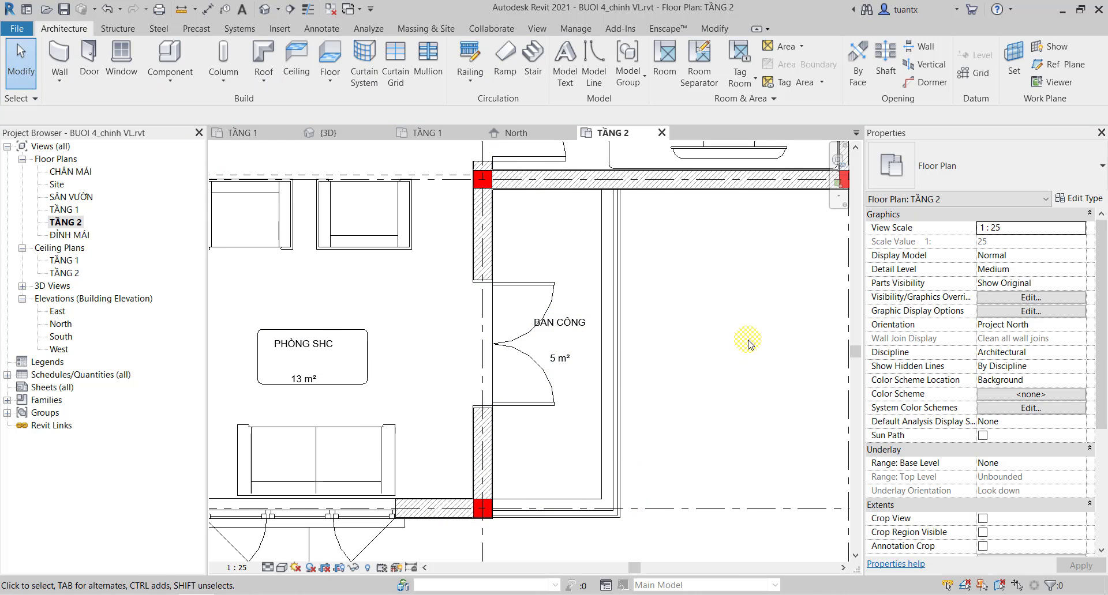
Open the TẦNG 1 floor plan from the Project Browser.
scroll(709, 325, down, 4)
scroll(663, 439, down, 2)
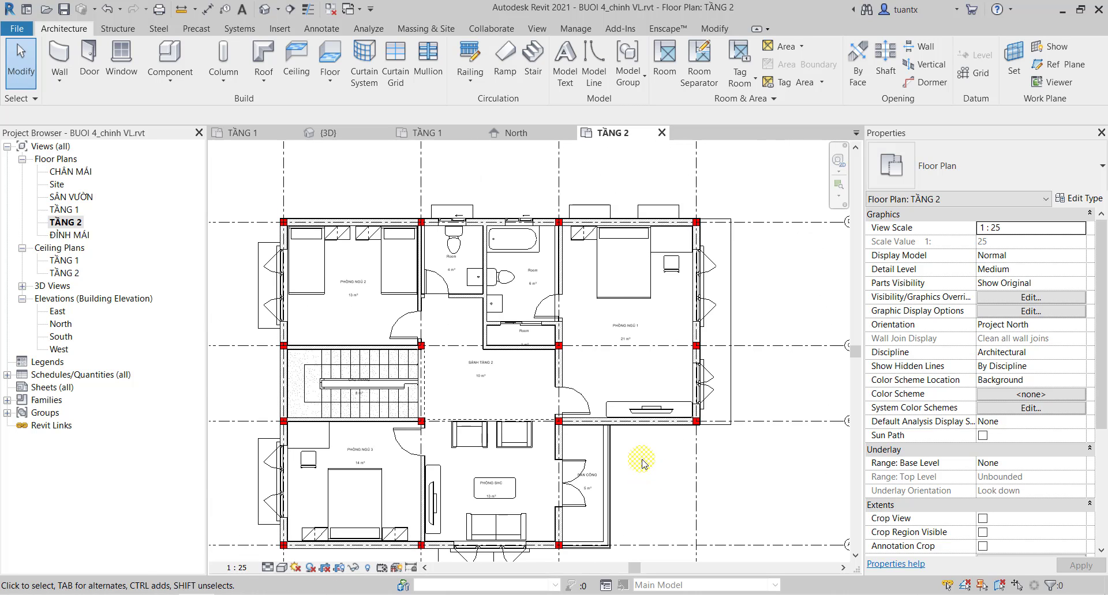
double_click(62, 210)
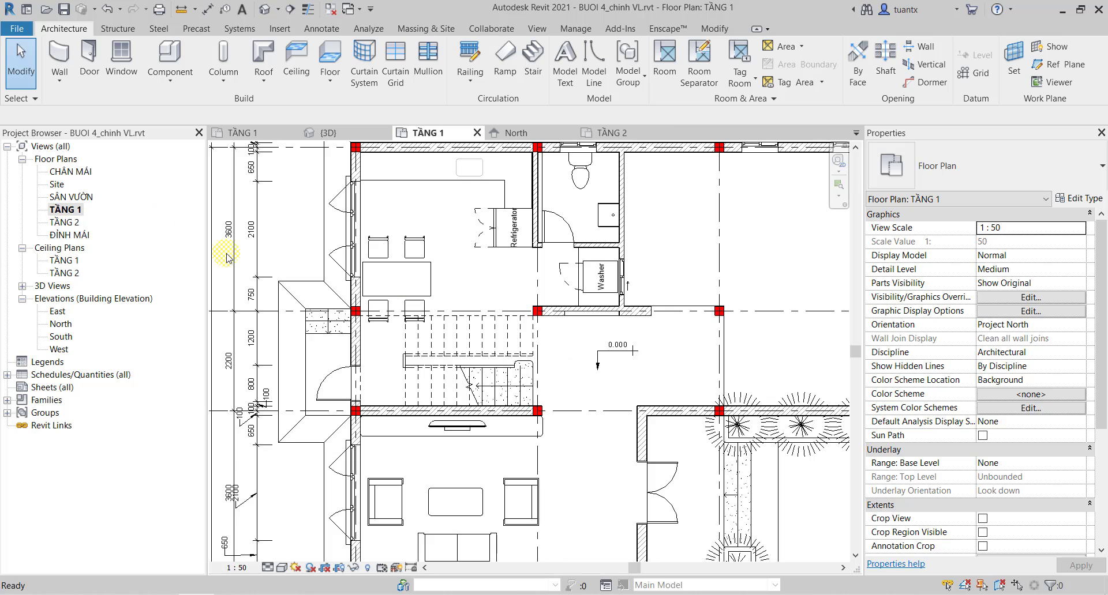
Frame the TẦNG 1 plan on grids A–D, checking its 9400 overall dimension, and switch to View tools.
scroll(520, 264, down, 1)
scroll(514, 248, down, 1)
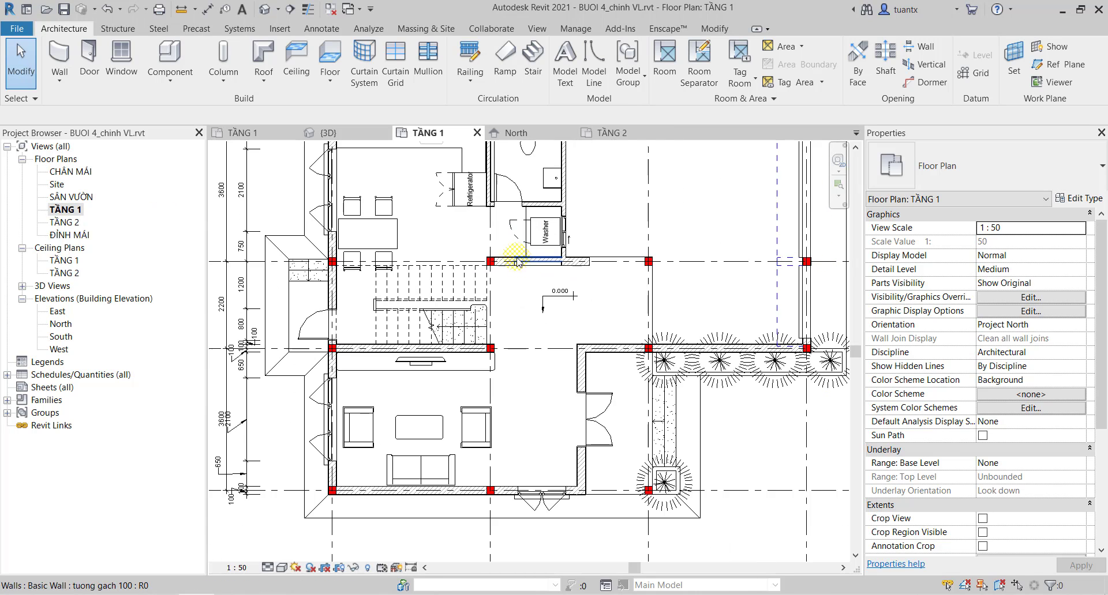
middle_drag(528, 311, 531, 334)
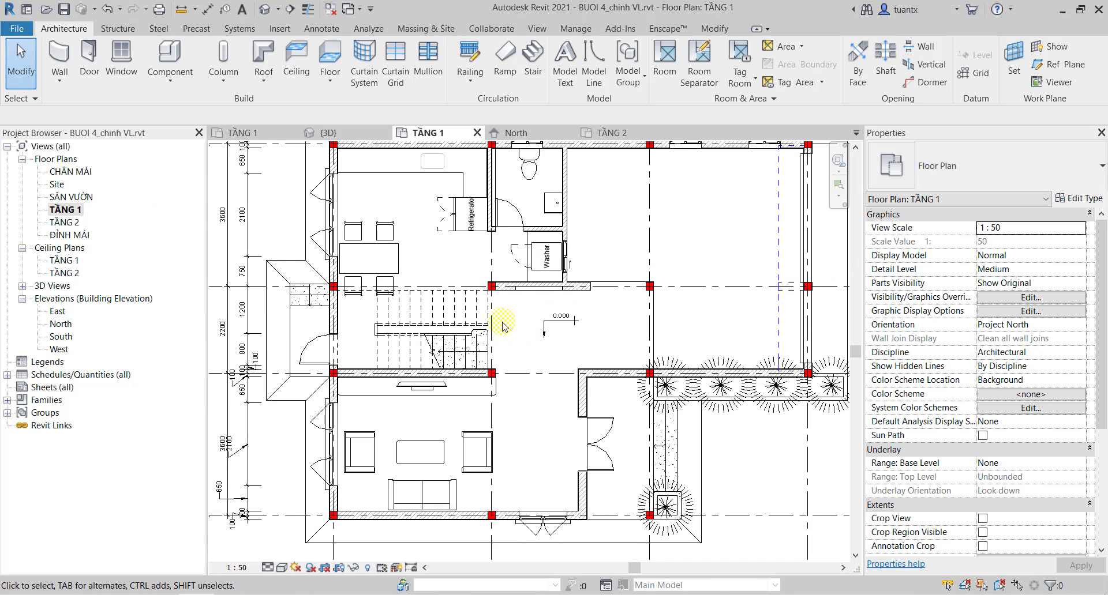
middle_drag(459, 308, 465, 328)
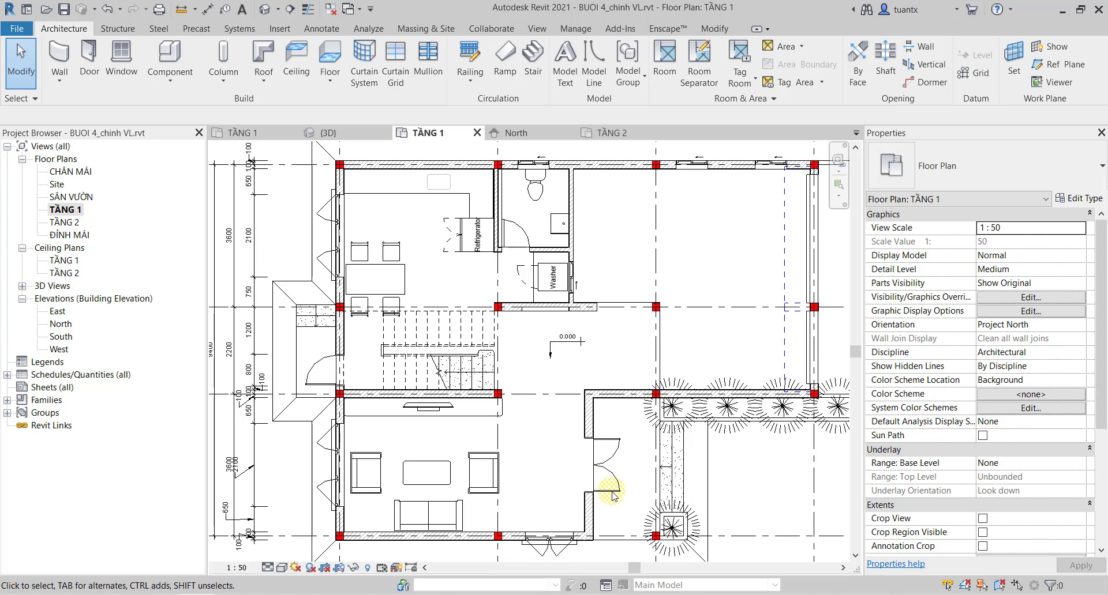
click(254, 251)
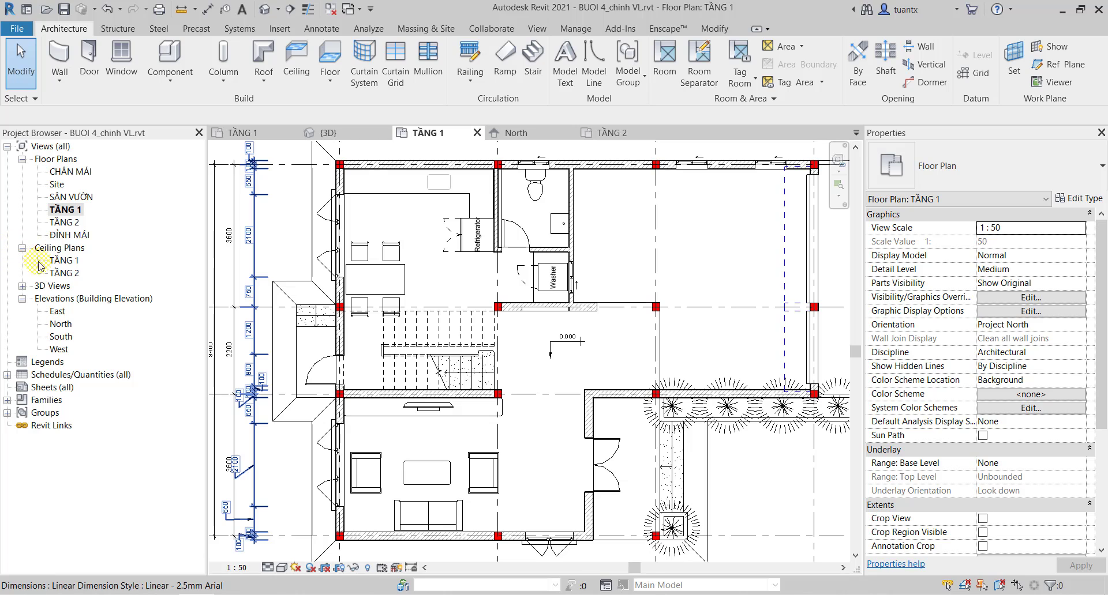
click(214, 260)
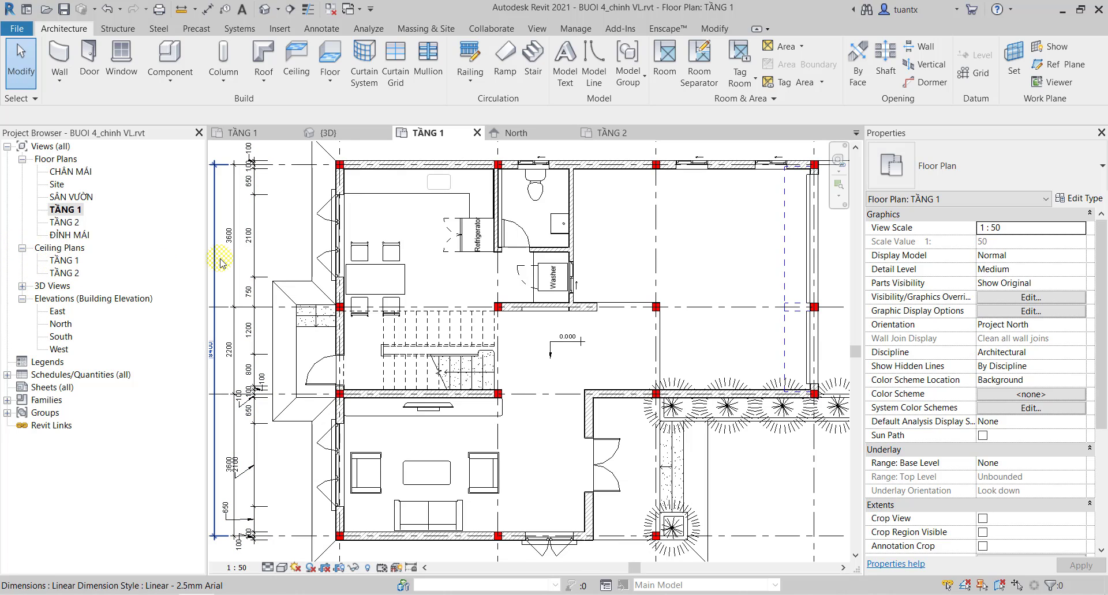
click(22, 286)
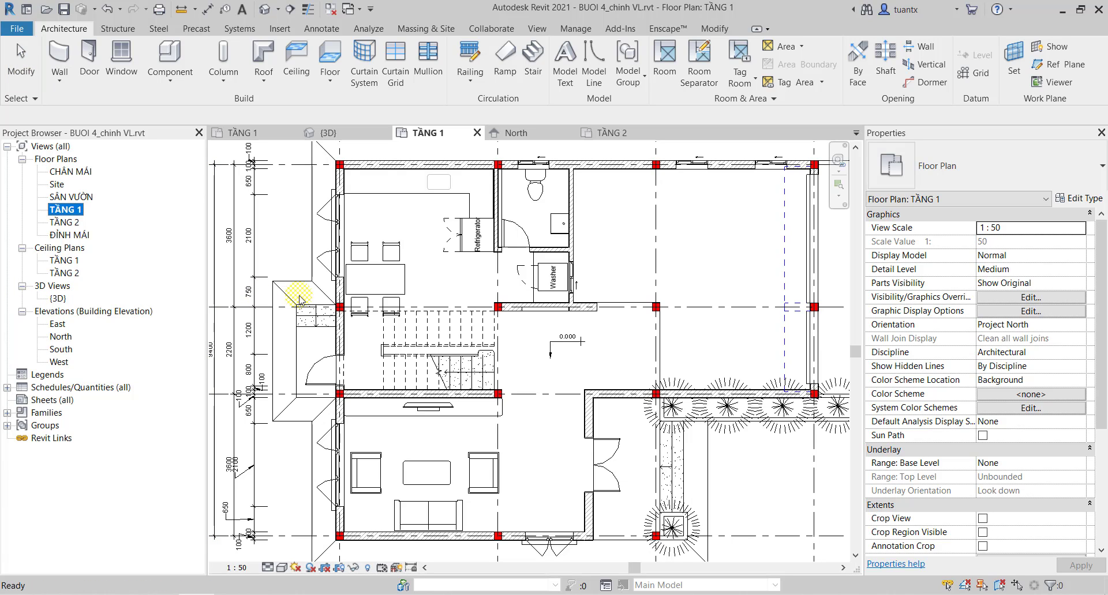
scroll(448, 314, down, 2)
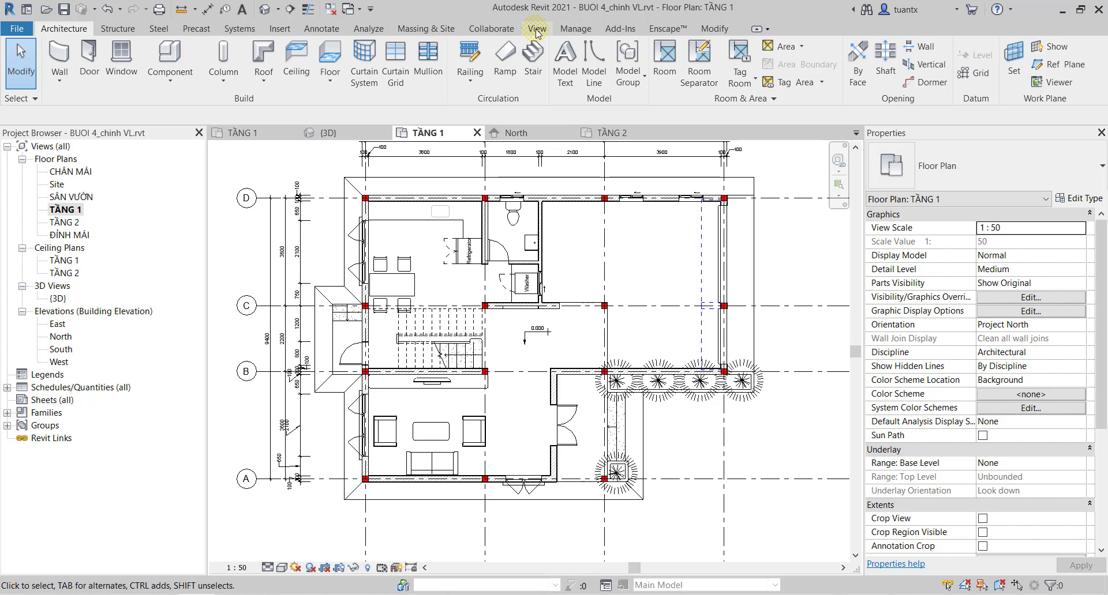
click(536, 29)
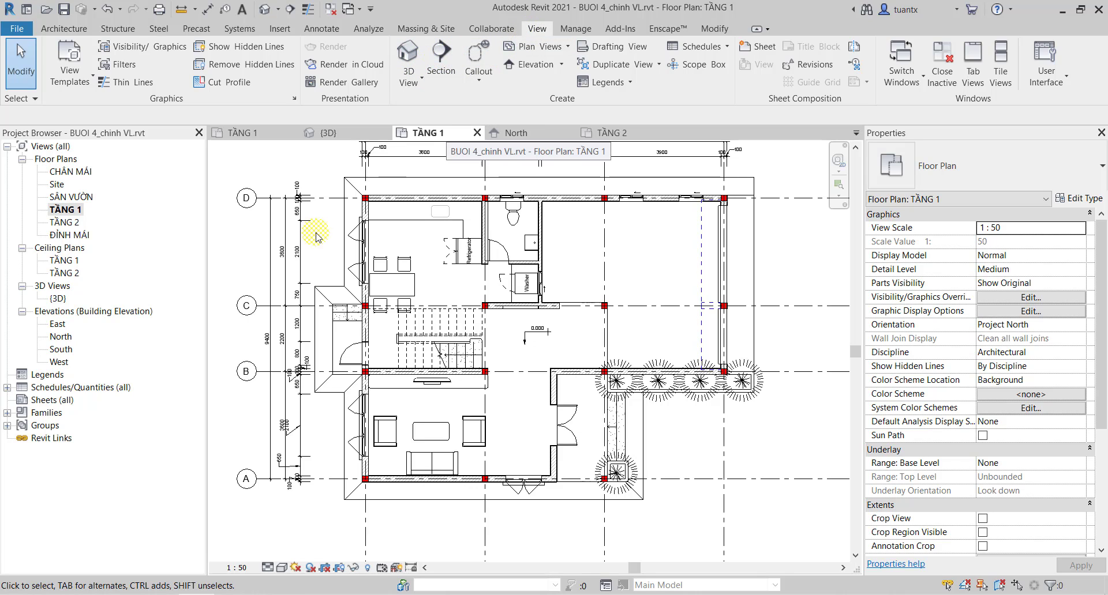
Cut Section 1 horizontally across TẦNG 1 between grids C and D, flipped and deepened past the house.
click(441, 57)
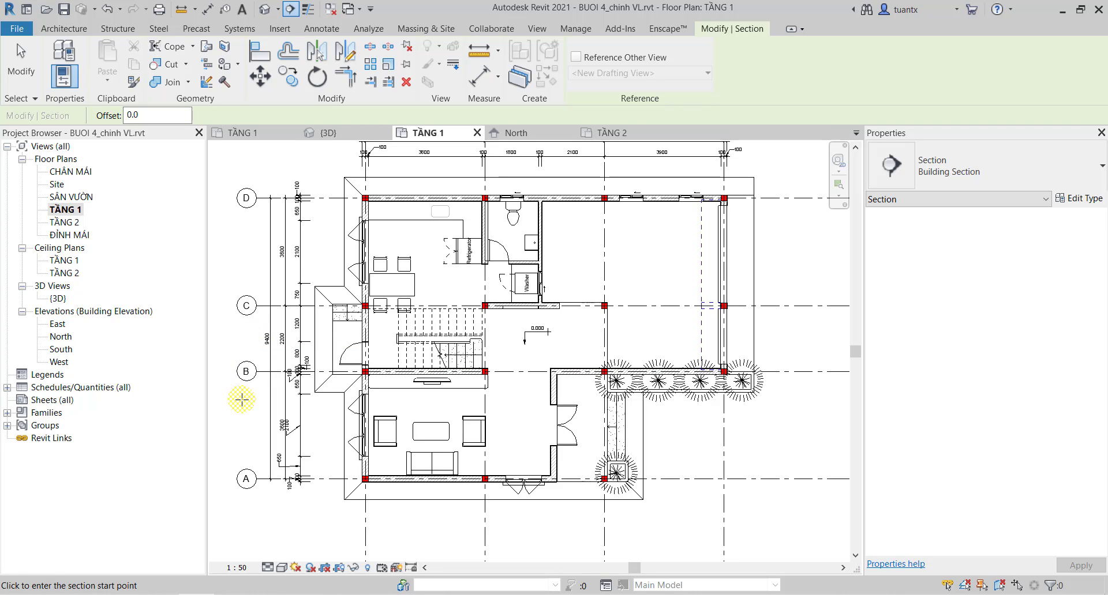
click(224, 255)
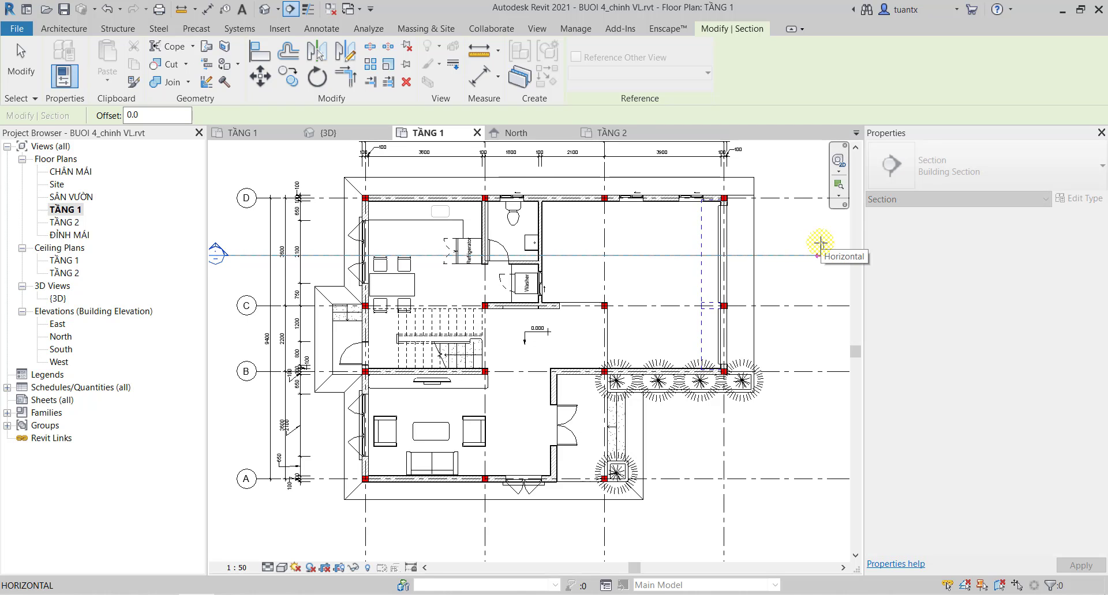
click(820, 243)
scroll(808, 276, down, 1)
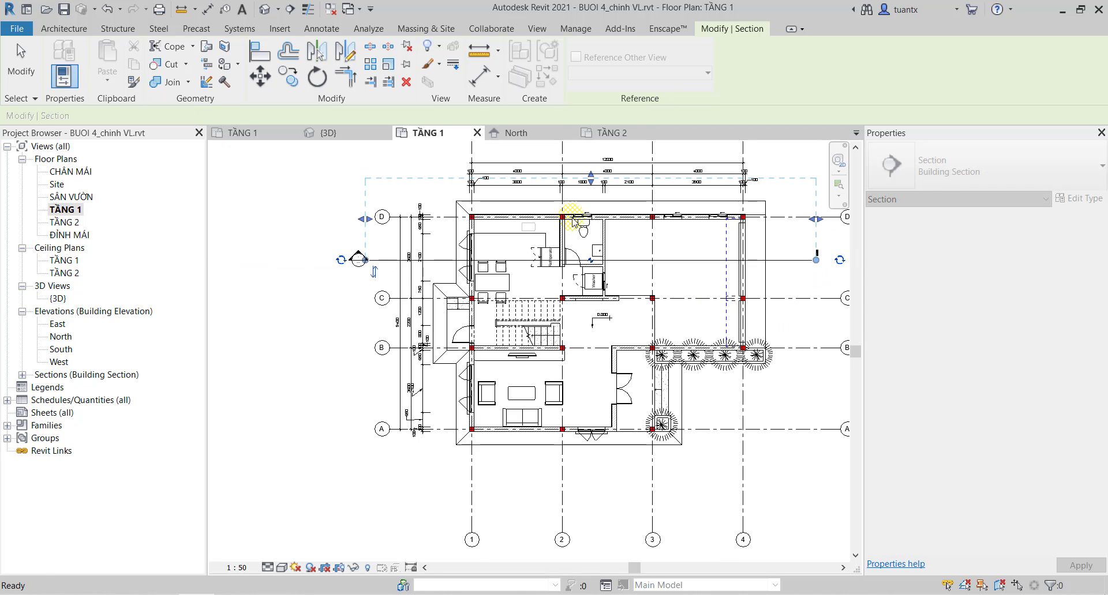
click(590, 176)
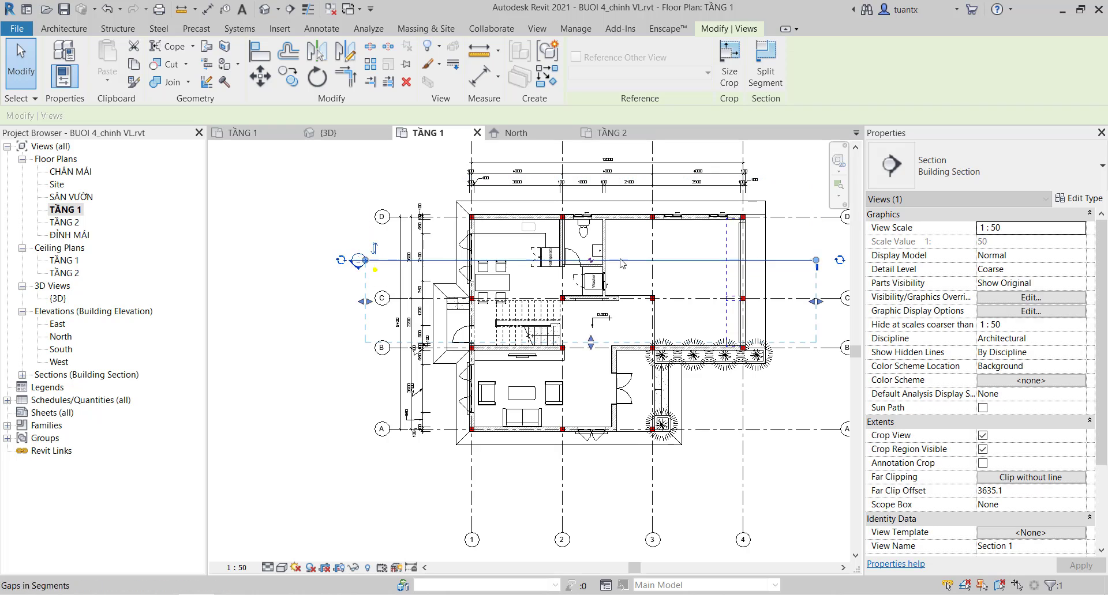
drag(591, 342, 590, 541)
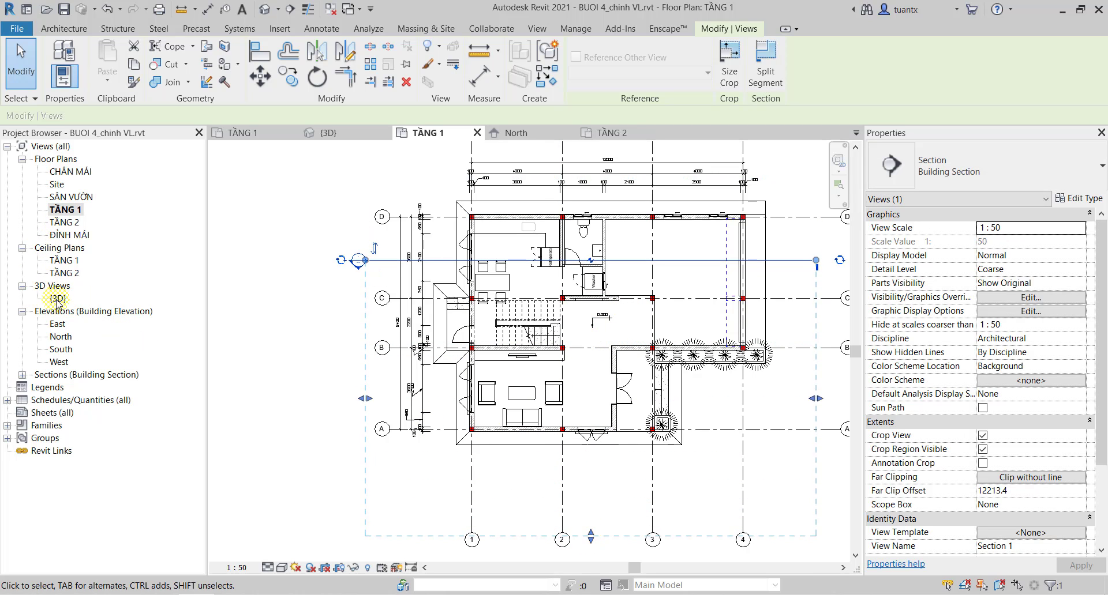
Open the Section 1 view from the Project Browser.
click(22, 375)
click(63, 387)
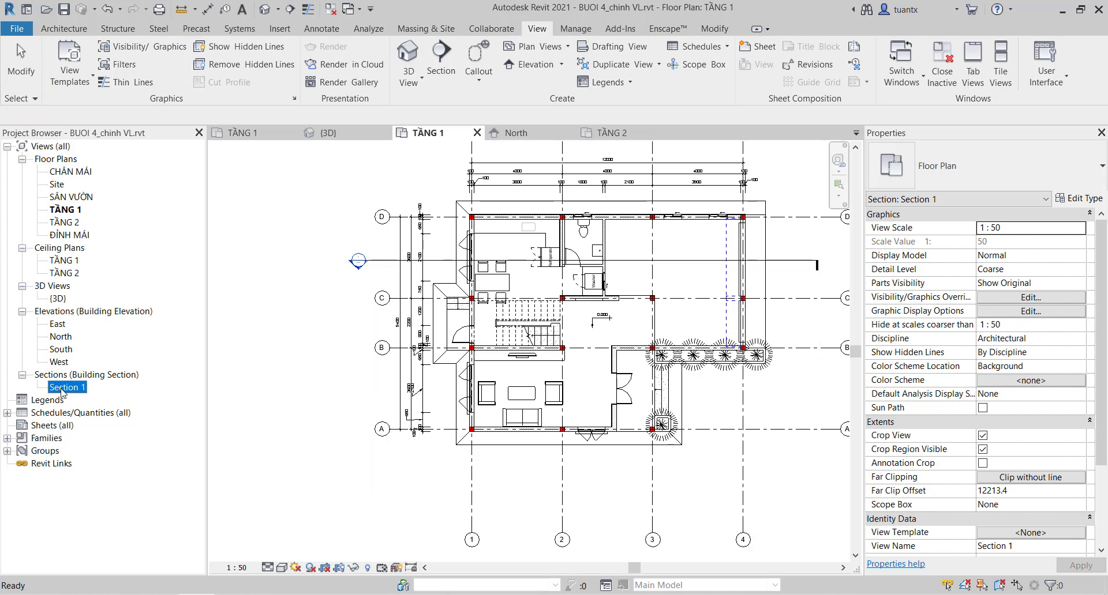
double_click(65, 388)
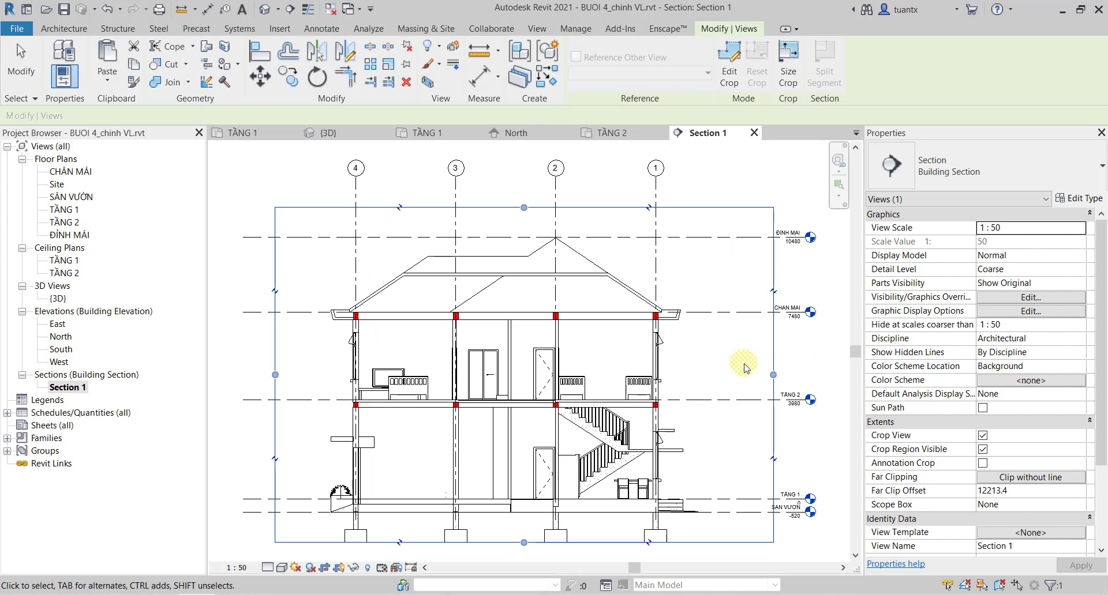
click(744, 367)
scroll(669, 271, up, 2)
middle_drag(404, 337, 397, 387)
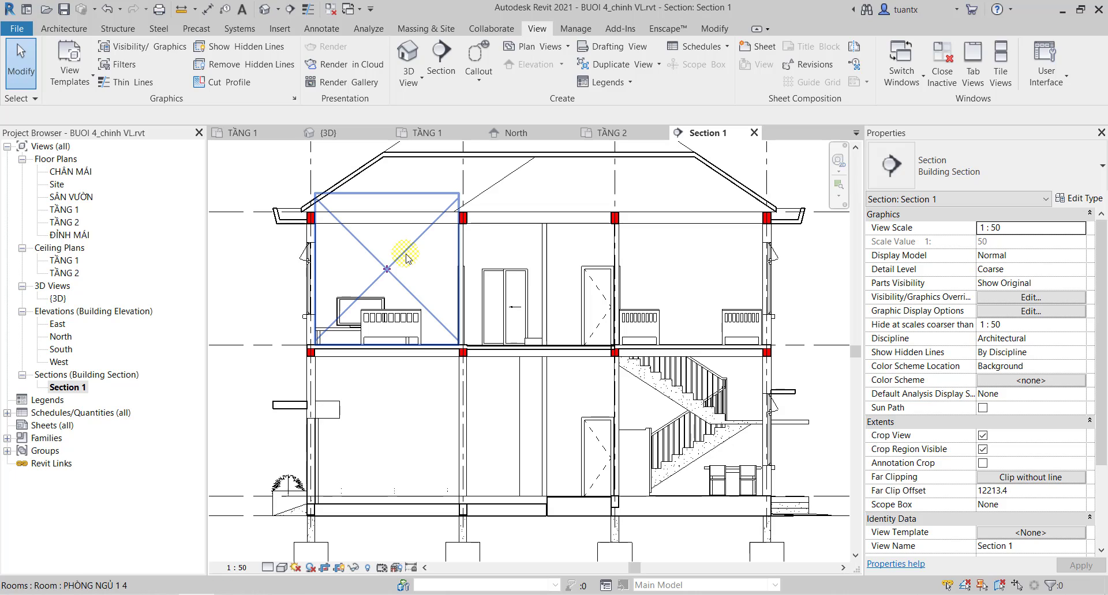
middle_drag(449, 305, 398, 323)
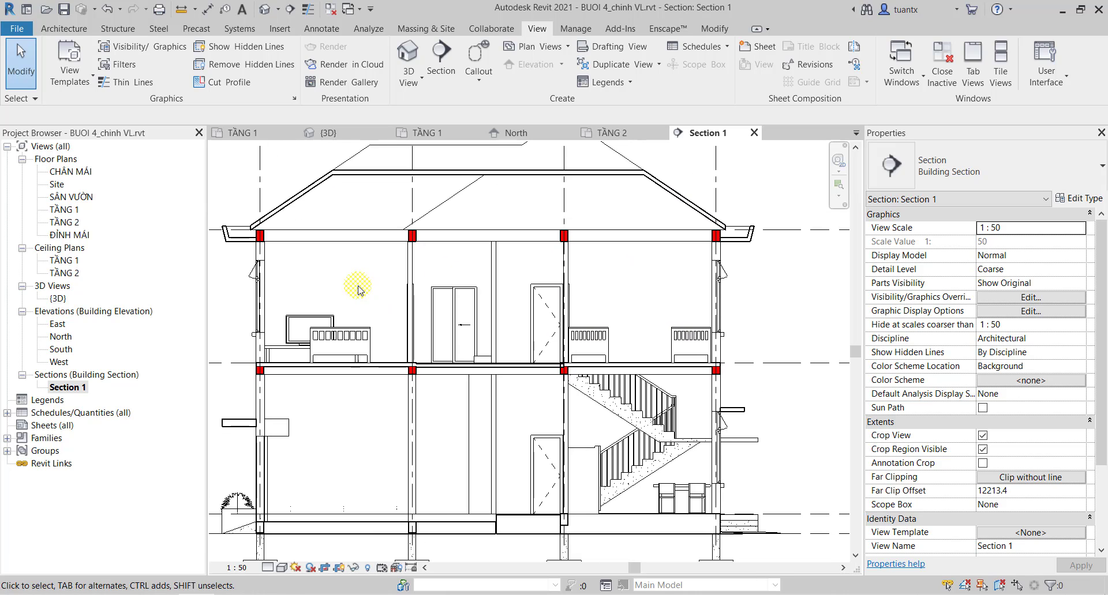
double_click(61, 222)
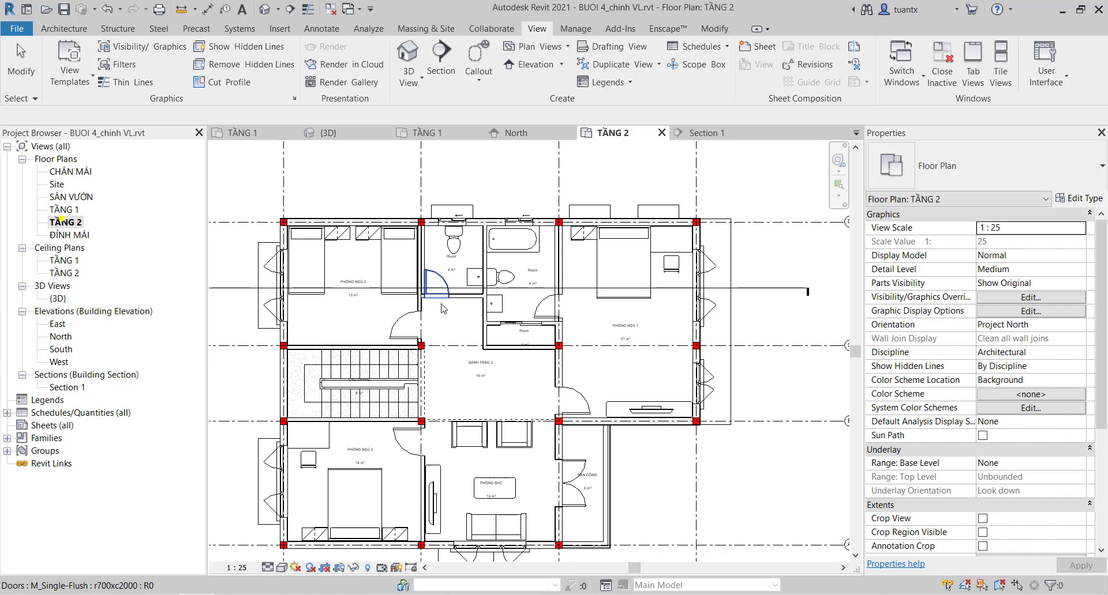
click(66, 388)
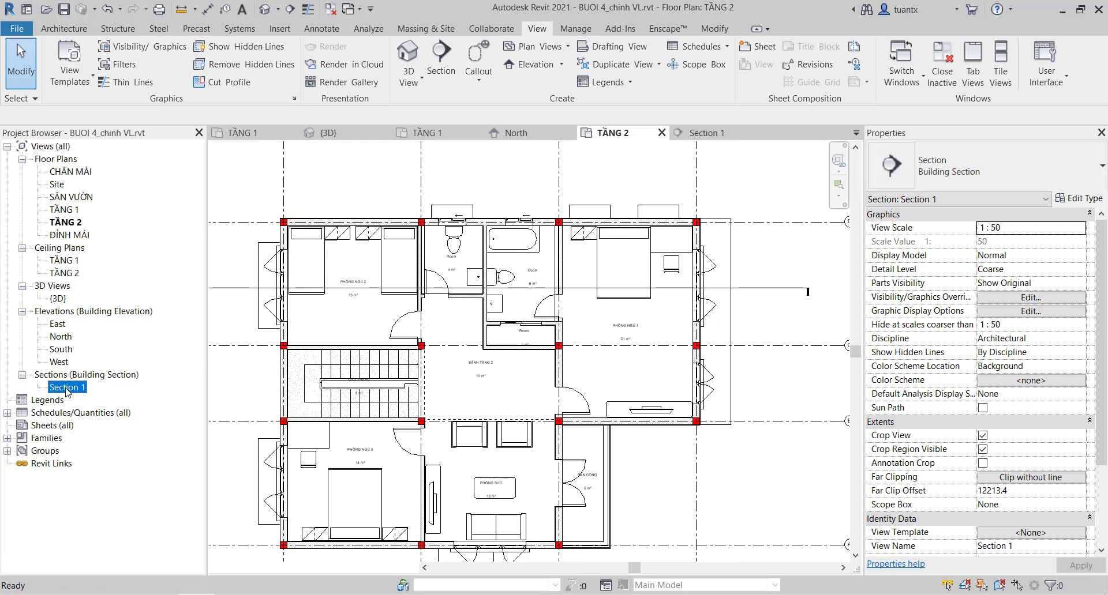
double_click(66, 389)
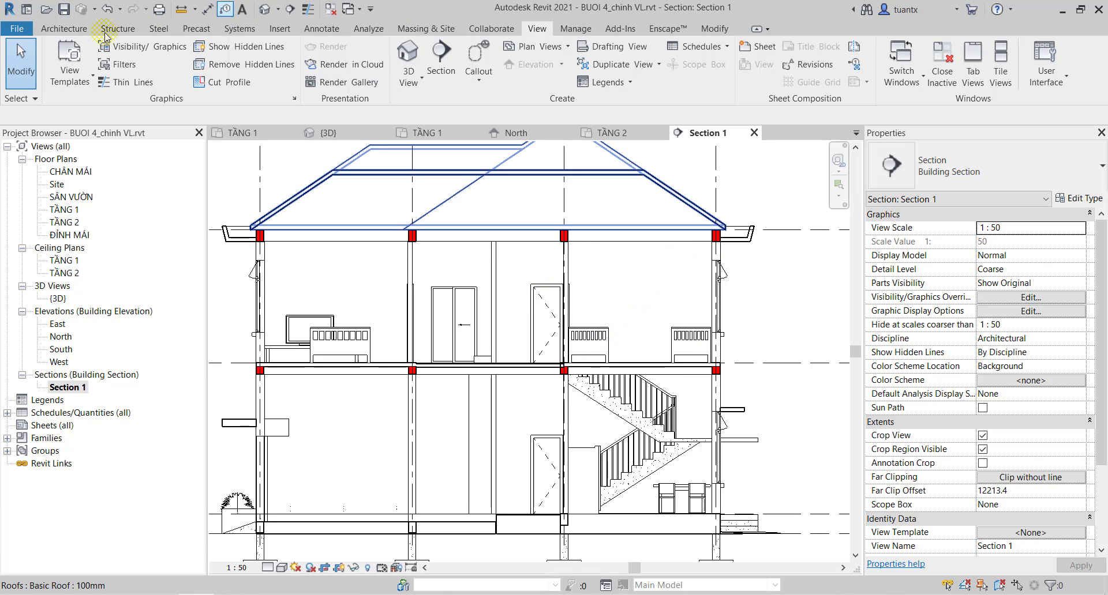
click(64, 29)
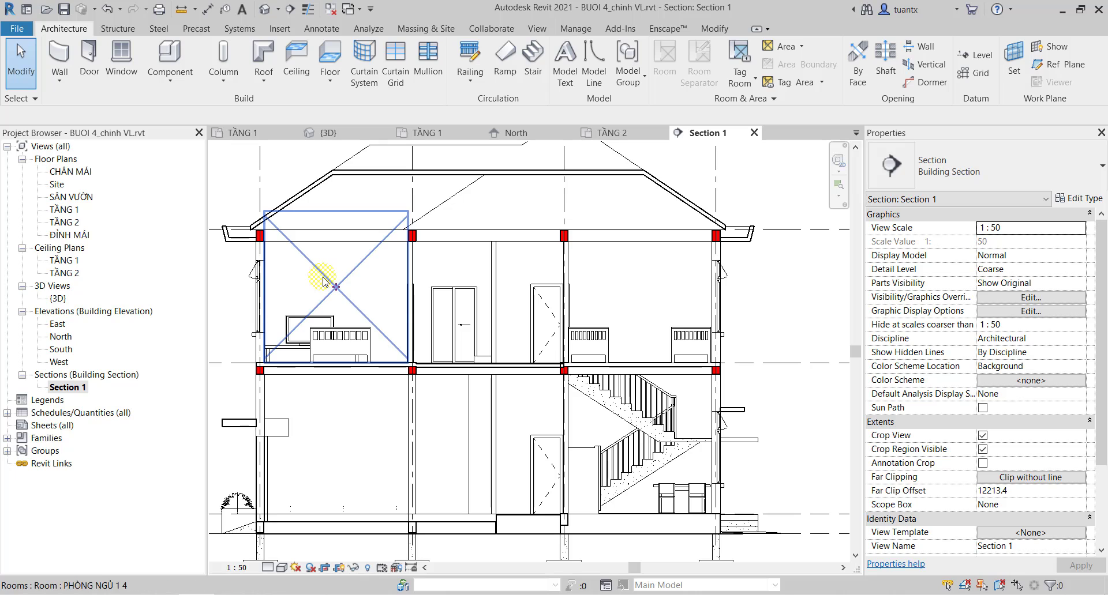
Tag the upper-floor rooms in Section 1, including PHÒNG NGỦ 2 and the small 4 m² room.
click(738, 60)
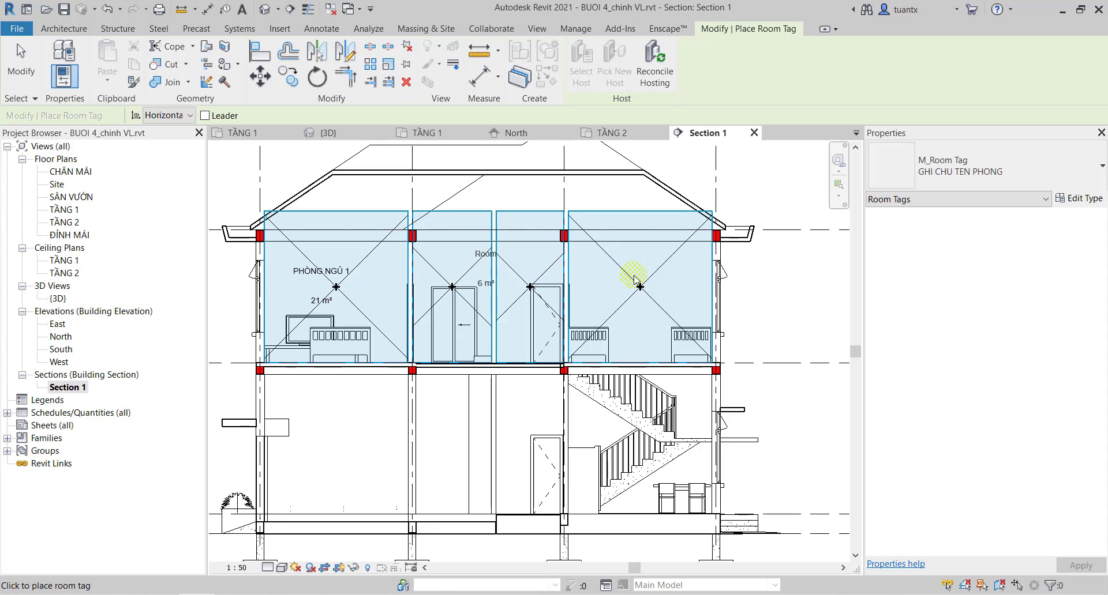
click(651, 286)
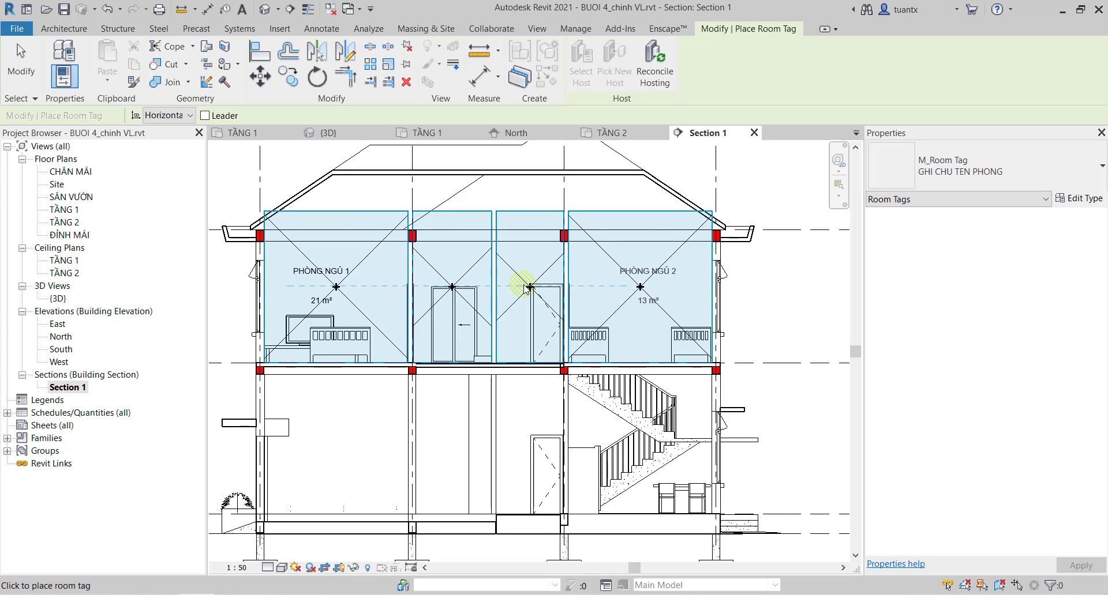
click(519, 286)
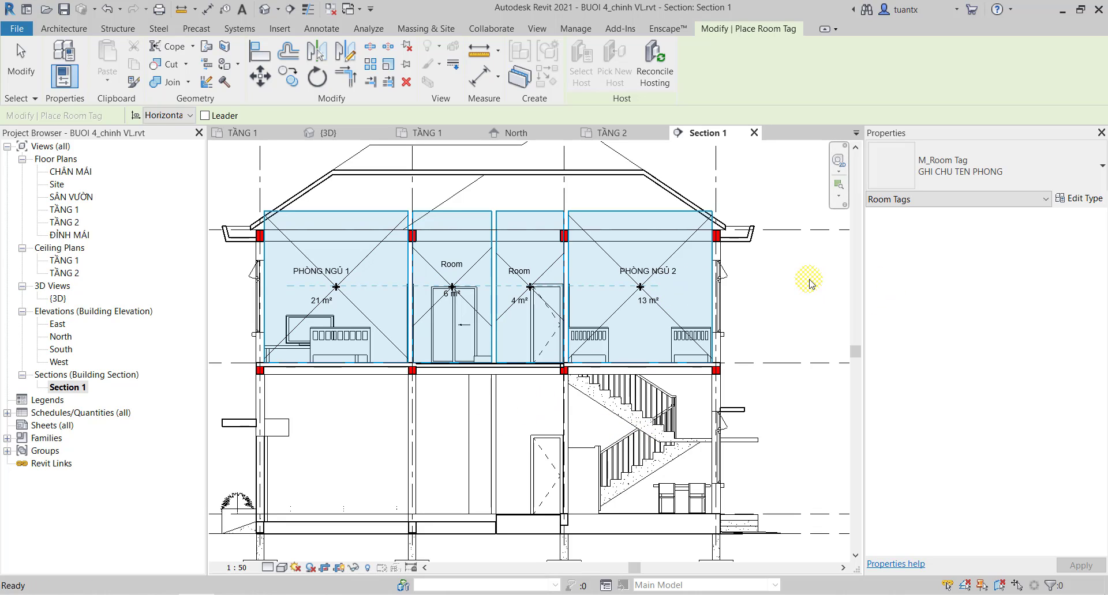
key(Escape)
key(Escape)
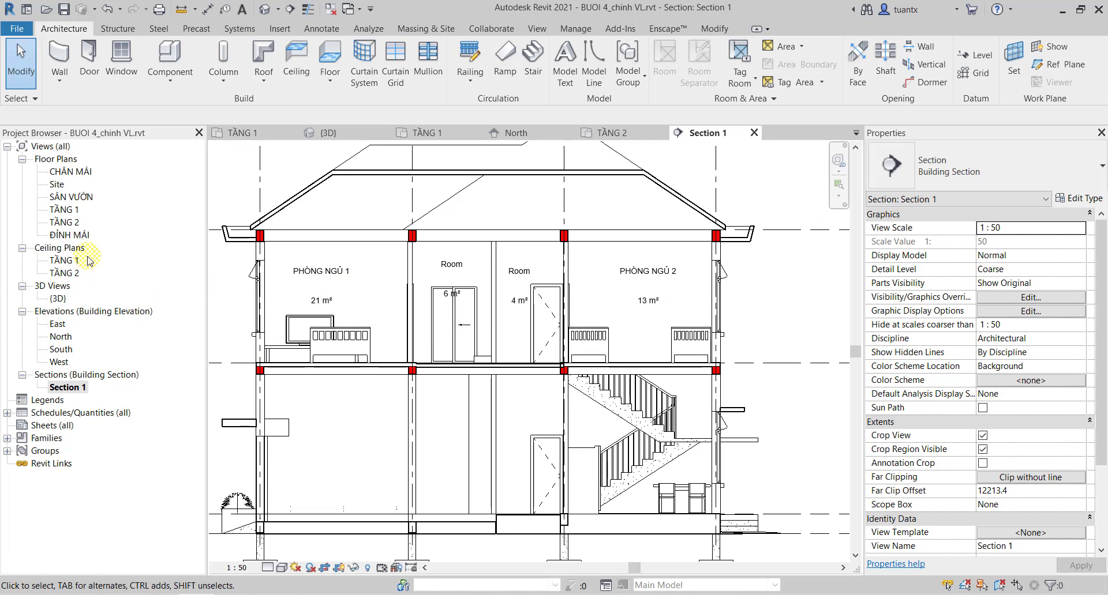
Open the TẦNG 2 floor plan and zoom in on its small rooms.
click(63, 209)
double_click(64, 210)
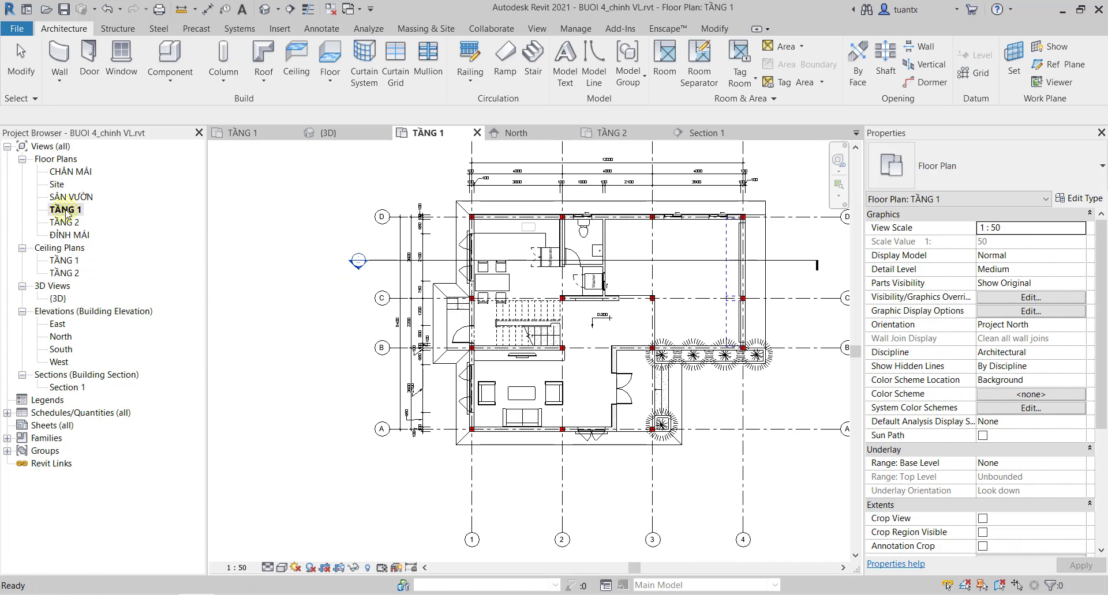
scroll(588, 251, up, 2)
scroll(589, 251, up, 2)
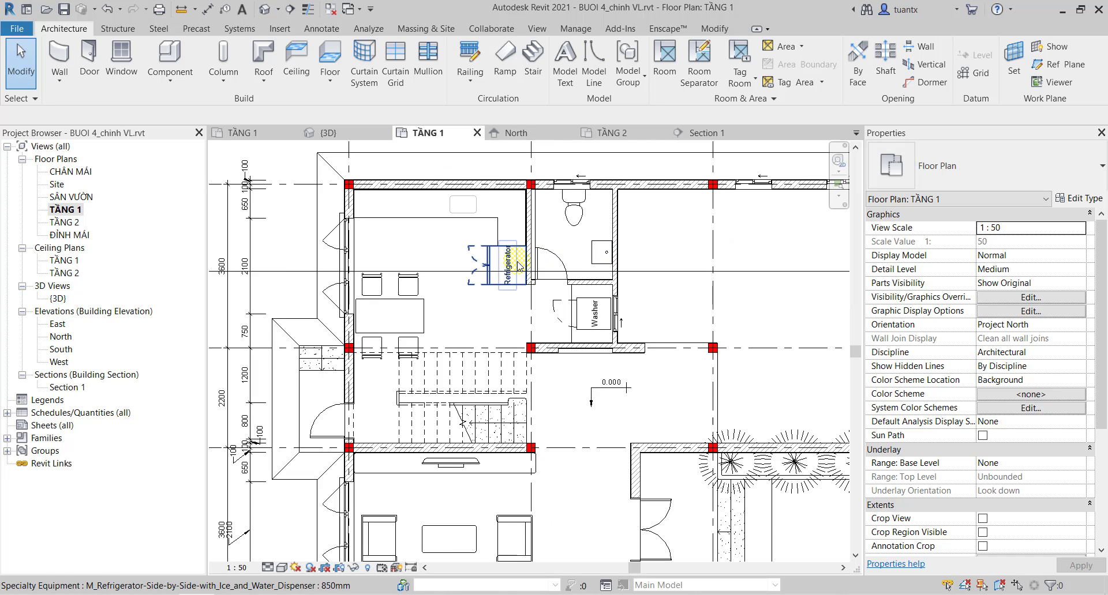
double_click(77, 224)
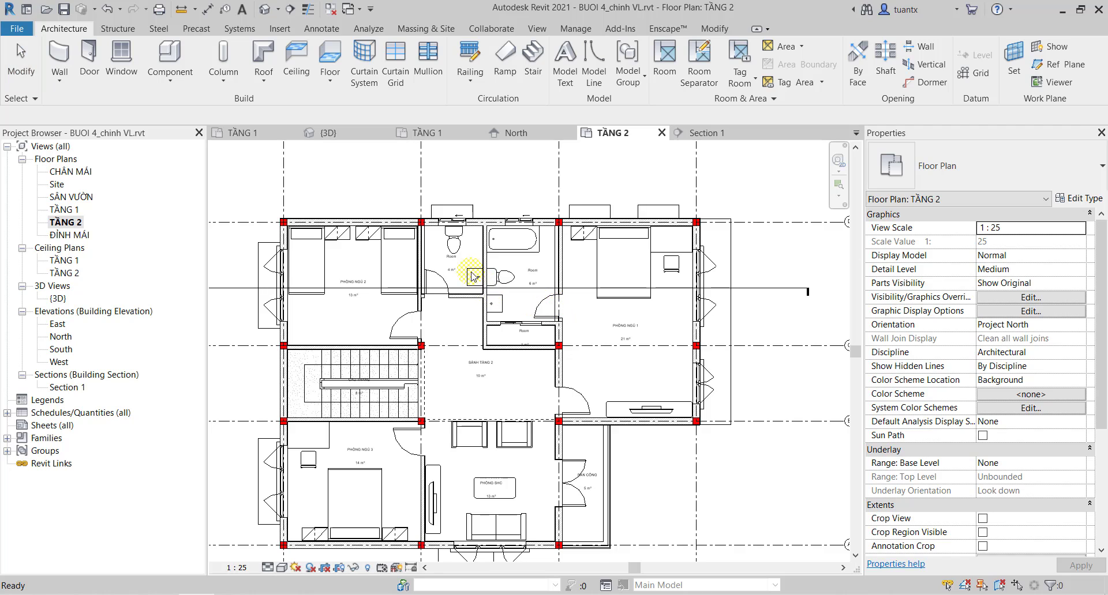
scroll(434, 267, up, 3)
Rename the 4, 6 and 1 m² room tags to WC2, WC1 and TỦ ĐỒ.
click(450, 247)
click(450, 247)
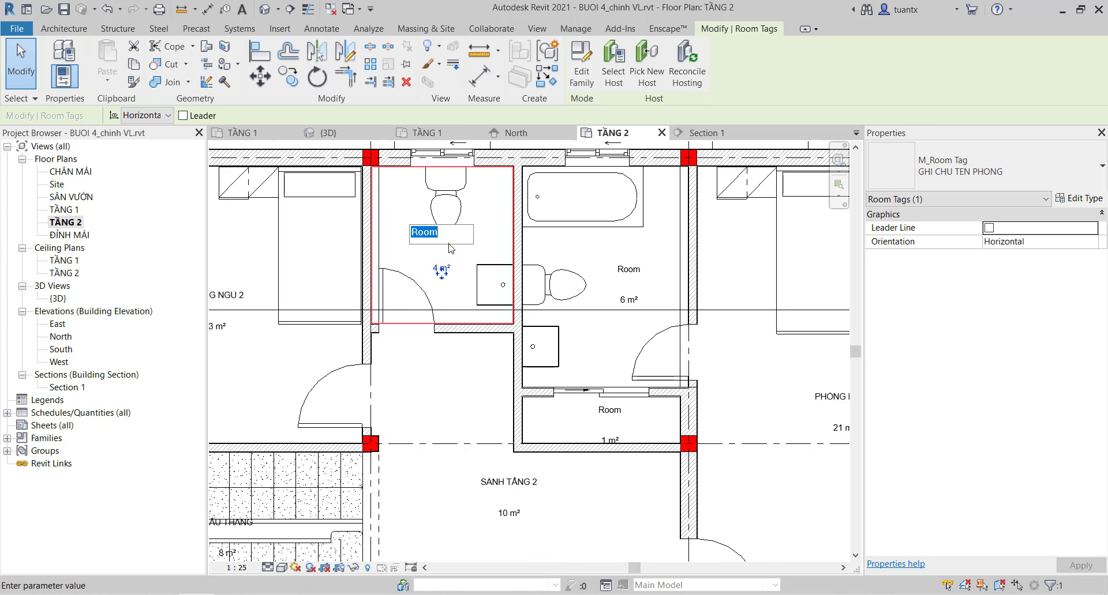
text(WC2)
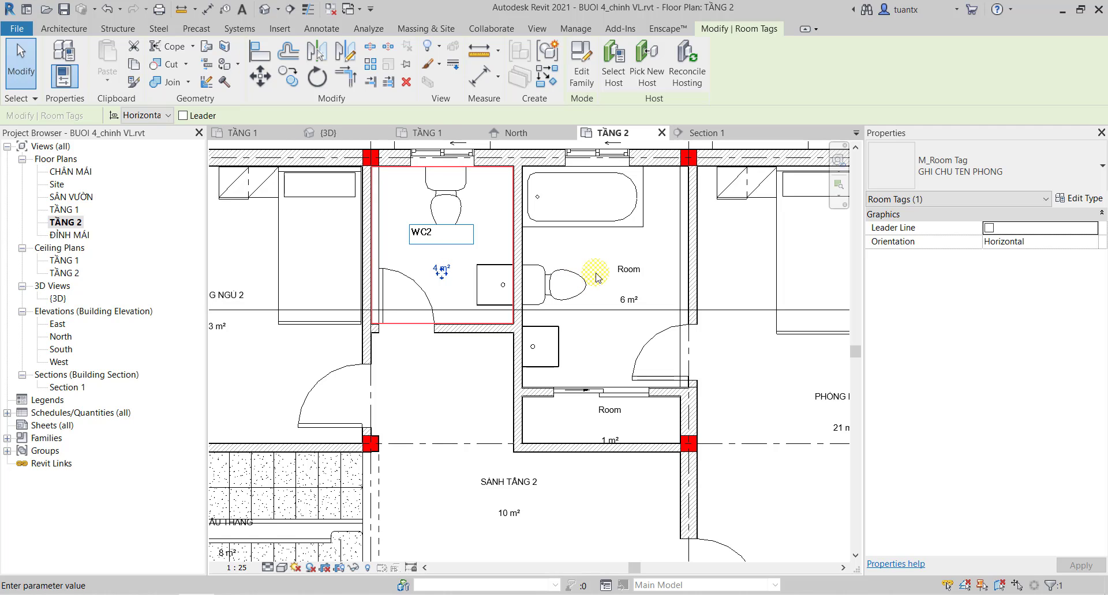
click(630, 270)
click(635, 272)
click(636, 270)
text(WC1)
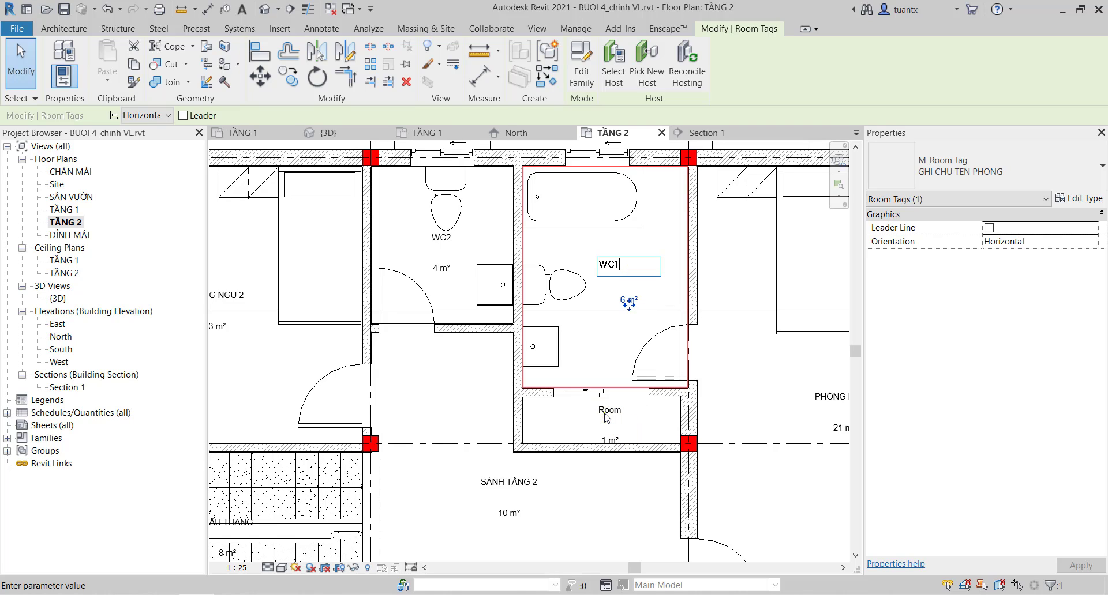
click(633, 417)
click(624, 414)
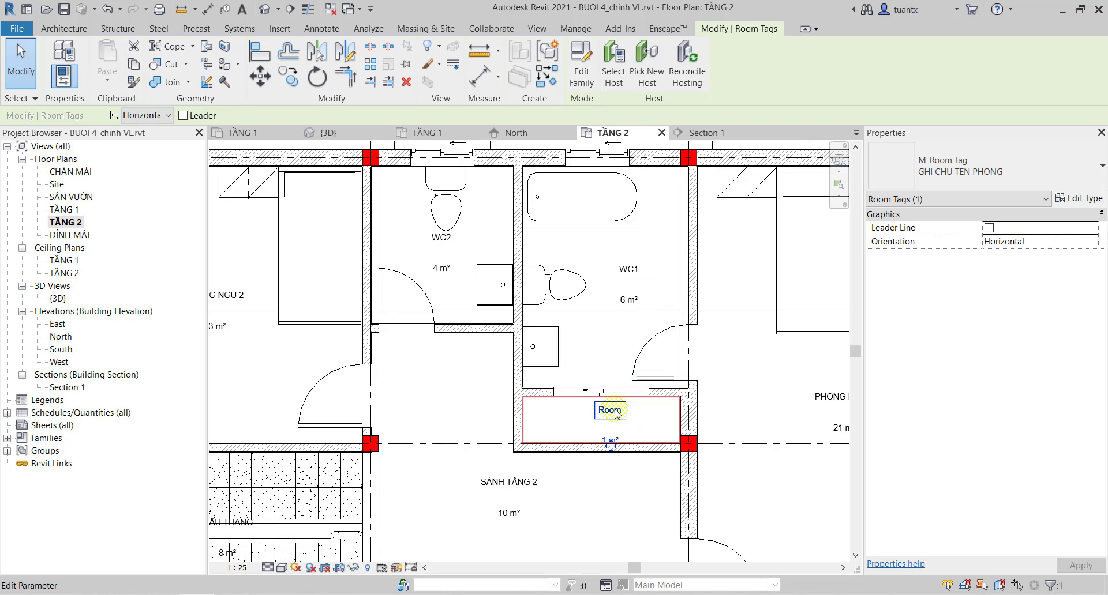
click(615, 409)
text(TỦ ĐỒ)
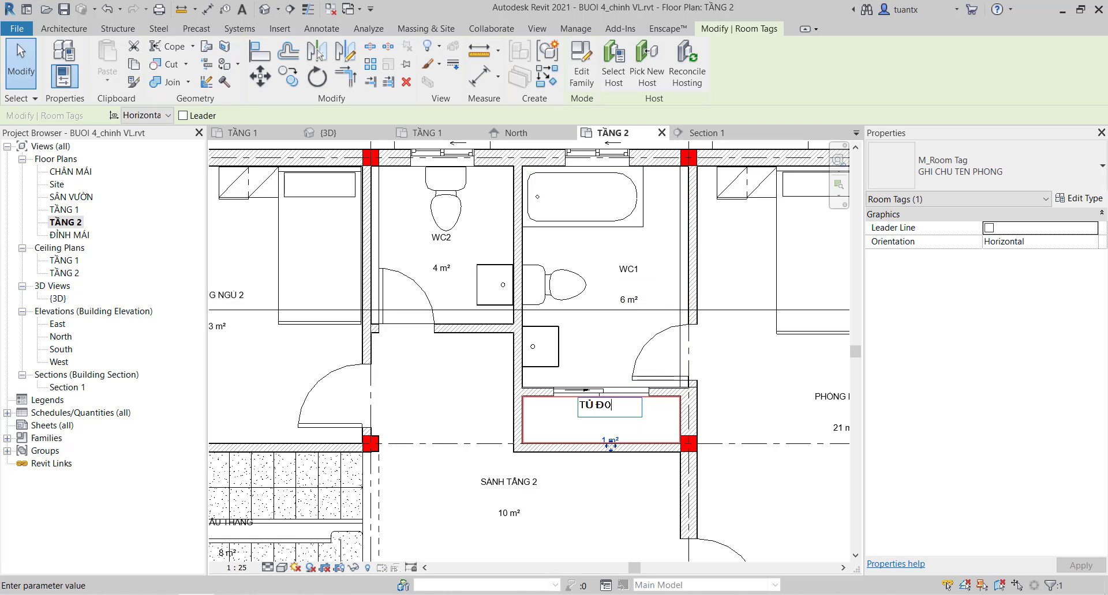
click(620, 505)
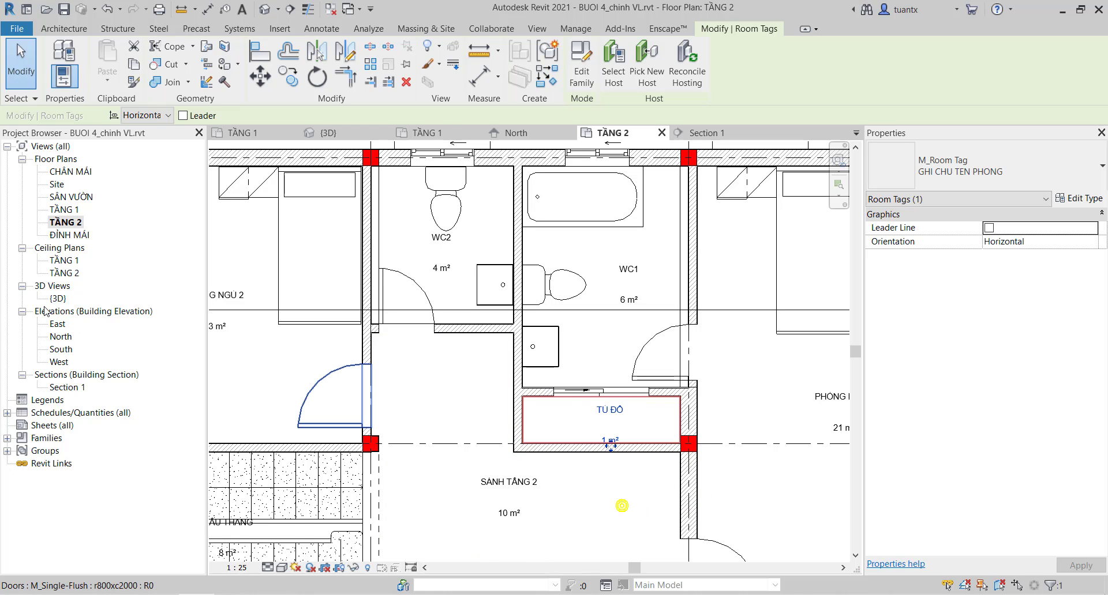
double_click(63, 387)
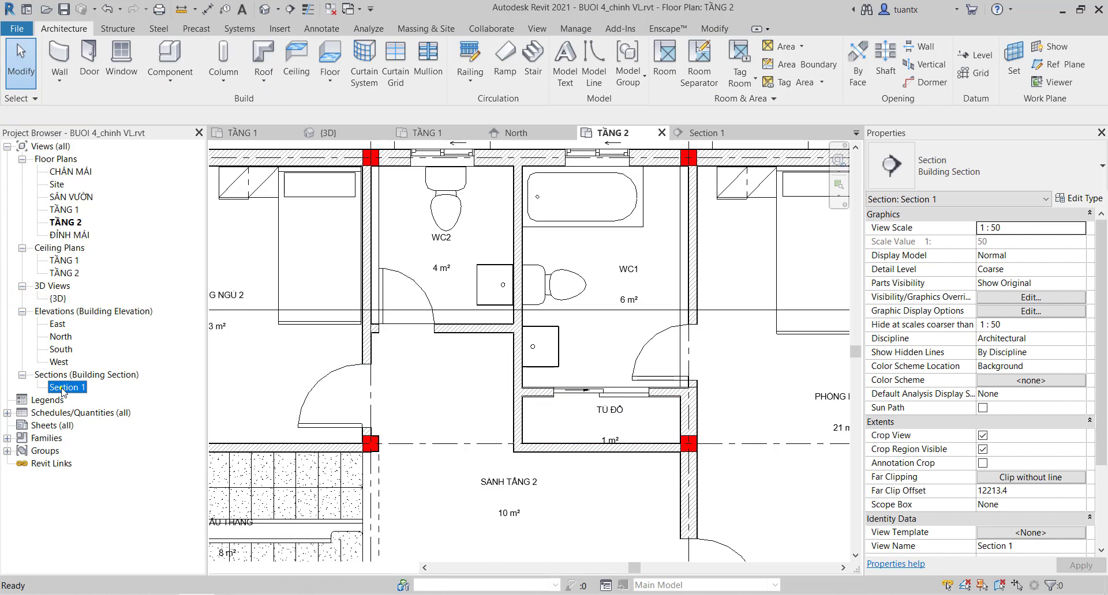
key(Escape)
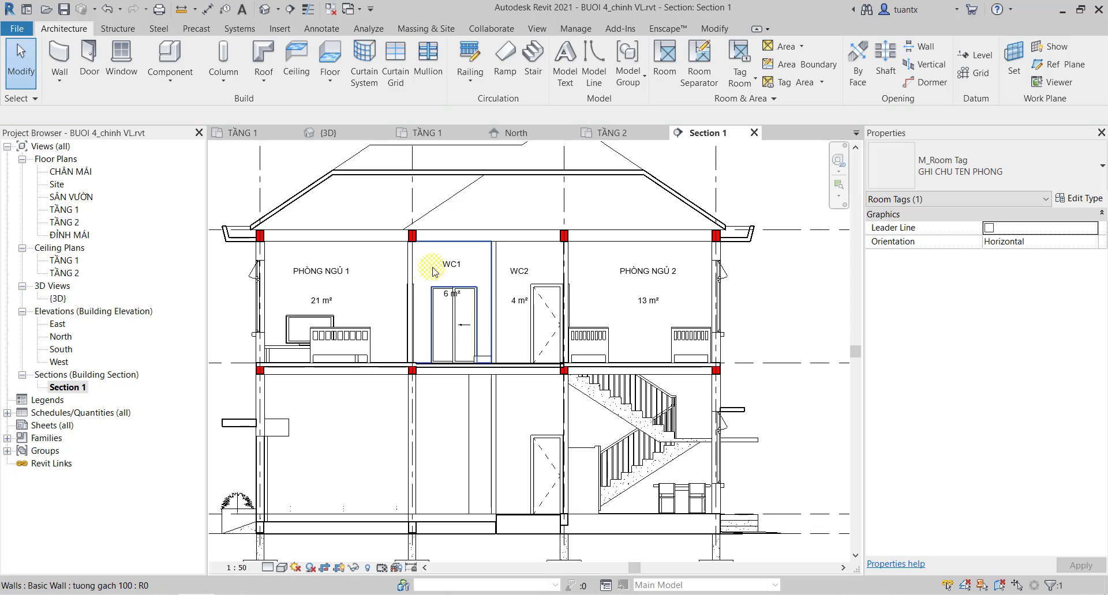
key(Escape)
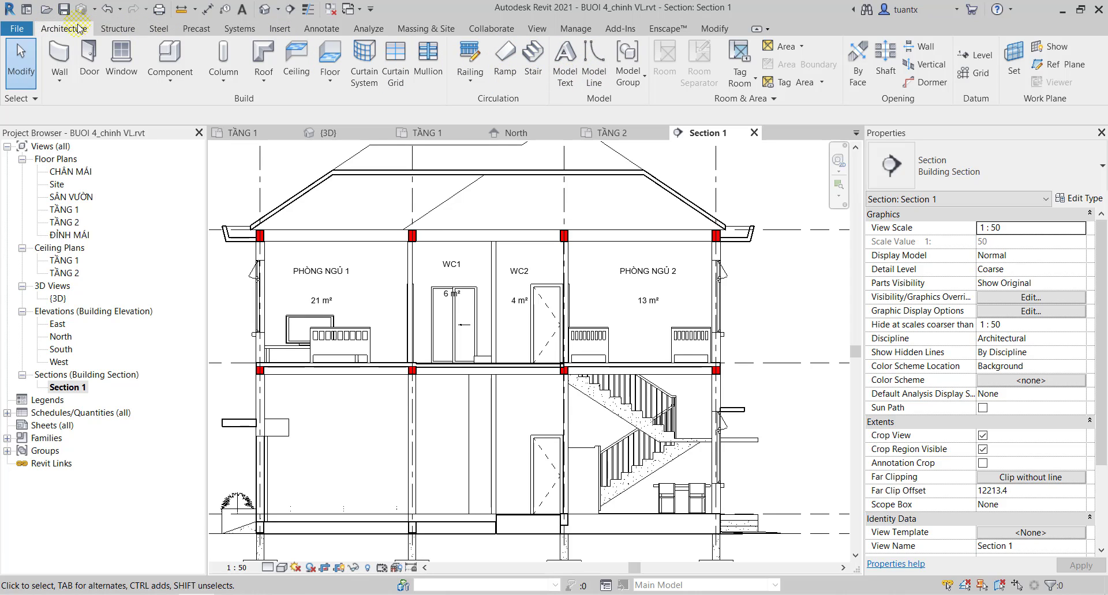
click(73, 215)
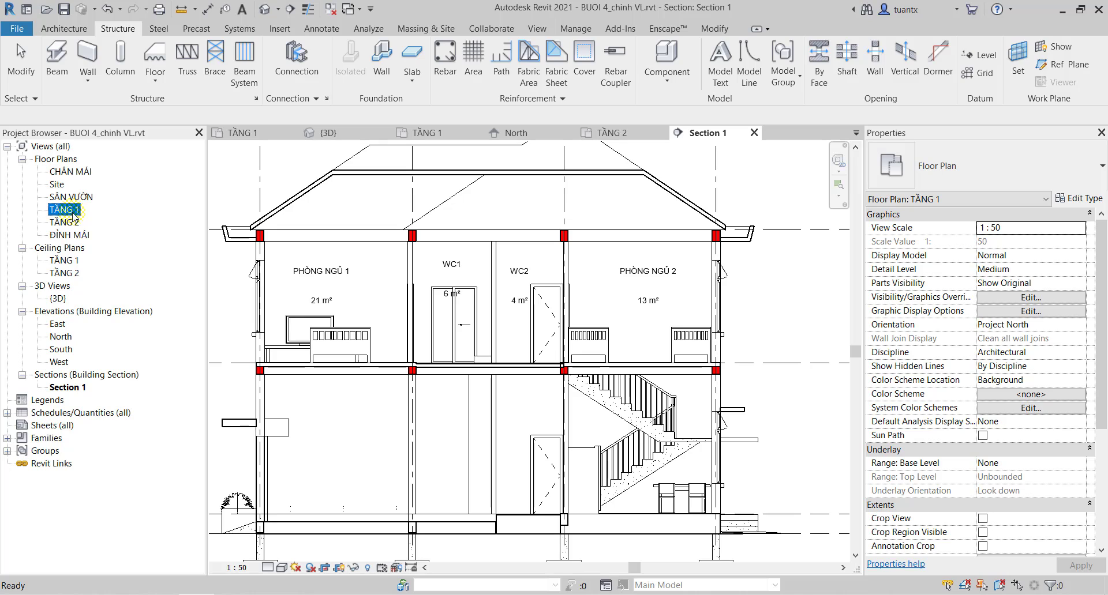
double_click(67, 223)
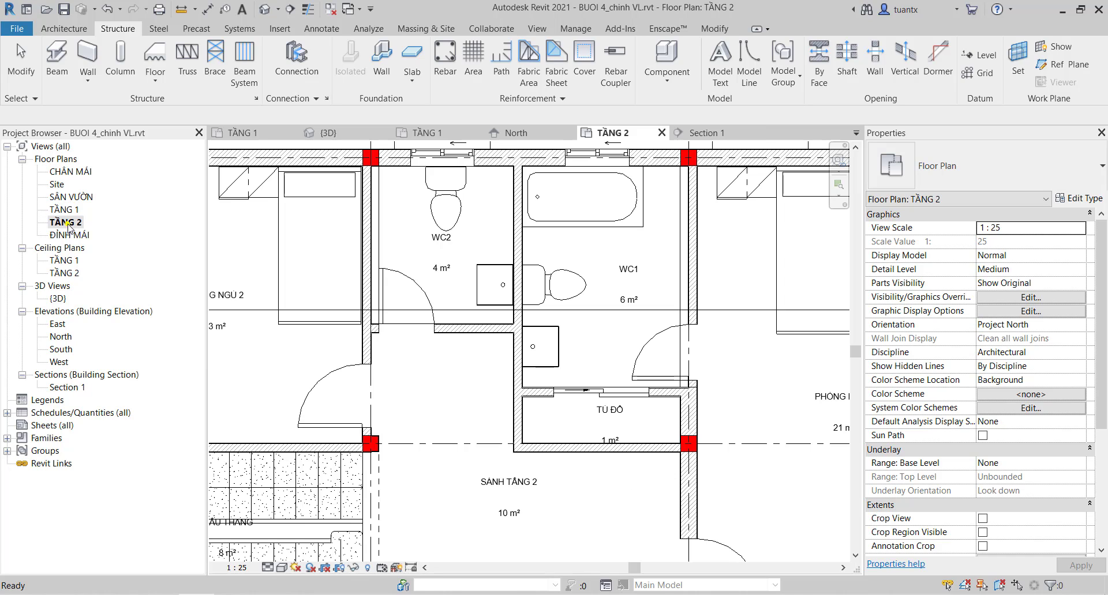